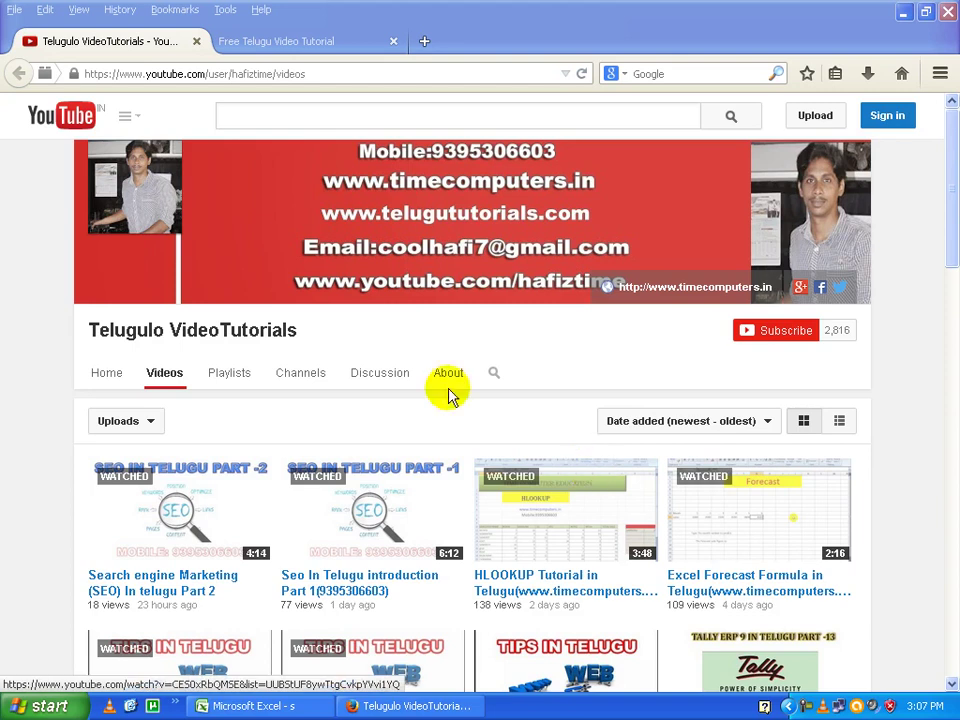
Switch to the Free Telugu Video Tutorial tab showing the timecomputers.in home page
click(173, 72)
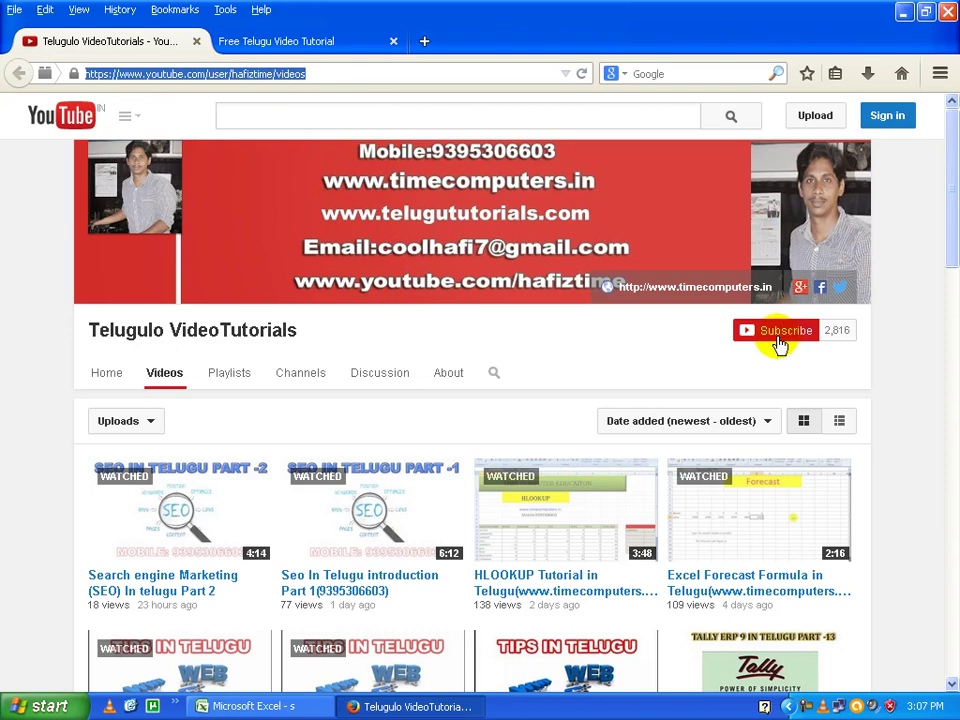
click(298, 42)
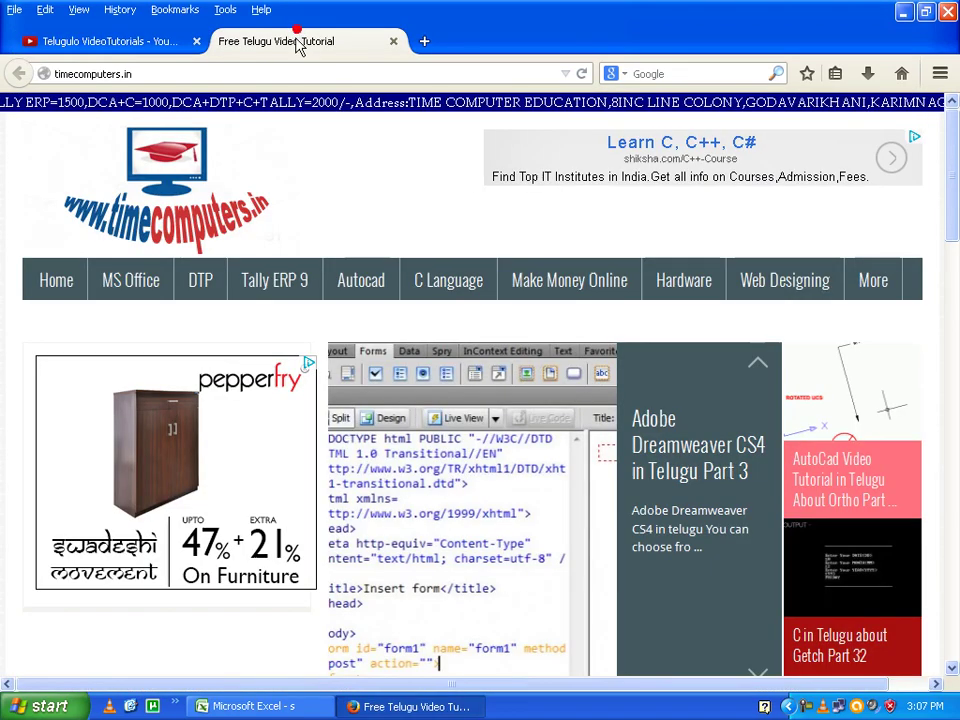
click(120, 73)
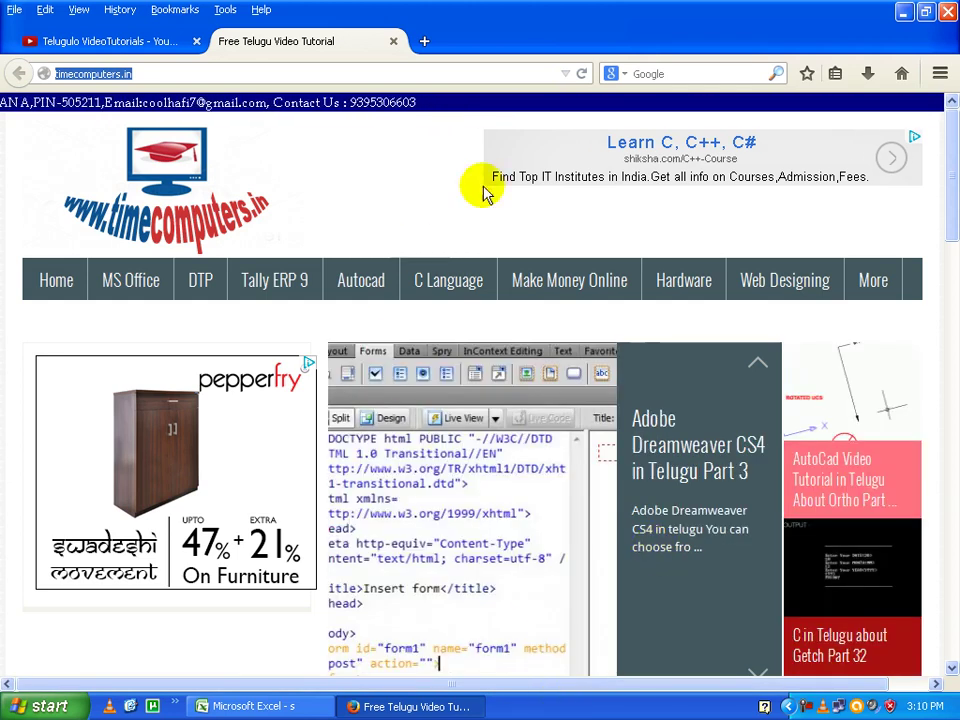
Return to the YouTube channel tab, then bring the Excel workbook to the front
click(78, 42)
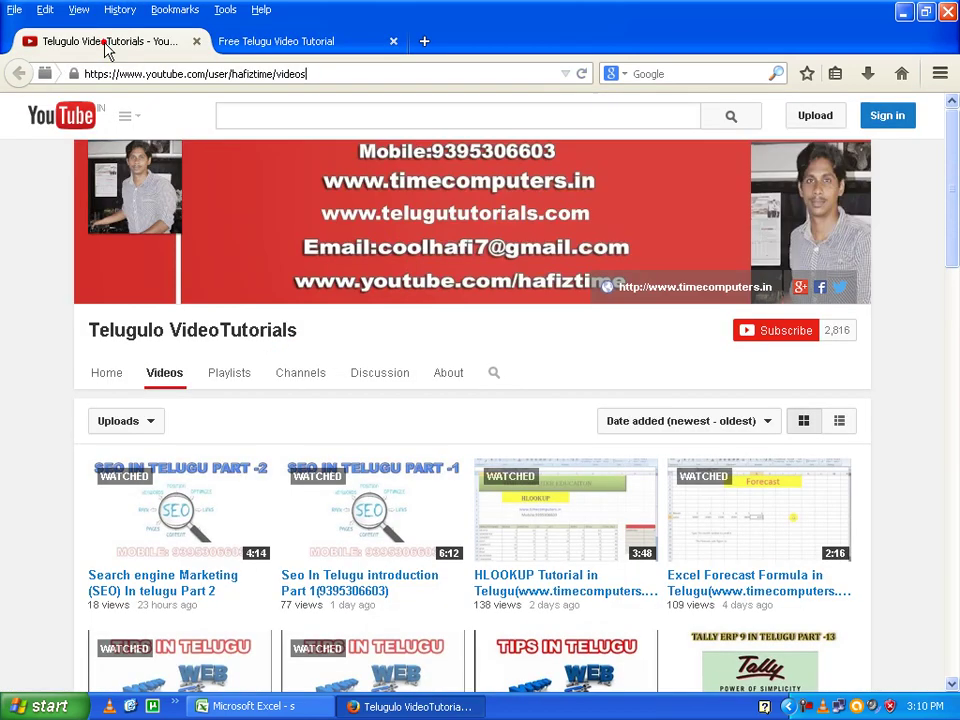
mouse_move(373, 510)
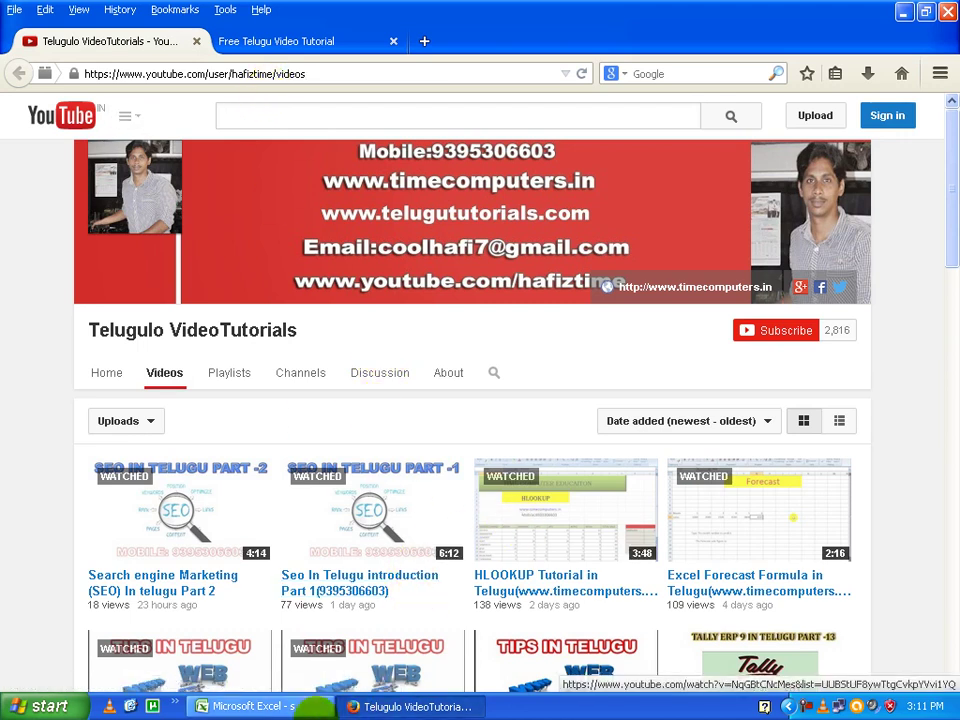
click(283, 707)
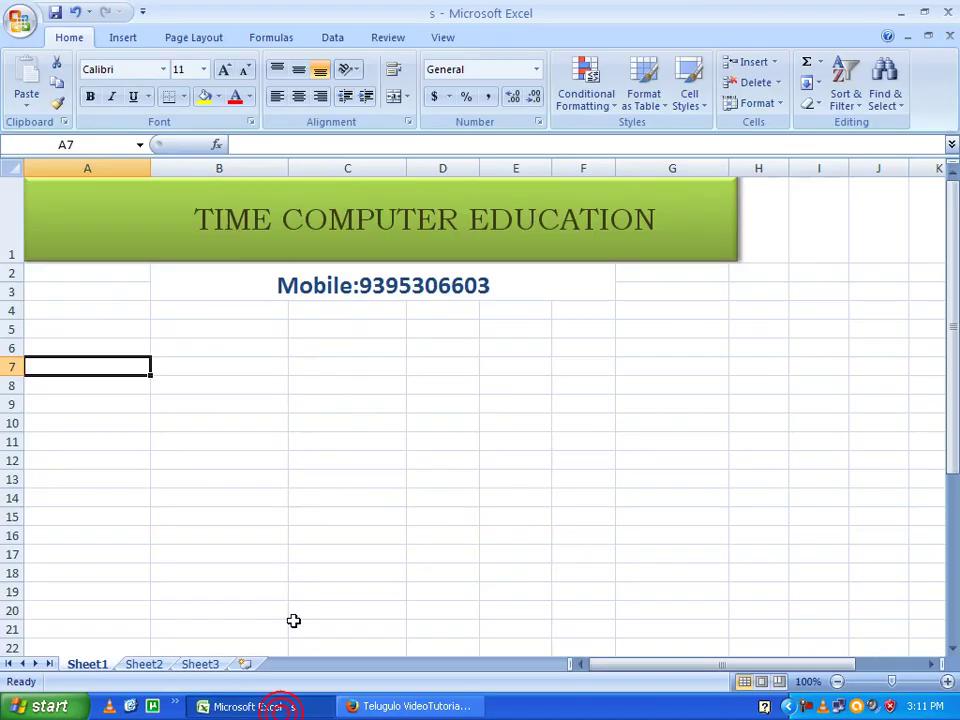
click(224, 341)
click(104, 331)
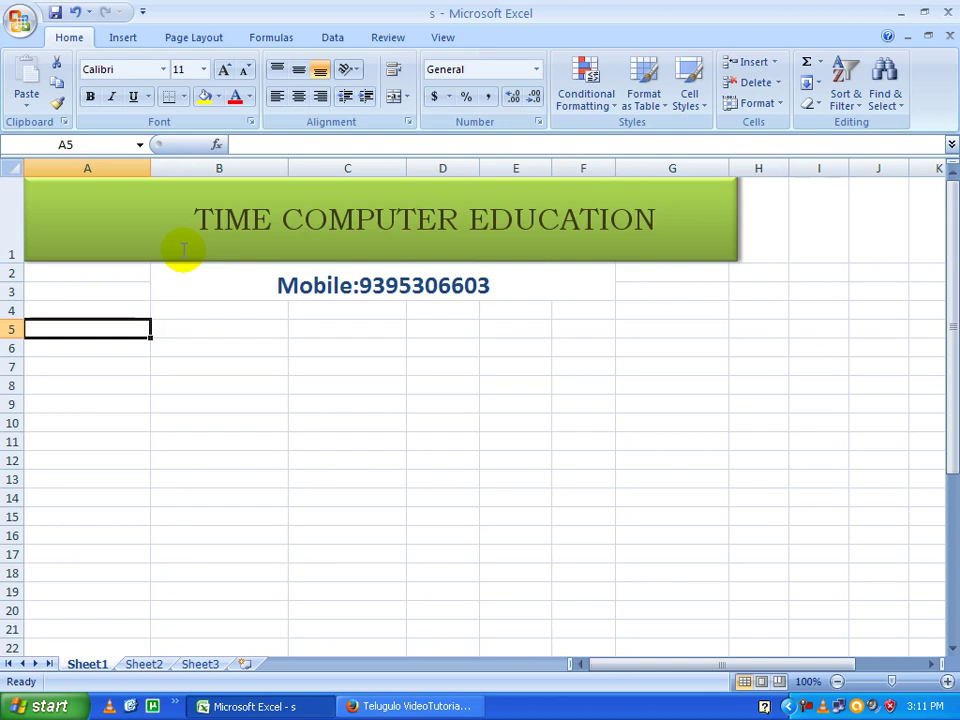
click(276, 40)
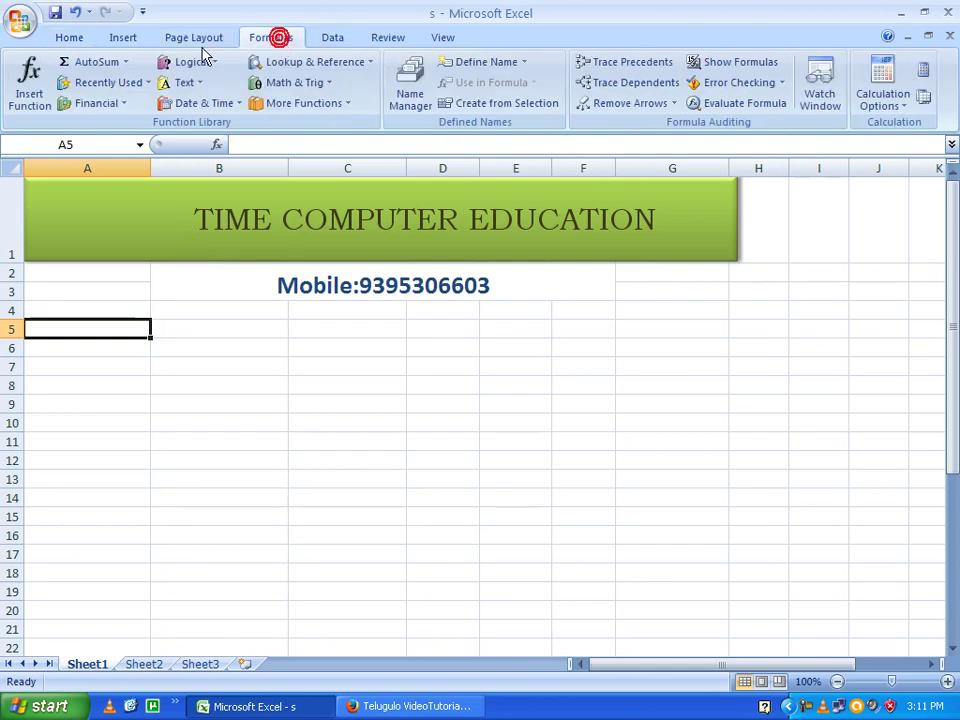
click(124, 40)
click(72, 38)
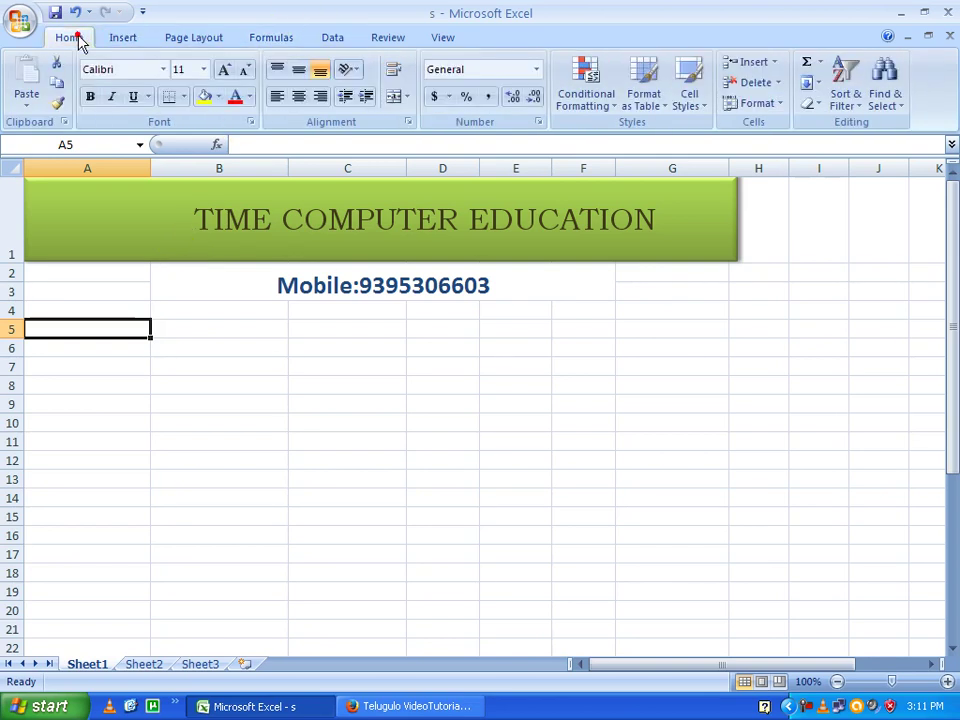
click(124, 410)
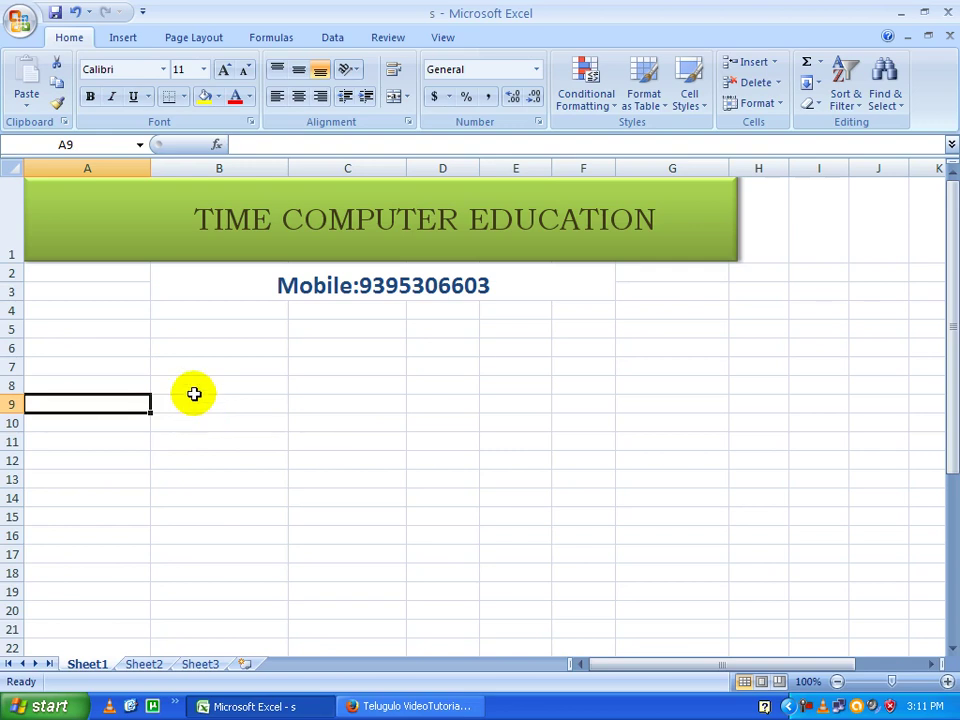
click(88, 347)
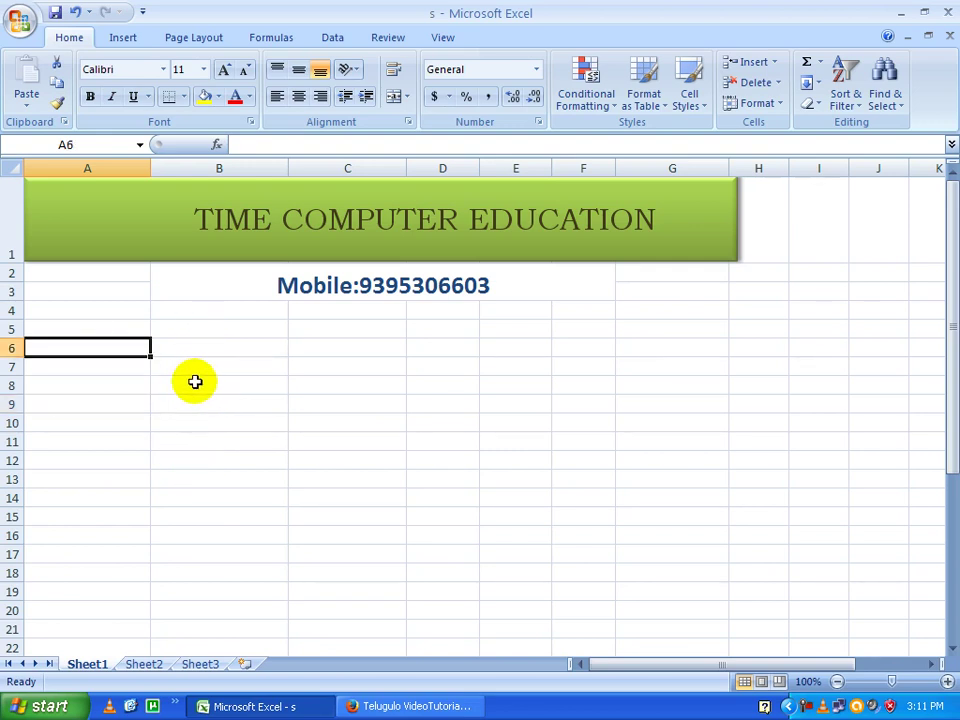
click(60, 383)
click(72, 370)
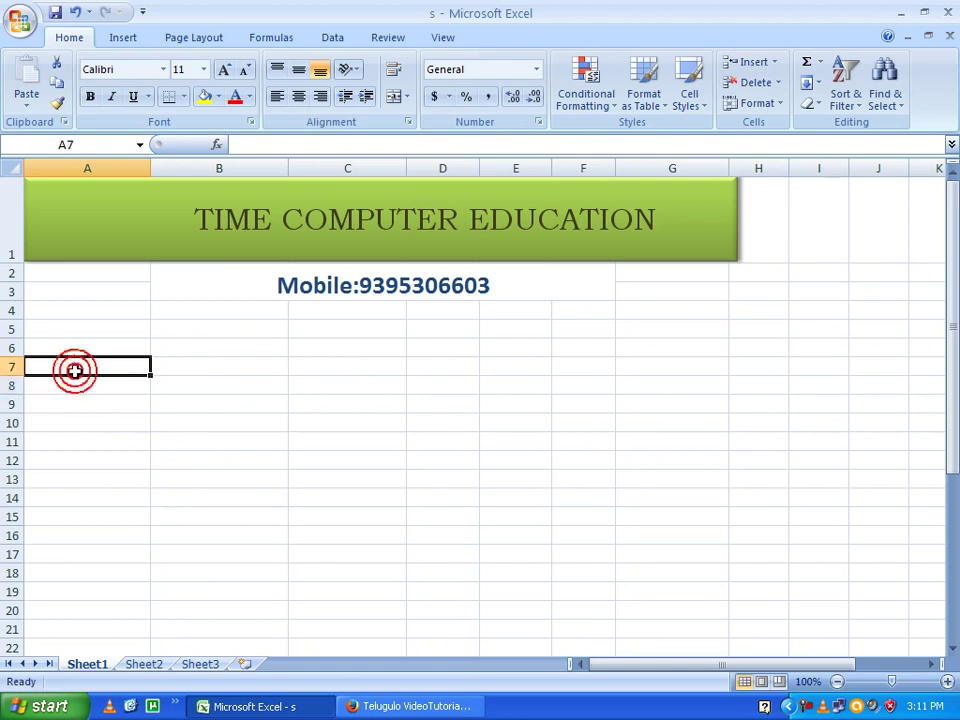
Enter the headings Name, R.no and Marks in cells A7:C7
text(Name)
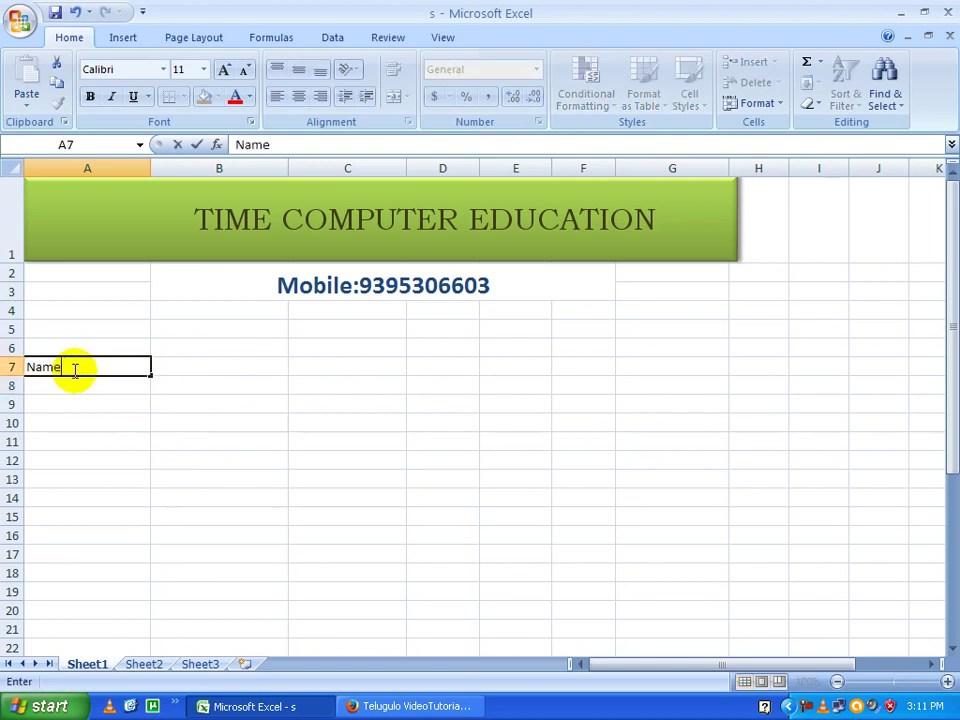
key(Tab)
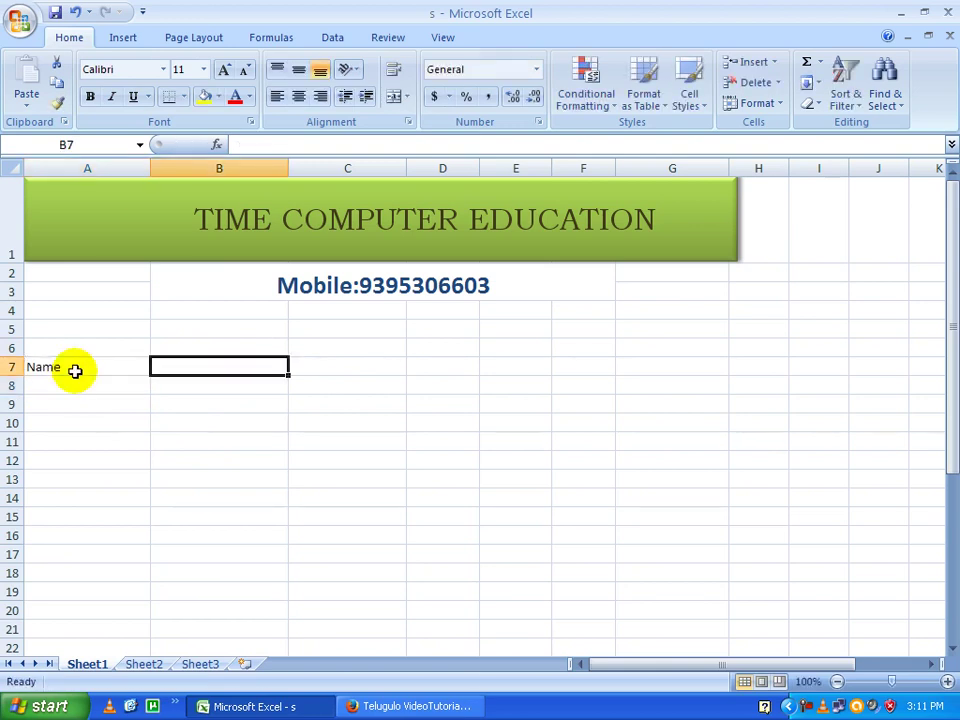
text(R.no)
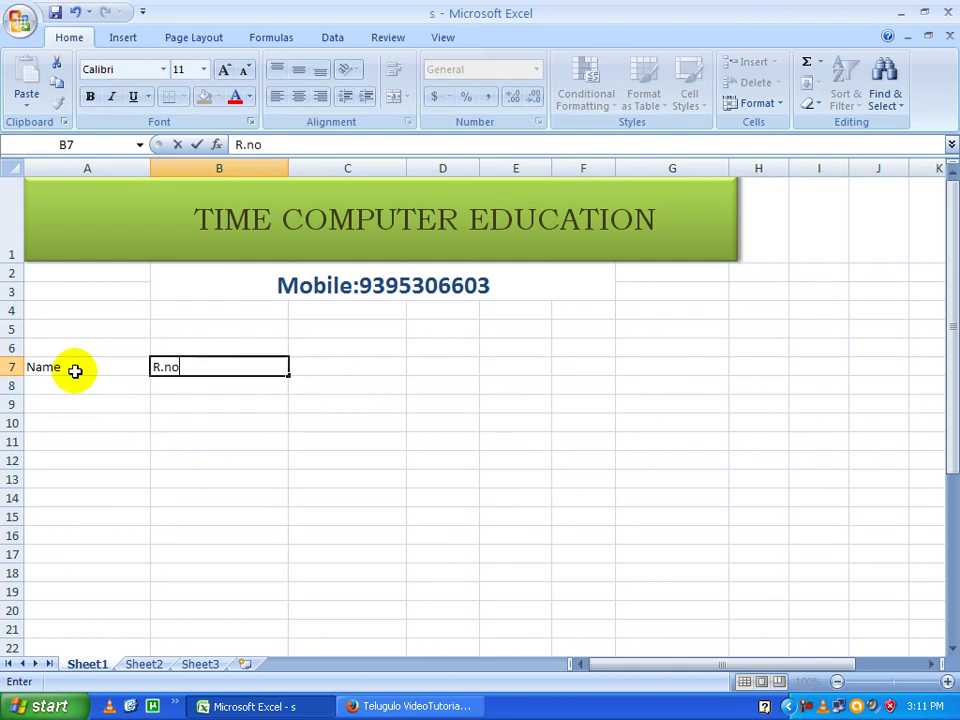
key(Tab)
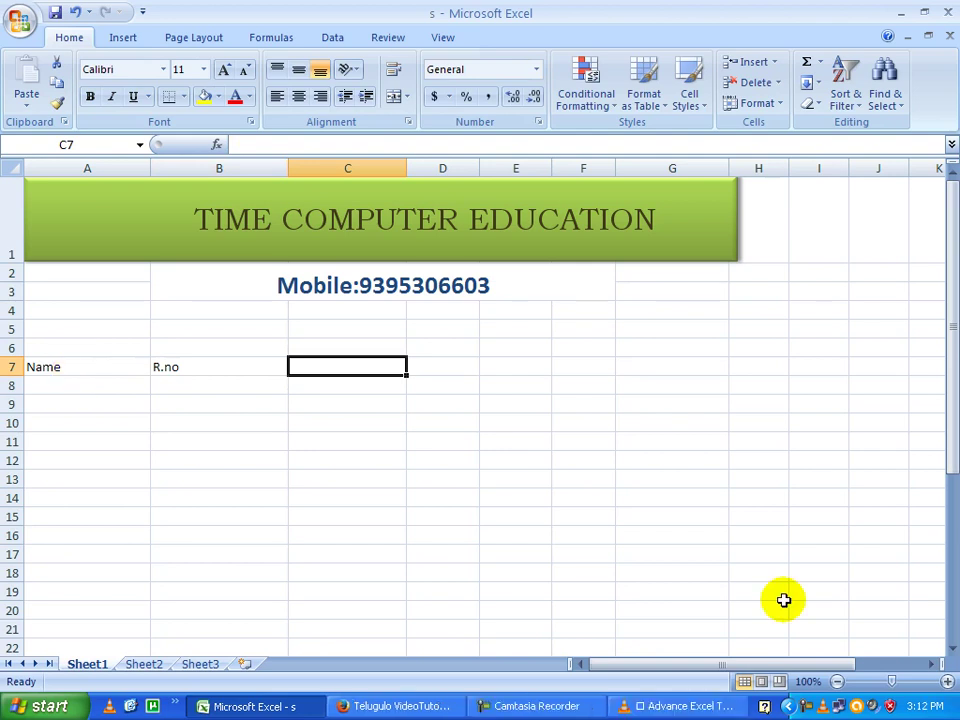
click(336, 364)
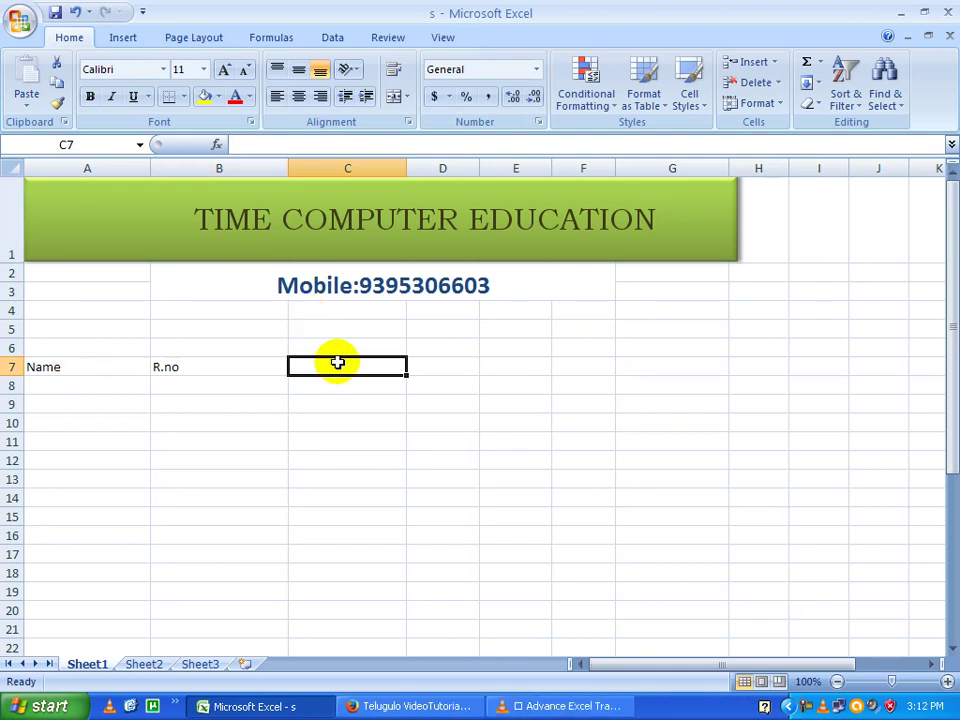
text(nam)
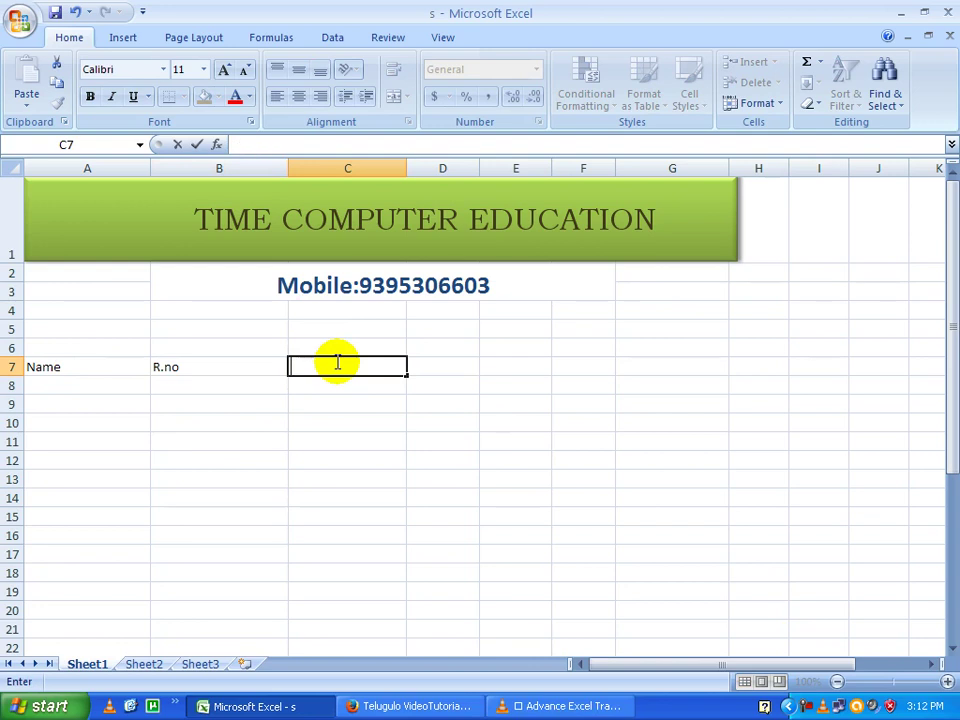
click(141, 313)
click(122, 362)
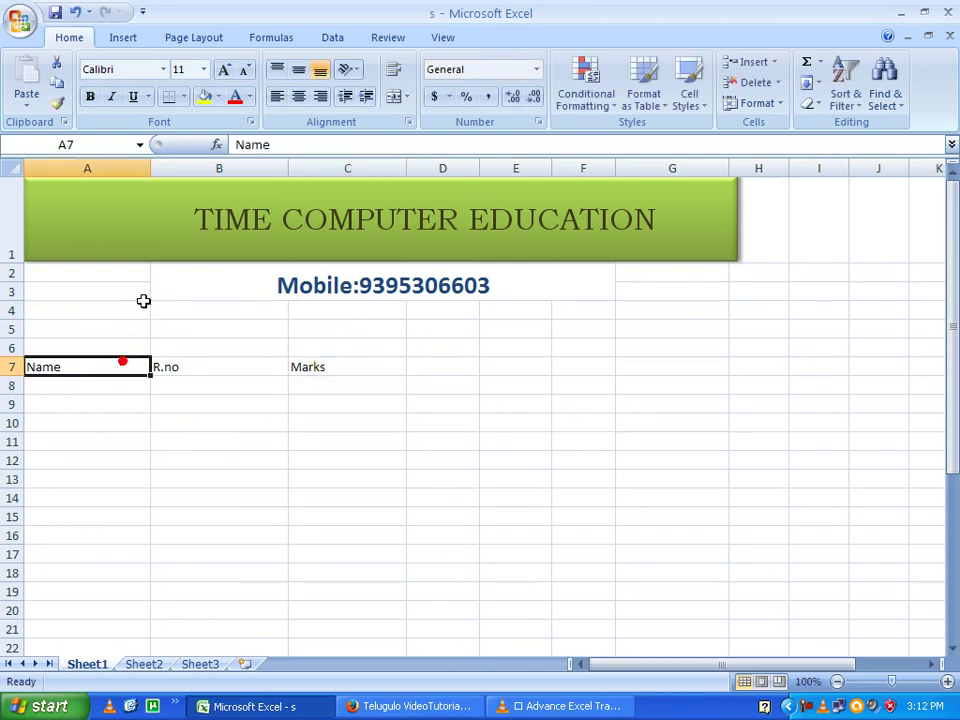
Autofit columns A and B to their headings and adjust column A's width
double_click(148, 168)
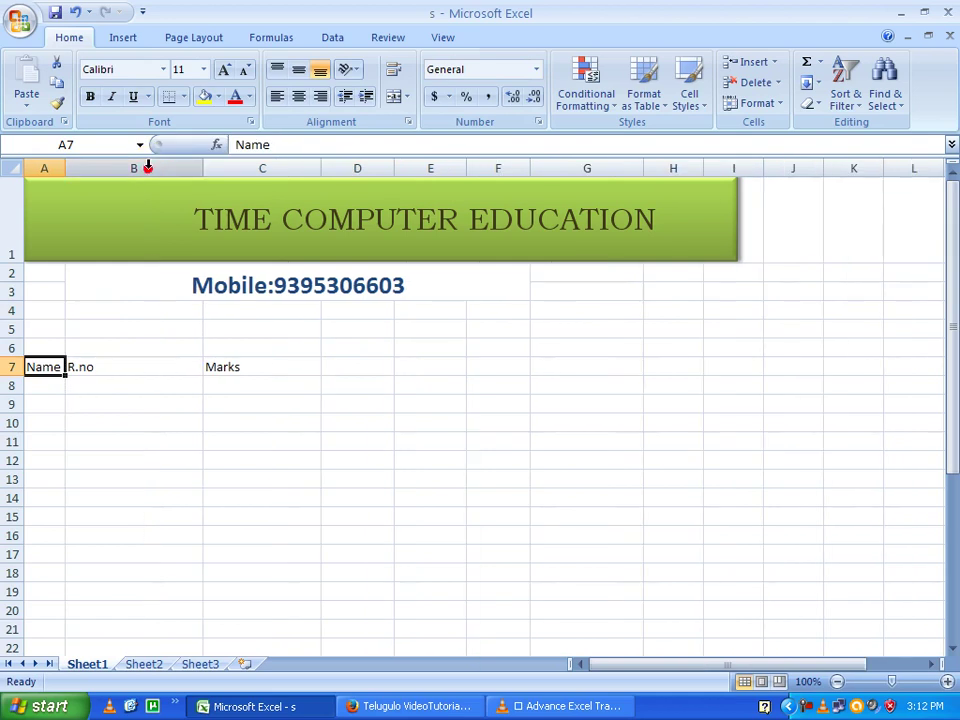
double_click(204, 168)
click(159, 366)
click(50, 384)
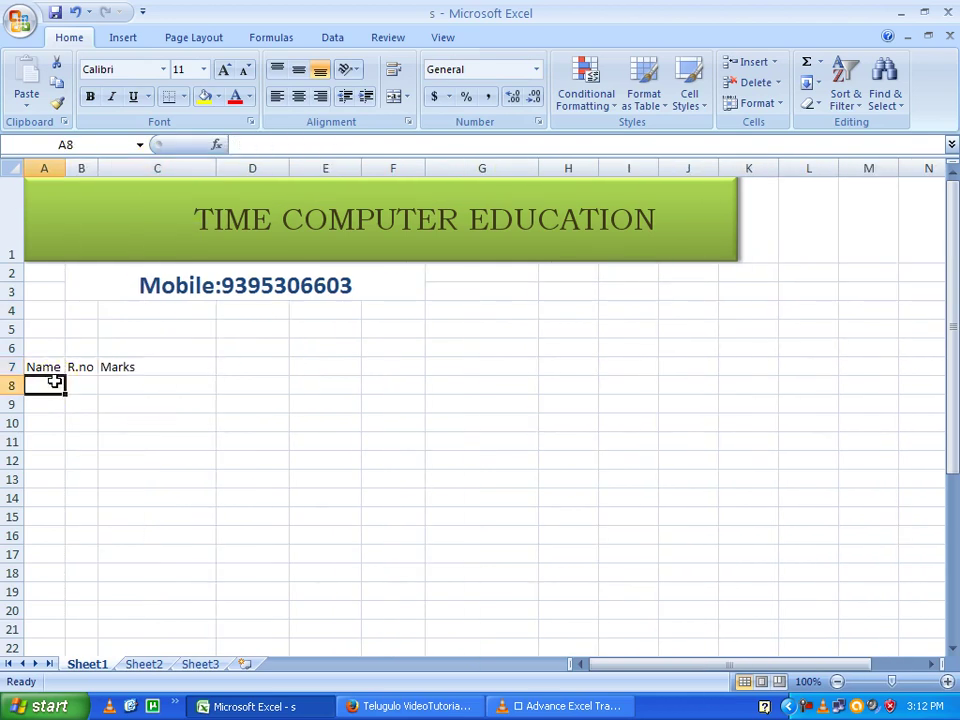
drag(65, 169, 84, 169)
Type five student names down cells A8:A12
text(hafiz)
key(Return)
text(syed)
key(Return)
text(tim)
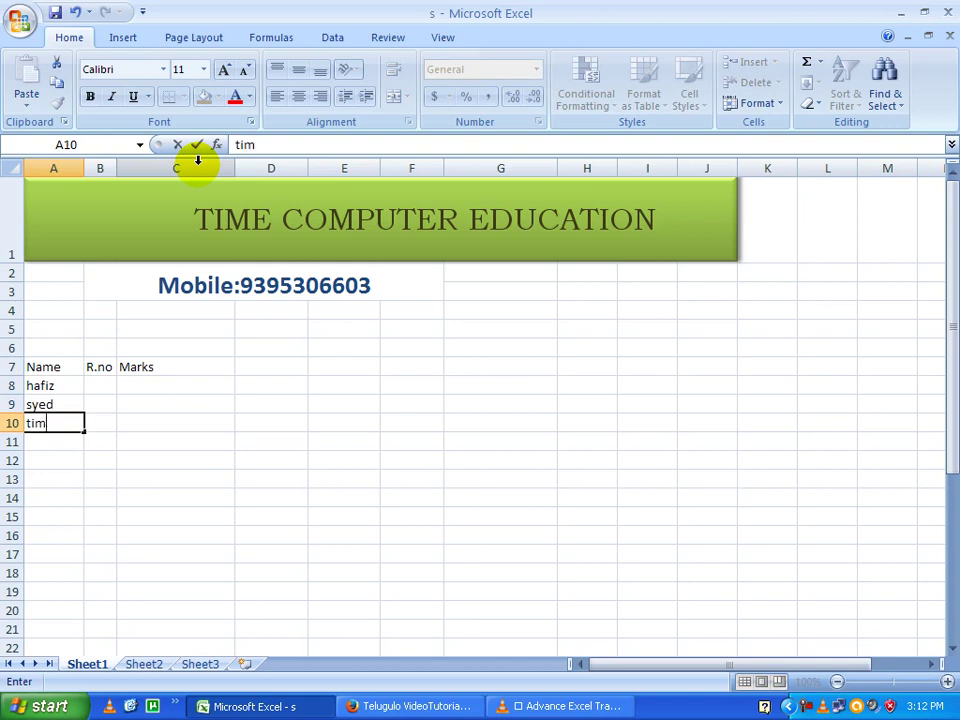
text(e)
key(Return)
text(ra)
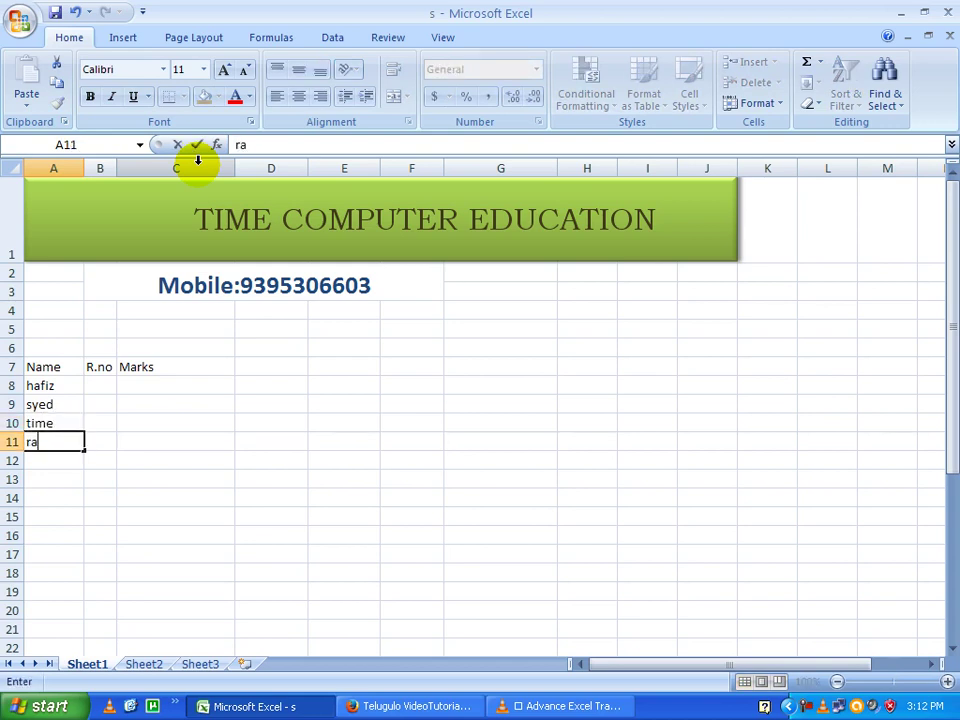
text(nit)
text(a)
key(Return)
text(saman)
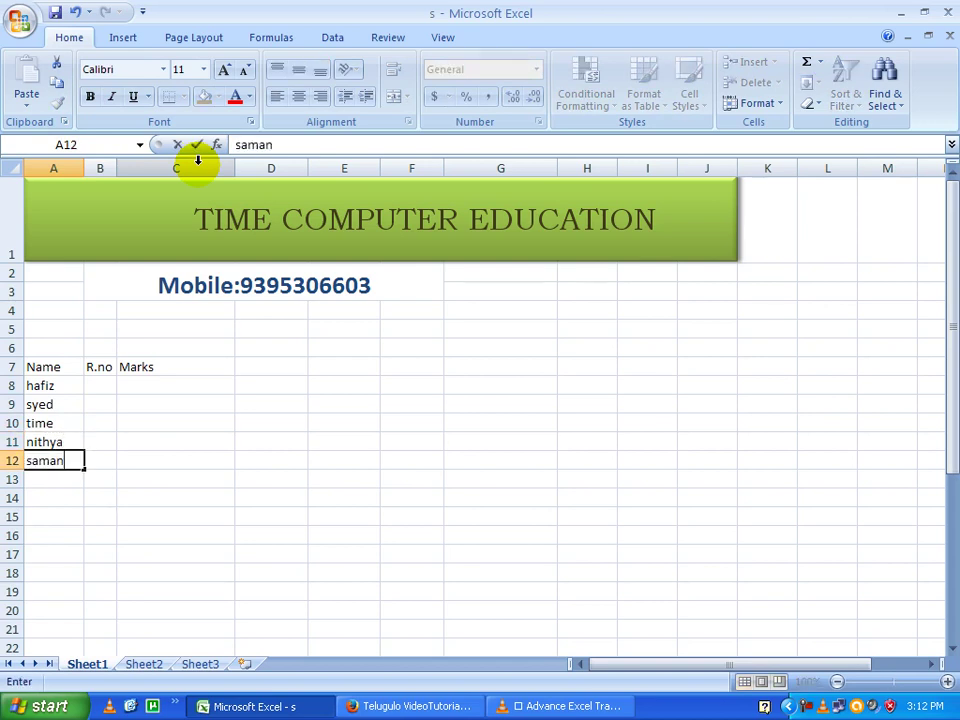
key(Return)
Fill the five names down column A to row 29 and widen column A
mouse_move(73, 384)
mouse_down()
mouse_move(75, 454)
mouse_move(85, 468)
mouse_move(76, 655)
mouse_up()
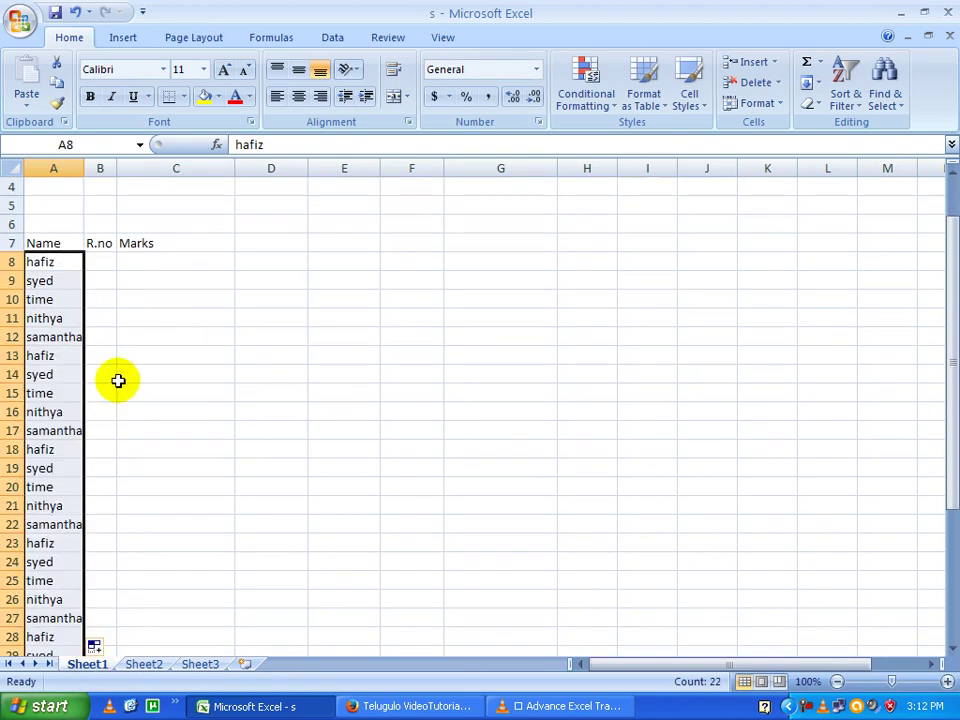
click(120, 299)
drag(83, 168, 86, 168)
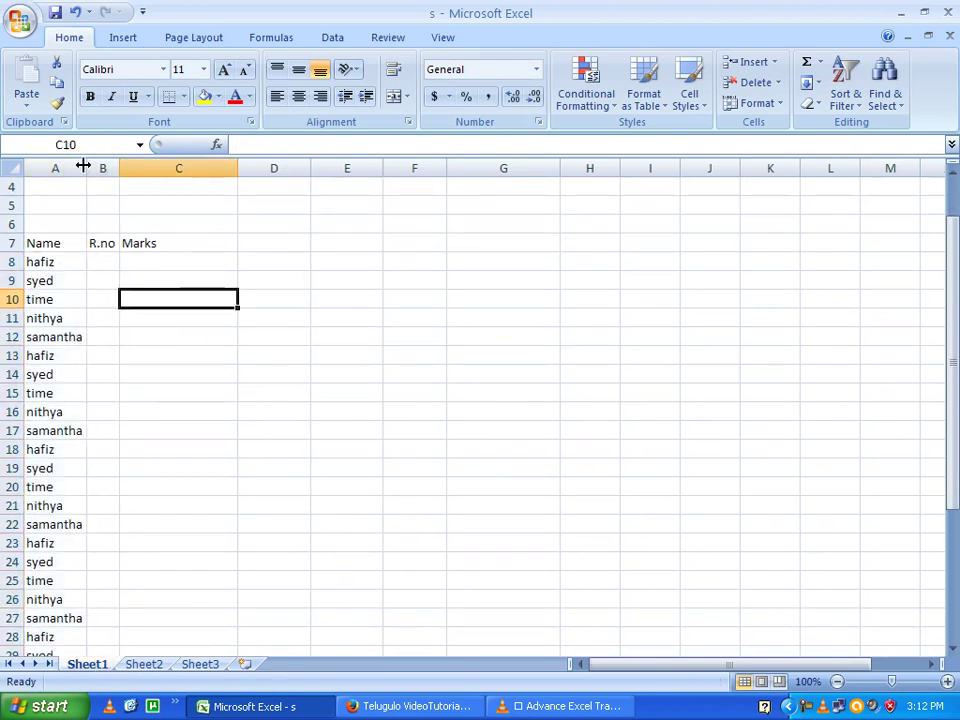
Enter roll number 1 in B8 and 2 in B9, widening column B slightly
click(112, 258)
text(1)
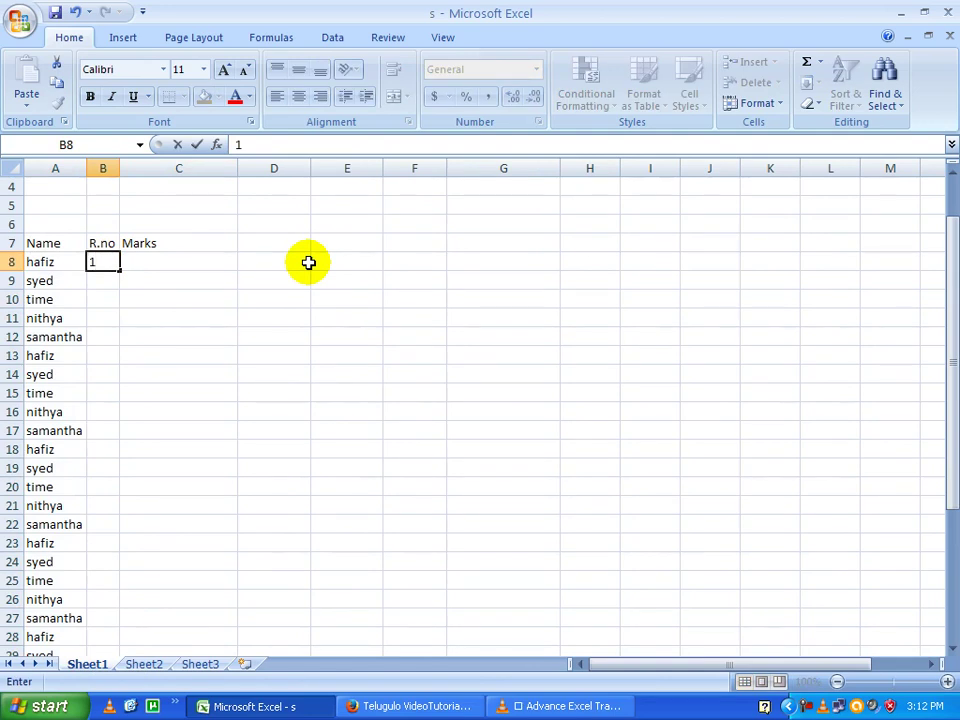
key(Return)
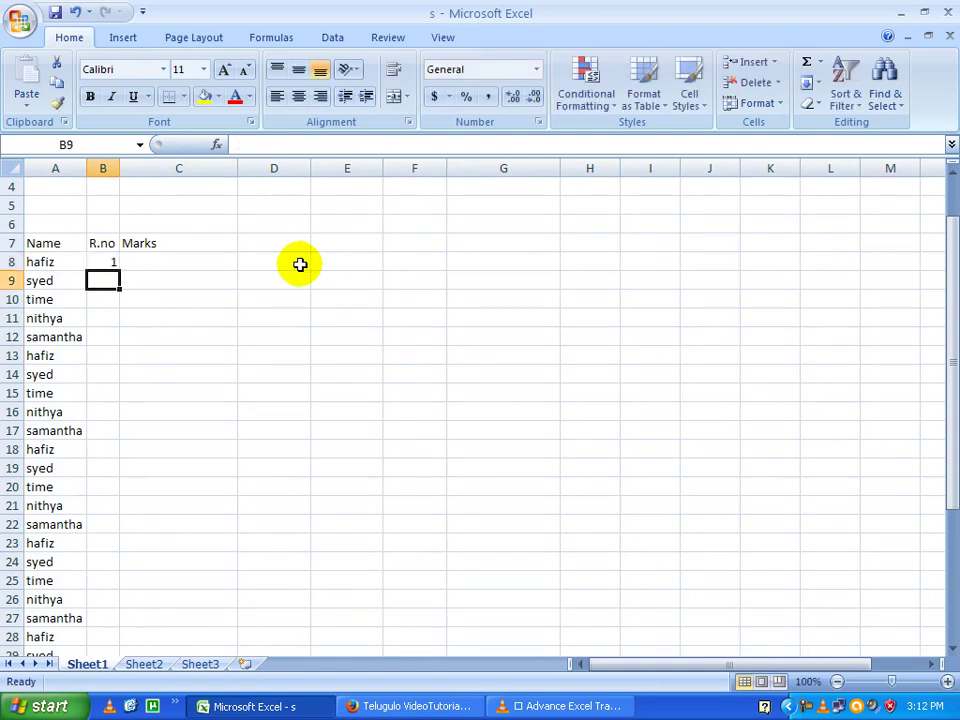
drag(120, 168, 133, 168)
click(126, 300)
click(124, 276)
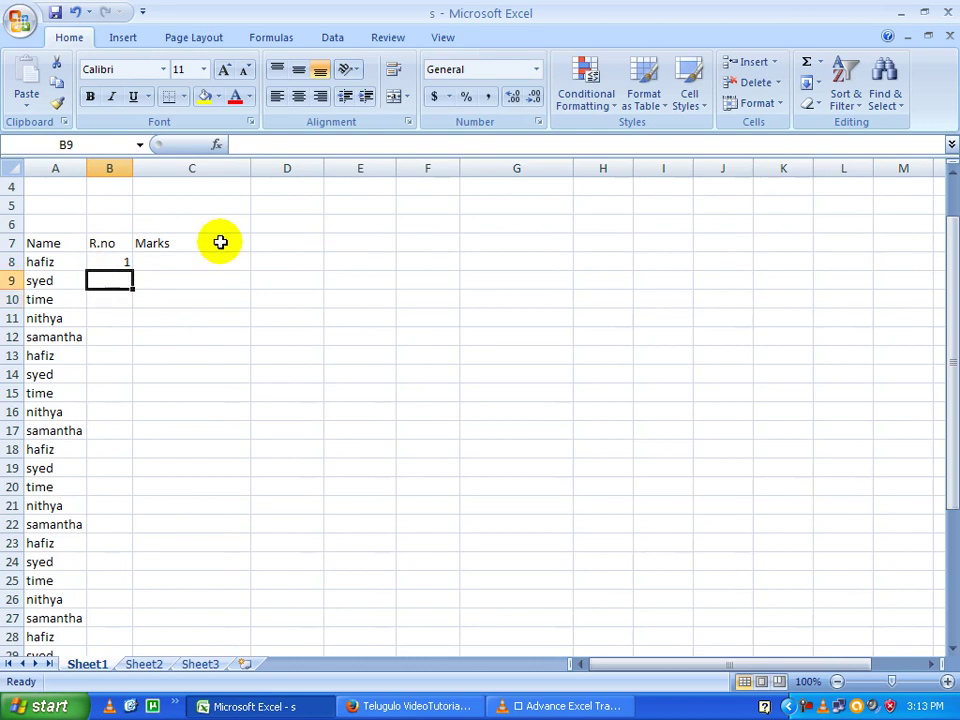
text(=)
key(BackSpace)
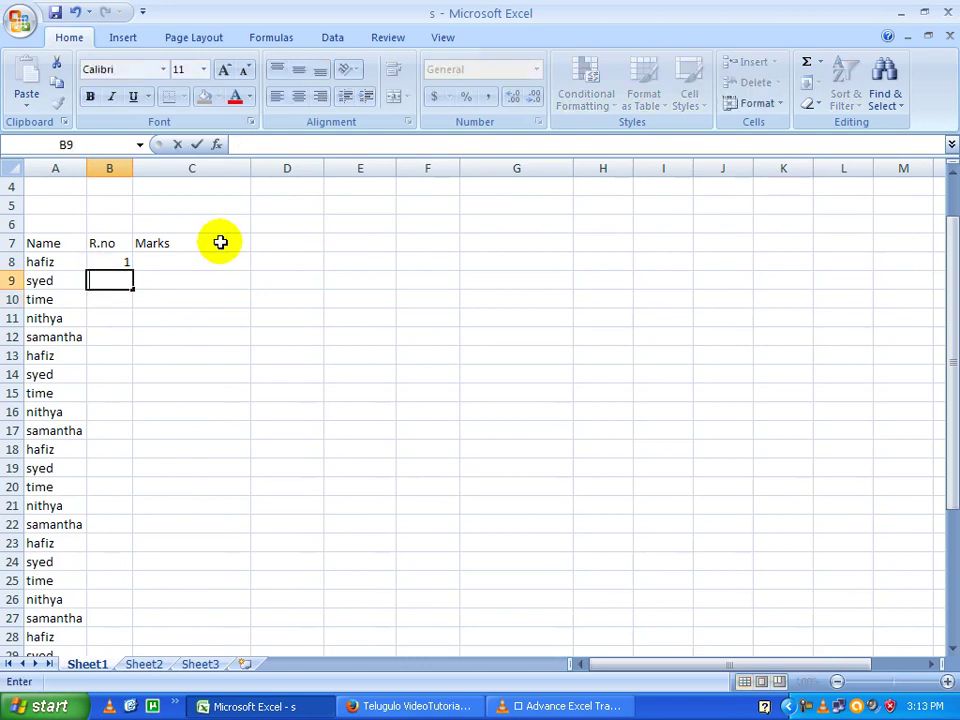
click(137, 371)
Fill the 1, 2 roll-number series down column B
drag(107, 264, 111, 279)
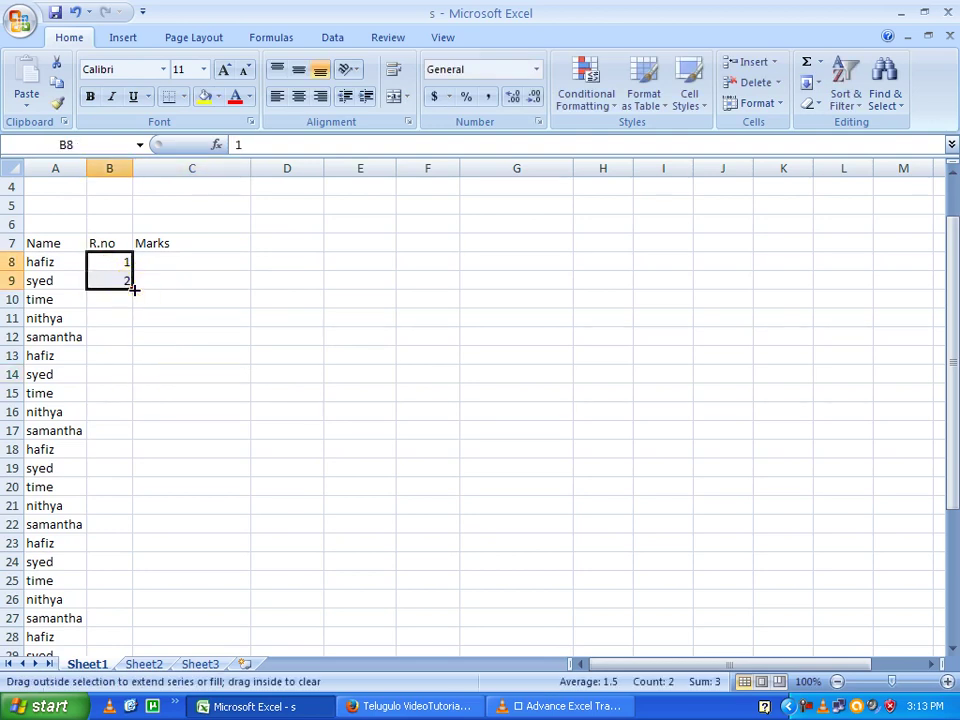
double_click(131, 289)
scroll(120, 300, down, 3)
scroll(110, 470, up, 4)
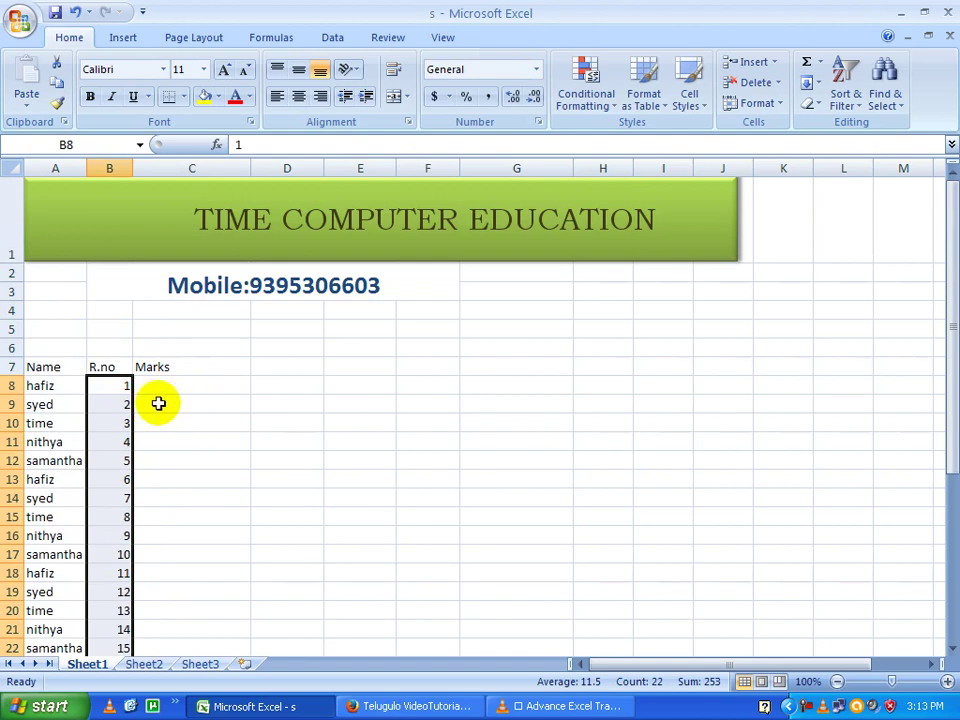
Undo the fill and make B9 the formula =B8+1
key(ctrl+z)
click(125, 406)
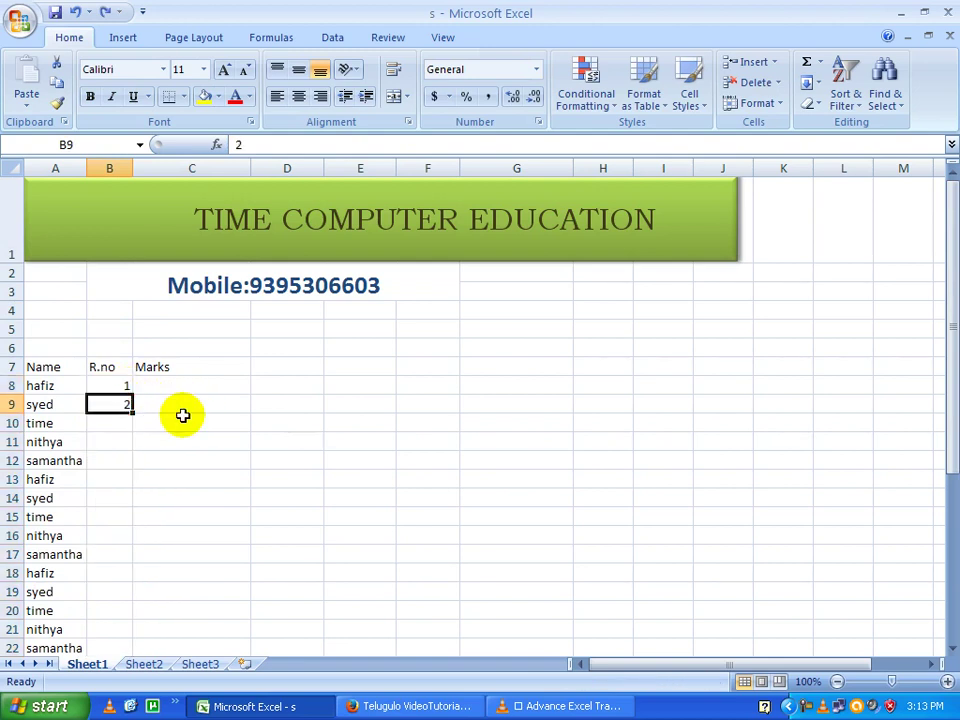
text(=)
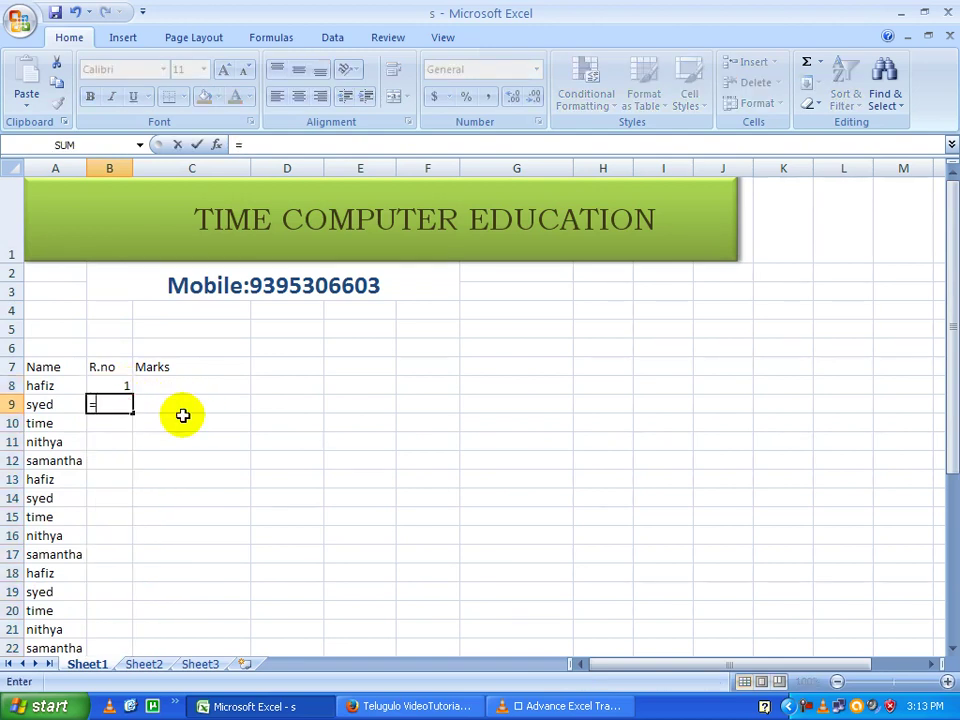
click(112, 385)
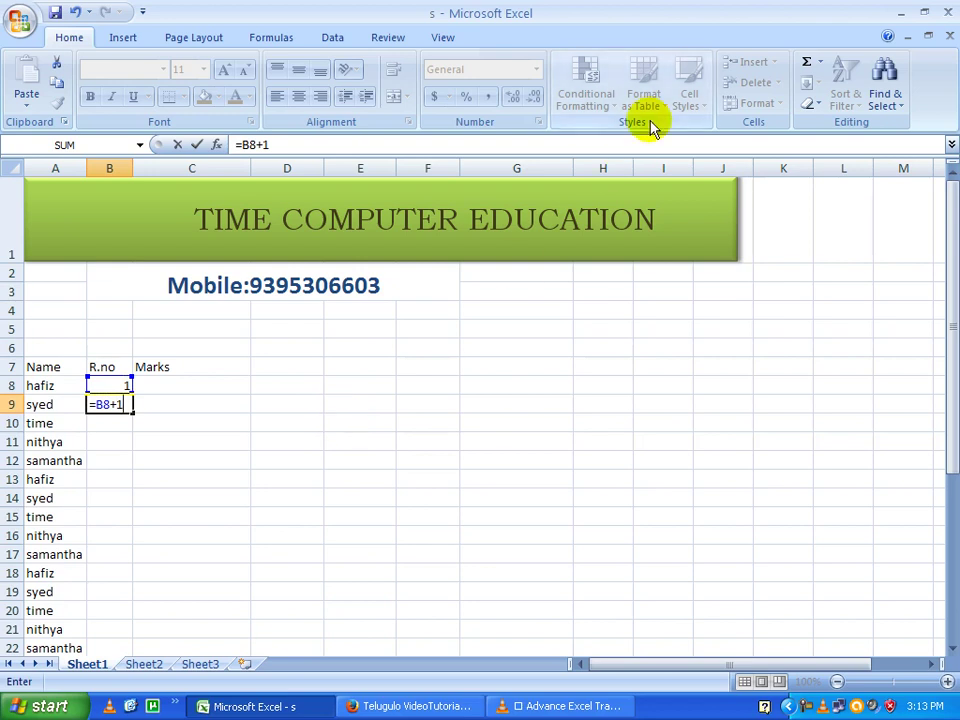
key(Return)
click(116, 406)
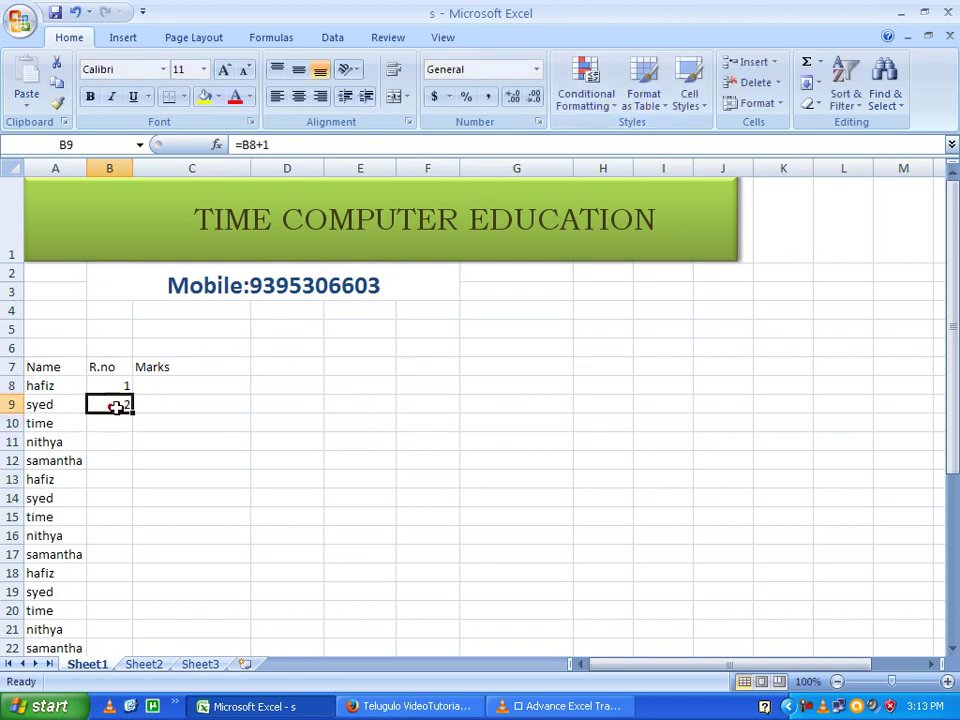
Fill B9's formula down the R.no column and try editing it to =B8+4
double_click(134, 414)
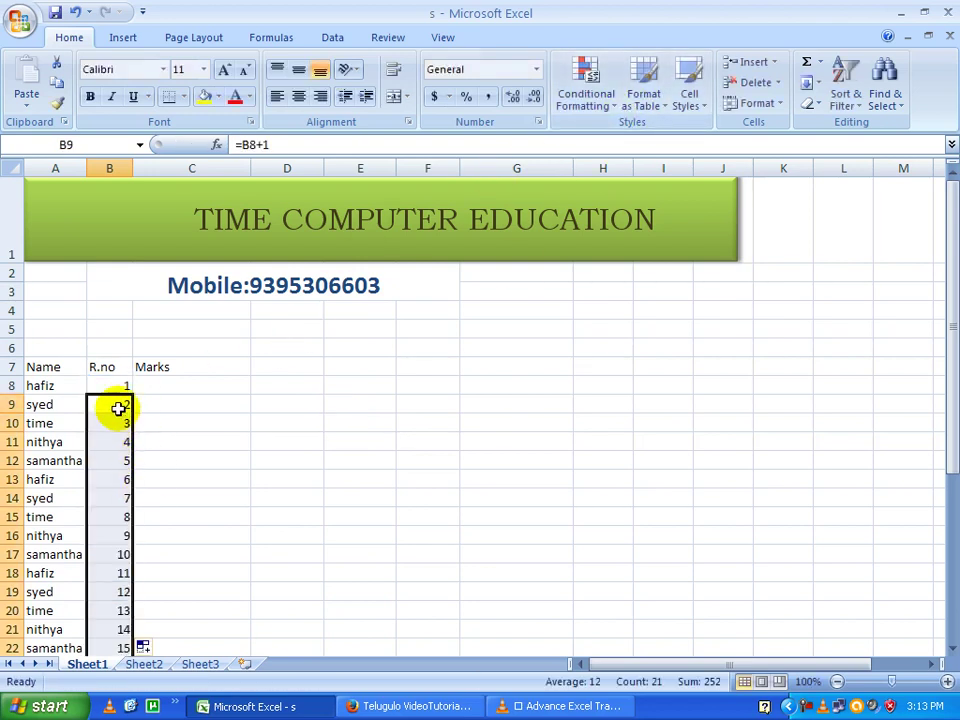
double_click(116, 404)
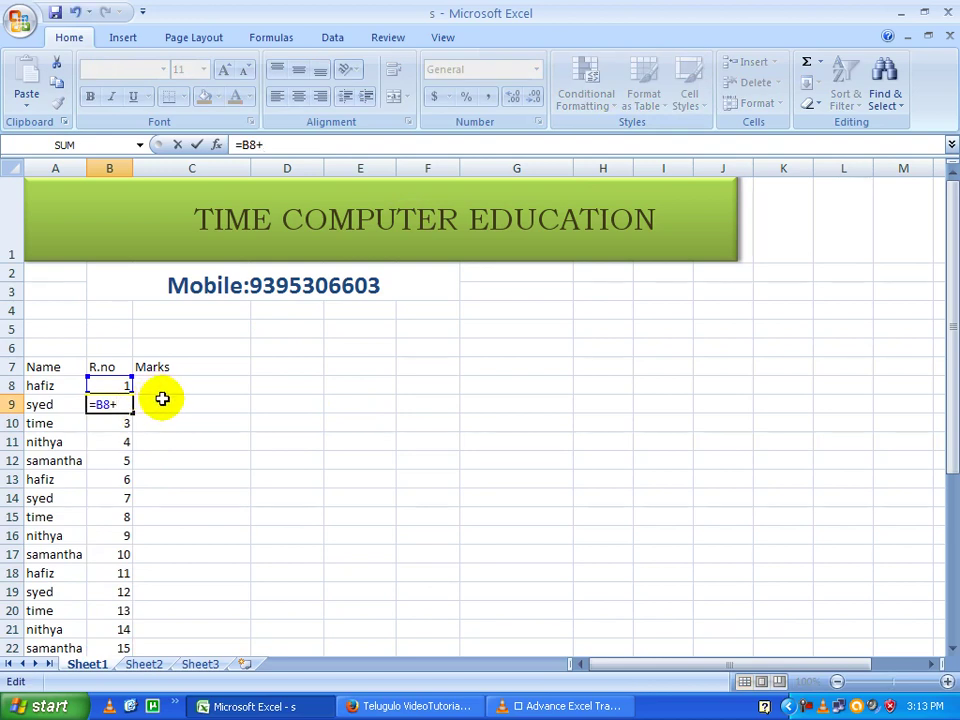
text(4)
key(Return)
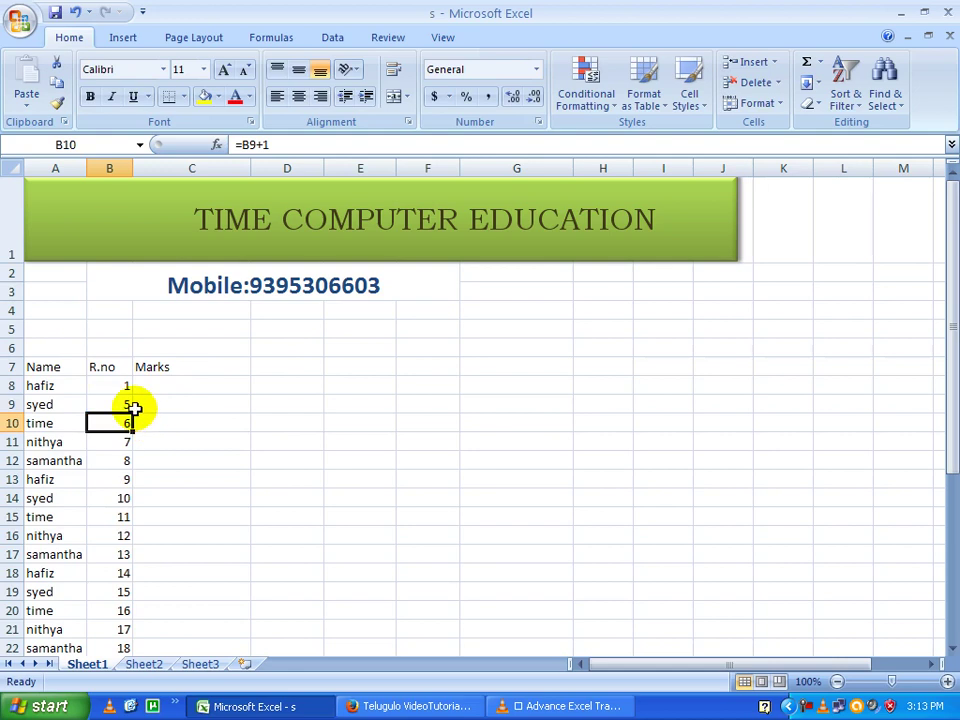
click(127, 404)
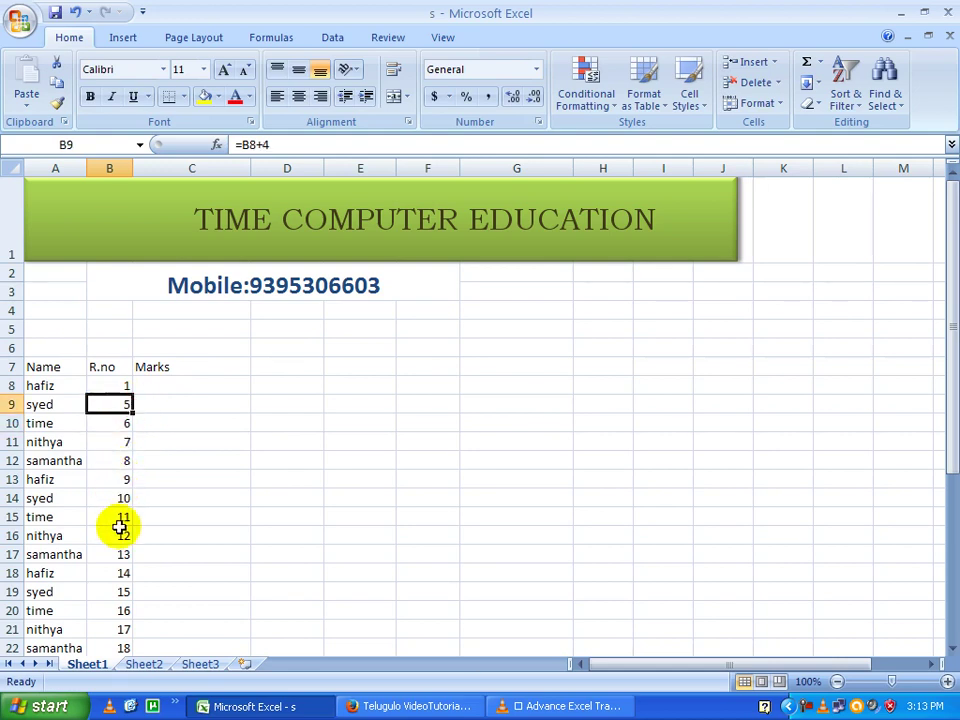
Refill roll numbers 1 to 15 down to row 22 from B8:B9
drag(122, 386, 135, 414)
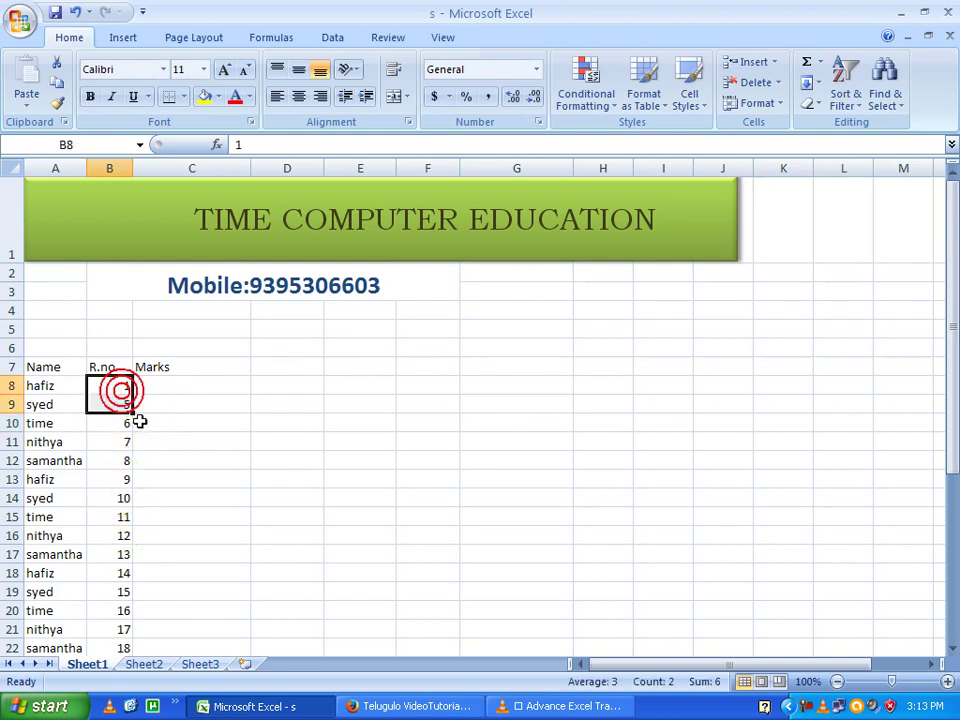
click(135, 418)
drag(118, 386, 133, 410)
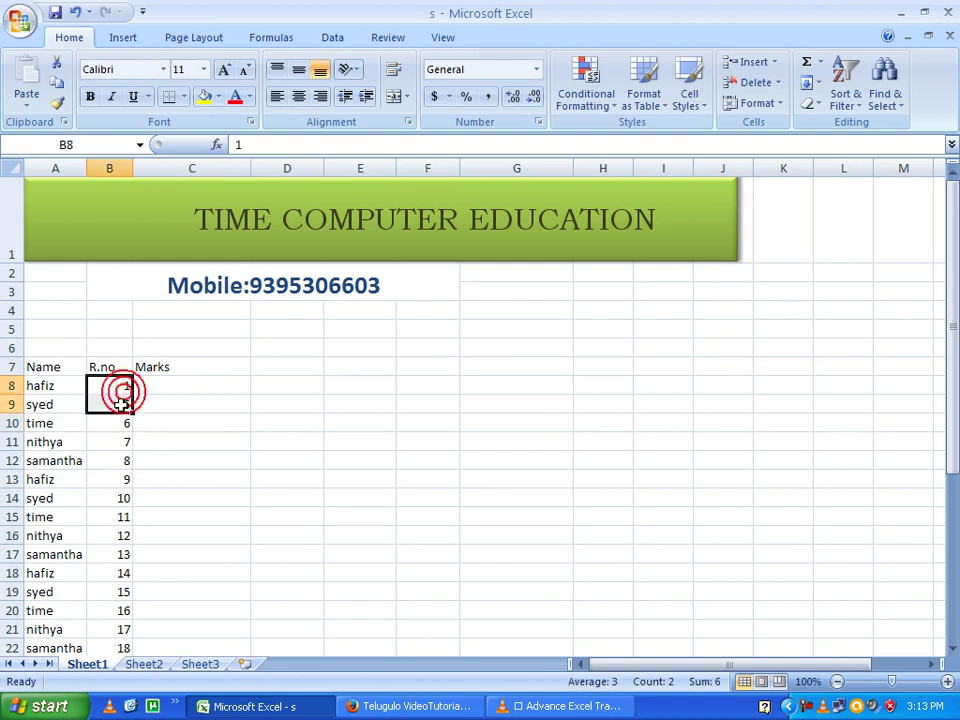
double_click(132, 411)
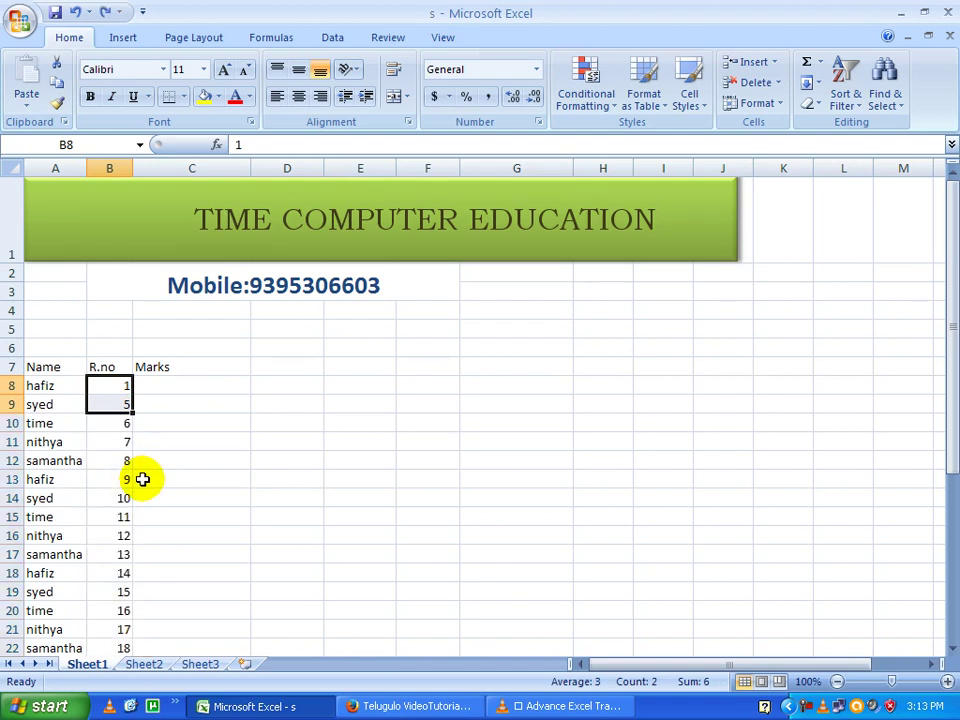
click(167, 423)
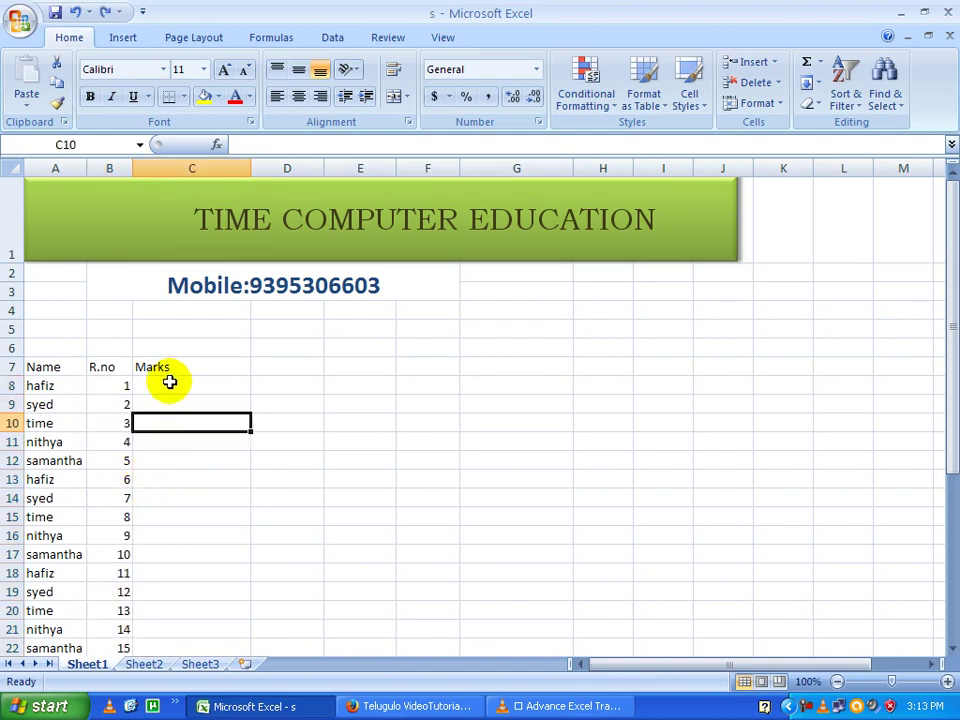
click(197, 384)
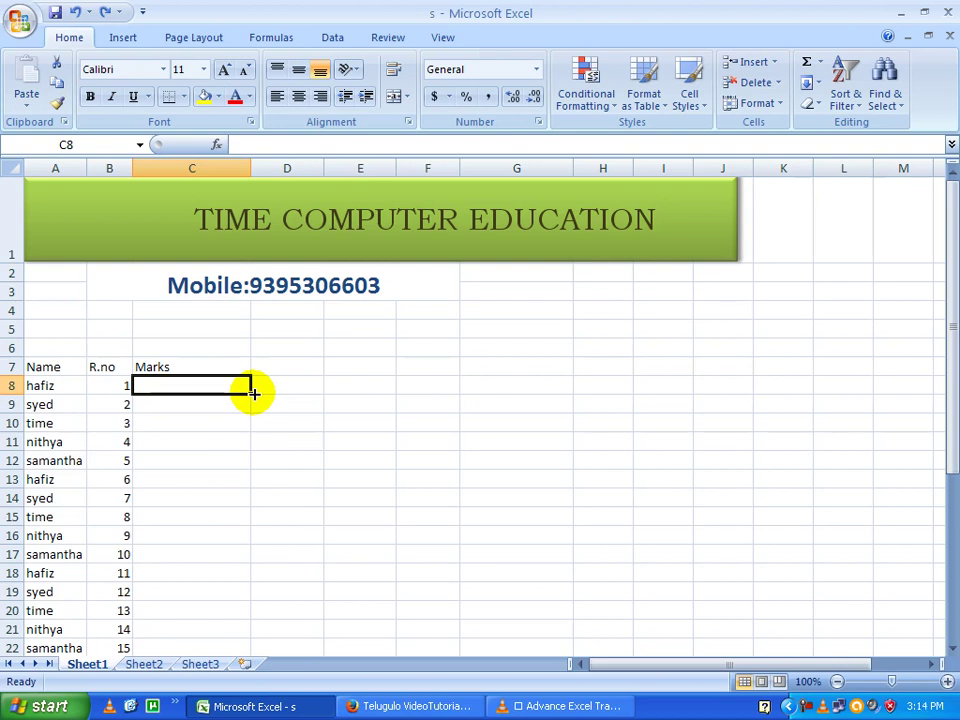
Enter =RANDBETWEEN(10,100) in C8 to give the first student a random mark
text(=)
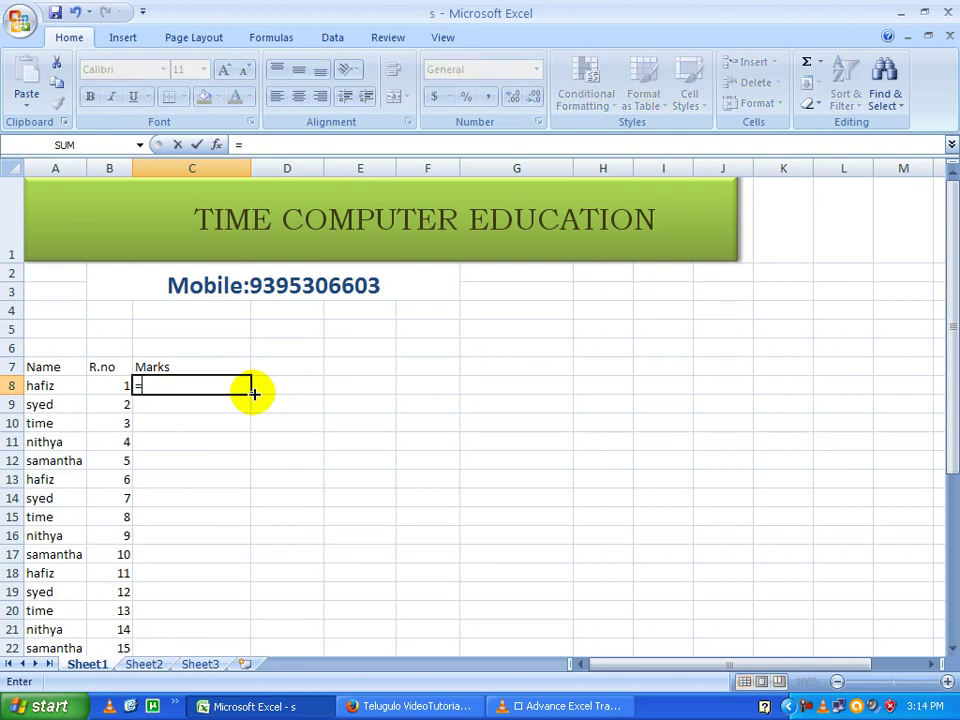
text(rand)
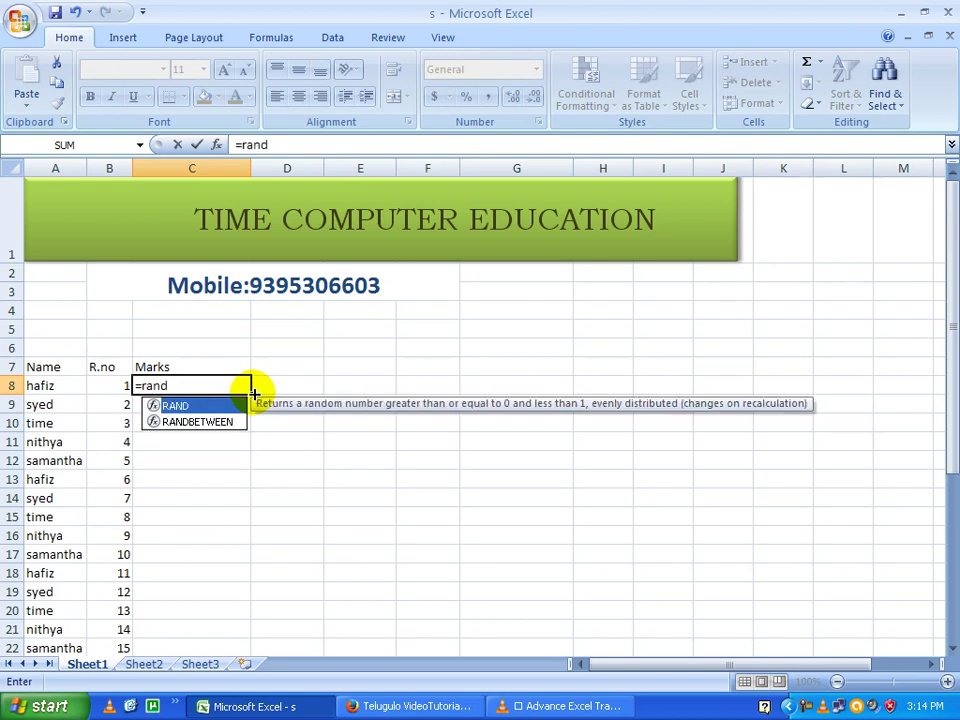
key(Down)
key(Tab)
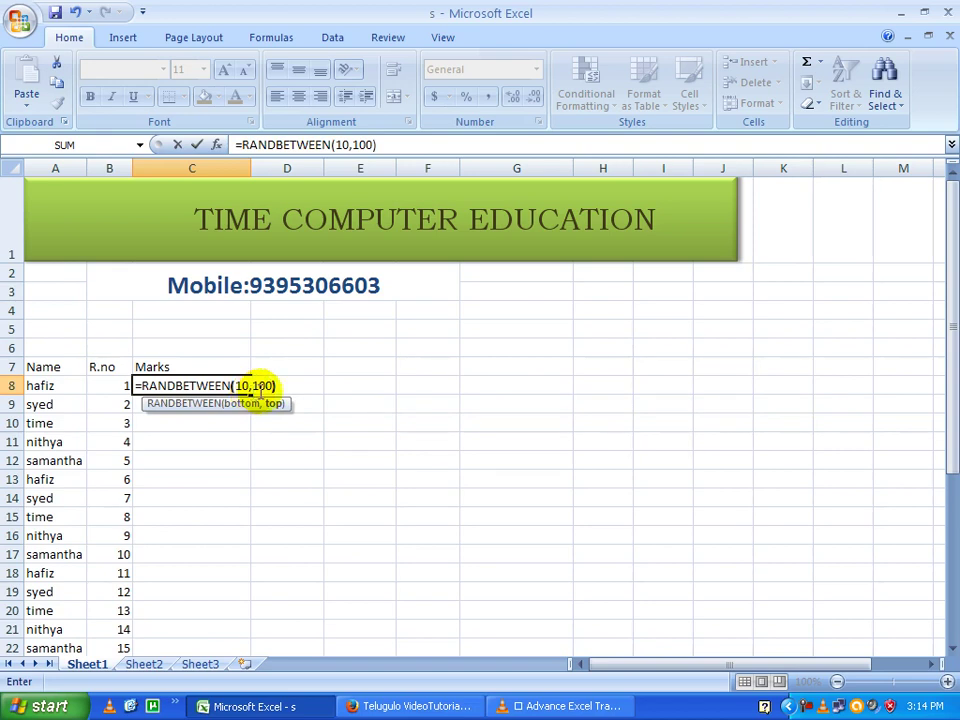
drag(237, 144, 378, 144)
click(380, 144)
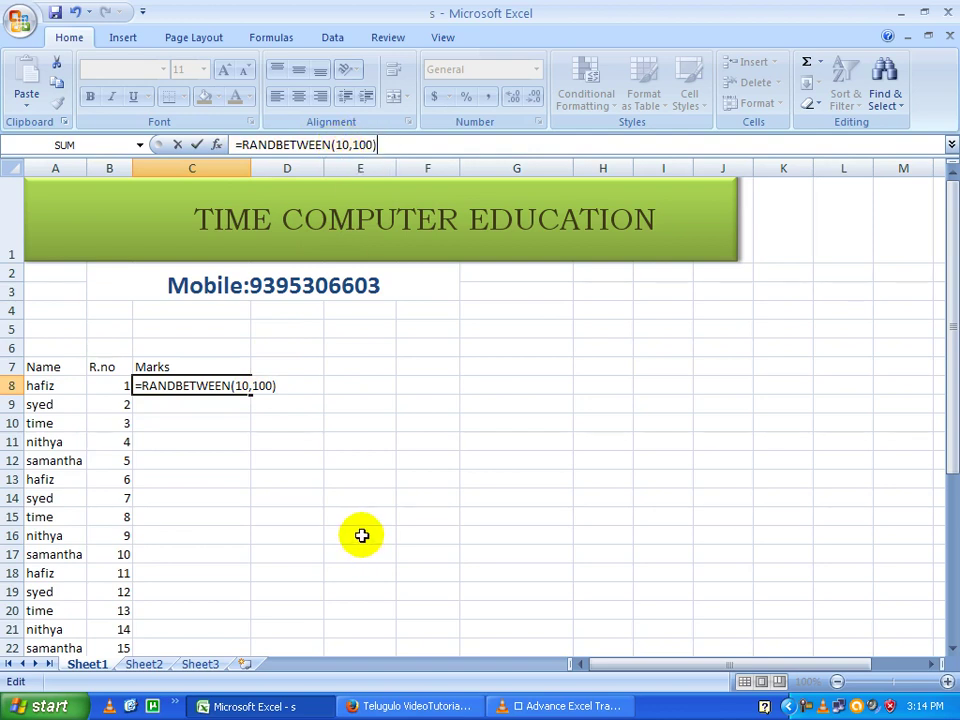
key(Return)
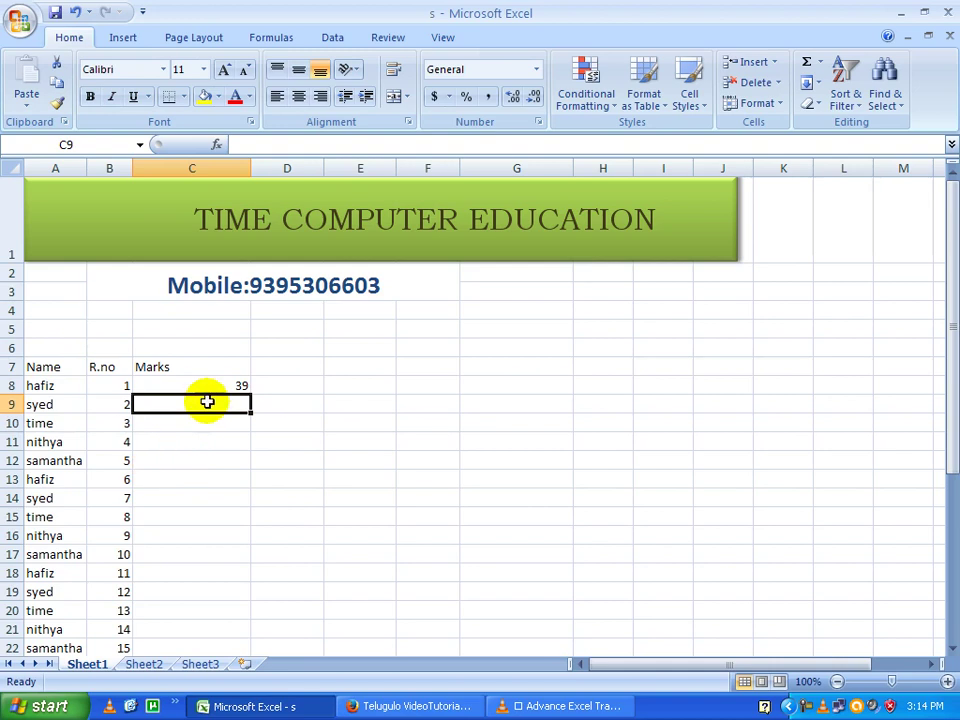
Copy the RANDBETWEEN mark formula down the Marks column through row 29
click(206, 388)
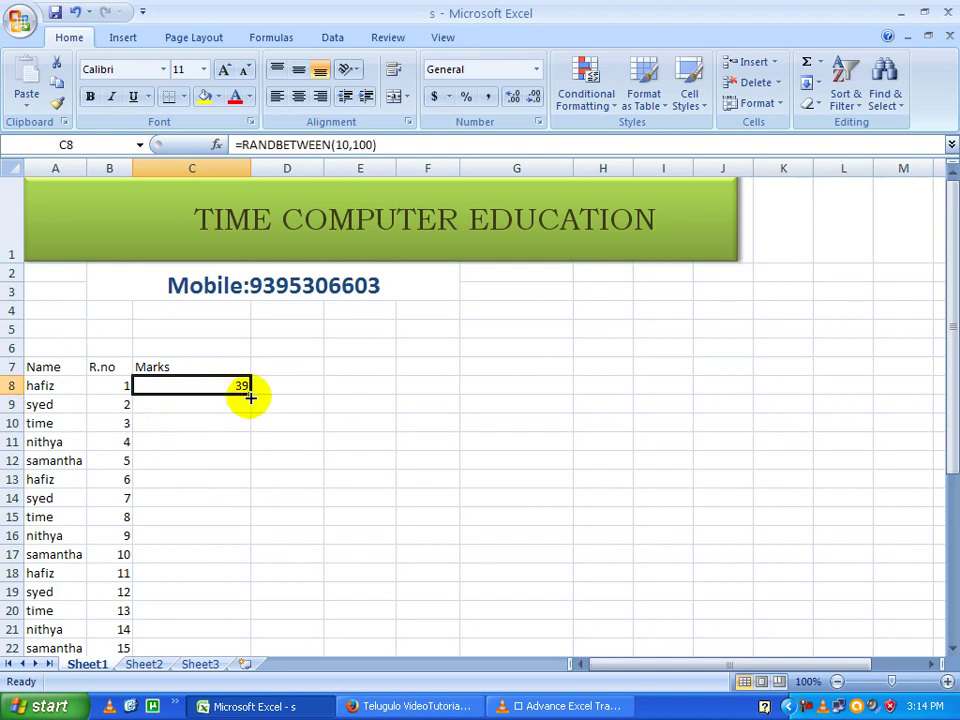
drag(250, 397, 251, 484)
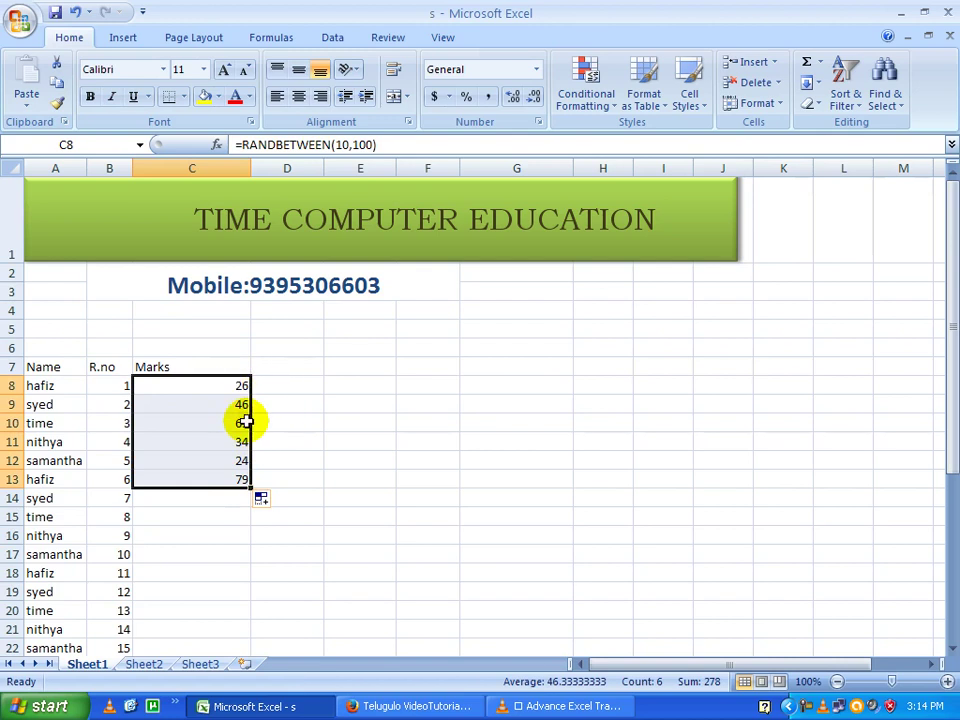
scroll(245, 410, down, 3)
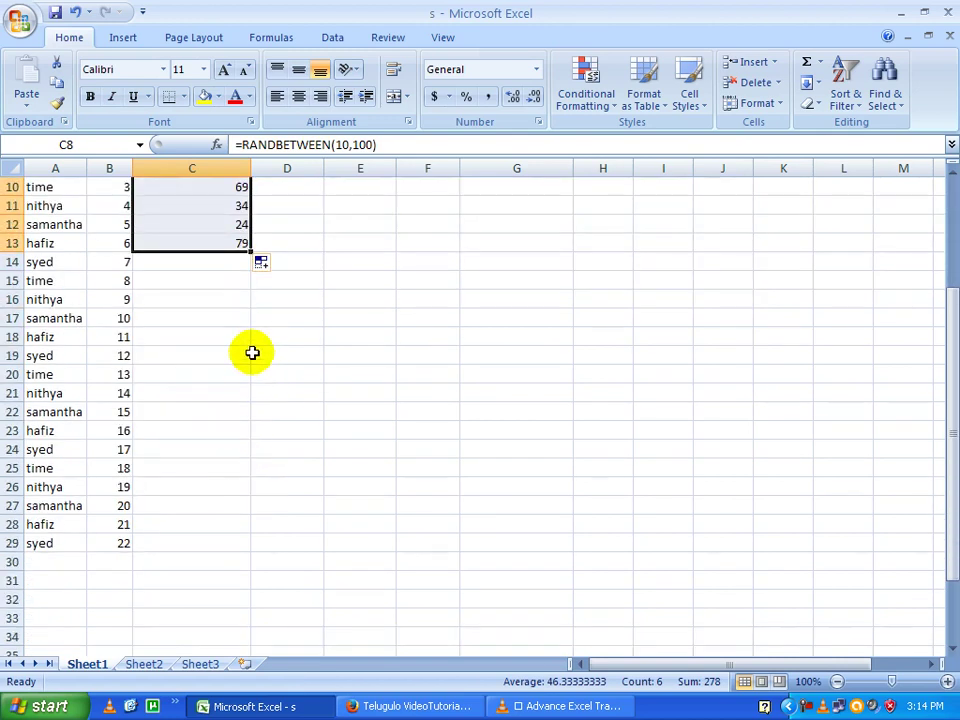
scroll(260, 360, up, 2)
key(ctrl+z)
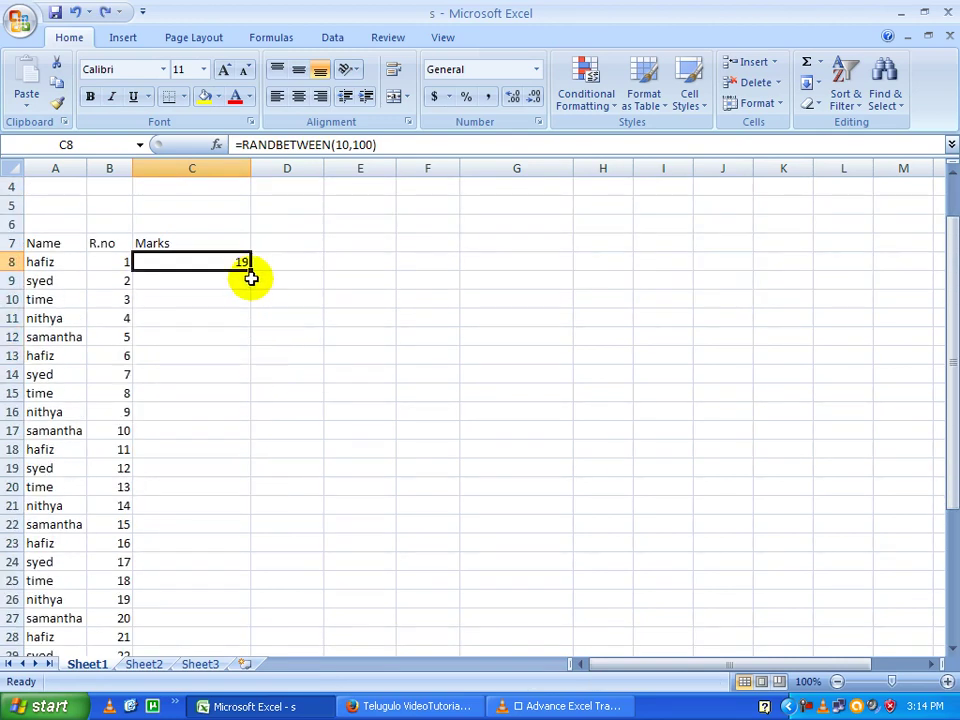
scroll(250, 273, down, 1)
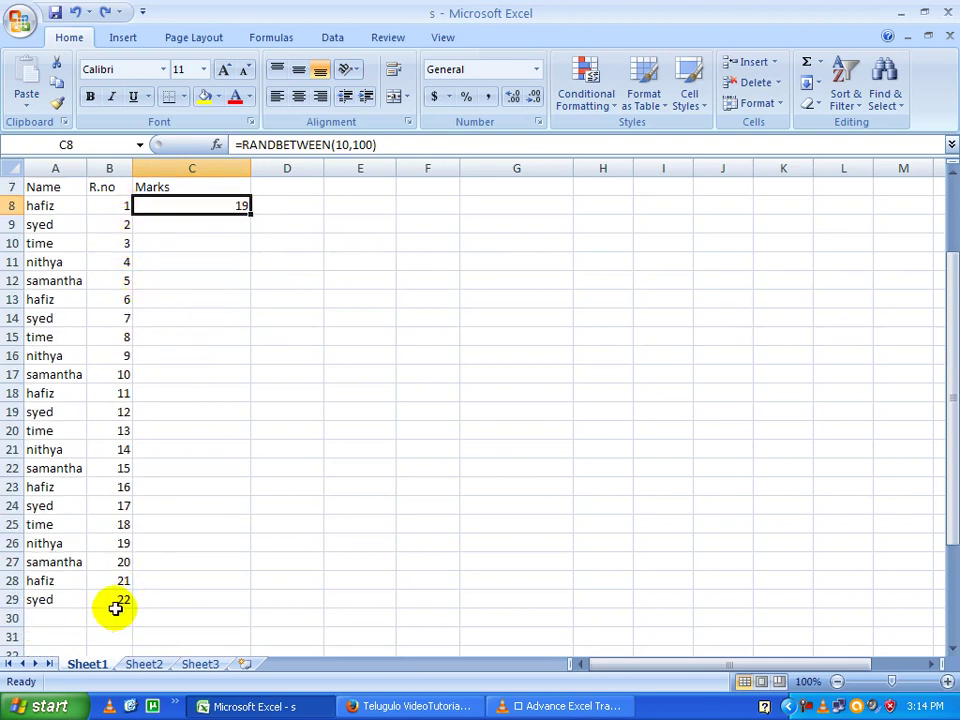
double_click(250, 214)
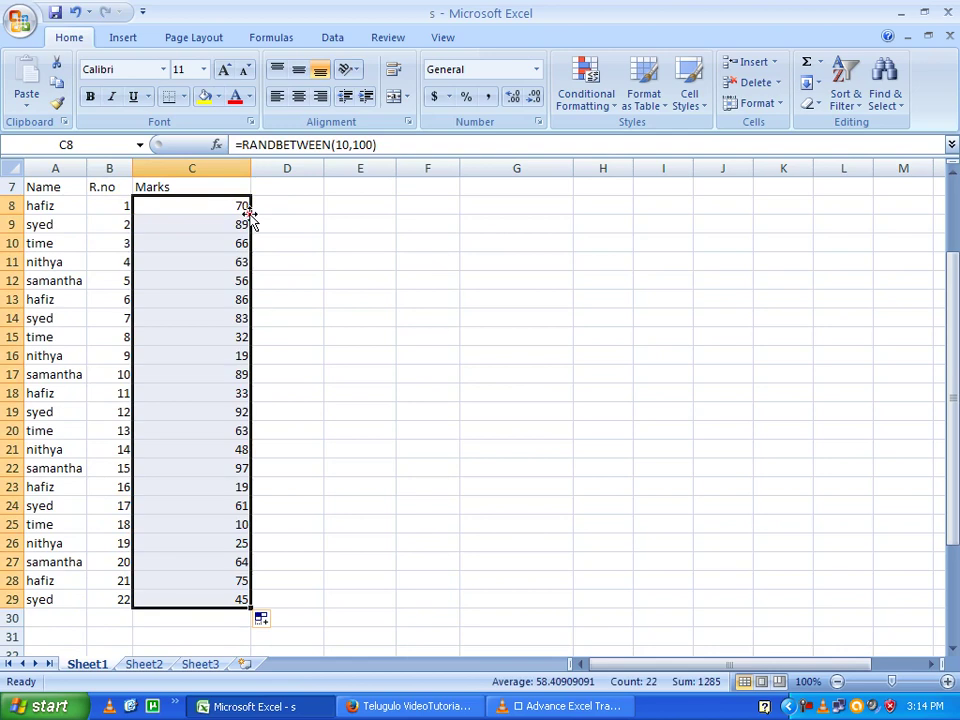
click(211, 279)
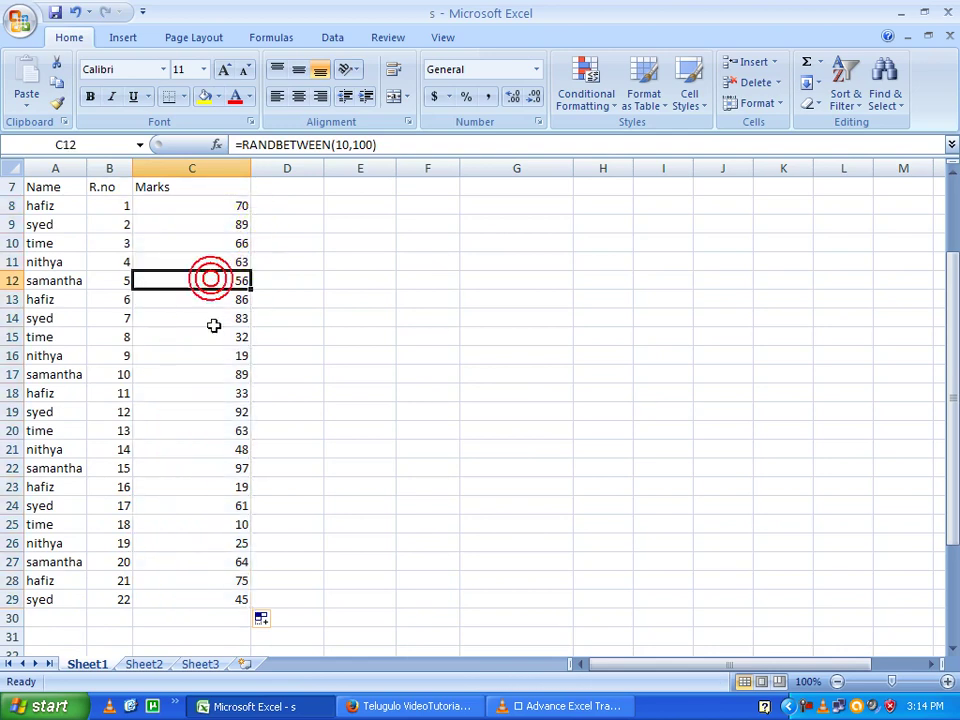
scroll(212, 326, up, 1)
click(240, 262)
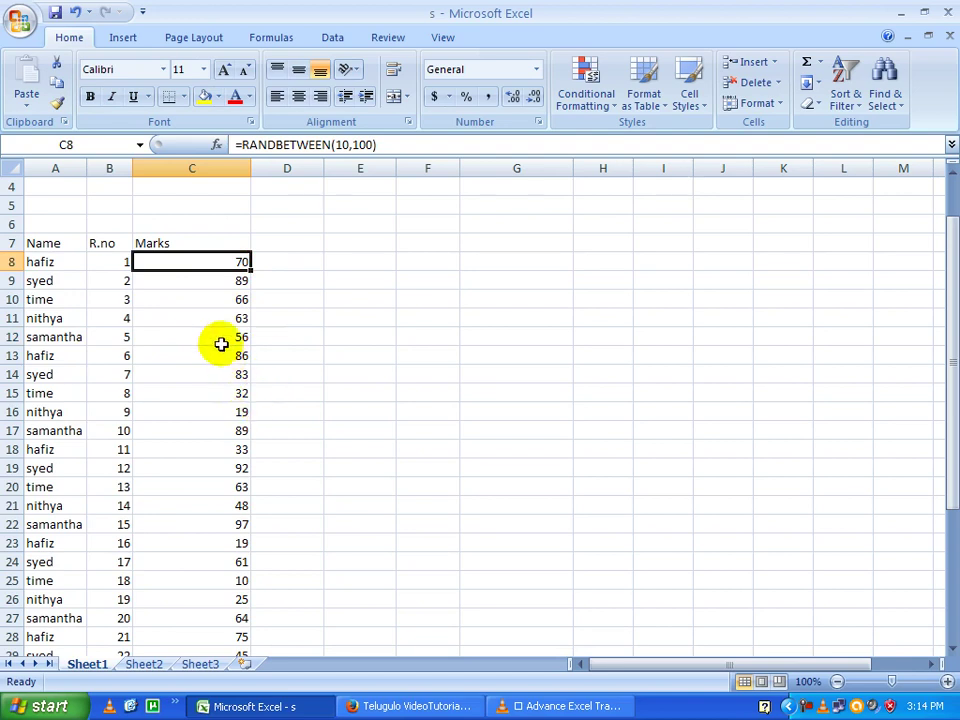
click(190, 299)
click(208, 262)
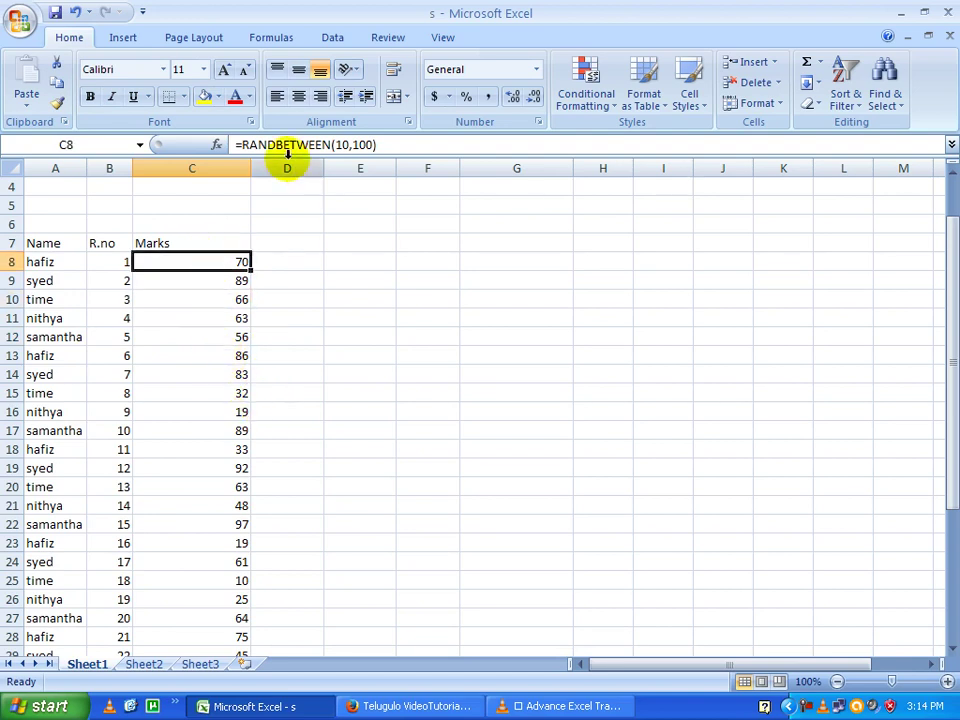
Clear rows 20 to 30 so the table ends at row 19, then select A7:C19
scroll(199, 398, down, 2)
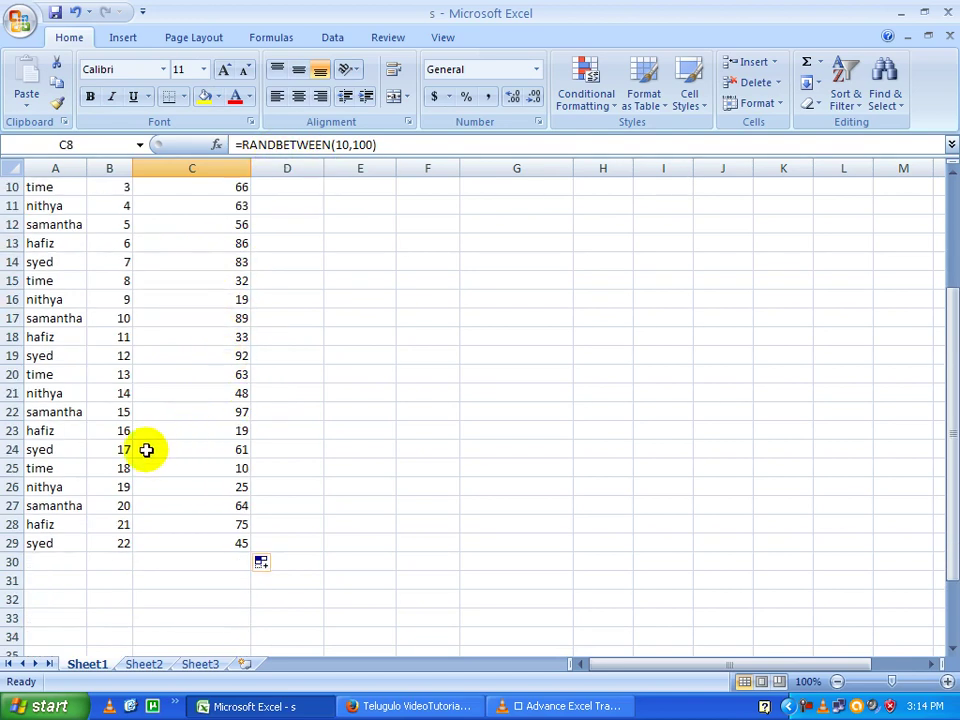
drag(39, 374, 255, 560)
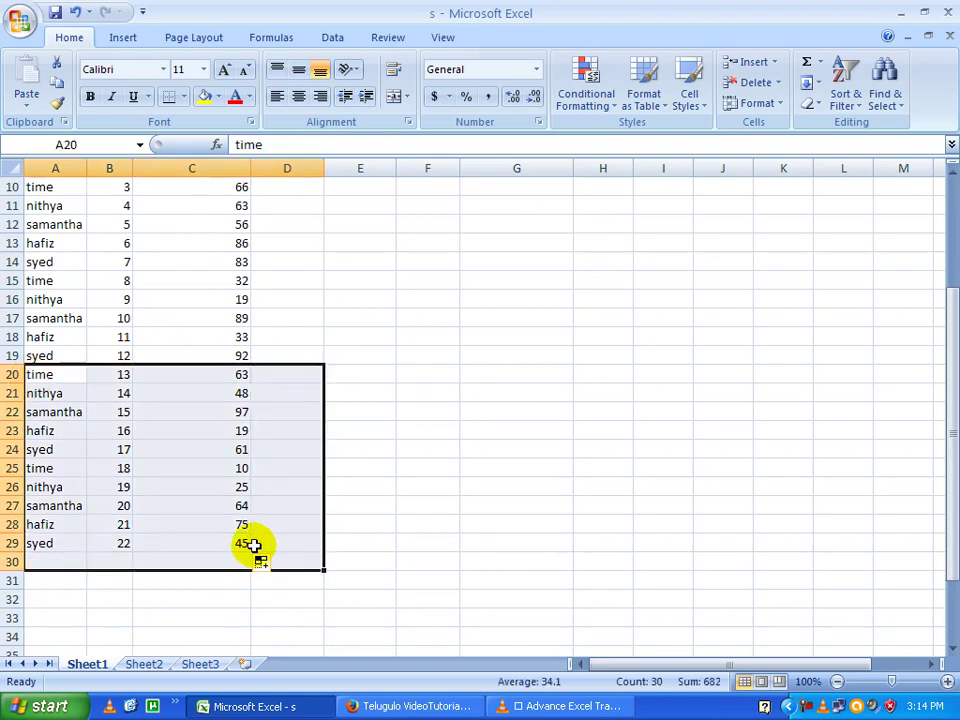
key(Delete)
click(165, 360)
scroll(167, 357, up, 3)
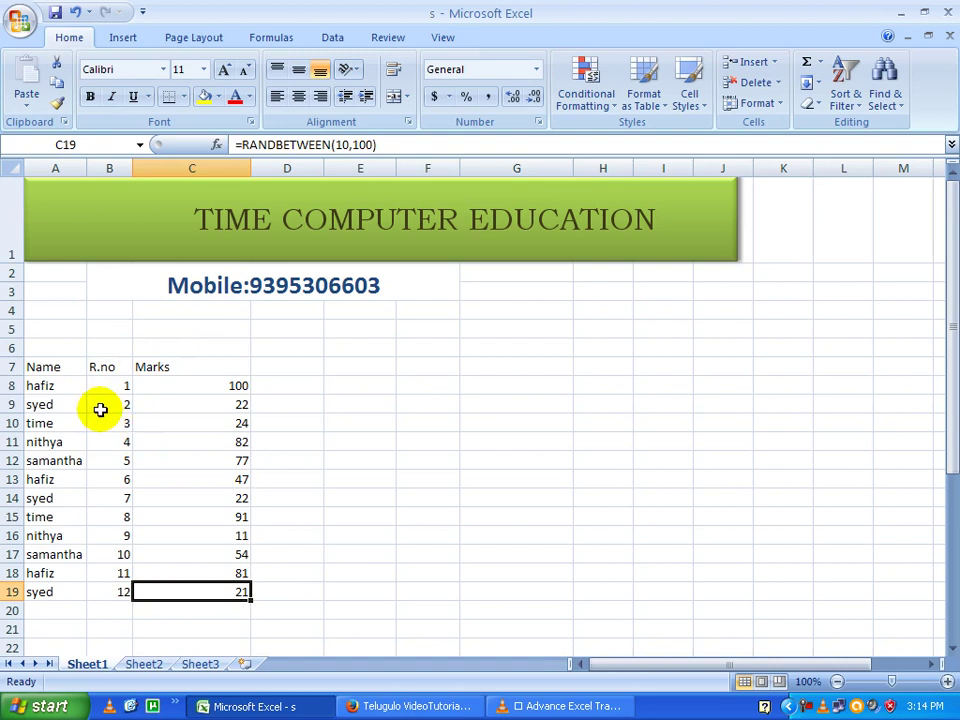
drag(40, 367, 191, 592)
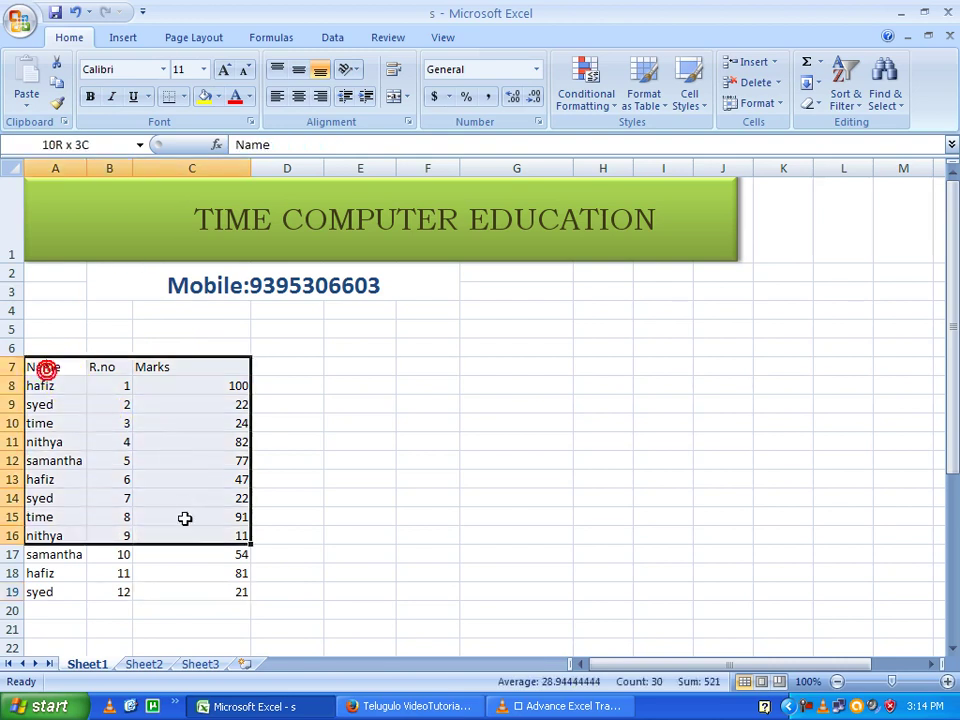
Autofit column C, fill A7:C19 yellow and apply All Borders
double_click(251, 167)
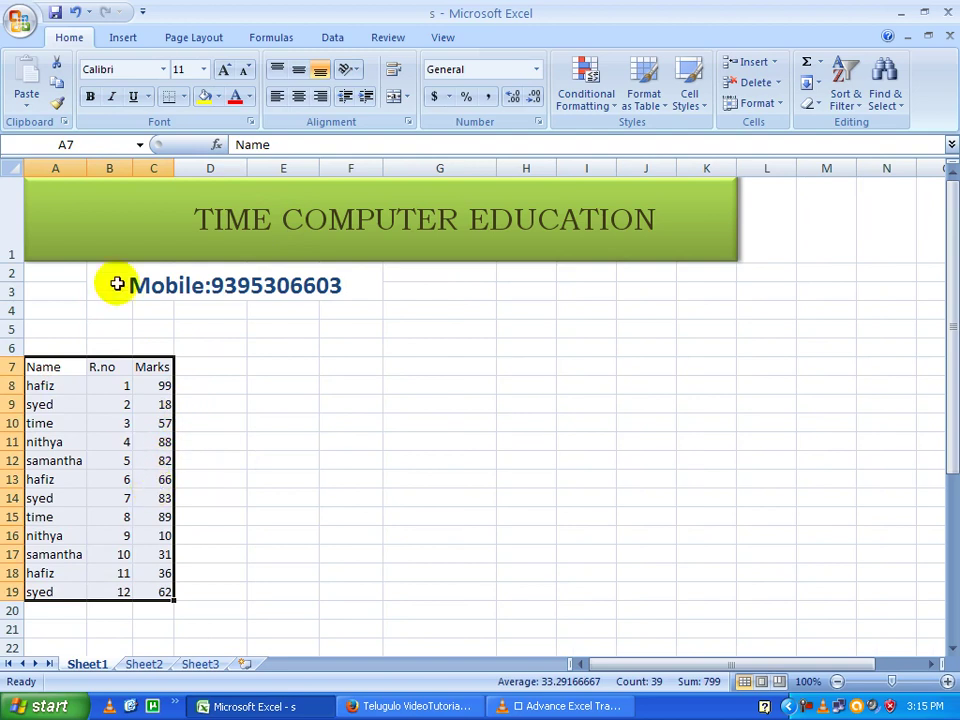
click(218, 97)
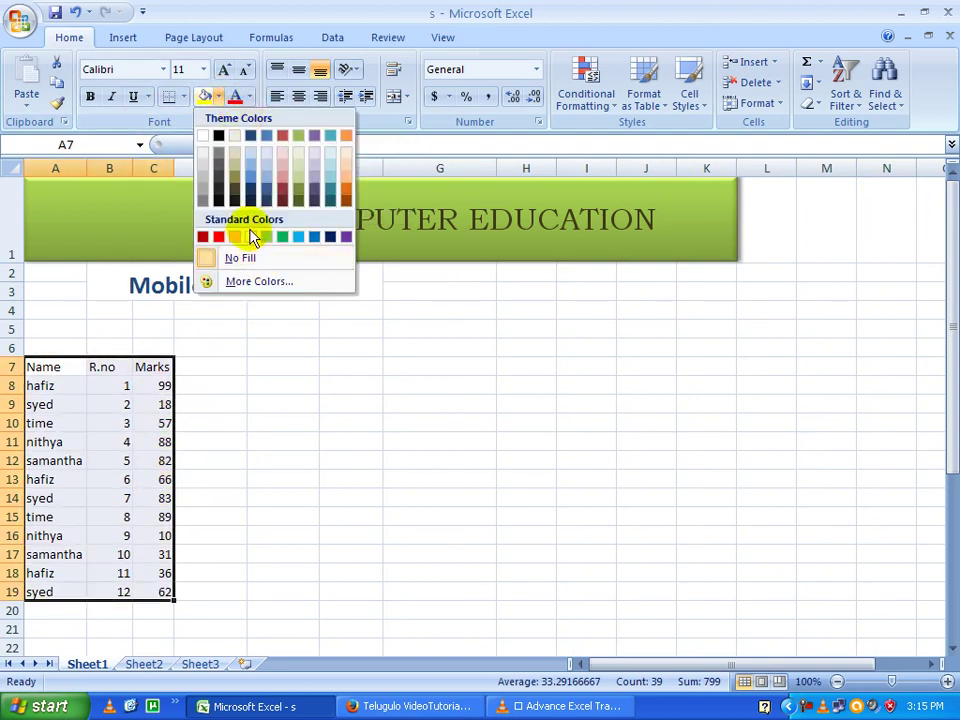
click(250, 236)
click(179, 96)
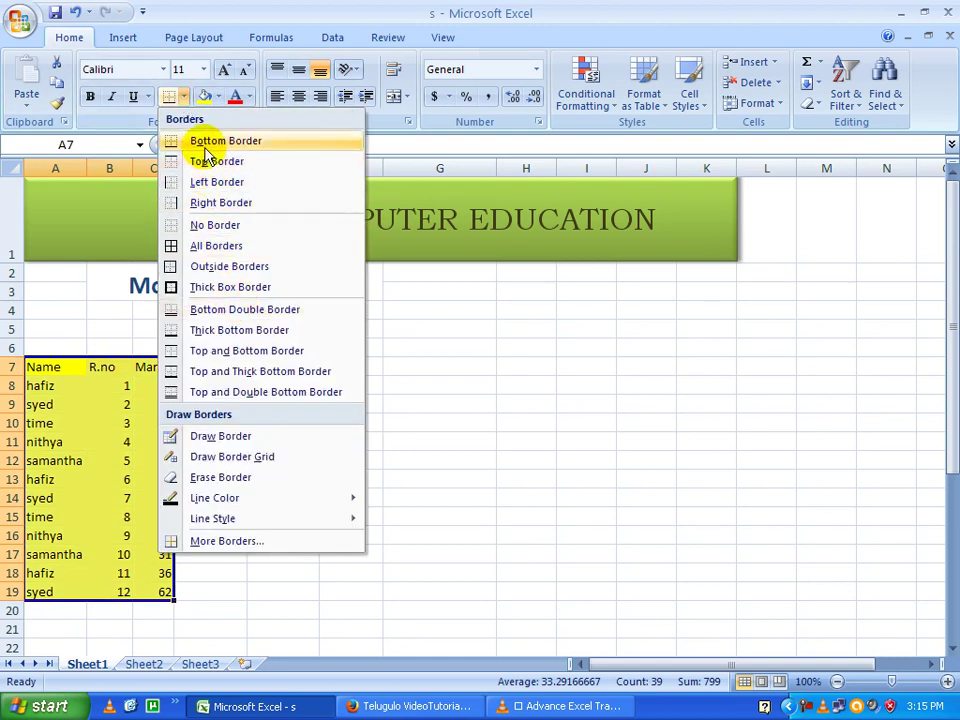
click(214, 245)
click(155, 478)
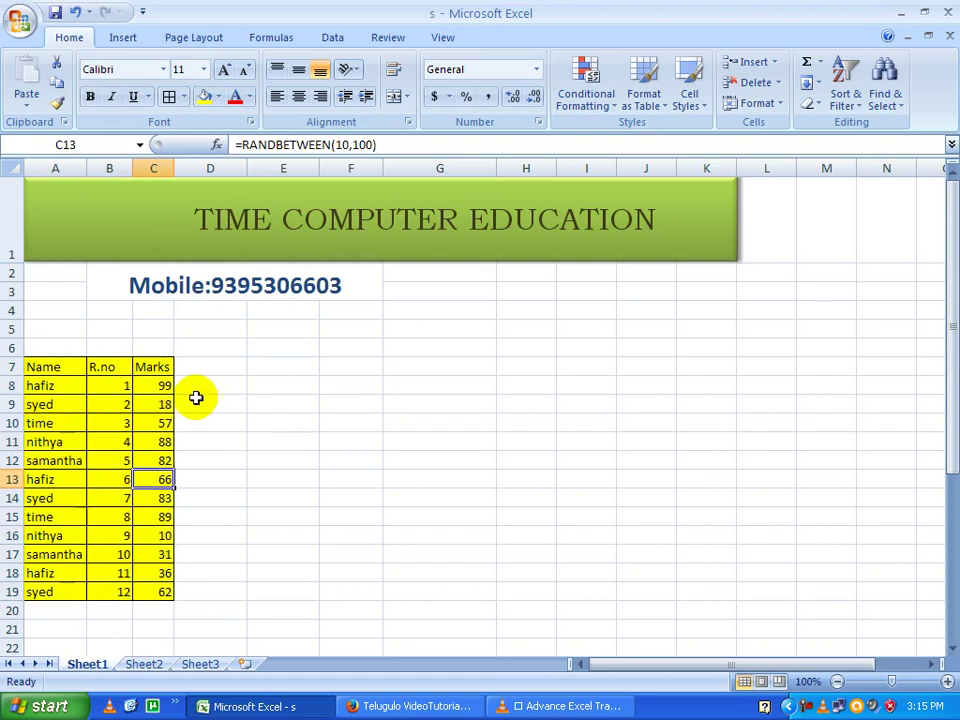
click(152, 383)
click(61, 366)
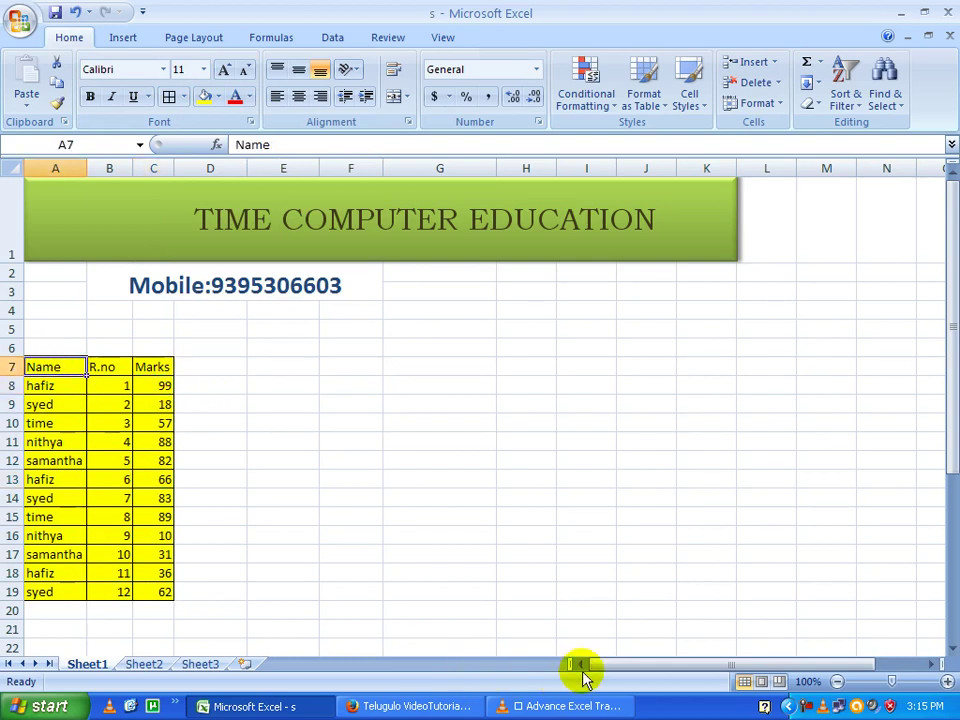
Copy the table A7:C19, then copy cell C8 from its context menu
click(150, 421)
scroll(146, 416, down, 1)
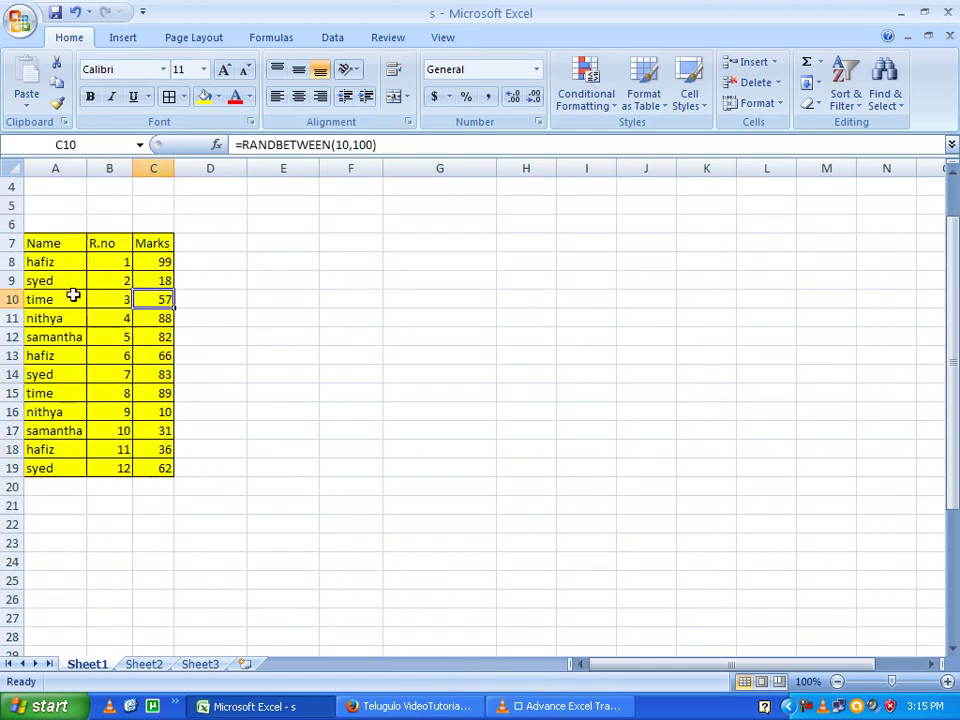
drag(46, 244, 154, 465)
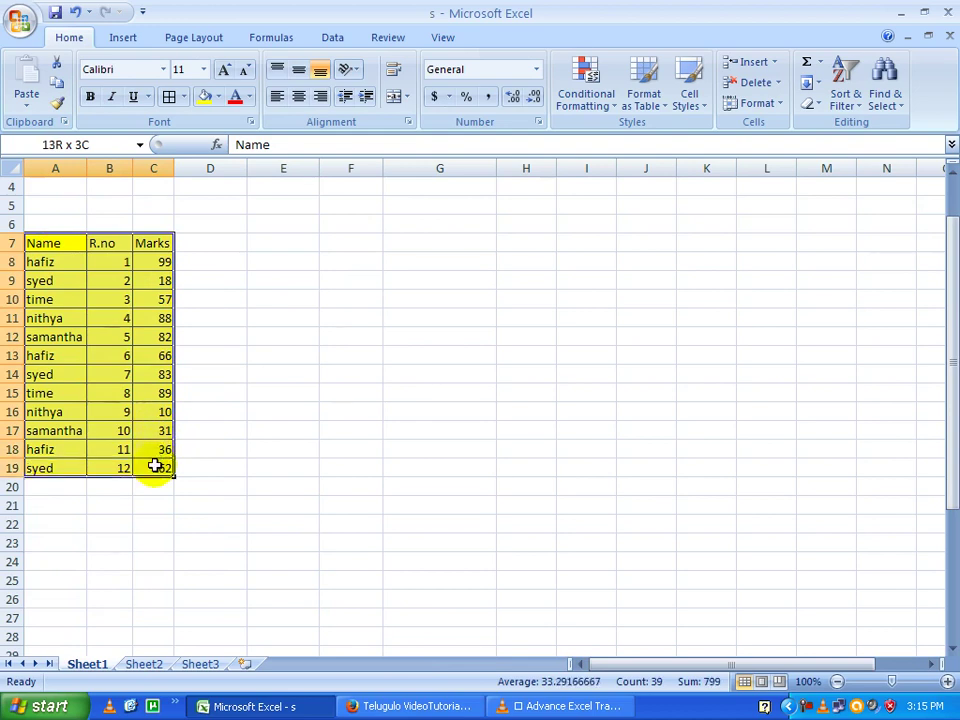
scroll(270, 431, up, 1)
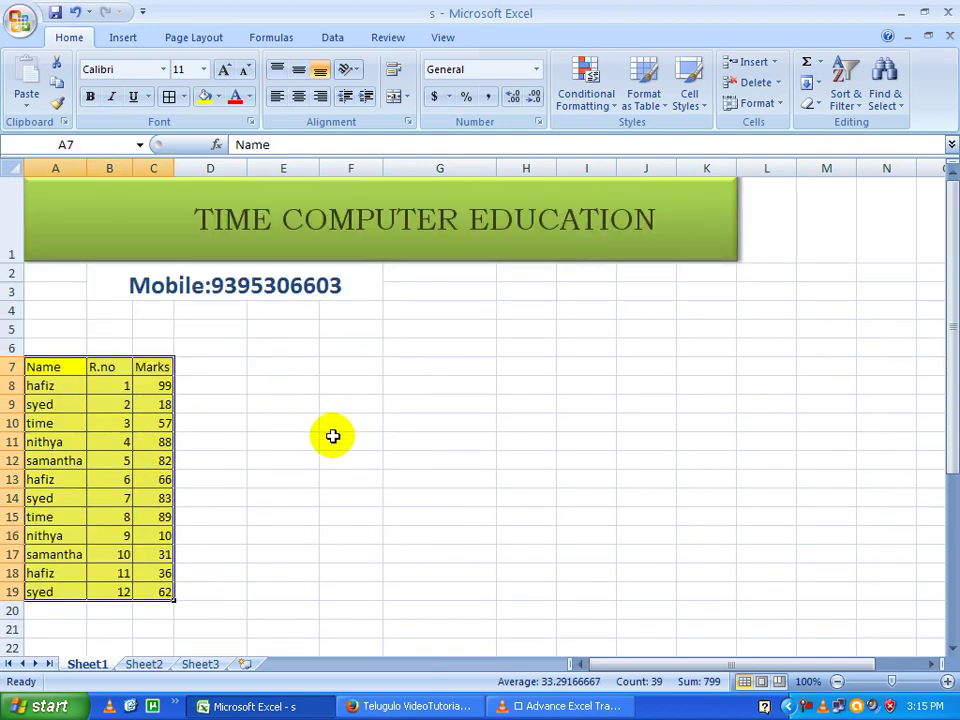
key(ctrl+c)
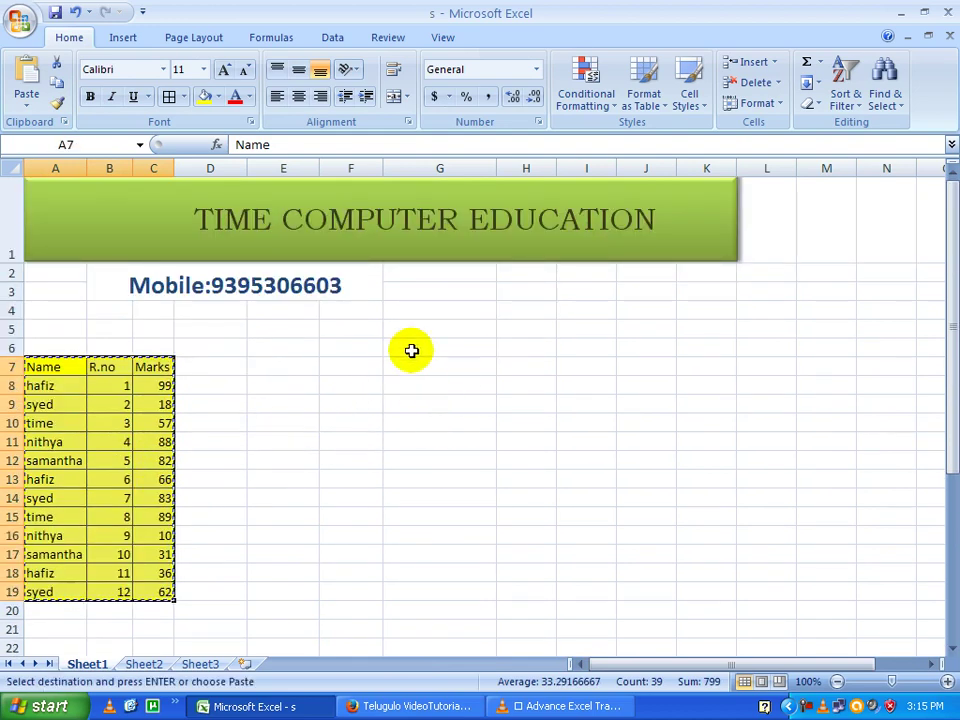
click(520, 367)
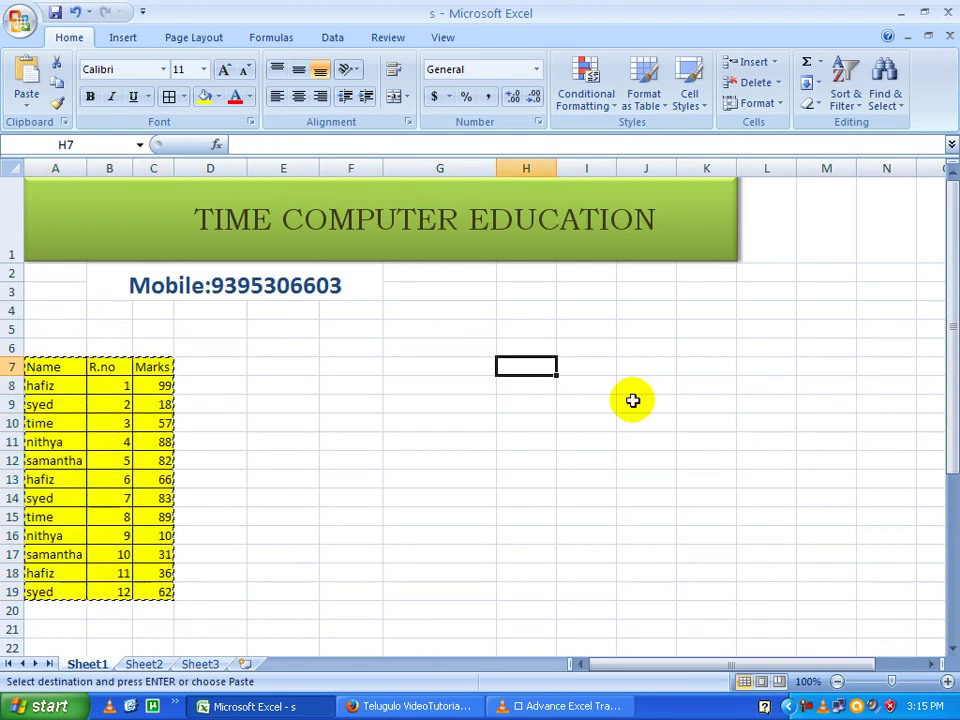
right_click(150, 386)
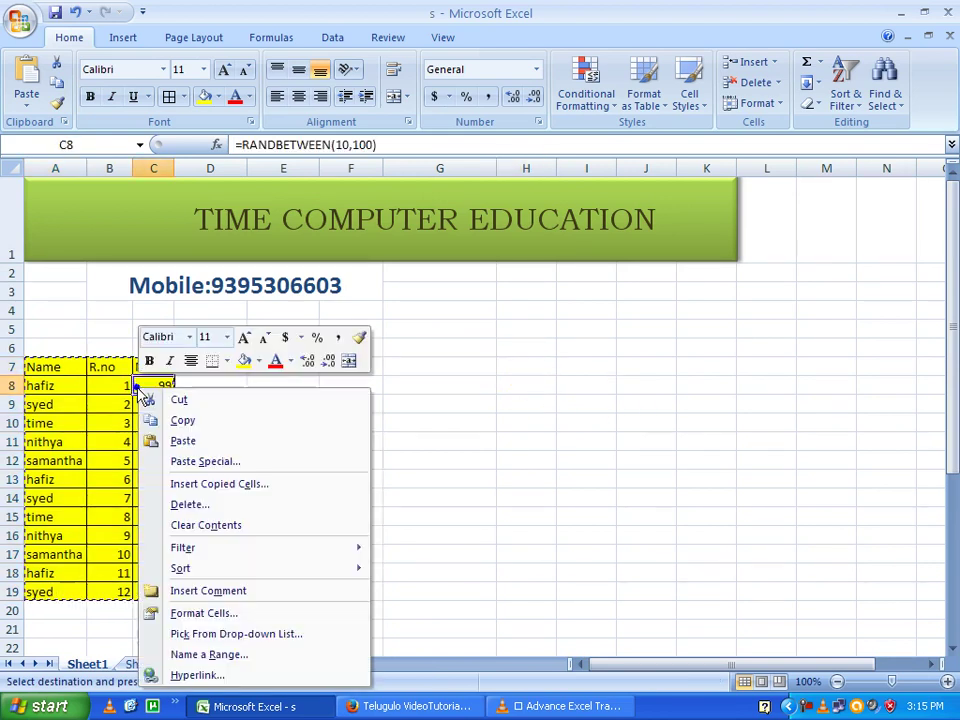
click(206, 422)
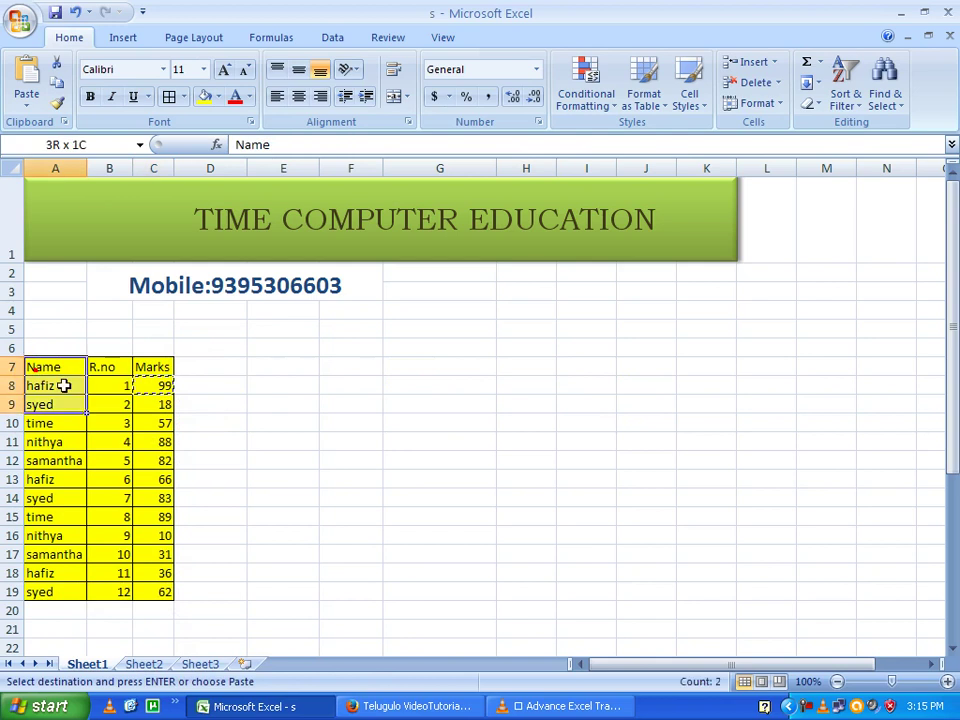
Recopy A7:C19, paste it at I6, then undo the paste
drag(34, 367, 135, 590)
key(ctrl+c)
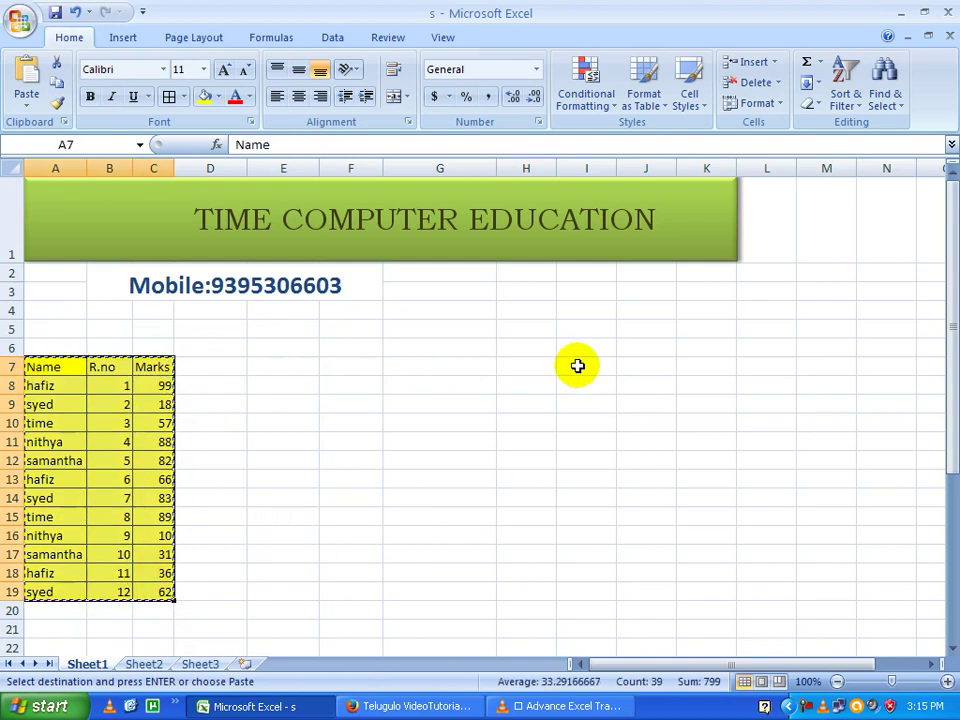
click(568, 346)
key(ctrl+v)
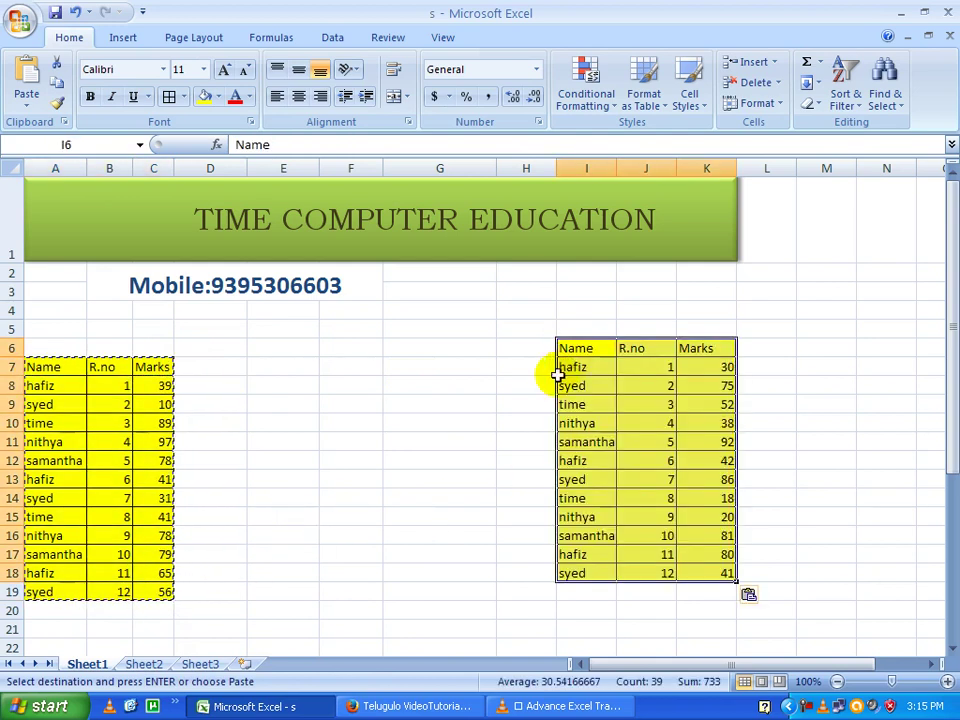
click(158, 404)
scroll(555, 405, down, 1)
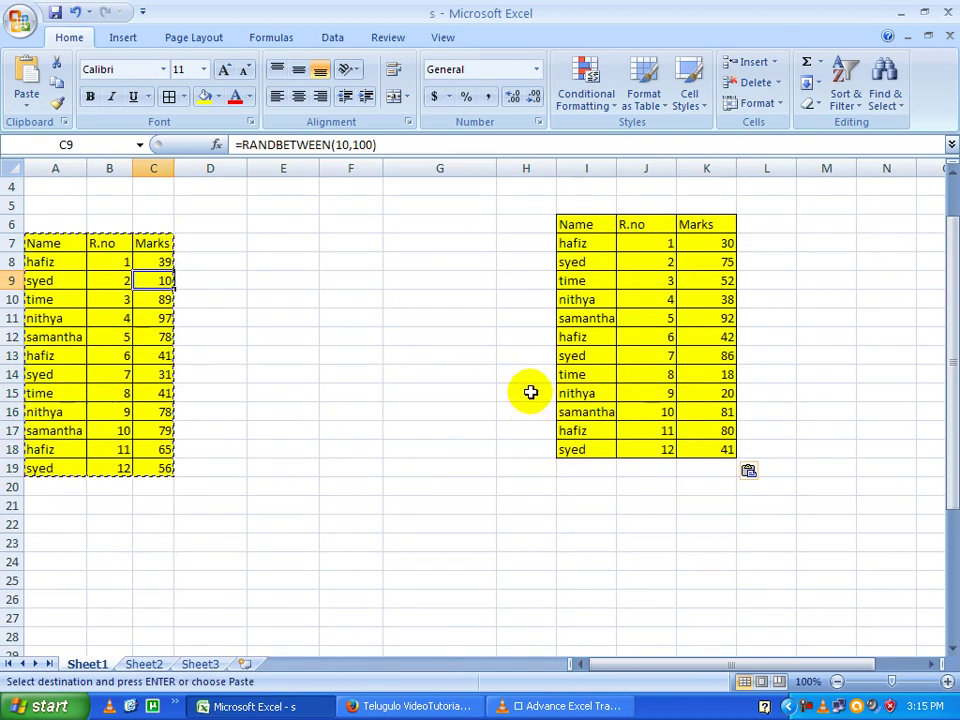
key(ctrl+z)
click(124, 300)
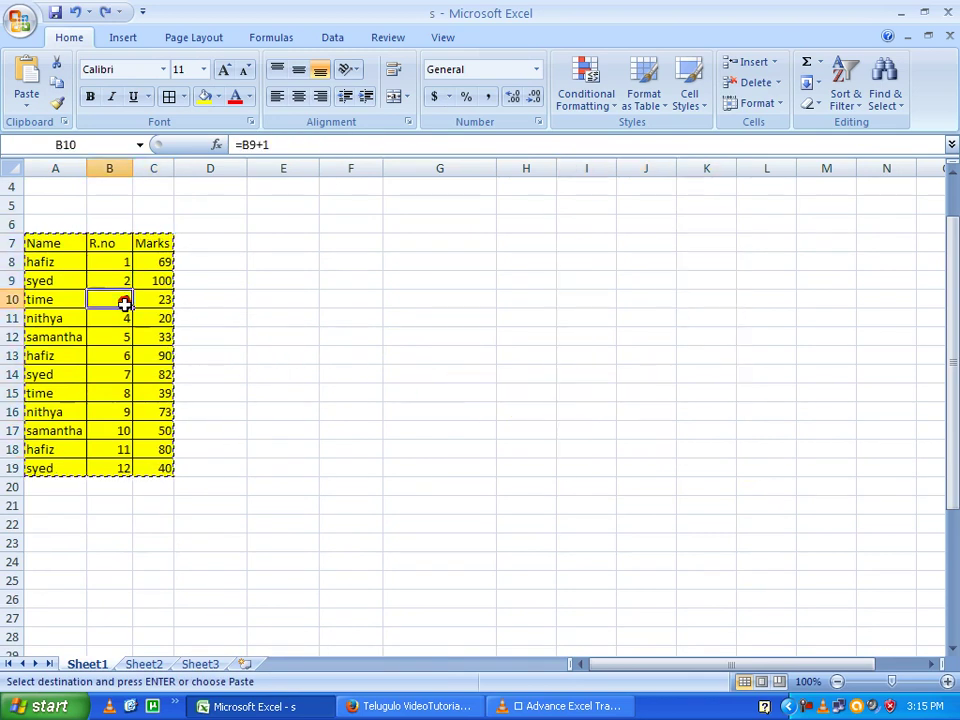
click(26, 104)
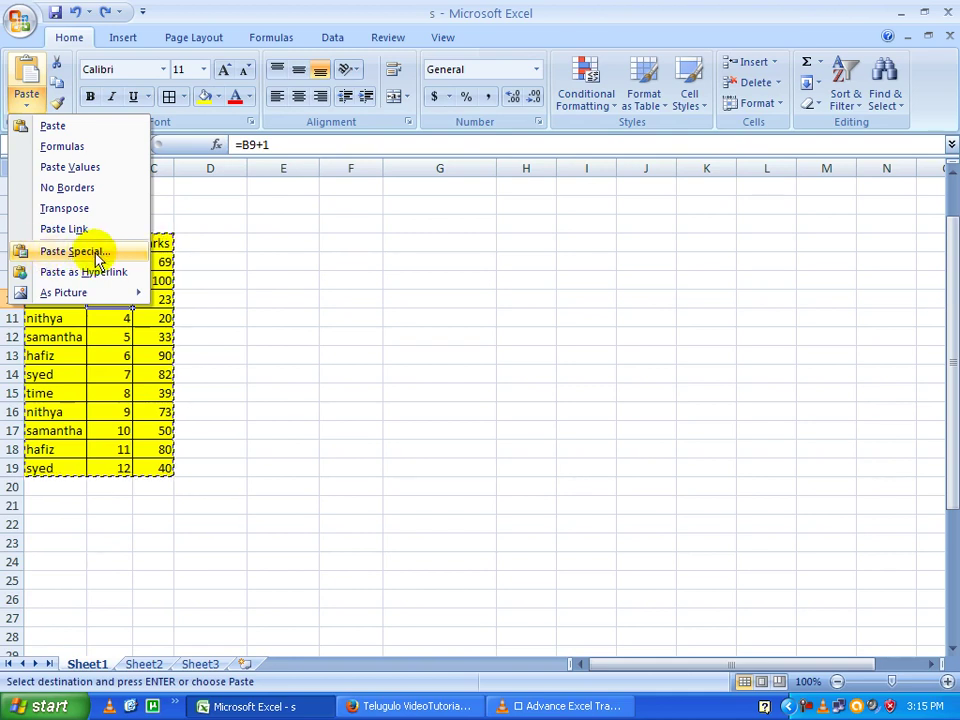
click(128, 354)
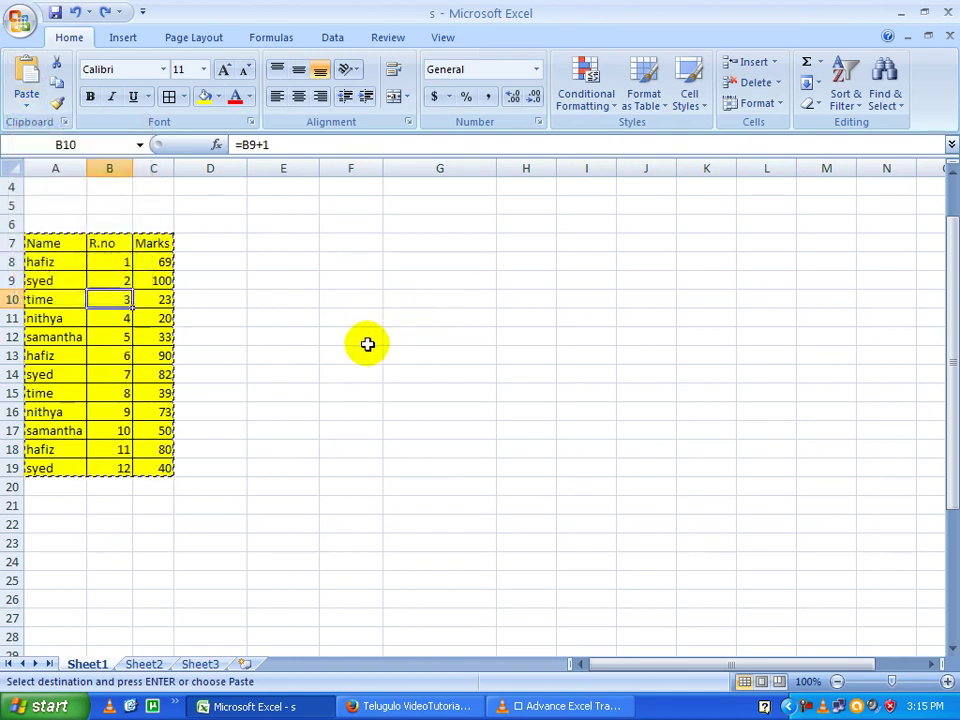
double_click(61, 317)
click(62, 279)
click(58, 248)
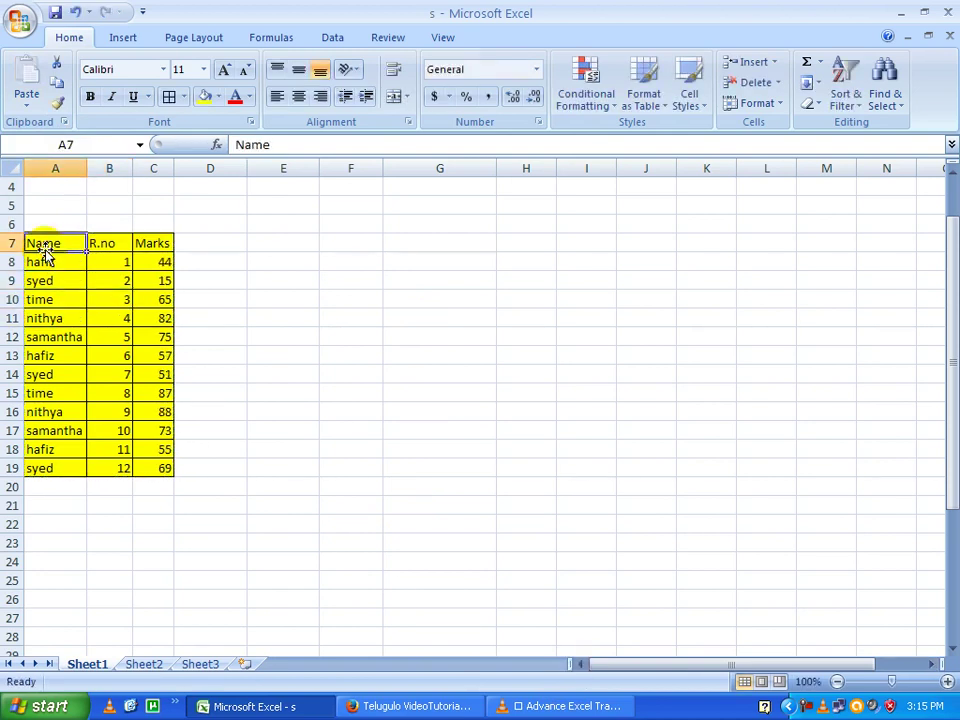
Inspect the R.no and Marks formulas in B9, C9 and C11 of the student table
click(113, 254)
click(151, 274)
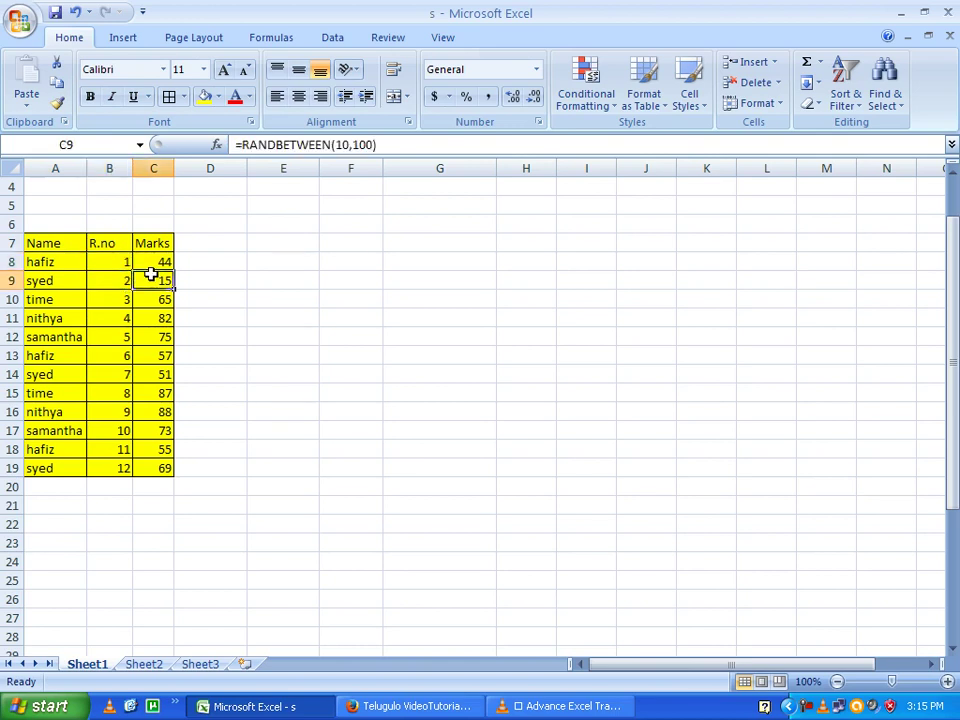
click(123, 282)
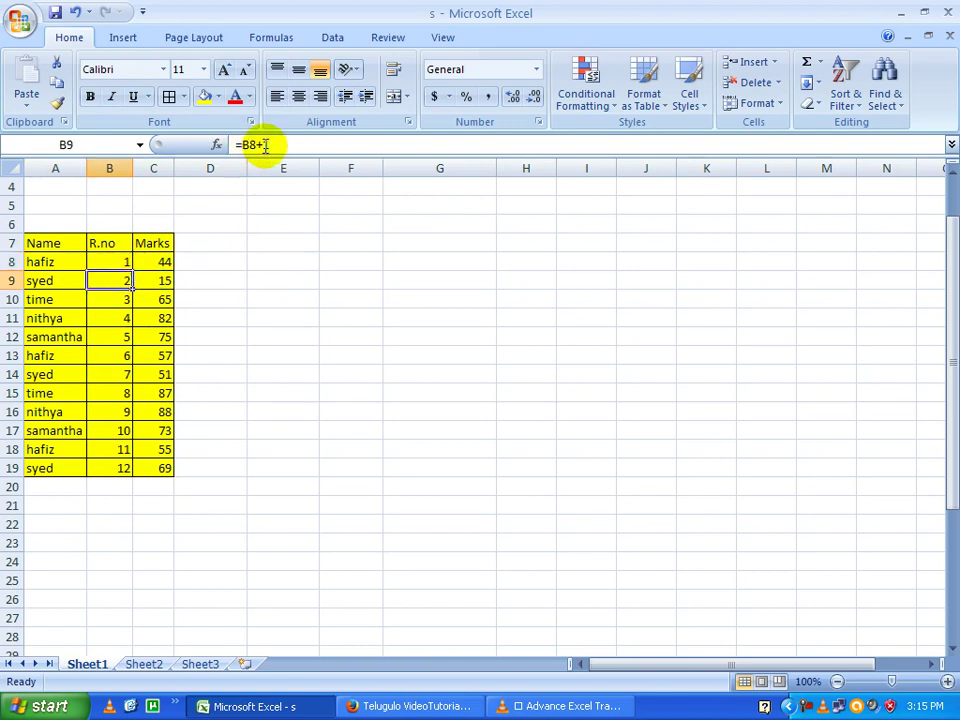
click(158, 279)
click(57, 254)
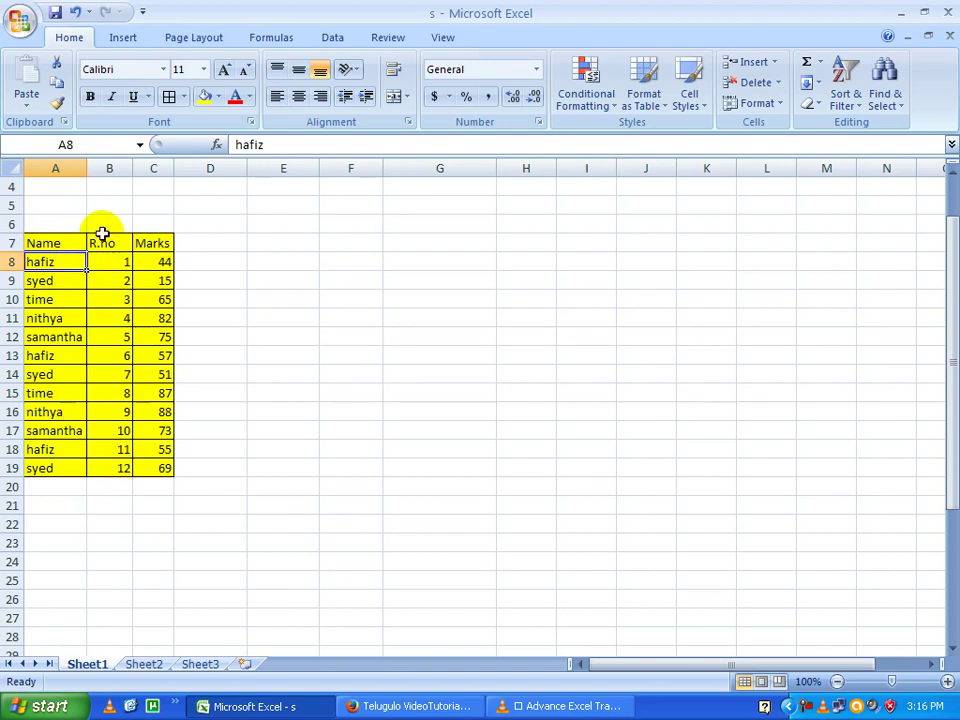
click(145, 278)
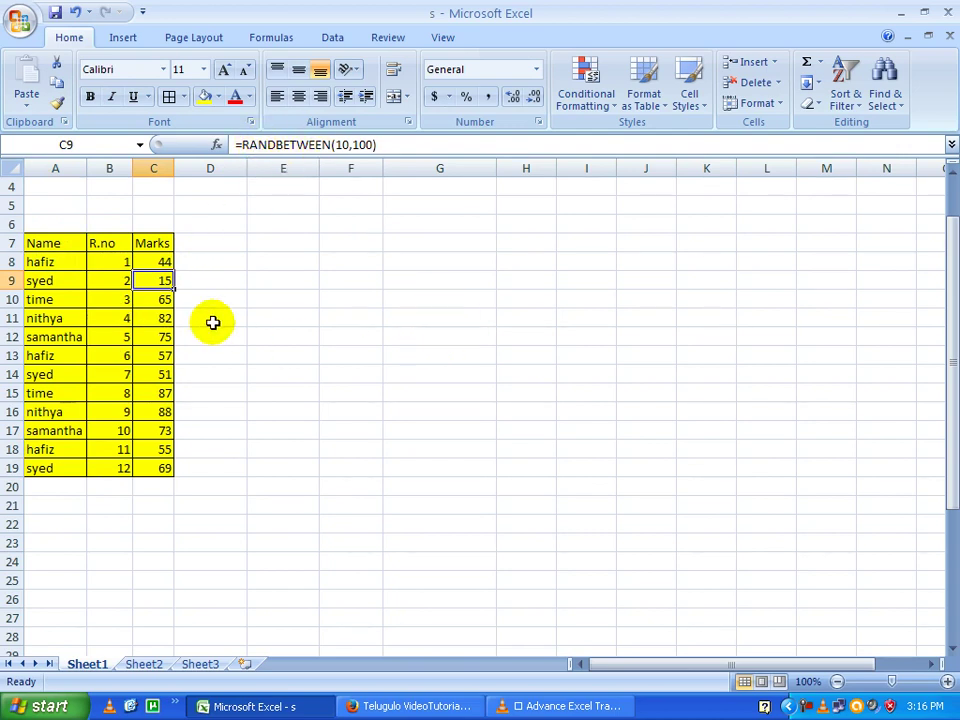
click(37, 245)
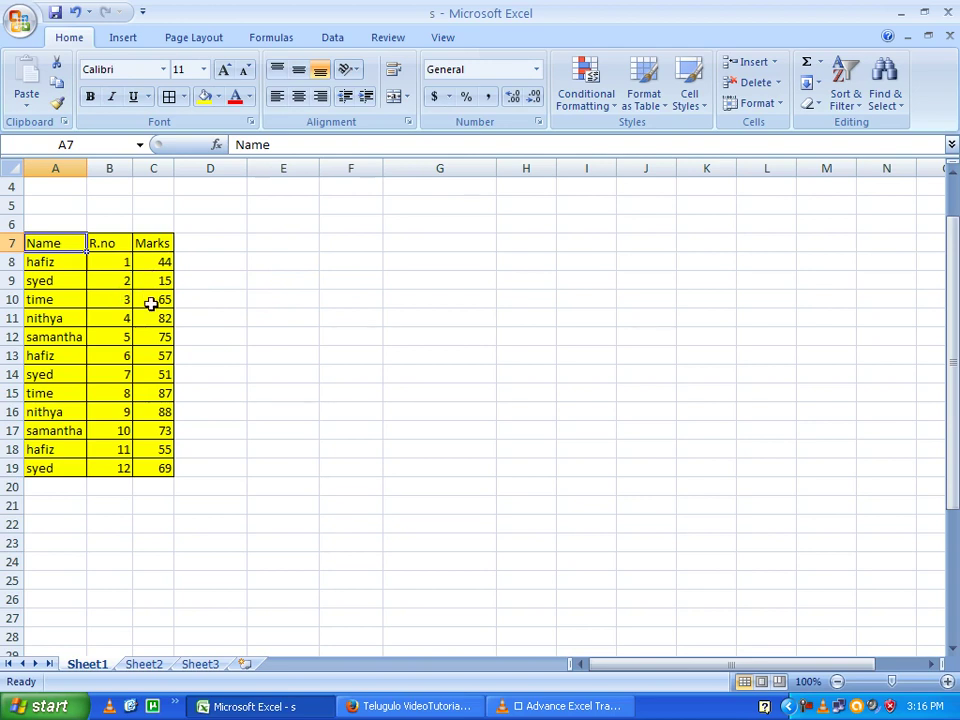
click(151, 318)
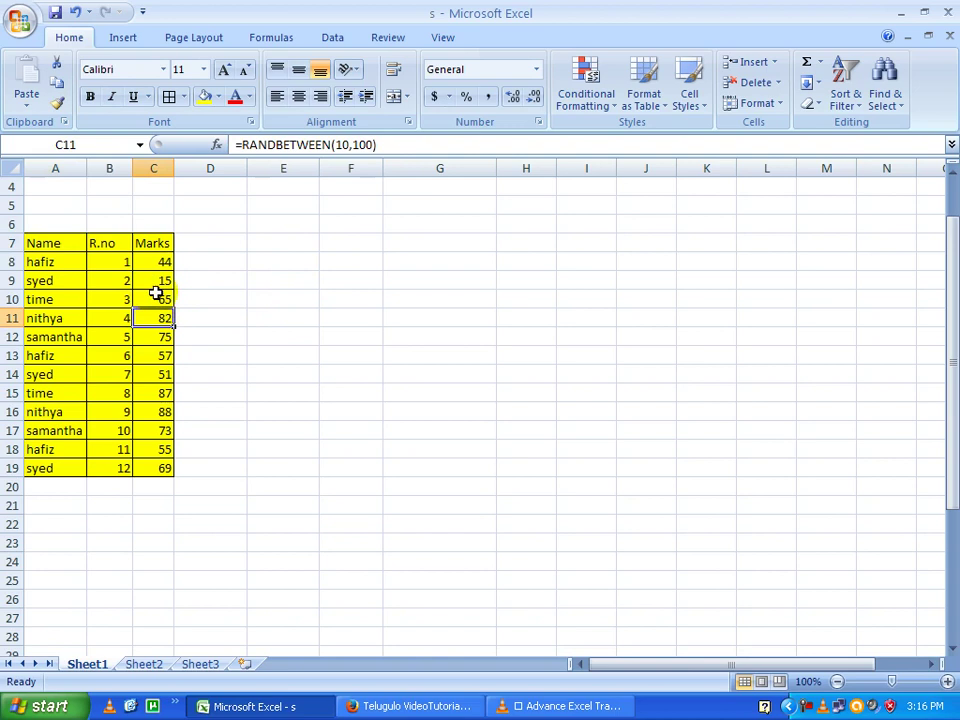
click(141, 284)
click(66, 246)
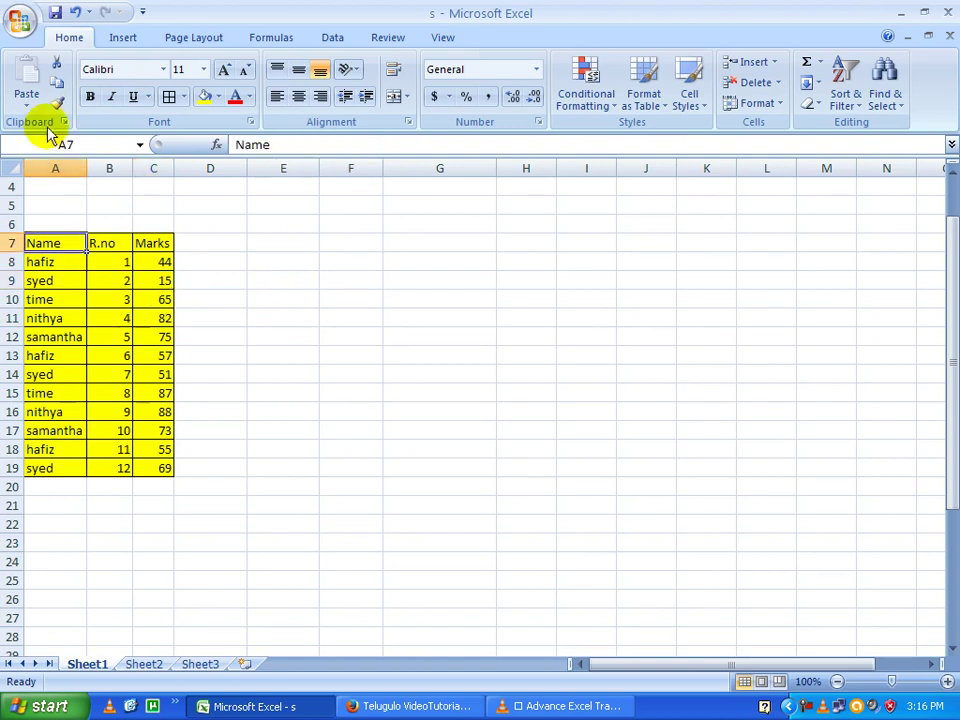
Dismiss the greyed-out Paste options list and select the table A7:C19
click(518, 258)
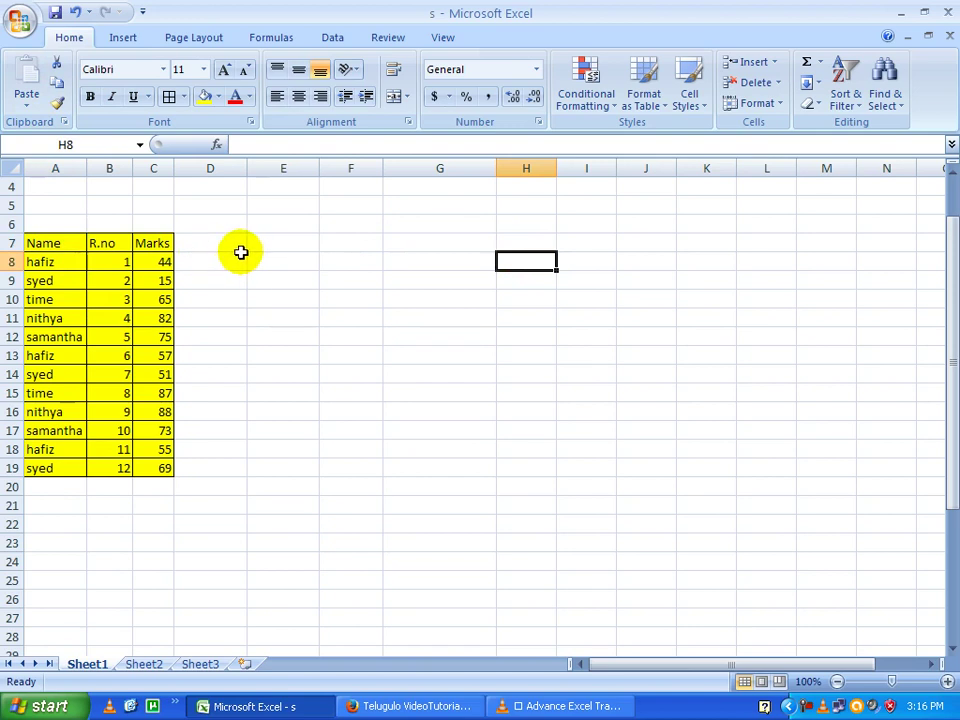
click(527, 238)
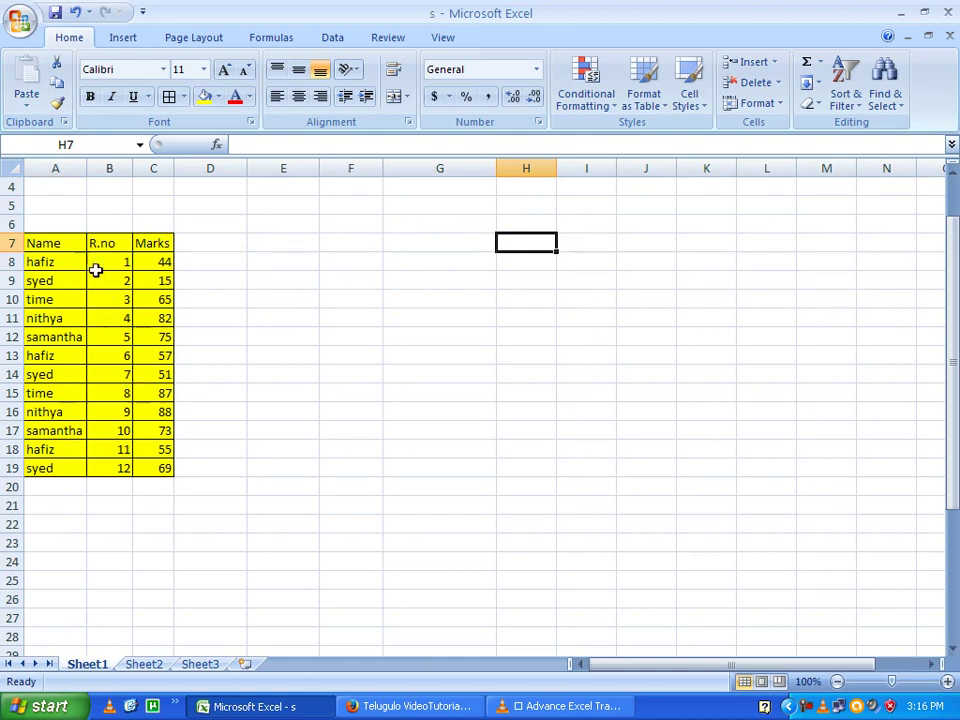
click(42, 112)
click(150, 360)
click(26, 106)
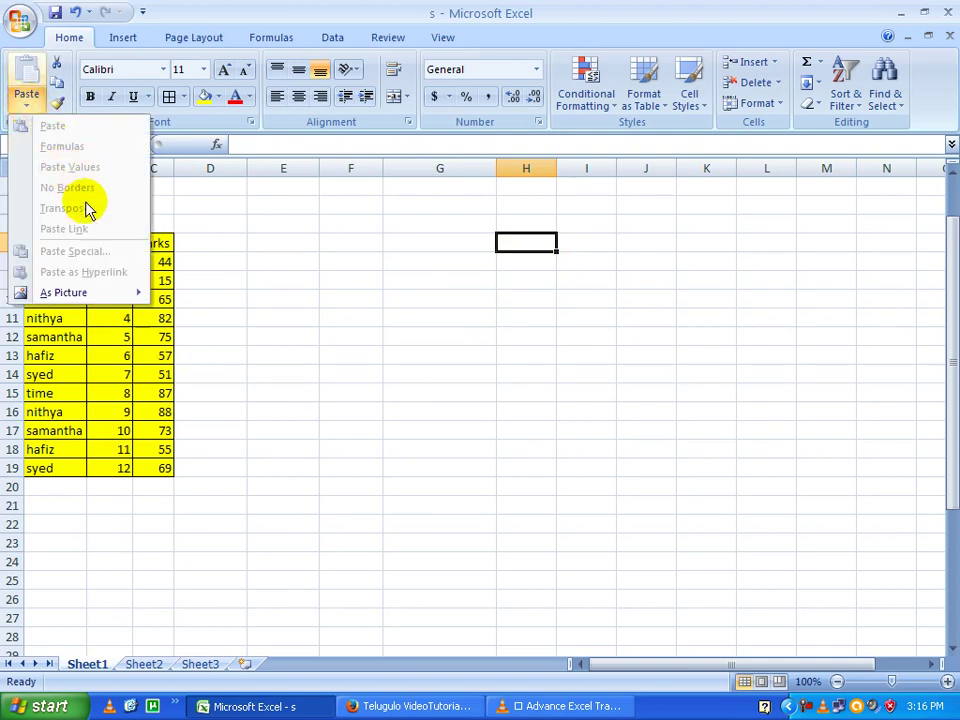
click(131, 371)
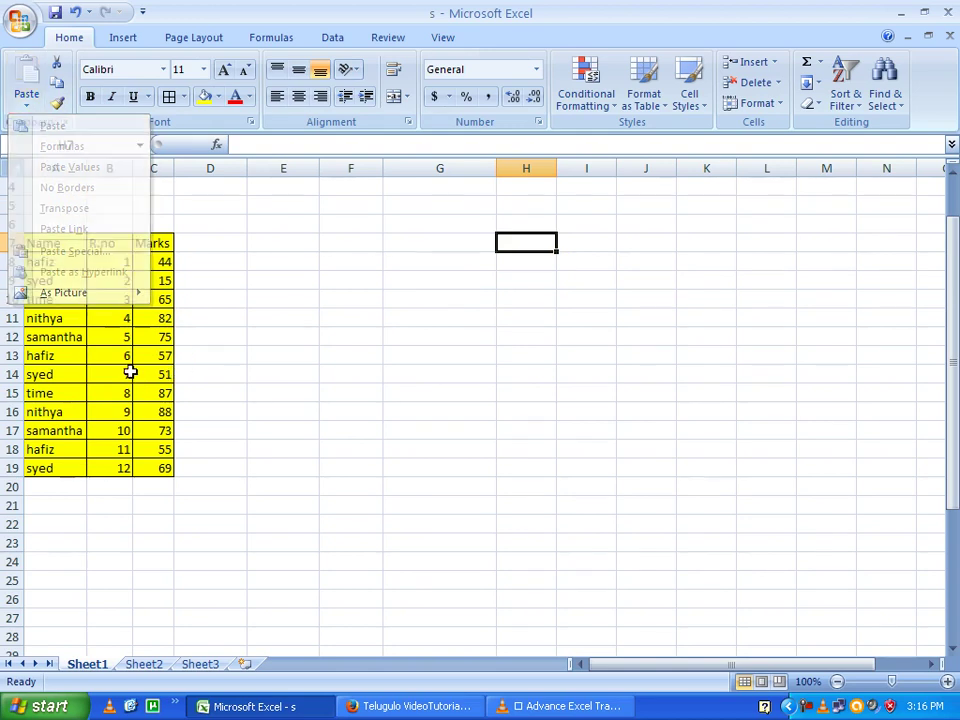
mouse_move(48, 243)
mouse_down()
mouse_move(77, 262)
mouse_move(144, 458)
mouse_up()
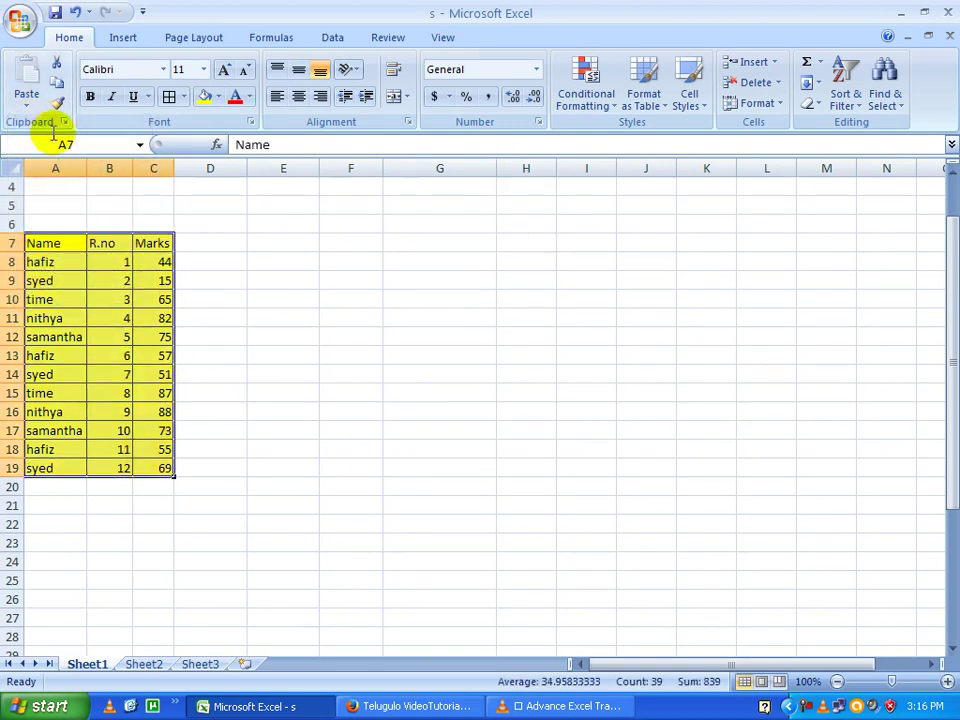
Copy the selected student table with Ctrl+C
click(34, 98)
click(101, 356)
key(ctrl+c)
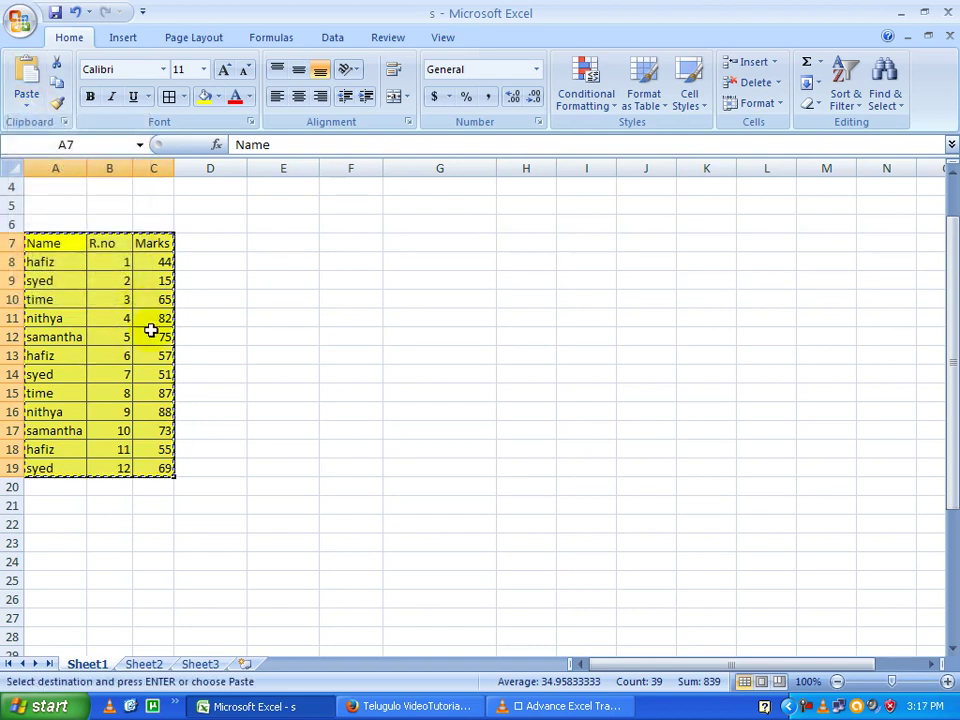
click(27, 104)
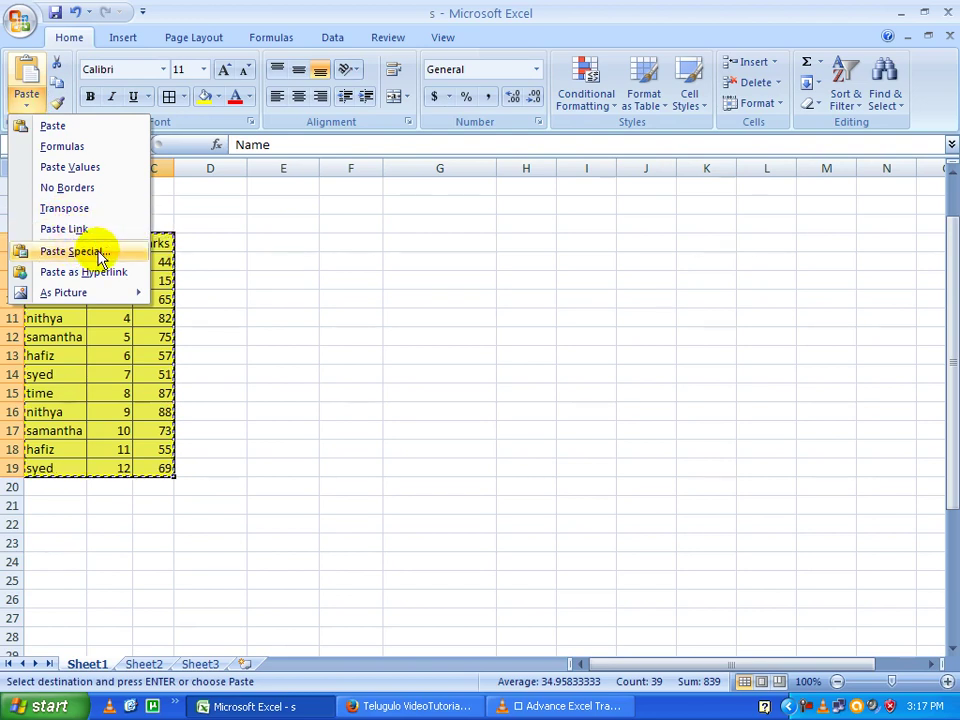
key(Escape)
Paste Special the full table (All) into H7, check it, then undo the paste
click(537, 242)
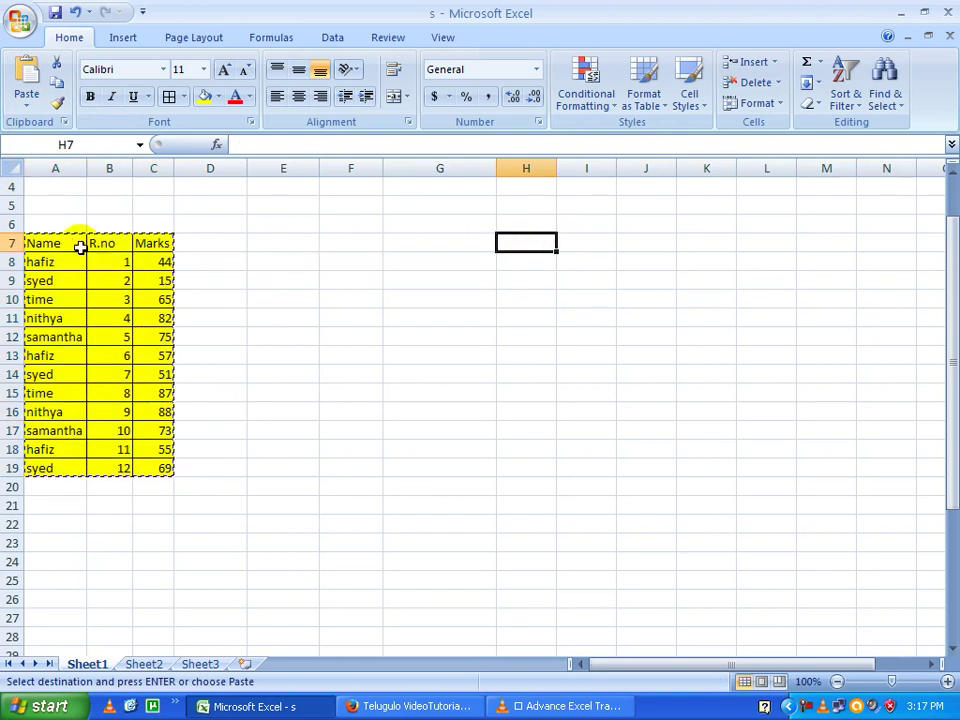
right_click(518, 244)
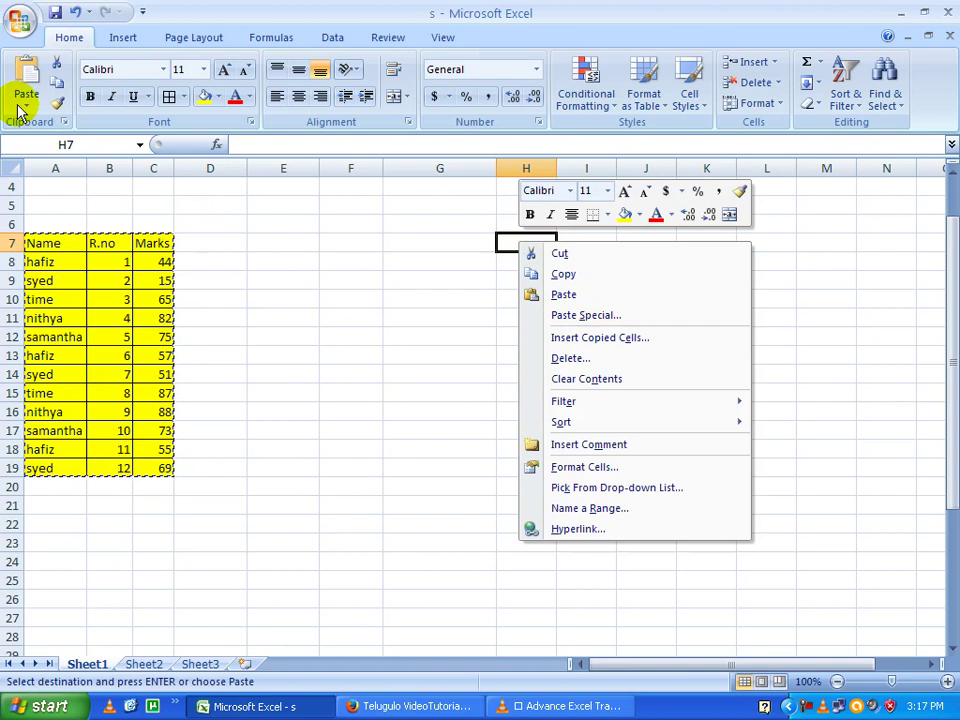
click(588, 316)
drag(506, 176, 549, 208)
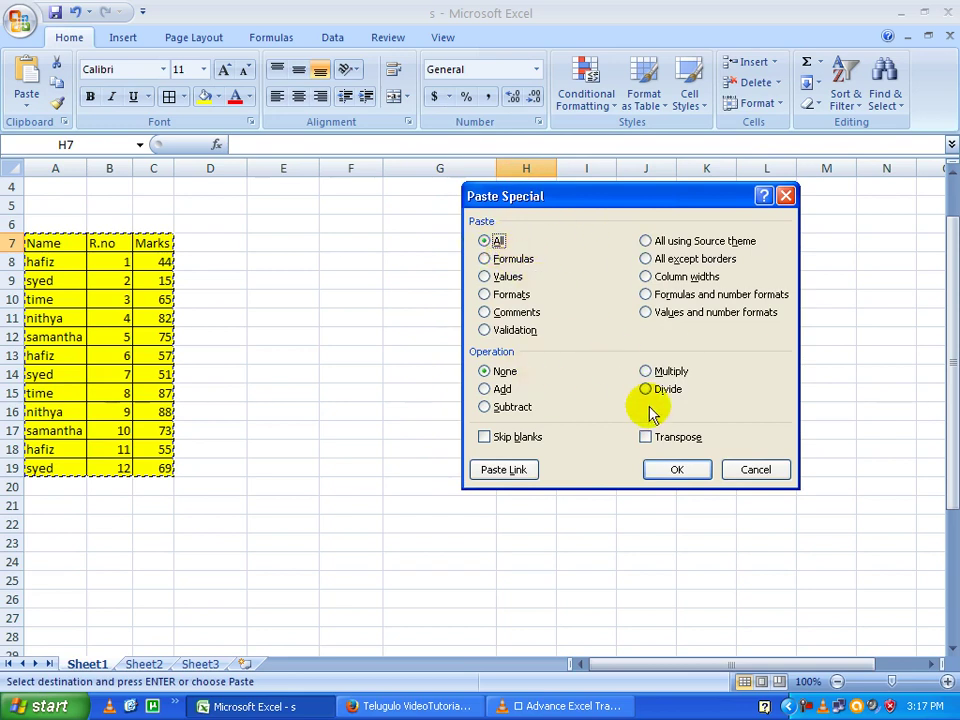
click(672, 468)
click(549, 319)
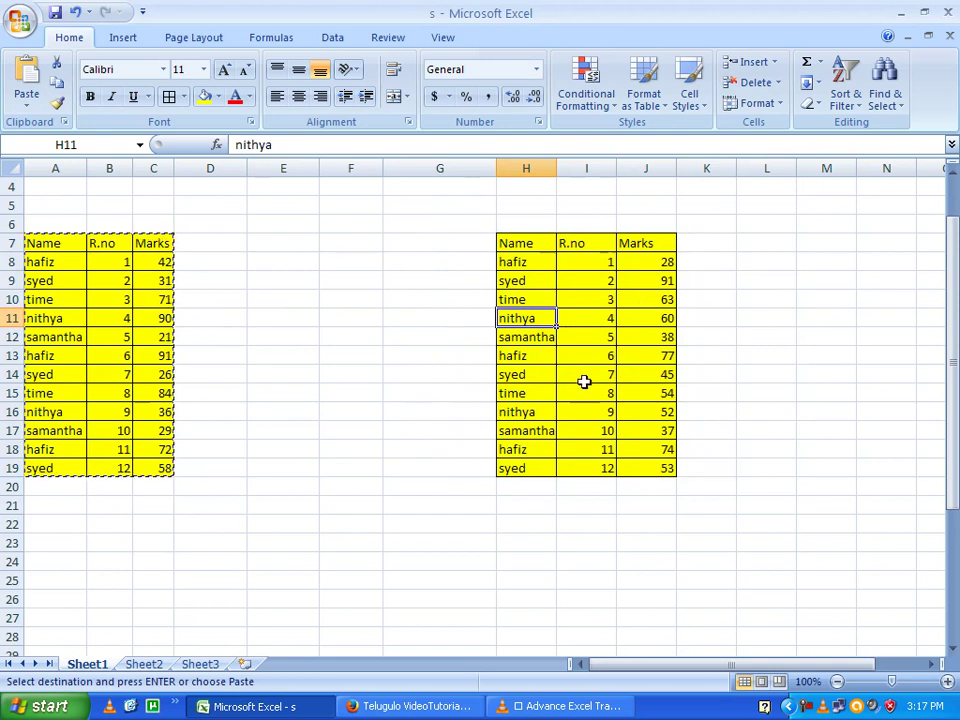
key(ctrl+z)
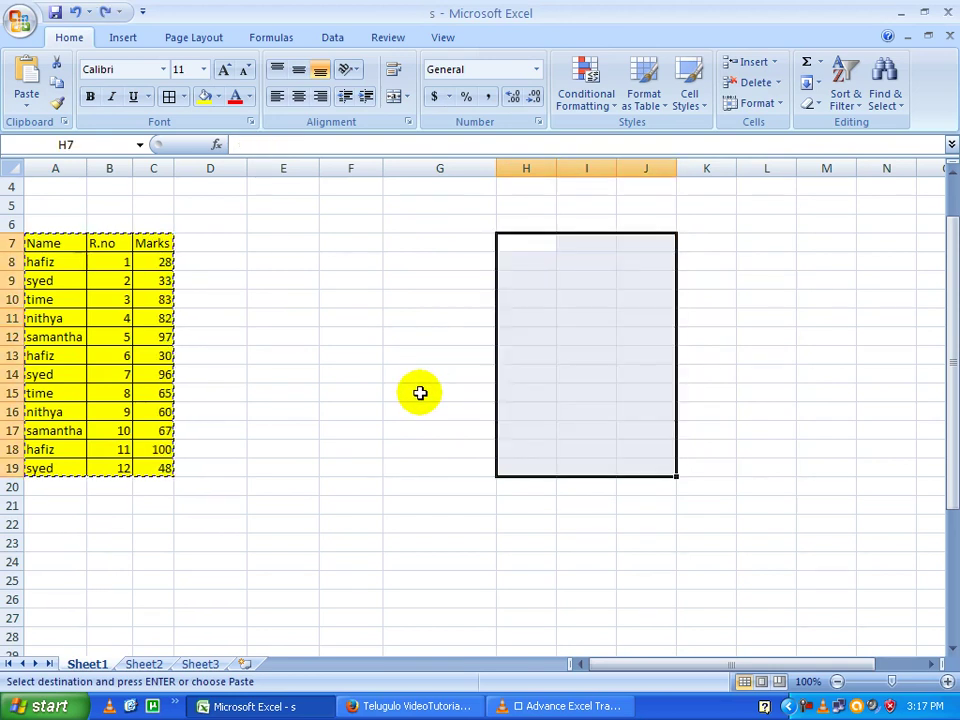
Paste Special only the Formulas of the table into H7, leaving it unformatted, and check the result
right_click(548, 245)
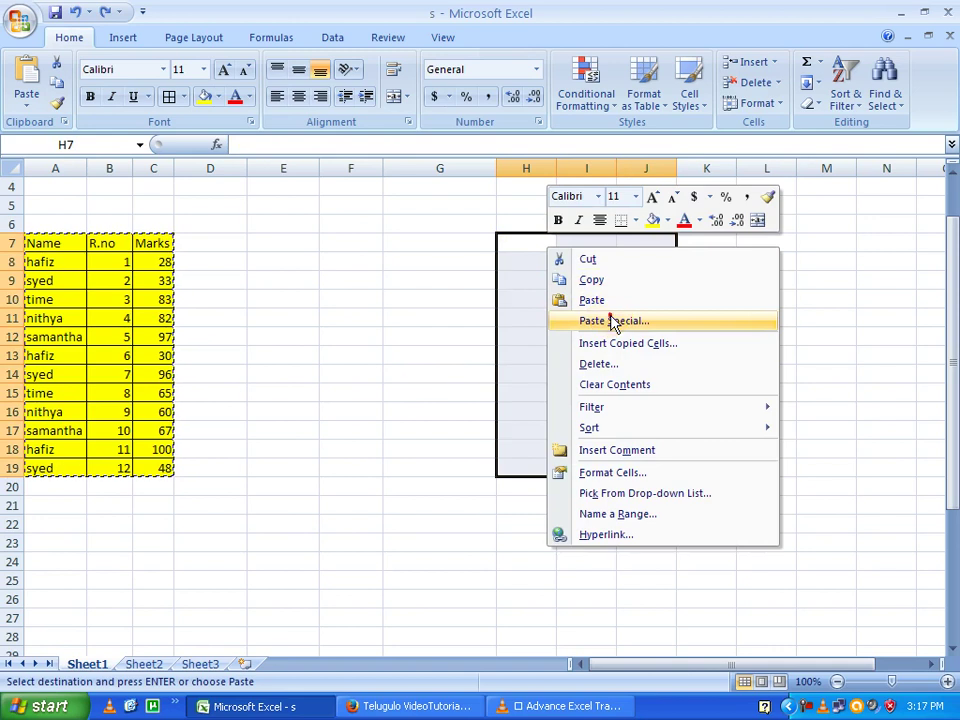
click(610, 318)
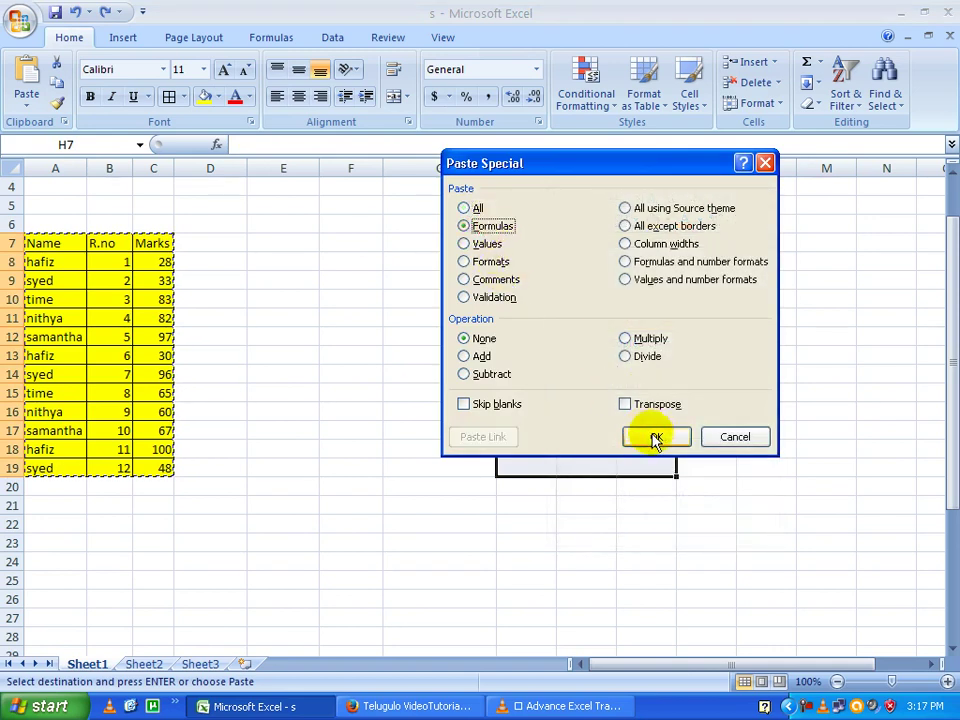
click(655, 437)
click(527, 264)
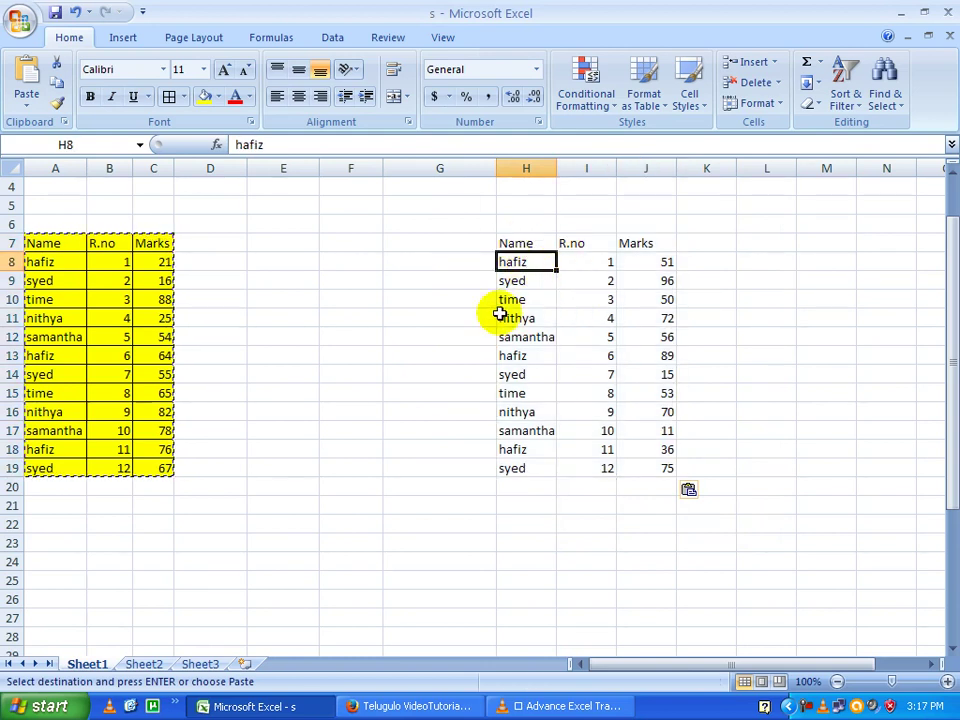
scroll(345, 340, down, 1)
scroll(320, 350, down, 2)
scroll(290, 370, up, 2)
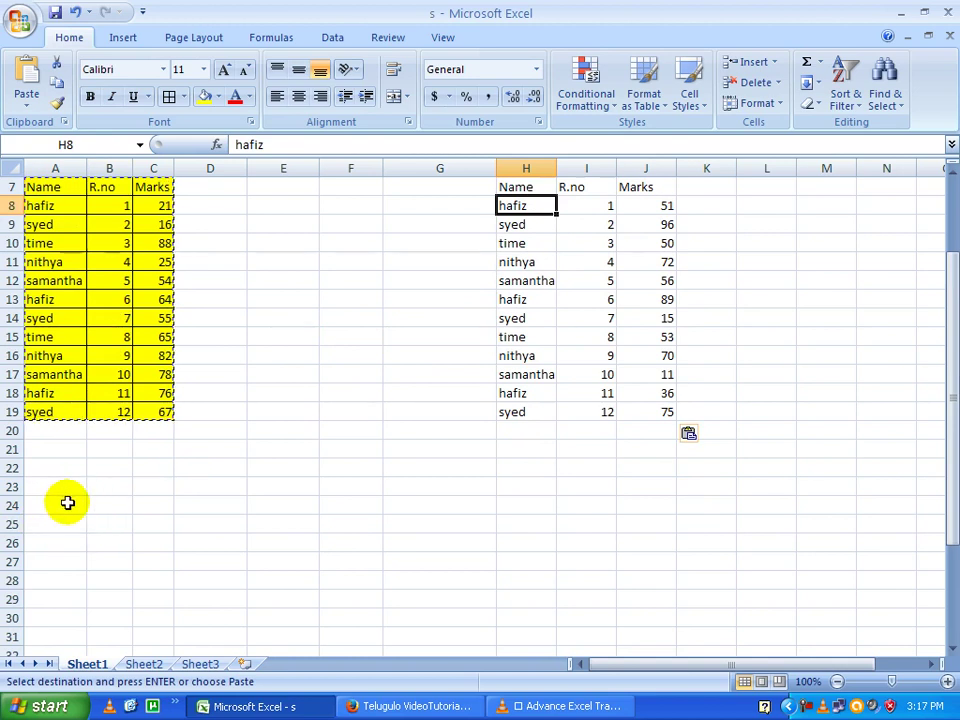
Paste Special the table as Values at A24, freezing marks such as 21, 16 and 88
right_click(70, 504)
click(158, 279)
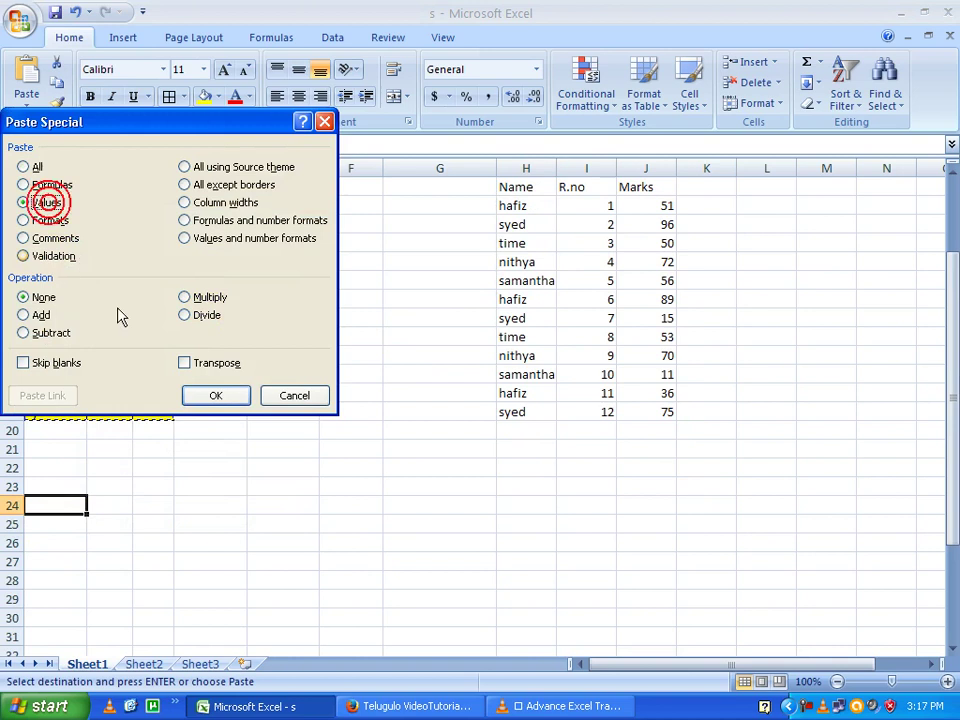
click(210, 393)
click(214, 446)
scroll(214, 446, down, 2)
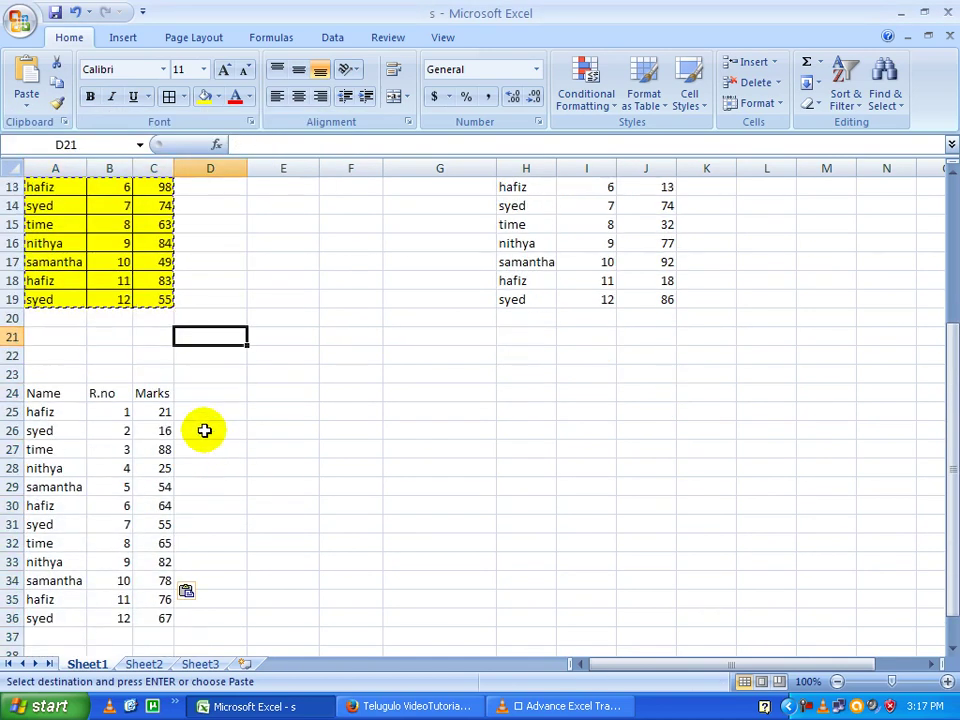
scroll(431, 392, up, 3)
scroll(431, 392, down, 2)
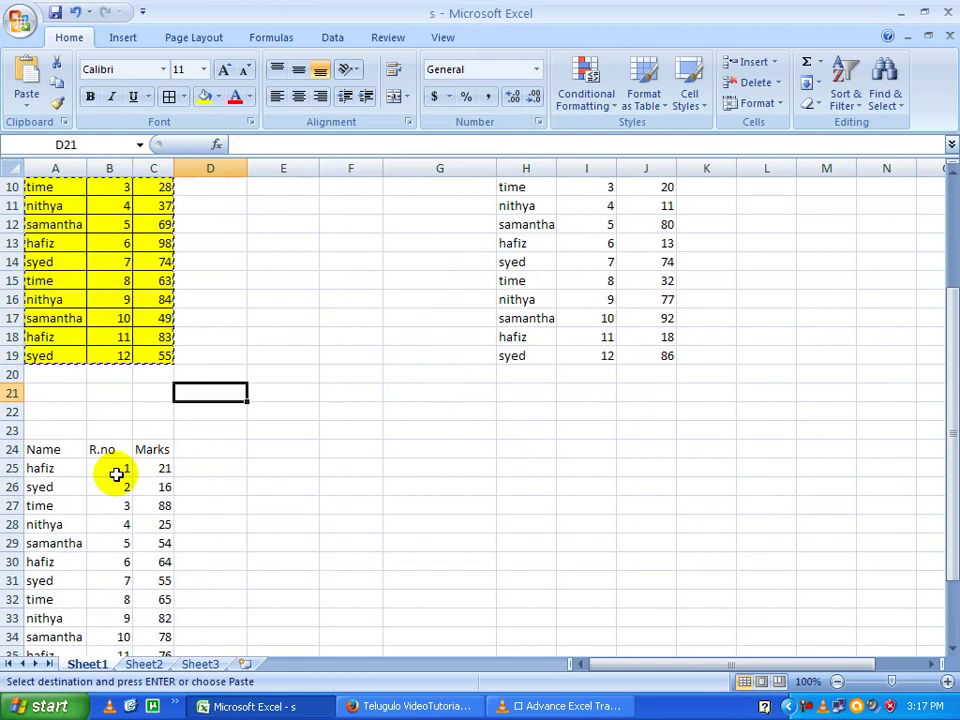
scroll(119, 441, up, 1)
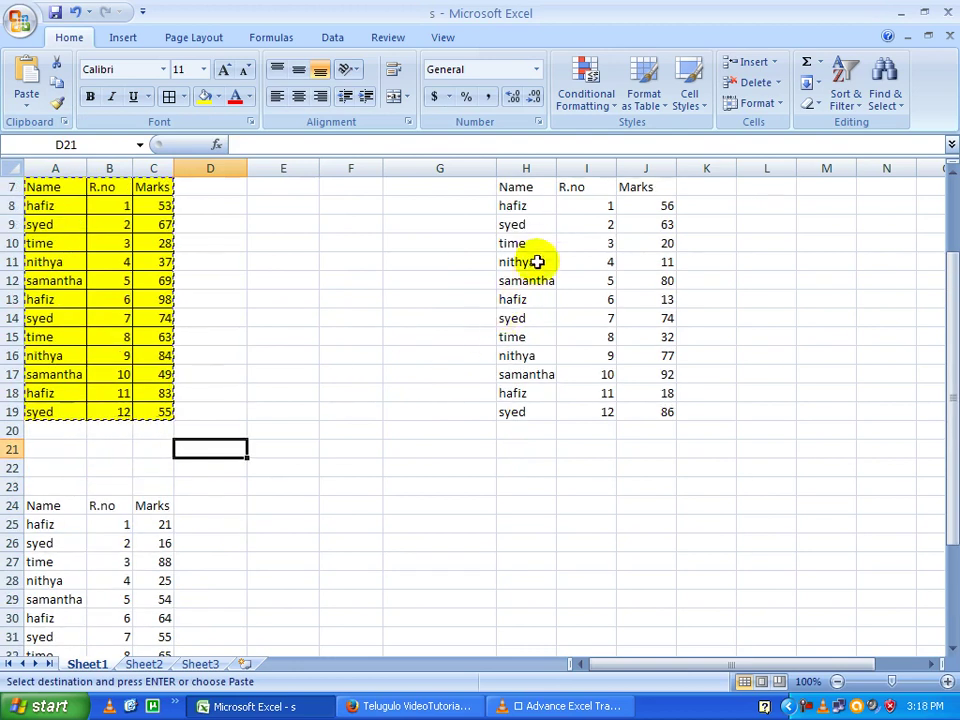
click(140, 524)
click(48, 524)
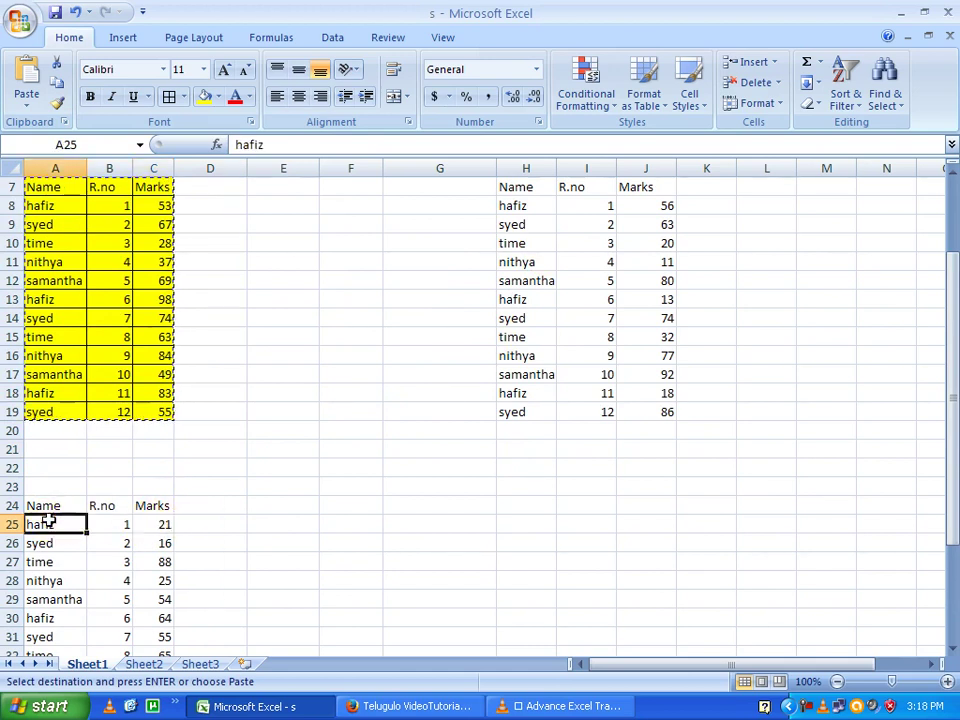
scroll(72, 520, down, 1)
scroll(359, 412, up, 2)
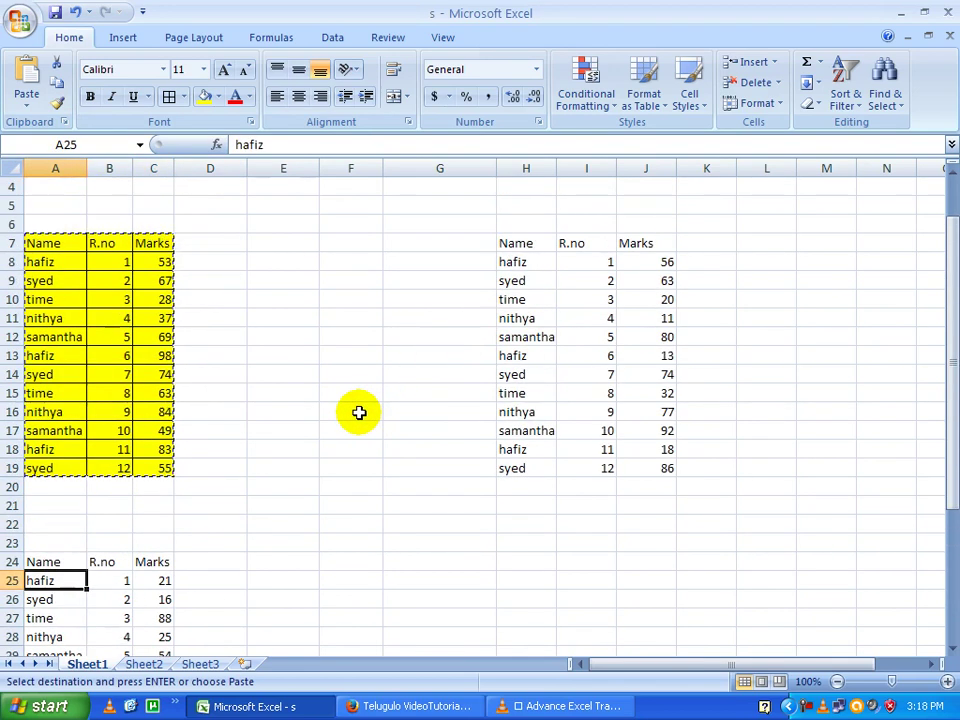
scroll(362, 405, down, 1)
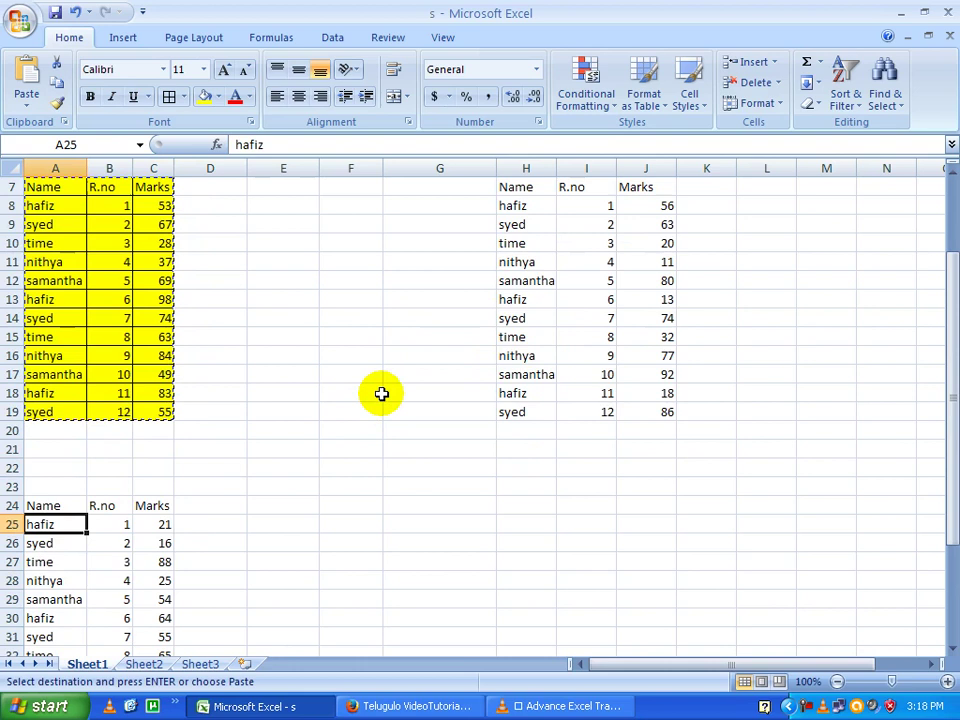
scroll(381, 393, down, 2)
scroll(300, 390, down, 1)
click(110, 356)
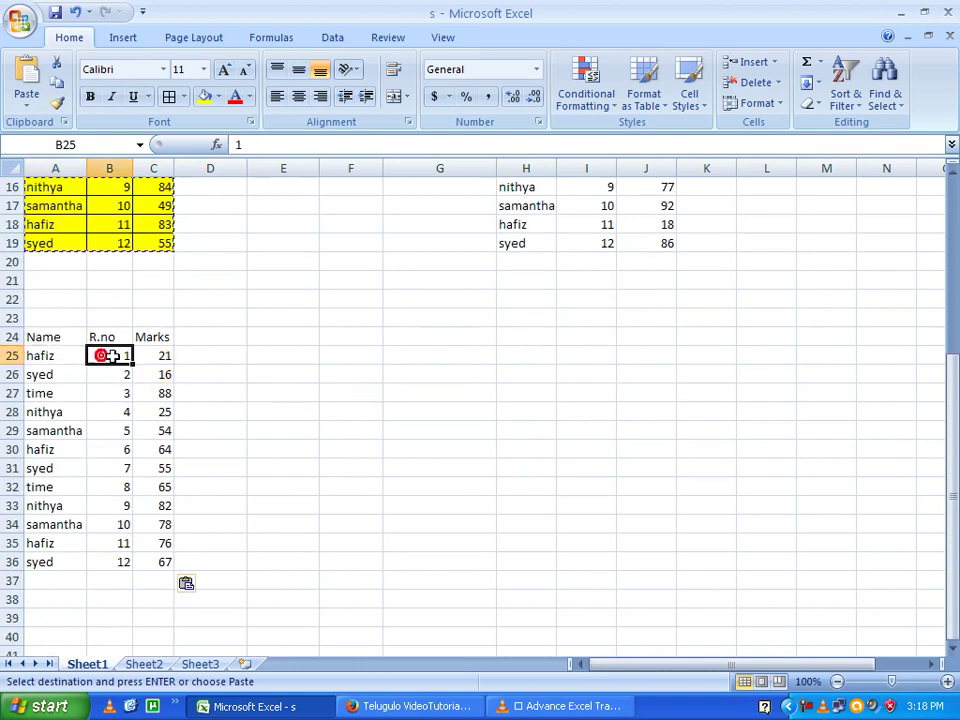
scroll(141, 365, up, 2)
scroll(220, 450, down, 1)
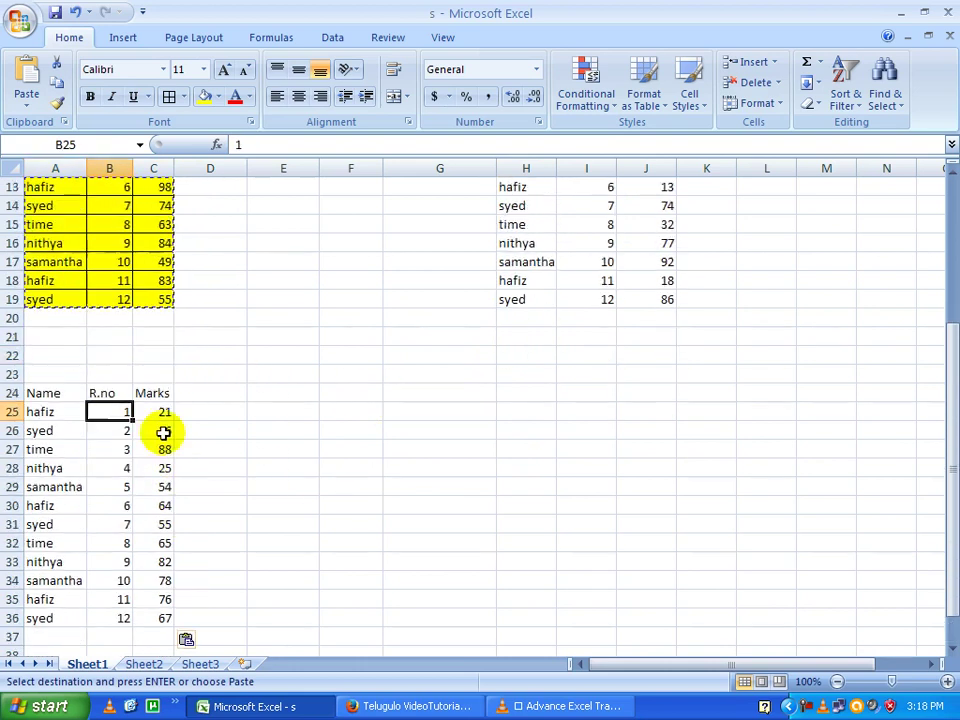
scroll(170, 430, up, 3)
scroll(120, 444, down, 1)
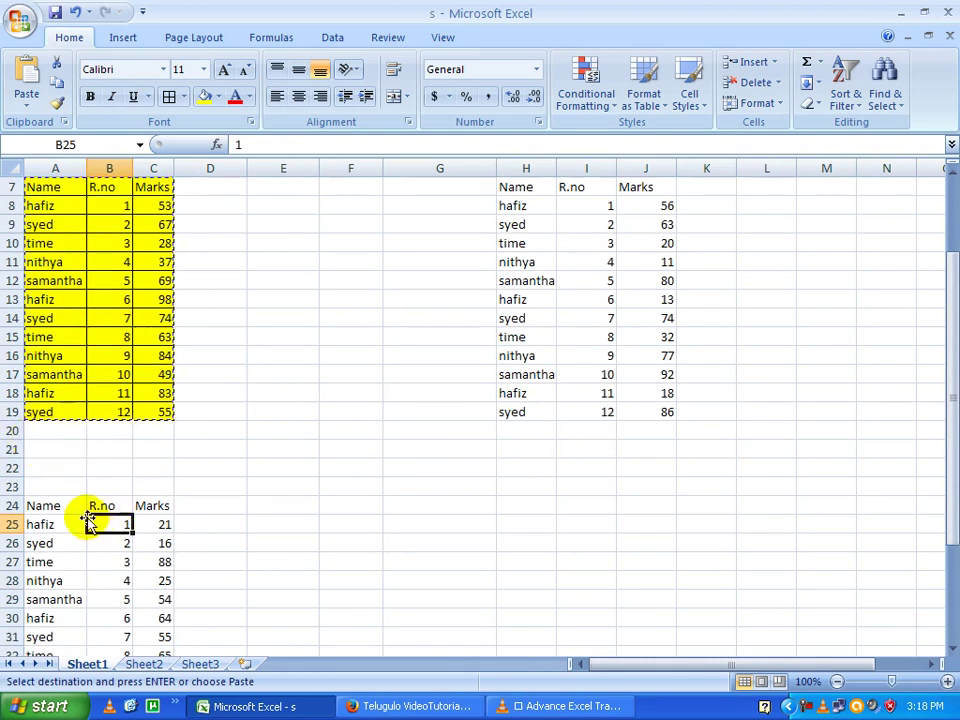
scroll(90, 515, down, 1)
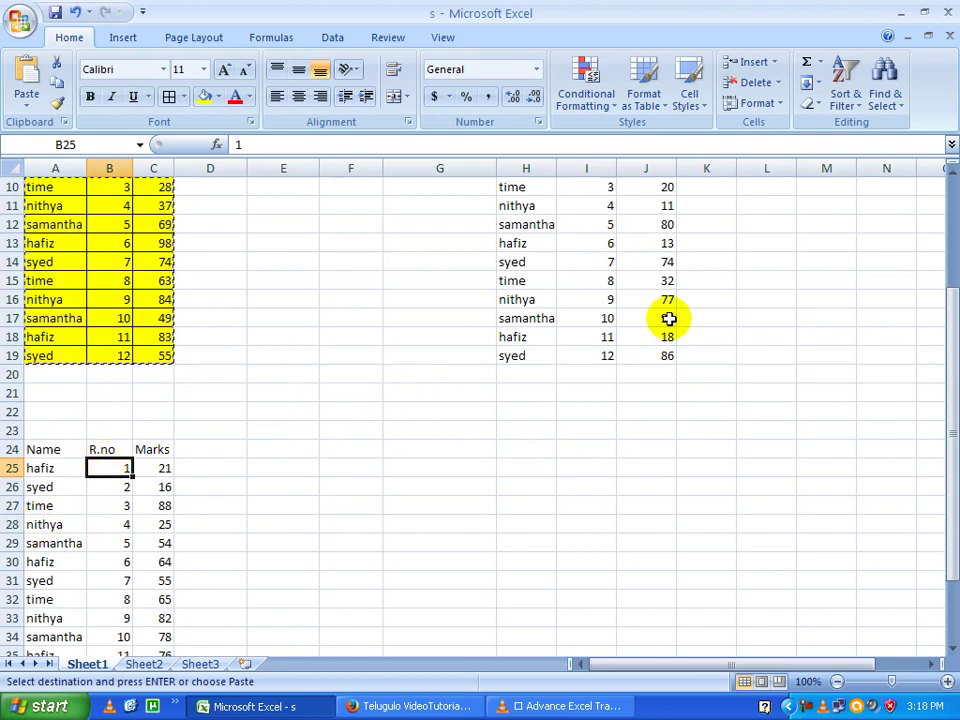
scroll(328, 452, up, 1)
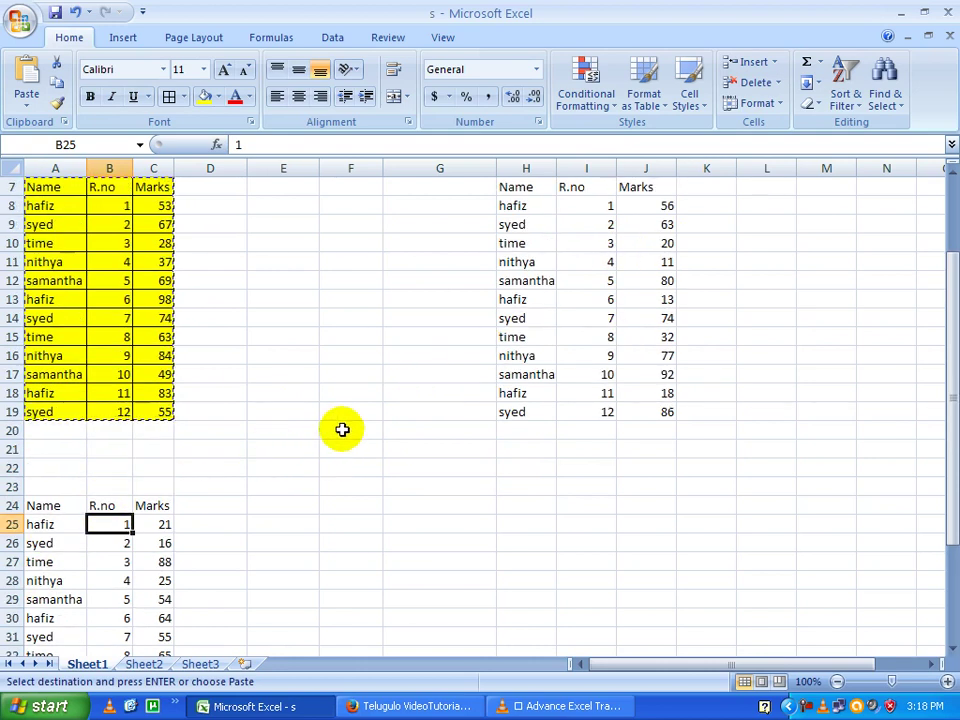
scroll(350, 431, up, 2)
scroll(385, 425, down, 1)
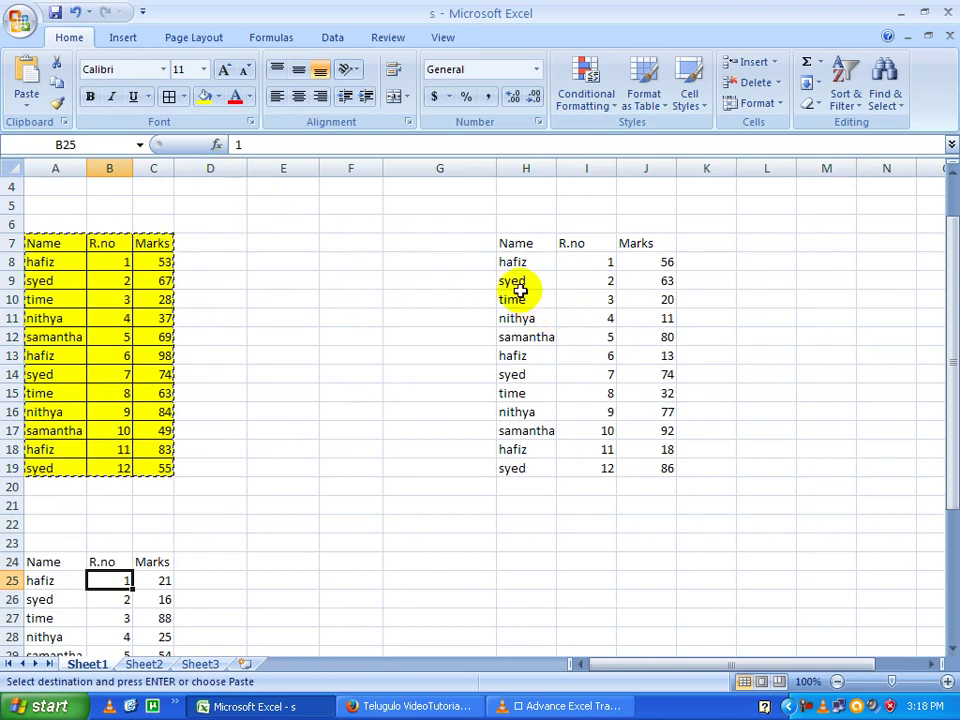
click(597, 283)
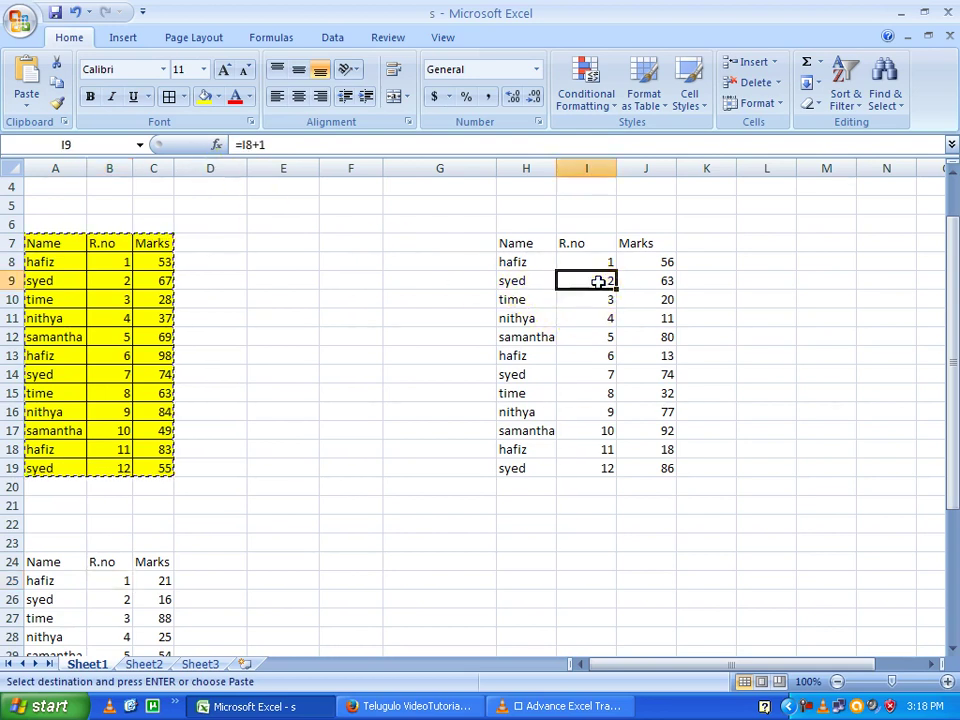
Inspect the copied formulas in I12 and J11 and the pasted values in B27, B28 and C27
click(600, 334)
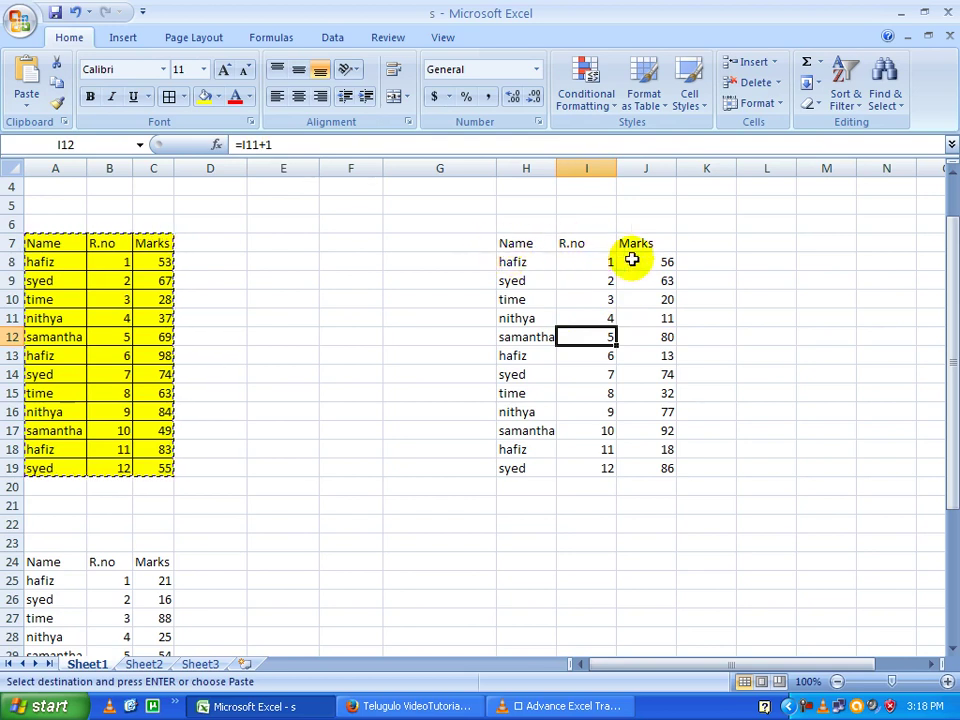
click(652, 319)
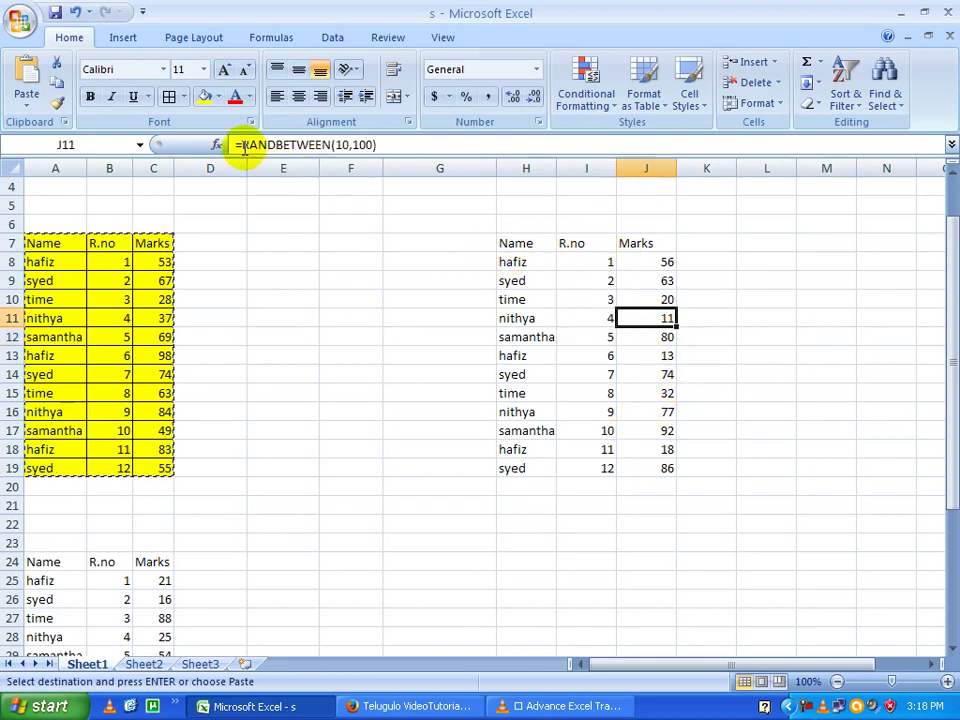
scroll(415, 400, down, 2)
click(122, 506)
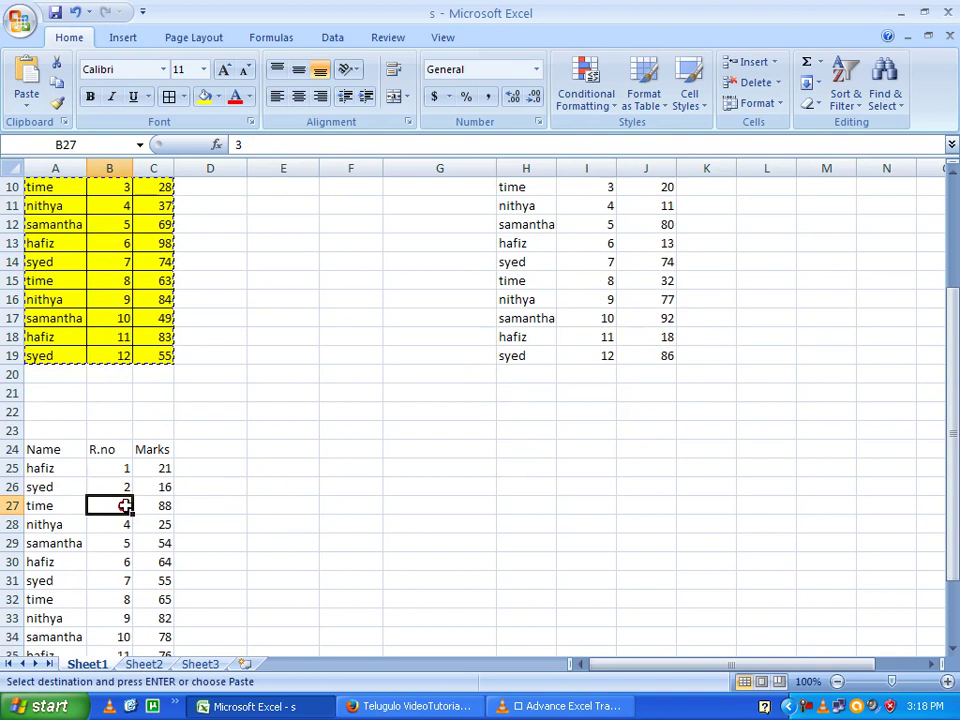
click(120, 524)
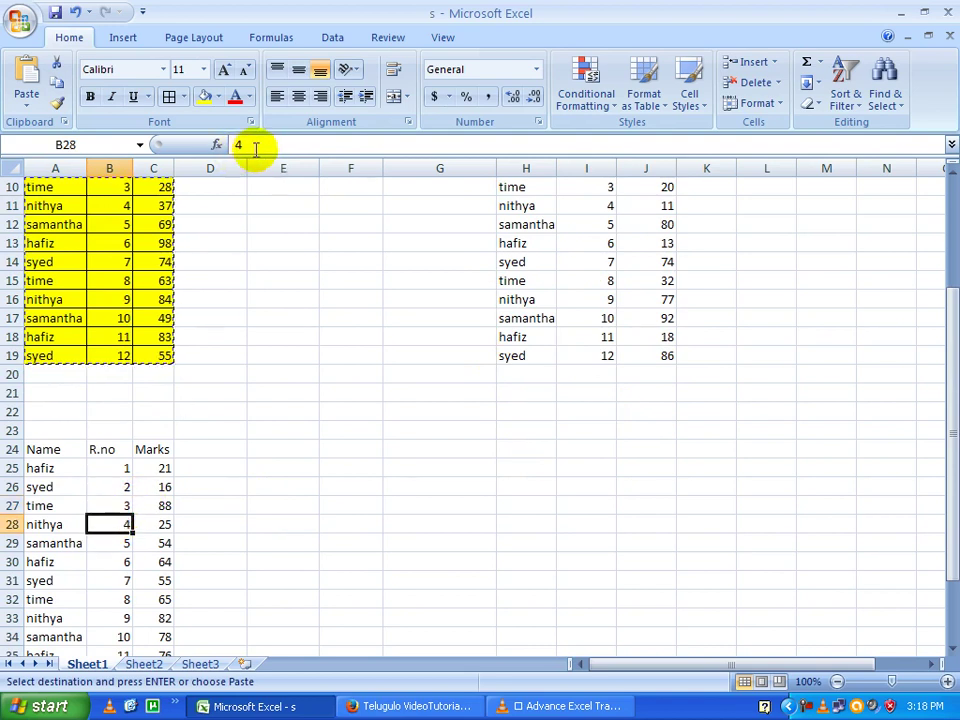
click(160, 504)
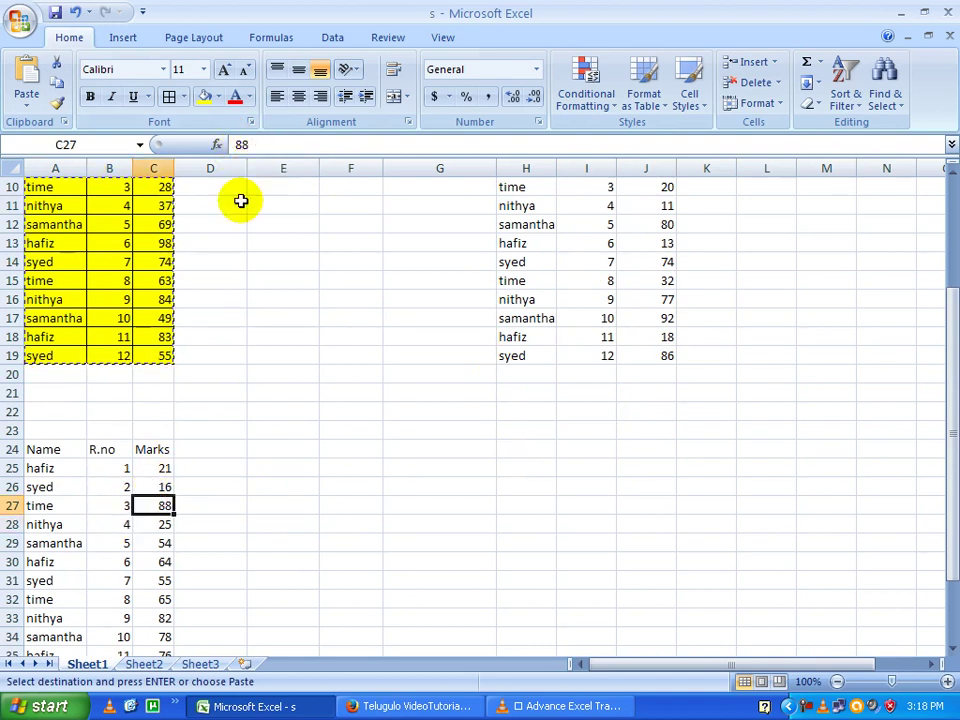
scroll(195, 450, down, 1)
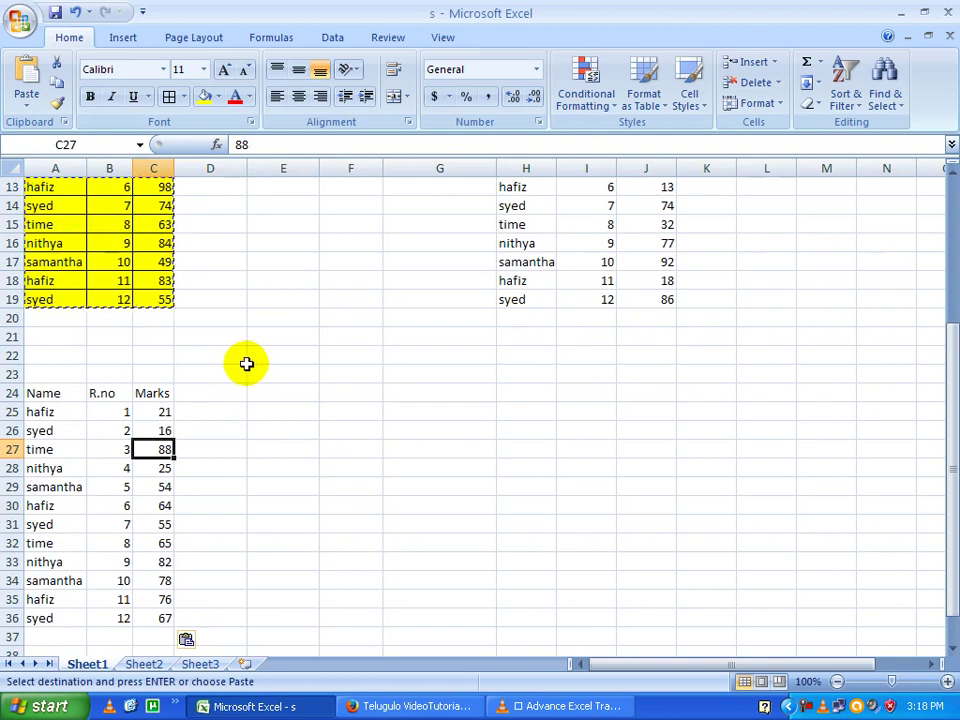
scroll(366, 430, up, 1)
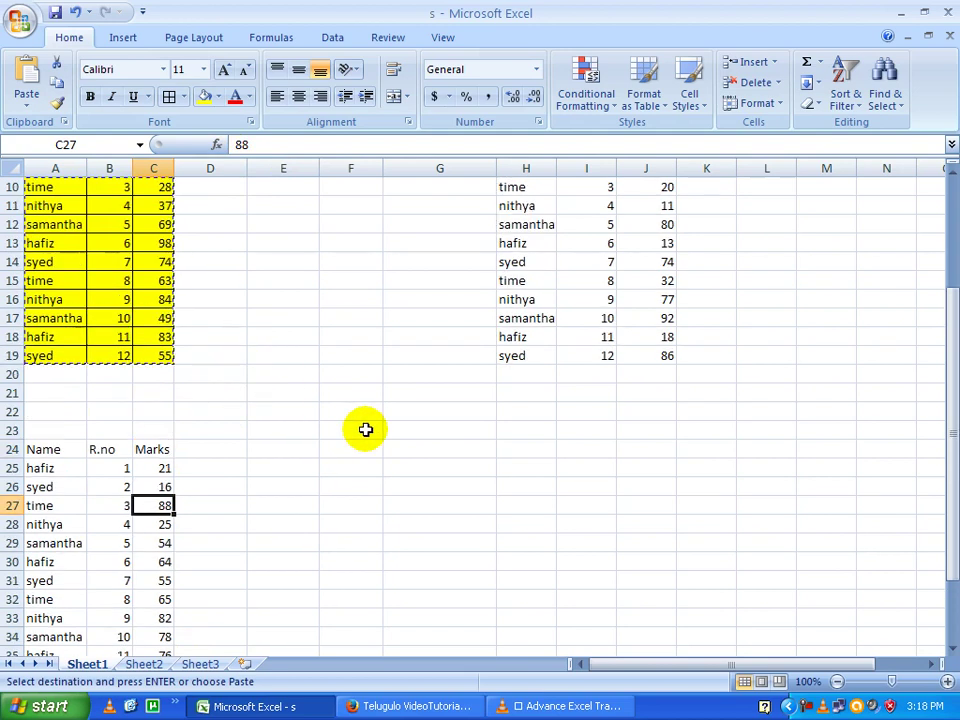
scroll(367, 430, up, 1)
scroll(396, 452, up, 1)
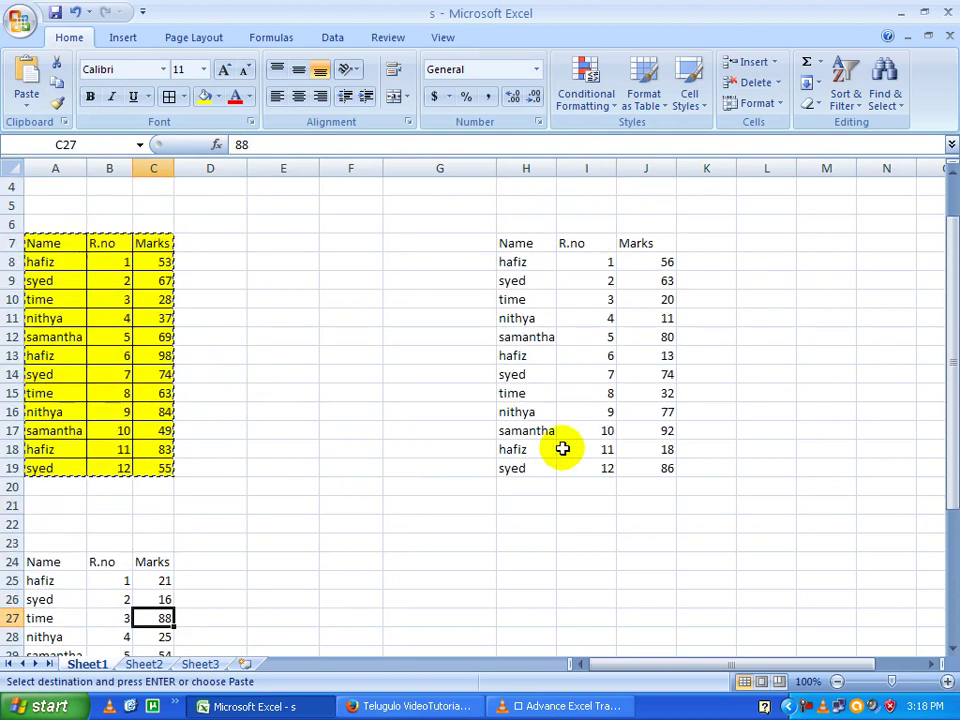
Clear cells I9 and J8 in the formula copy
click(605, 284)
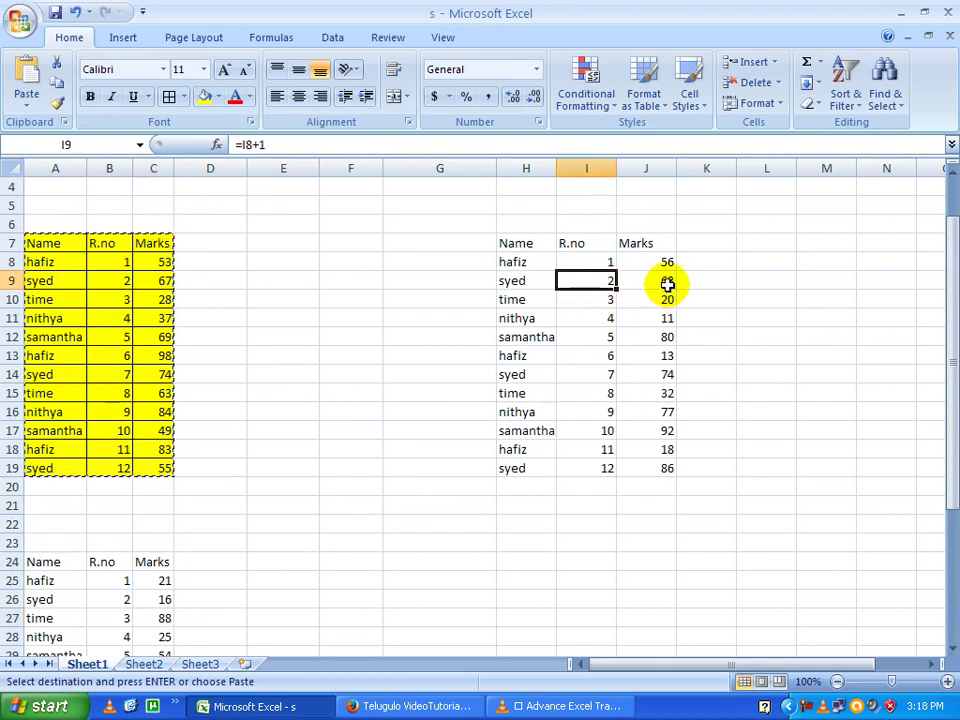
key(Delete)
click(600, 320)
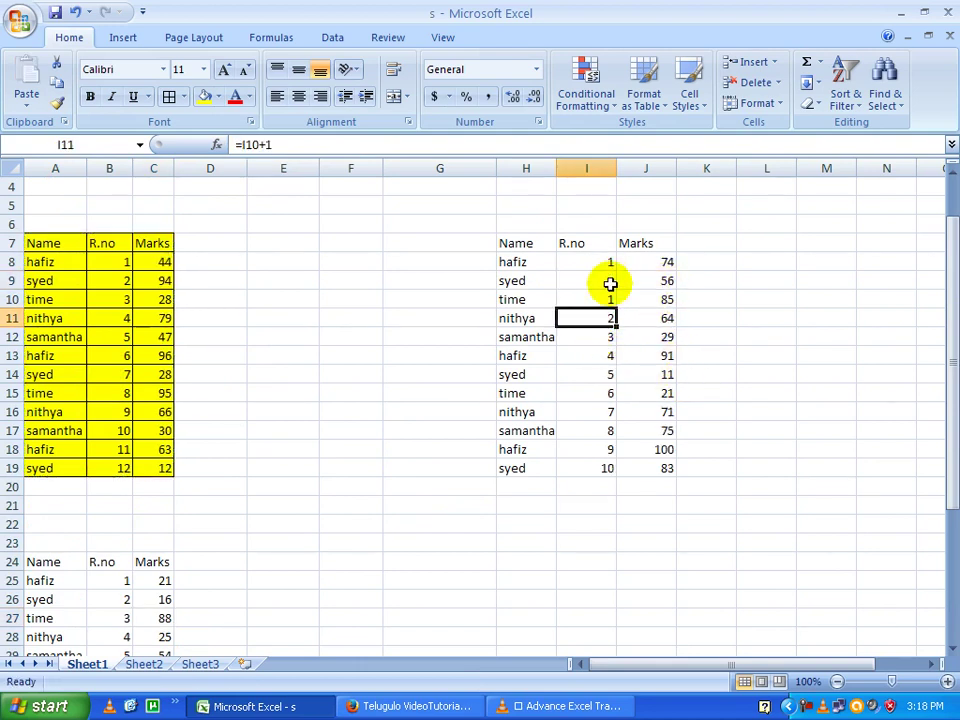
click(666, 263)
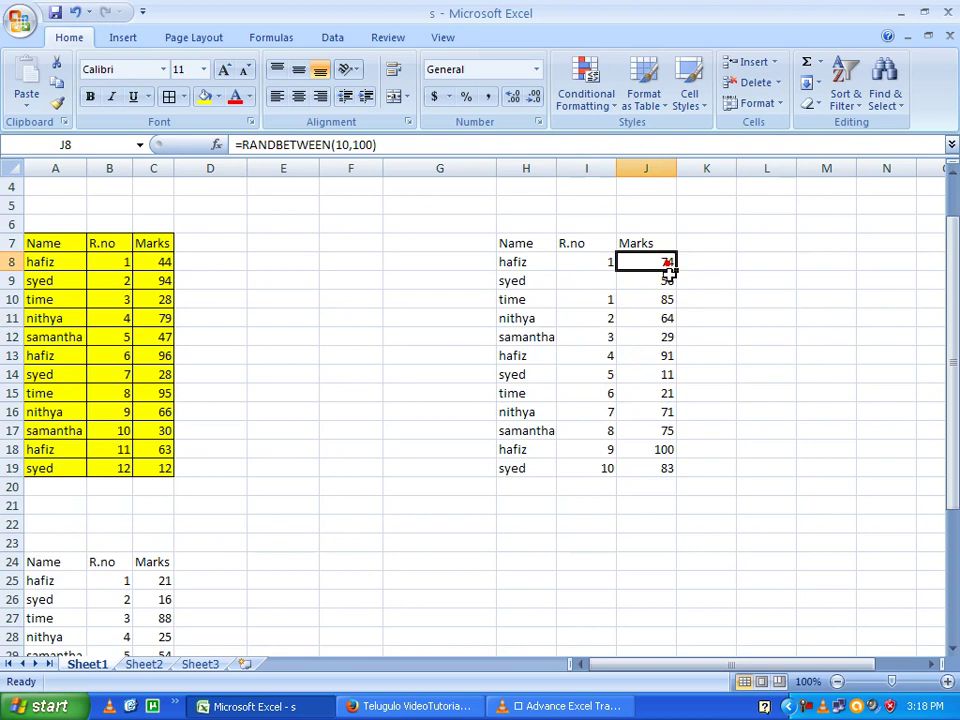
key(Delete)
scroll(344, 529, down, 1)
scroll(344, 529, down, 1)
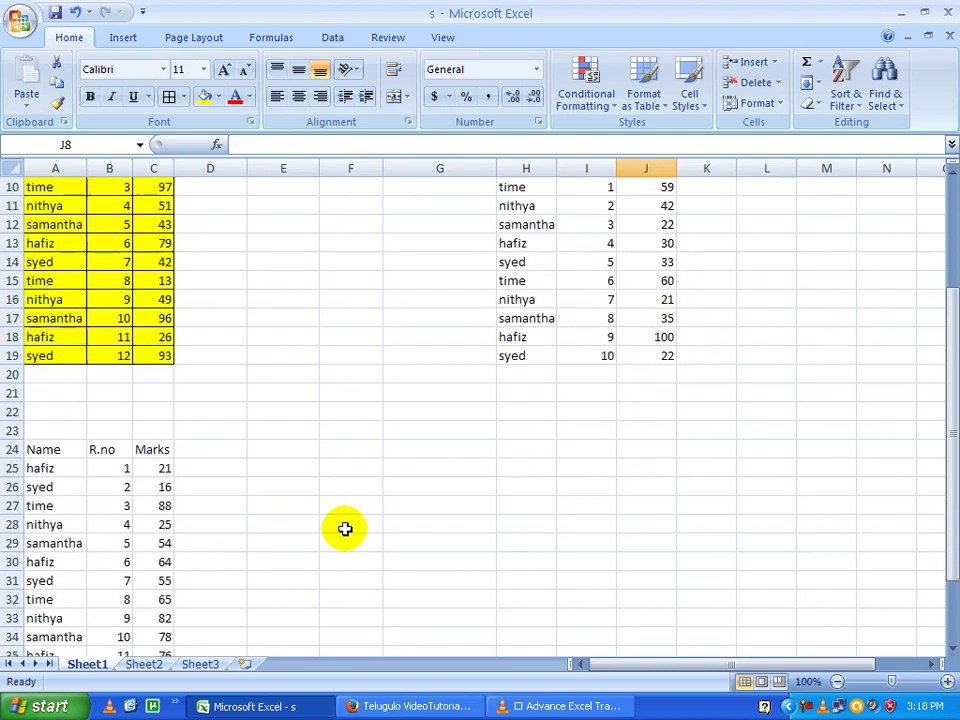
Clear B25, B27, C25 and C29 in the values copy, plus J13
click(122, 468)
key(Delete)
click(126, 508)
key(Delete)
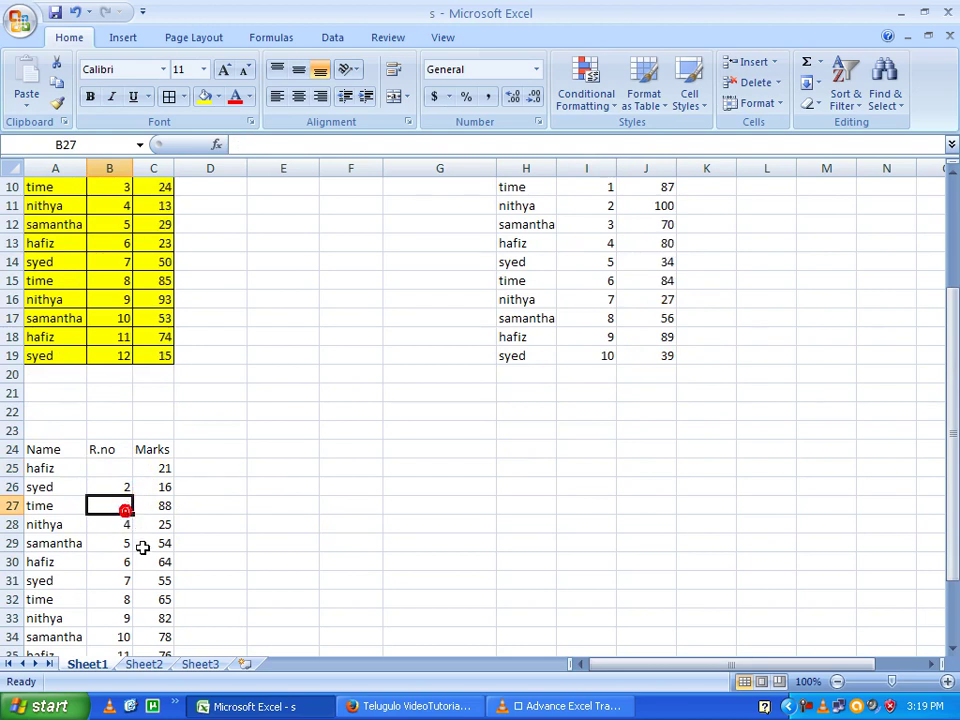
click(170, 468)
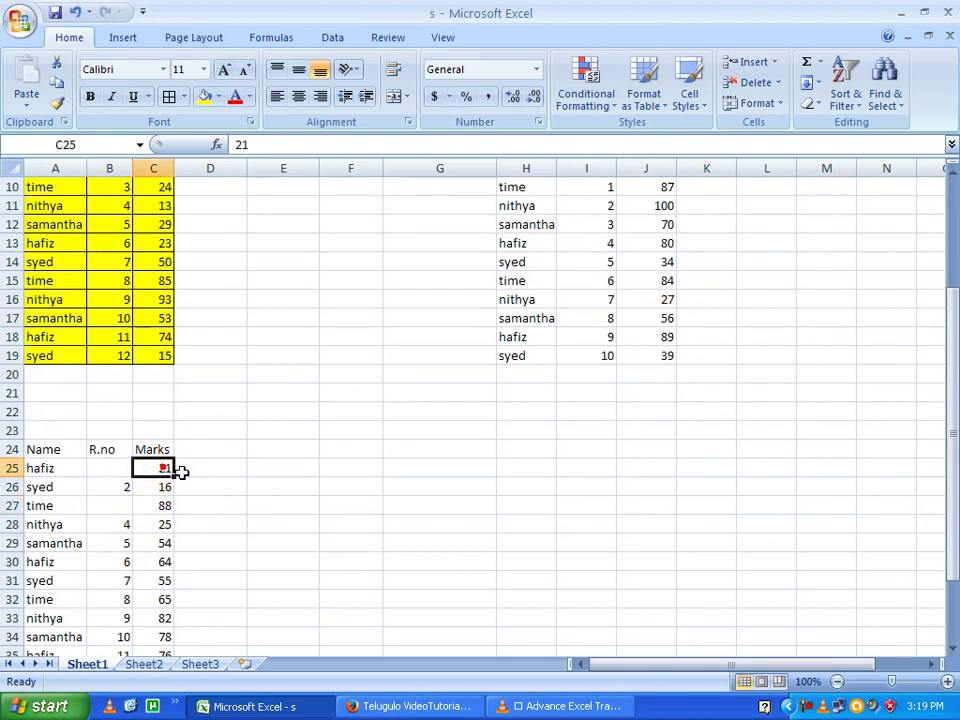
key(Delete)
click(168, 541)
key(Delete)
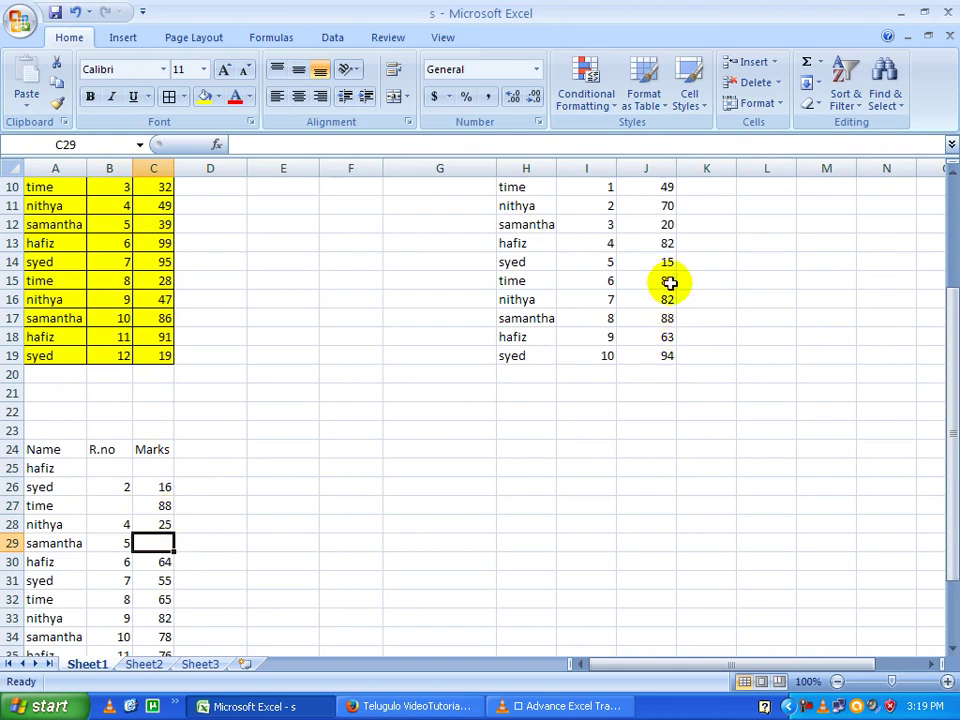
click(665, 243)
key(Delete)
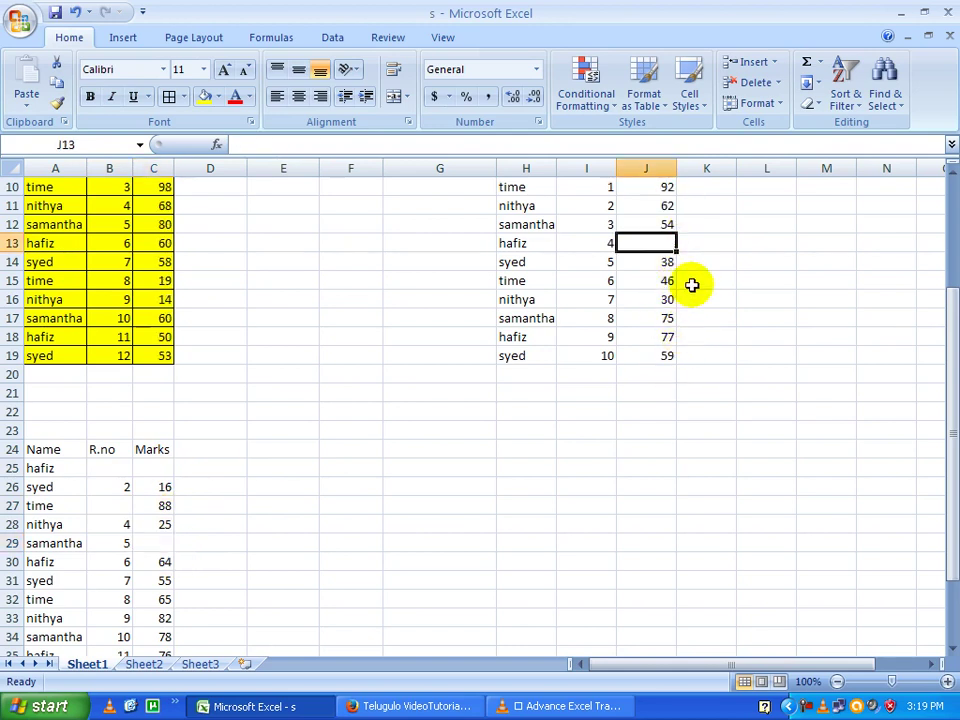
Dismiss the Paste options list and return to the yellow table's Name header A7
scroll(676, 334, up, 2)
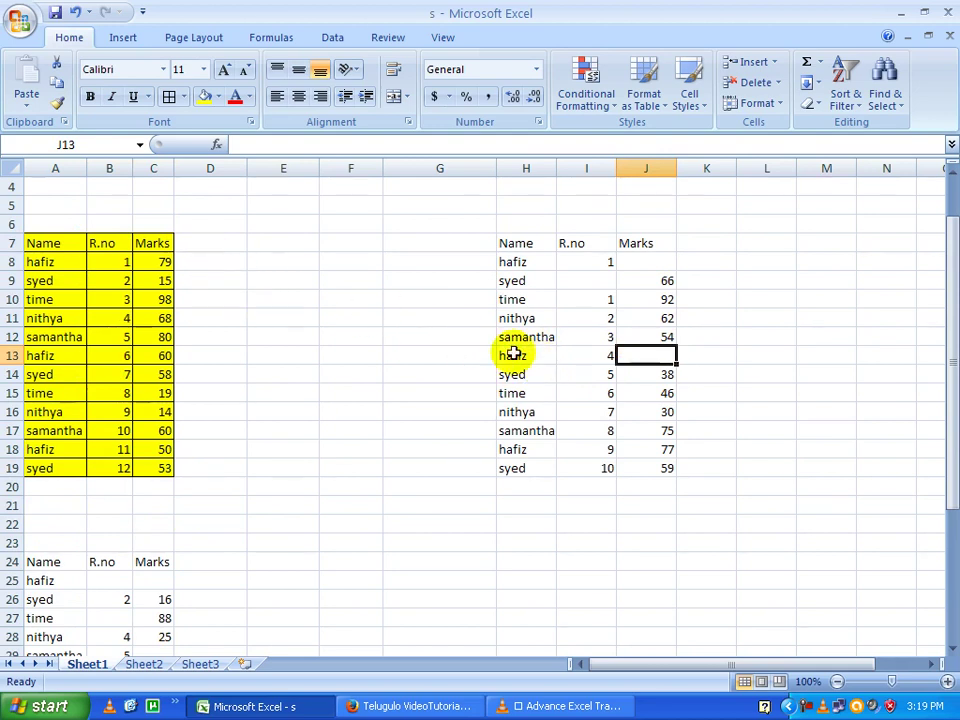
scroll(450, 292, down, 1)
scroll(450, 292, down, 1)
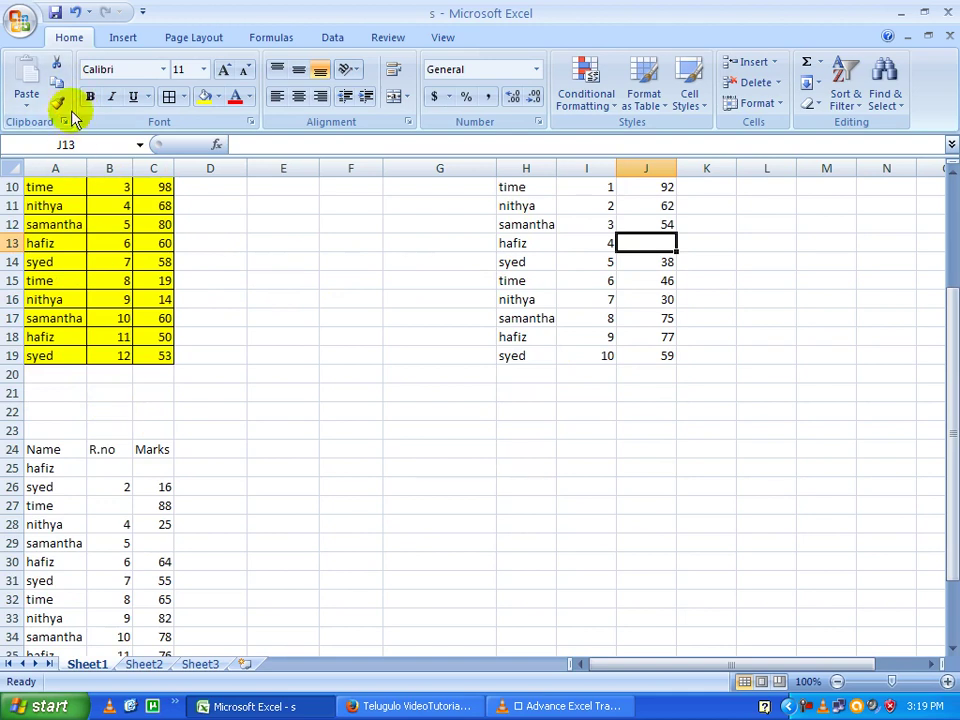
click(16, 103)
key(Escape)
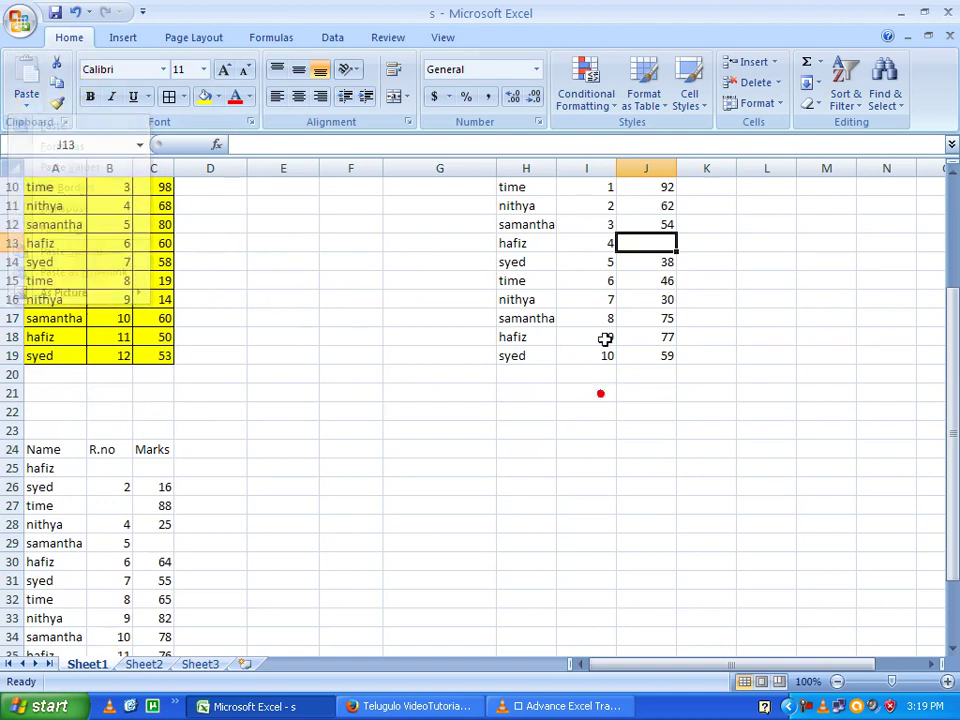
scroll(85, 235, up, 1)
scroll(60, 255, up, 1)
click(55, 257)
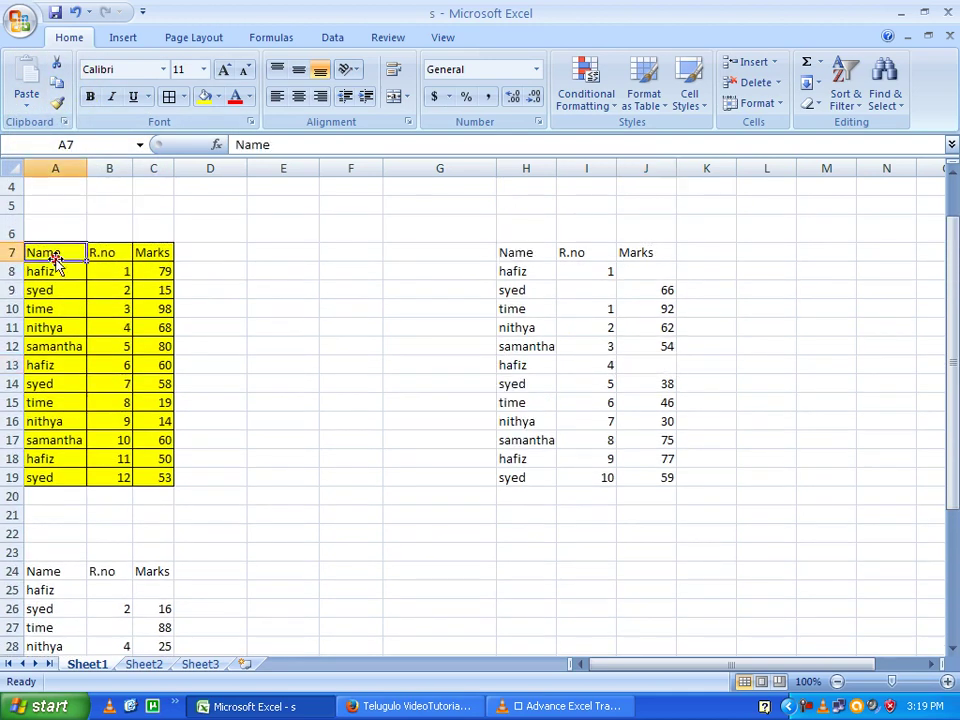
Copy the yellow table A7:C19, then open and cancel Paste Special at L7
shift+click(147, 478)
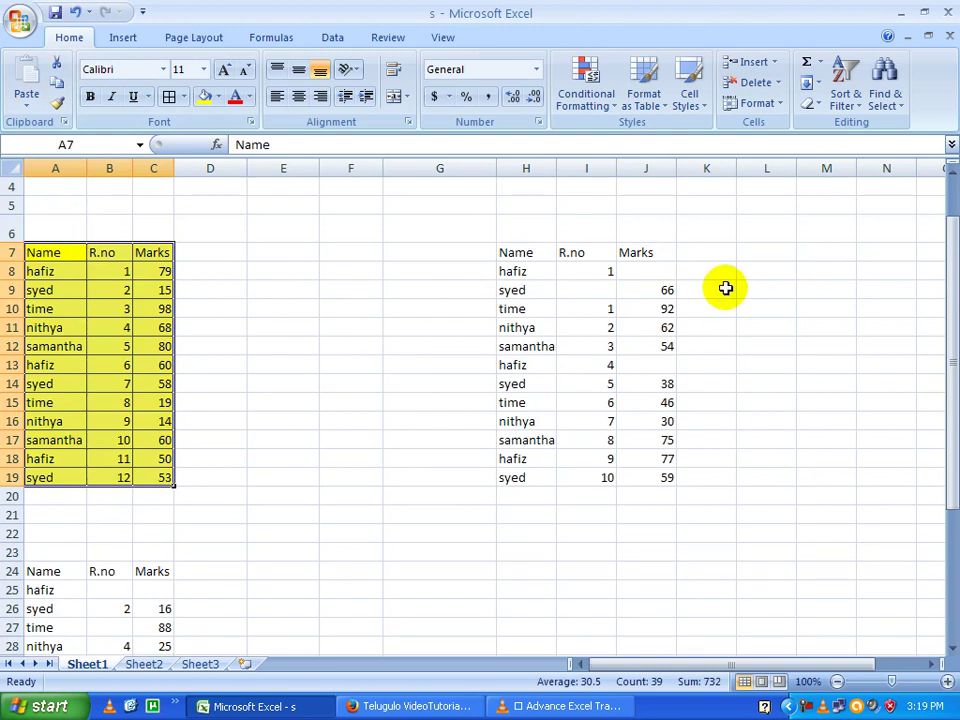
key(ctrl+c)
right_click(776, 254)
click(661, 324)
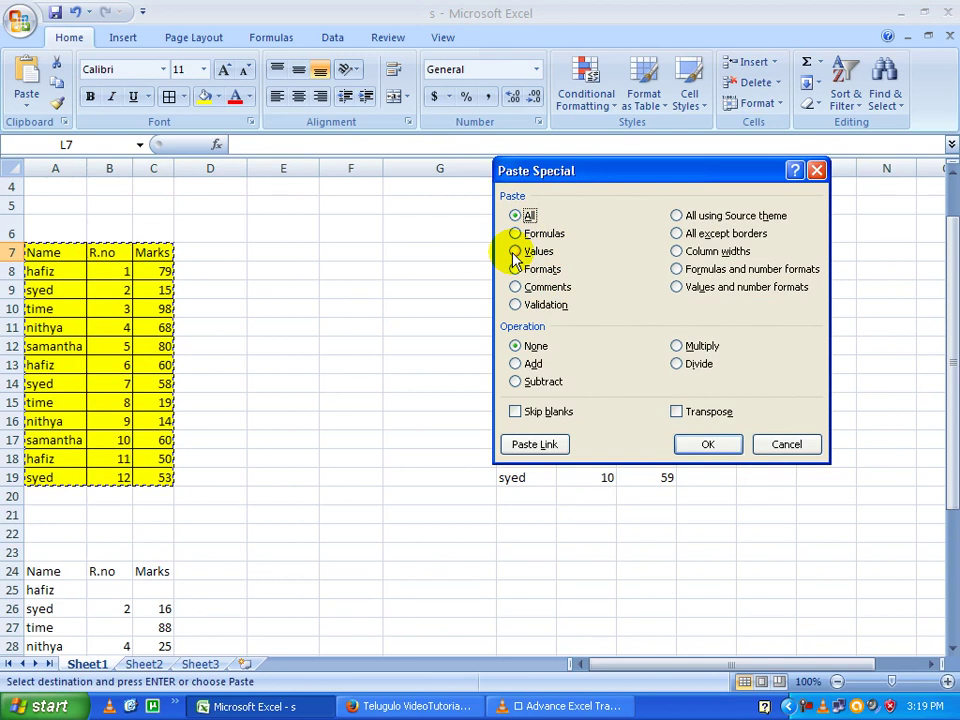
click(772, 444)
Choose H22 as the paste destination and bring up its shortcut menu
scroll(474, 405, down, 2)
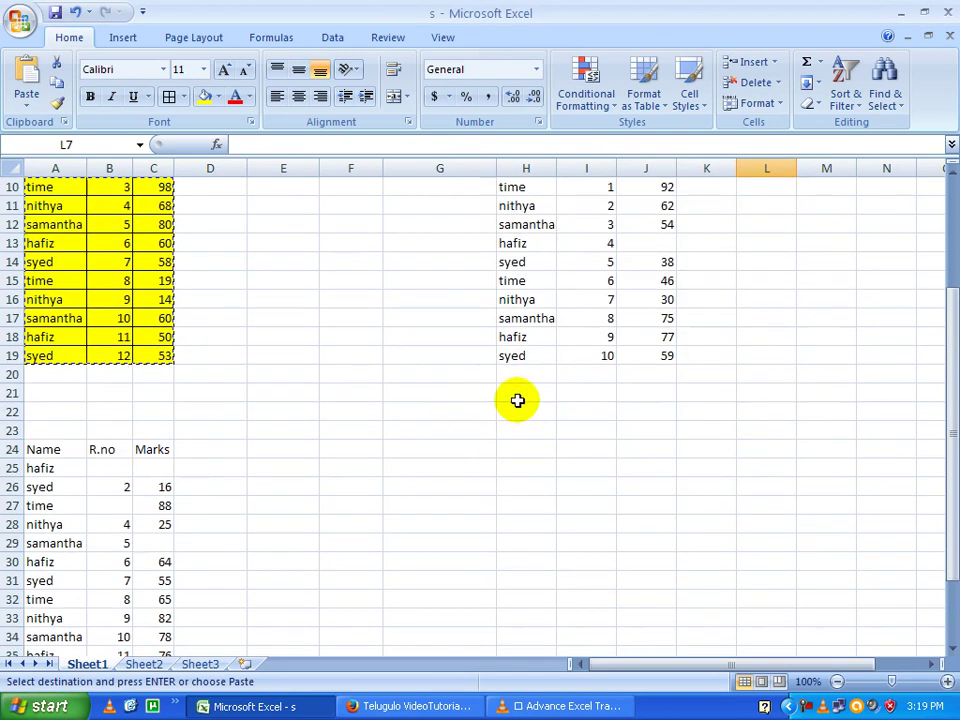
click(519, 409)
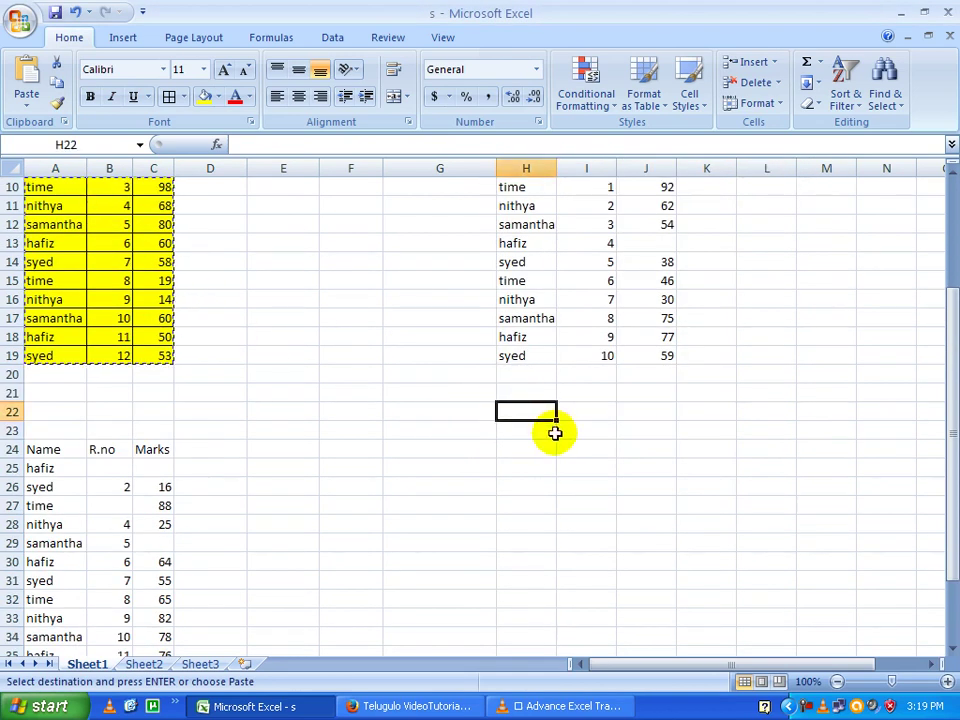
right_click(535, 411)
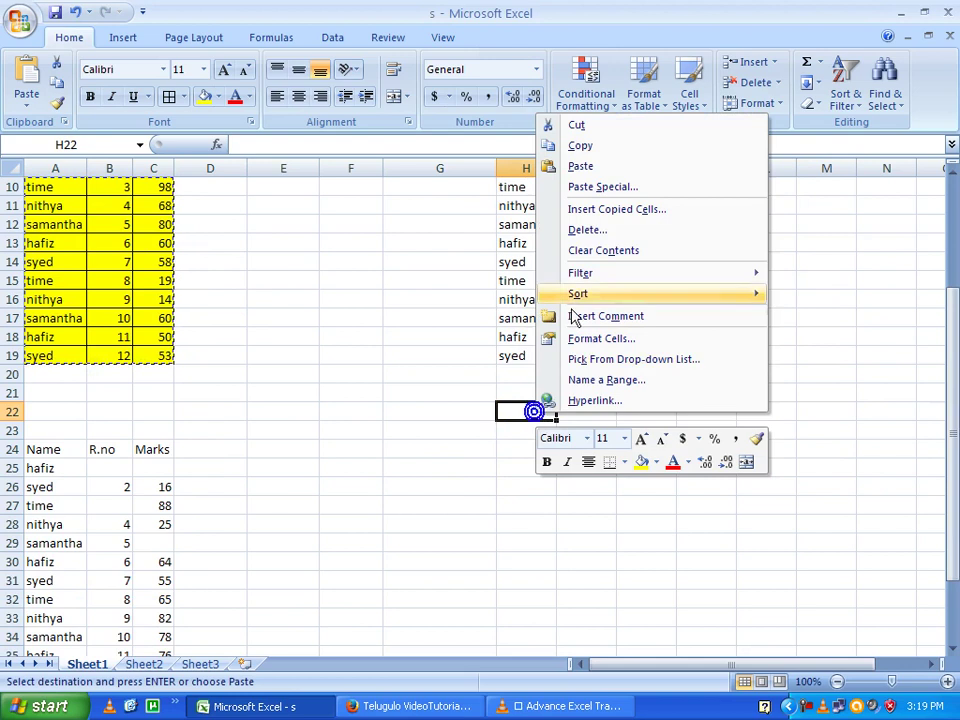
click(604, 188)
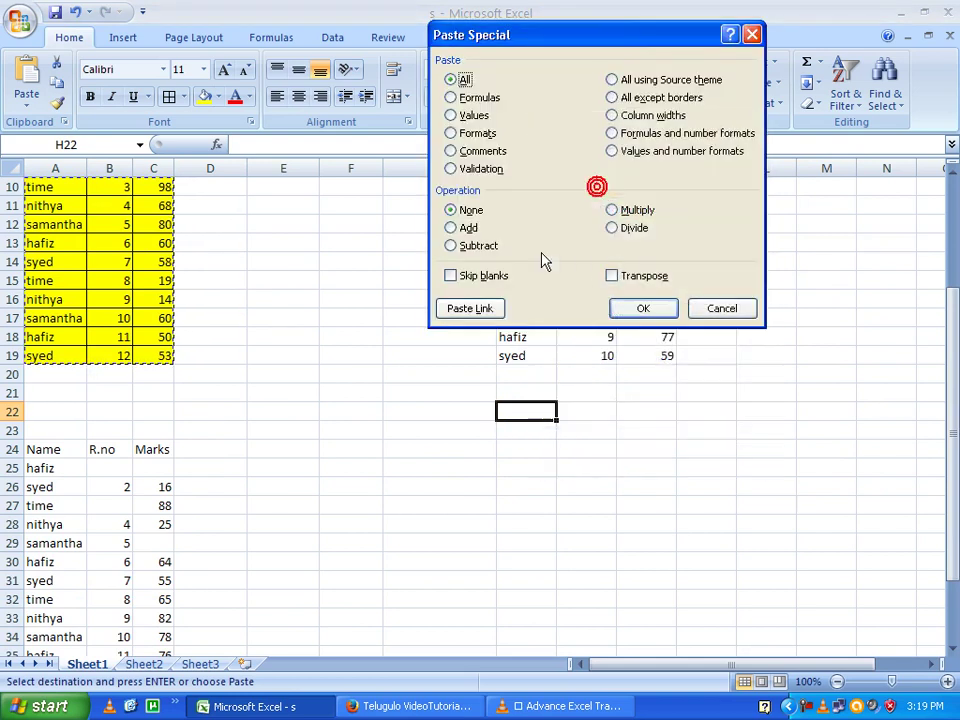
click(472, 134)
click(630, 311)
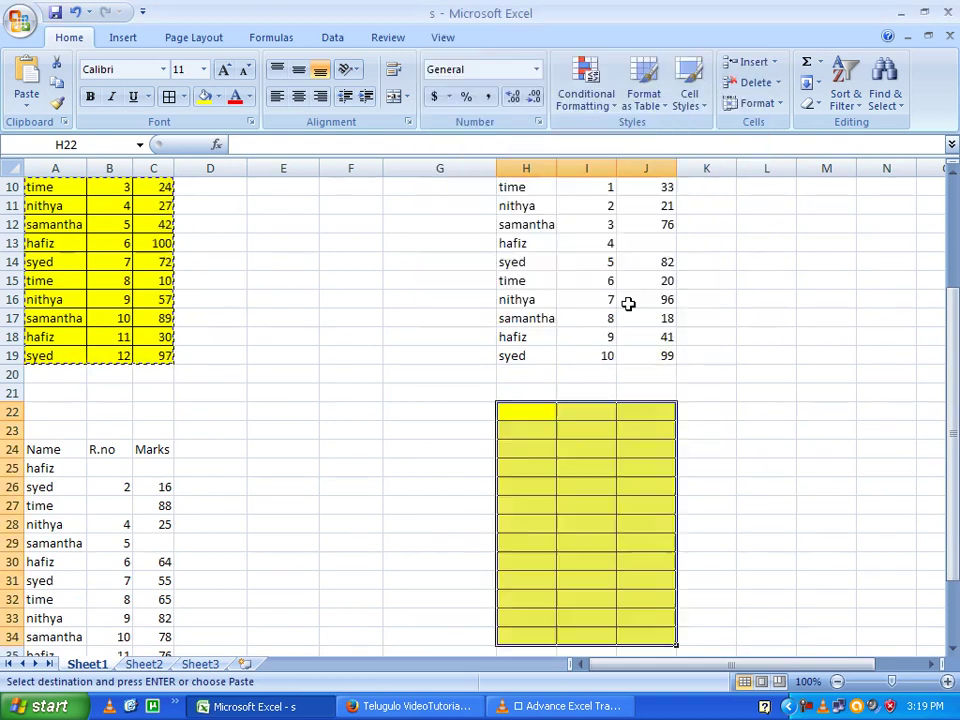
click(570, 435)
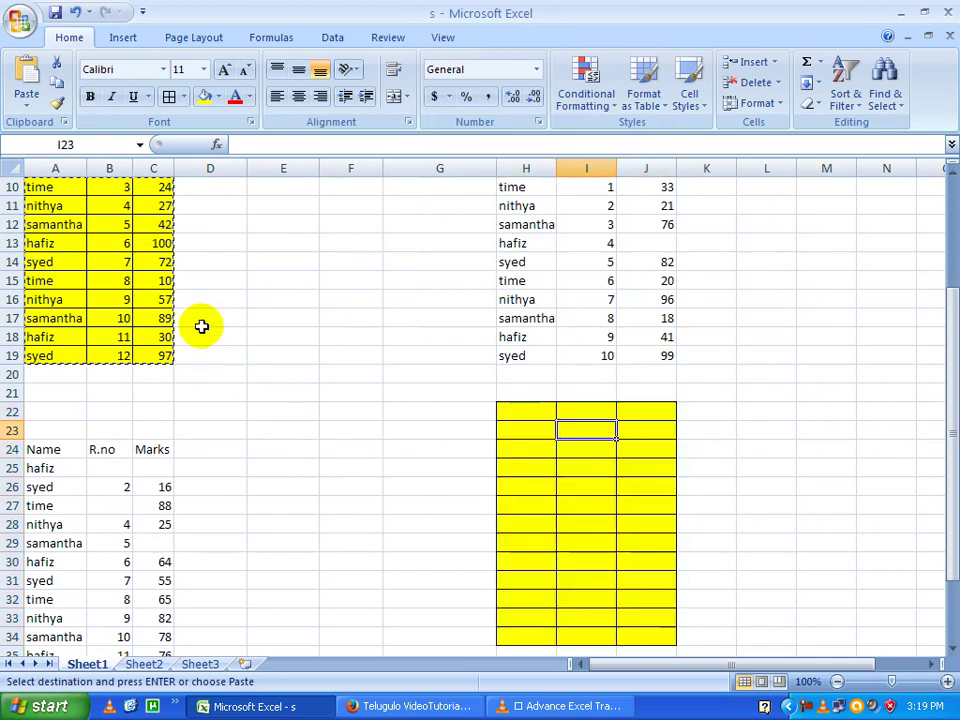
click(78, 243)
scroll(78, 241, up, 1)
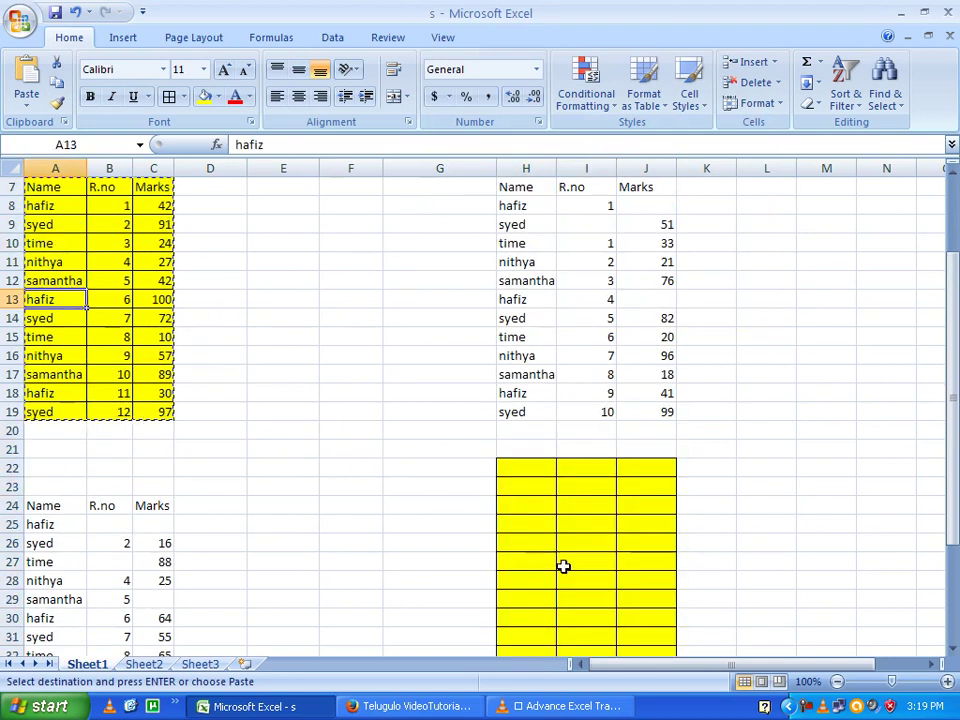
scroll(505, 516, up, 1)
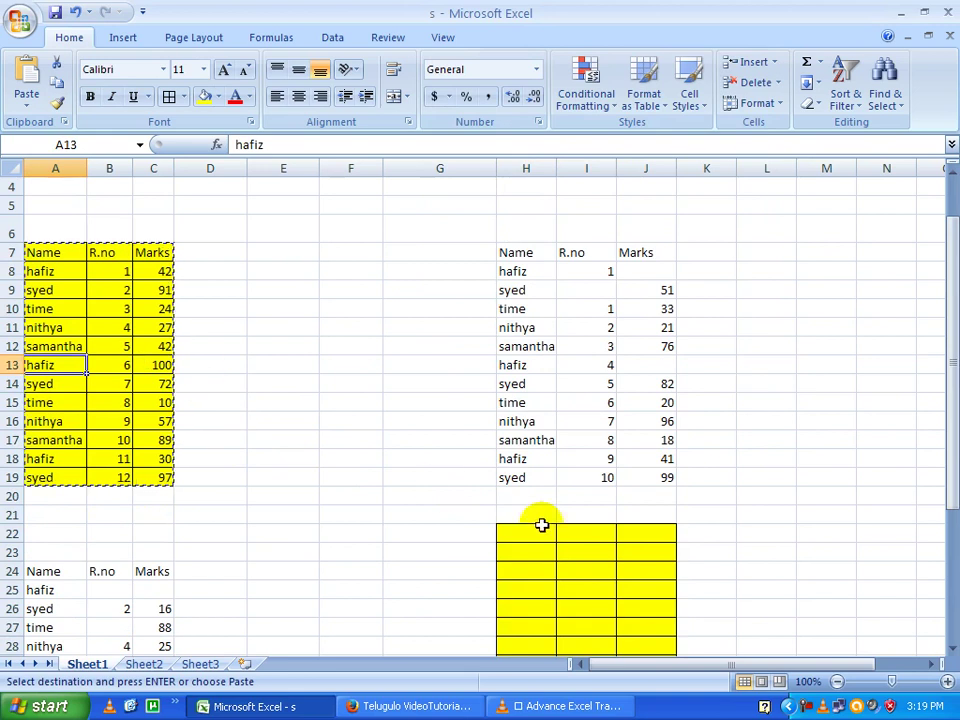
click(105, 288)
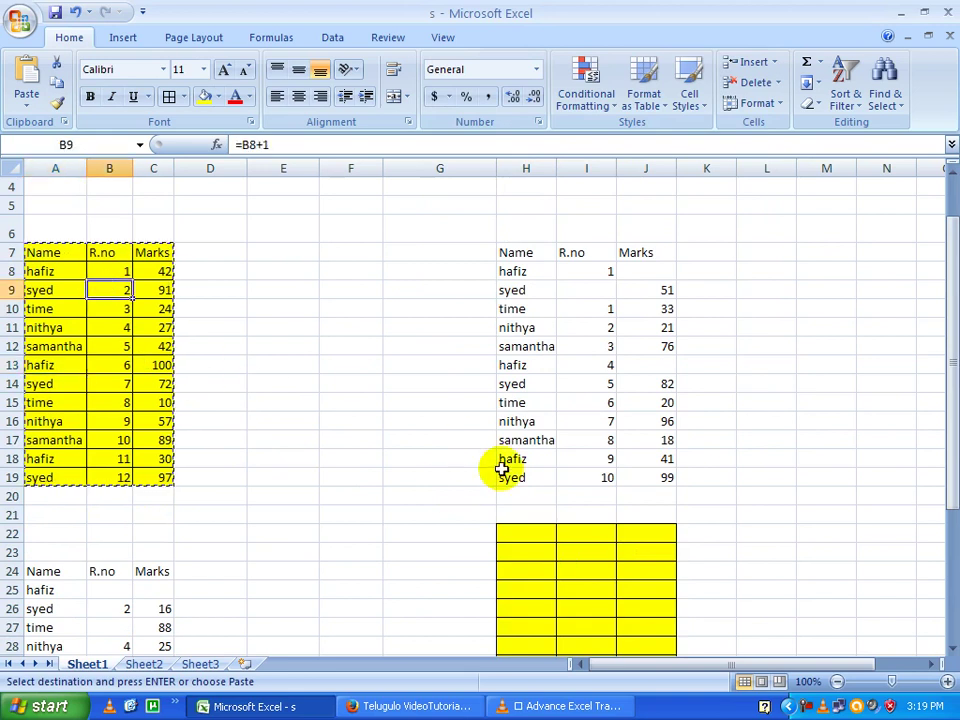
scroll(540, 530, down, 2)
scroll(214, 328, up, 1)
scroll(160, 305, up, 1)
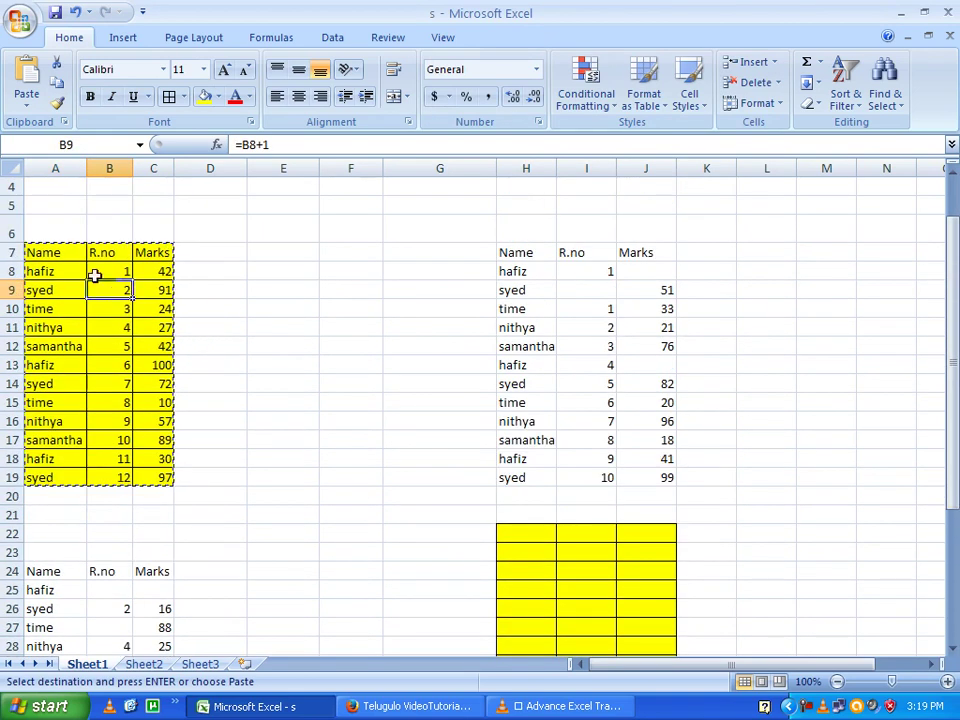
scroll(528, 508, down, 1)
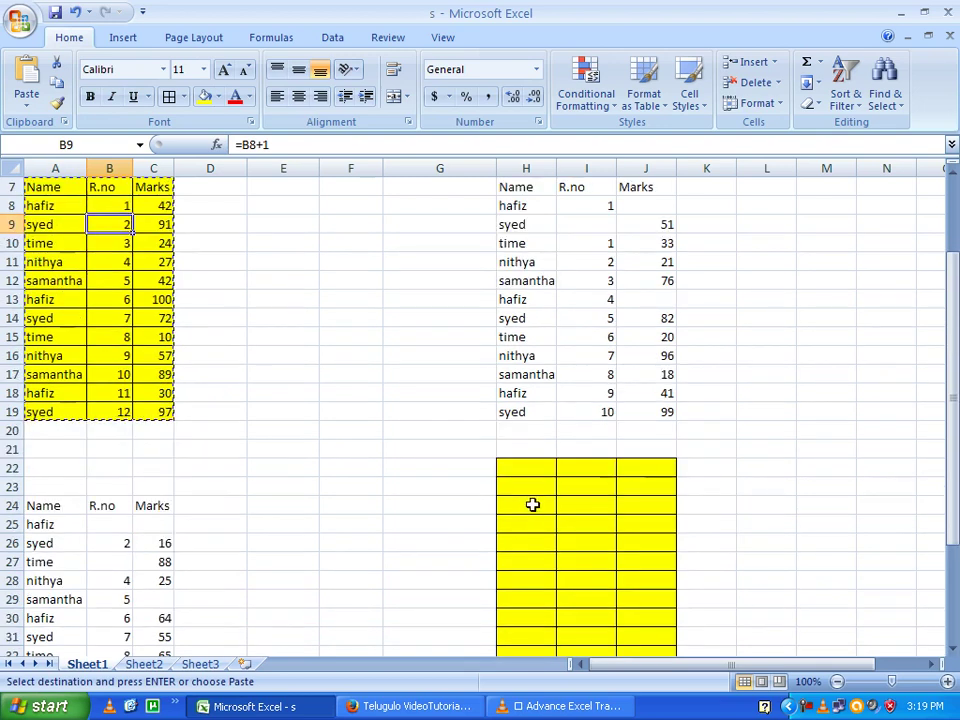
scroll(579, 579, down, 2)
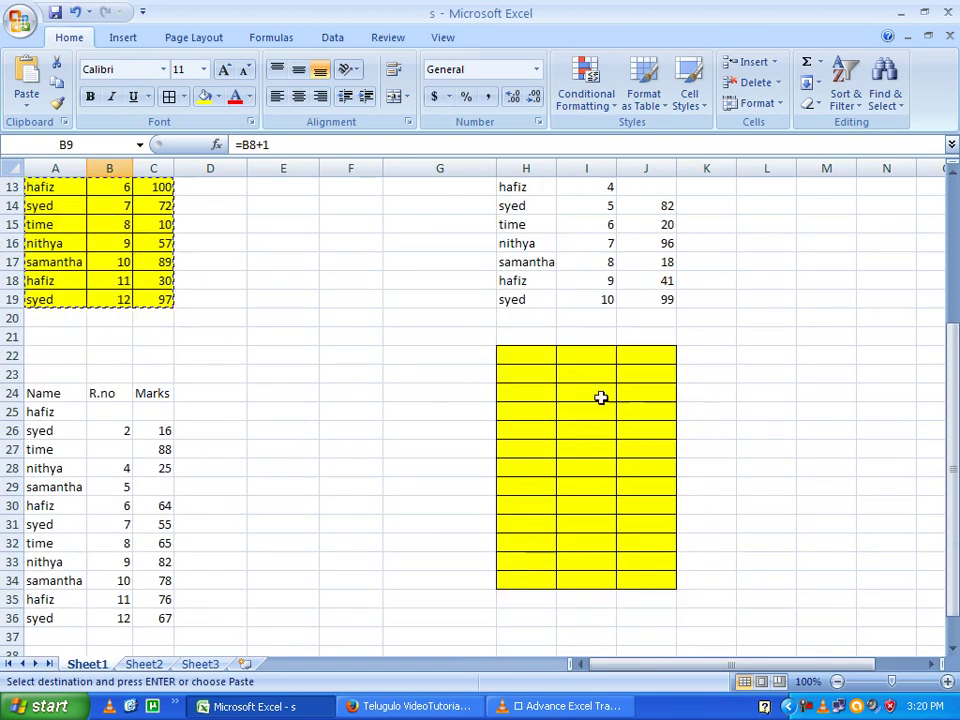
scroll(485, 240, up, 2)
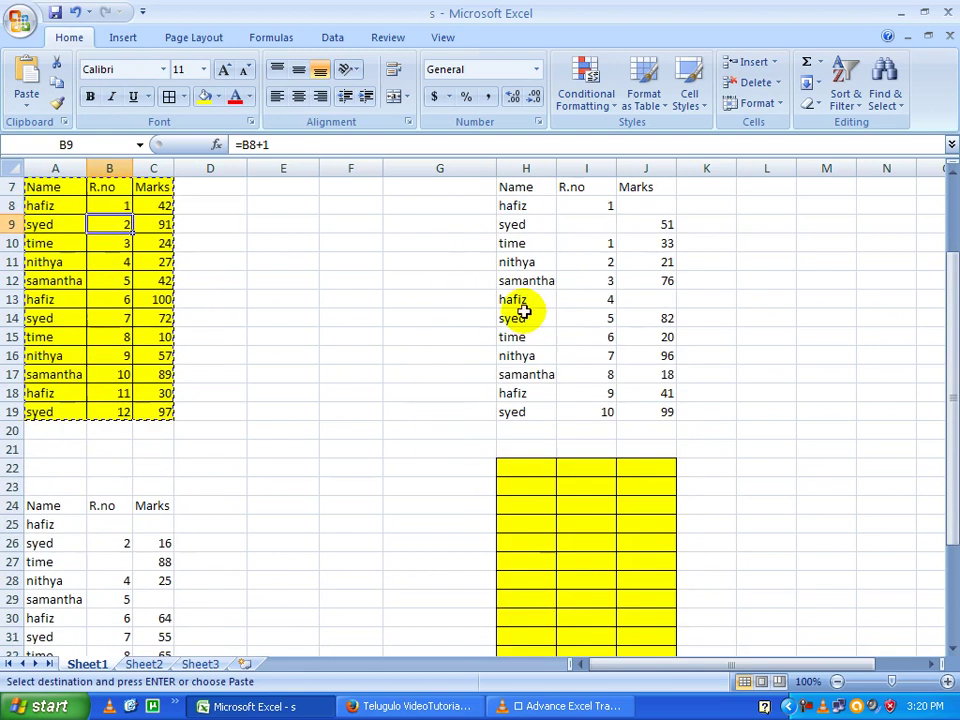
Delete columns H through K, removing both pasted copies
drag(525, 168, 706, 168)
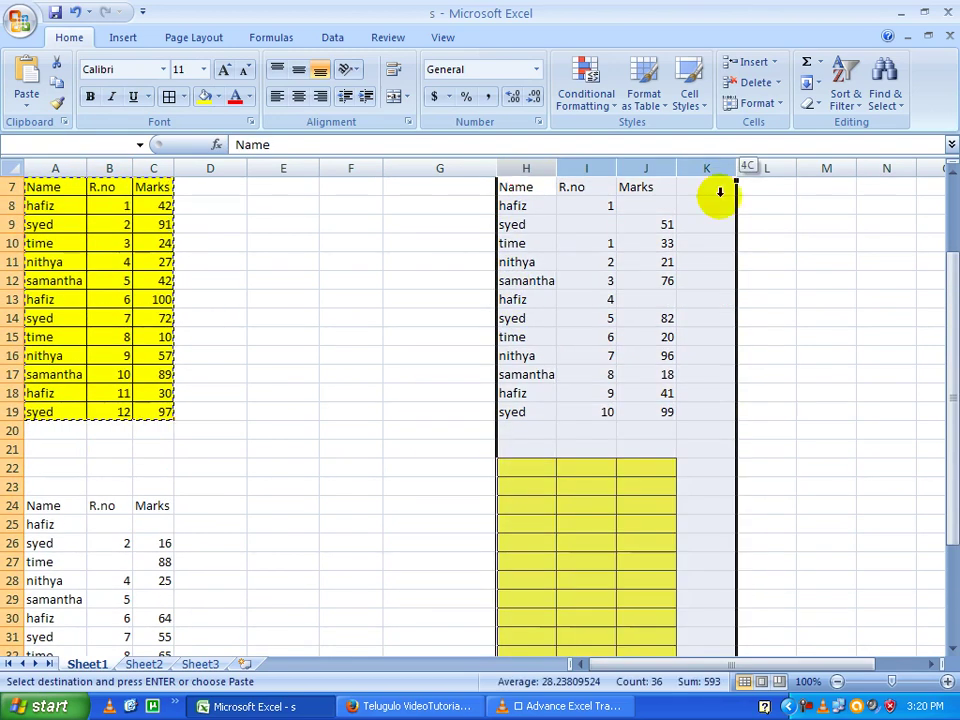
right_click(586, 168)
click(636, 286)
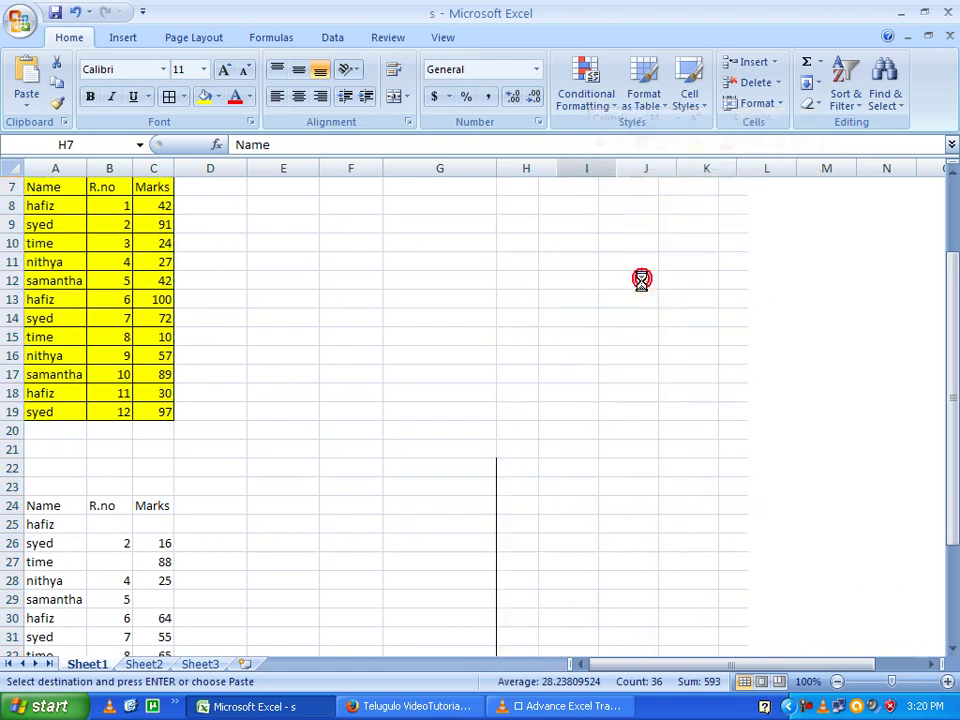
click(468, 254)
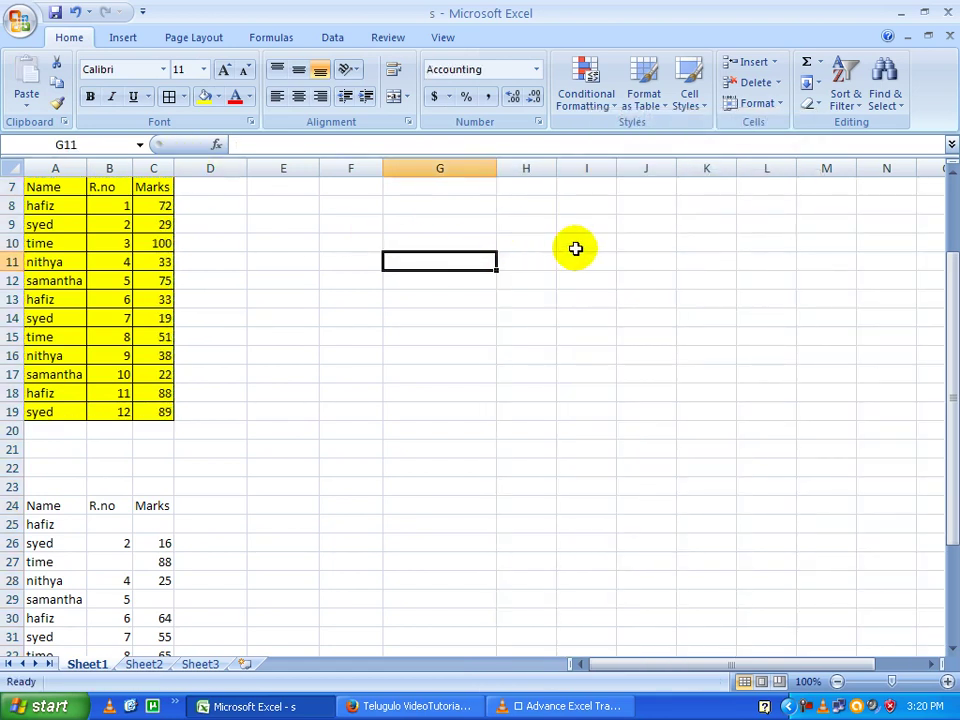
scroll(86, 193, up, 1)
Copy the table A7:C19, then open and cancel Paste Special at I8
click(68, 256)
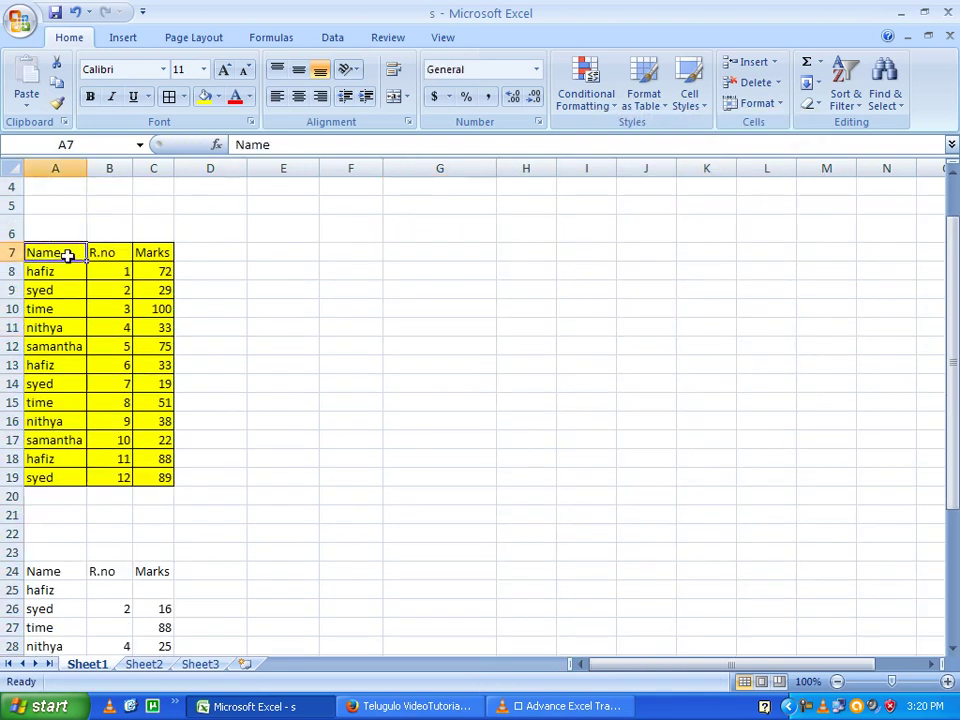
click(146, 480)
click(38, 257)
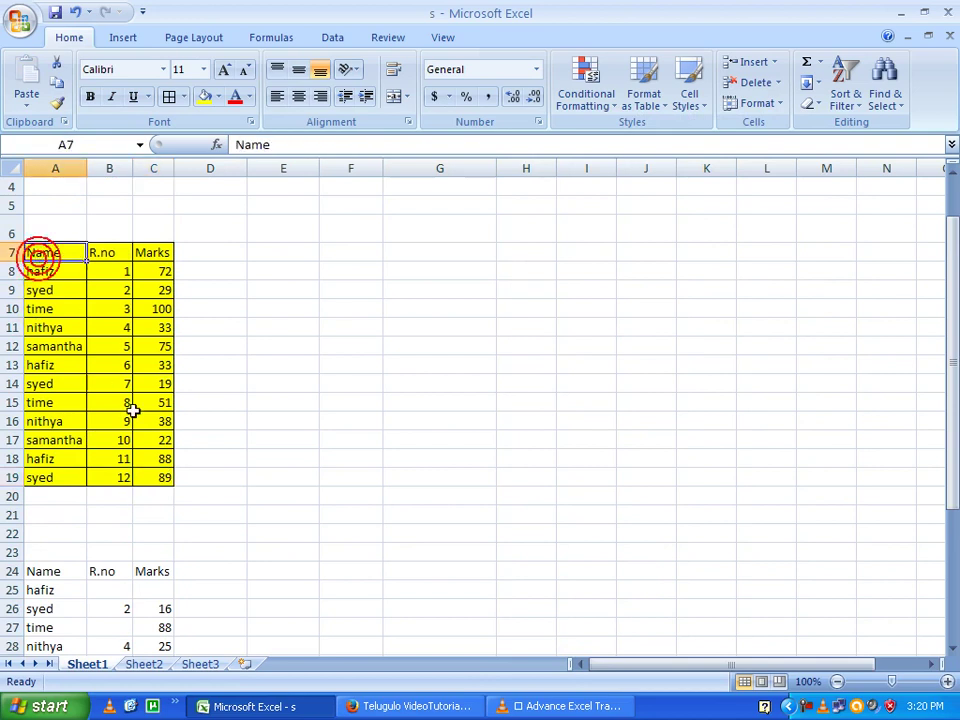
shift+click(152, 478)
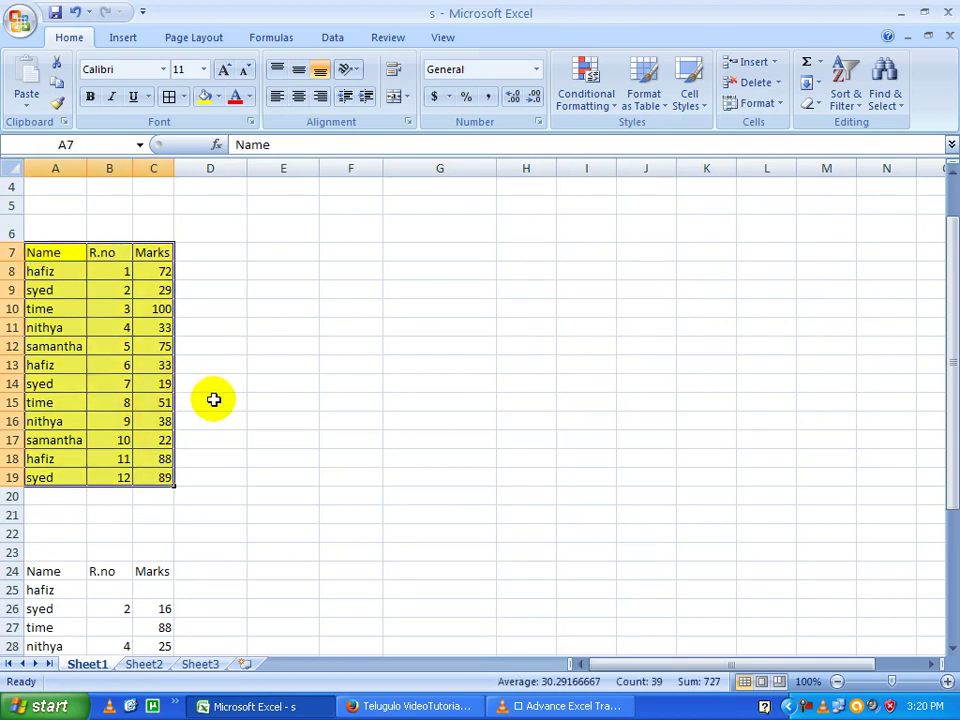
key(ctrl+c)
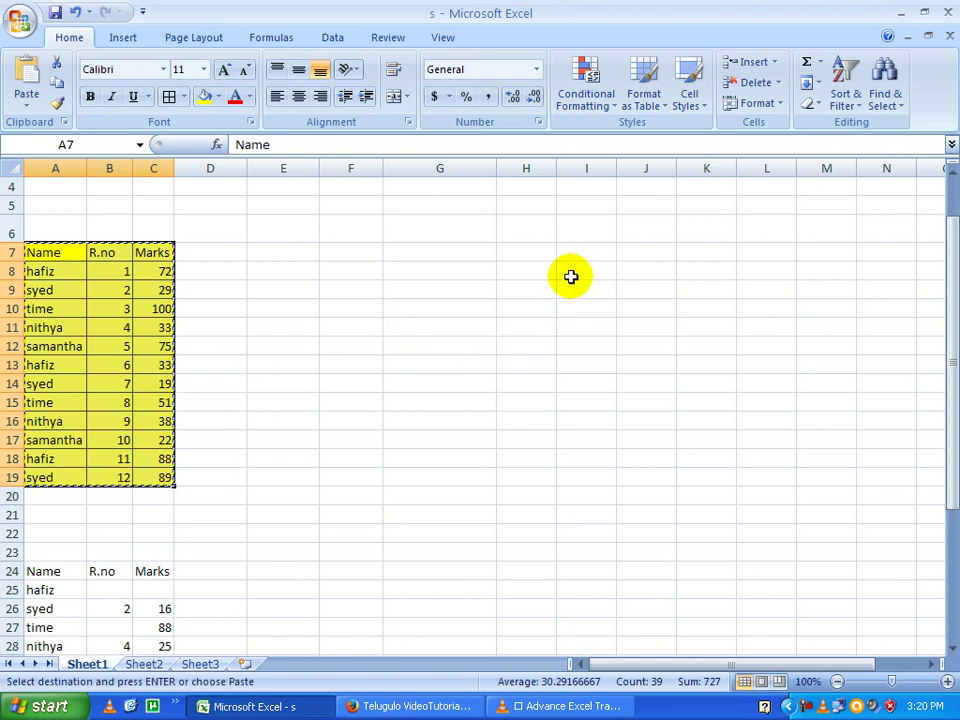
right_click(571, 273)
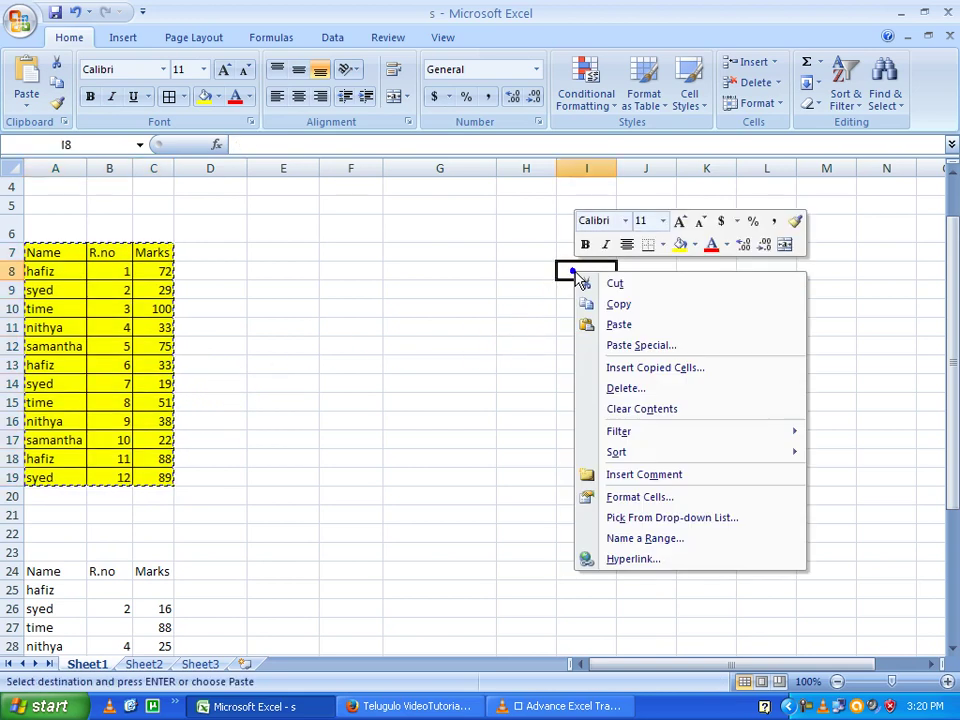
click(626, 350)
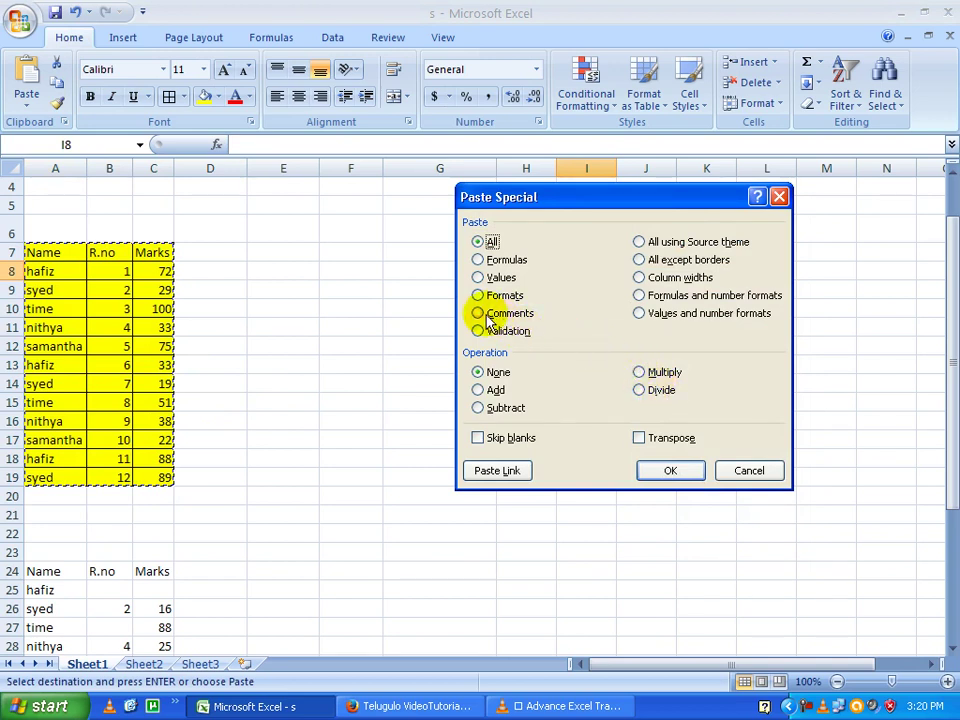
click(750, 470)
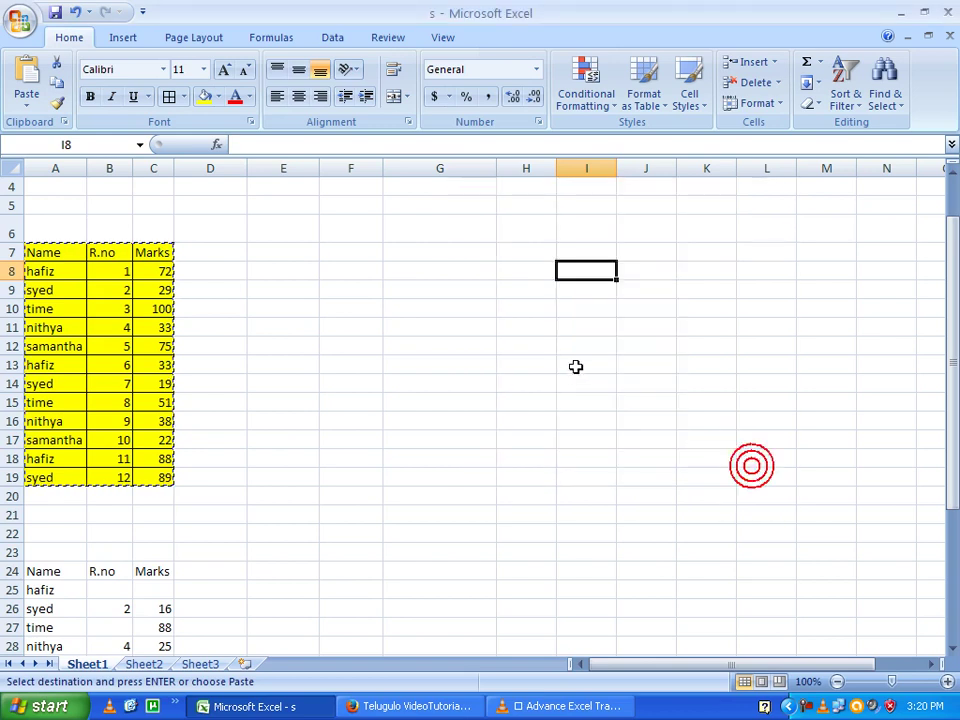
click(162, 272)
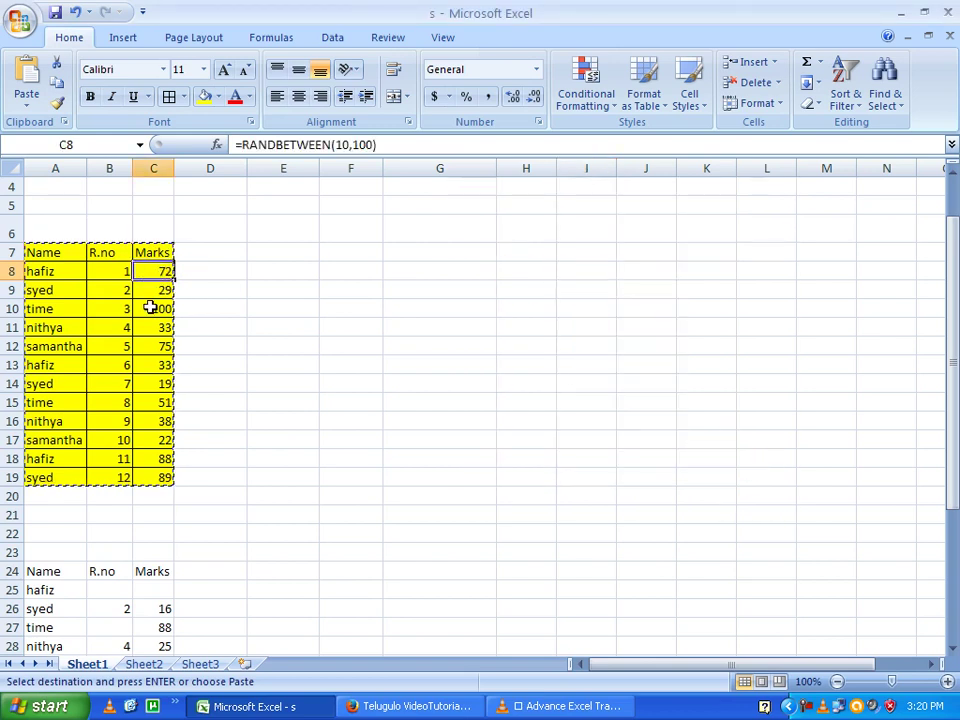
Check the Marks formula in C10, then enter and leave the empty cell D10
click(150, 308)
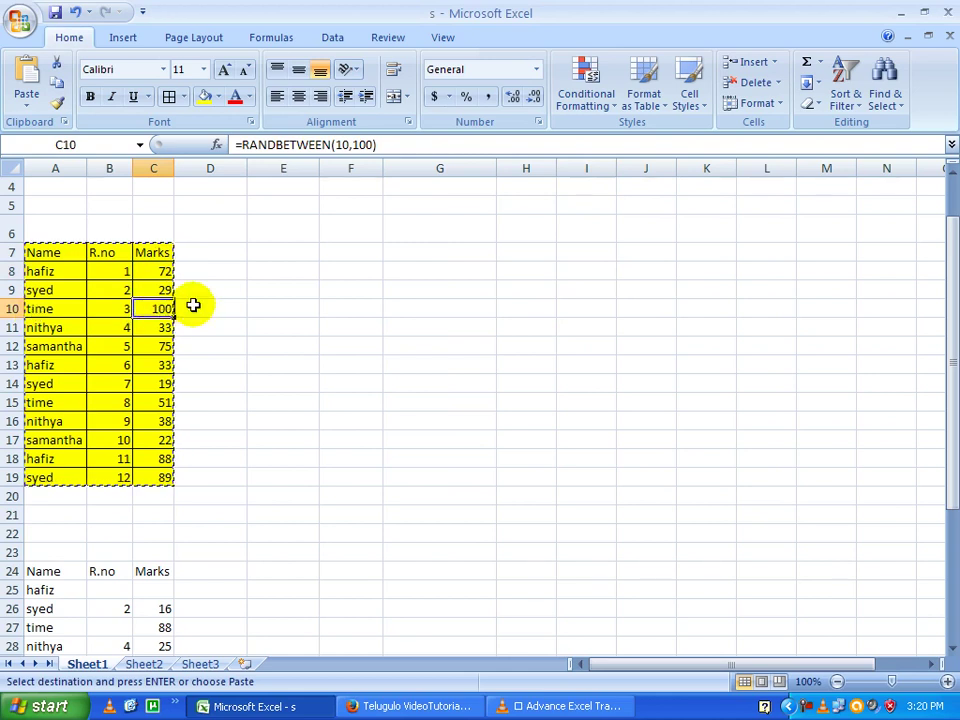
click(203, 310)
double_click(202, 310)
click(223, 344)
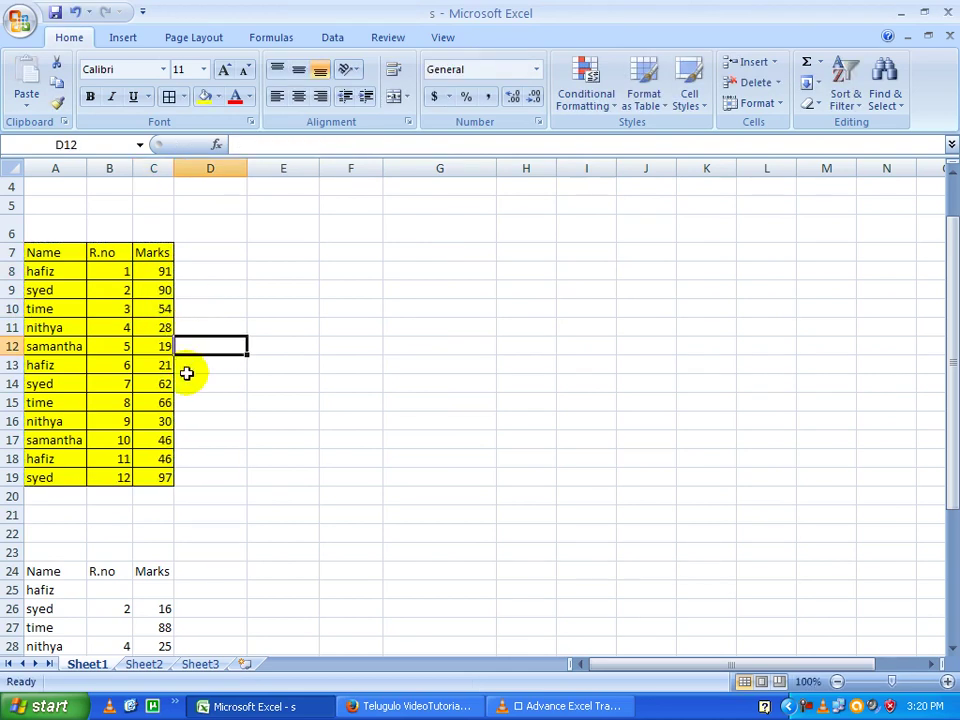
Insert the comment 'a roju copy' on C9 and hide it by selecting another cell
click(157, 290)
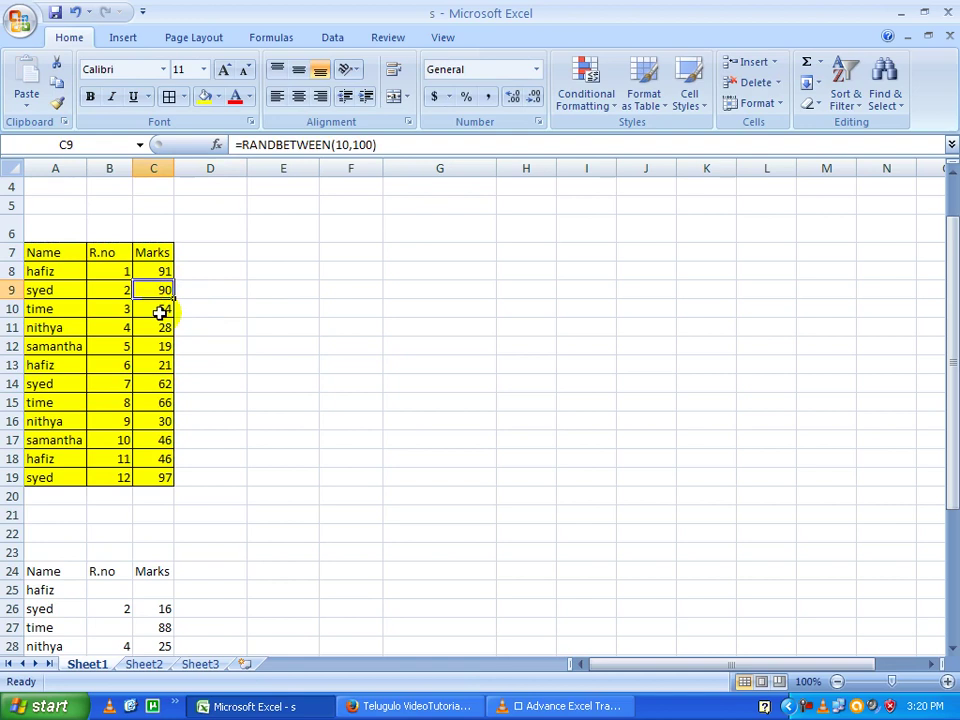
right_click(152, 293)
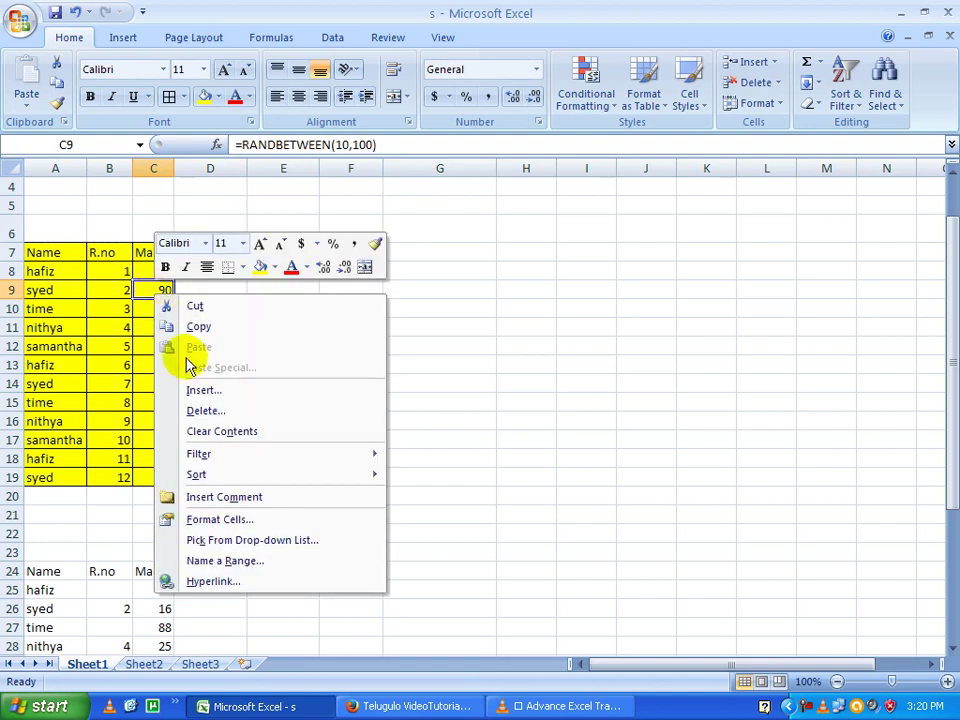
click(241, 496)
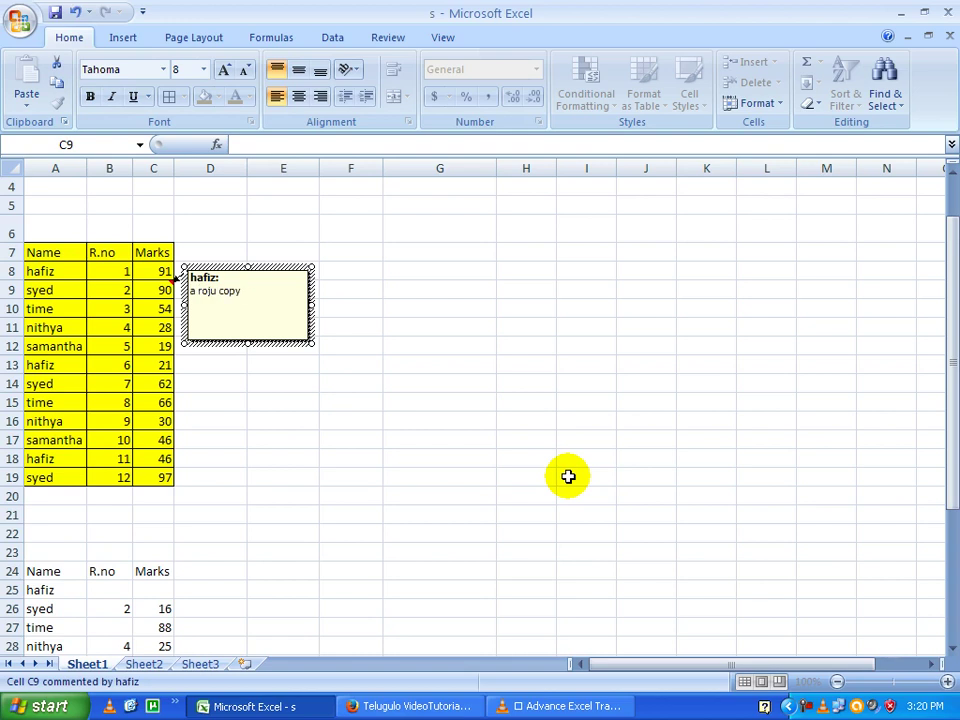
mouse_move(153, 290)
click(432, 381)
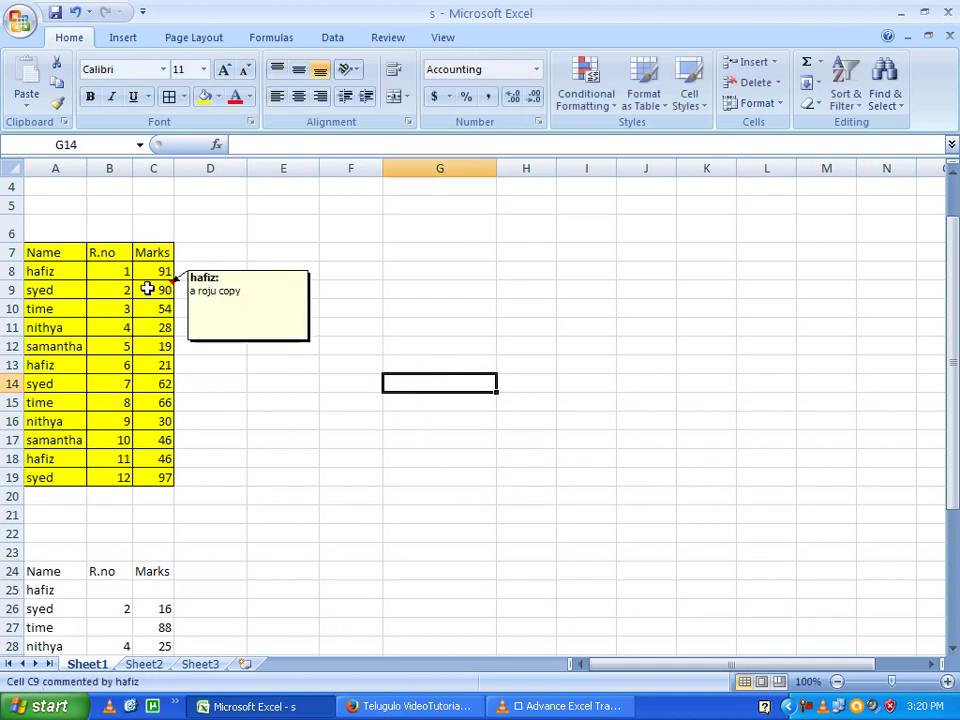
click(231, 419)
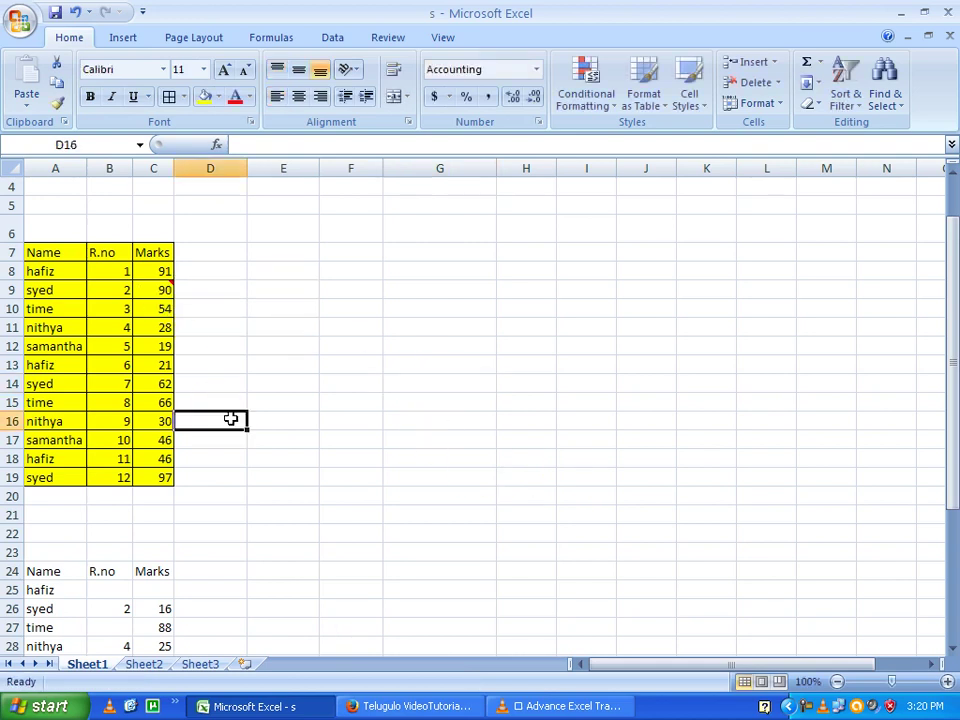
right_click(160, 289)
Copy C9 and Paste Special only its Comments into I16, then check I16
click(205, 321)
click(582, 418)
right_click(582, 418)
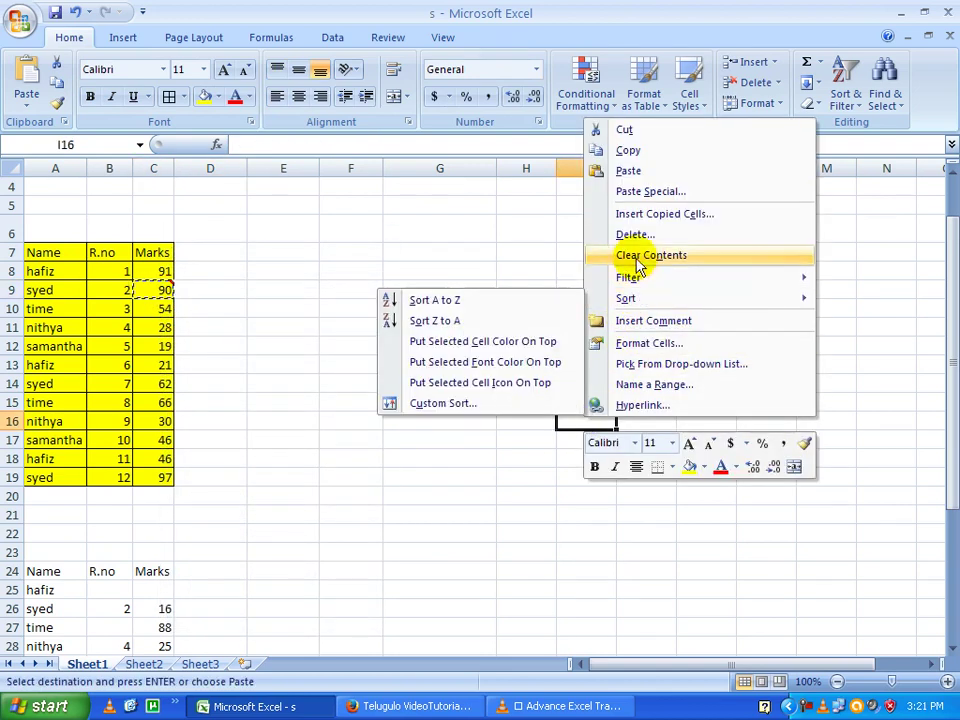
click(650, 191)
click(521, 157)
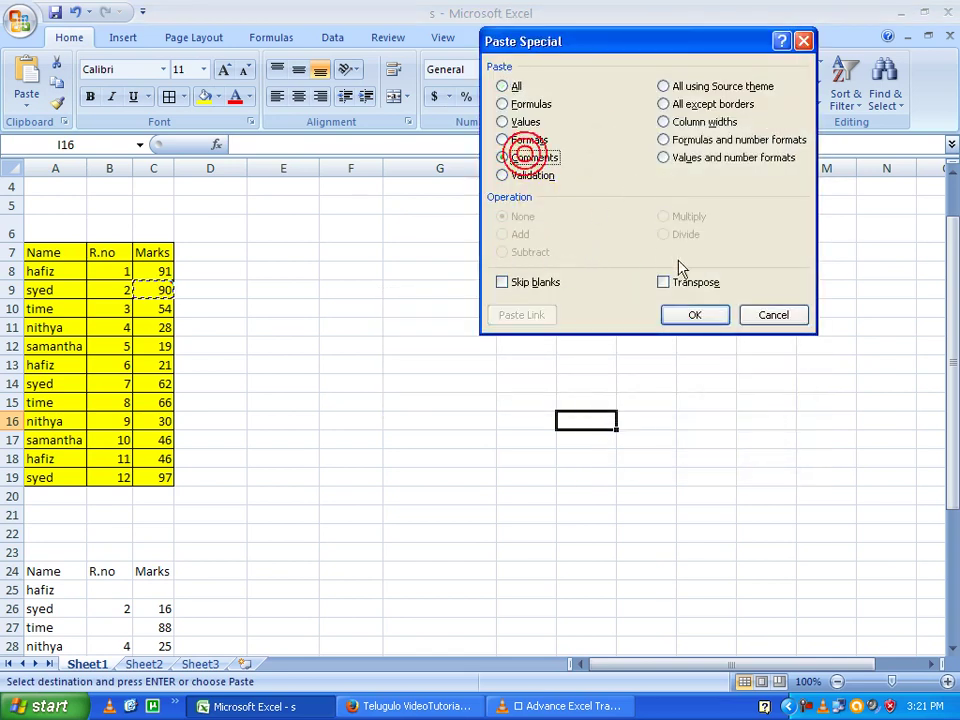
click(688, 316)
click(647, 431)
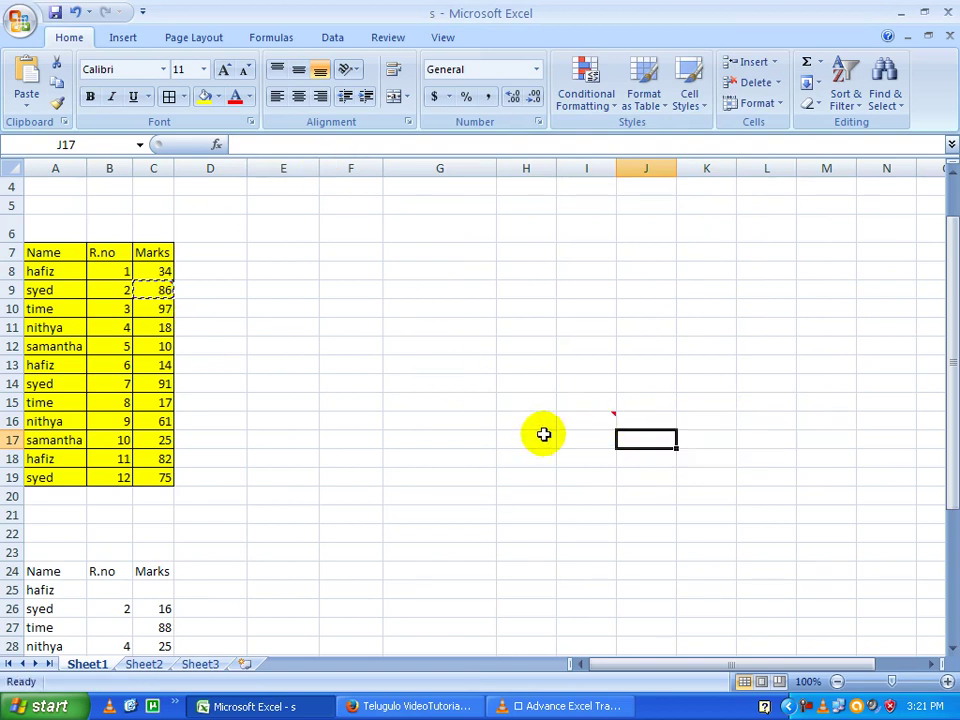
click(581, 429)
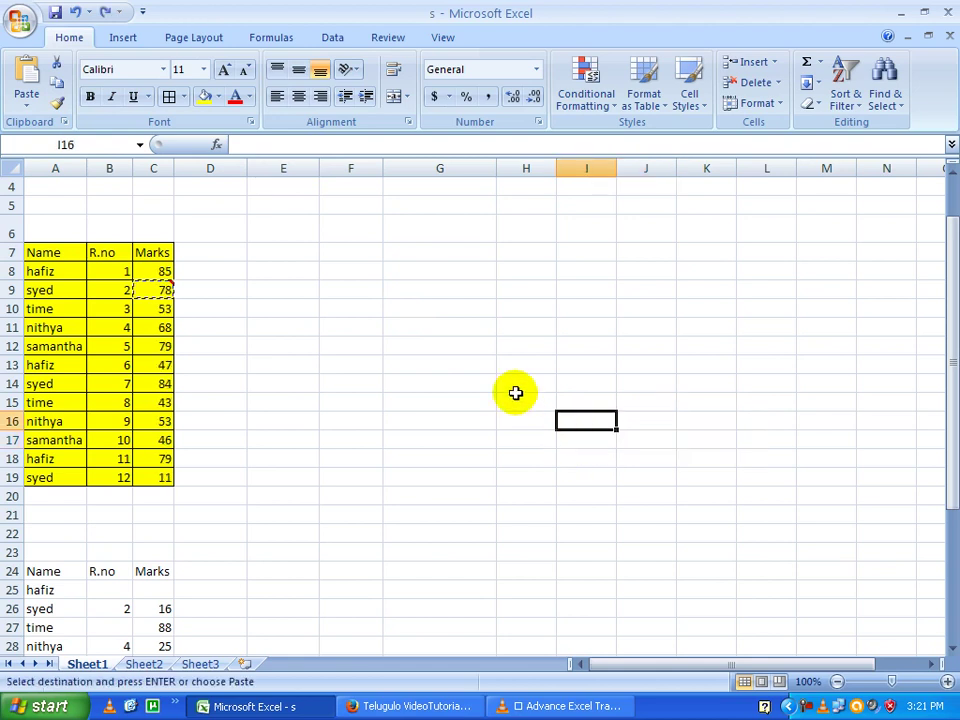
click(467, 309)
click(376, 272)
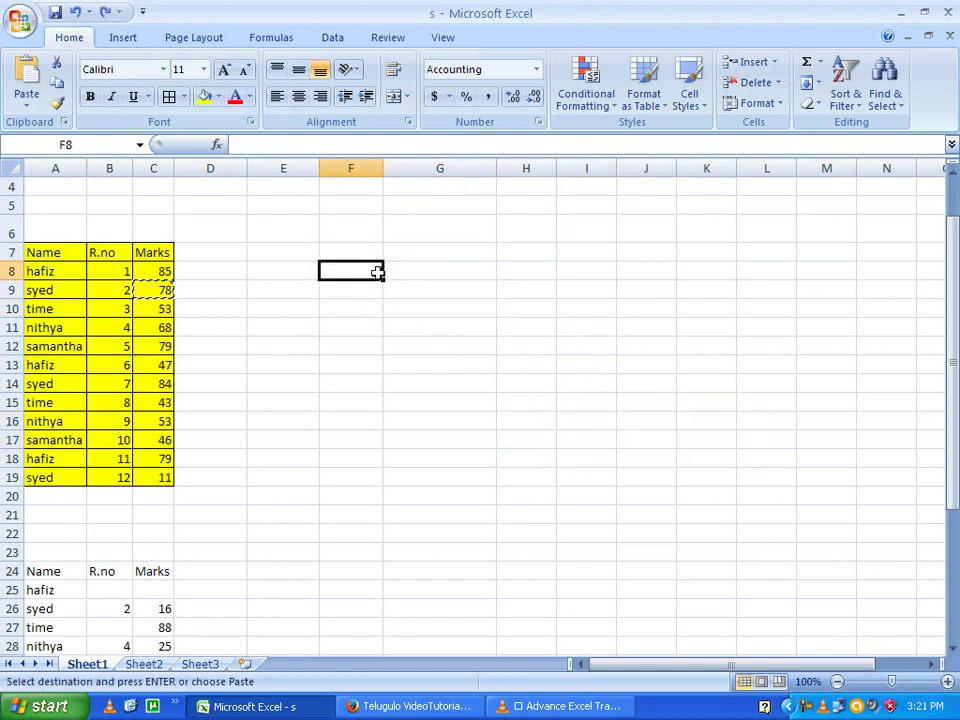
click(27, 263)
drag(45, 252, 153, 481)
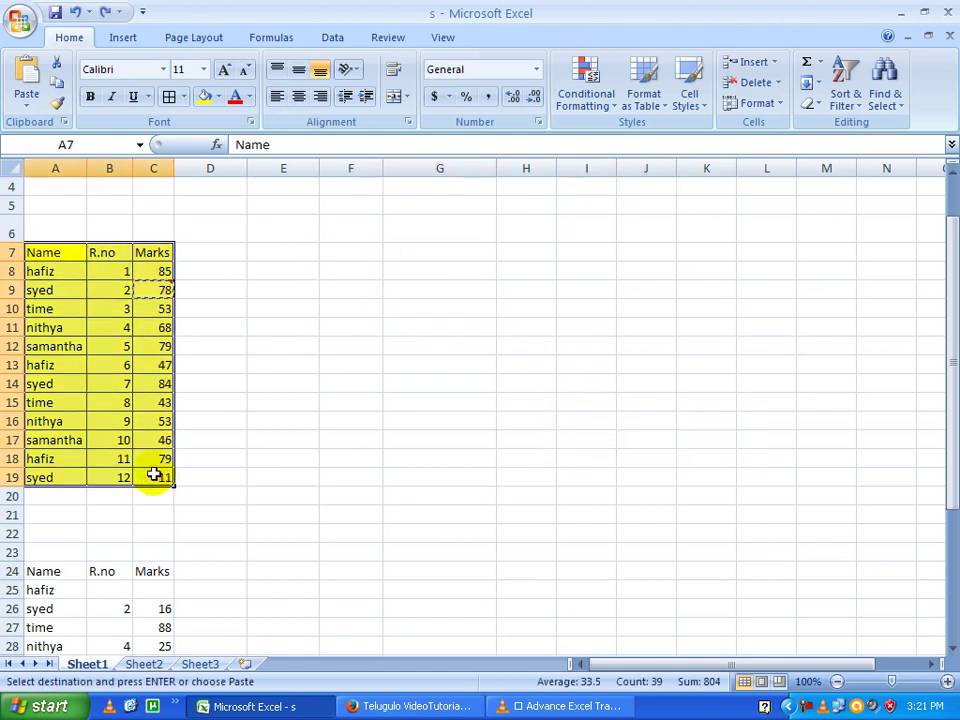
right_click(506, 249)
click(553, 324)
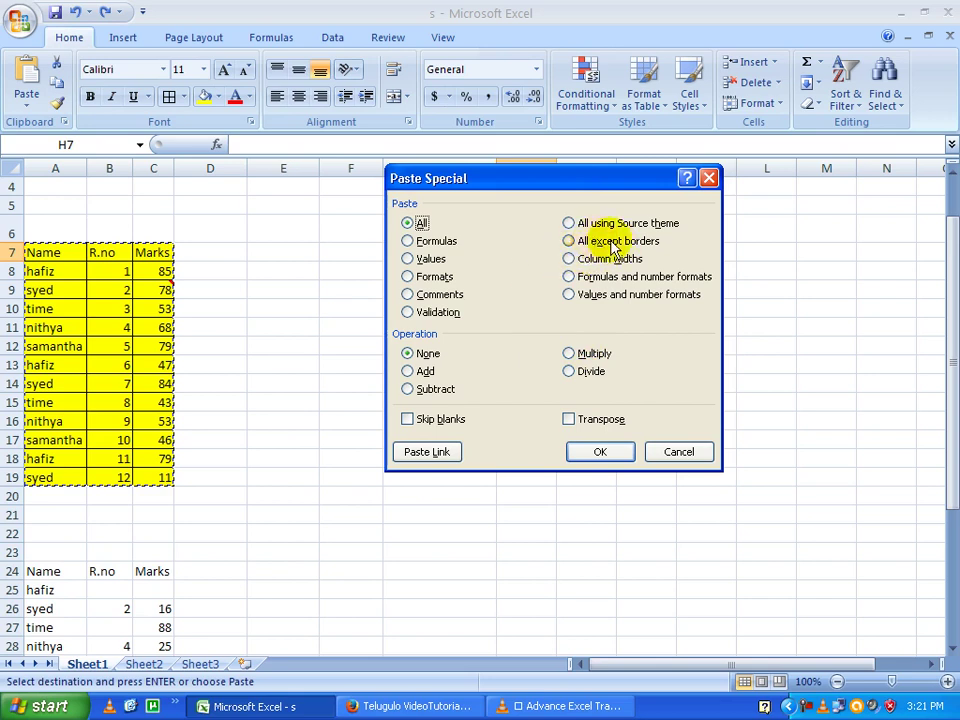
click(579, 247)
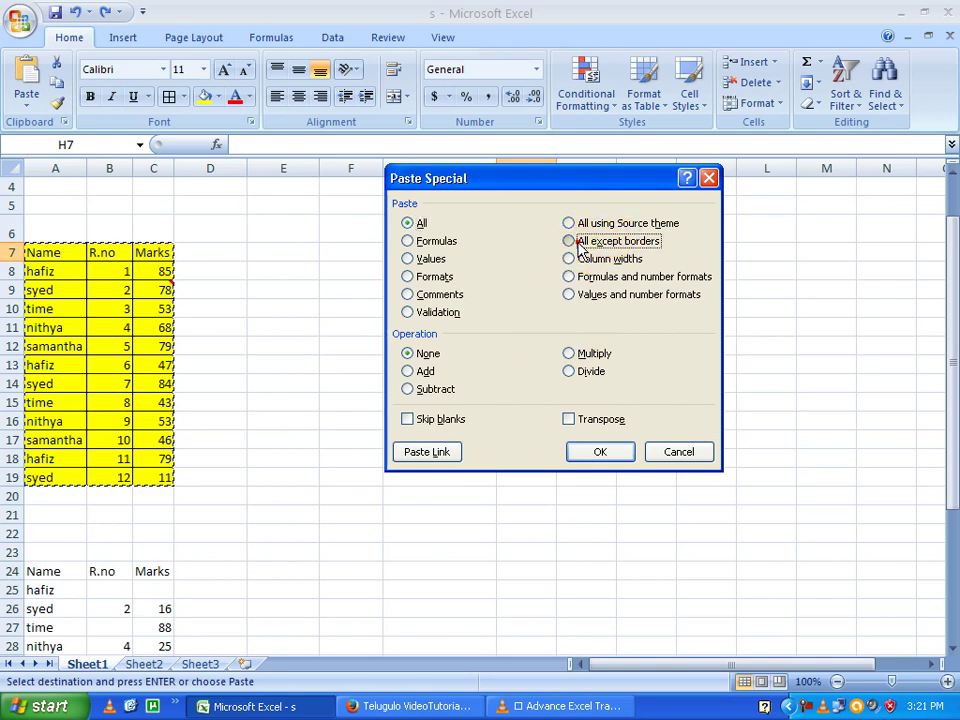
click(600, 452)
click(587, 363)
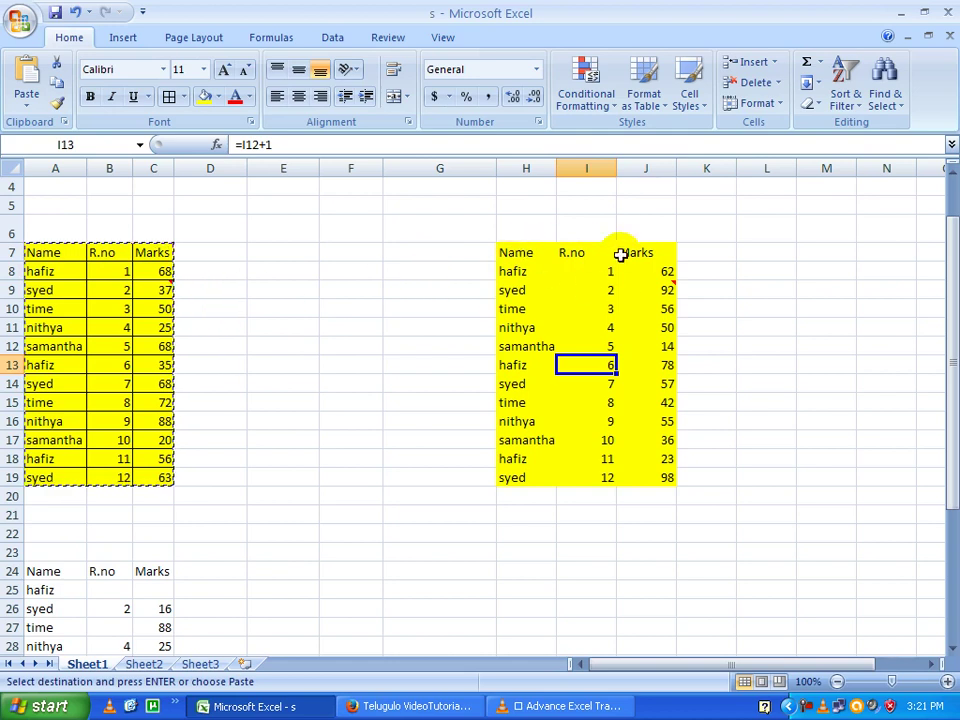
click(105, 289)
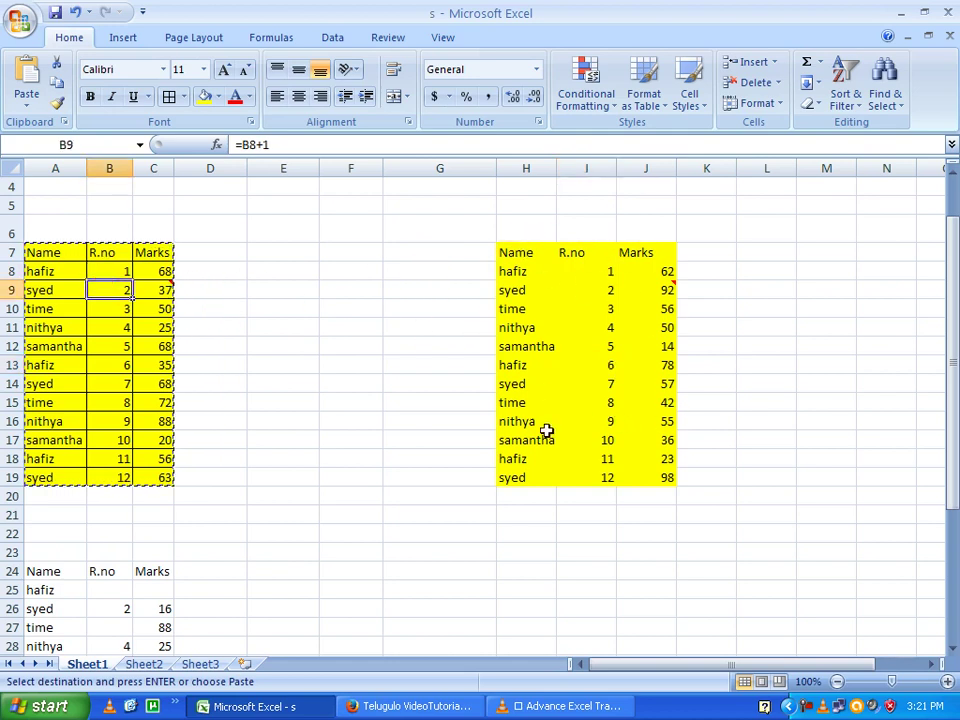
Open Paste Special at empty cell H22 and cancel it without pasting
scroll(540, 430, down, 2)
click(522, 408)
right_click(522, 408)
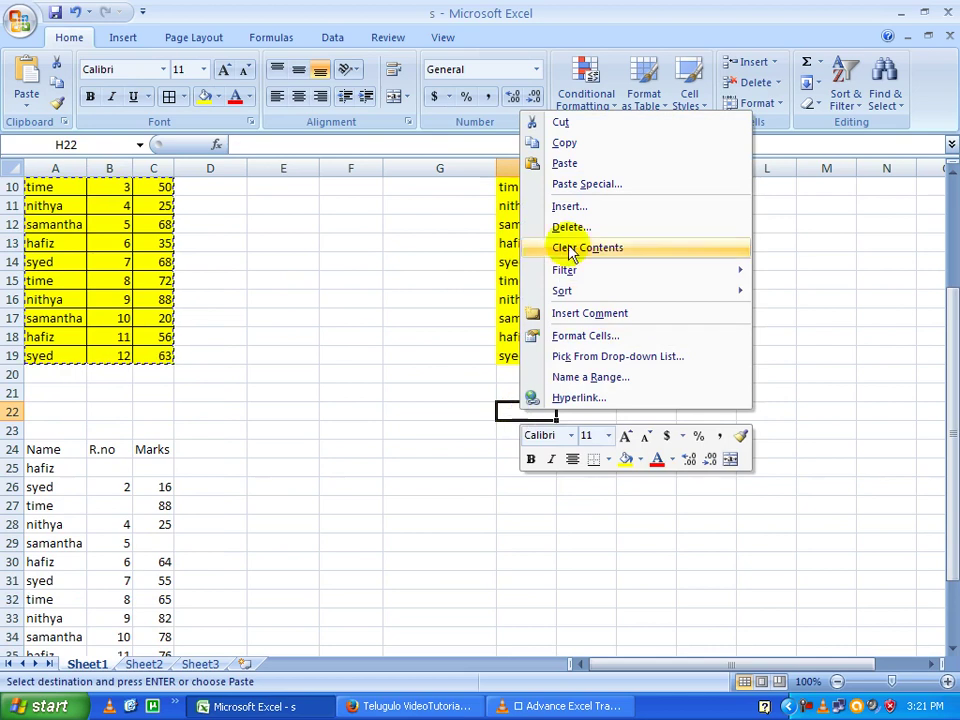
click(575, 184)
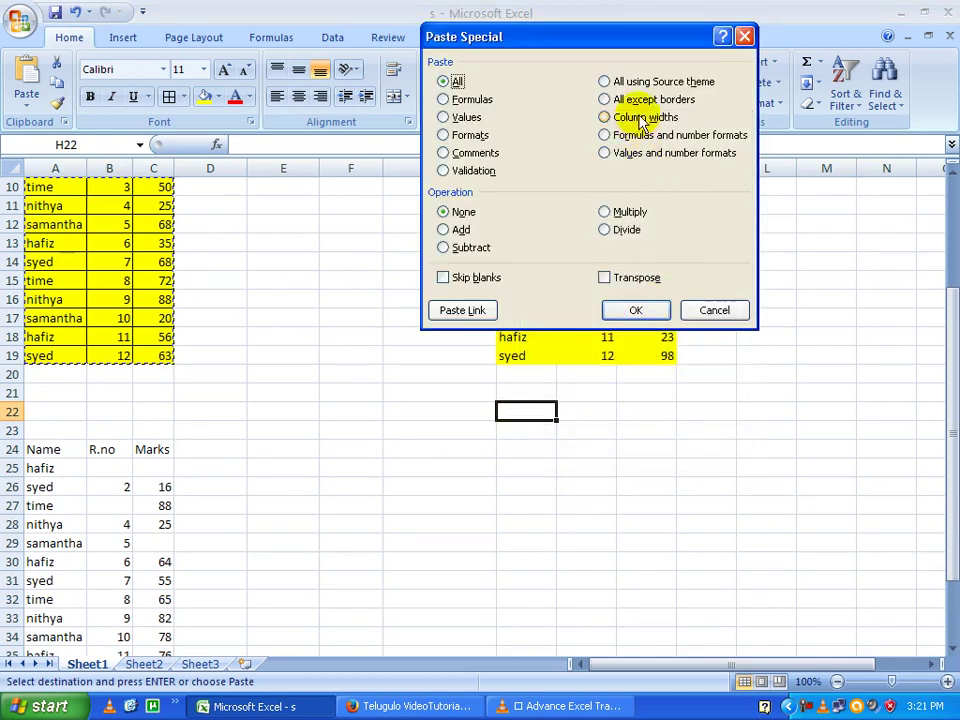
click(716, 311)
scroll(450, 400, up, 1)
scroll(300, 390, up, 2)
scroll(250, 372, down, 1)
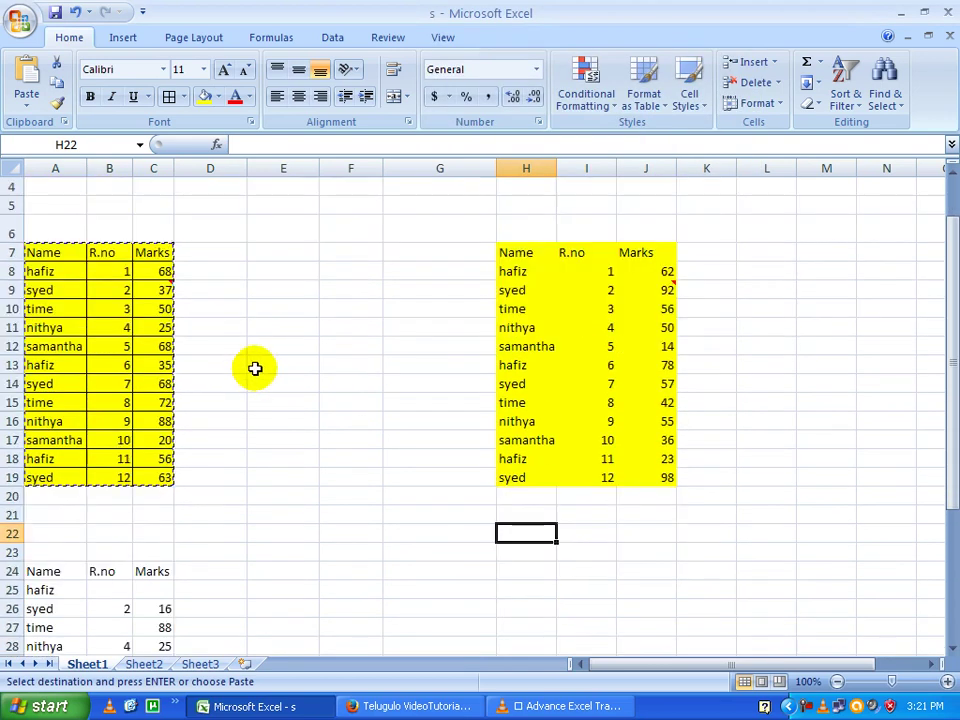
Clear the pending copy, widen column A so names fit, and select table A7:C19
click(285, 362)
key(Left)
key(Left)
key(Left)
key(Down)
key(Down)
key(Down)
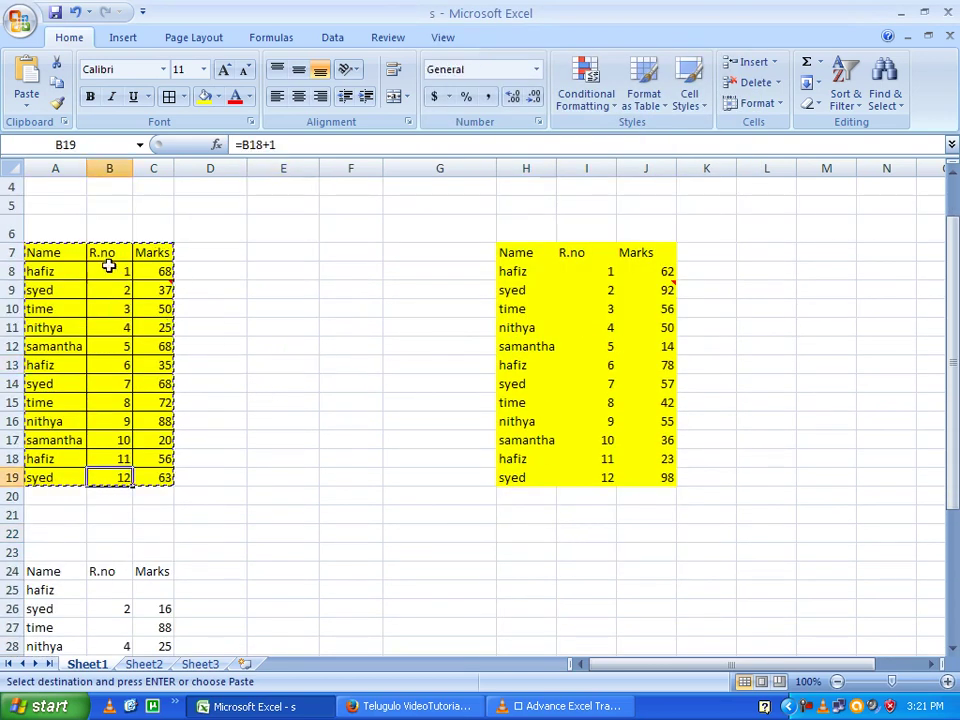
click(103, 264)
click(193, 283)
key(Delete)
scroll(150, 288, up, 1)
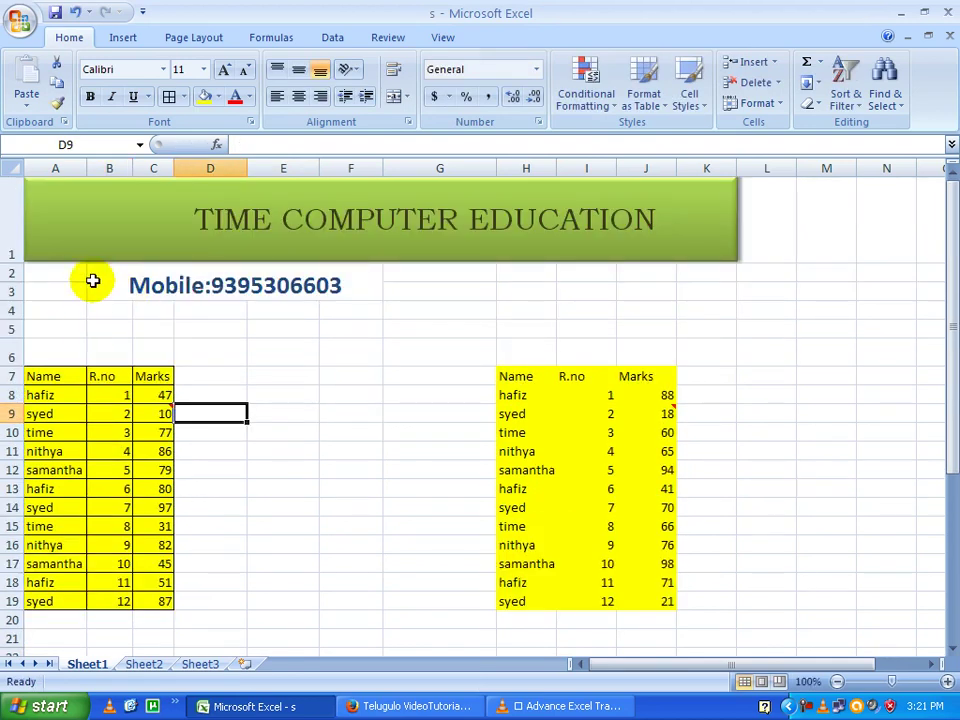
drag(82, 170, 246, 167)
mouse_move(66, 377)
mouse_down()
mouse_move(222, 580)
mouse_move(228, 603)
mouse_up()
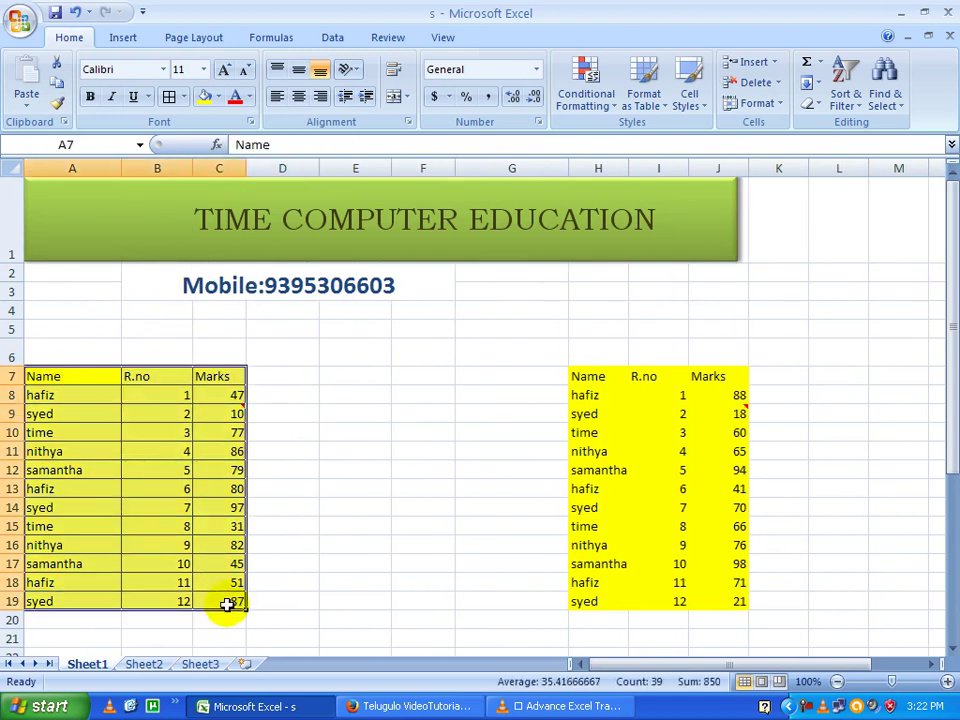
Copy the student table and Paste Special it with All contents into Sheet2 at A4
key(ctrl+c)
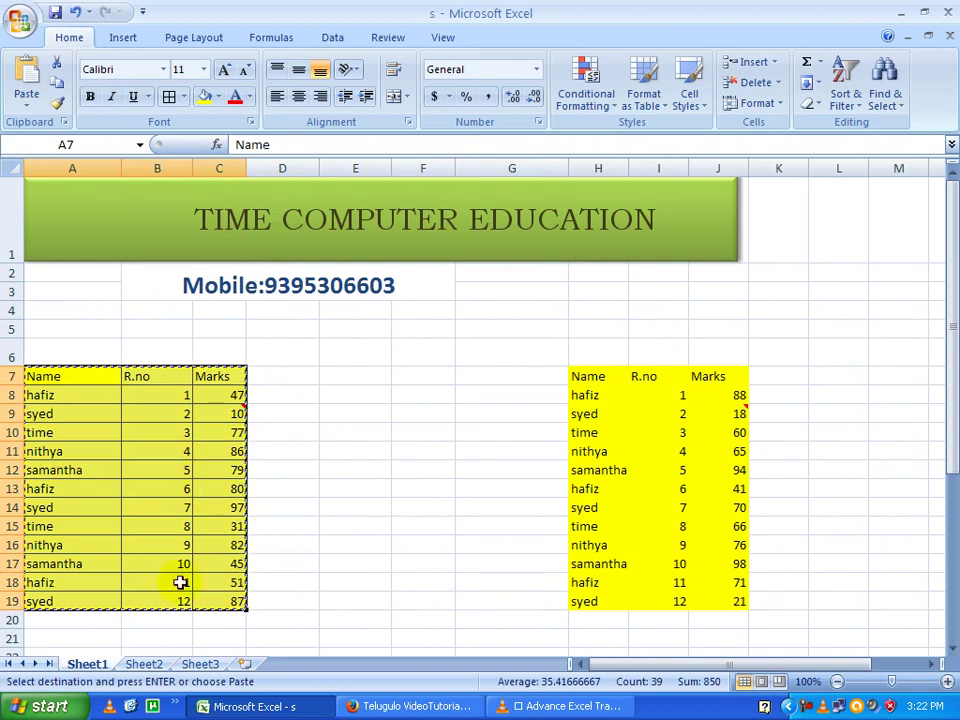
scroll(489, 461, down, 1)
scroll(393, 443, down, 1)
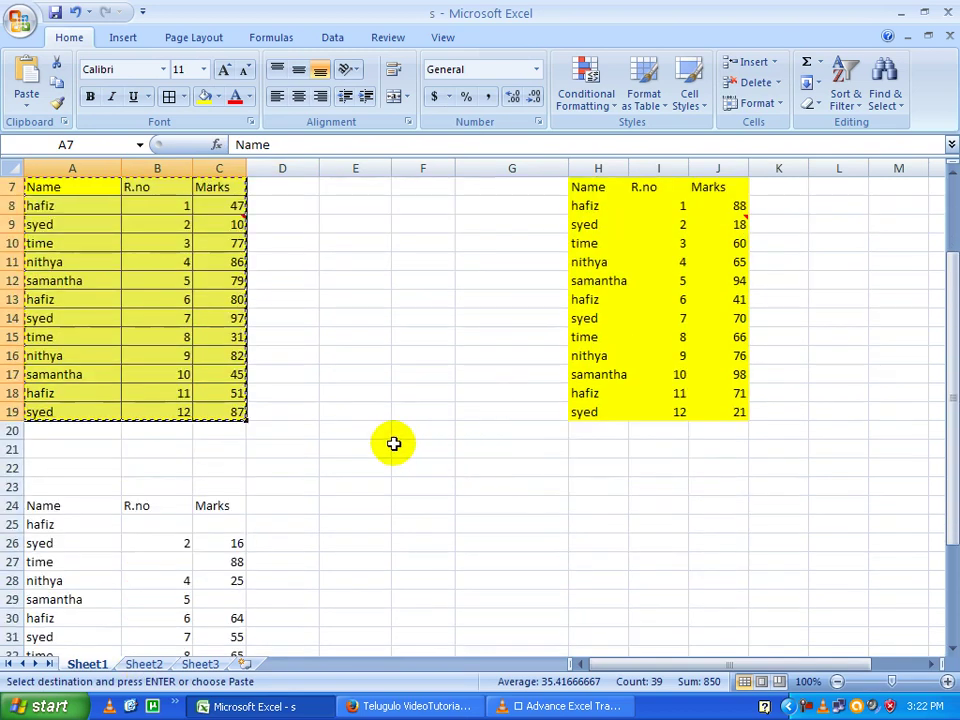
click(150, 664)
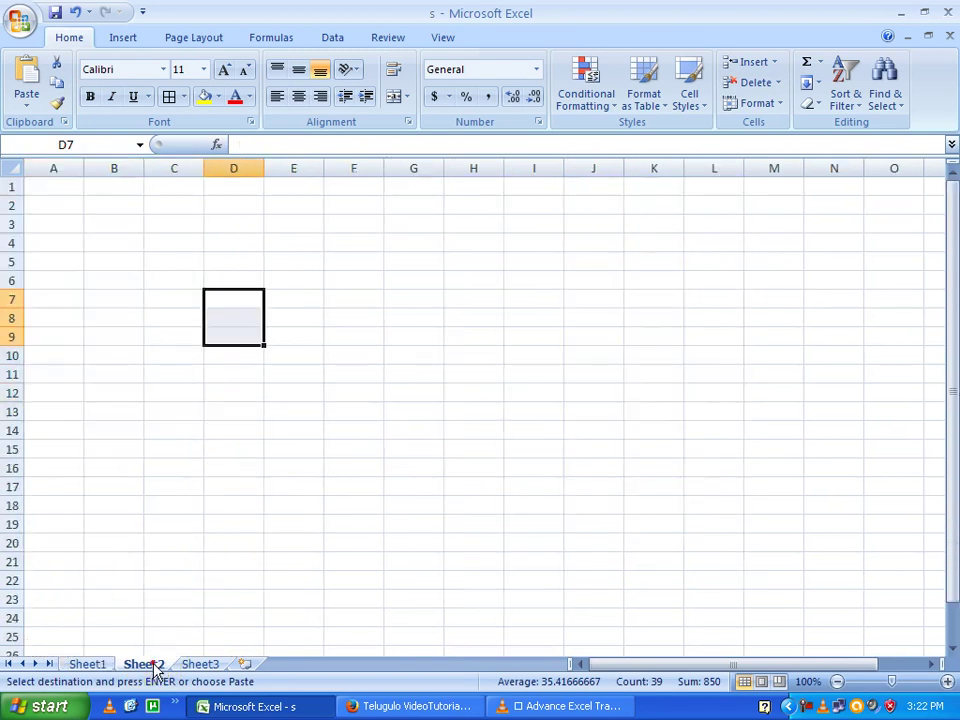
click(120, 300)
click(68, 258)
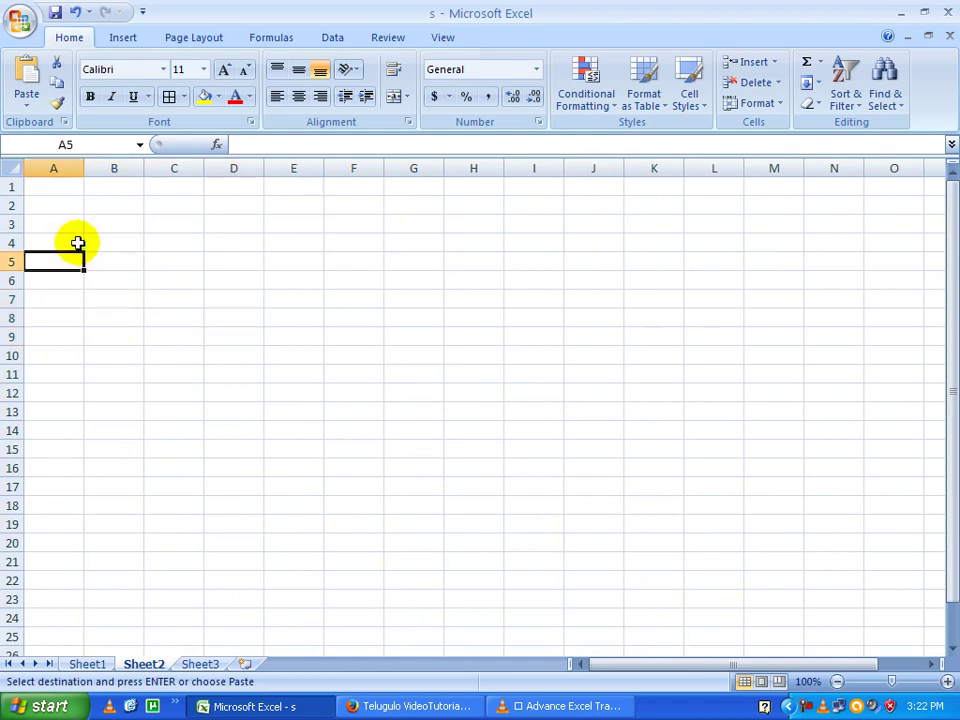
right_click(78, 244)
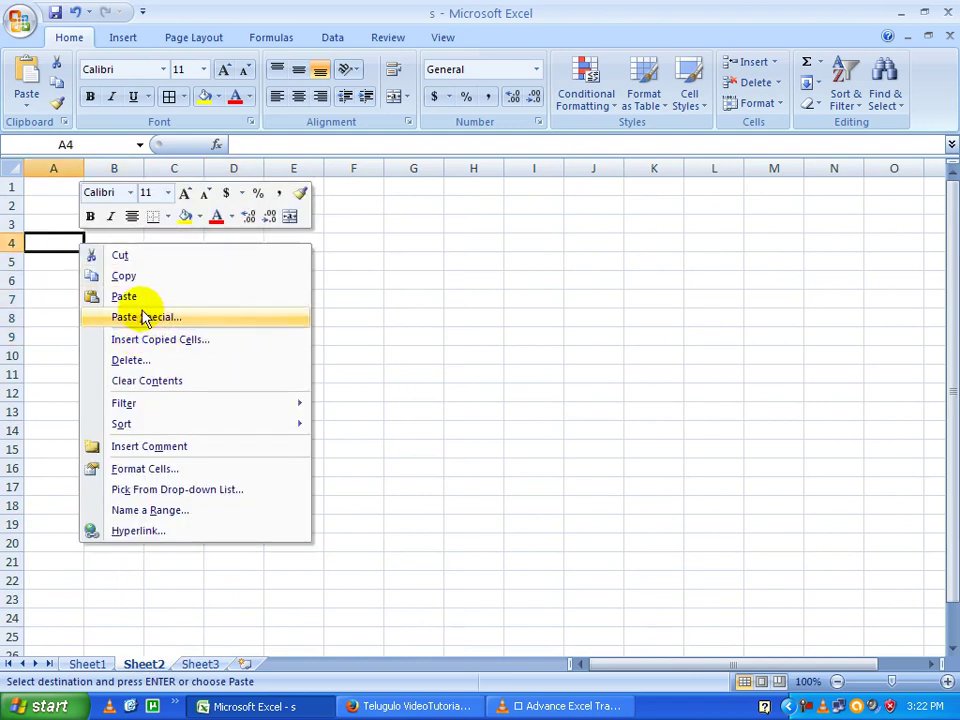
click(145, 320)
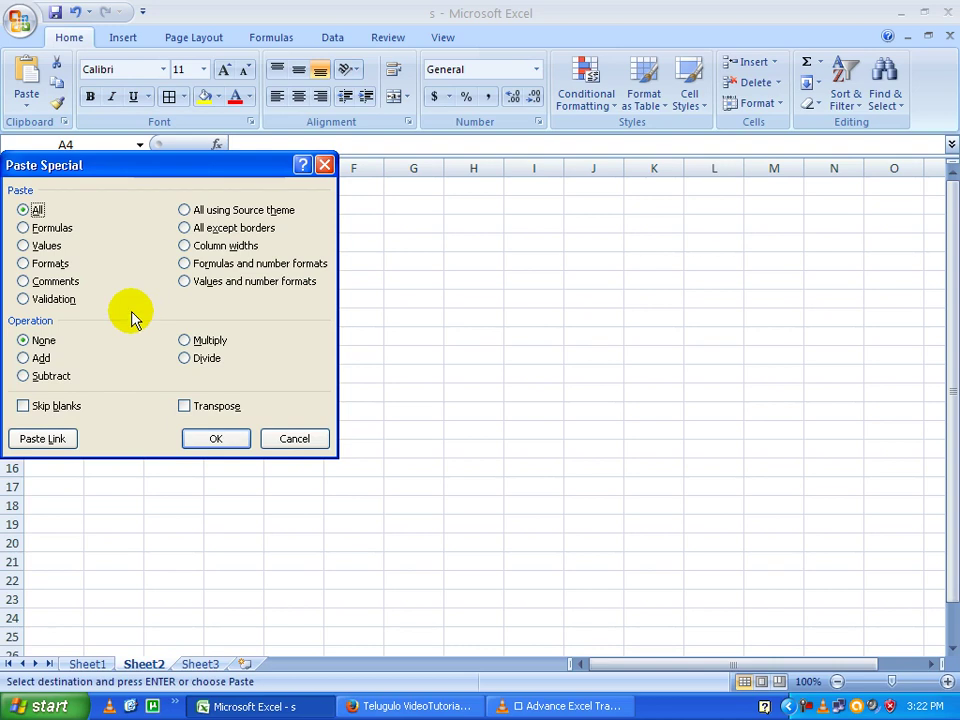
click(207, 438)
Check the pasted roll-number formula and name cells, then go back to Sheet1
click(103, 344)
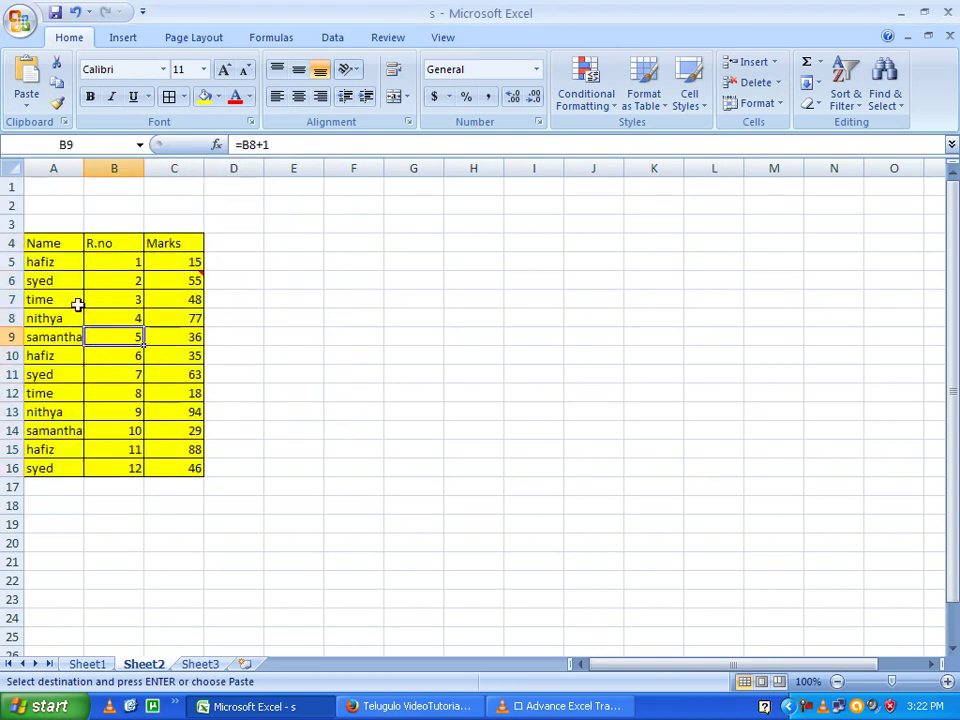
click(77, 304)
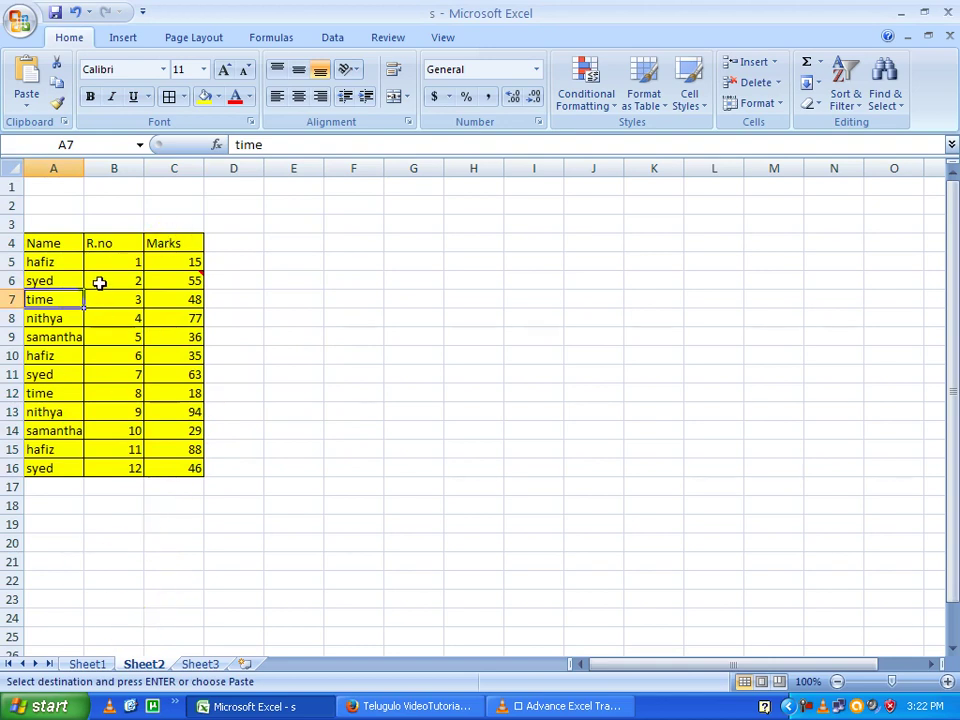
click(63, 257)
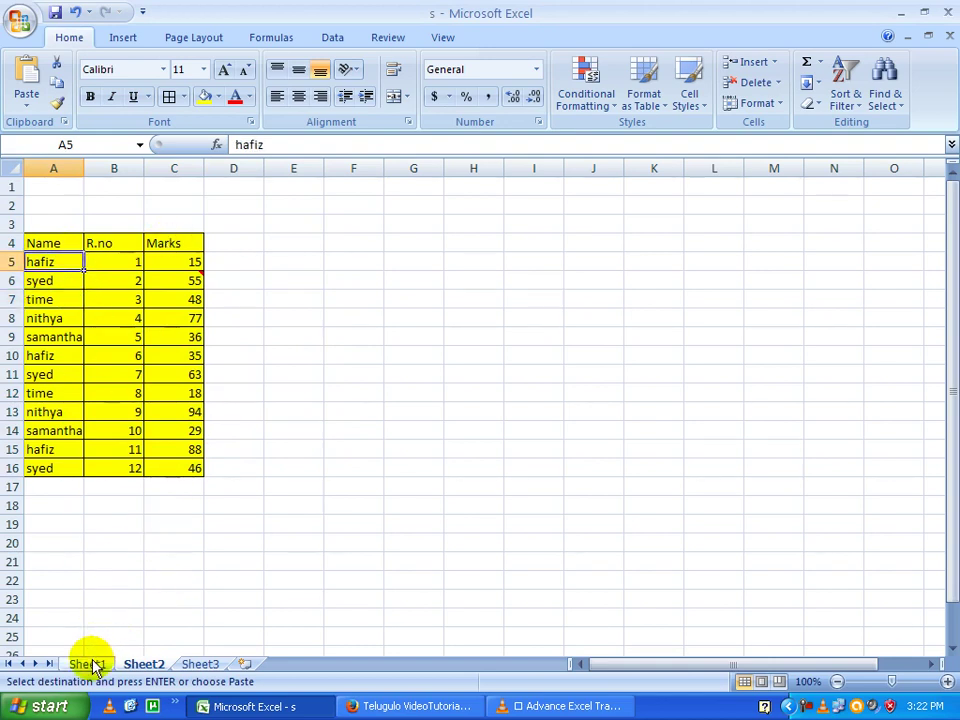
click(92, 664)
click(100, 285)
scroll(118, 306, up, 1)
scroll(111, 386, up, 1)
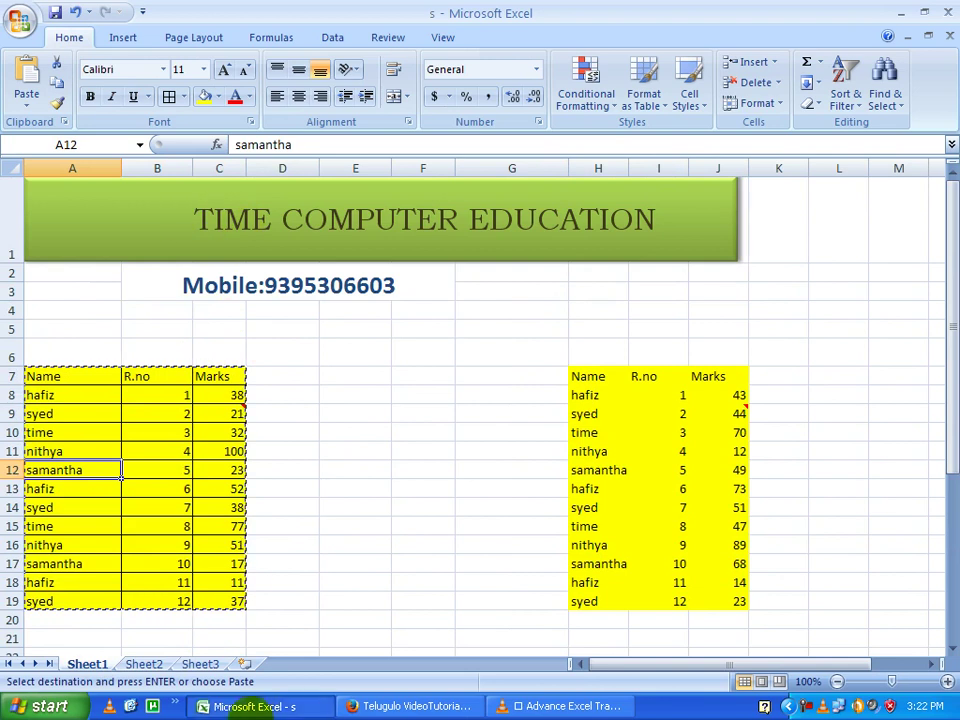
On Sheet2, widen columns A and B of the pasted table, then undo those changes
click(143, 664)
drag(84, 168, 106, 170)
drag(164, 169, 177, 170)
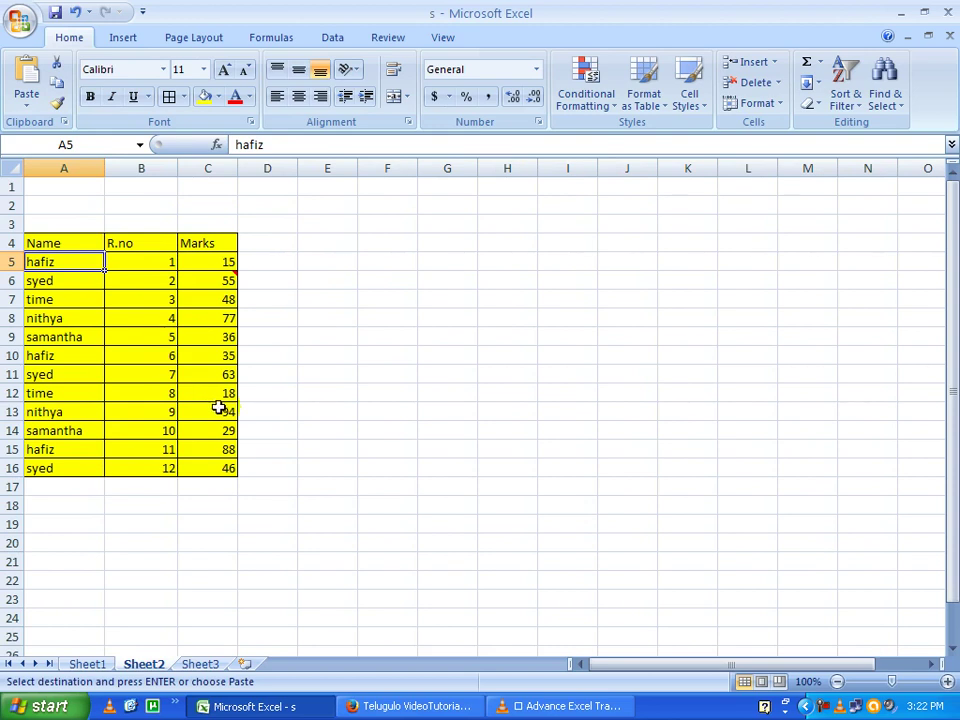
key(ctrl+z)
key(ctrl+z)
key(ctrl+z)
Paste only the copied table's column widths at A3, then undo that paste
click(267, 394)
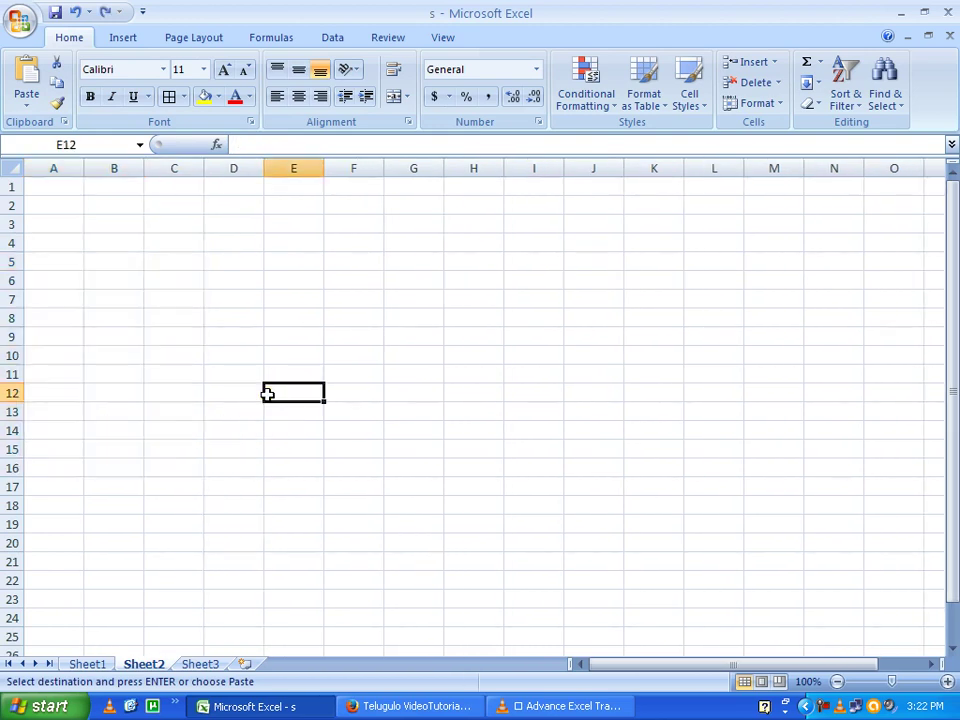
click(67, 228)
right_click(67, 228)
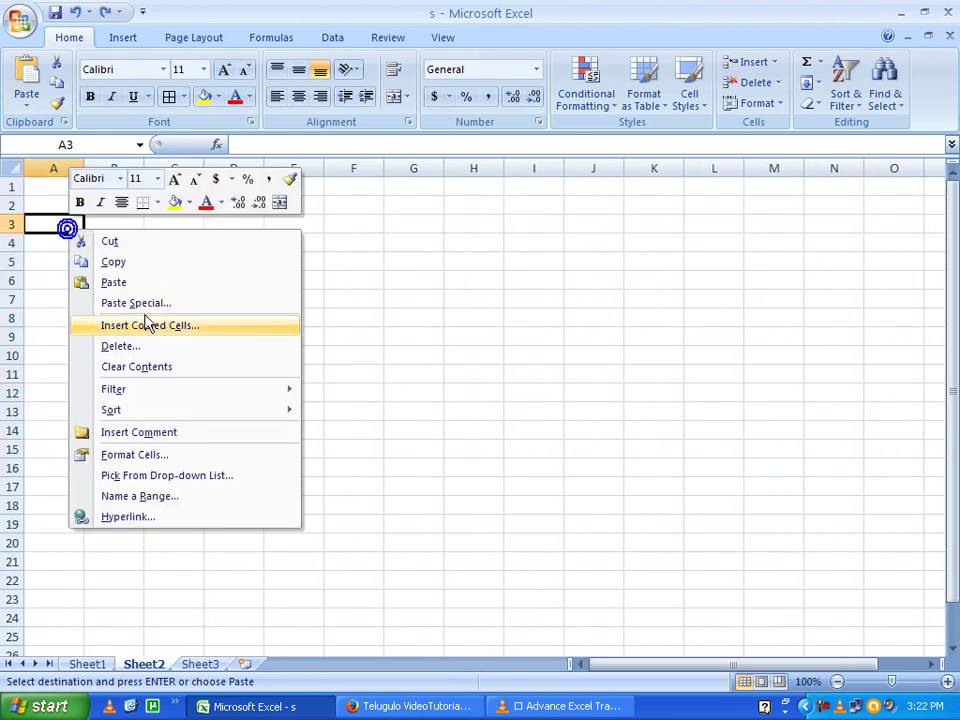
click(152, 303)
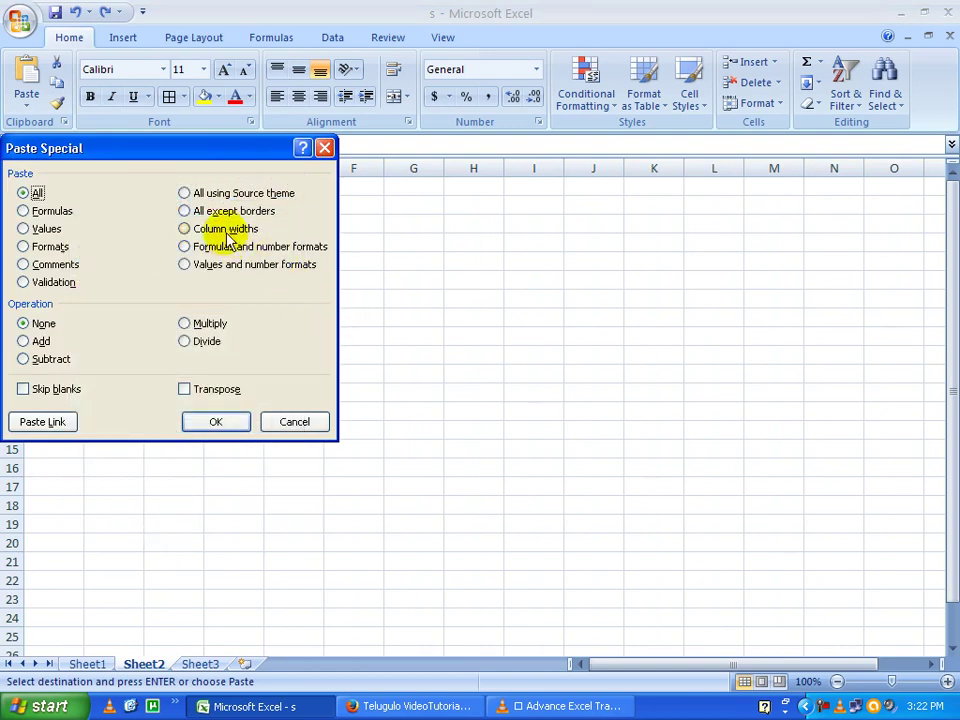
click(232, 421)
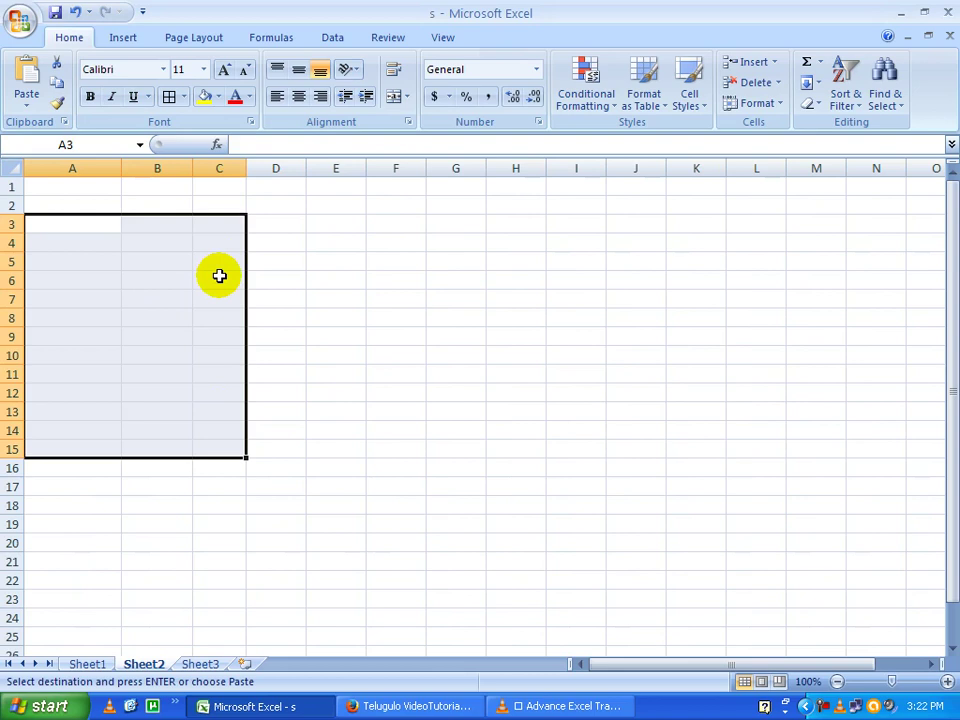
click(179, 303)
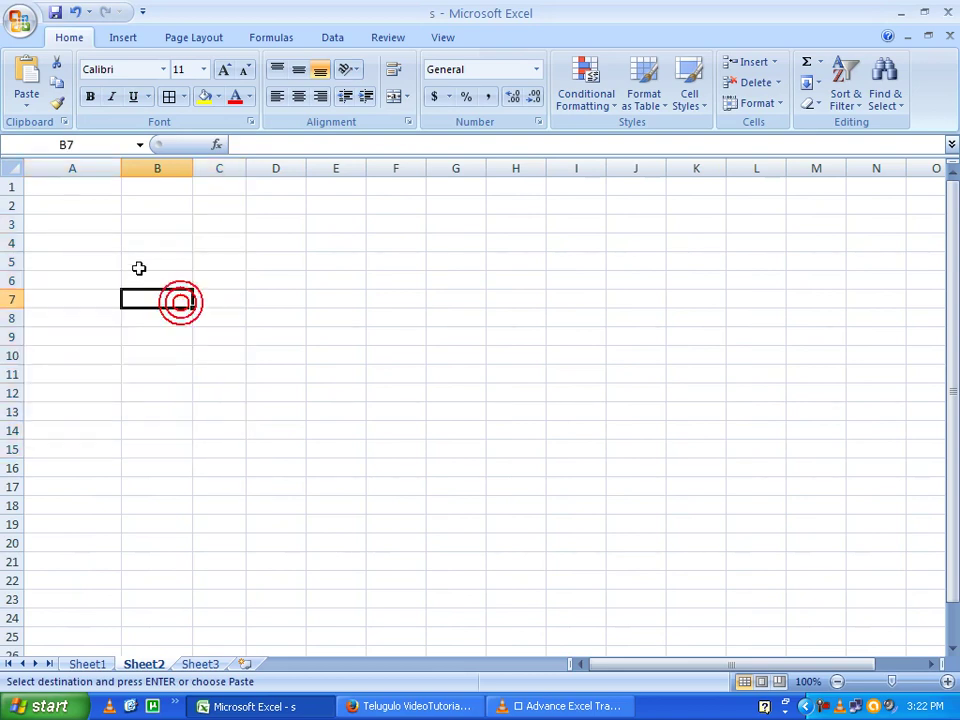
click(85, 247)
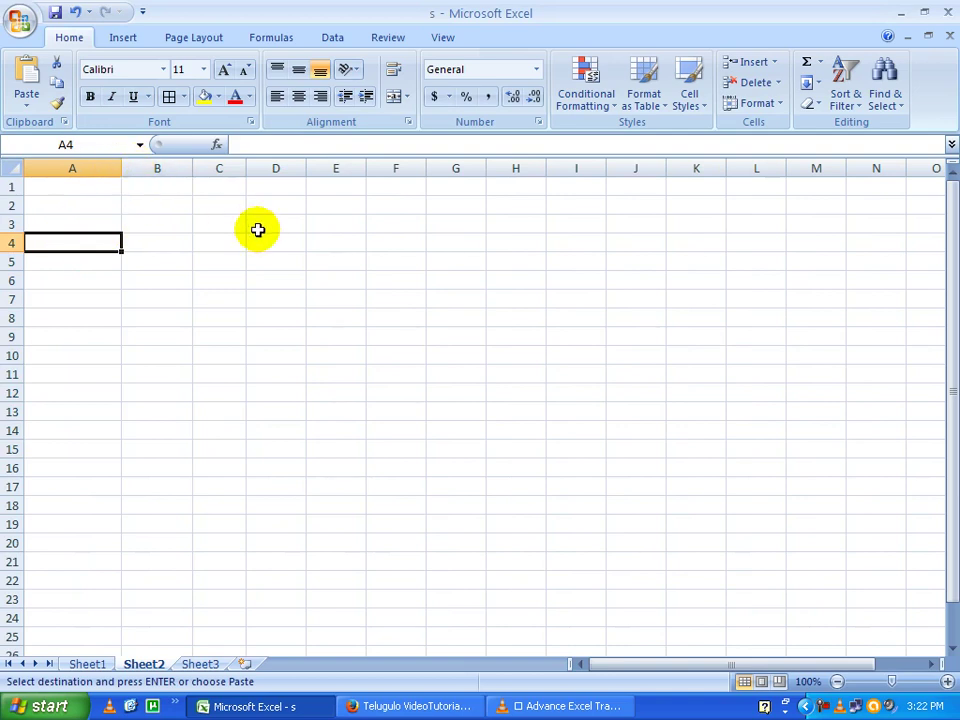
key(ctrl+z)
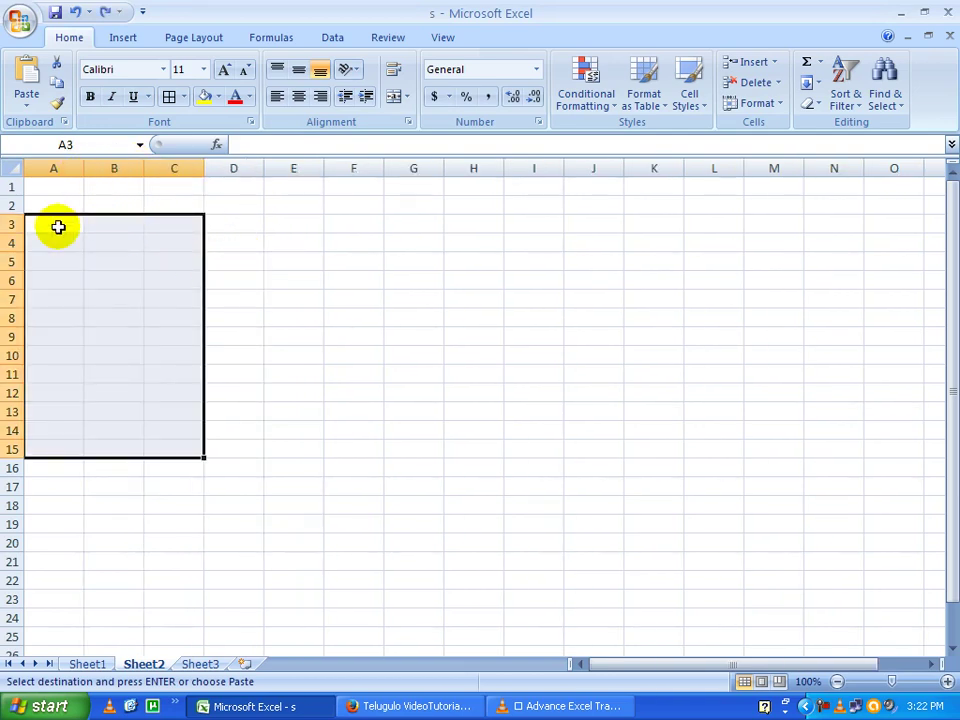
Paste column widths at A3, re-paste the yellow table into A3:C15, then return to Sheet1
right_click(58, 224)
click(105, 299)
click(200, 228)
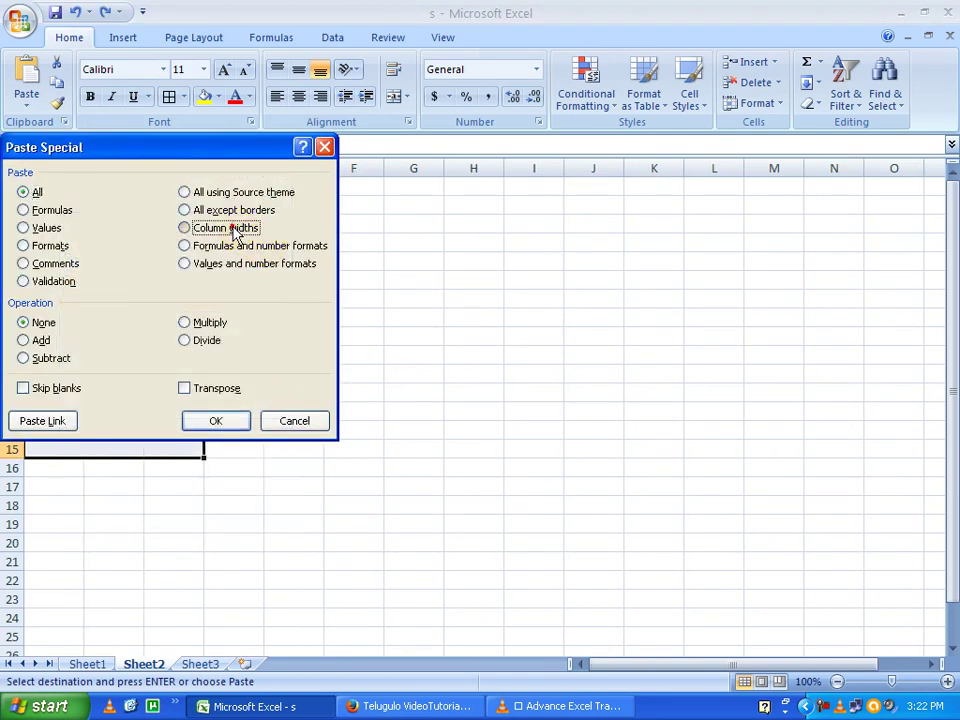
click(217, 420)
click(63, 236)
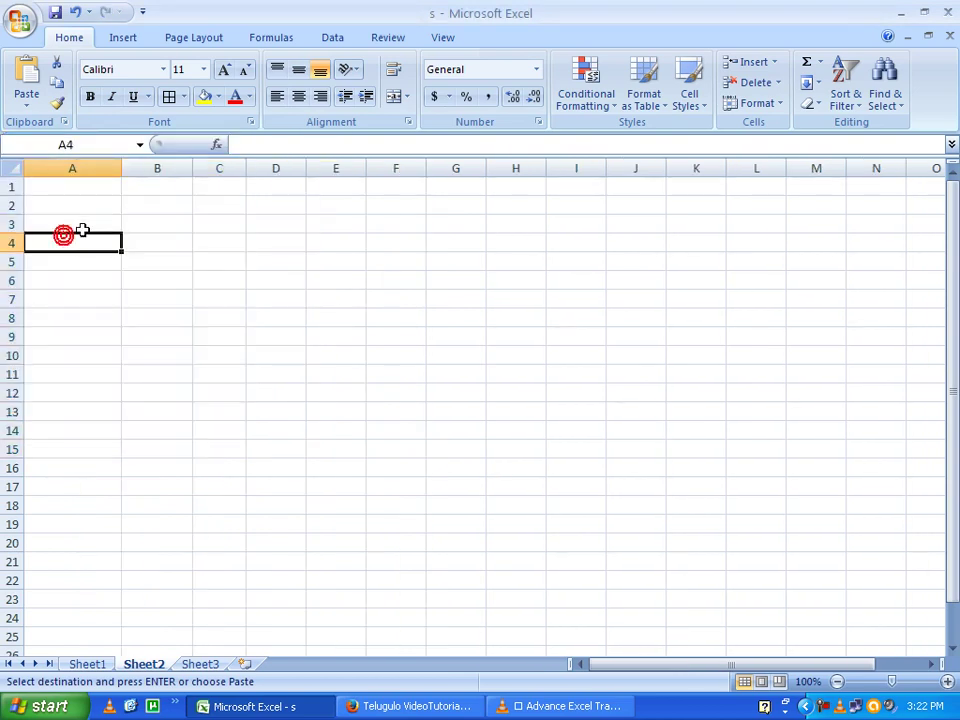
click(75, 229)
right_click(89, 228)
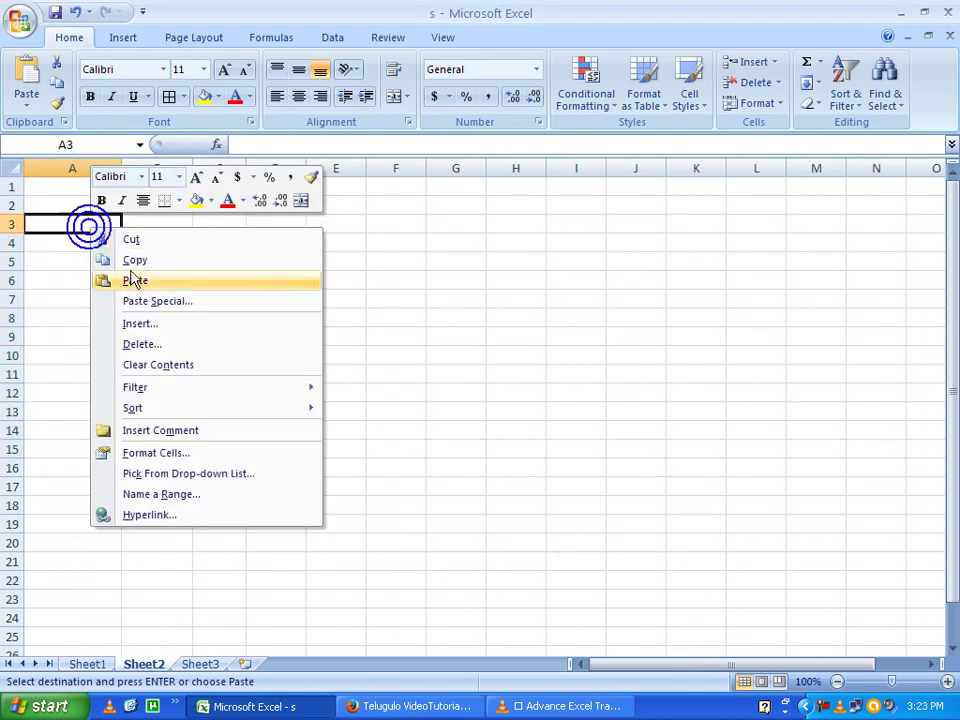
click(146, 300)
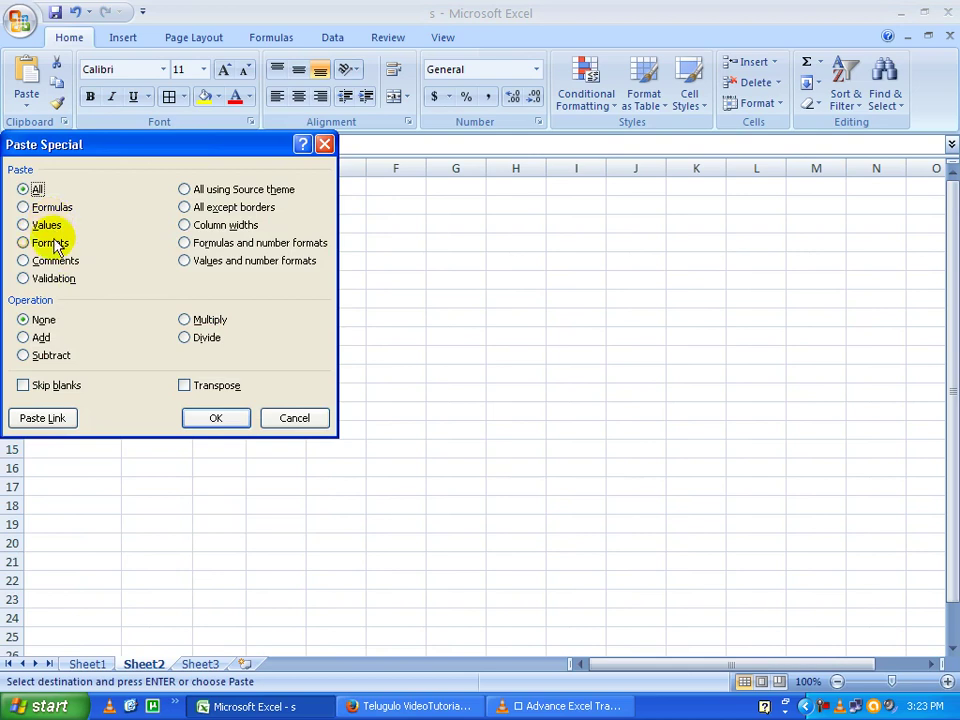
click(216, 418)
click(150, 316)
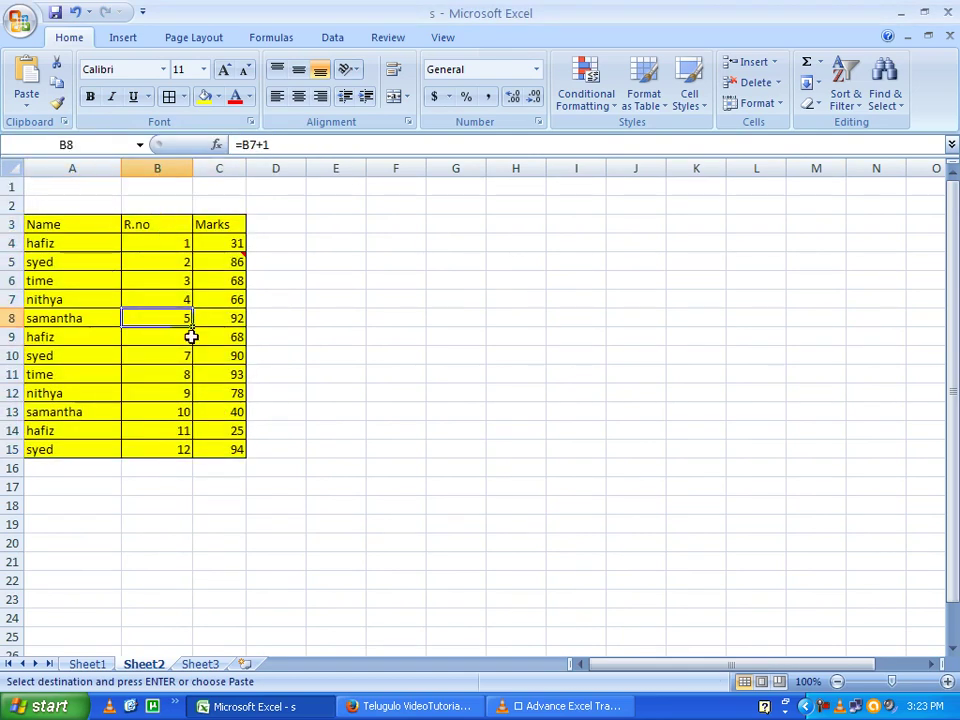
click(88, 664)
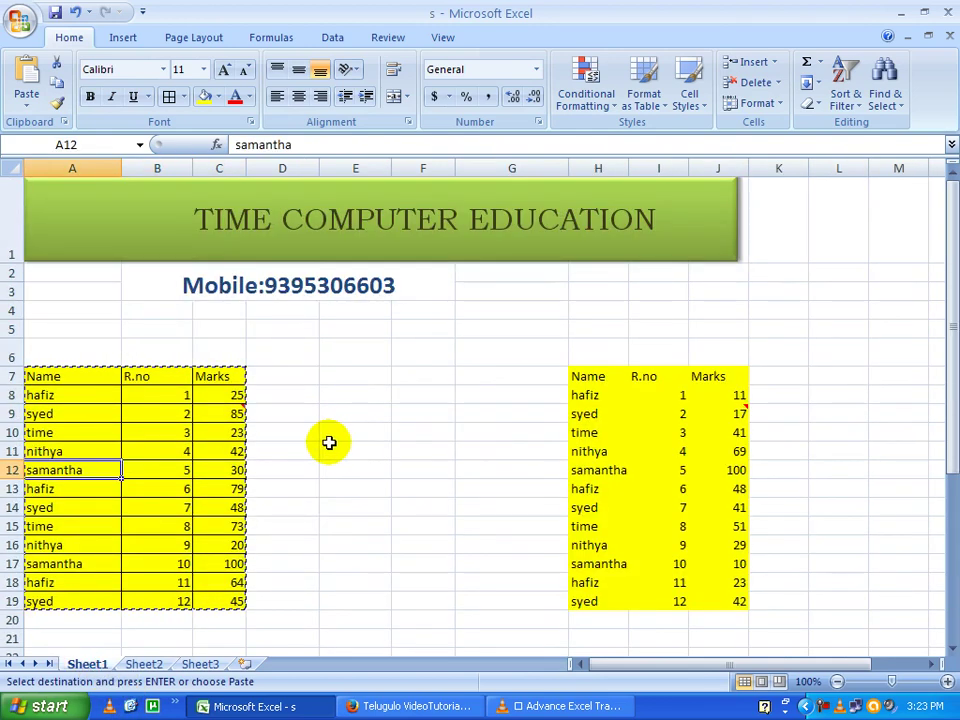
Clear the pending copy and click through empty cells beside the table
click(185, 412)
click(219, 413)
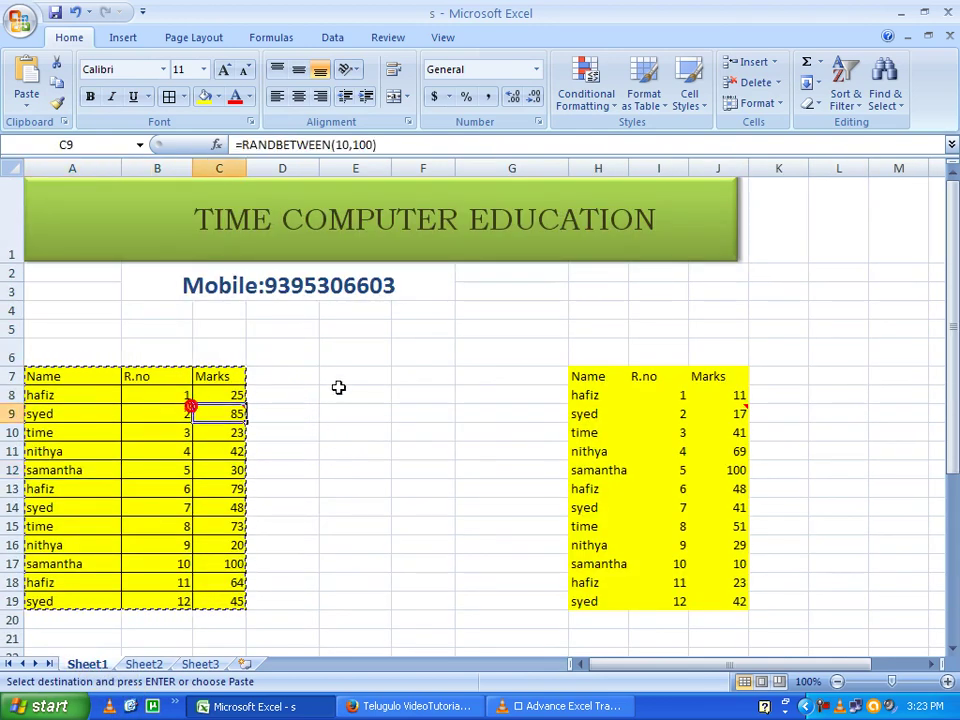
double_click(340, 378)
double_click(383, 376)
click(461, 377)
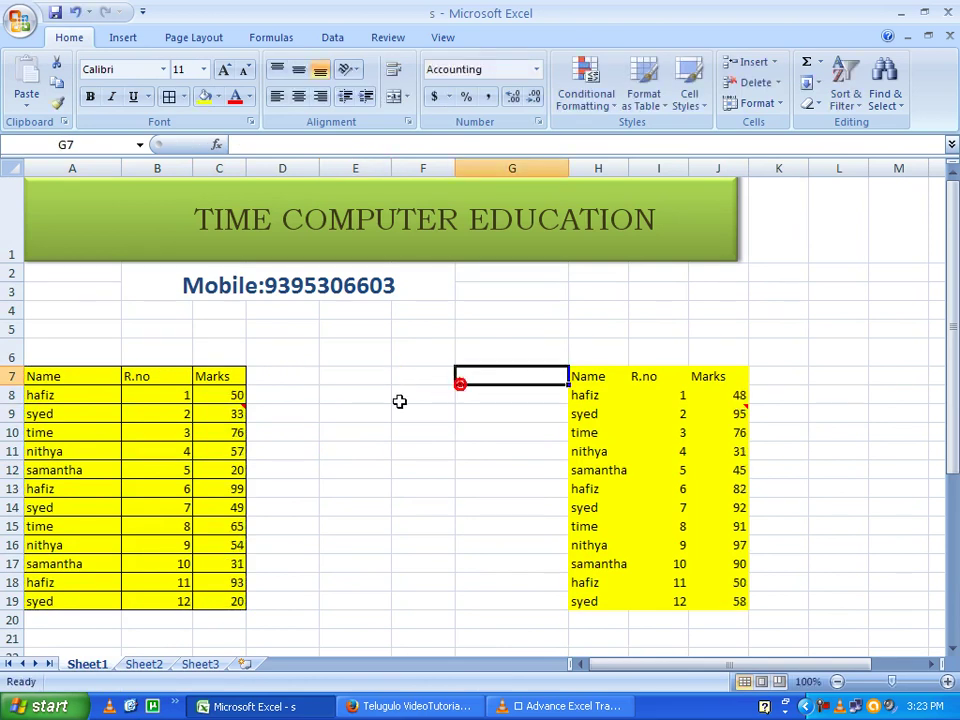
scroll(379, 298, down, 2)
click(379, 298)
scroll(373, 307, down, 2)
scroll(373, 307, up, 2)
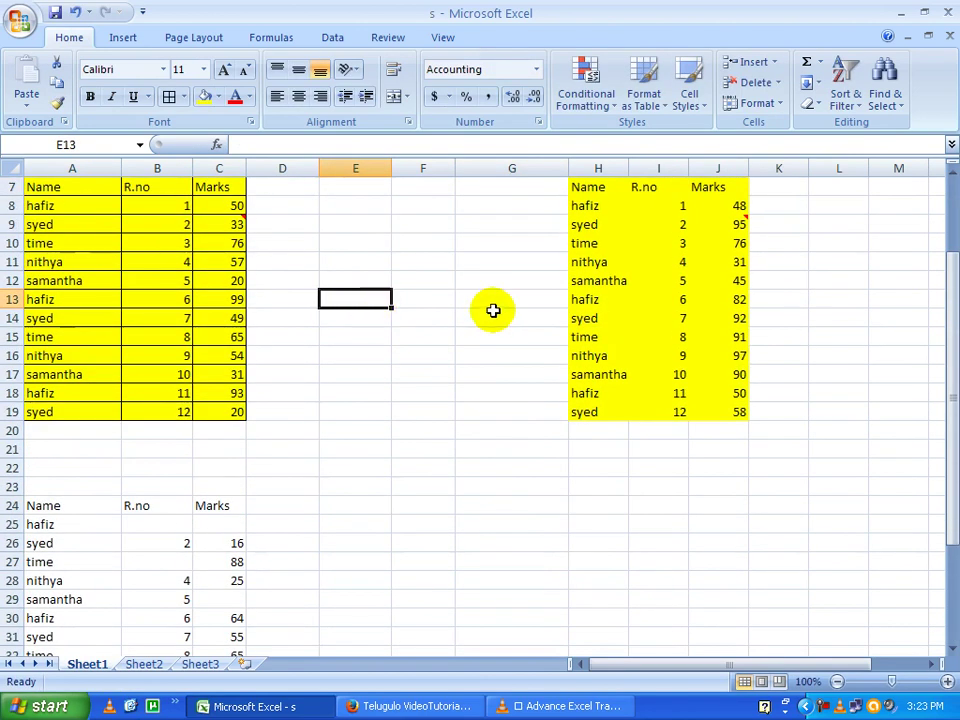
scroll(484, 313, up, 2)
Delete columns H to J holding the yellow table copy, then select cell F7
drag(590, 168, 718, 168)
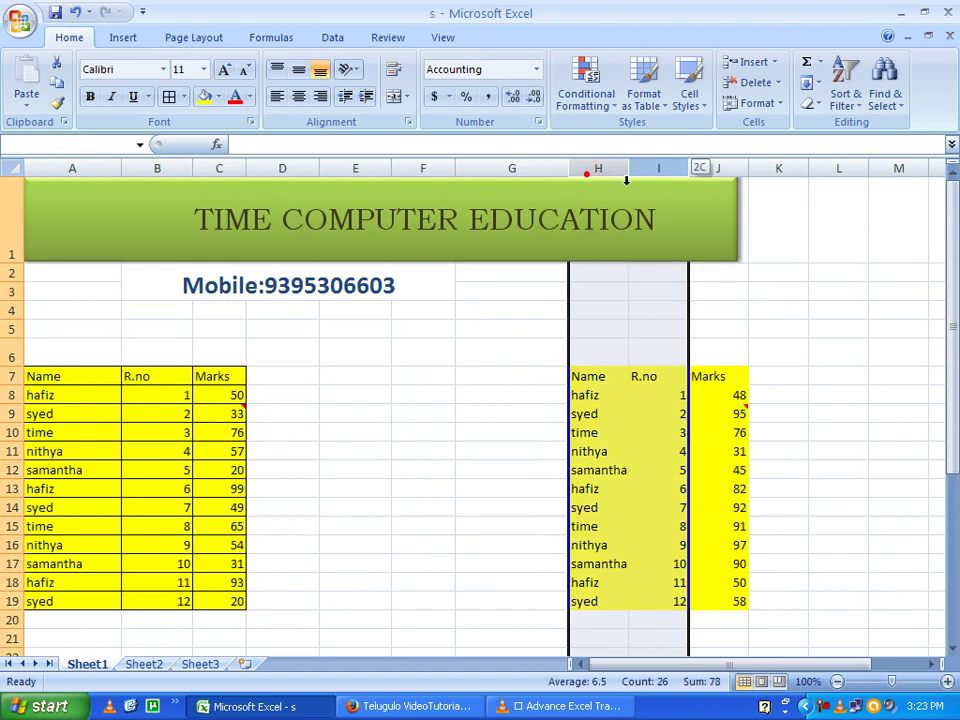
right_click(670, 163)
click(718, 280)
click(440, 360)
click(499, 372)
click(409, 376)
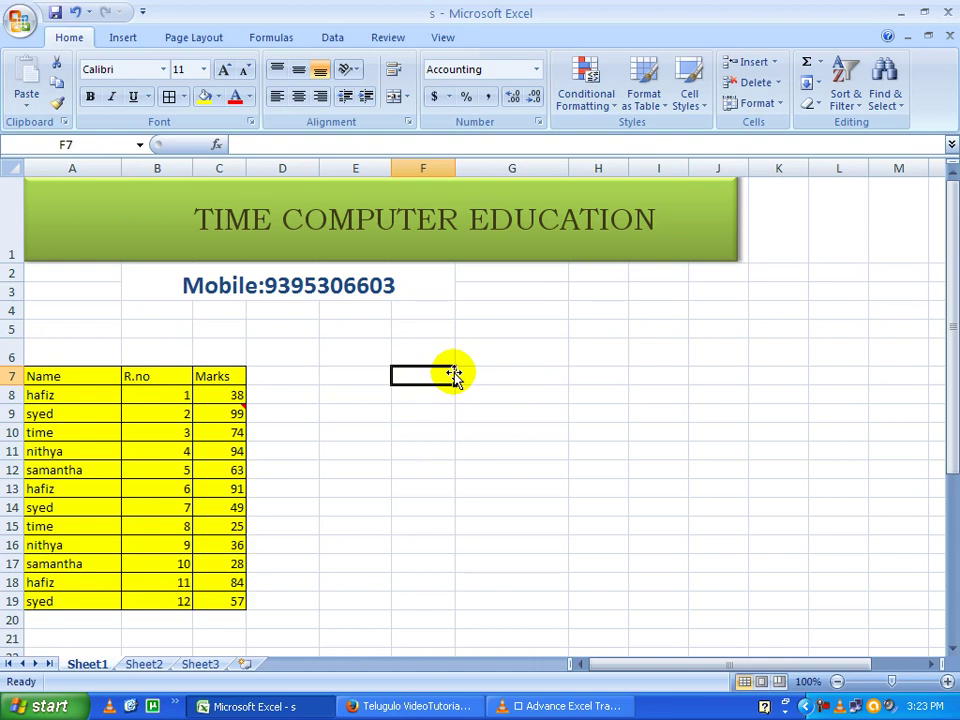
Enter 1-jan-2014 in F7 and confirm it shows as 1-Jan-14
text(1-jan-20)
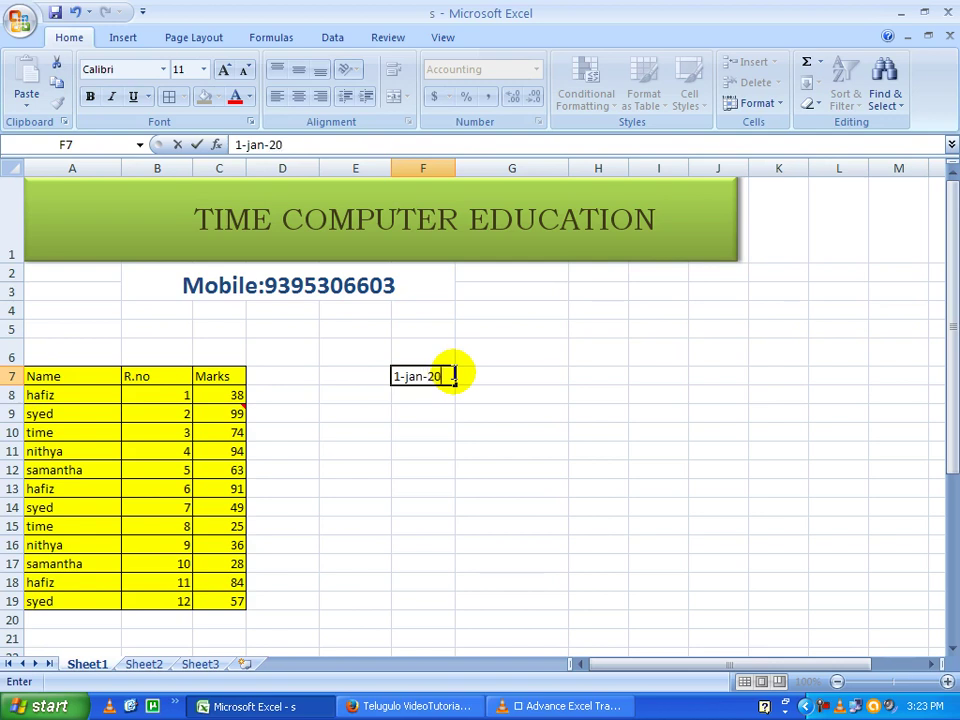
text(5)
key(Return)
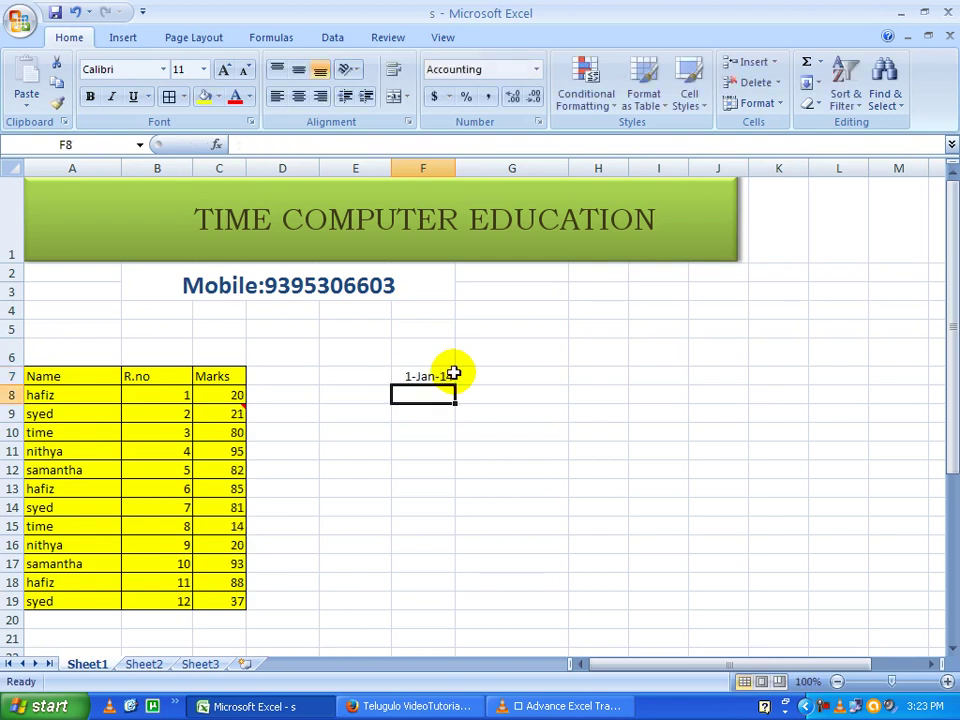
click(440, 377)
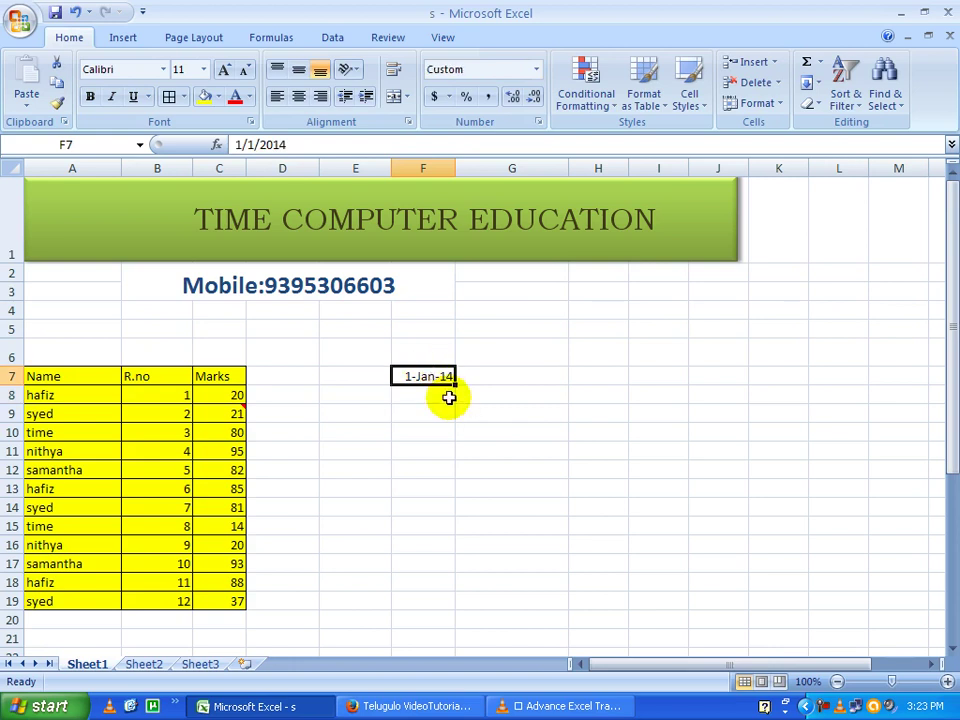
click(447, 396)
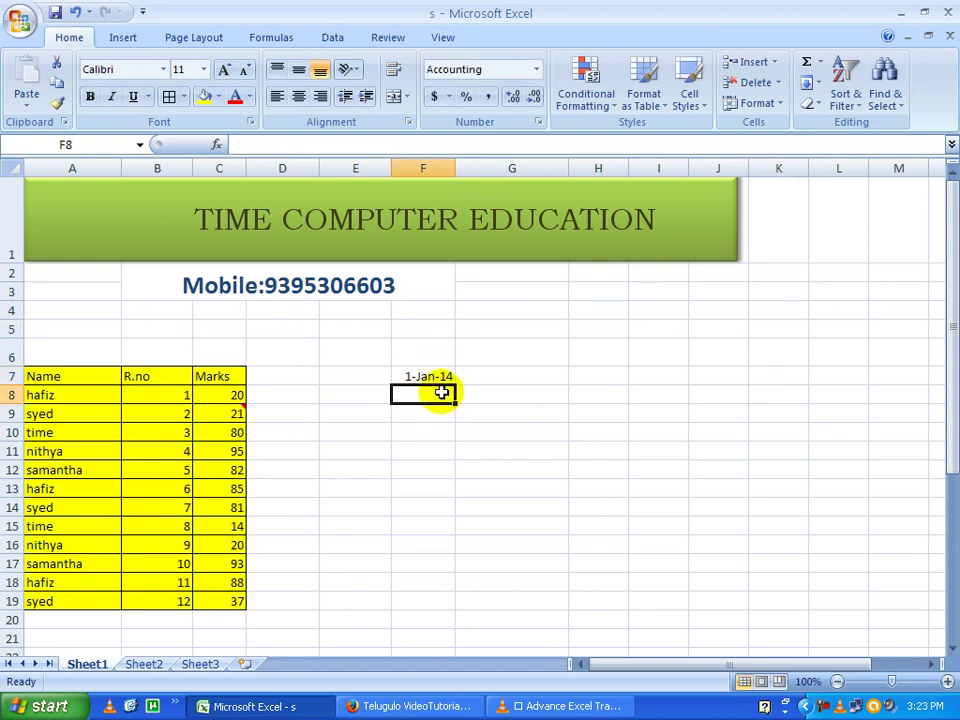
Enter =F7+2 in F8 and fill the F7:F8 date pattern down to F19
text(=)
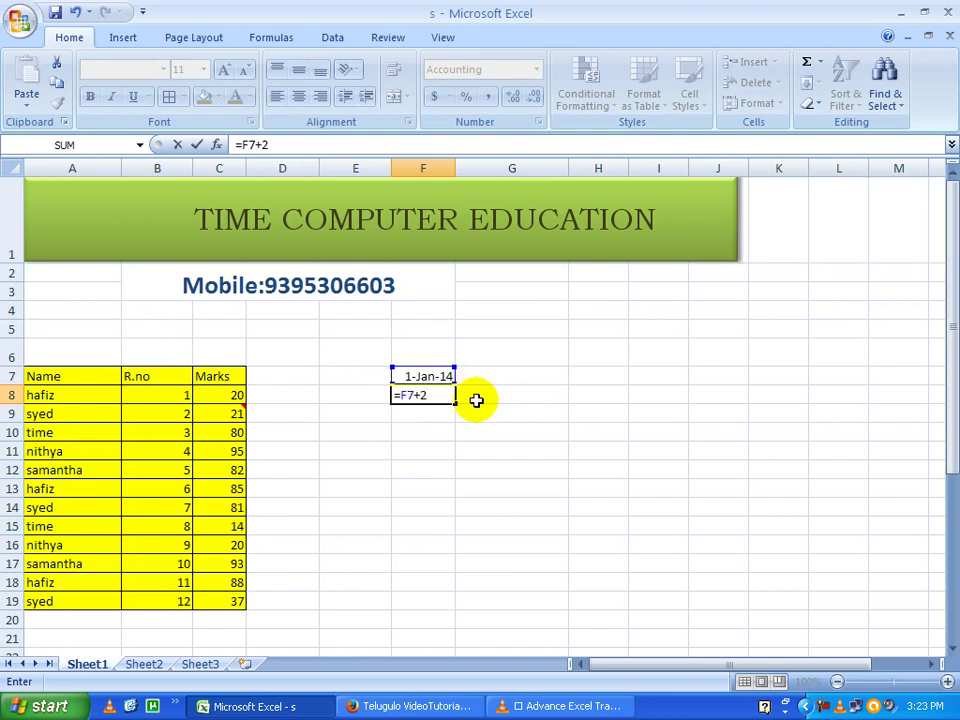
key(Return)
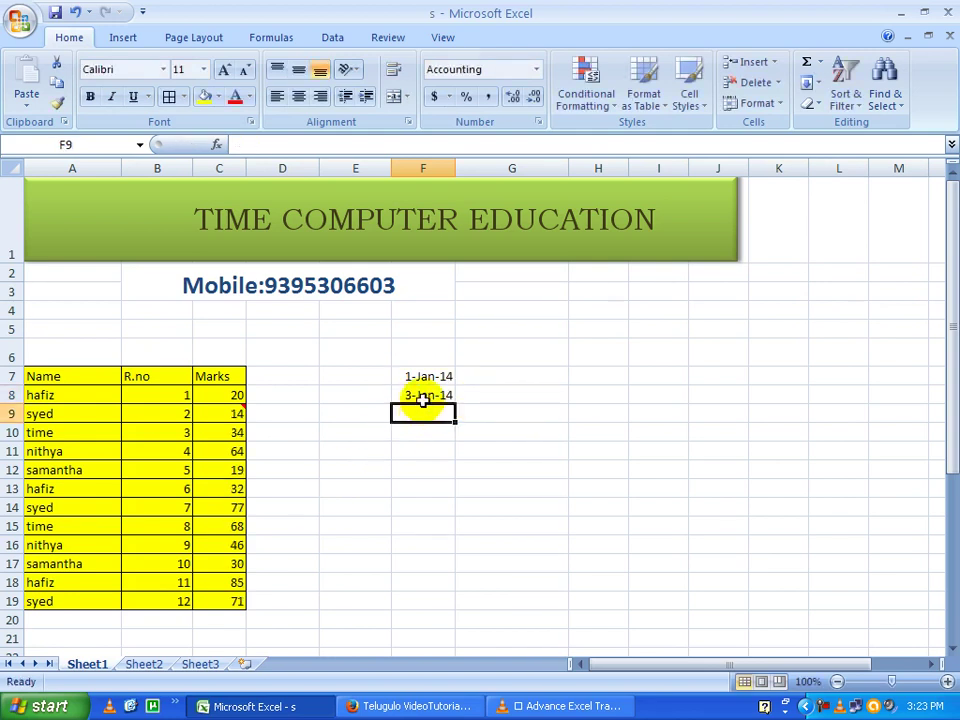
click(427, 398)
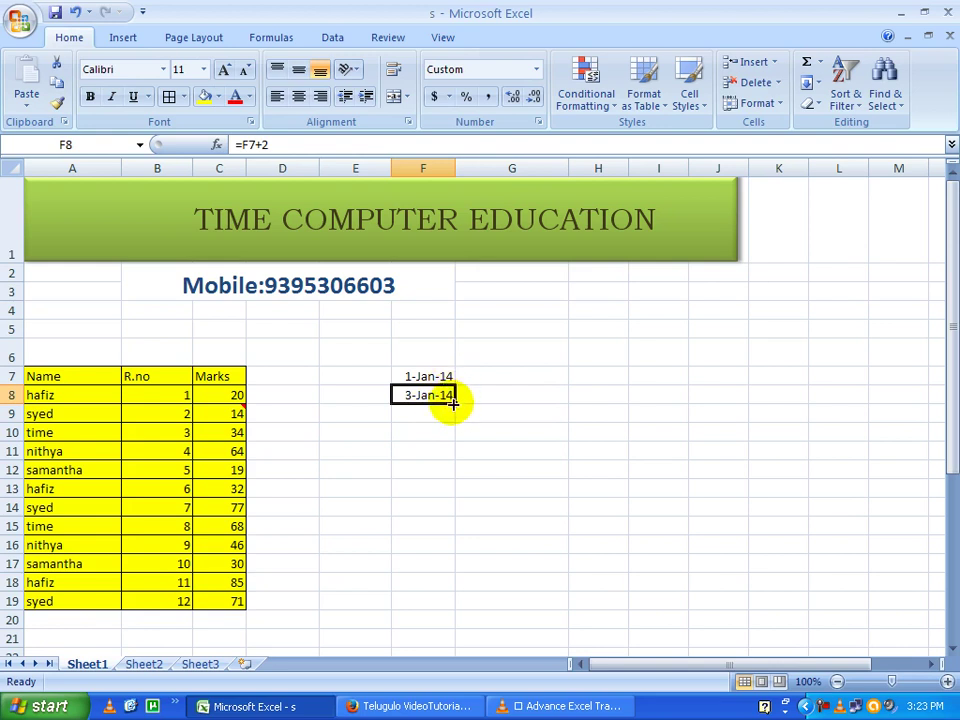
drag(443, 376, 458, 607)
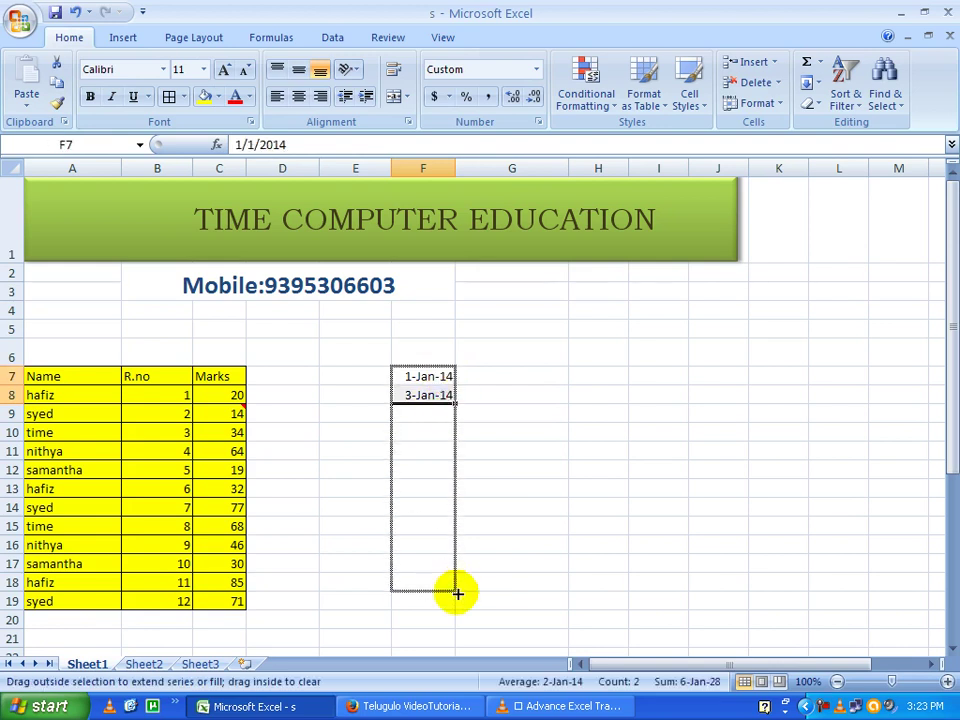
click(467, 452)
click(437, 390)
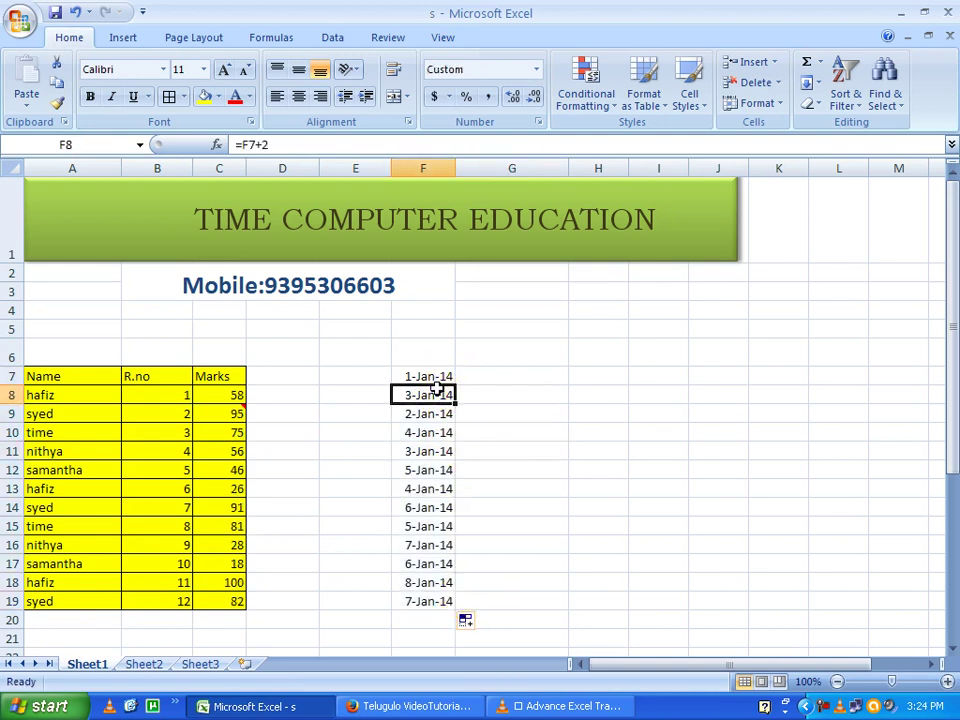
scroll(450, 350, down, 1)
scroll(461, 322, down, 1)
scroll(455, 280, up, 1)
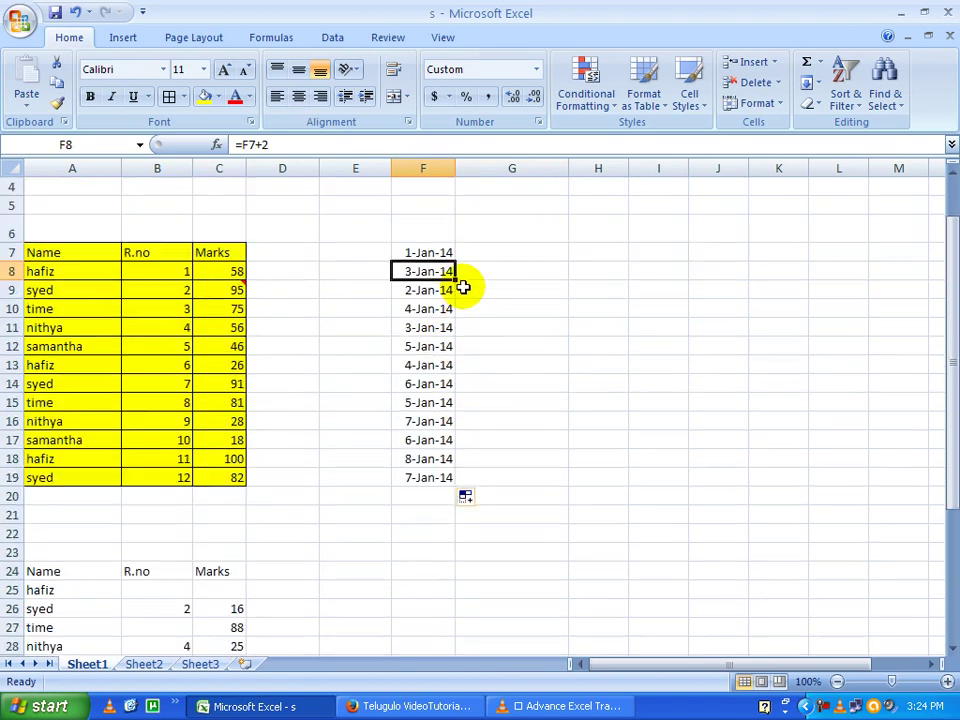
Select and copy the date series F7:F19
drag(430, 253, 433, 470)
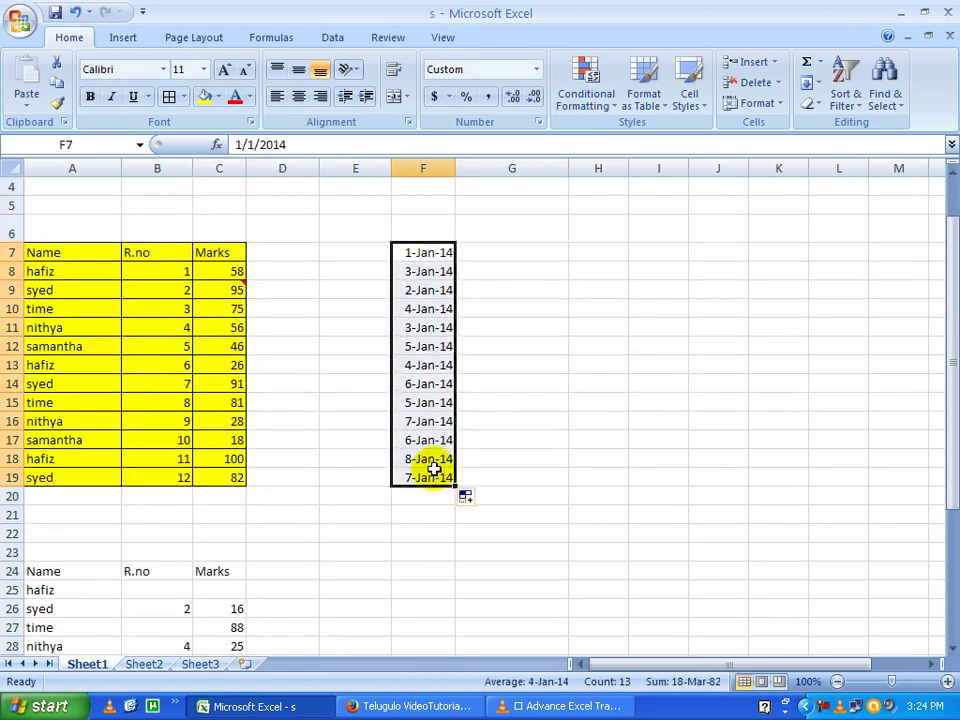
key(ctrl+c)
scroll(570, 469, down, 1)
scroll(619, 403, down, 1)
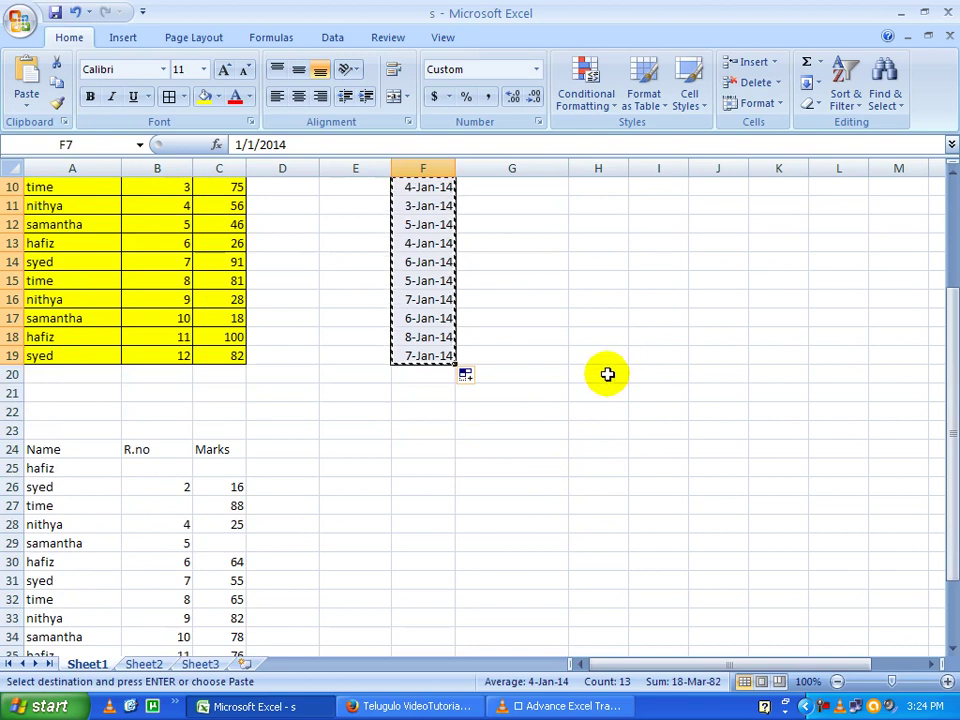
click(590, 420)
key(ctrl+v)
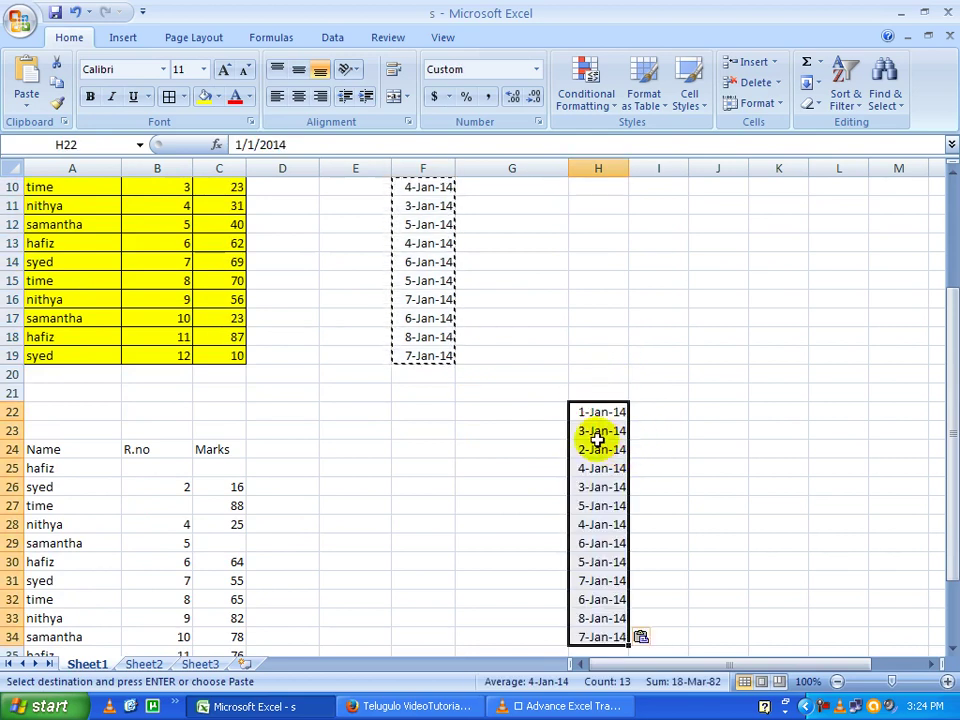
click(595, 414)
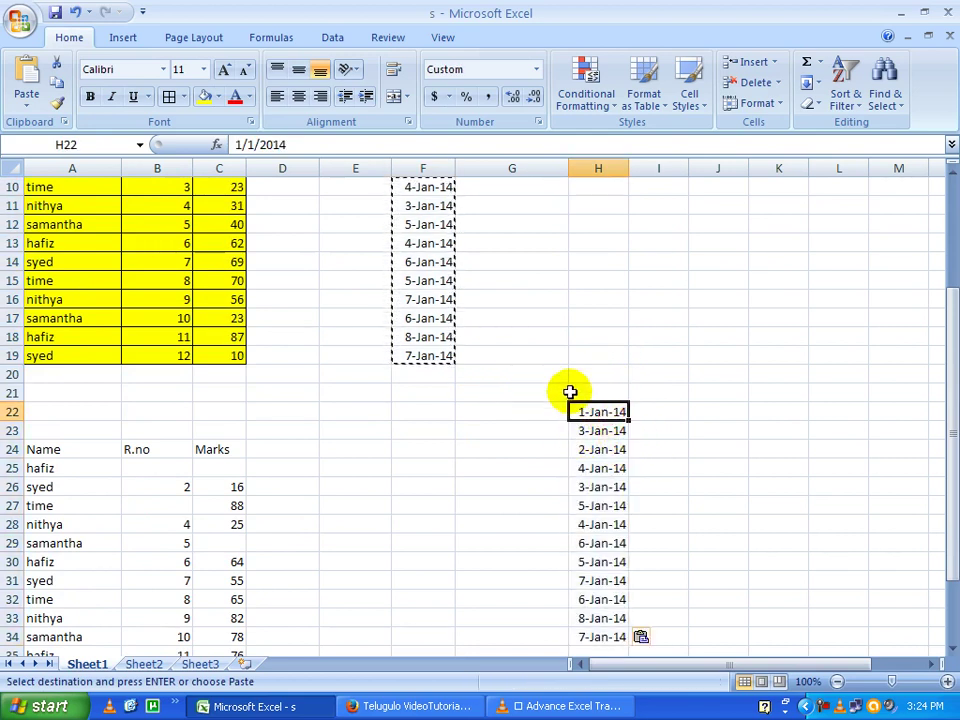
click(592, 430)
click(440, 337)
double_click(440, 337)
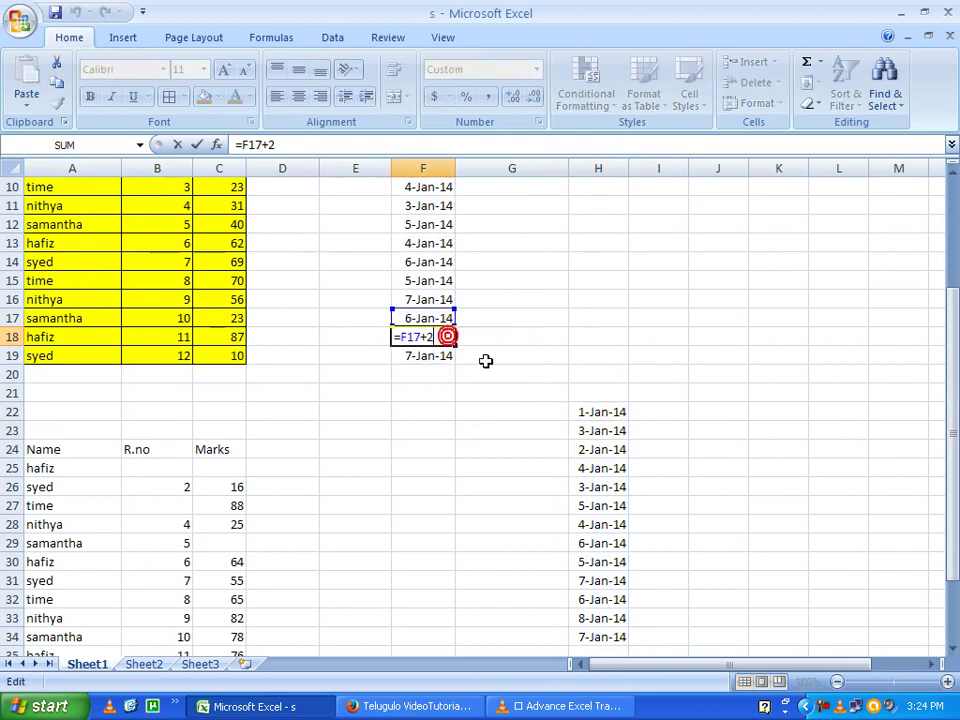
key(Escape)
drag(615, 412, 604, 637)
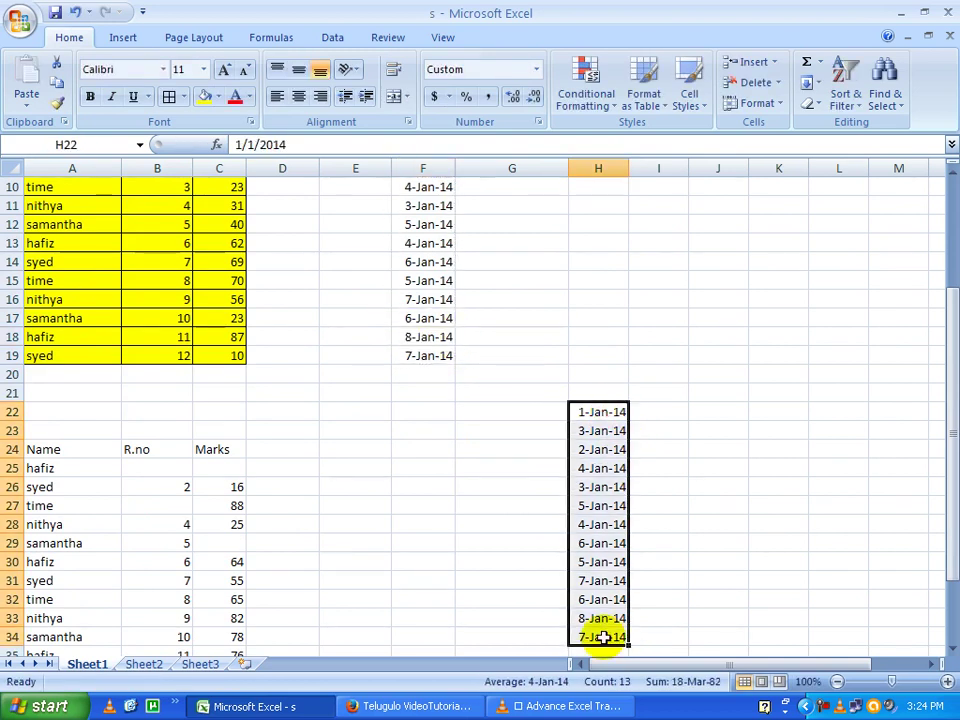
key(Delete)
click(602, 397)
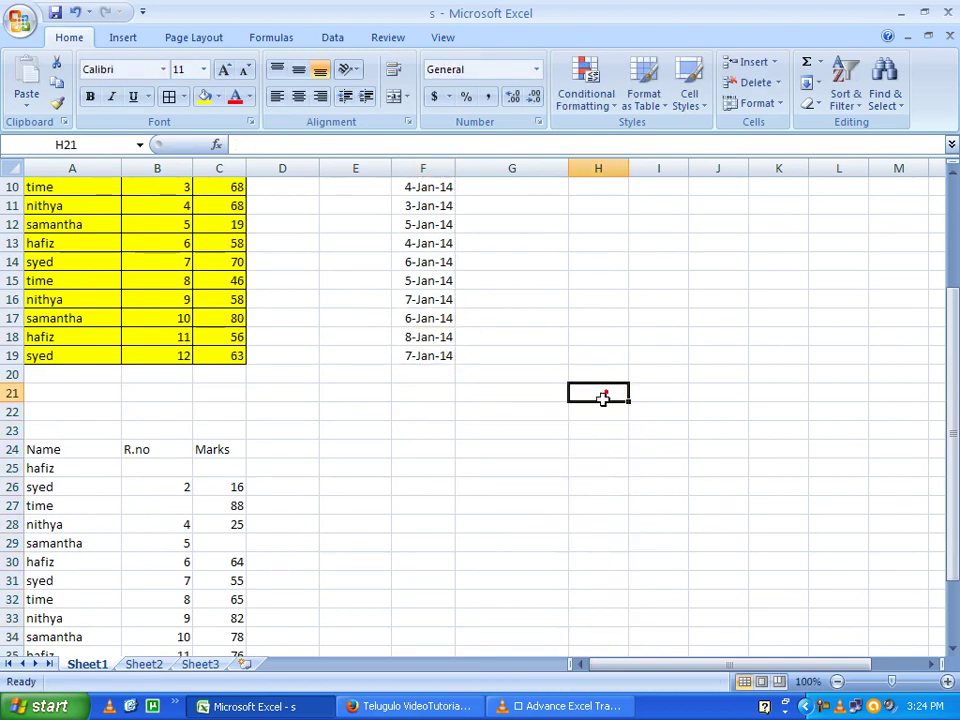
click(447, 447)
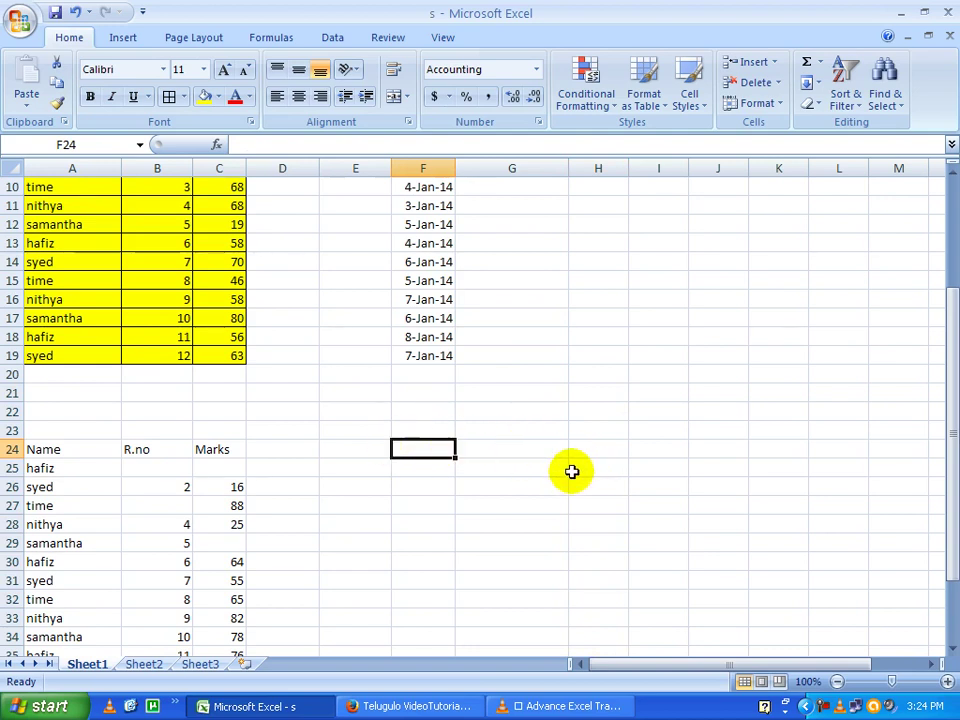
Copy F7:F19 and Paste Special it as Values only into F23
right_click(425, 449)
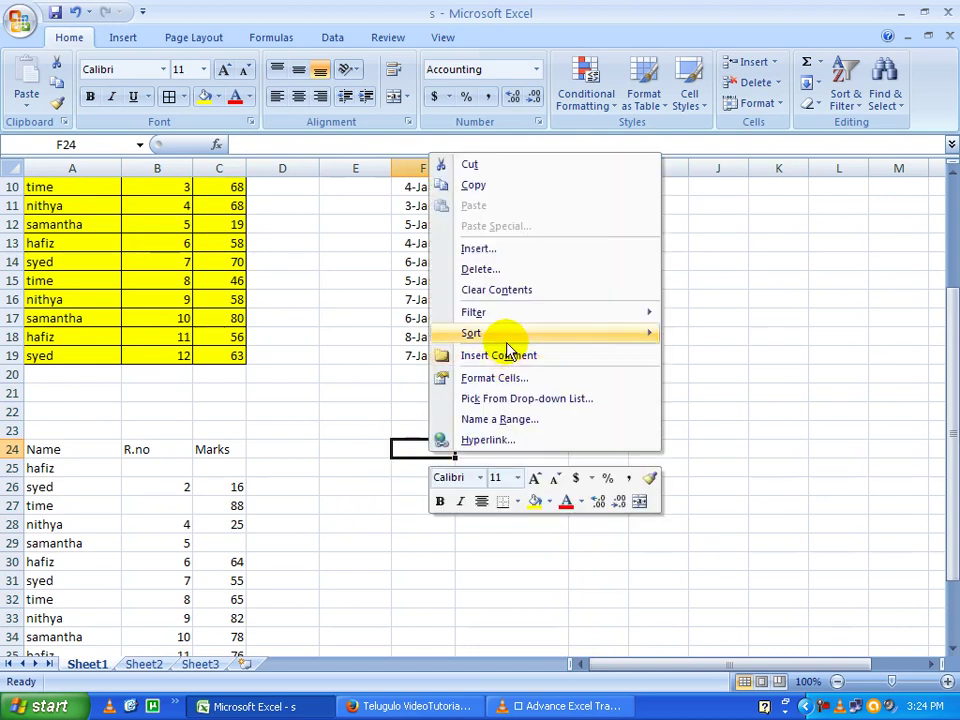
scroll(624, 407, up, 2)
mouse_move(433, 252)
mouse_down()
mouse_move(453, 461)
mouse_move(445, 472)
mouse_up()
key(ctrl+c)
scroll(460, 466, down, 2)
click(450, 433)
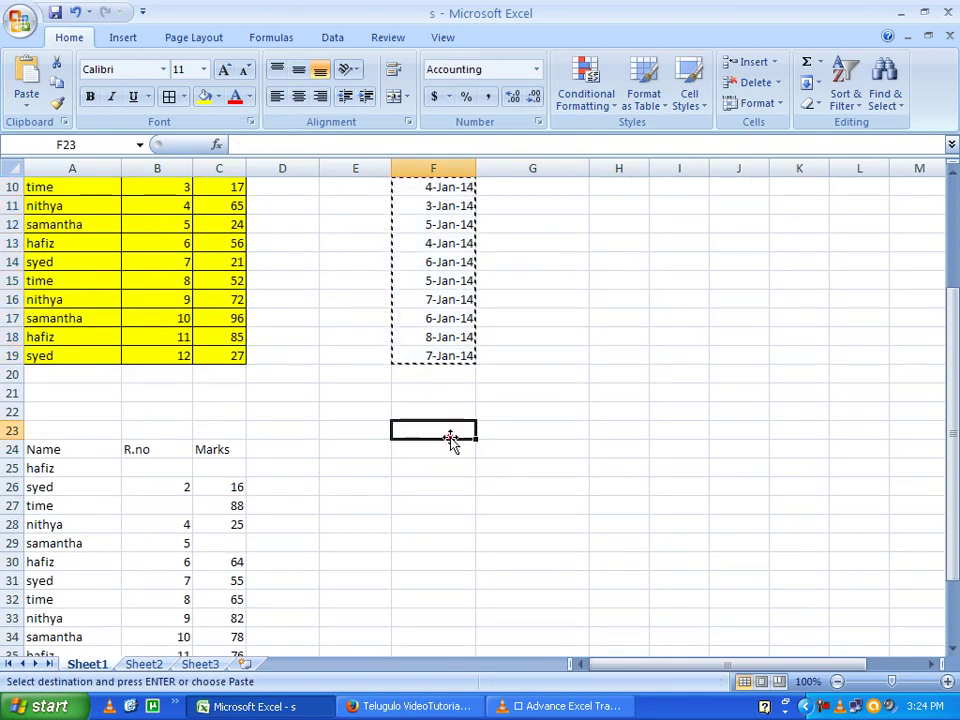
right_click(458, 440)
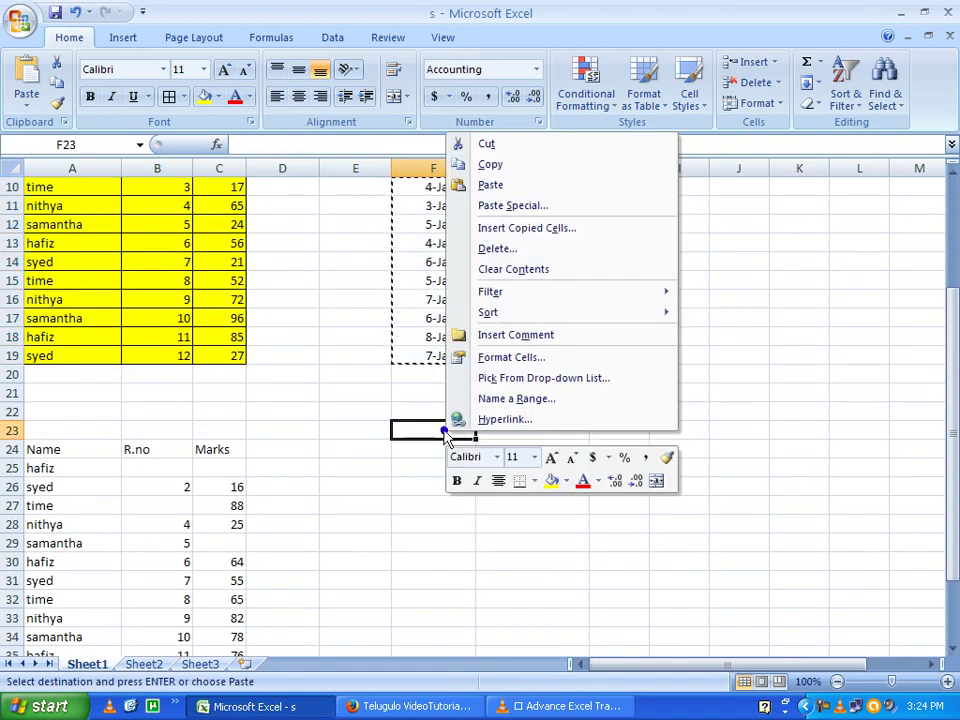
click(514, 207)
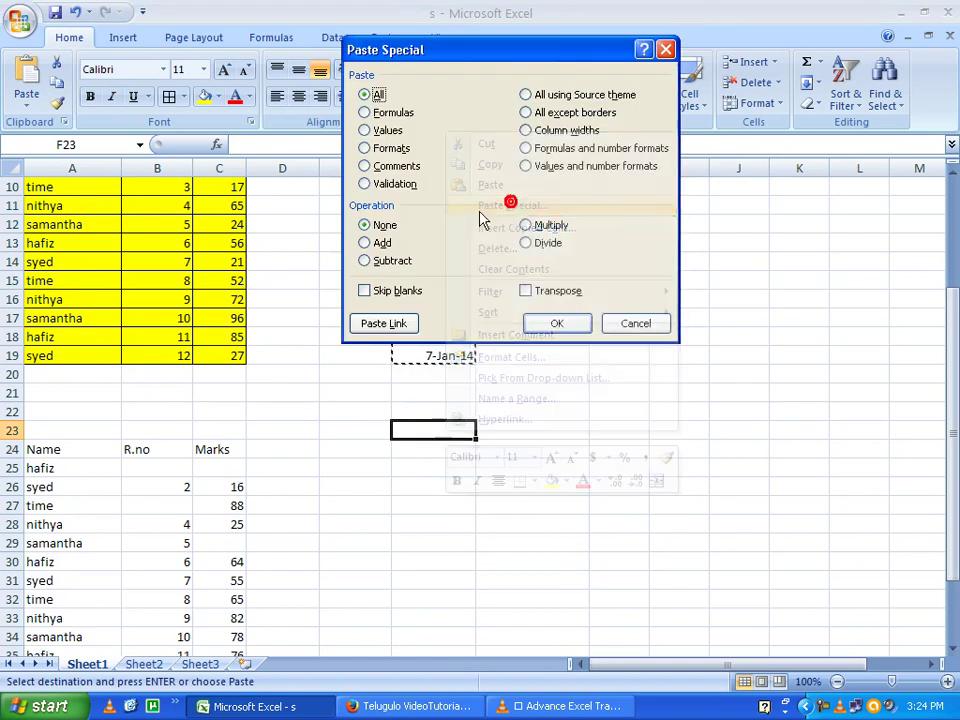
click(393, 132)
click(558, 322)
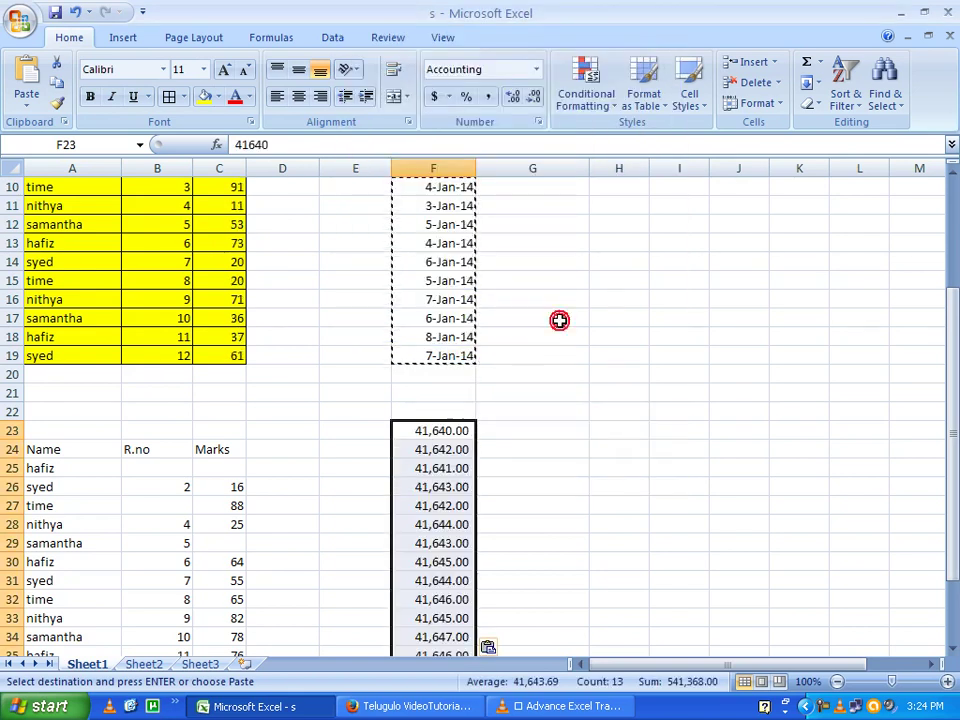
Find the end of the pasted serial numbers and select F23:F35
click(489, 443)
click(424, 437)
key(ctrl+Down)
scroll(440, 408, up, 4)
scroll(441, 441, up, 1)
click(439, 465)
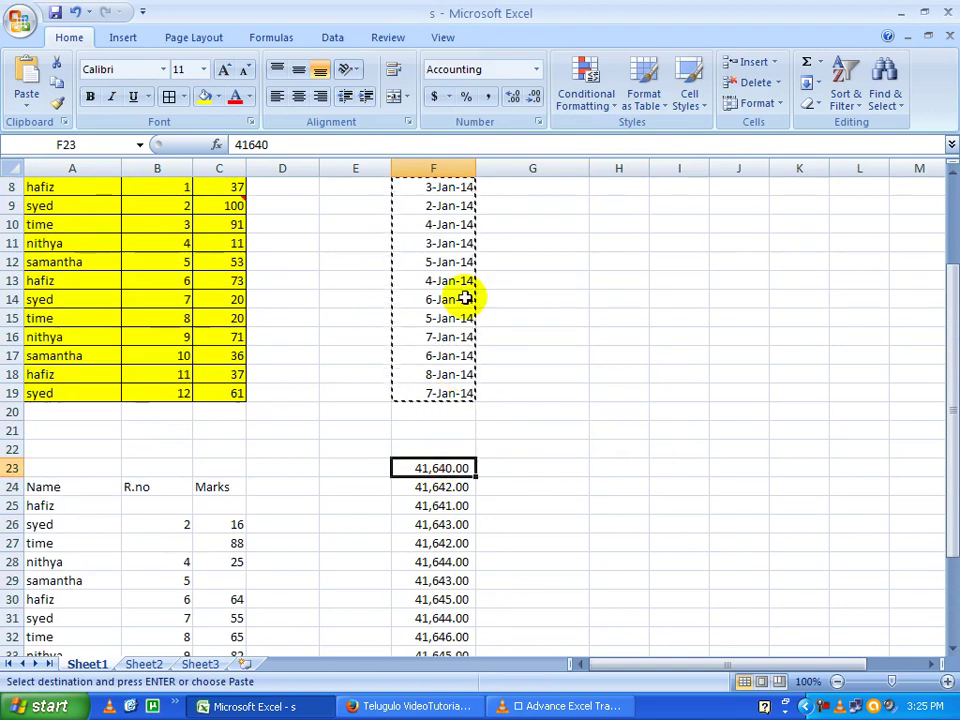
scroll(466, 298, up, 2)
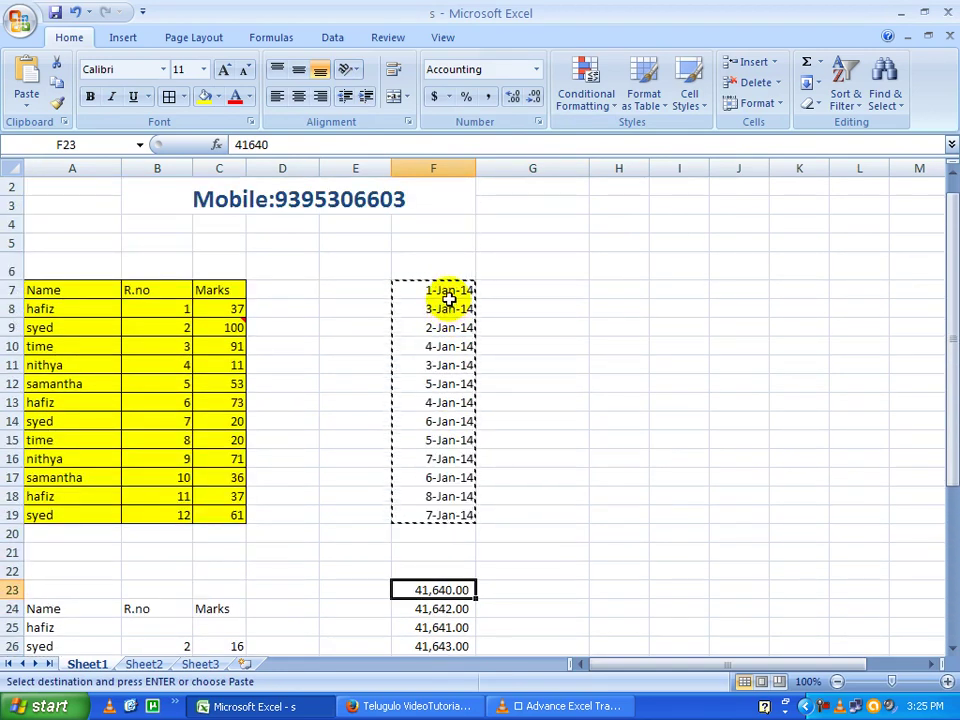
scroll(440, 420, down, 2)
scroll(433, 465, down, 2)
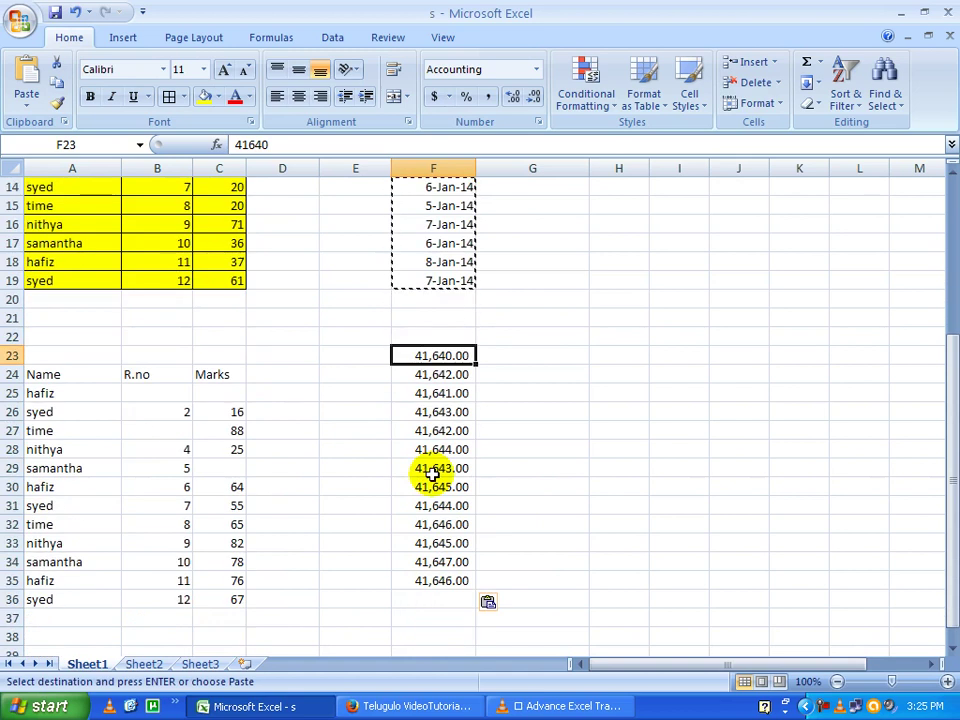
click(440, 429)
click(439, 400)
key(ctrl+Down)
drag(441, 354, 446, 572)
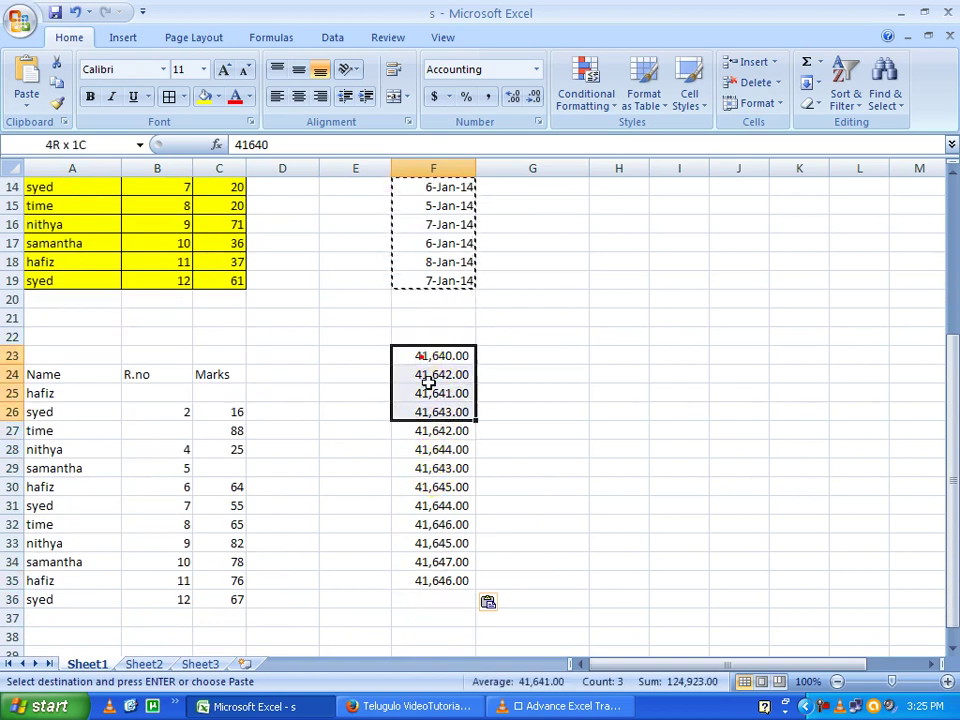
Format F23:F35 with the Date type 14-Mar and check F24
click(539, 122)
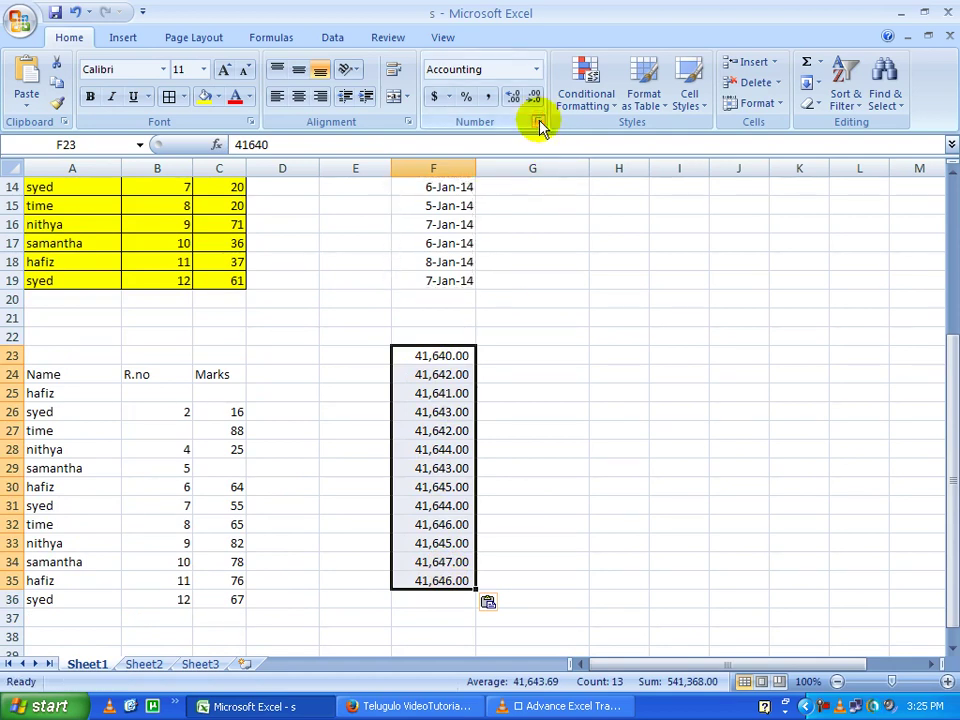
click(178, 150)
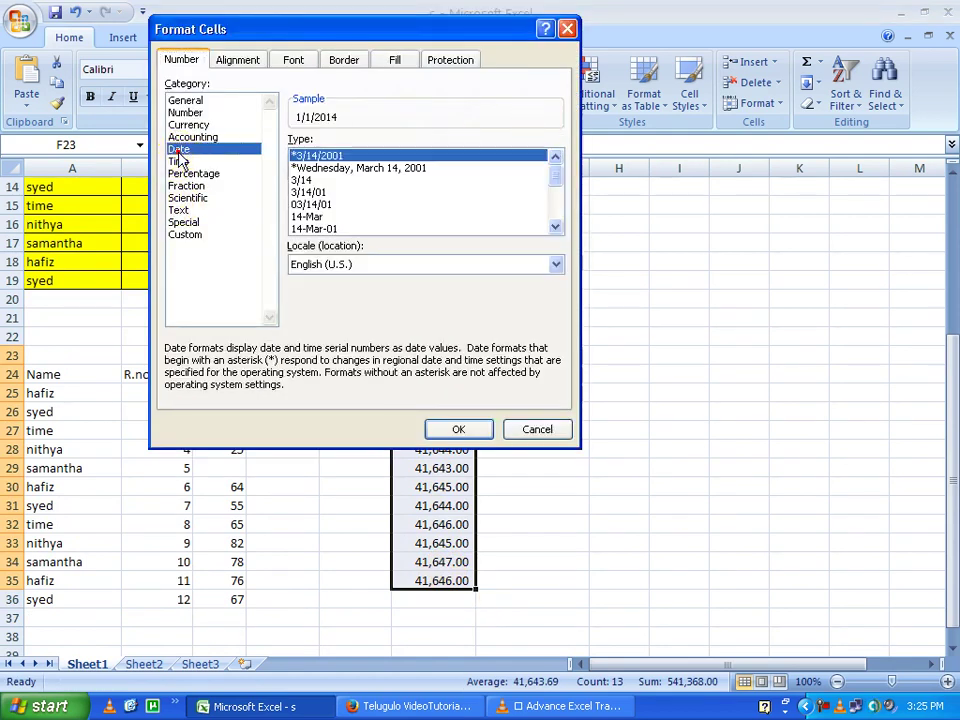
click(307, 217)
click(455, 430)
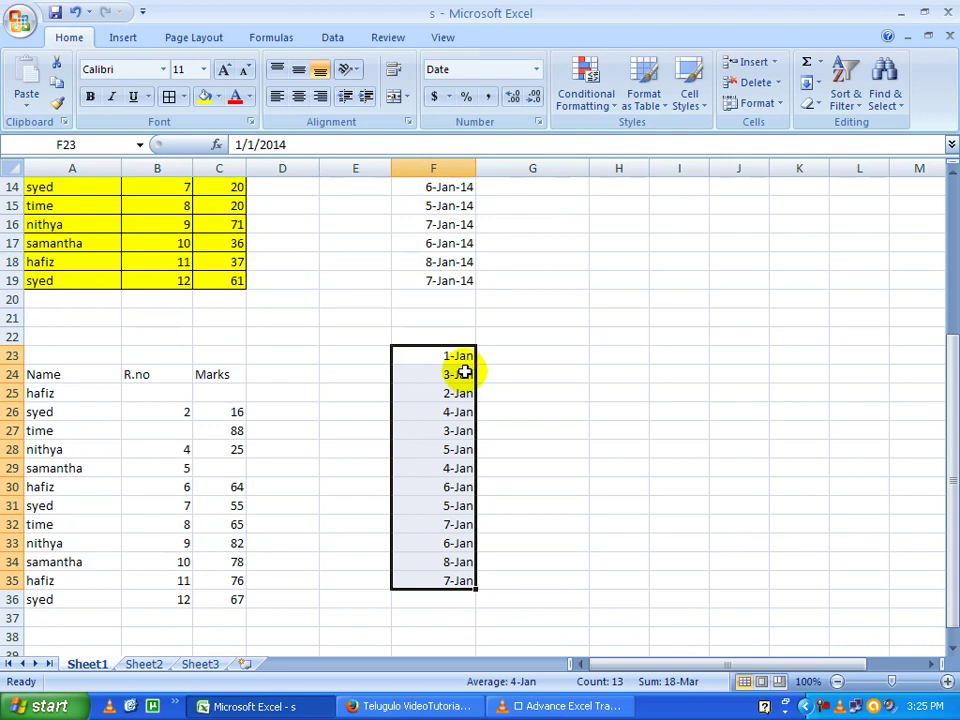
click(450, 367)
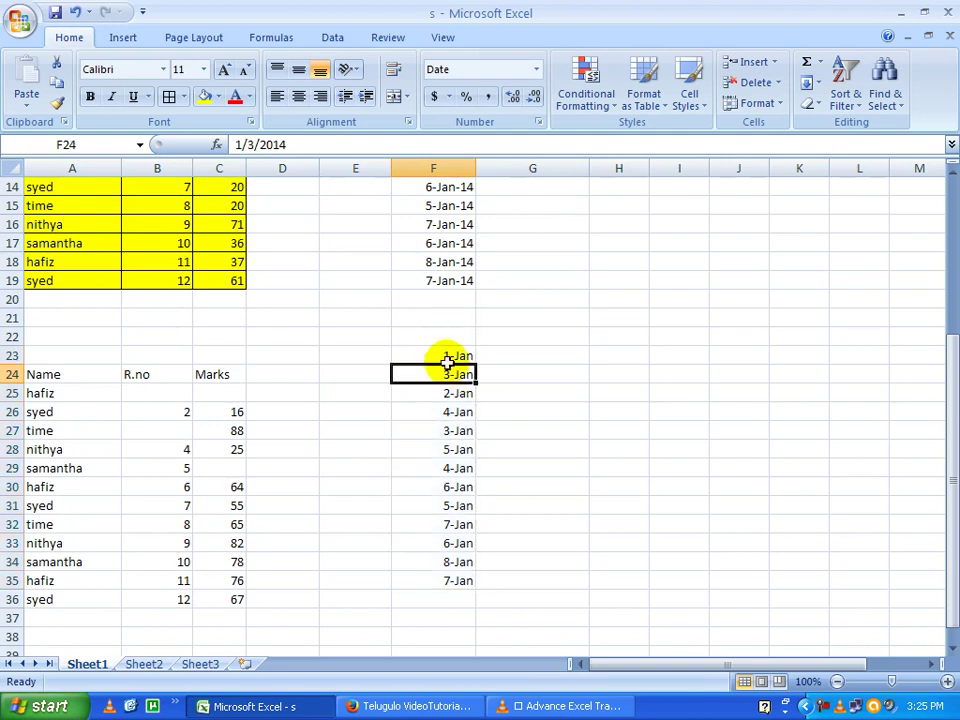
Select the original dates F8:F19, then click empty cell F6
scroll(476, 360, up, 2)
scroll(489, 377, up, 1)
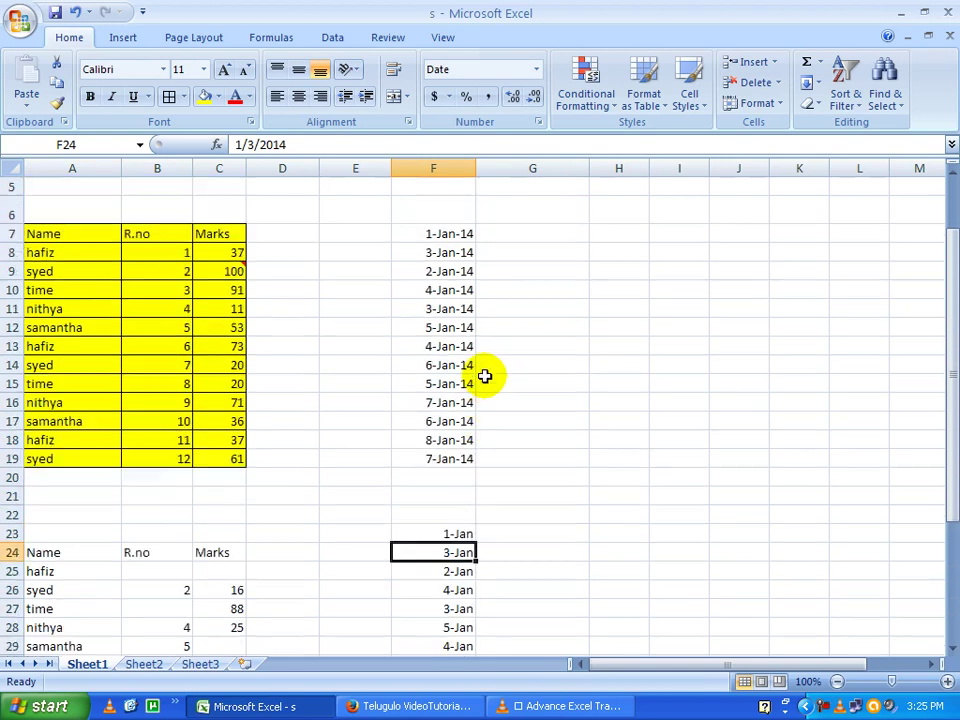
scroll(486, 375, up, 1)
drag(454, 308, 440, 515)
click(439, 270)
Copy F7:F19 and paste it into I7 as Formulas and number formats
drag(439, 285, 445, 515)
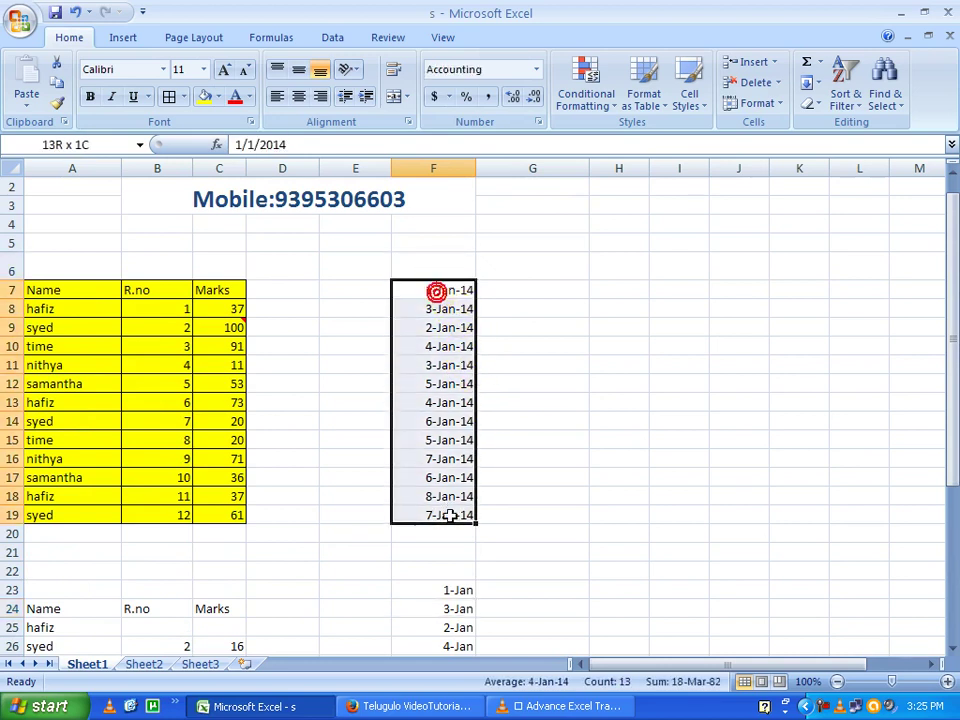
right_click(463, 388)
click(503, 422)
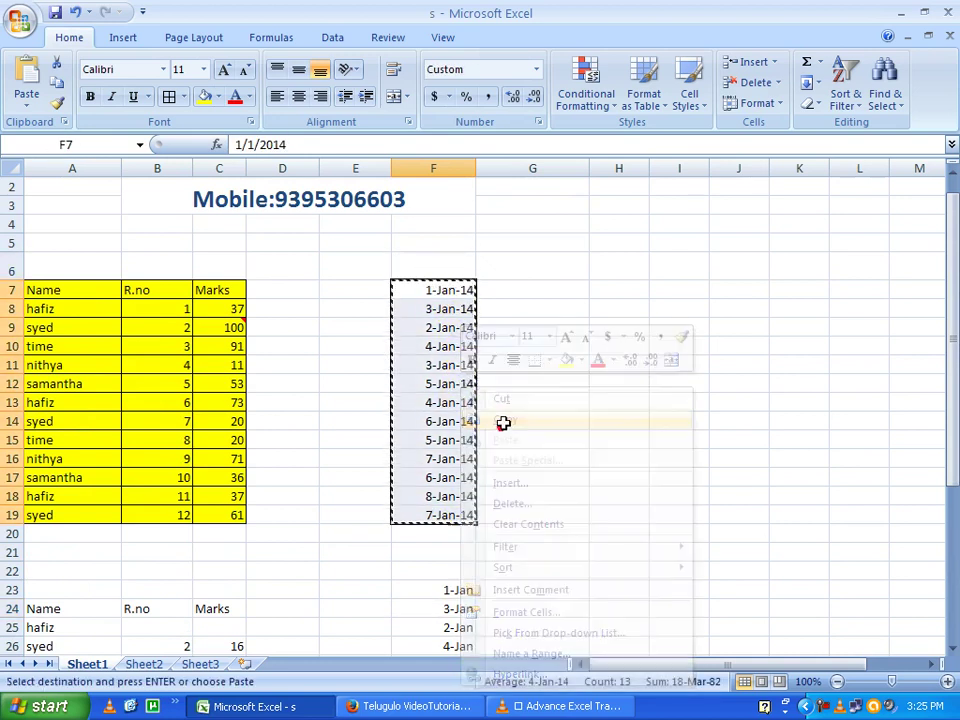
right_click(671, 292)
click(735, 366)
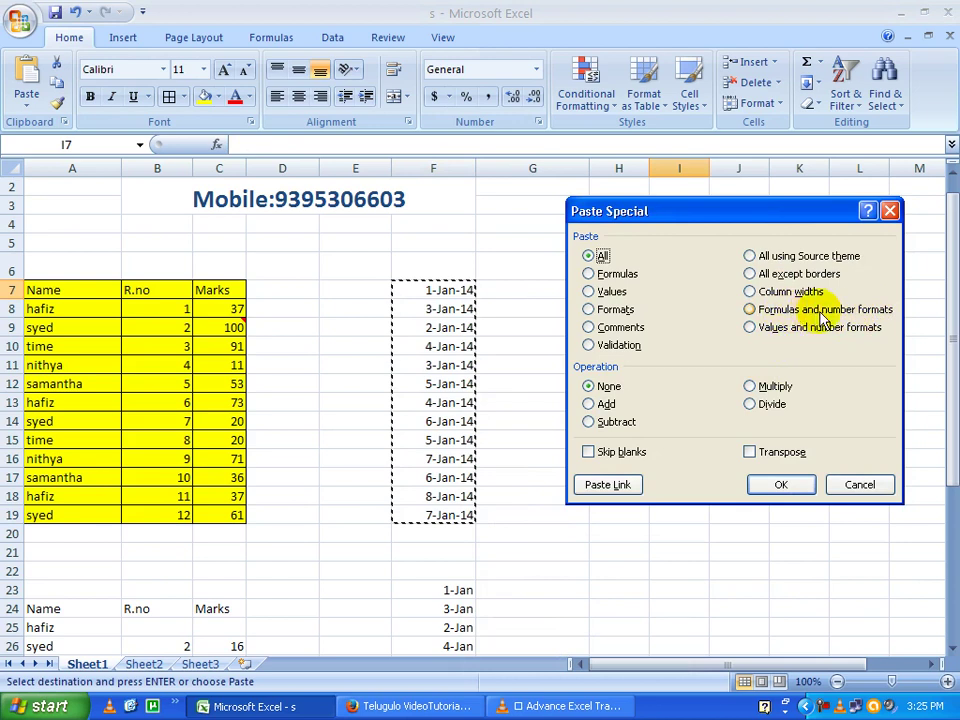
click(756, 310)
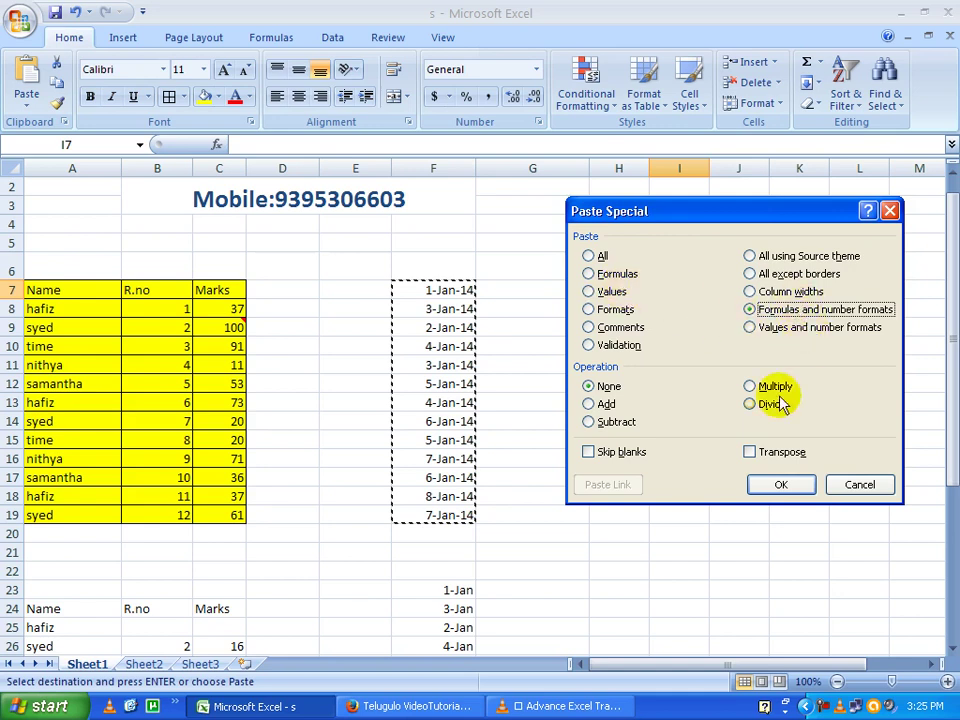
click(781, 484)
Compare the formulas in F7 and F8 with the pasted date in I9
click(457, 302)
click(456, 292)
click(679, 327)
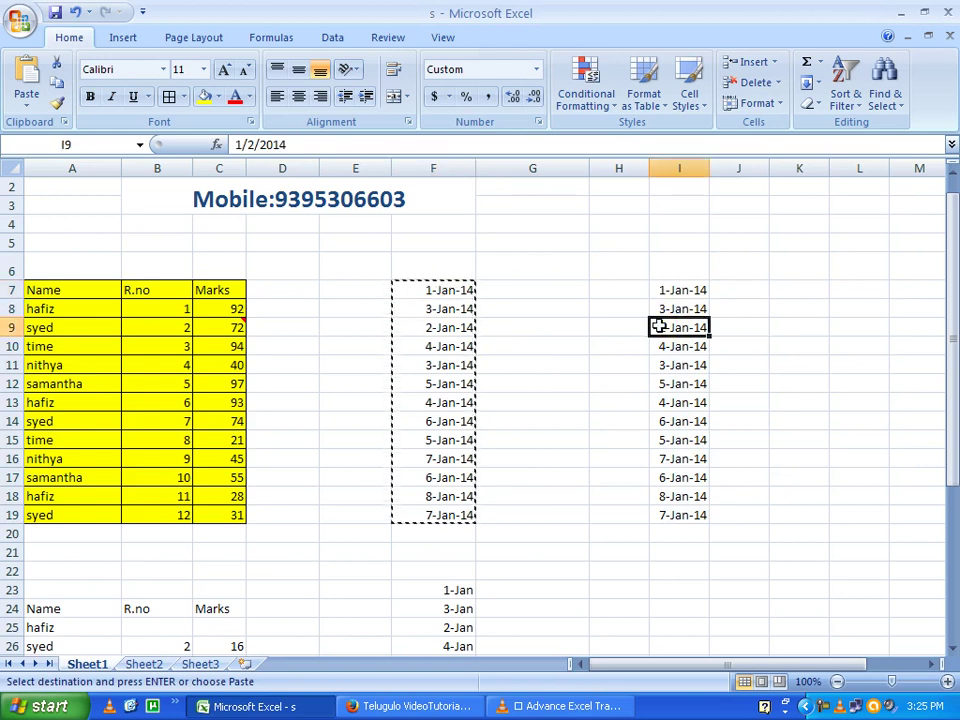
click(458, 306)
double_click(441, 289)
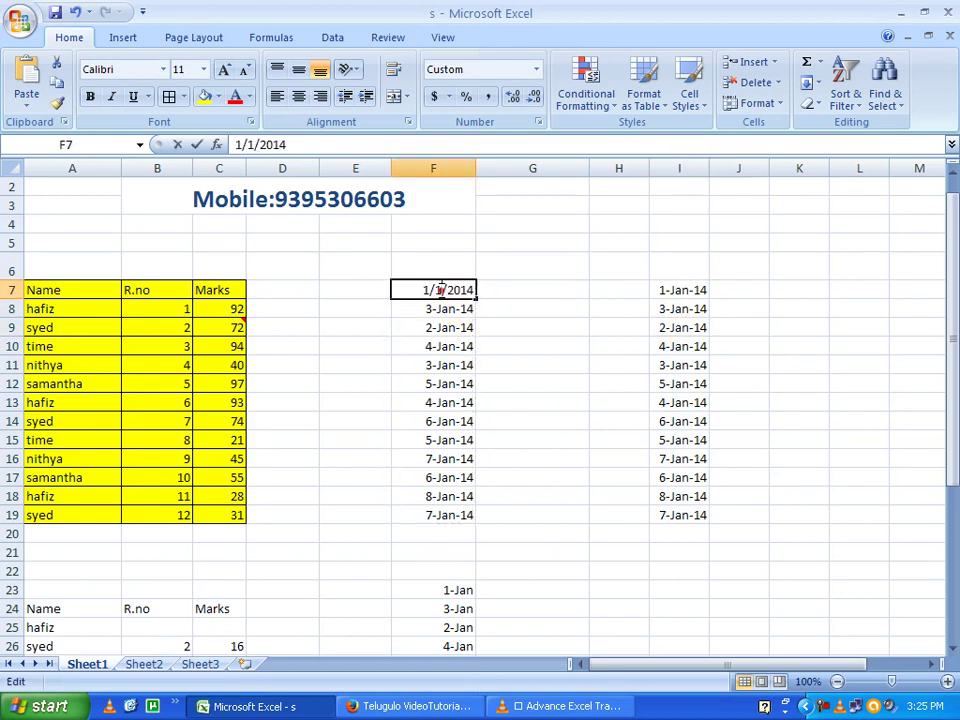
click(472, 328)
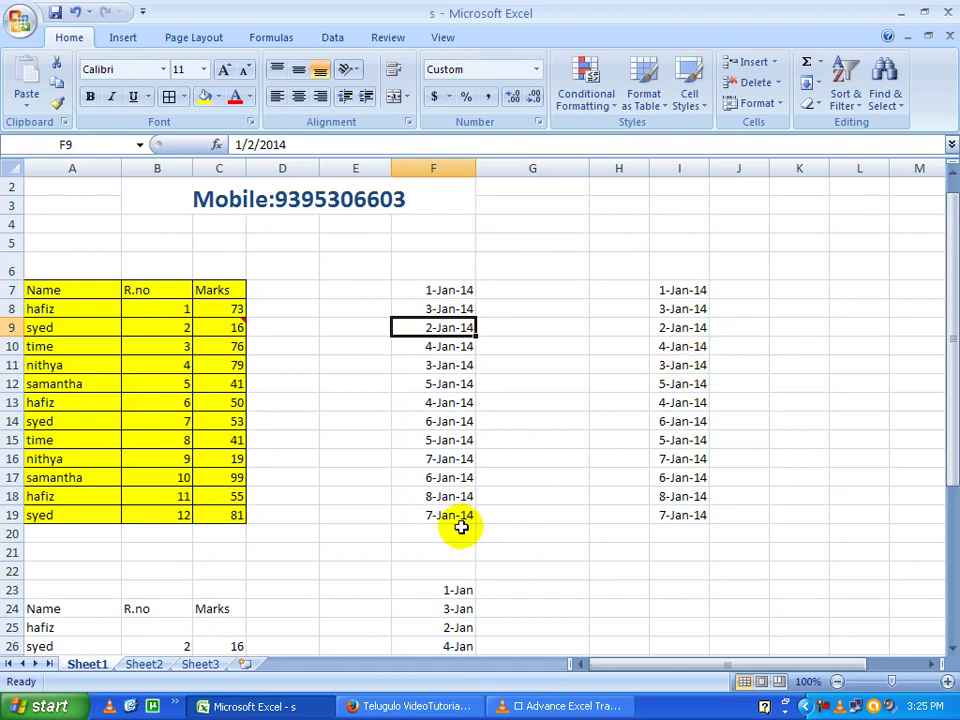
scroll(441, 589, down, 1)
scroll(450, 508, down, 1)
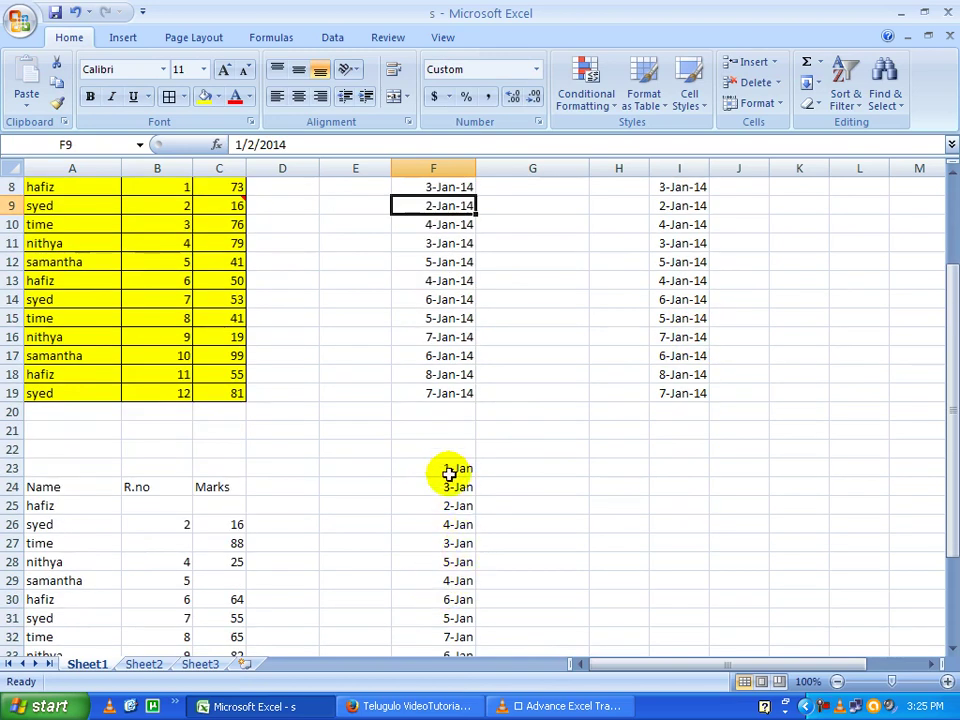
Cancel an accidental move of the F7:F13 dates
right_click(613, 489)
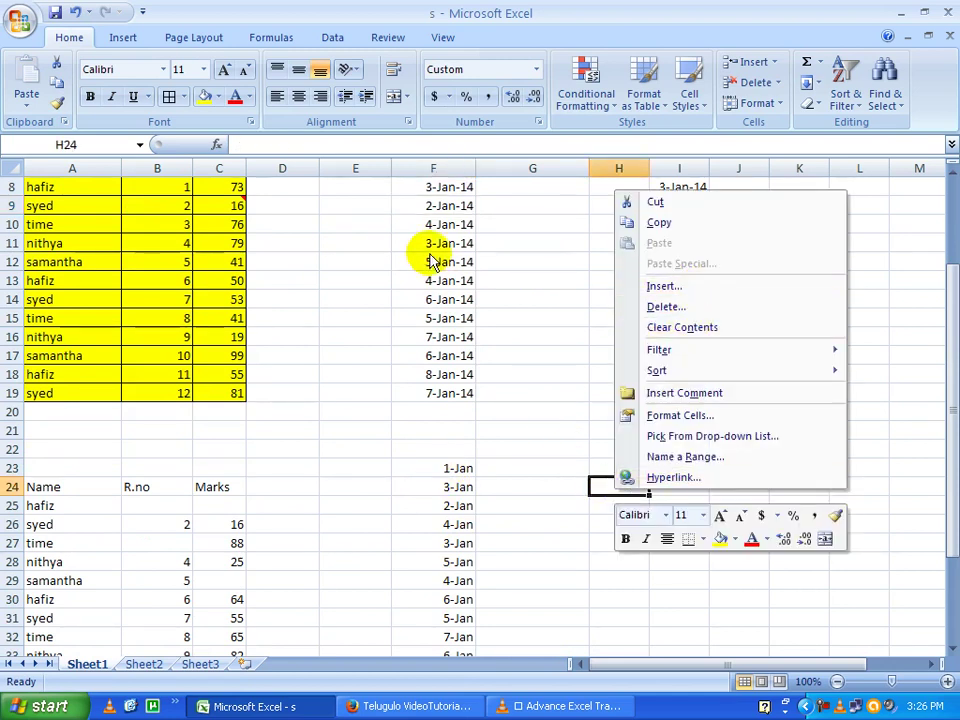
scroll(451, 307, up, 3)
drag(449, 376, 467, 489)
drag(475, 395, 449, 489)
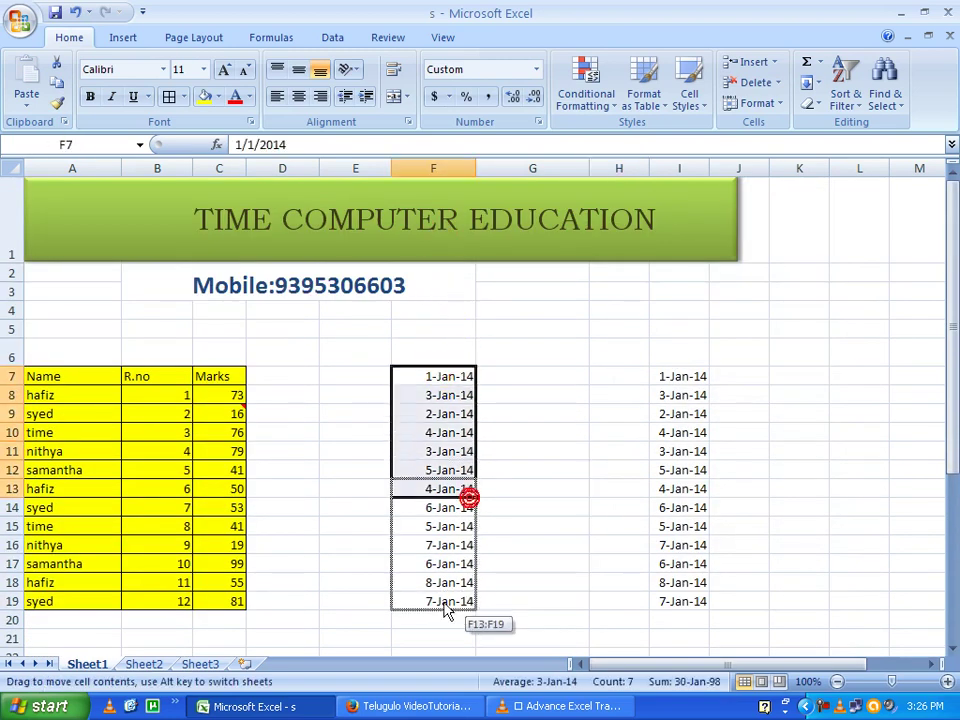
key(Escape)
Copy F7:F19 and bring up Paste Special for cell I24
shift+click(452, 601)
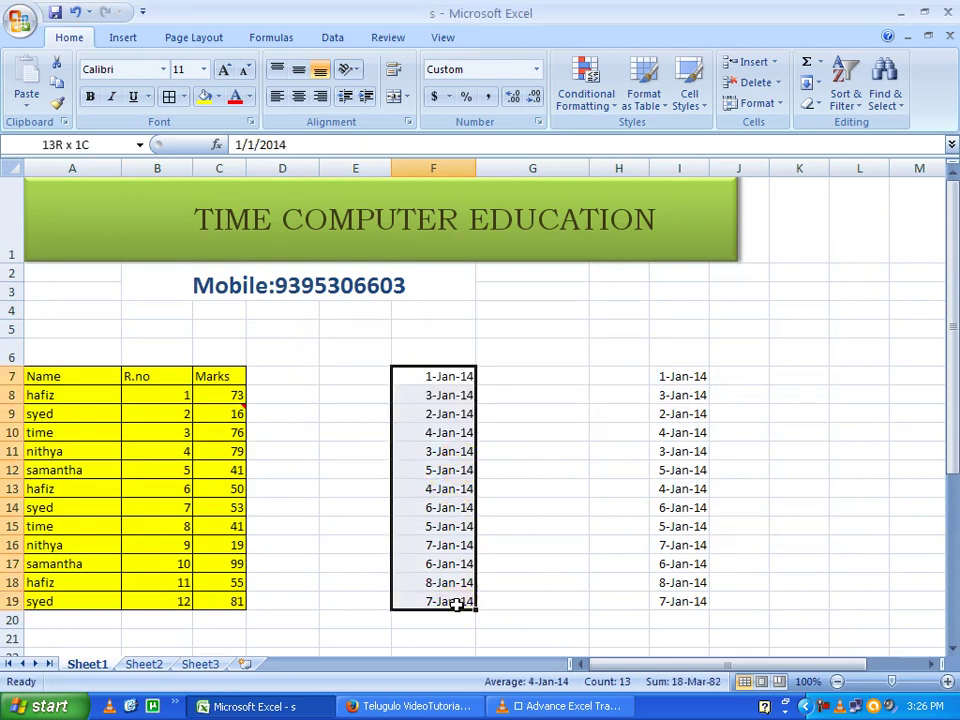
key(ctrl+c)
scroll(643, 465, down, 4)
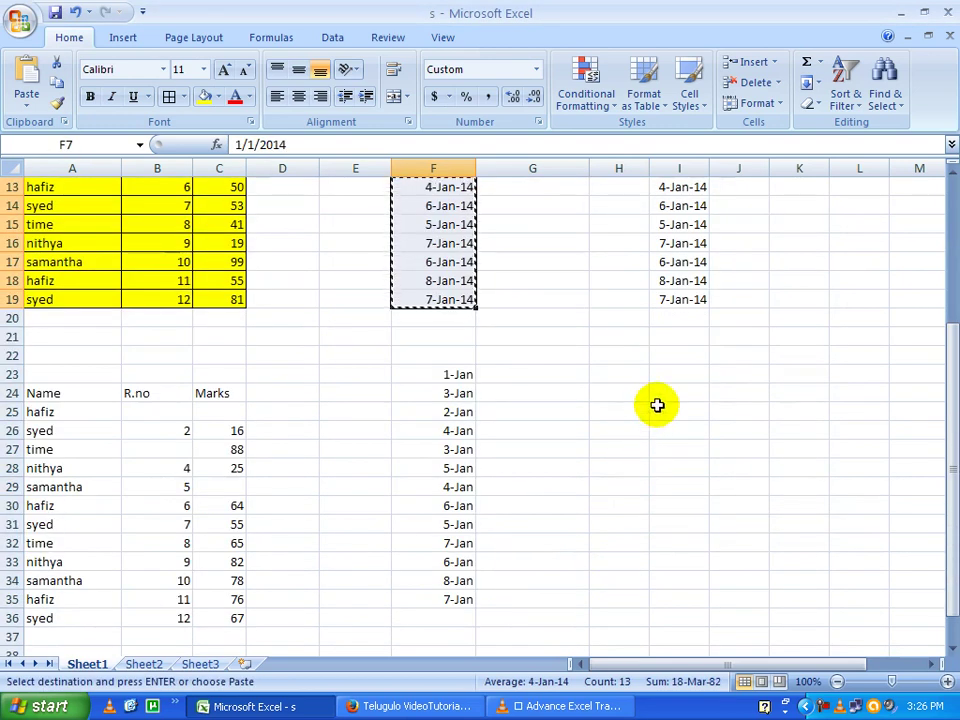
right_click(675, 393)
click(738, 172)
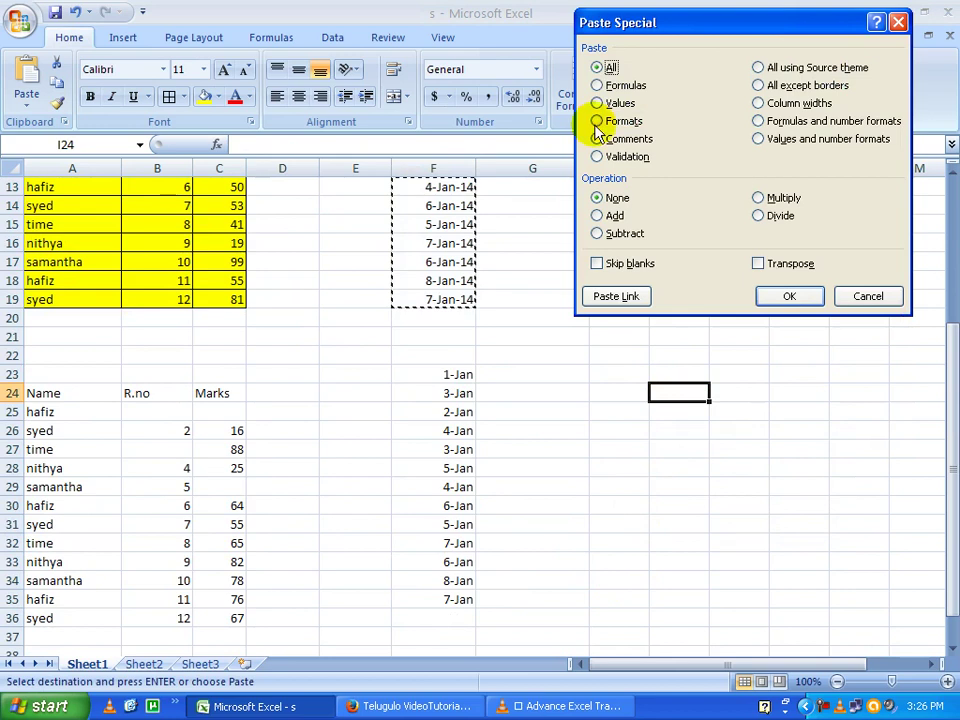
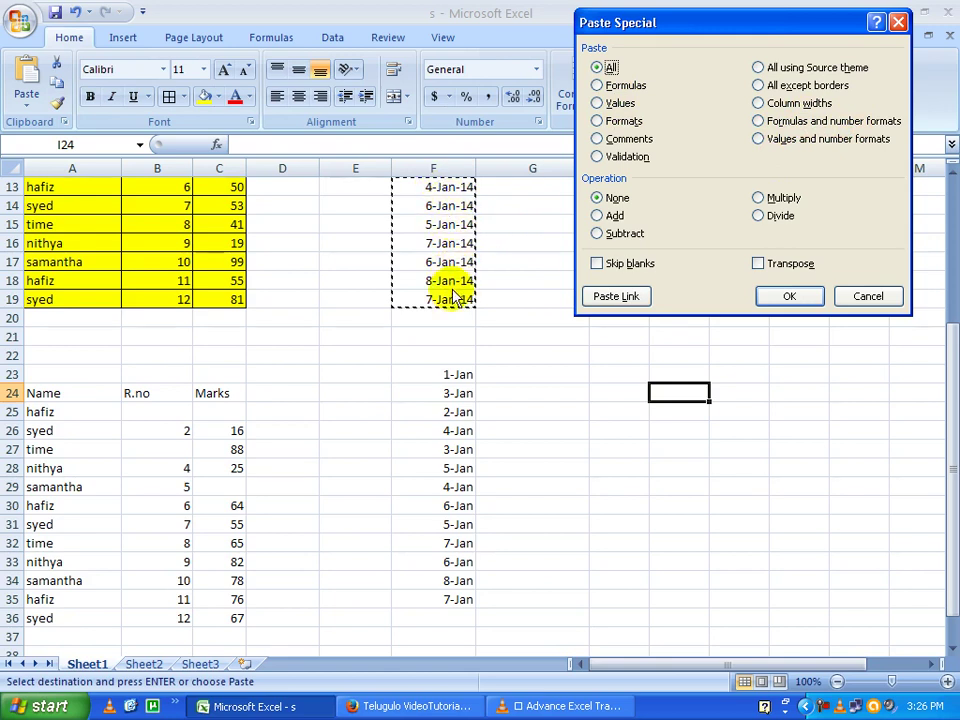
Paste only the formulas of the copied dates into I24:I36, which show as serial numbers
click(612, 86)
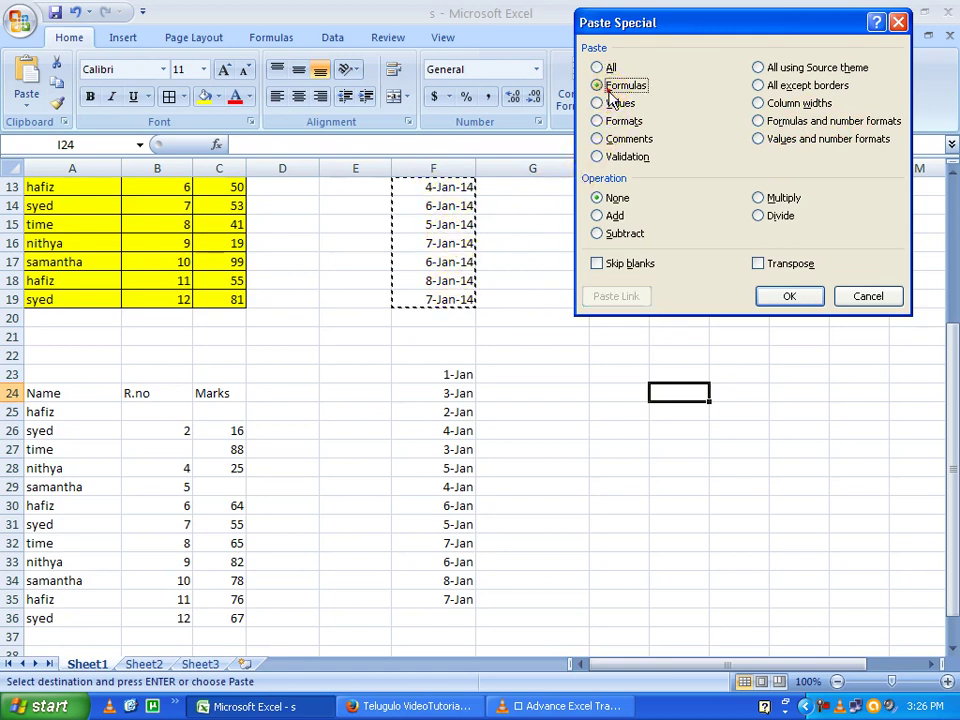
click(762, 292)
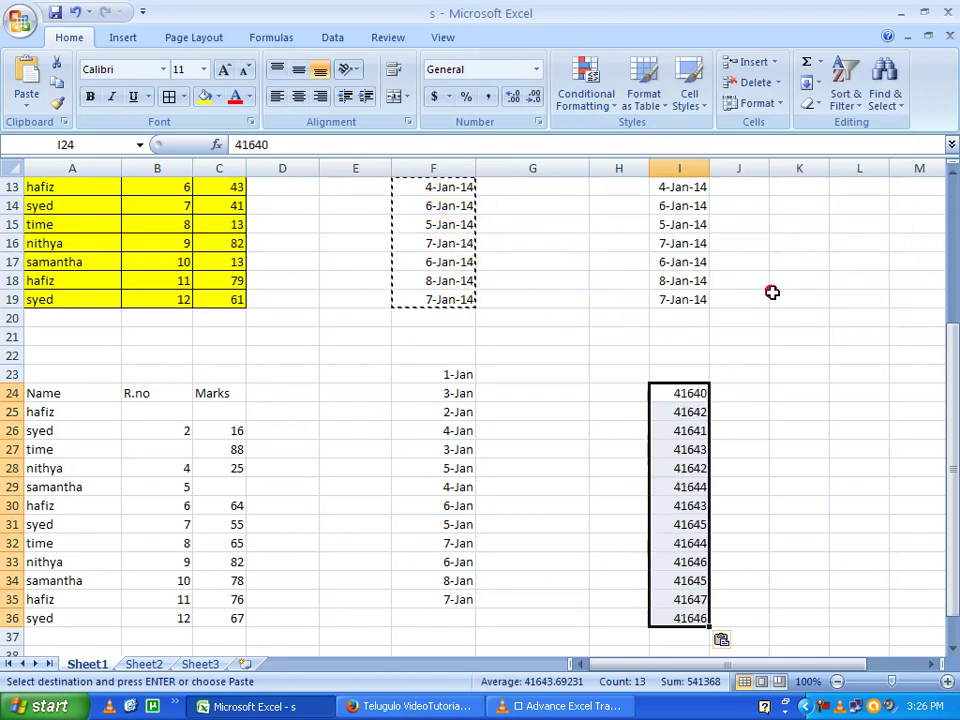
click(697, 425)
double_click(697, 425)
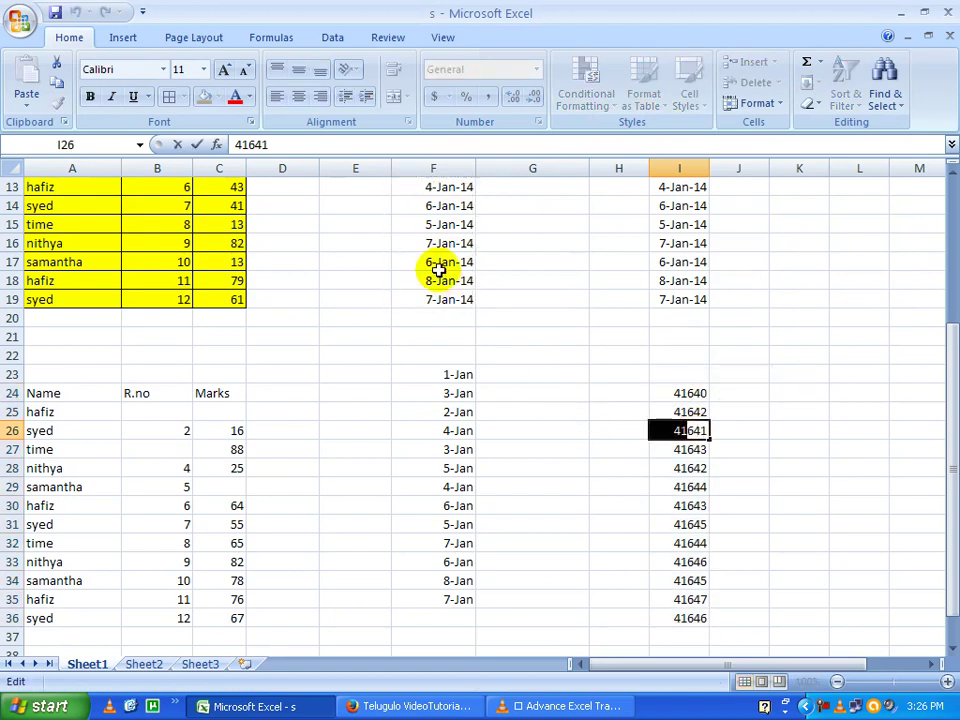
click(436, 266)
Clear the pasted serial numbers from I24:I36
scroll(438, 275, up, 2)
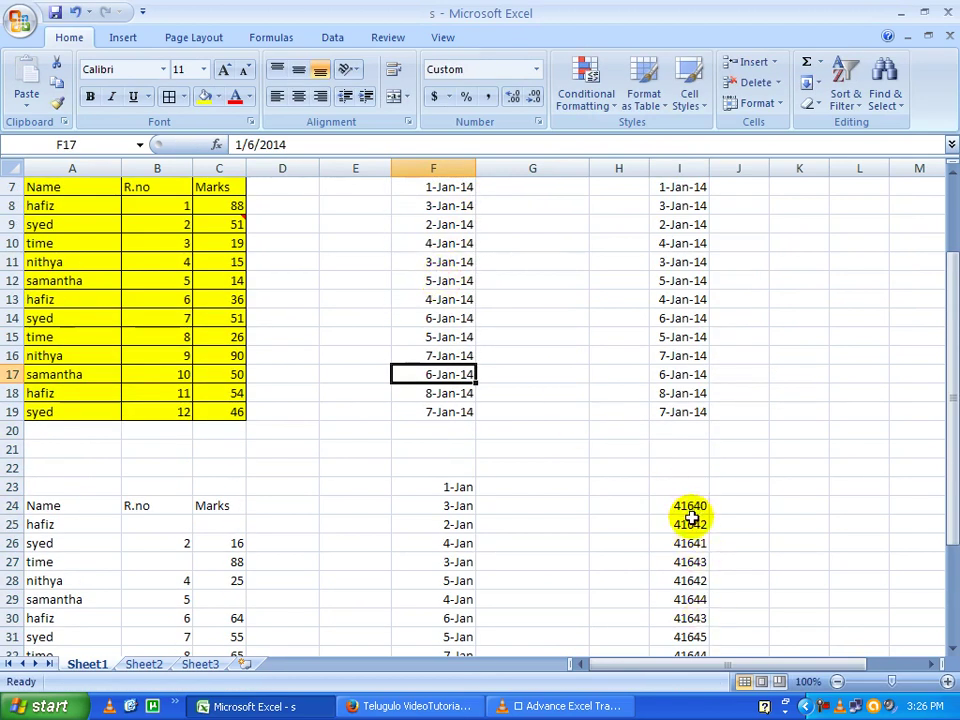
scroll(686, 497, down, 1)
scroll(681, 450, down, 1)
drag(687, 408, 660, 620)
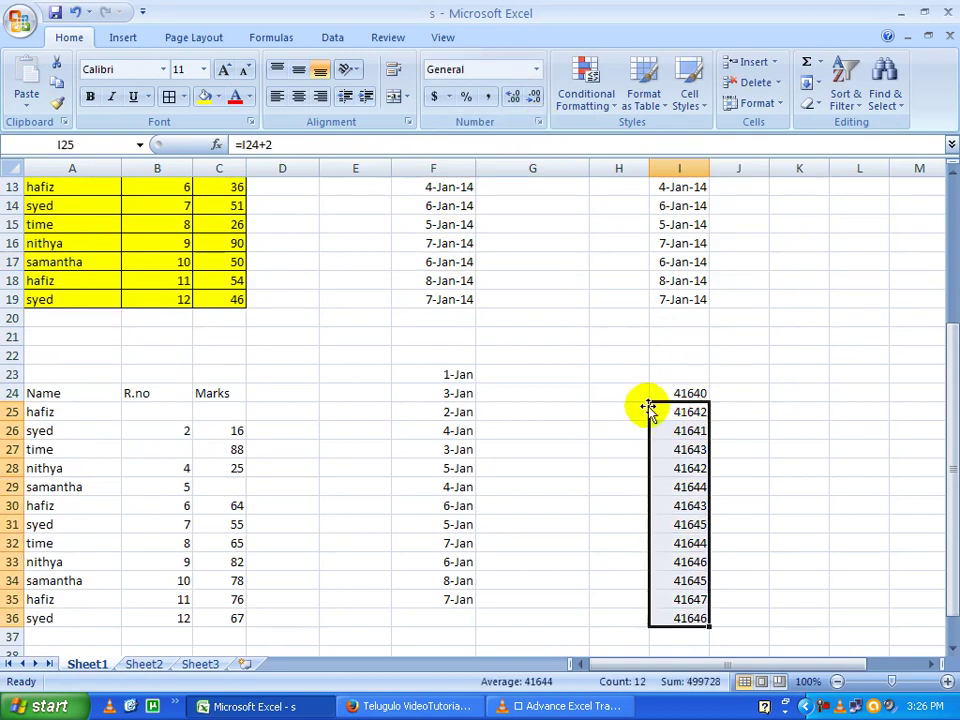
click(681, 392)
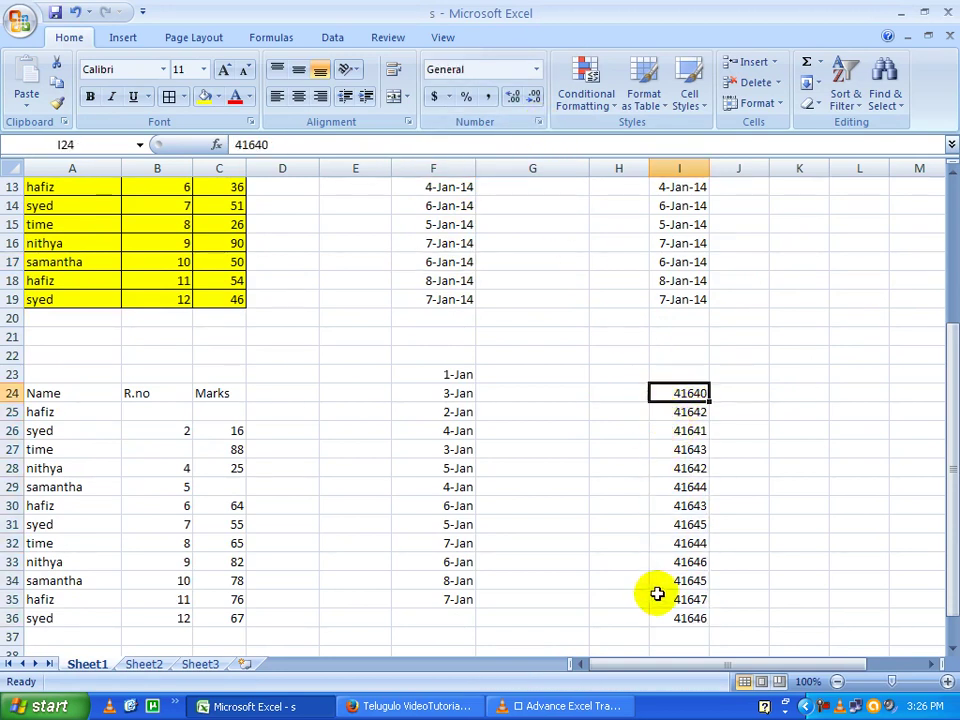
drag(681, 616, 671, 398)
key(Delete)
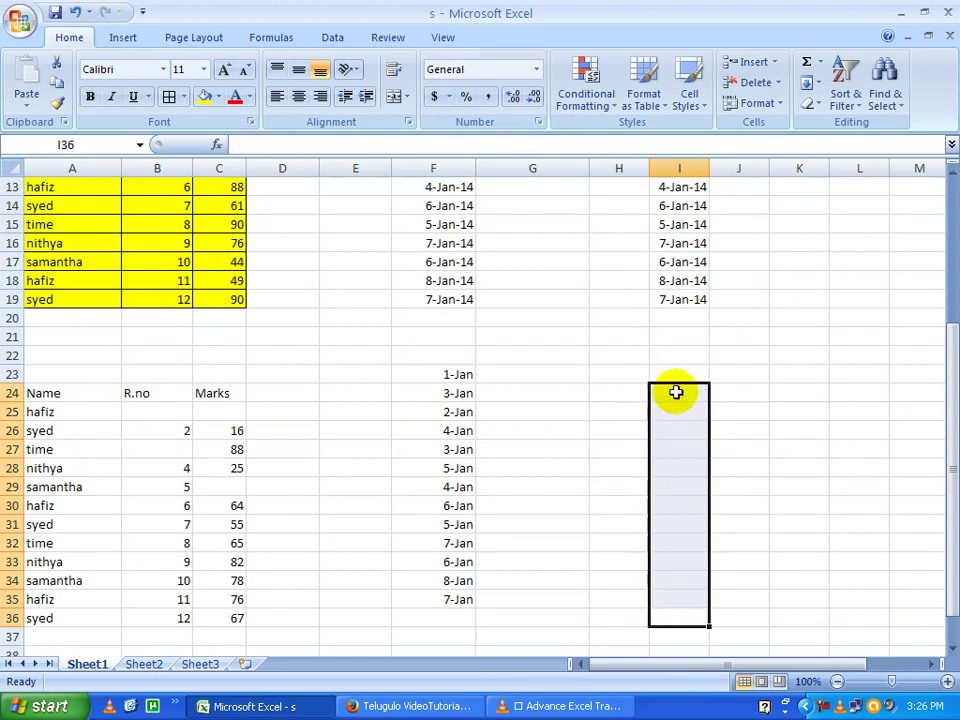
Copy the dates in F7:F19
scroll(459, 246, up, 2)
scroll(463, 408, up, 2)
click(450, 376)
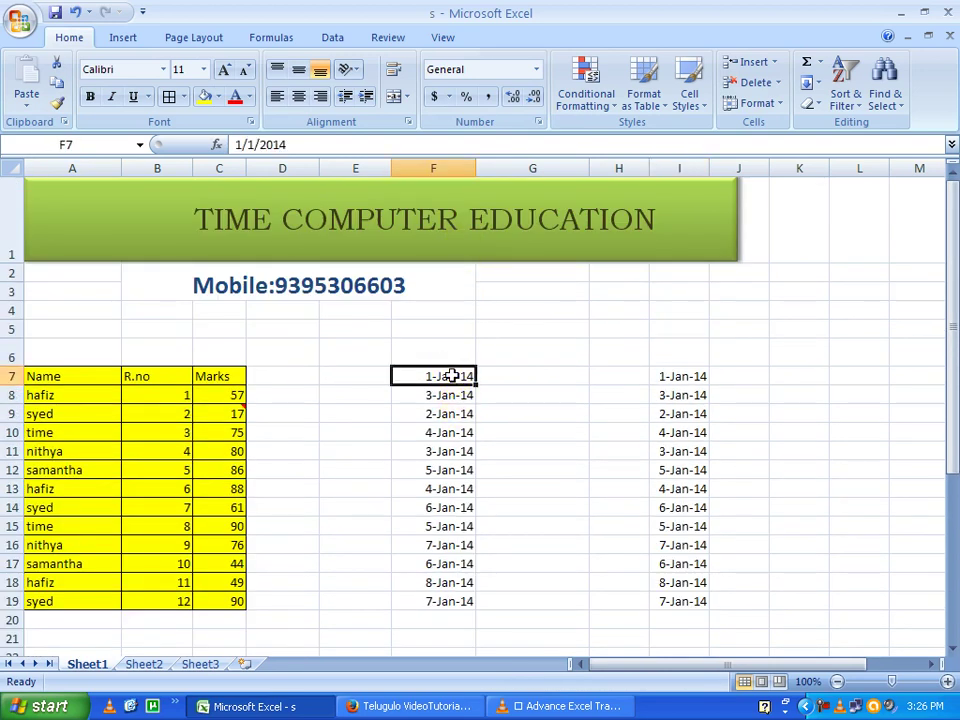
scroll(452, 460, down, 2)
shift+click(457, 410)
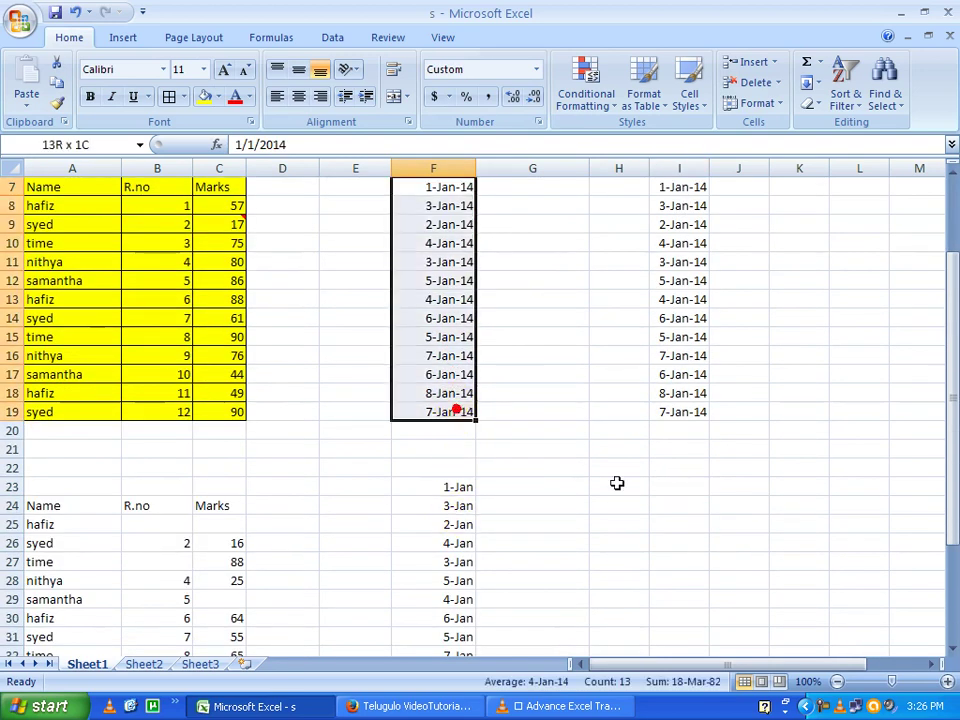
key(ctrl+c)
Paste them at I23 using Paste Special with Values and number formats
click(679, 483)
right_click(679, 483)
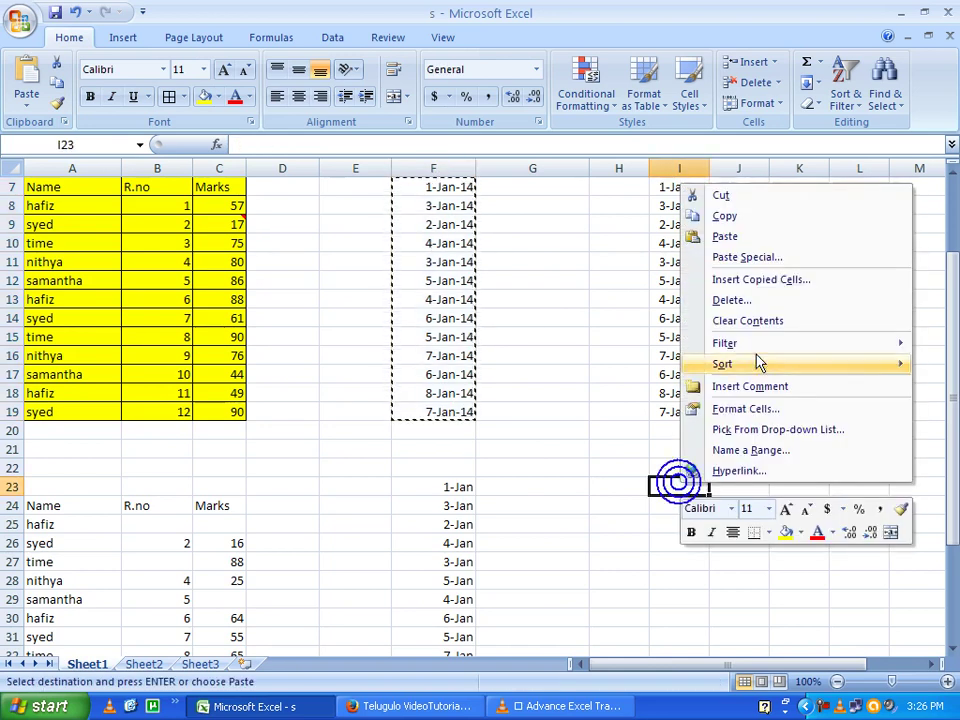
click(749, 258)
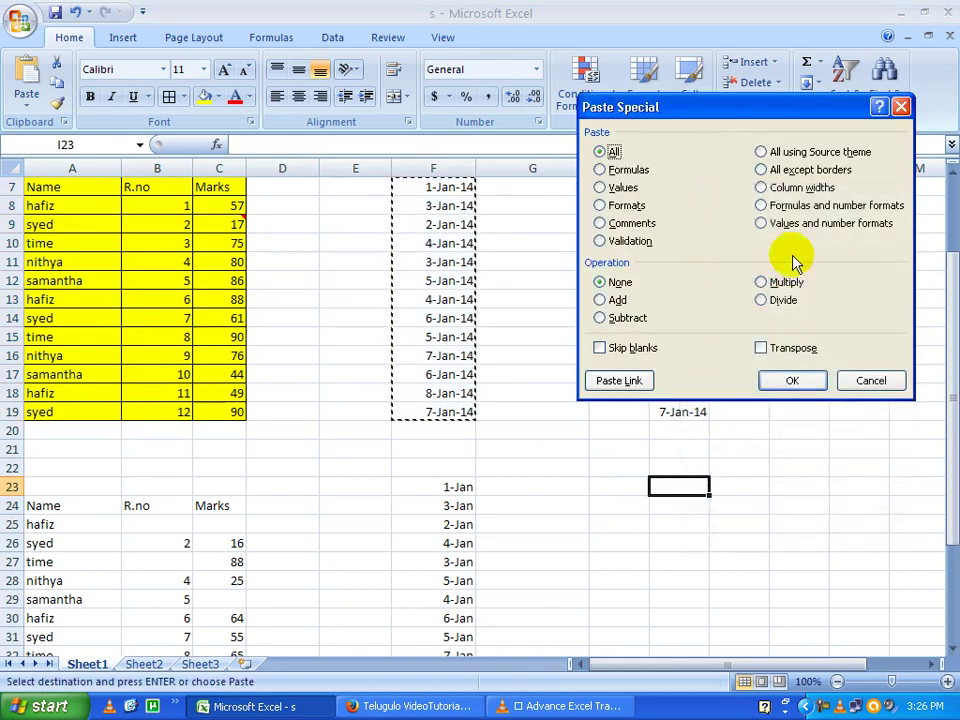
click(815, 205)
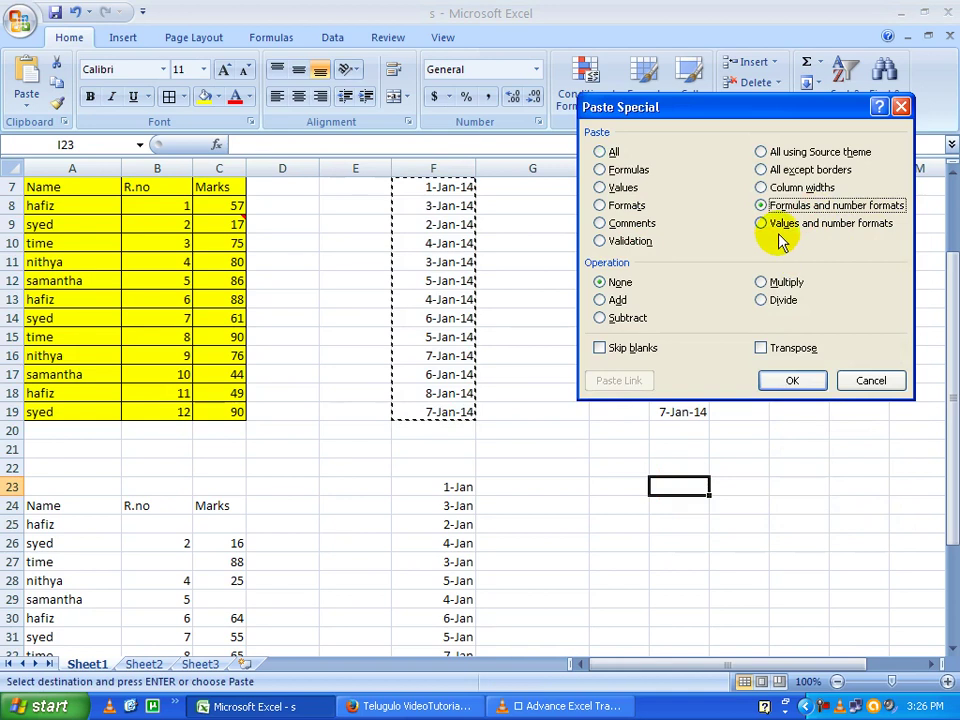
click(831, 226)
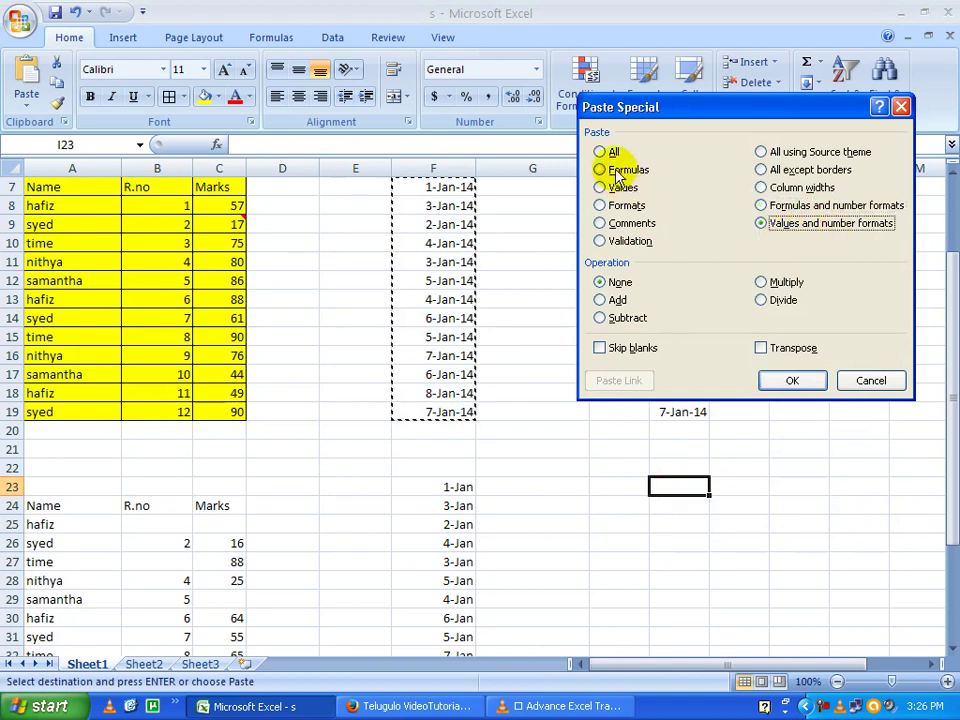
click(812, 378)
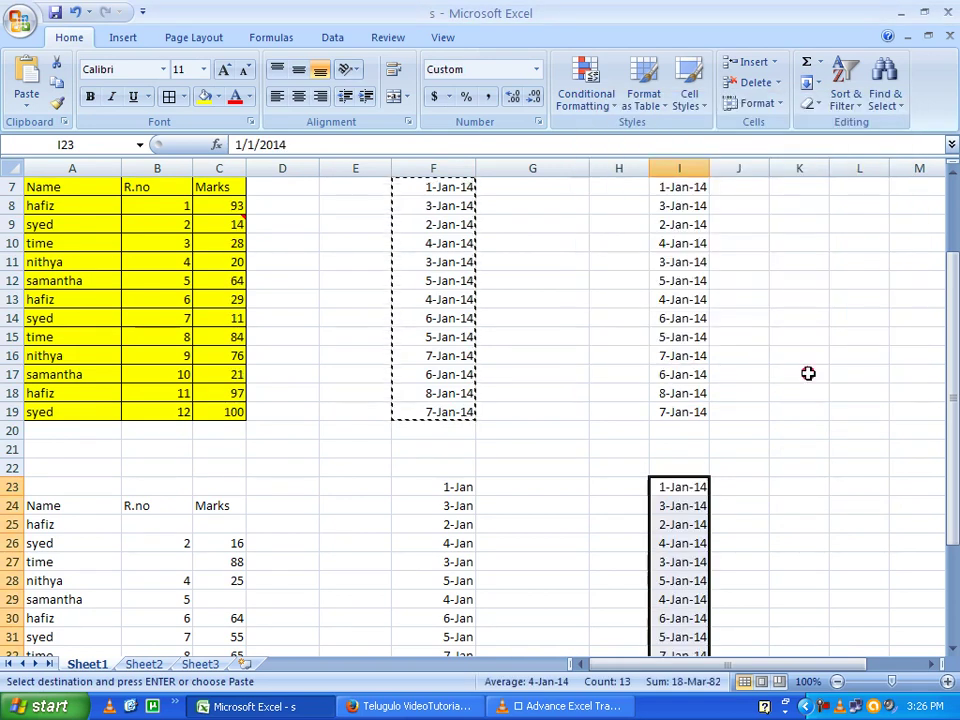
Check that the pasted dates in I25:I27 now show in 1-Jan-14 format
click(423, 314)
click(675, 558)
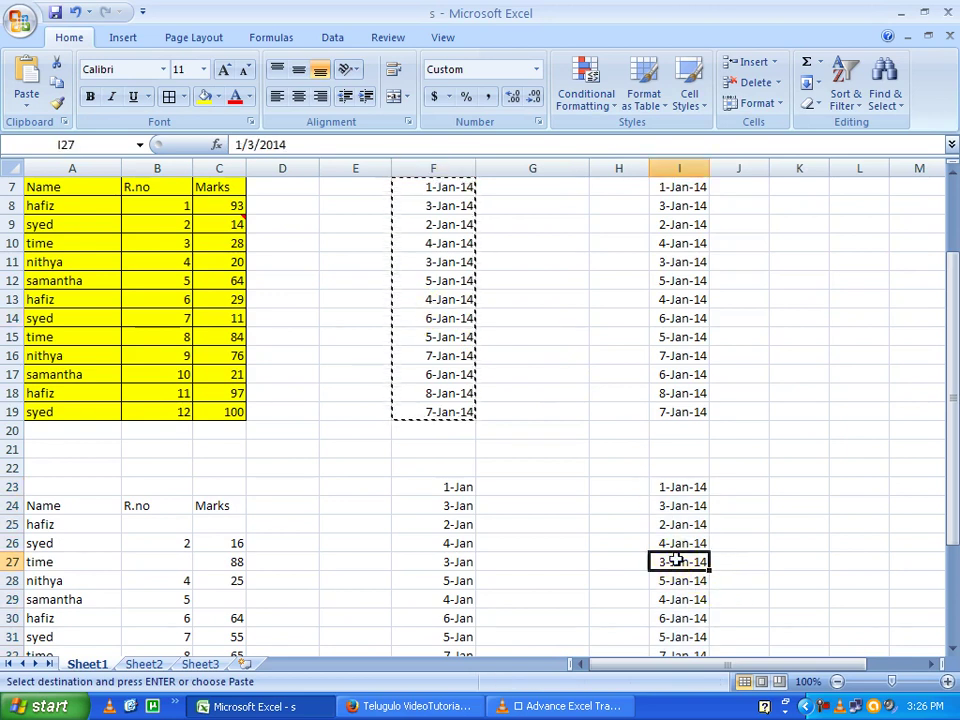
double_click(671, 557)
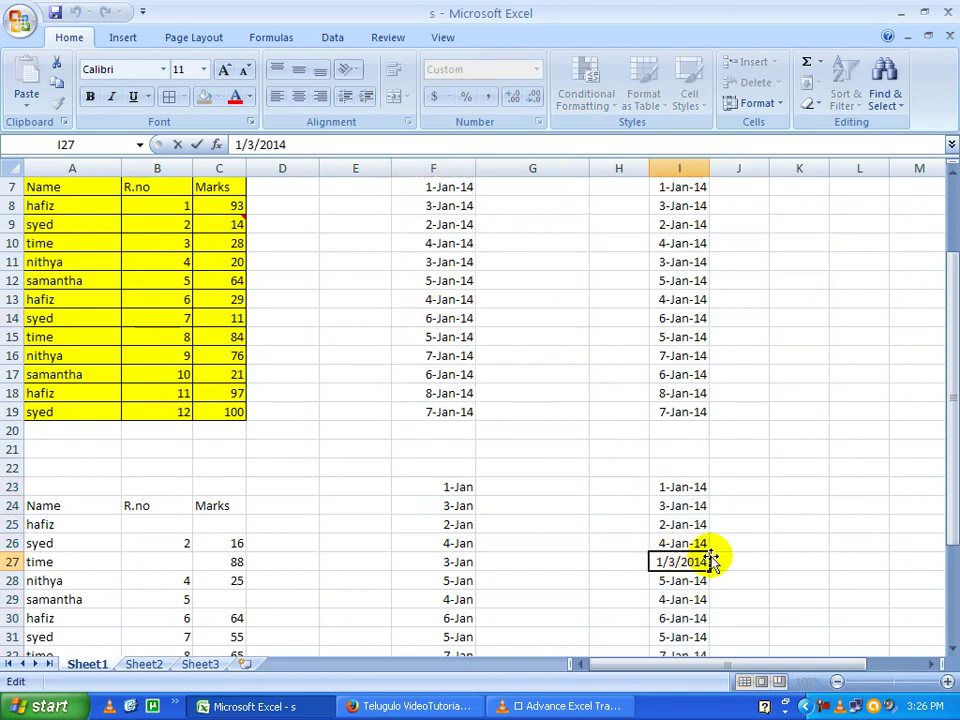
key(Tab)
click(680, 538)
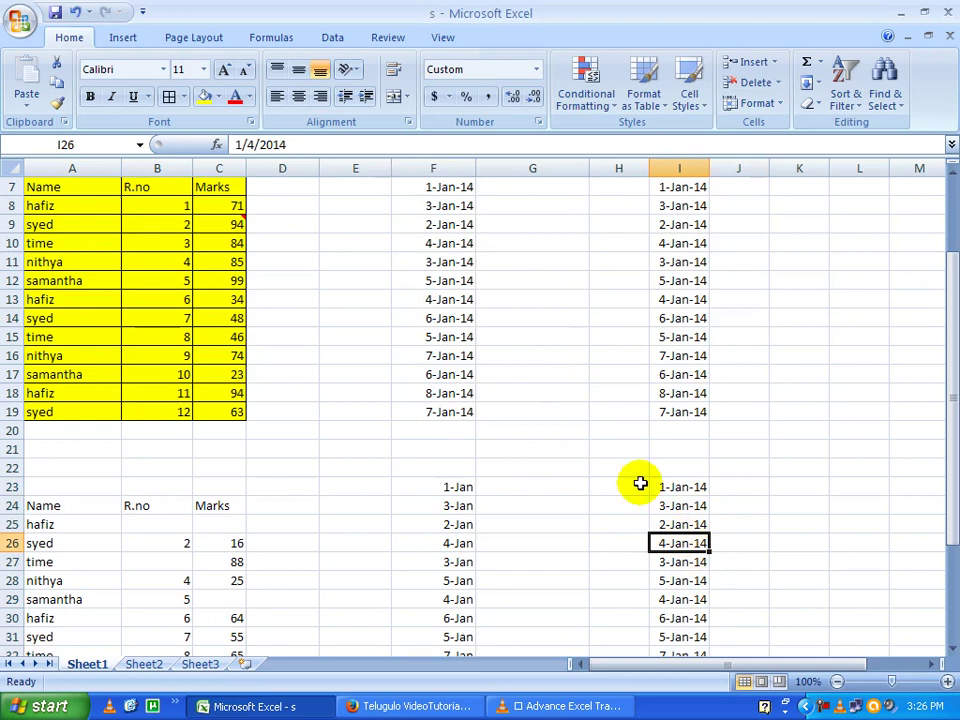
click(687, 375)
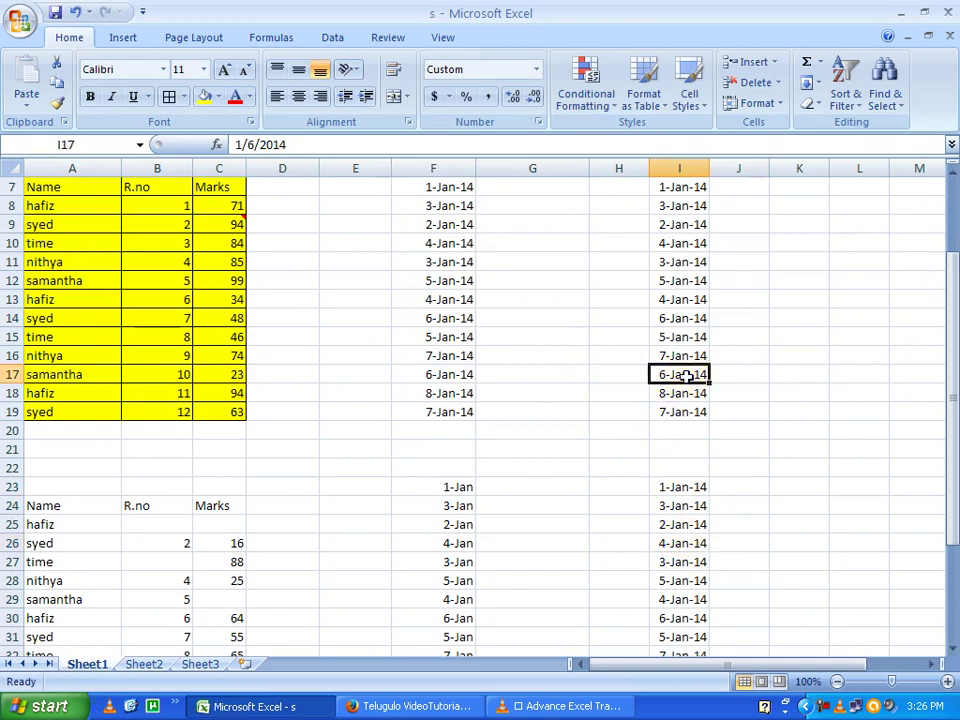
click(673, 518)
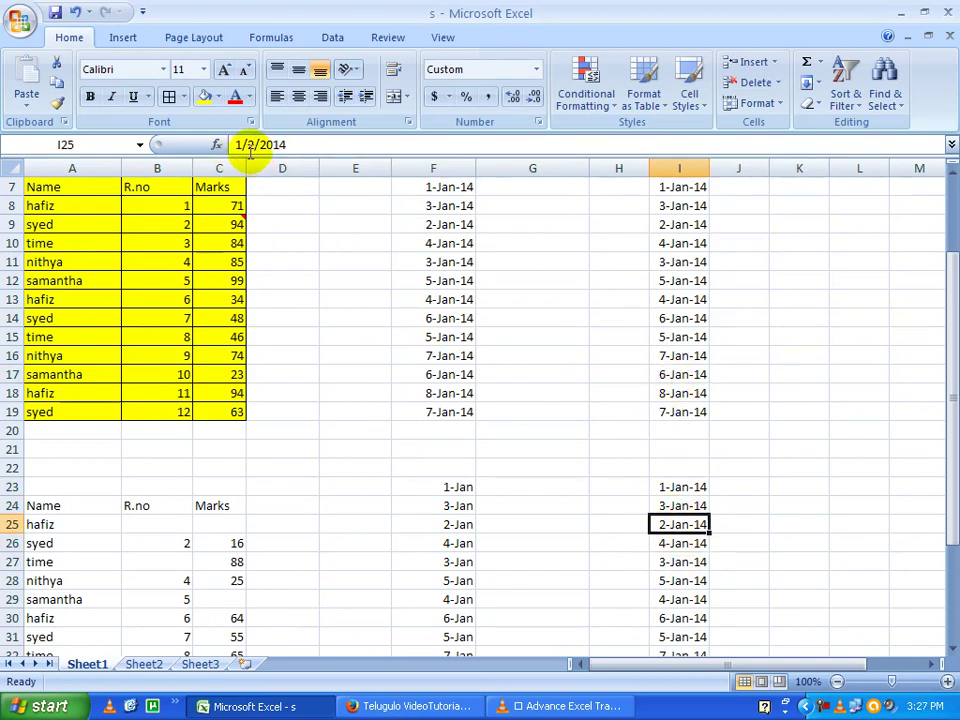
click(238, 261)
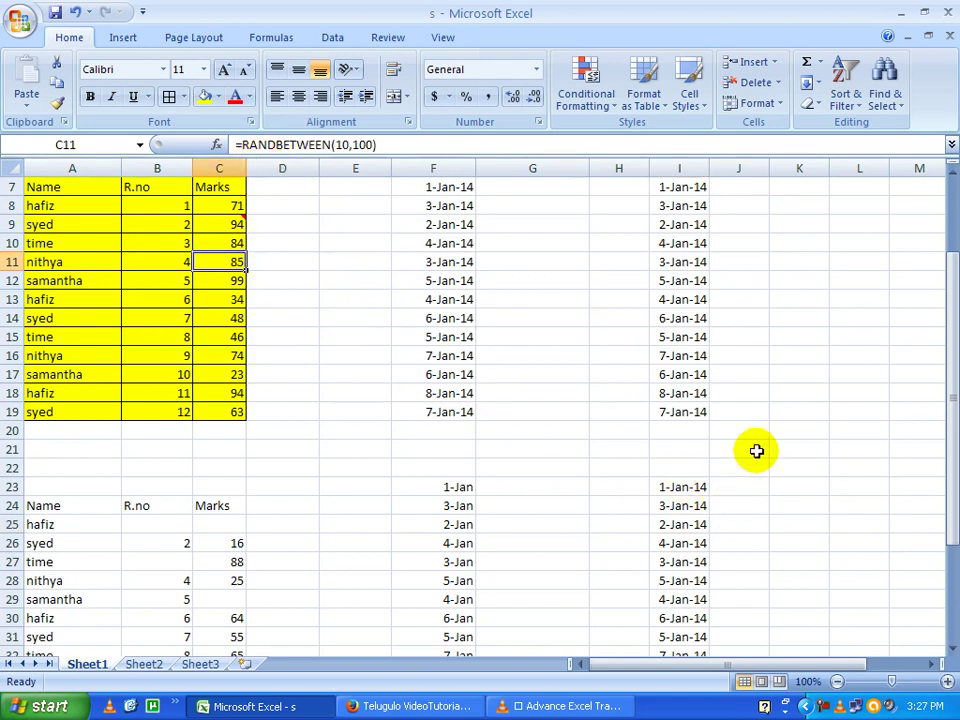
scroll(752, 440, up, 2)
scroll(755, 415, down, 1)
Delete columns F through I from Sheet1
right_click(788, 251)
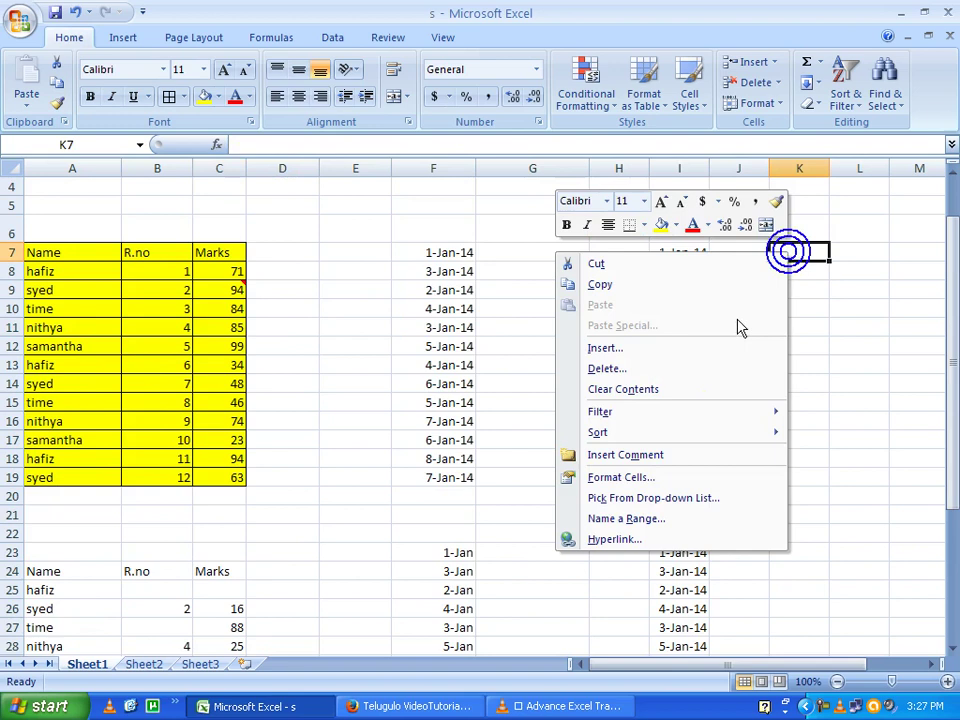
click(880, 368)
drag(452, 250, 463, 455)
click(463, 186)
click(452, 167)
drag(452, 167, 656, 216)
right_click(500, 168)
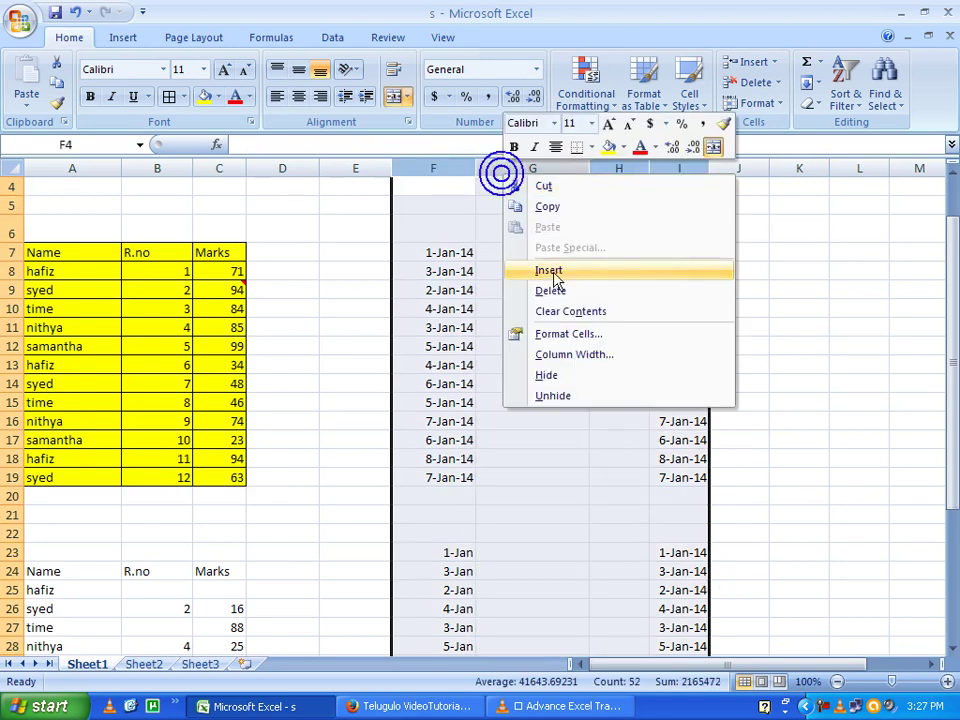
click(555, 289)
click(413, 285)
click(378, 268)
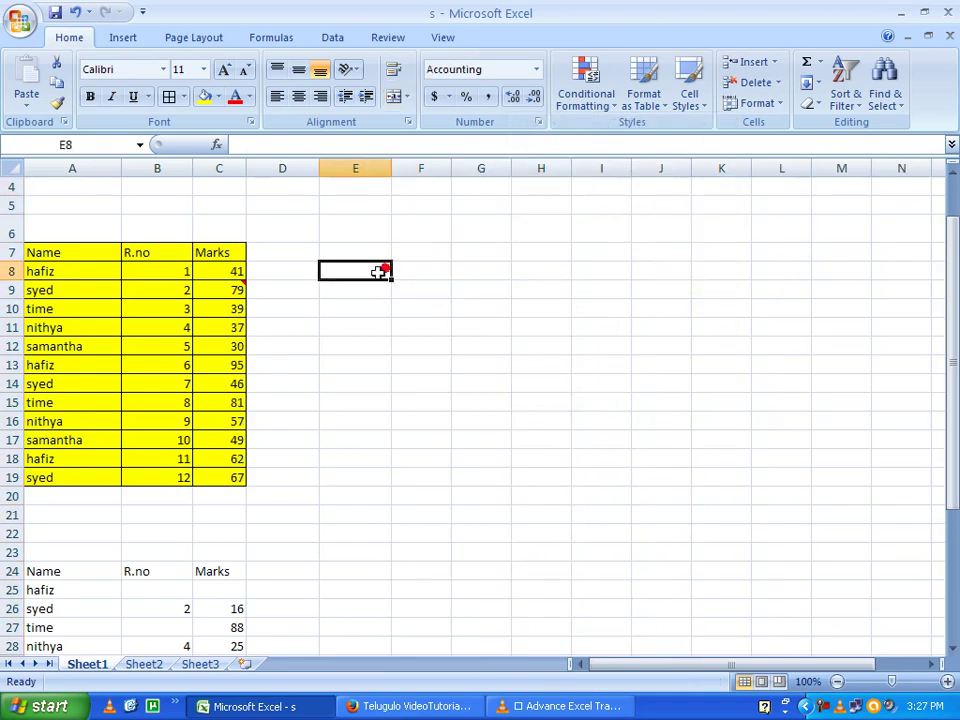
Delete columns A through C on Sheet2, emptying the Name, R.no and Marks table
click(144, 663)
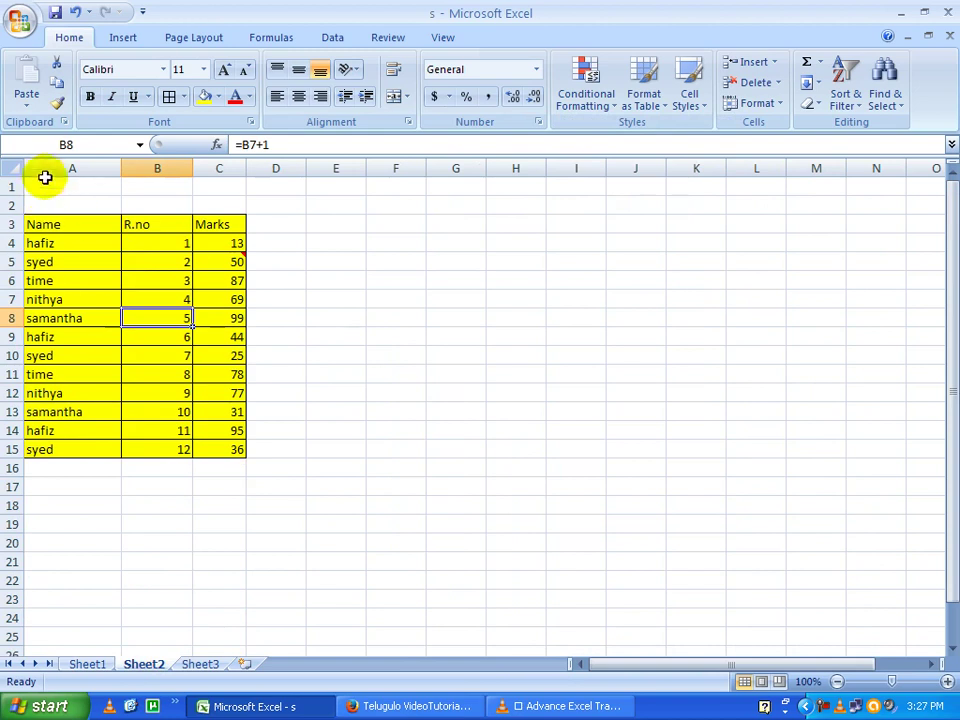
drag(66, 168, 200, 168)
right_click(198, 170)
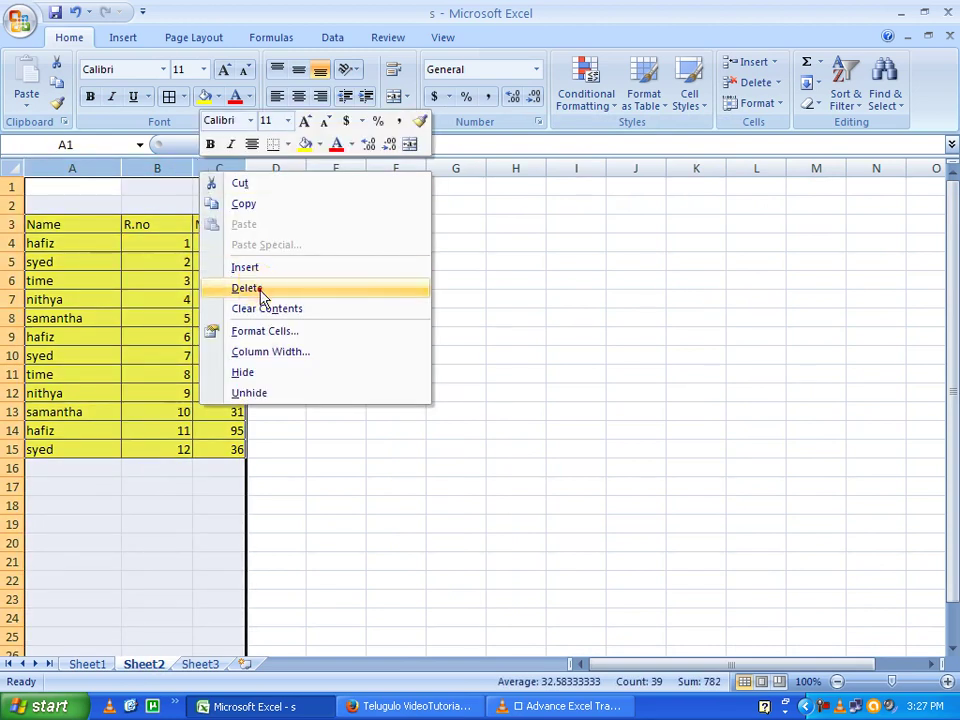
click(258, 289)
click(72, 260)
click(62, 223)
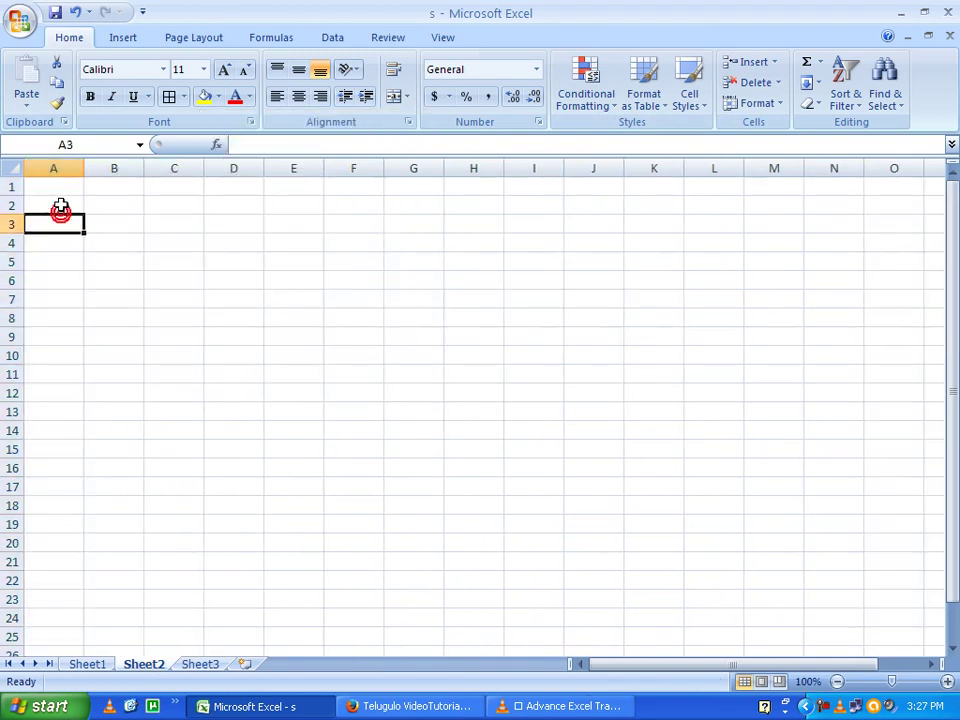
click(60, 206)
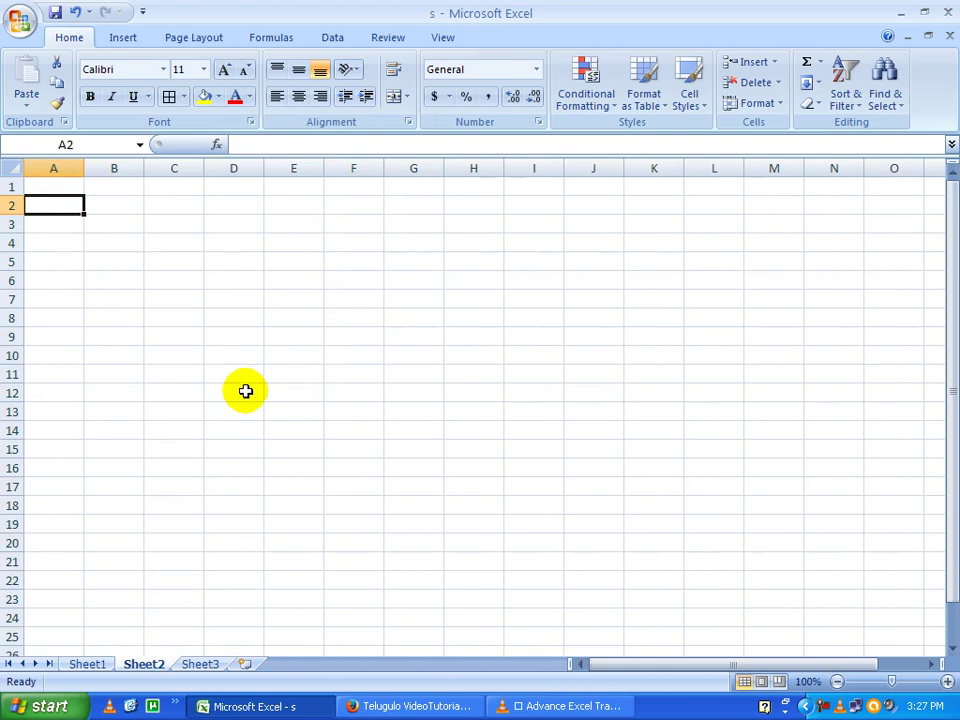
text(sales)
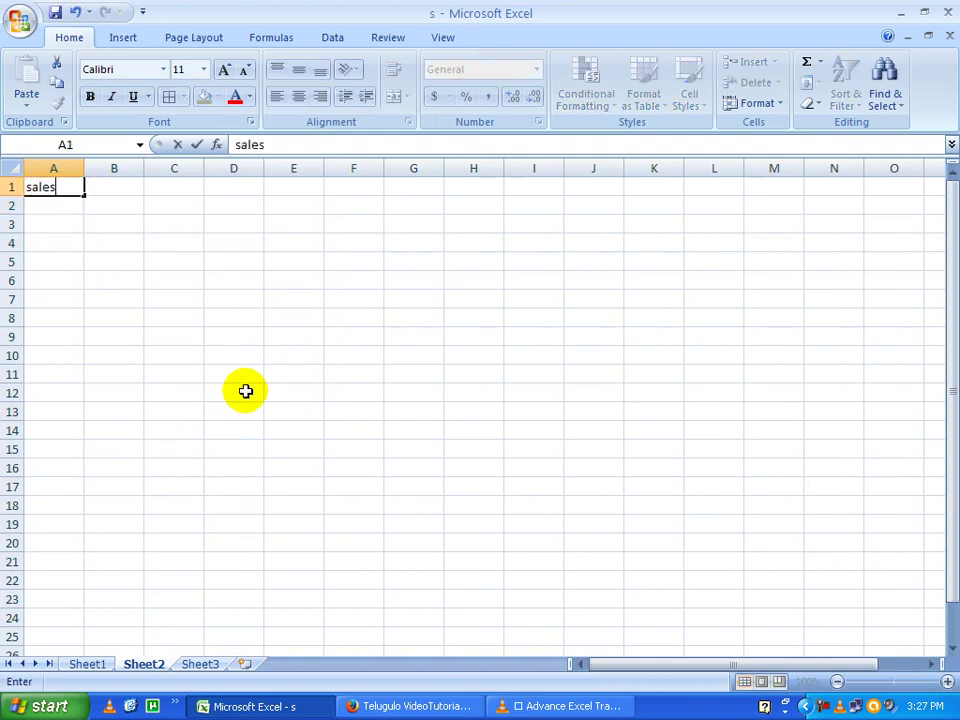
key(Return)
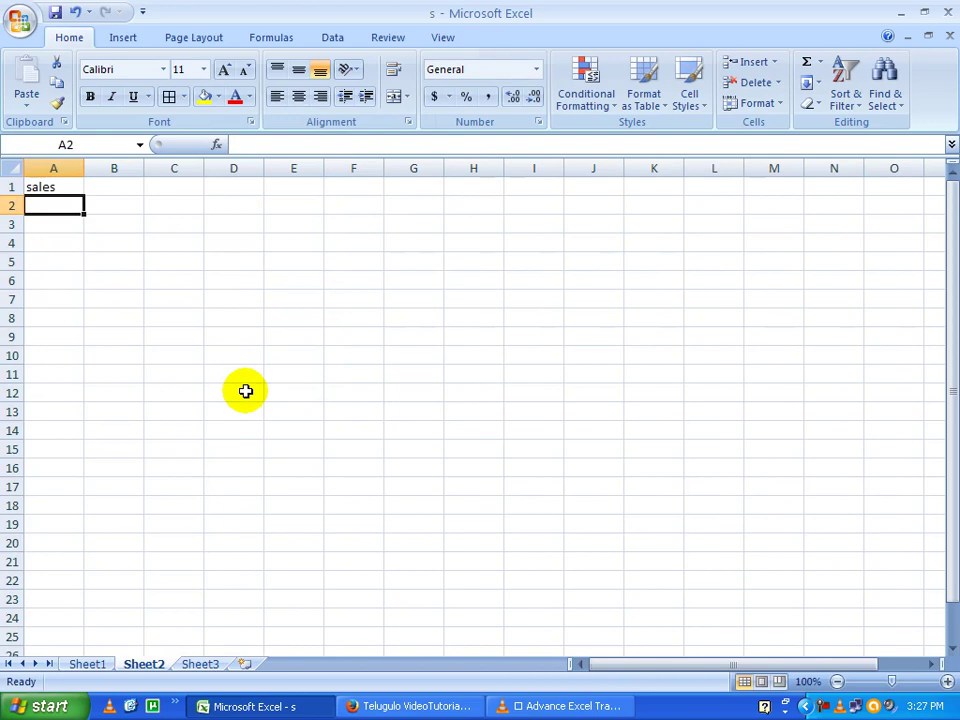
text(76)
key(Return)
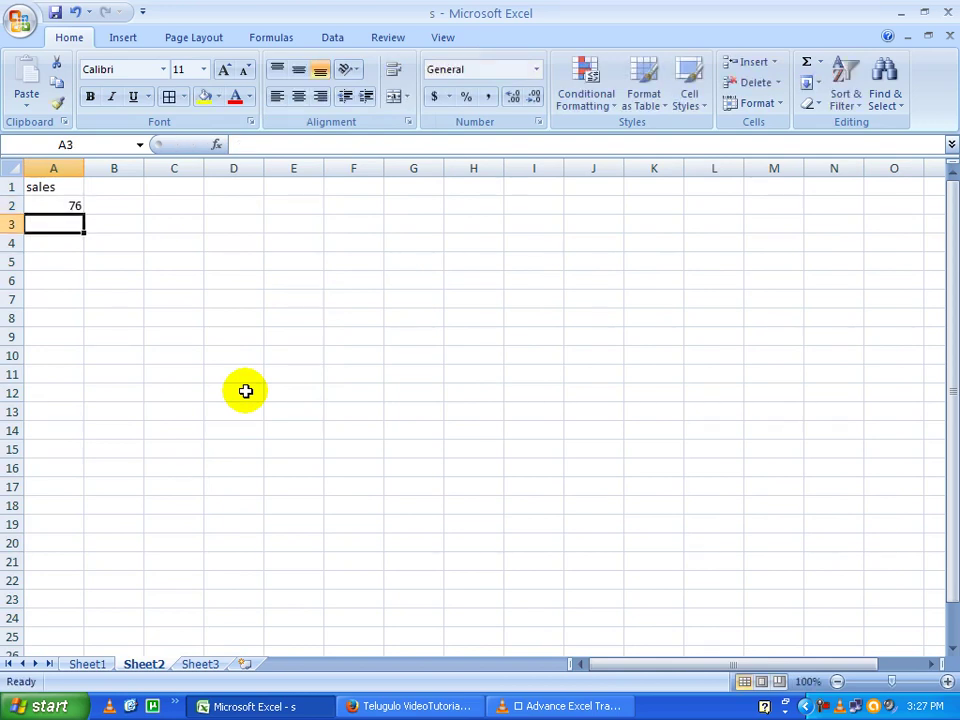
text(79)
key(Return)
mouse_move(60, 205)
mouse_down()
mouse_move(67, 233)
mouse_move(72, 224)
mouse_move(92, 505)
mouse_up()
click(100, 222)
click(105, 390)
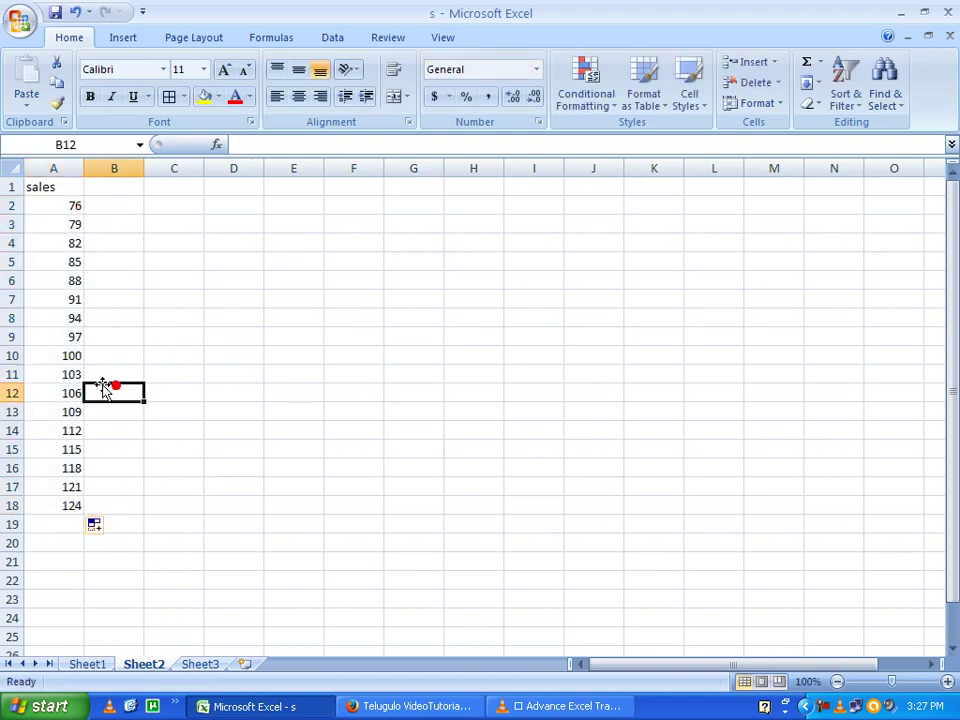
click(122, 204)
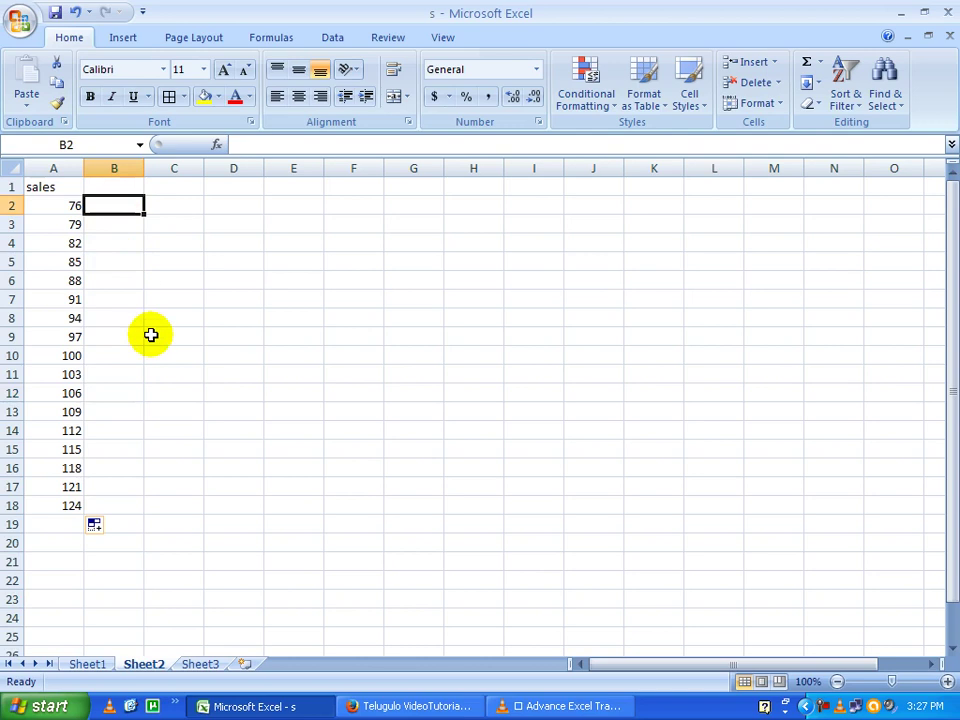
click(105, 267)
click(102, 207)
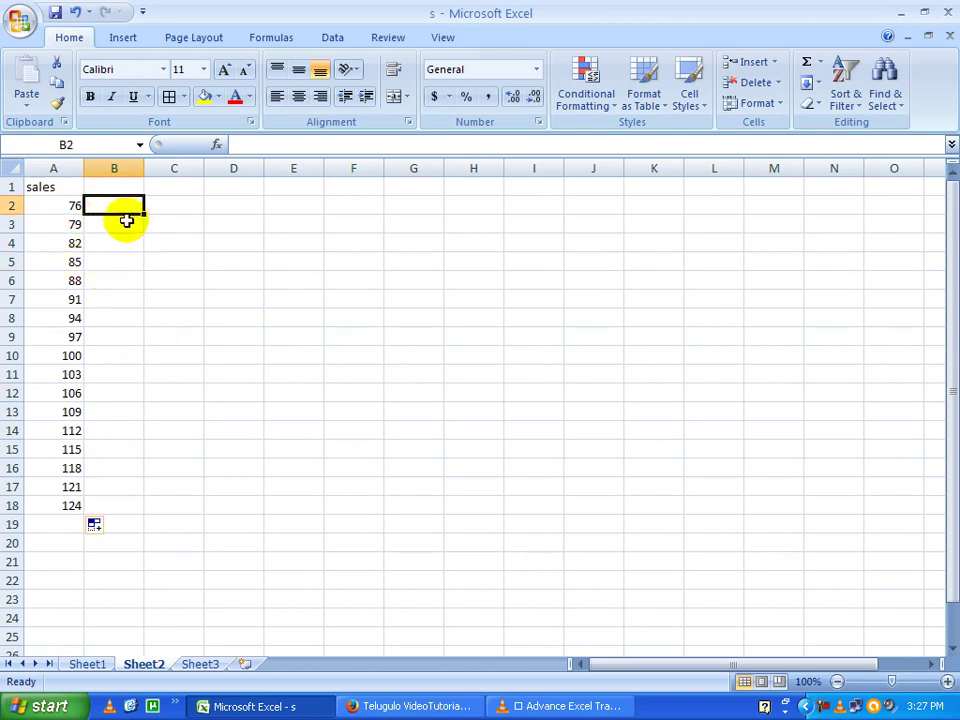
click(108, 246)
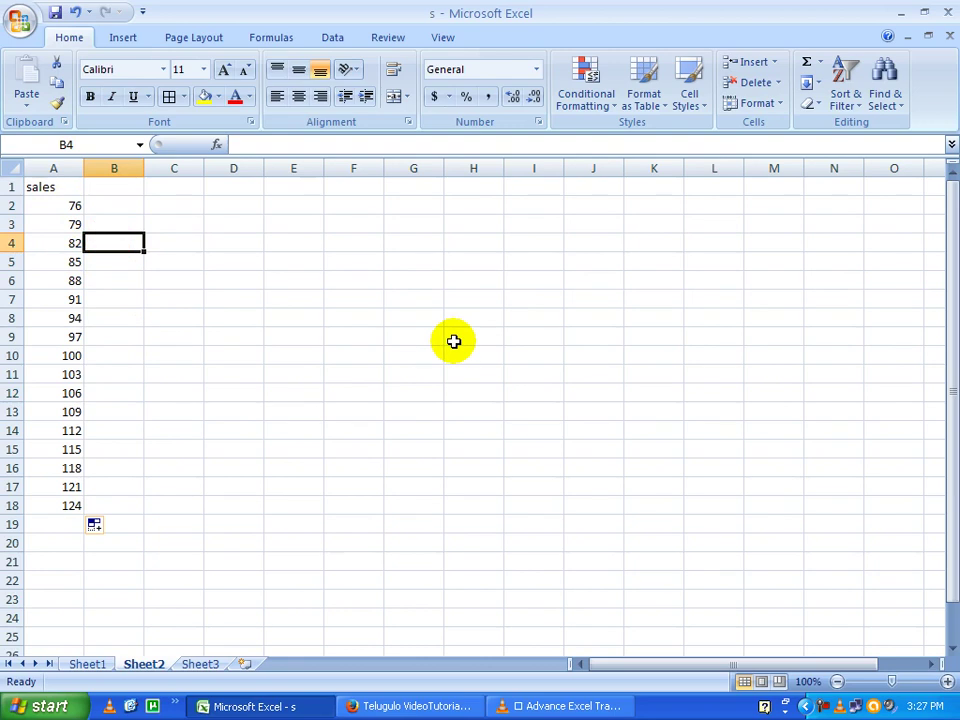
key(Down)
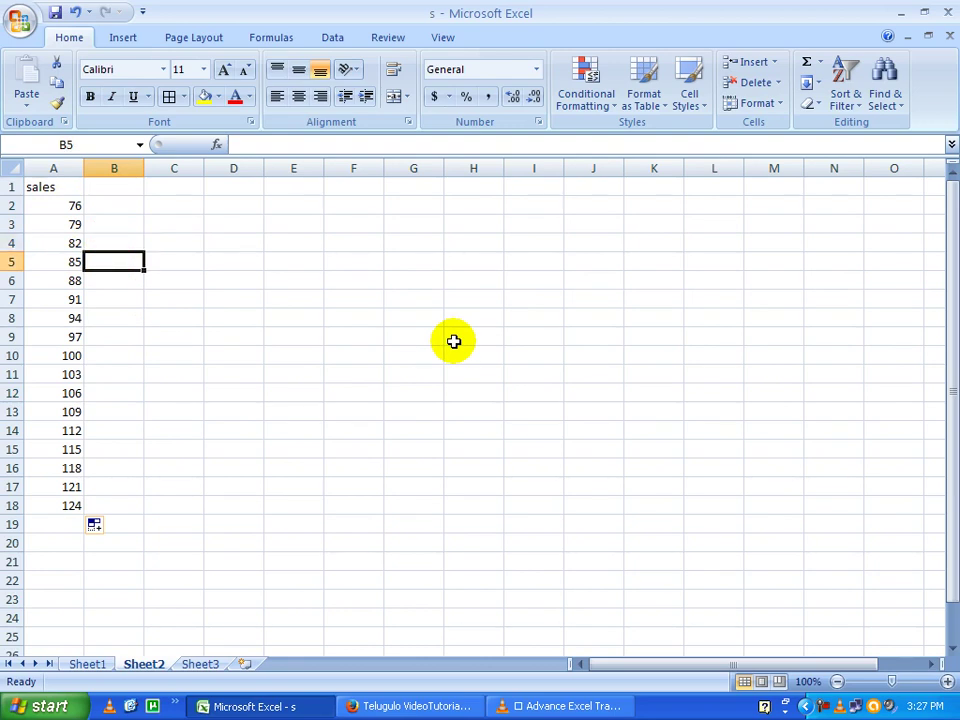
Enter 5 in B5, 6 in B8 and 10 in B10
text(5)
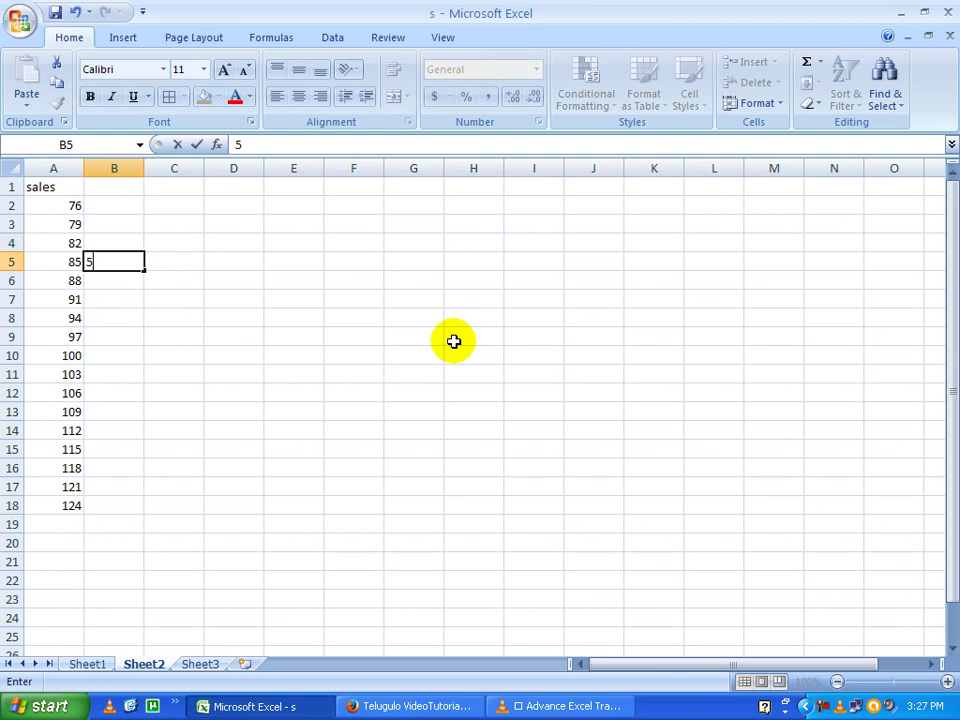
key(Return)
key(Down)
key(Down)
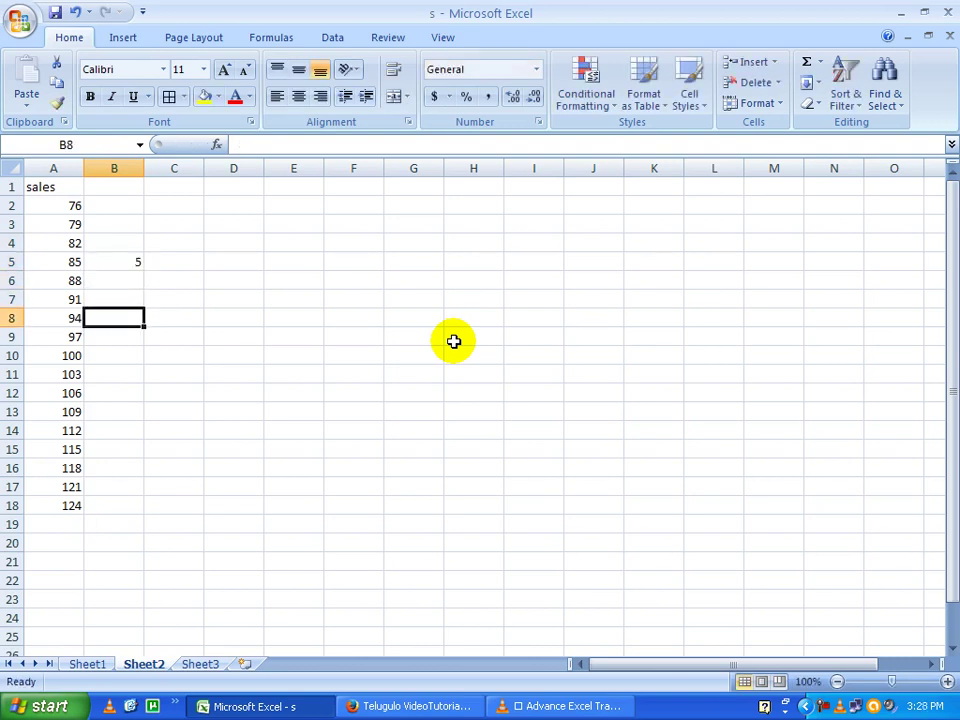
text(6)
key(Return)
key(Down)
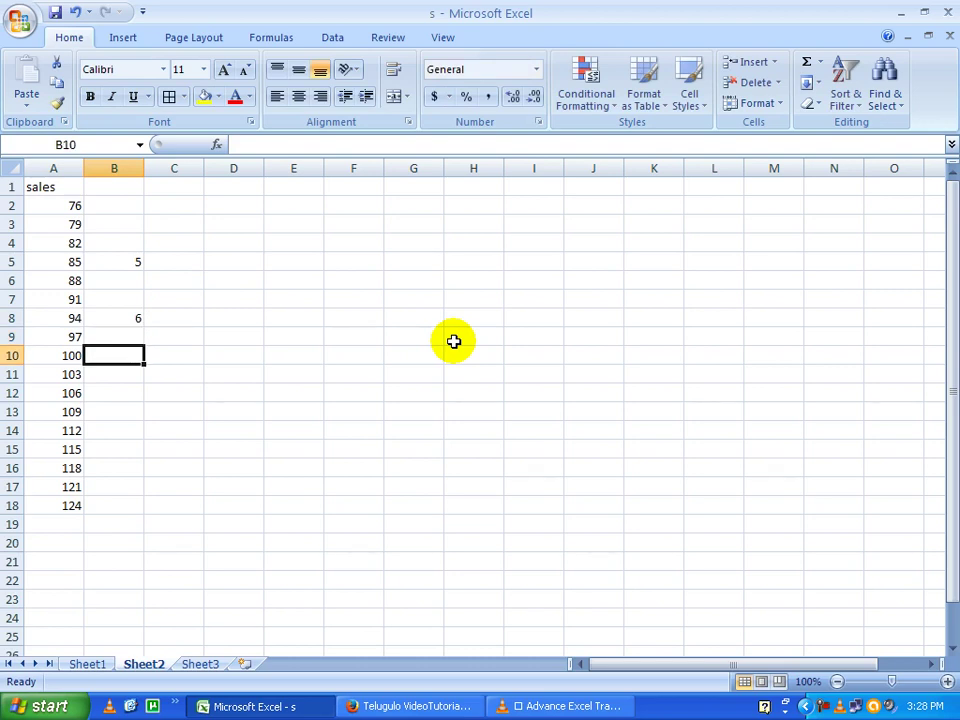
text(1)
key(Return)
Enter 87 in B14, then move back up to C2
key(Down)
key(Left)
key(Right)
key(Down)
key(Down)
text(8)
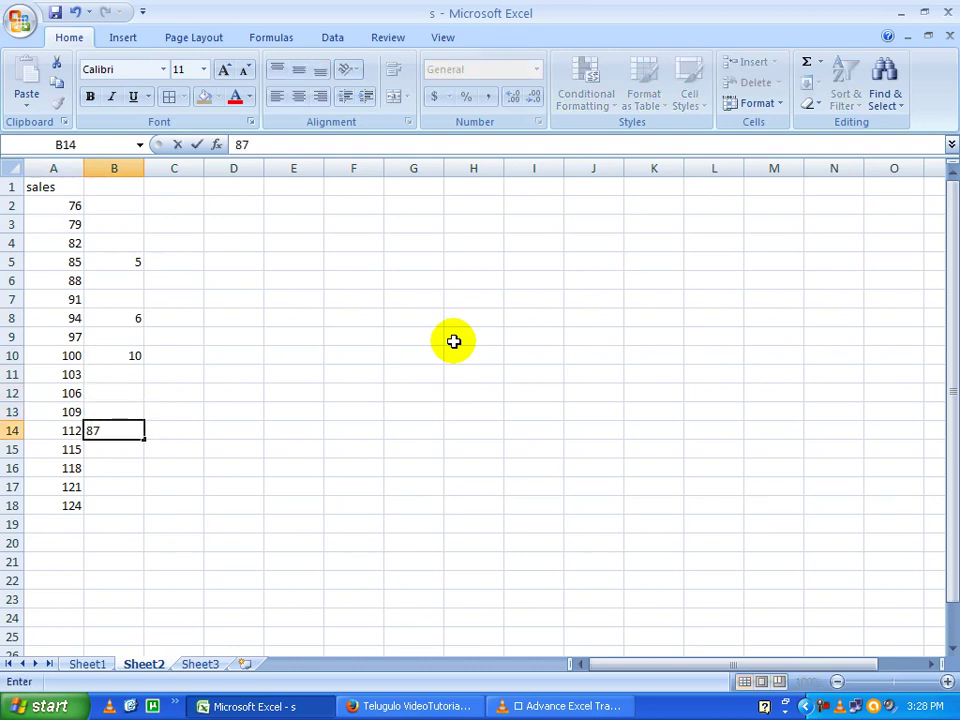
key(Return)
key(Up)
key(Up)
key(Up)
key(Up)
key(Up)
key(Up)
key(Up)
key(Up)
key(Up)
key(Up)
key(Up)
key(Up)
key(Up)
key(Right)
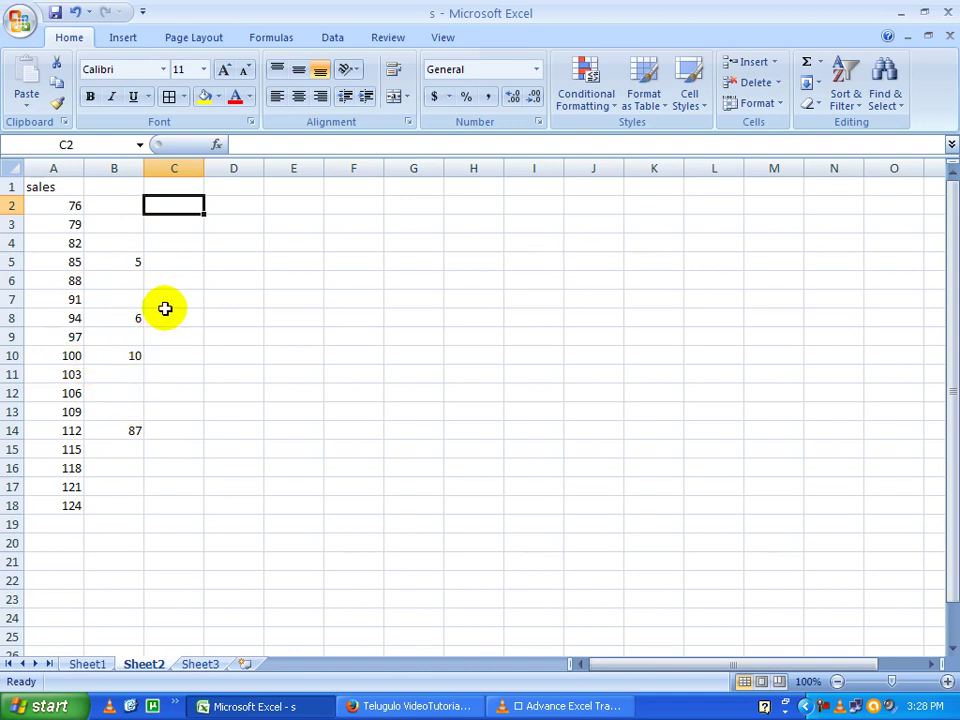
Enter the formula =A2+B:B in cell C2
click(65, 262)
text(9)
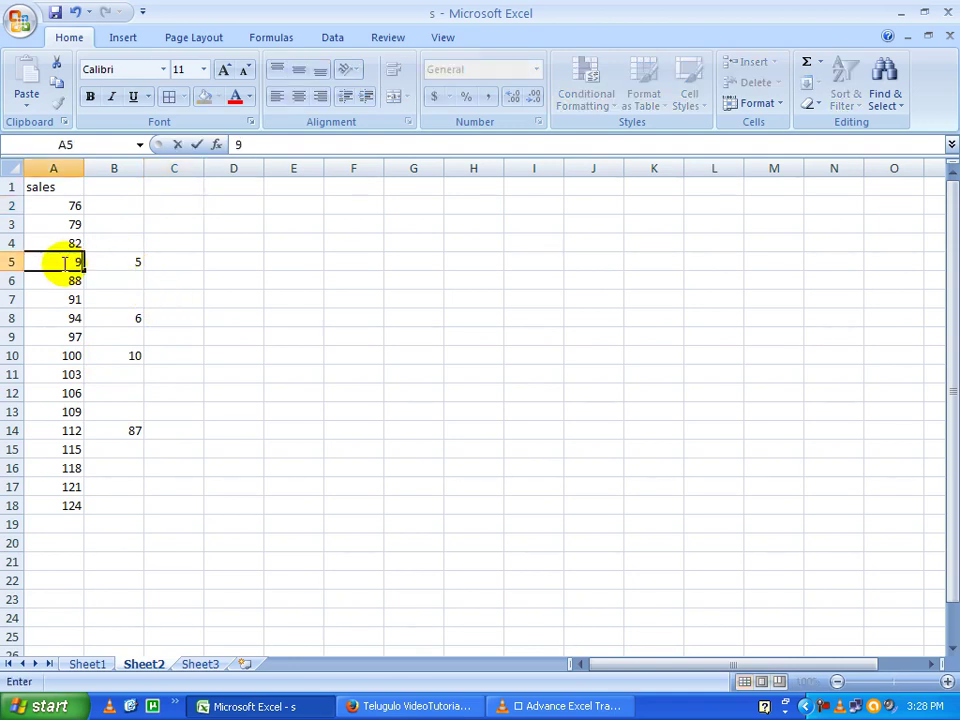
text(0)
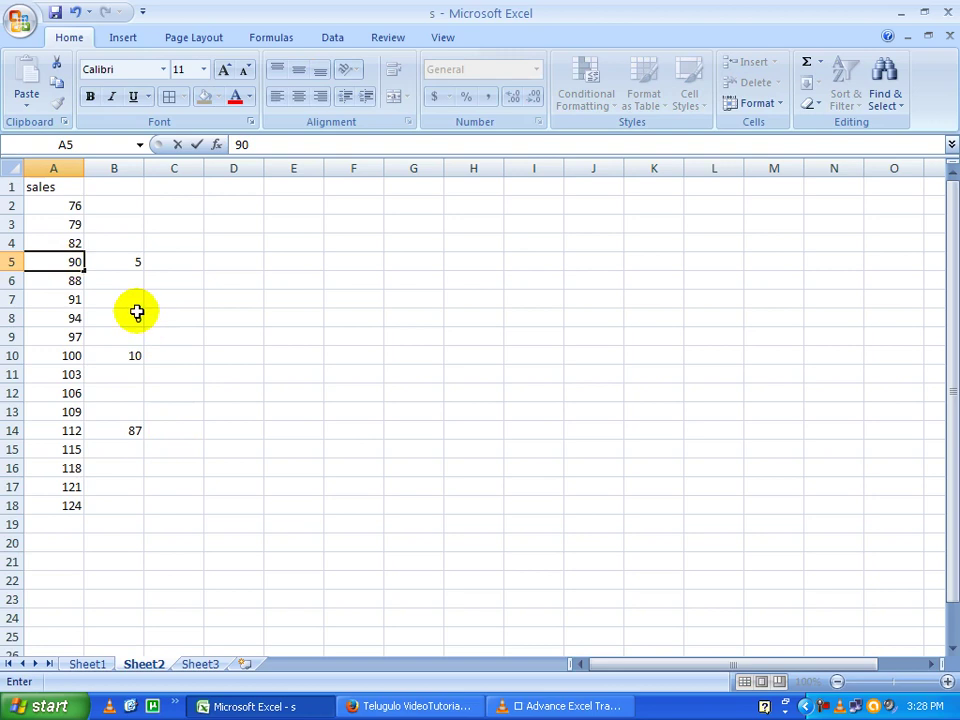
key(Escape)
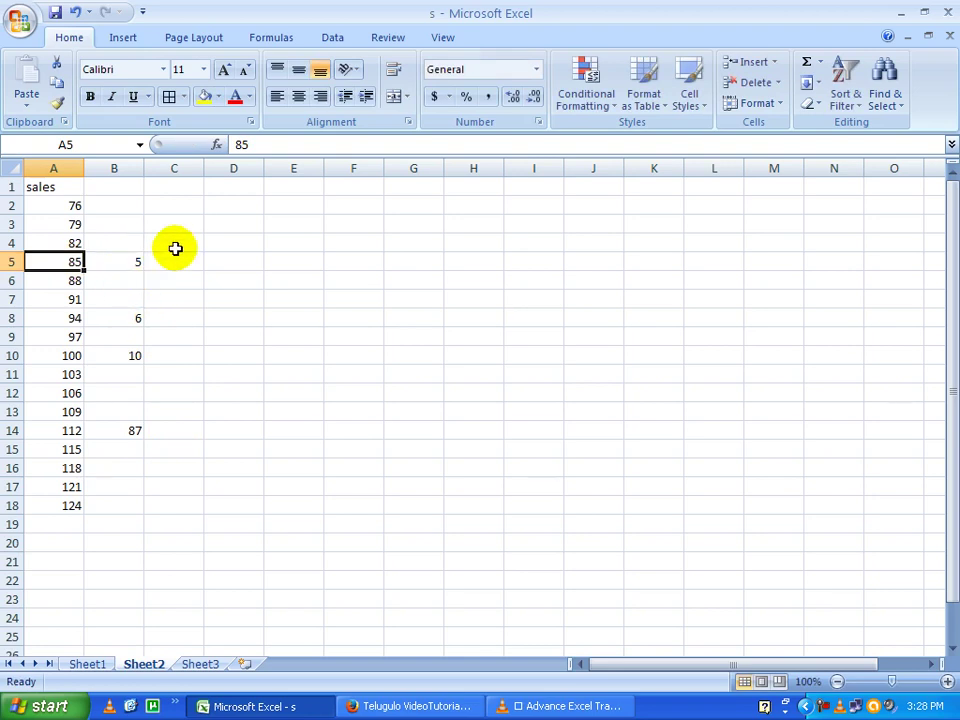
click(176, 210)
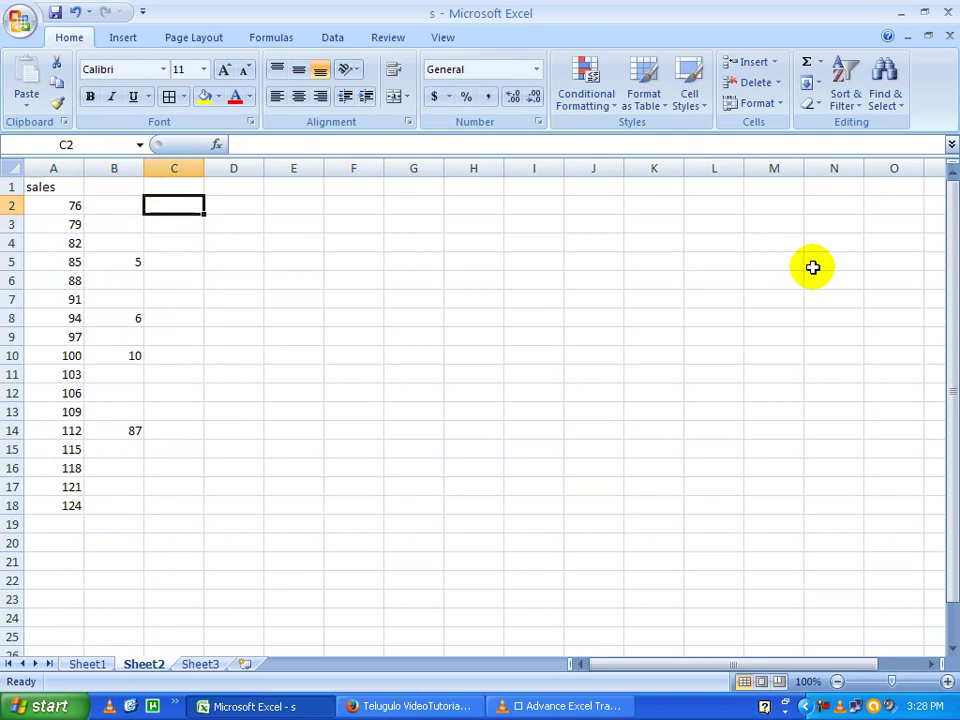
text(=)
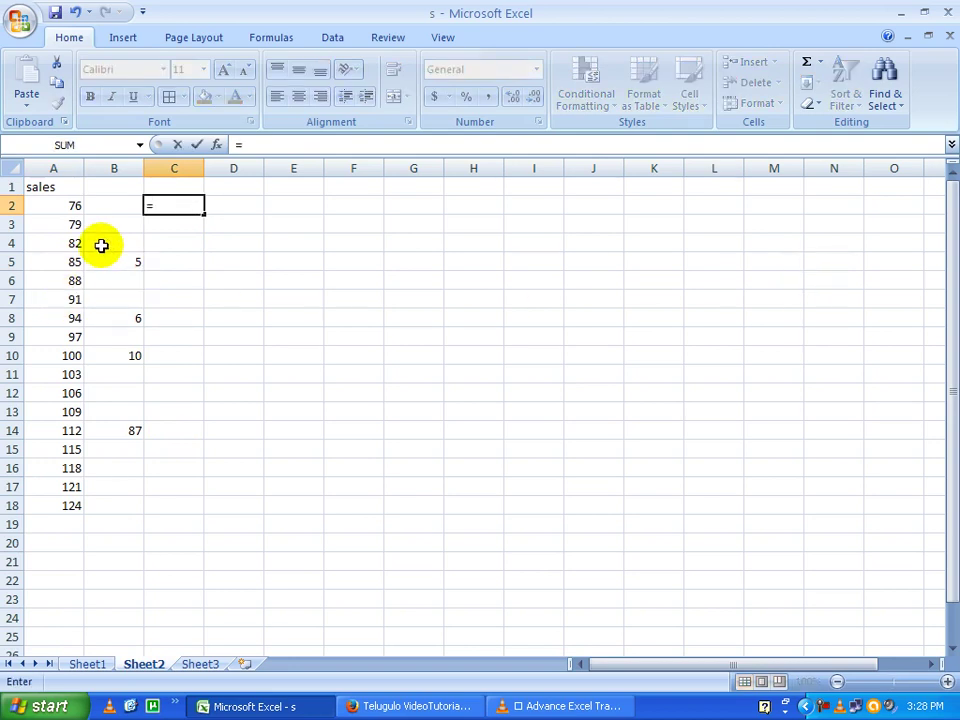
click(63, 210)
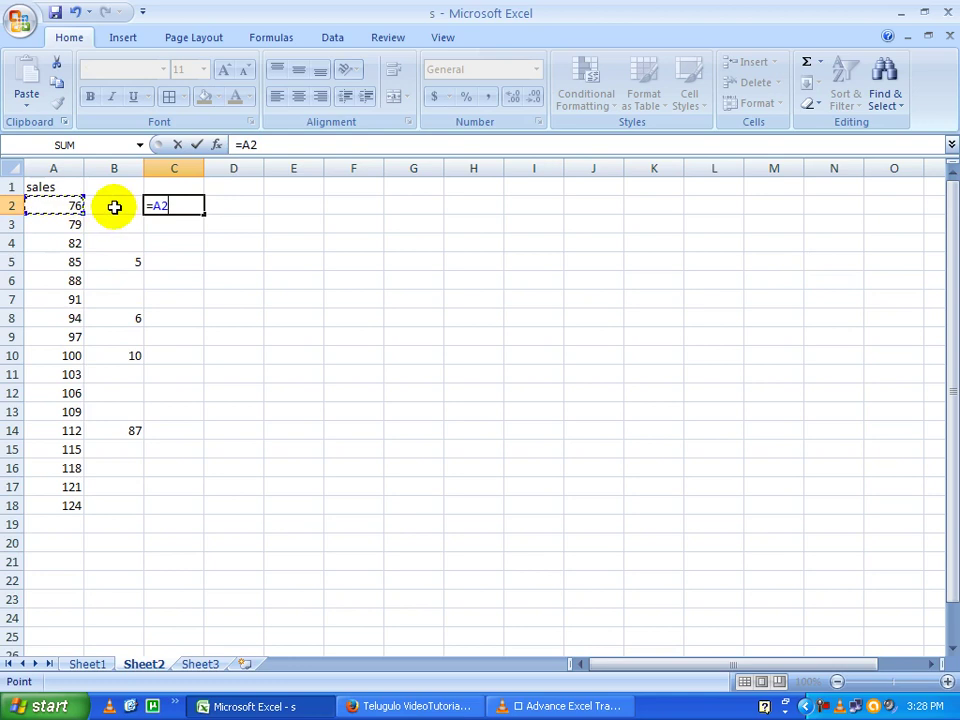
click(114, 168)
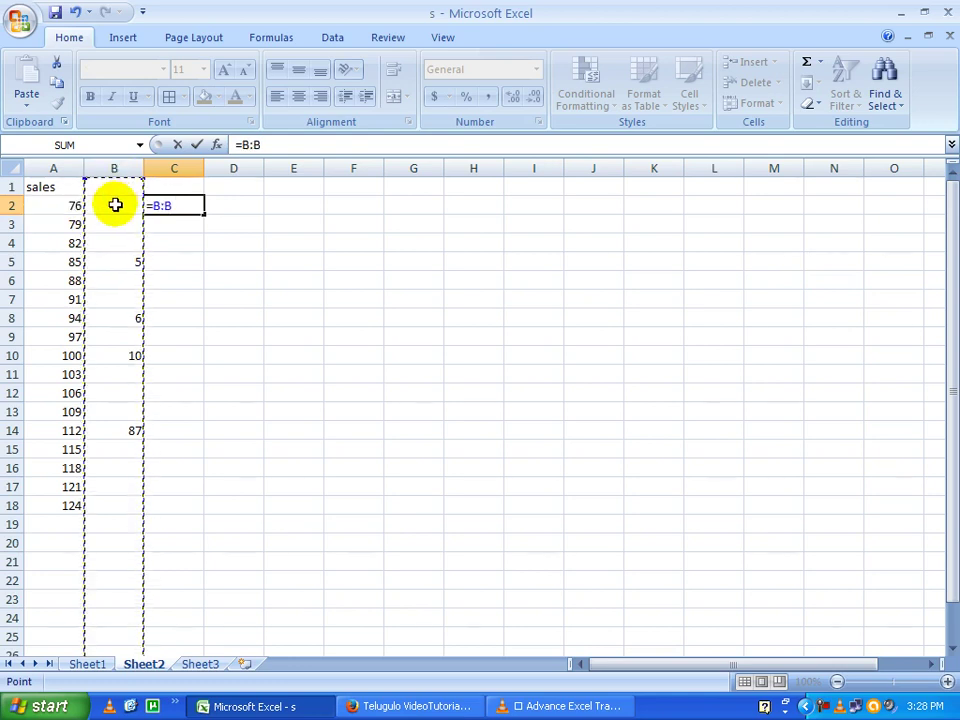
key(Escape)
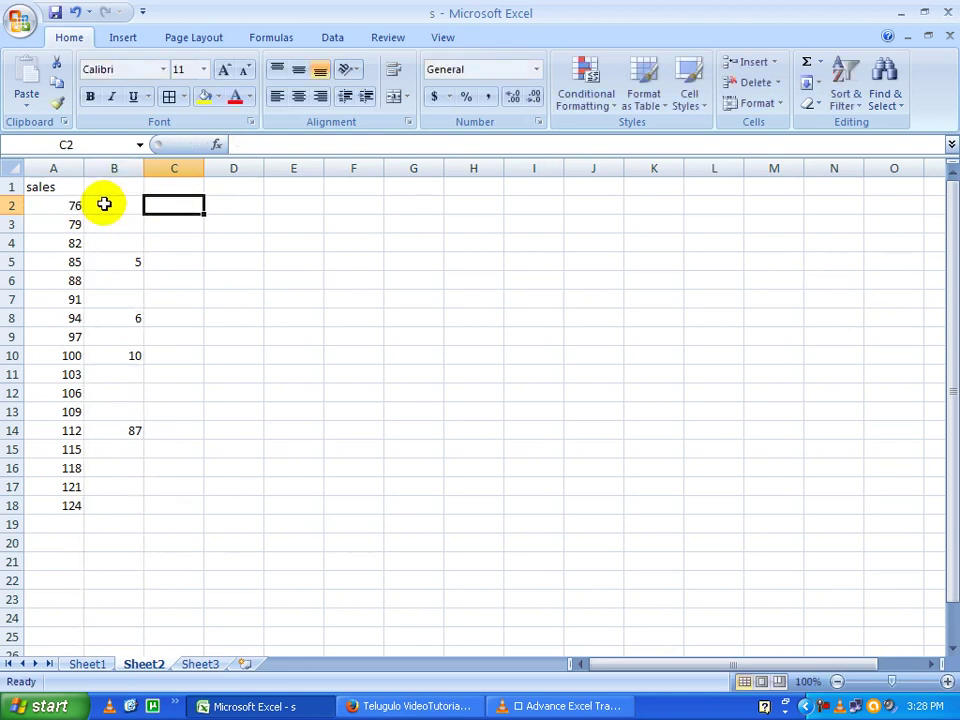
text(=)
click(72, 206)
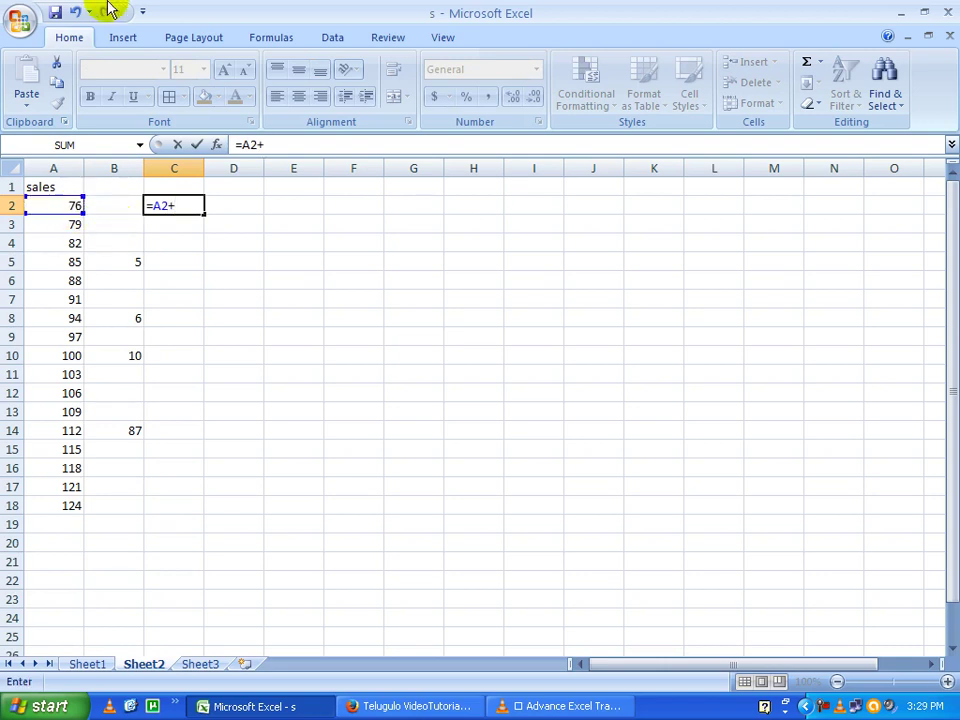
click(115, 170)
key(Return)
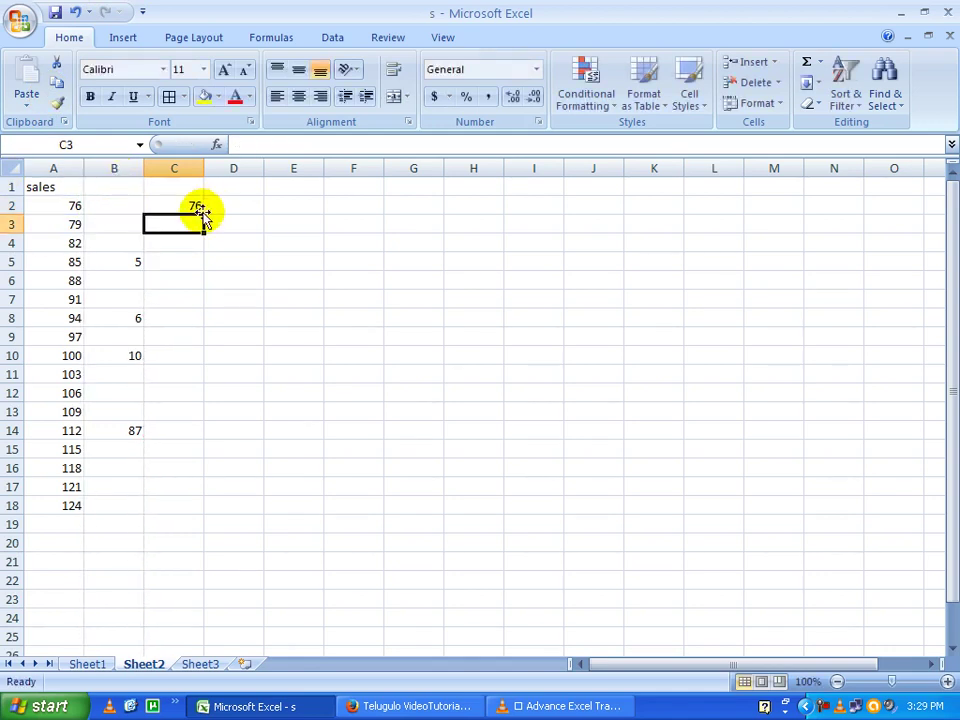
Fill =A2+B:B down to C19, check the results in C5 and C8, and copy the totals
click(198, 208)
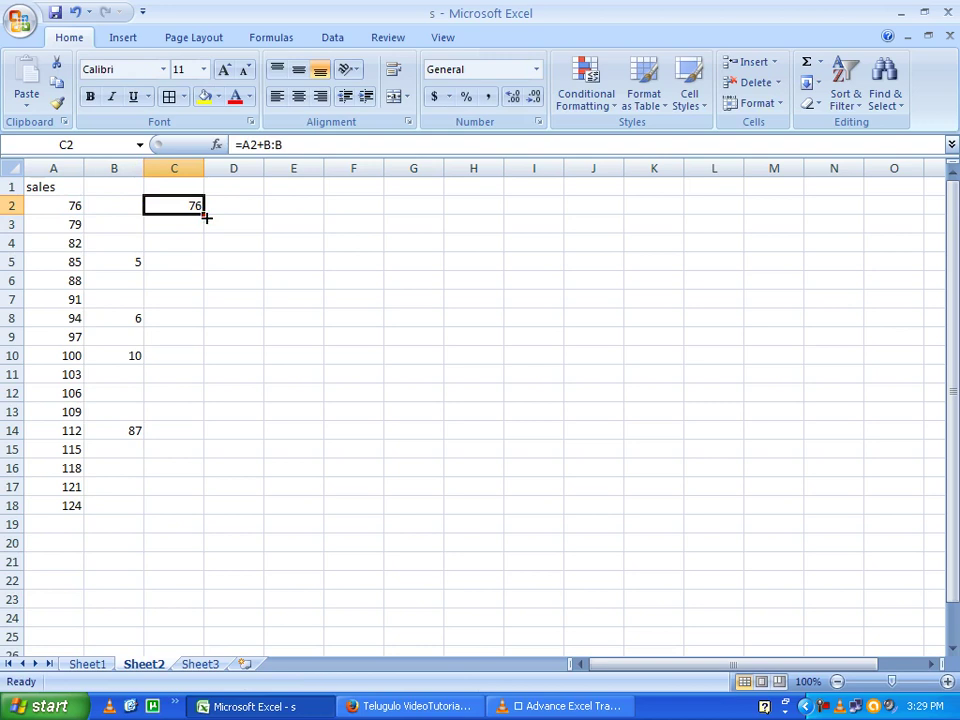
drag(206, 217, 176, 523)
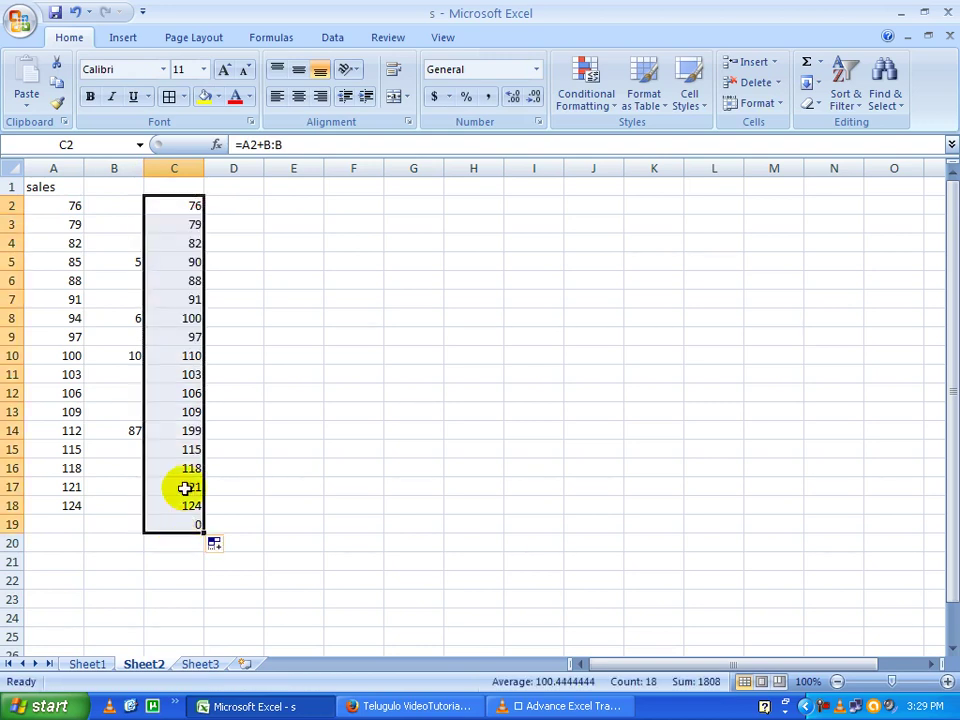
click(133, 243)
click(160, 250)
click(78, 262)
click(123, 265)
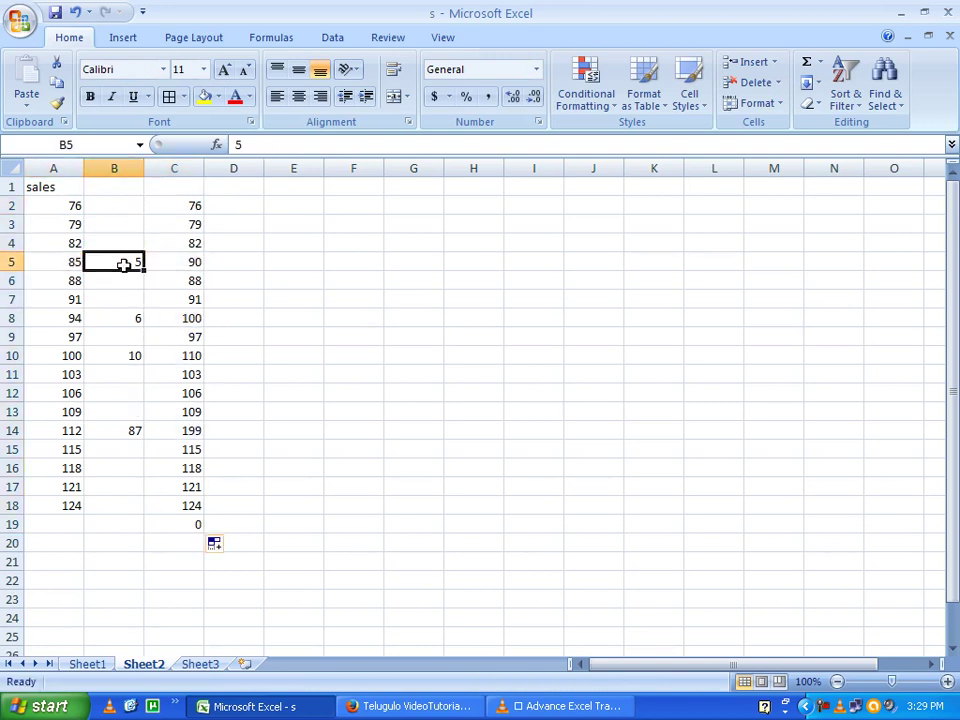
click(192, 263)
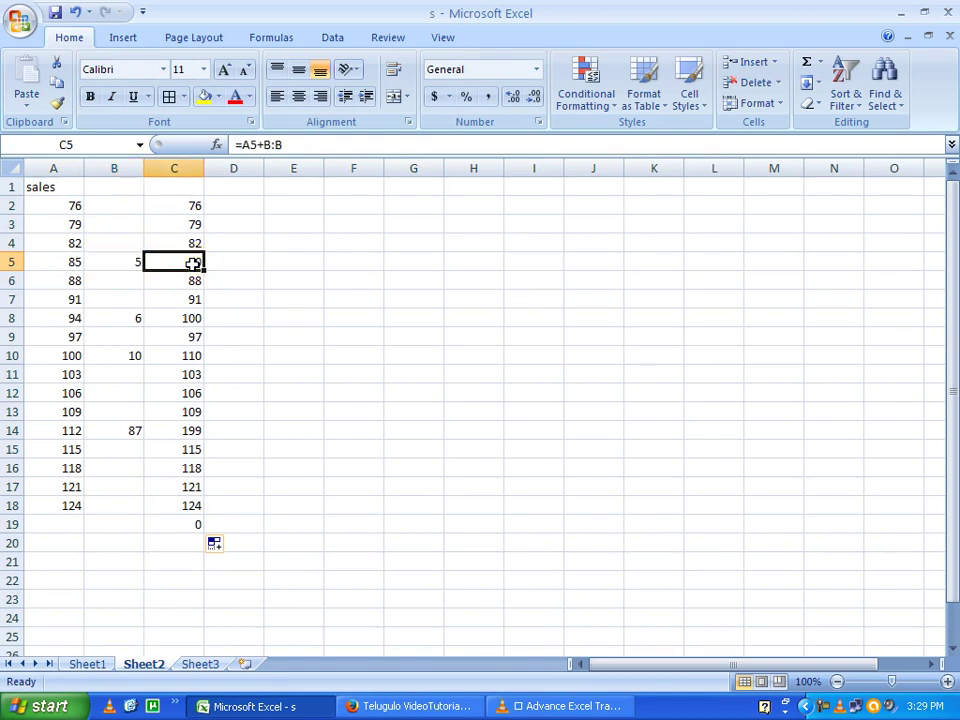
click(118, 317)
click(189, 317)
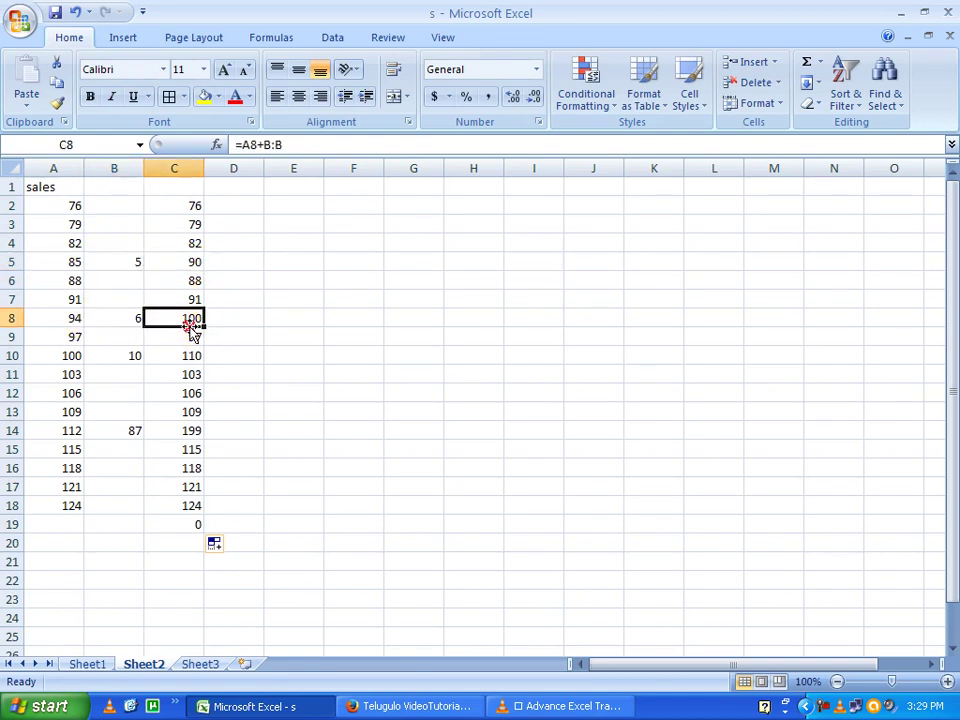
mouse_move(199, 205)
mouse_down()
mouse_move(199, 524)
mouse_move(199, 505)
mouse_up()
key(ctrl+c)
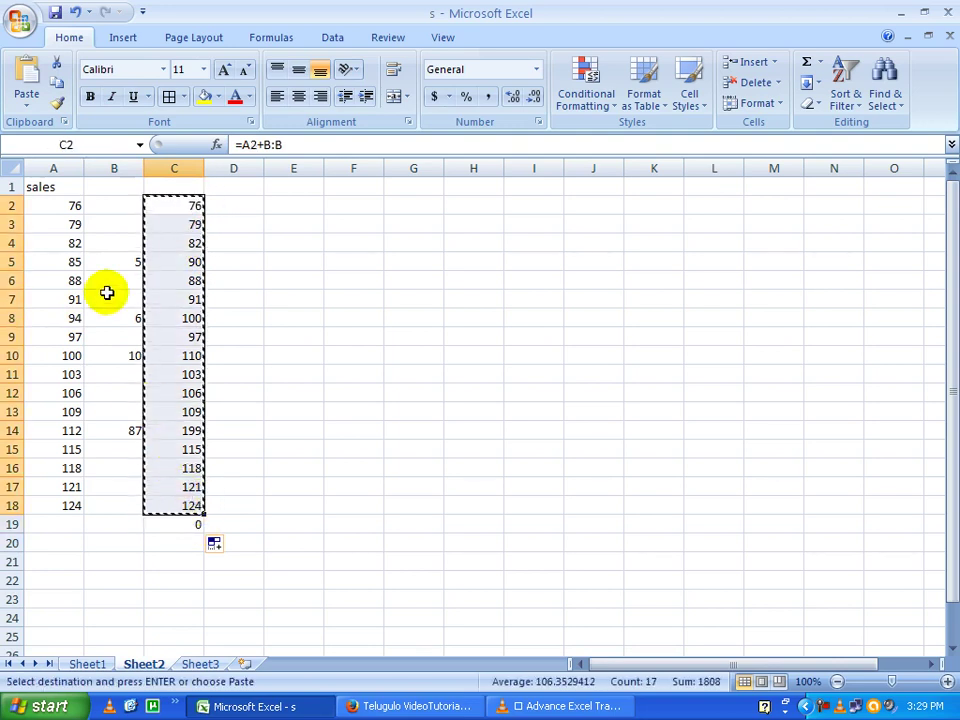
Paste the copied totals over the sales figures in column A, then undo it
drag(77, 207, 72, 500)
right_click(65, 262)
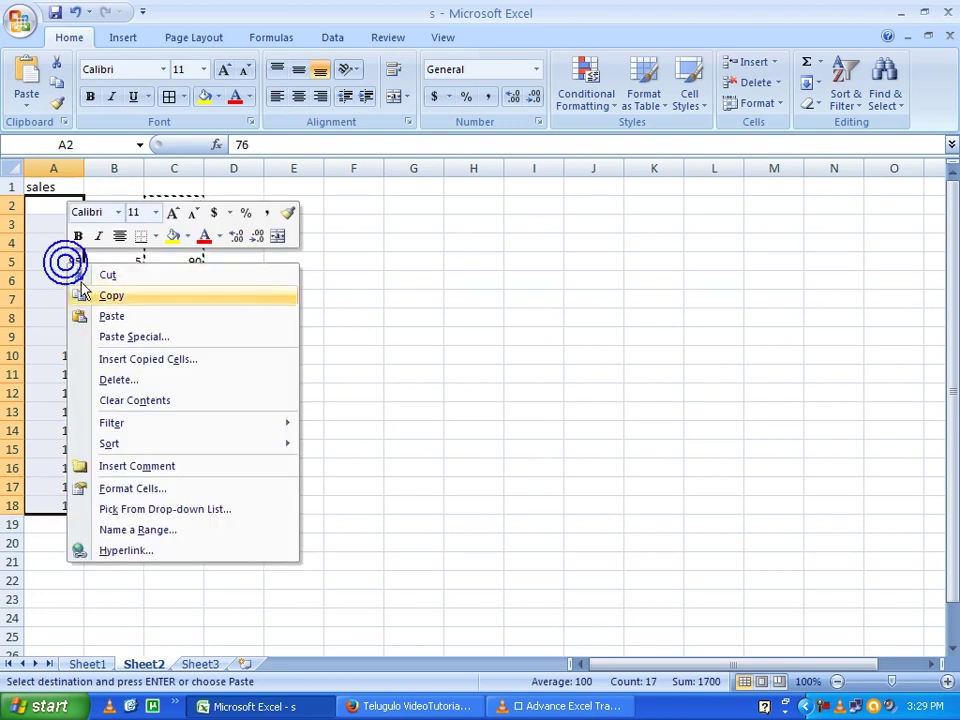
click(116, 338)
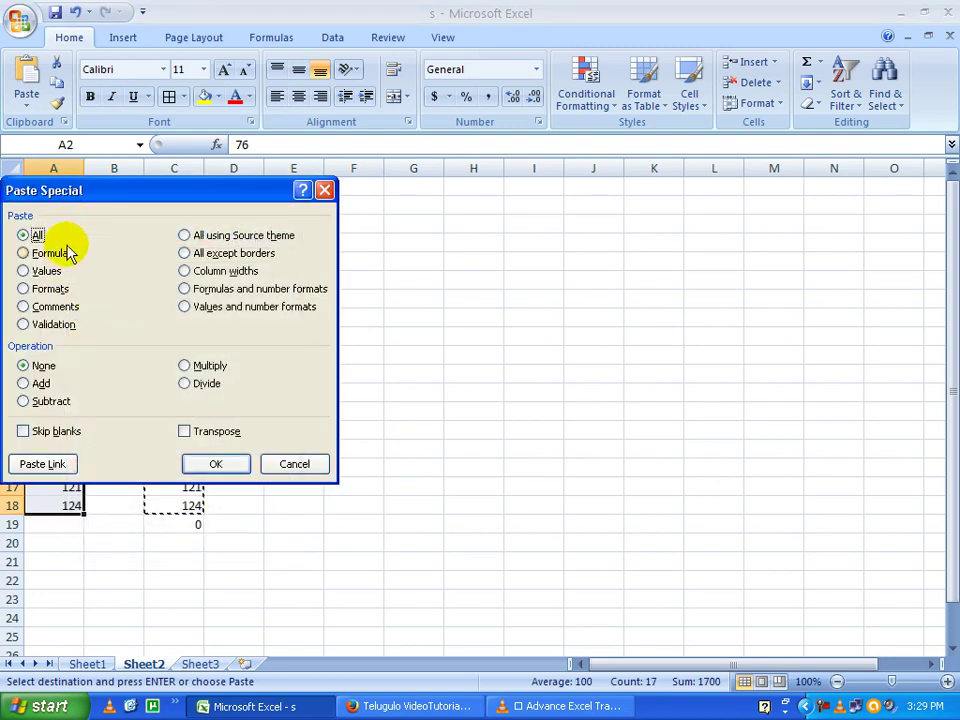
click(200, 464)
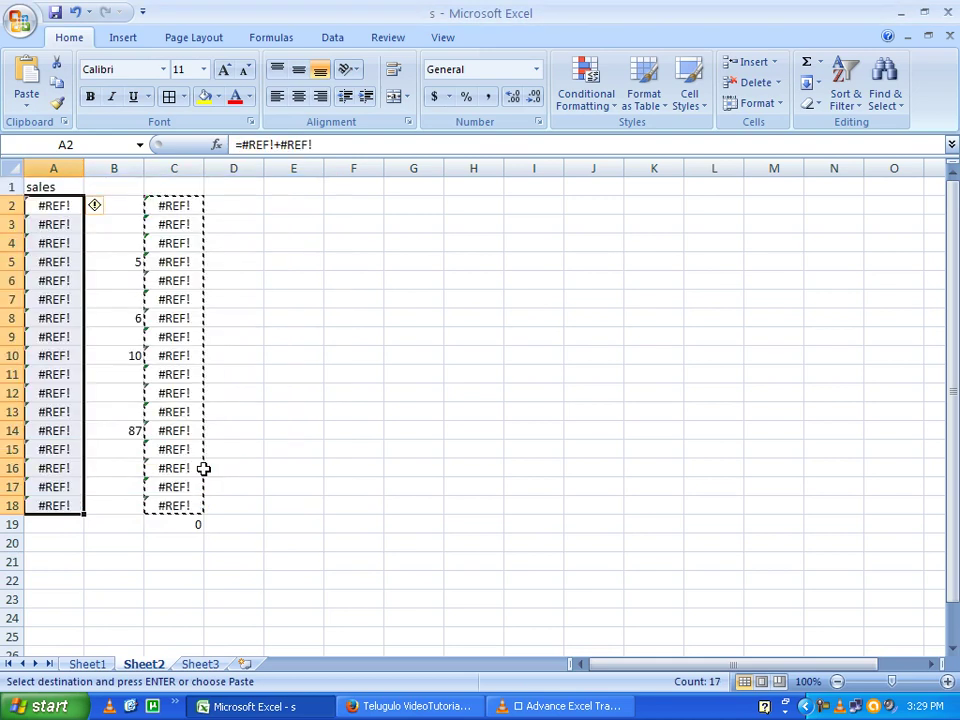
drag(86, 165, 105, 166)
click(97, 181)
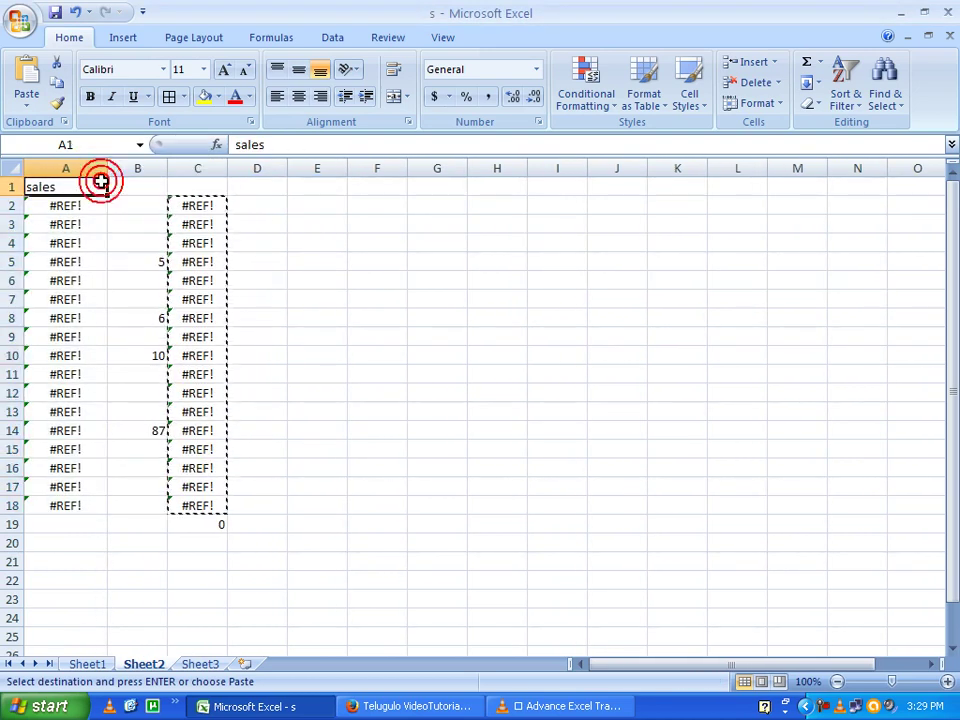
key(ctrl+z)
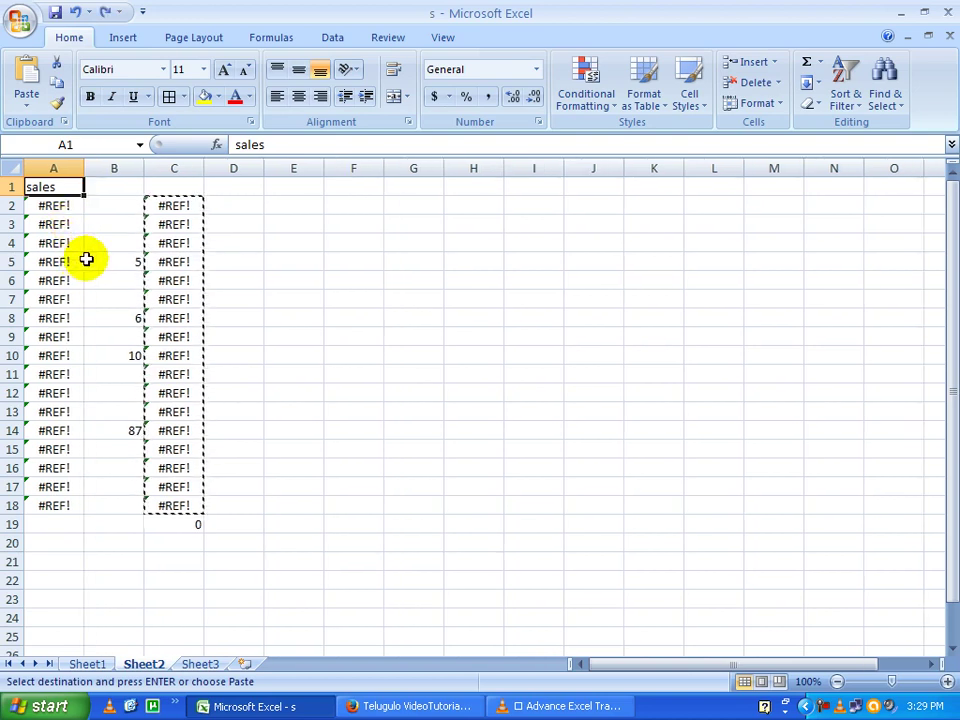
key(ctrl+z)
Paste only the formulas onto A2, producing #REF! errors, then undo that paste
right_click(75, 214)
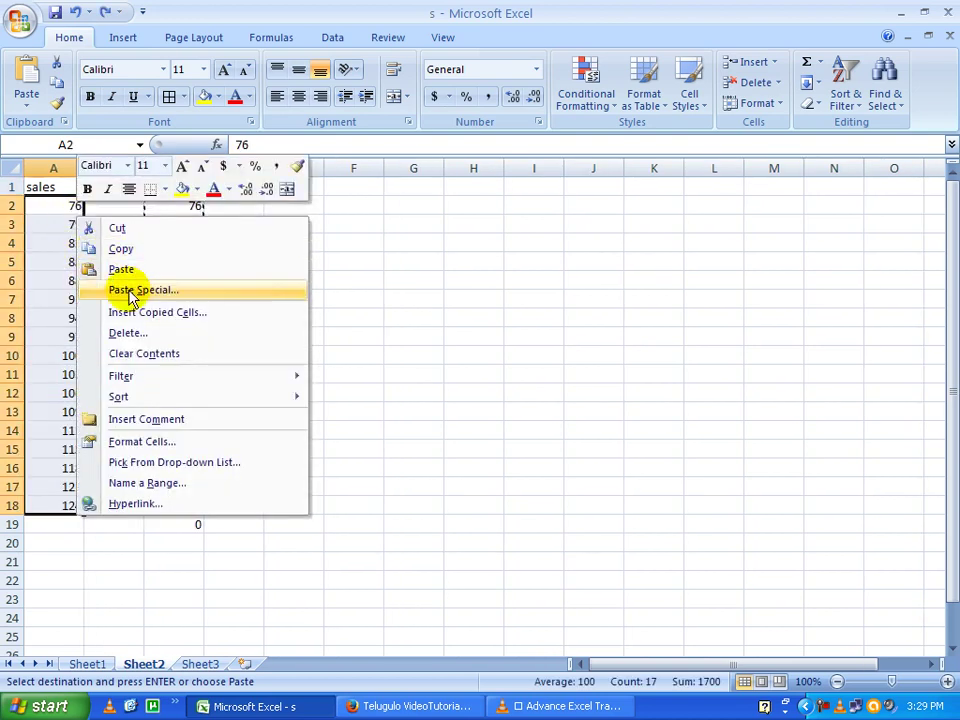
click(132, 289)
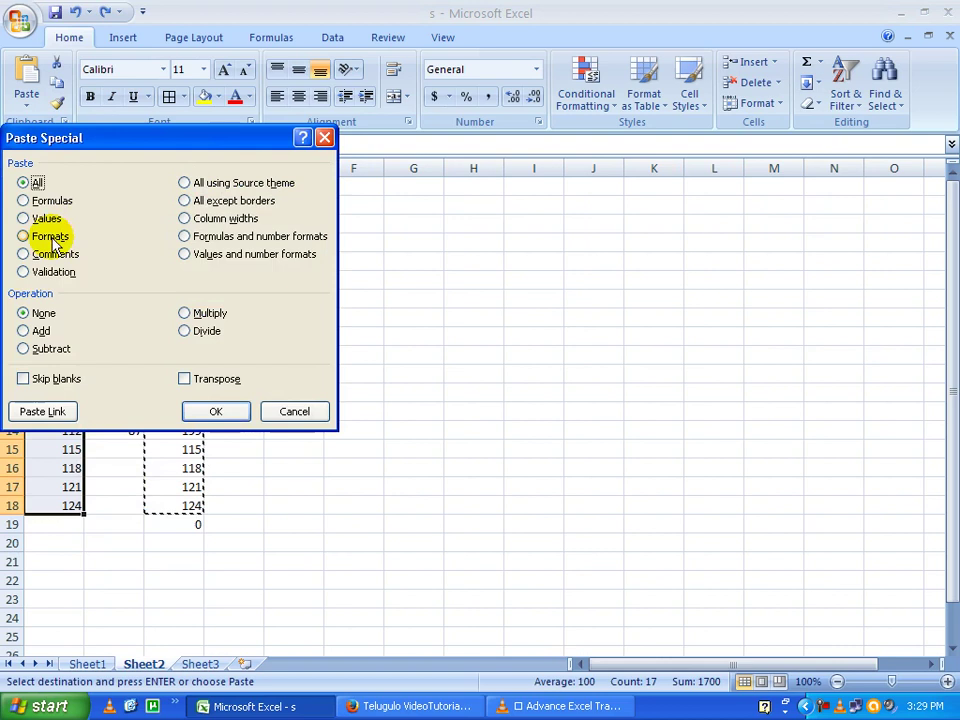
click(45, 201)
click(205, 414)
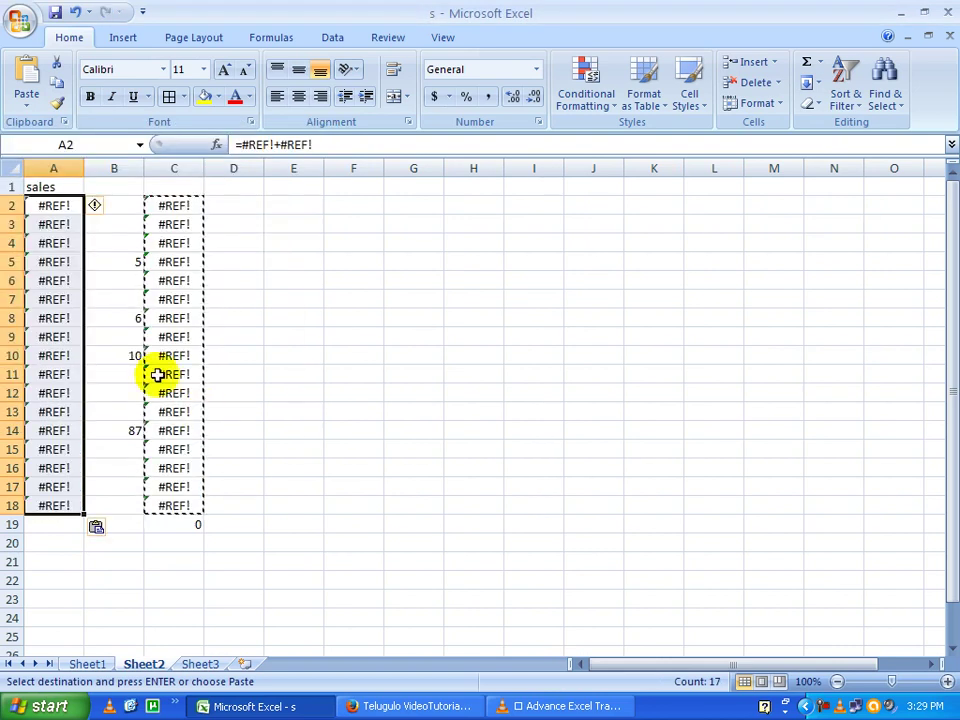
key(ctrl+z)
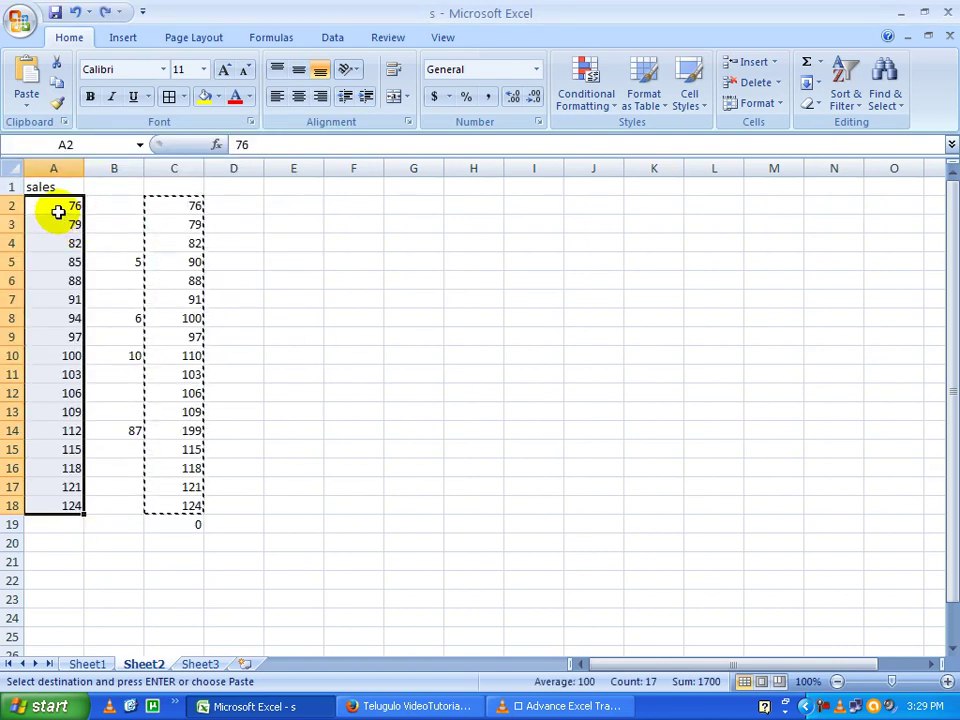
key(ctrl+y)
Paste the totals from C2:C18 over the sales cells A2:A18, accepting the replace
click(170, 262)
click(177, 207)
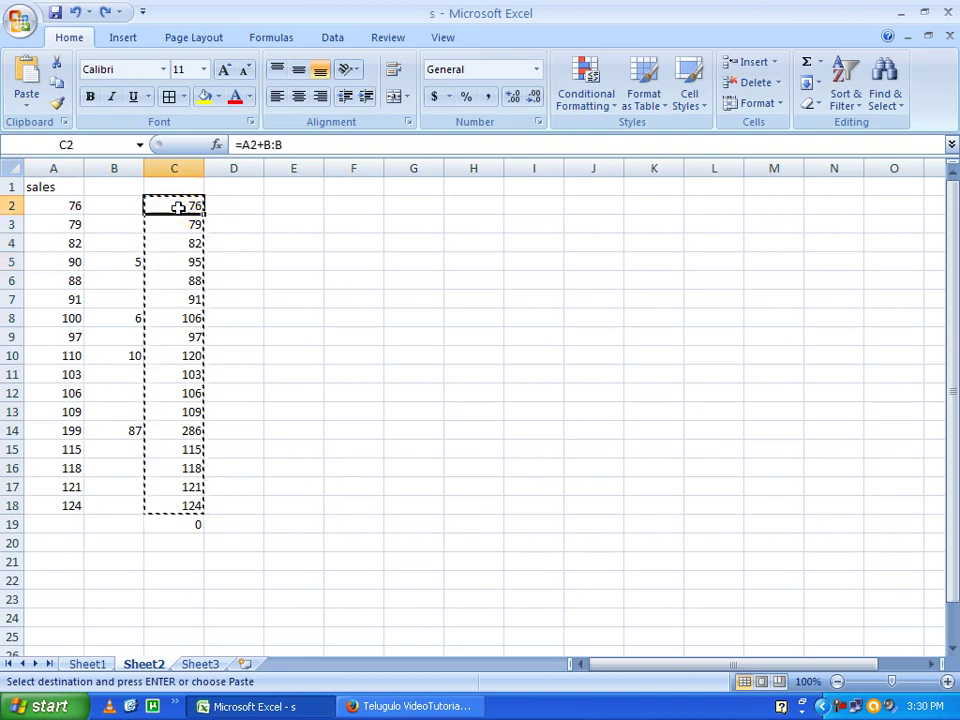
drag(177, 207, 166, 497)
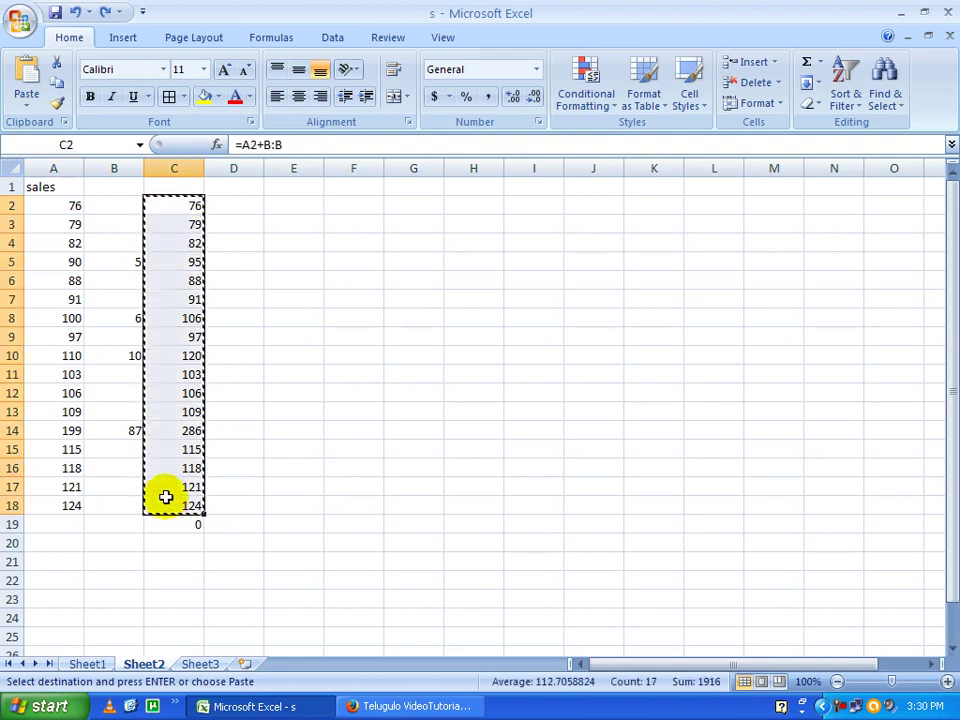
drag(77, 205, 75, 487)
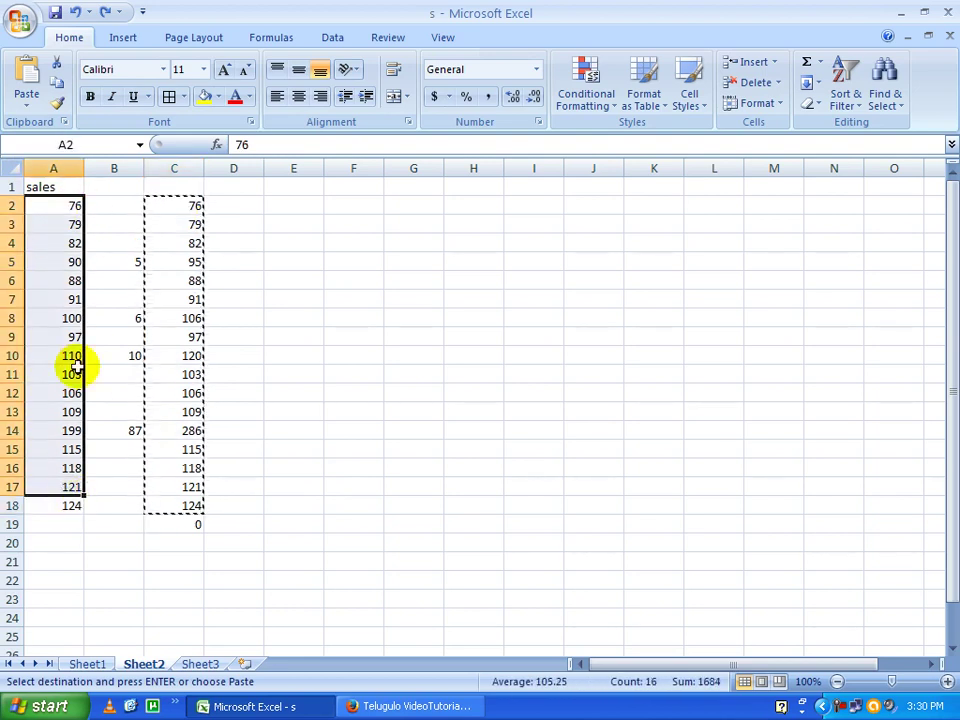
right_click(62, 277)
click(120, 354)
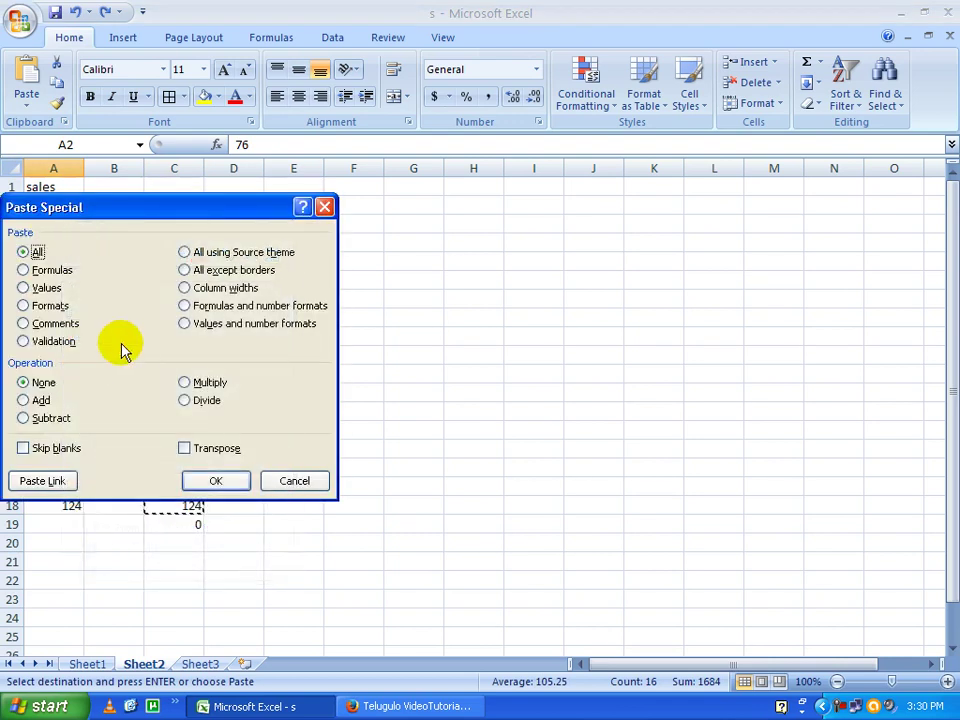
click(195, 483)
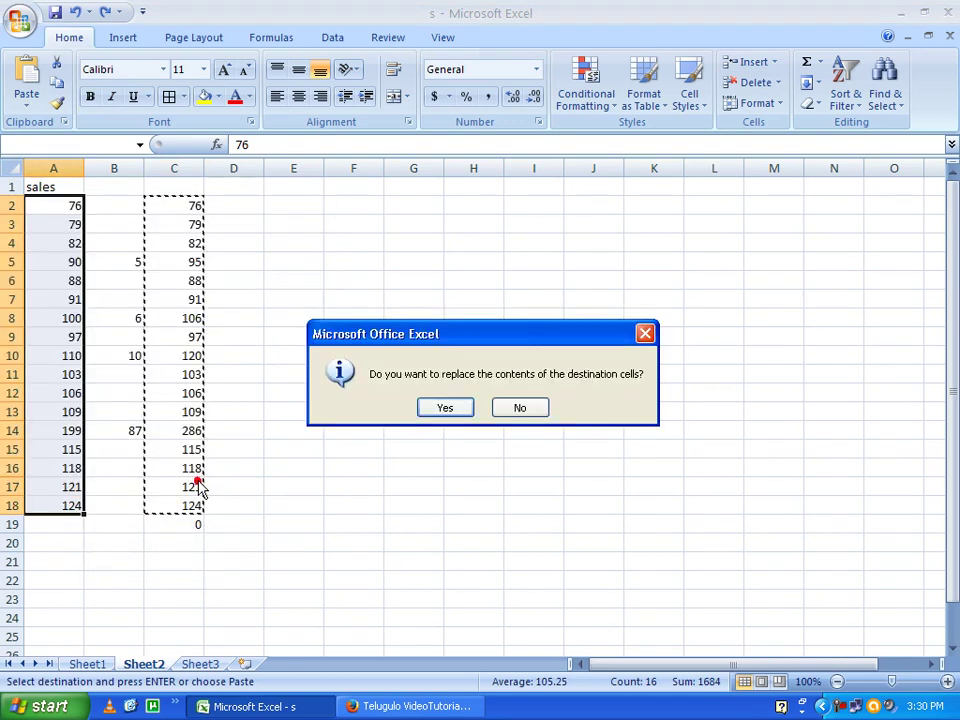
click(428, 410)
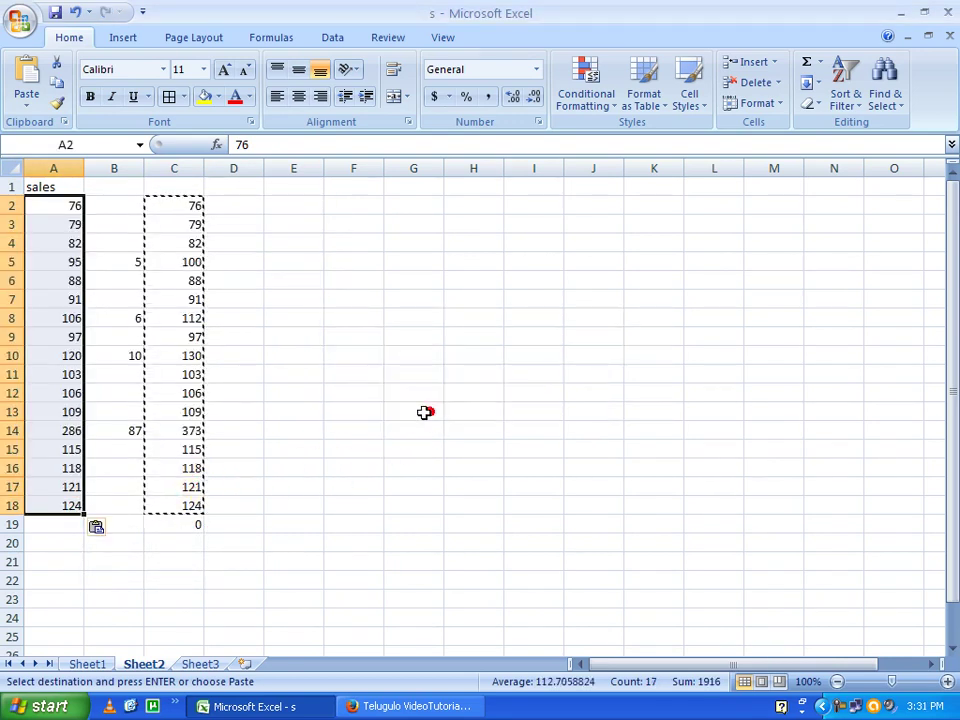
click(52, 298)
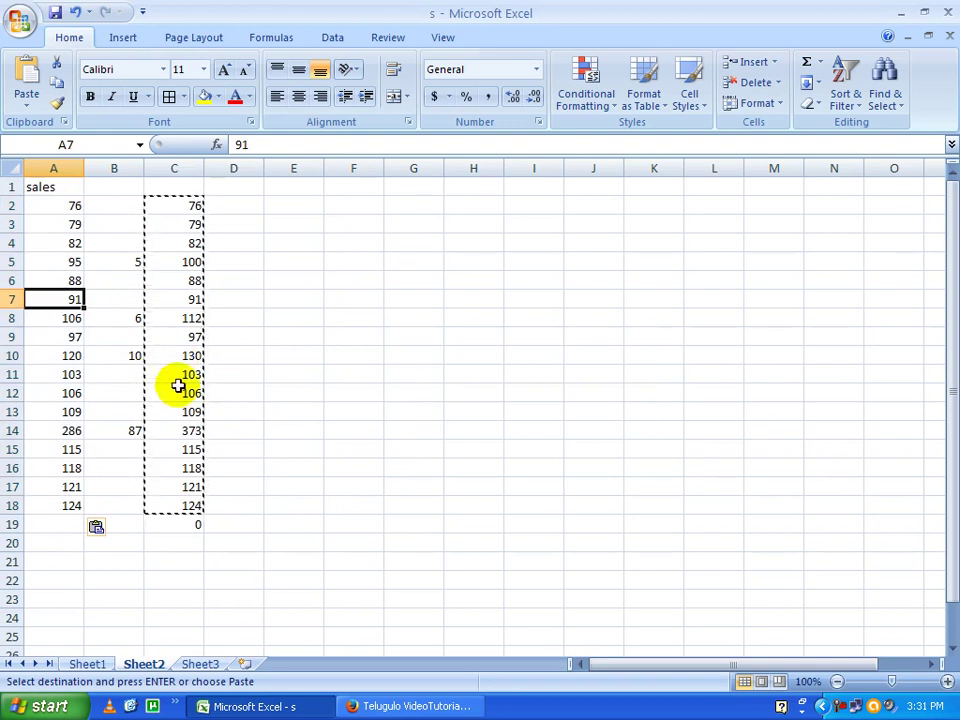
Paste the totals into A2:A18 as values only, giving 100, 112, 130 and 373
click(186, 264)
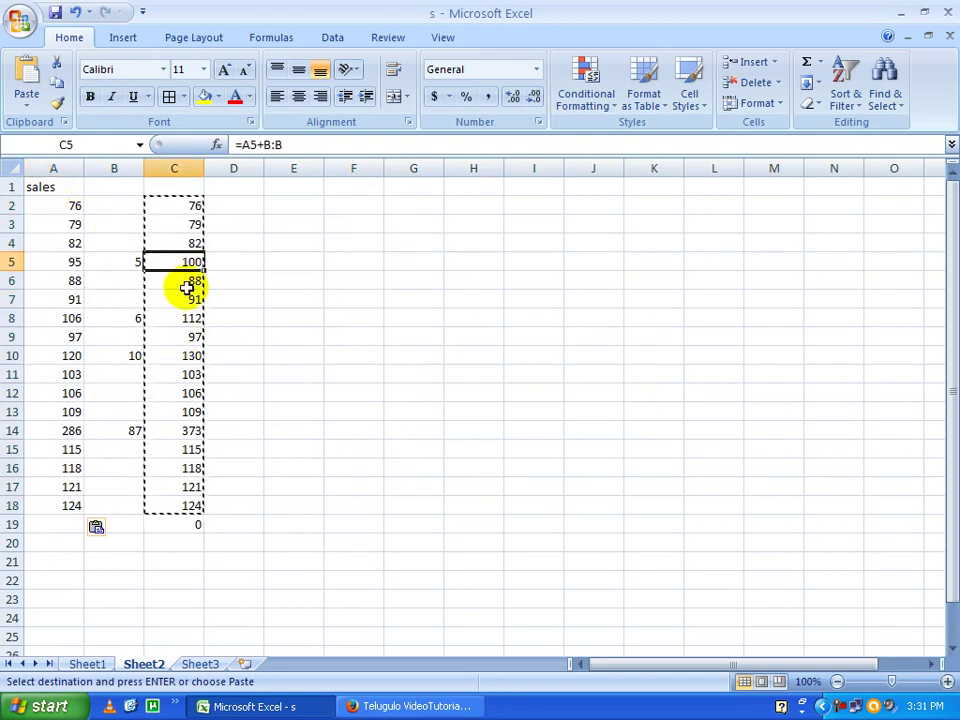
drag(67, 210, 61, 511)
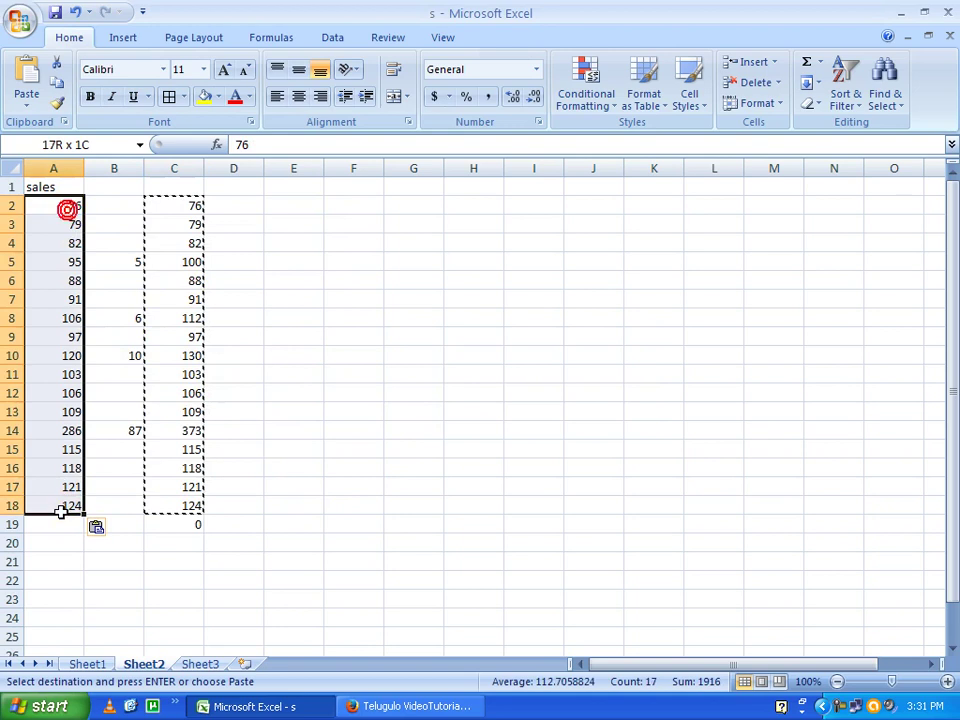
right_click(71, 304)
click(141, 388)
click(24, 305)
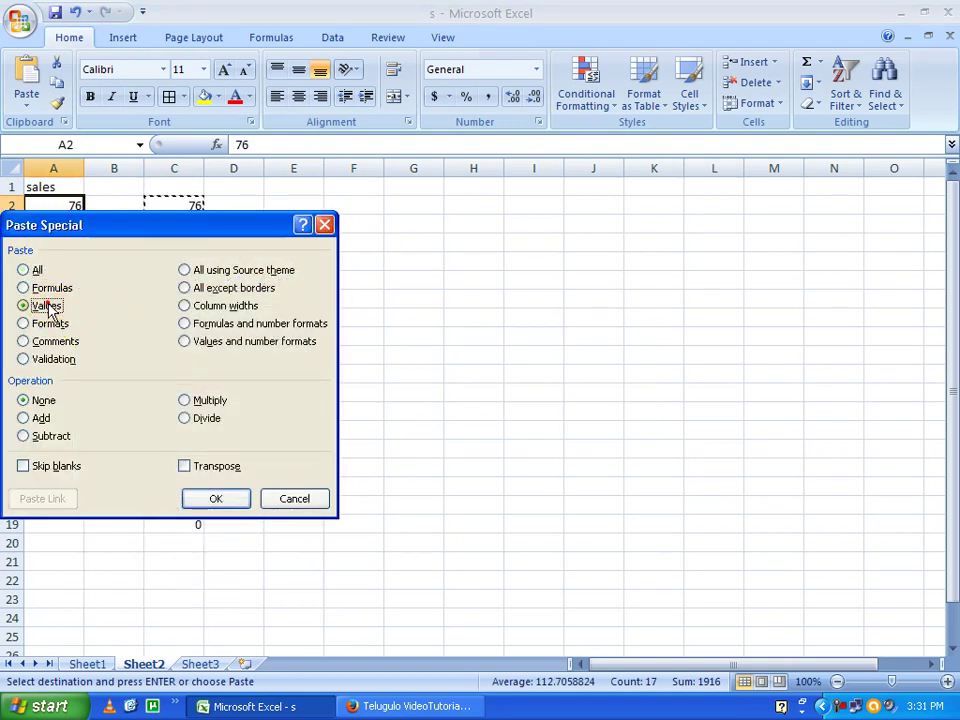
click(206, 497)
Fill the C10 formula down to row 19
click(192, 372)
click(194, 357)
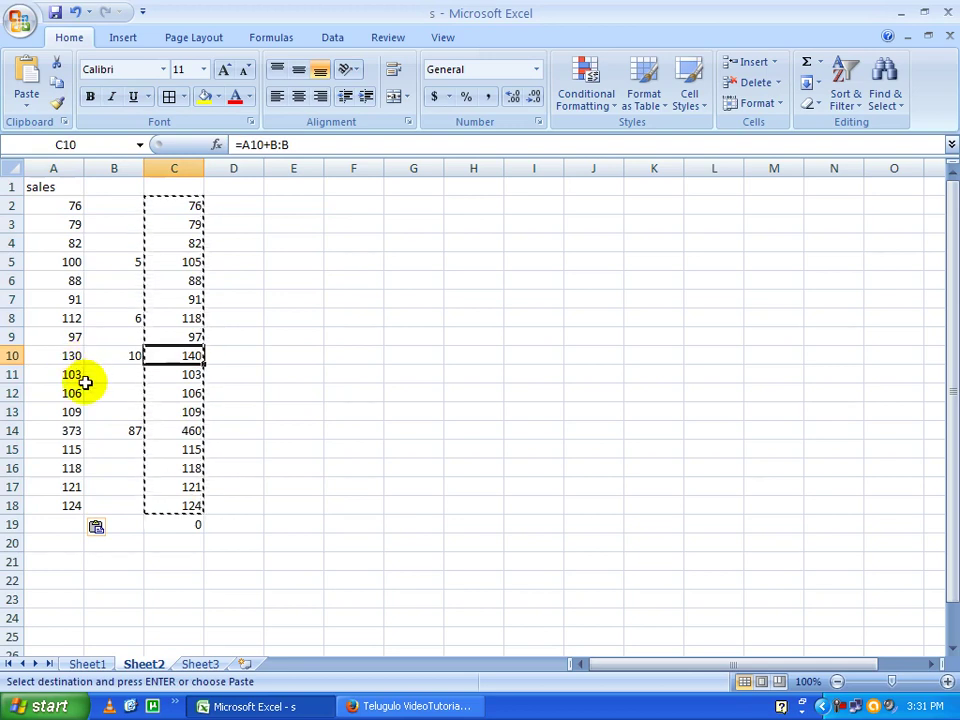
double_click(204, 363)
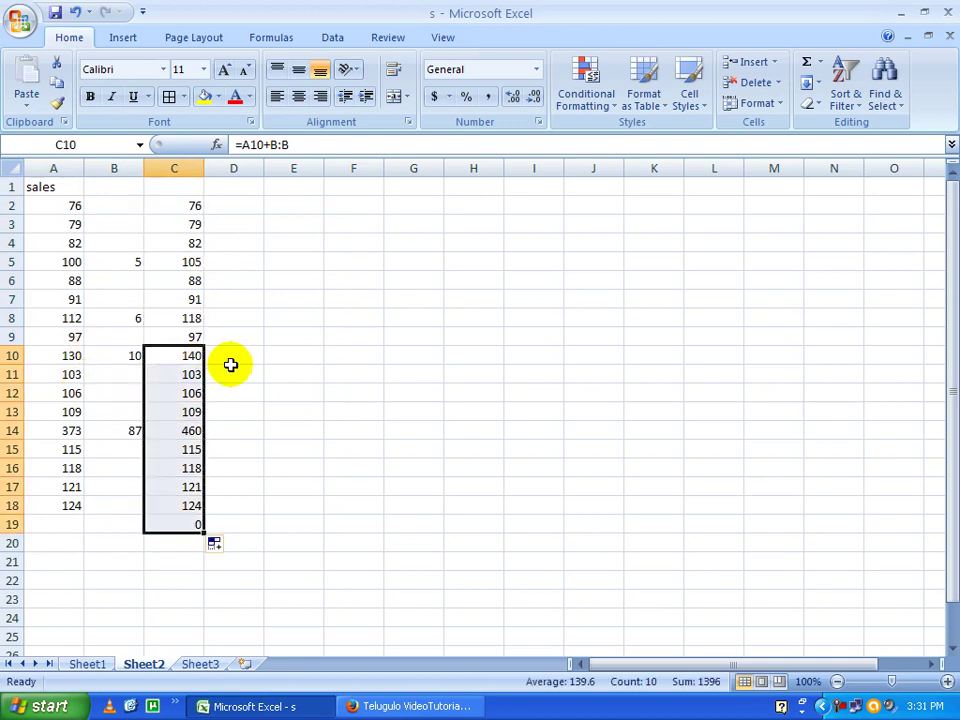
Delete the sum formulas in C2:C19
click(208, 261)
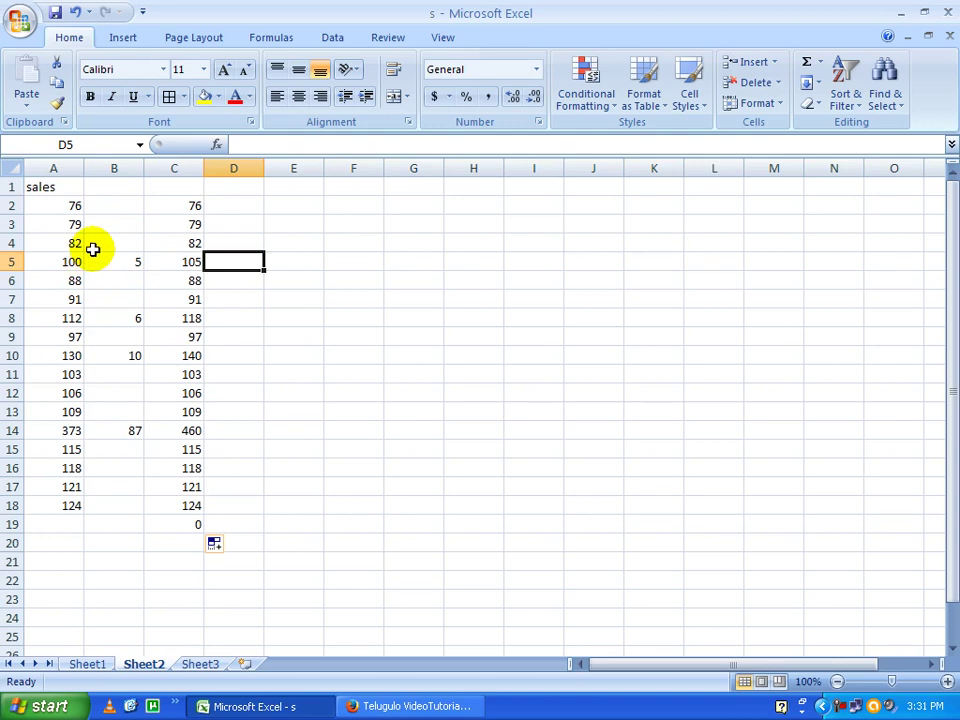
drag(178, 208, 190, 521)
key(Delete)
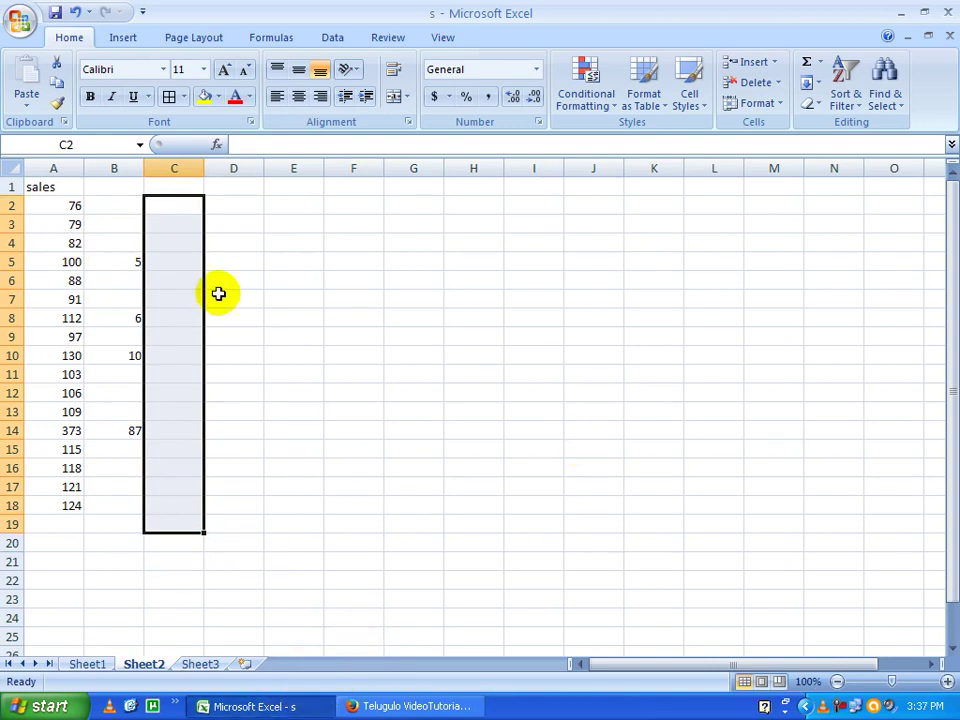
click(215, 293)
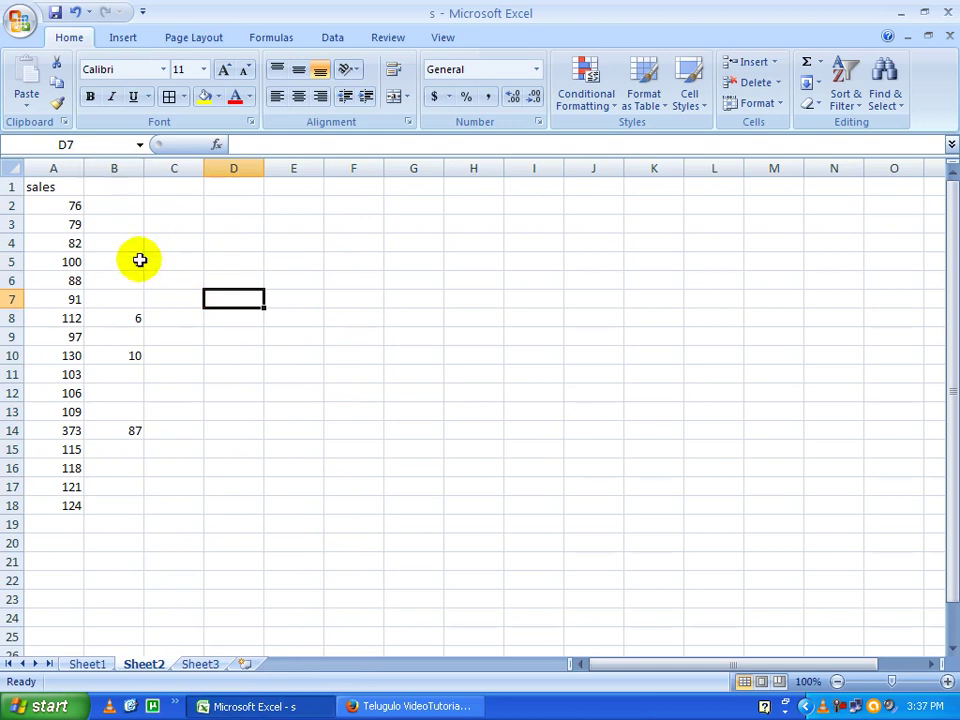
click(190, 243)
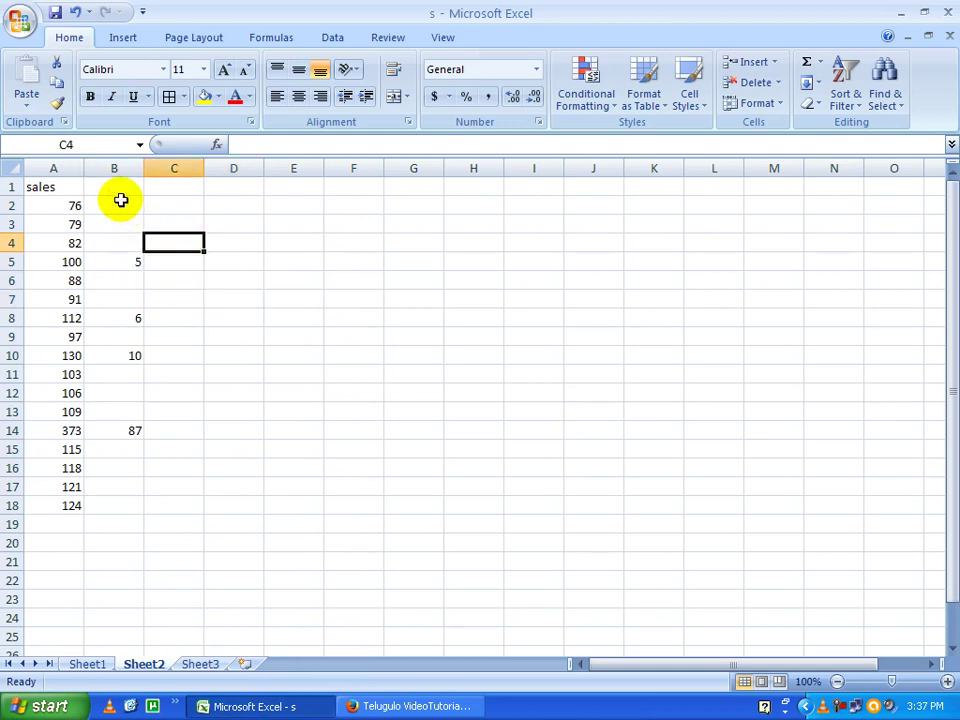
Copy the whole of column B
click(121, 167)
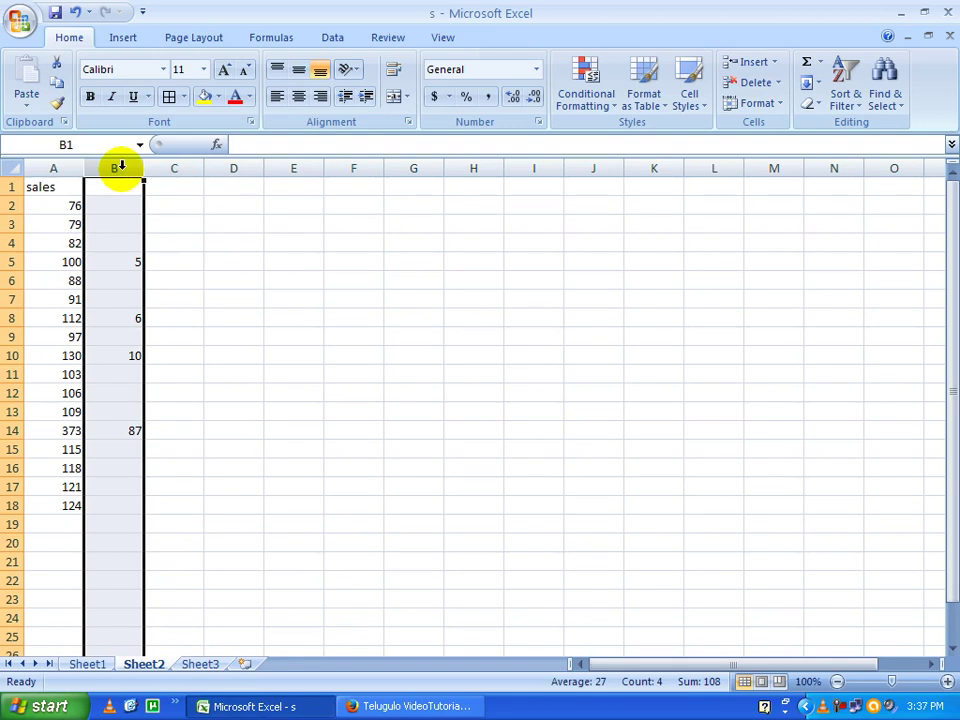
right_click(121, 167)
click(171, 206)
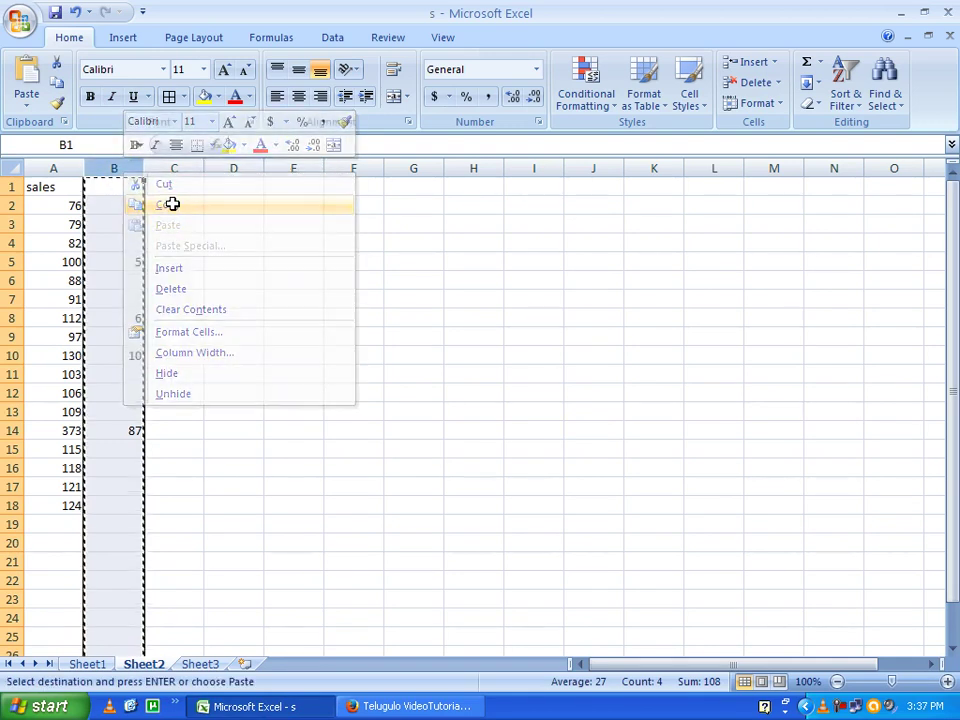
Paste Special Add column B onto column A, making 100 into 105, then clear column A
right_click(61, 168)
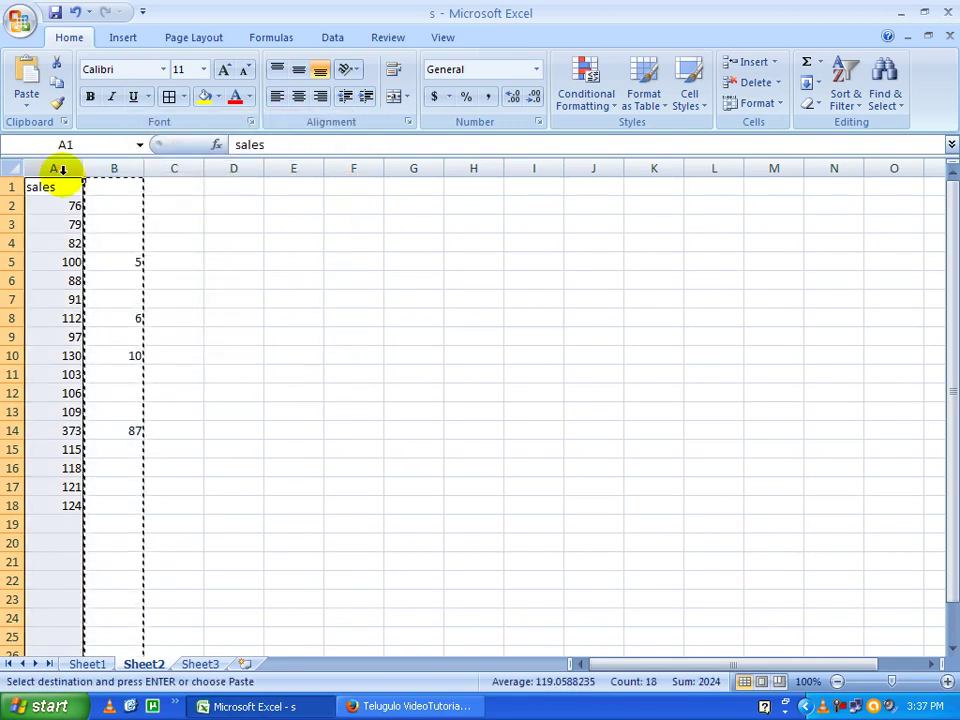
click(128, 250)
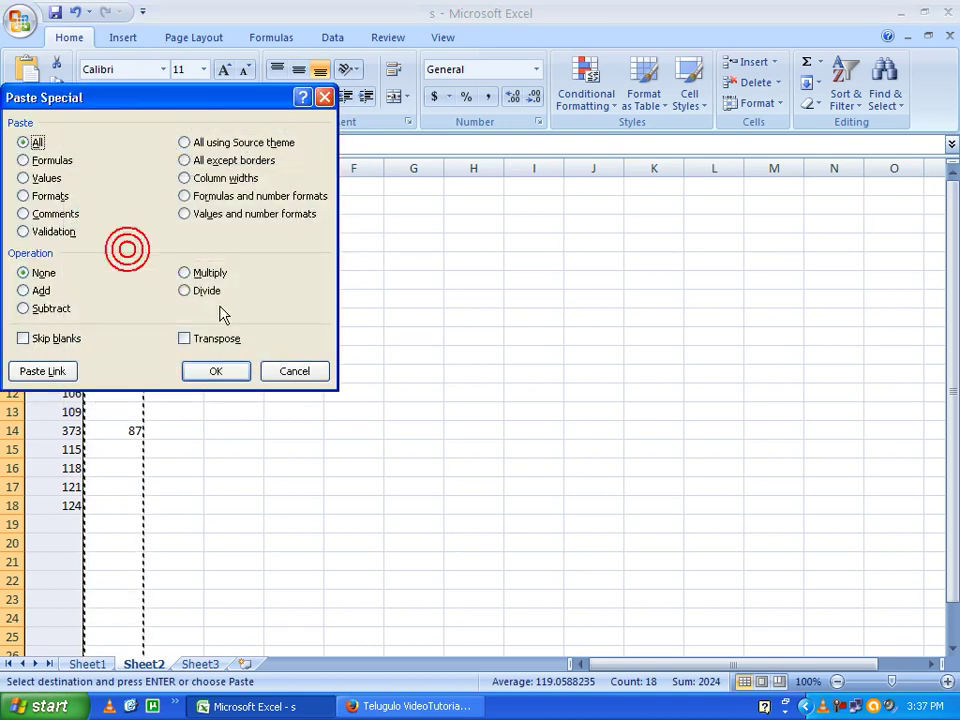
drag(198, 100, 507, 113)
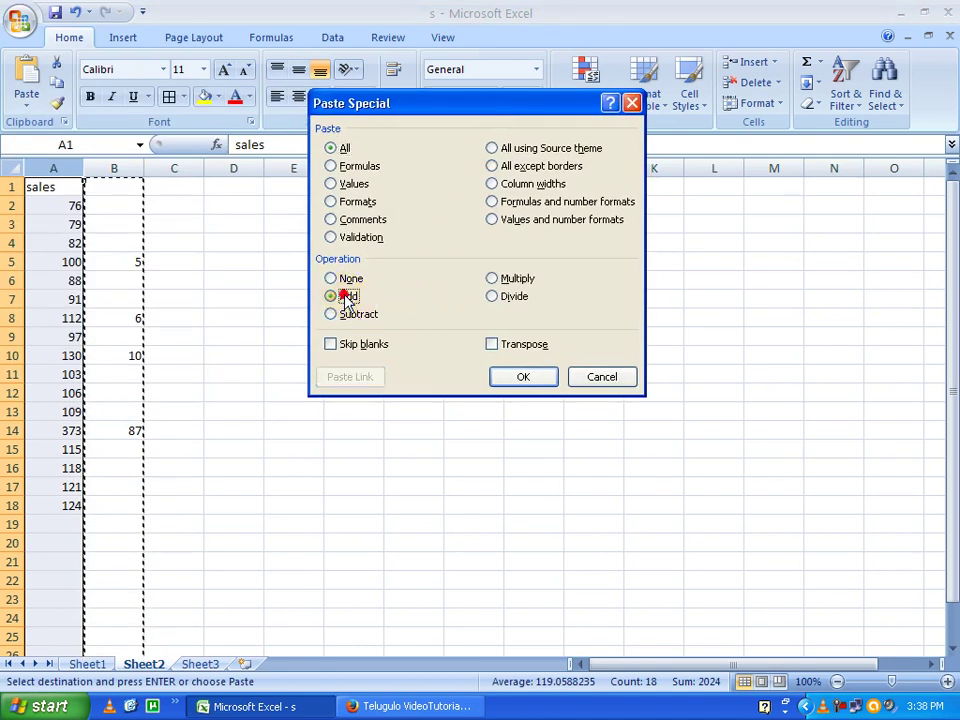
click(525, 377)
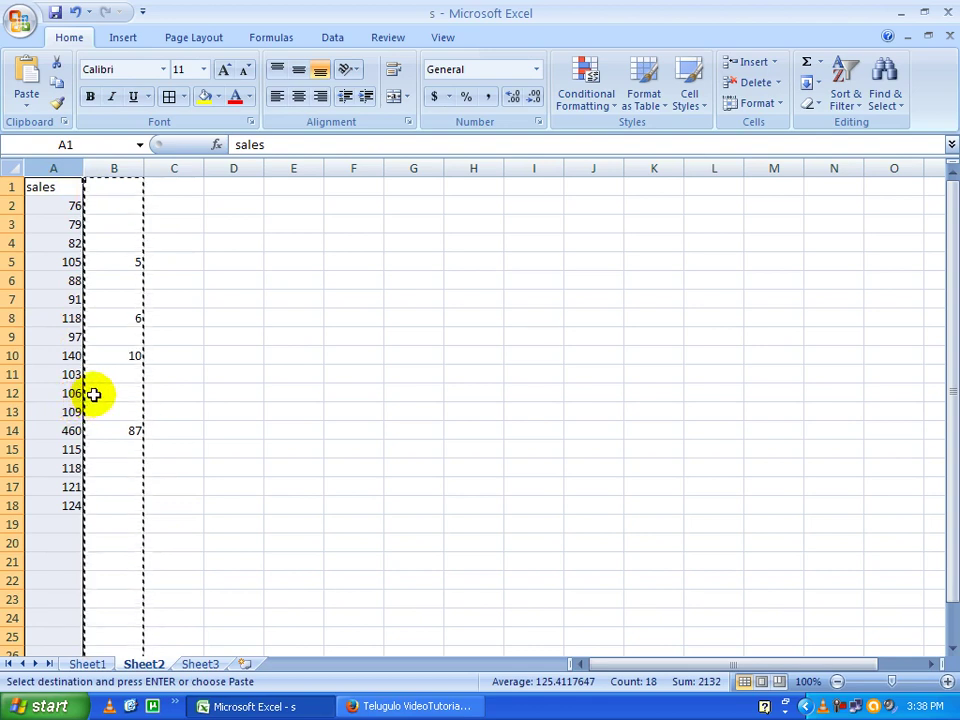
key(Delete)
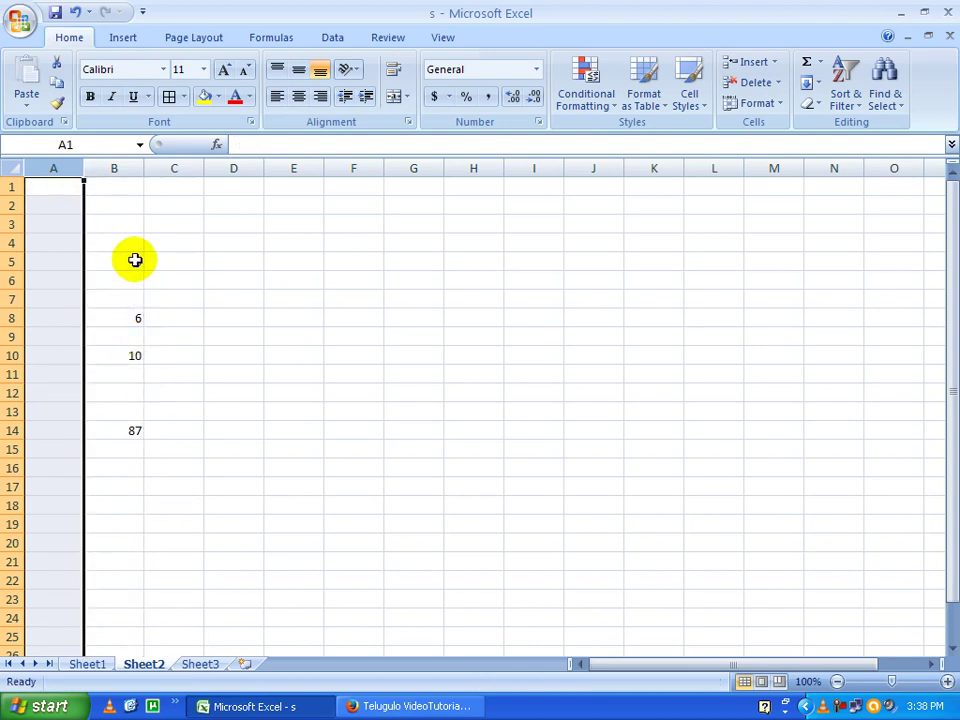
Clear the extra values in B4:B15
click(122, 183)
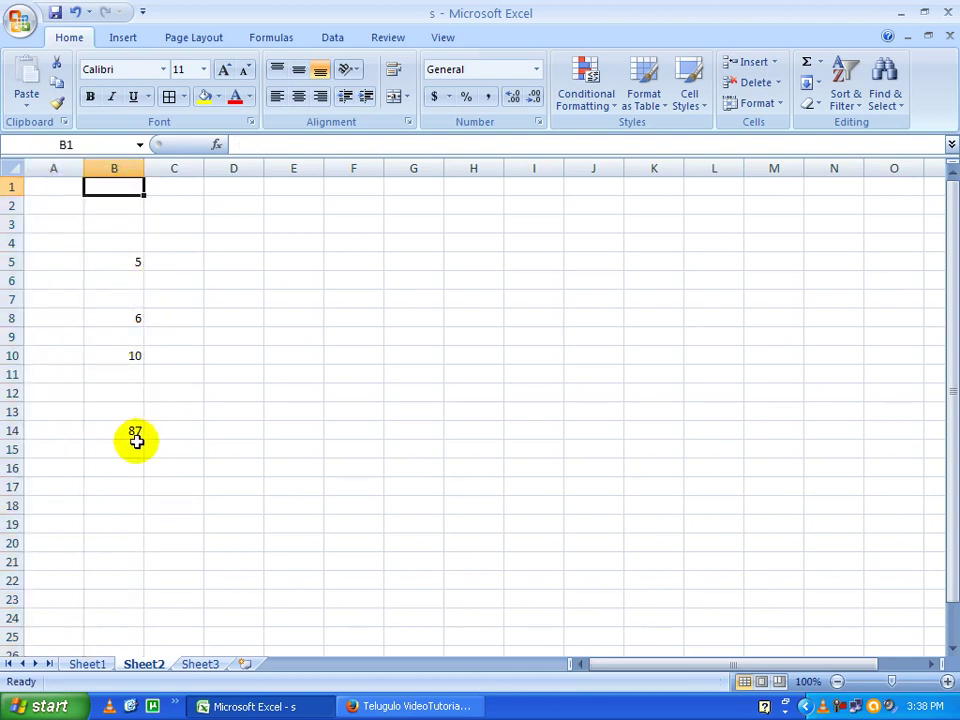
drag(133, 445, 121, 244)
key(Delete)
Enter the 'sales' heading with 56 and 88 below it, then extend the series to A18
click(43, 180)
click(54, 220)
click(52, 204)
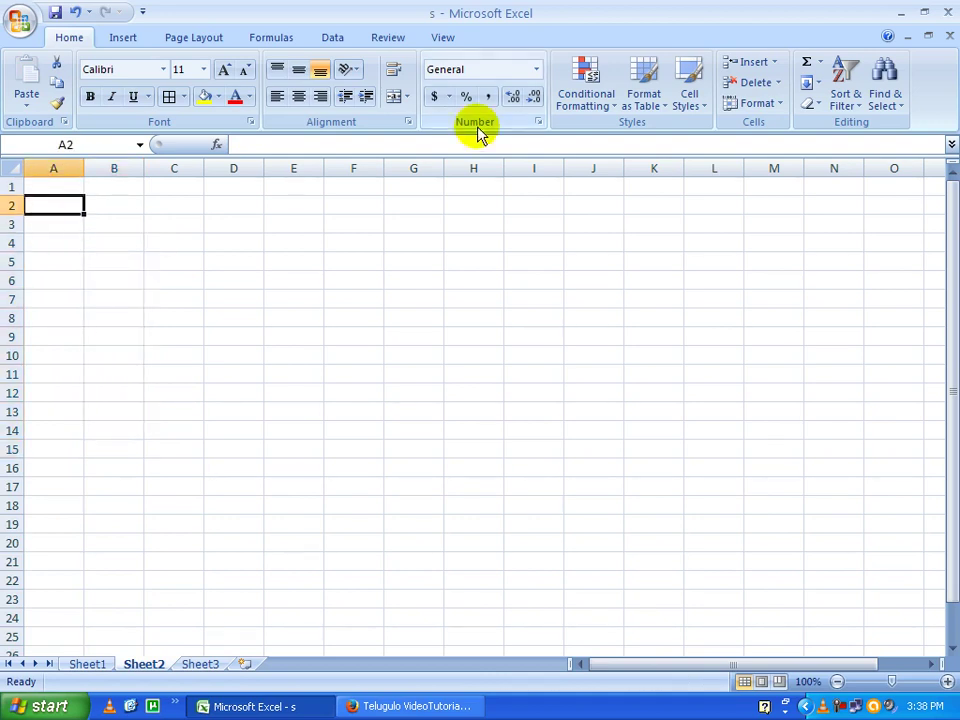
text(sale)
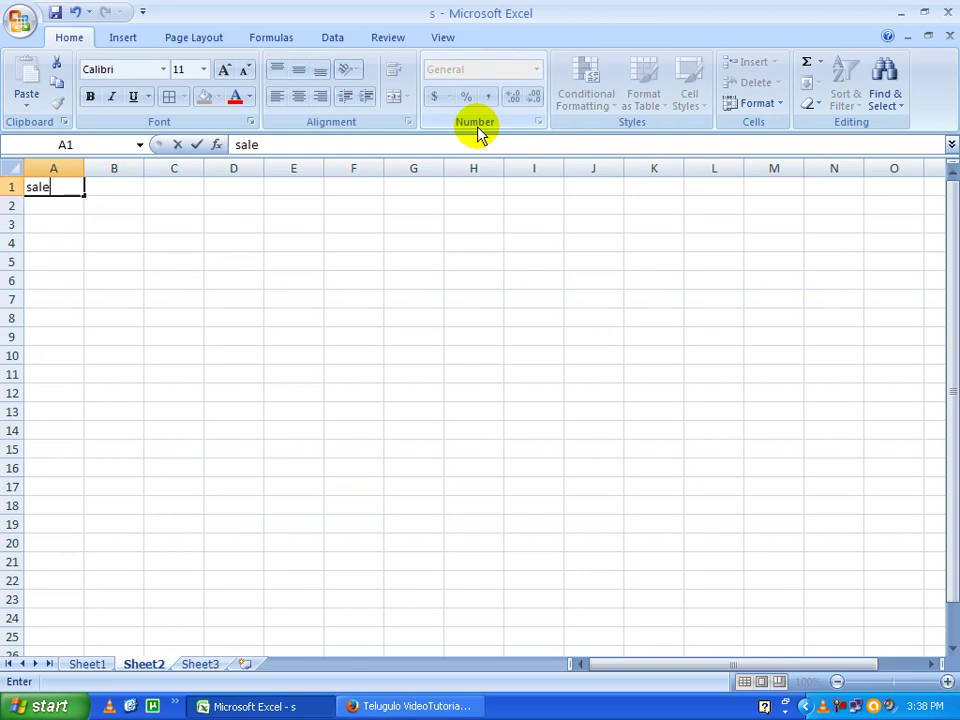
text(s)
key(Return)
text(56)
key(Return)
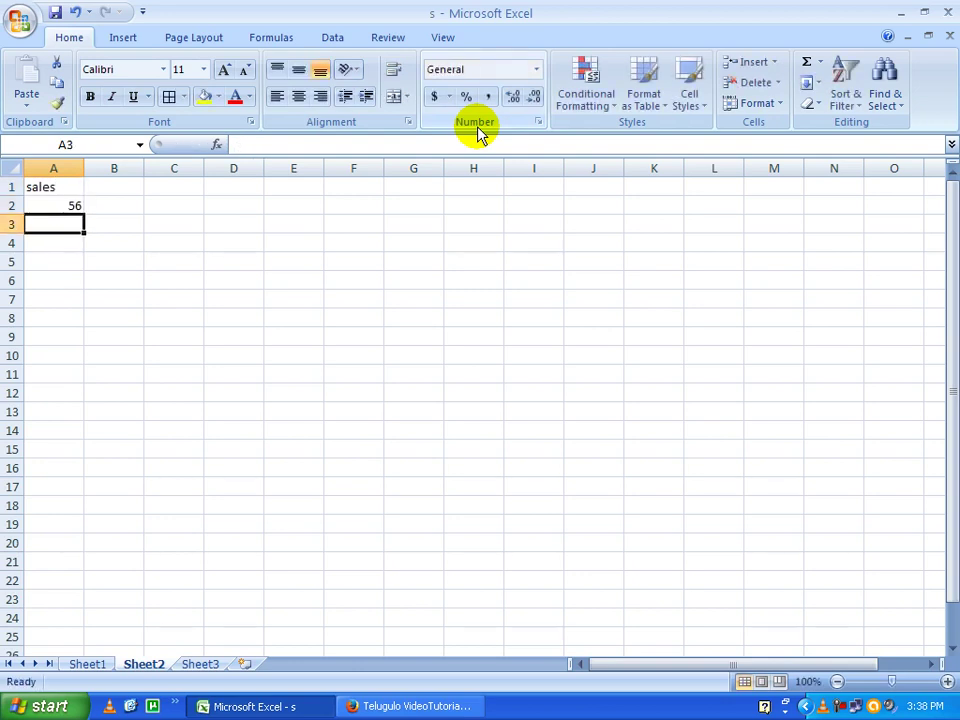
text(88)
click(212, 317)
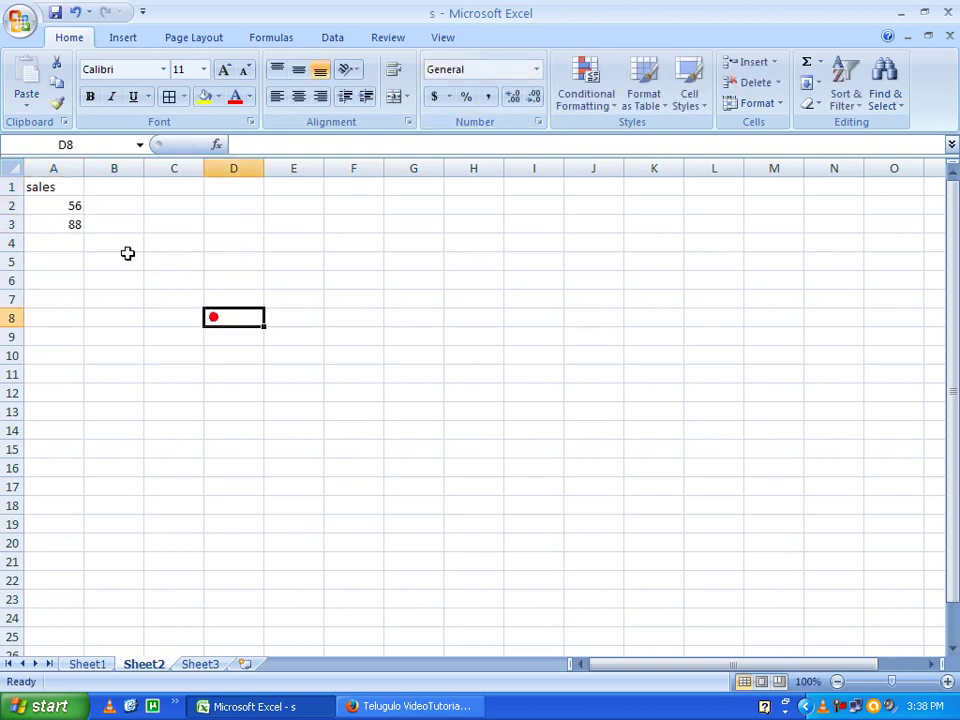
drag(79, 208, 70, 505)
click(71, 356)
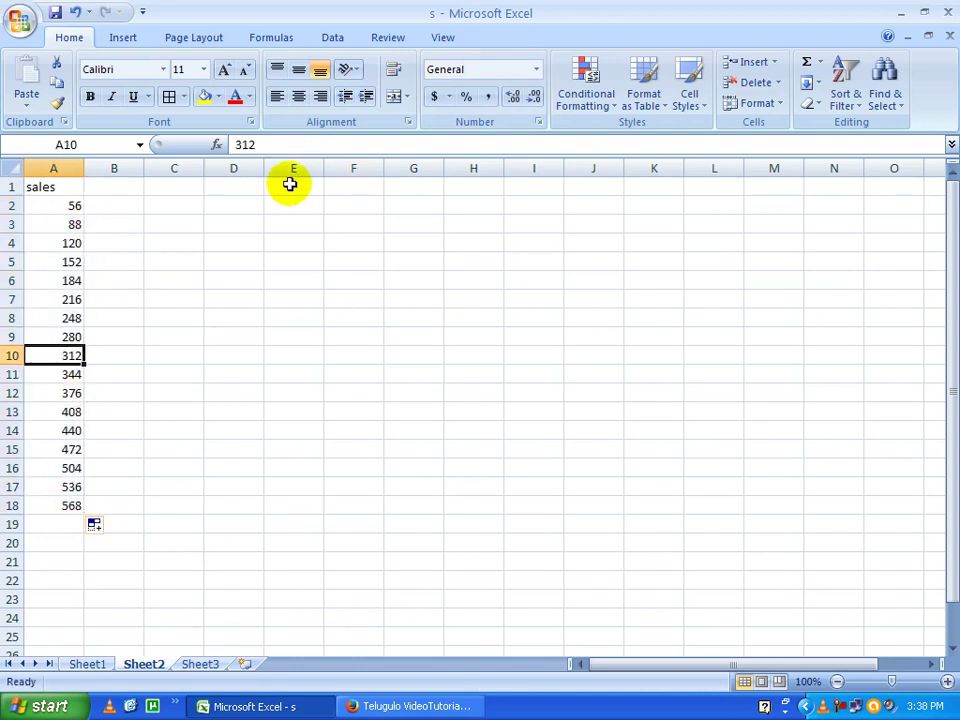
Add the label 'target' in D1 with 500 in E1
click(236, 189)
text(target)
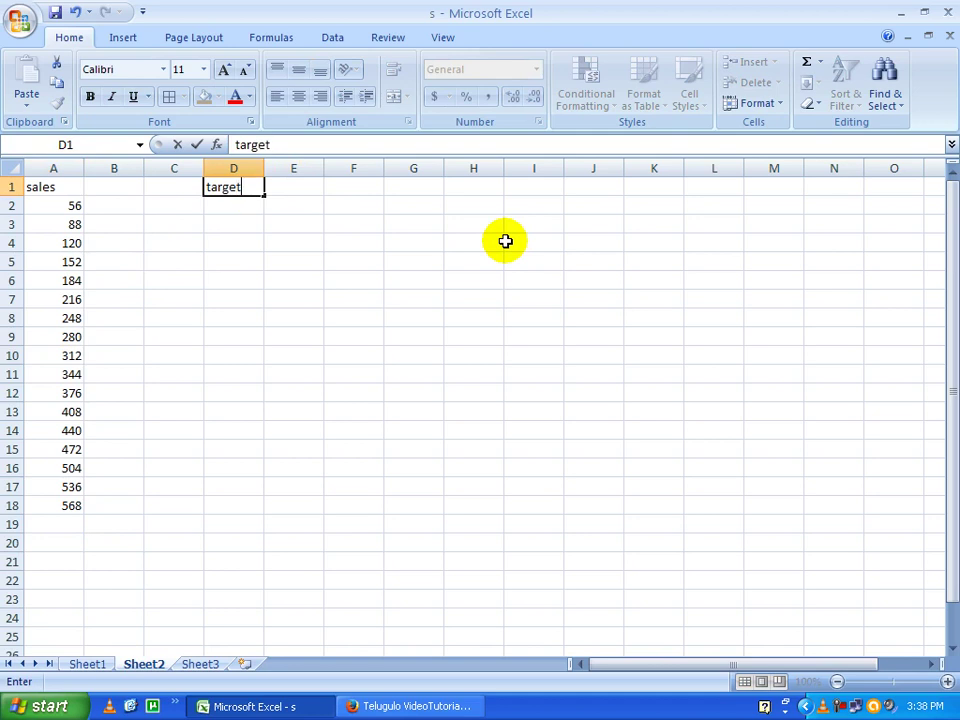
key(Tab)
text(5)
key(Return)
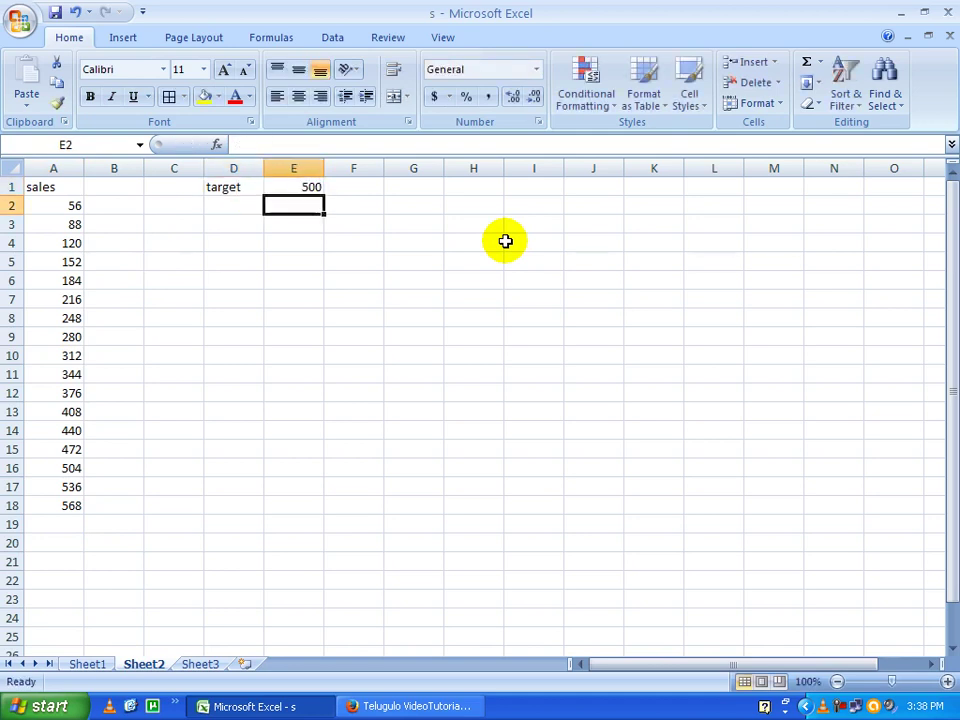
click(62, 207)
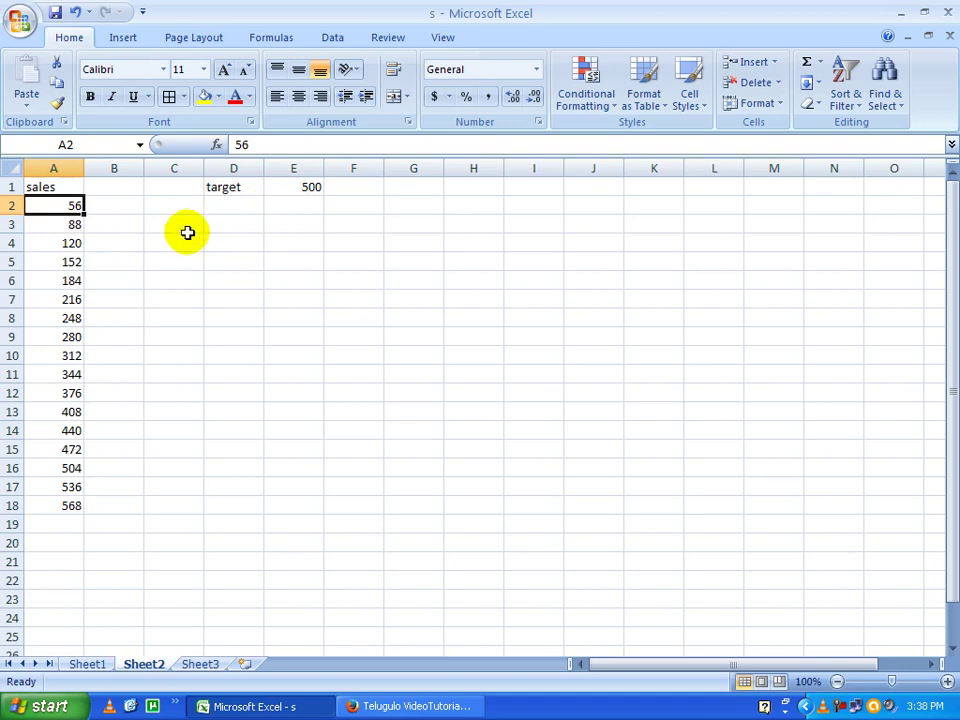
click(140, 213)
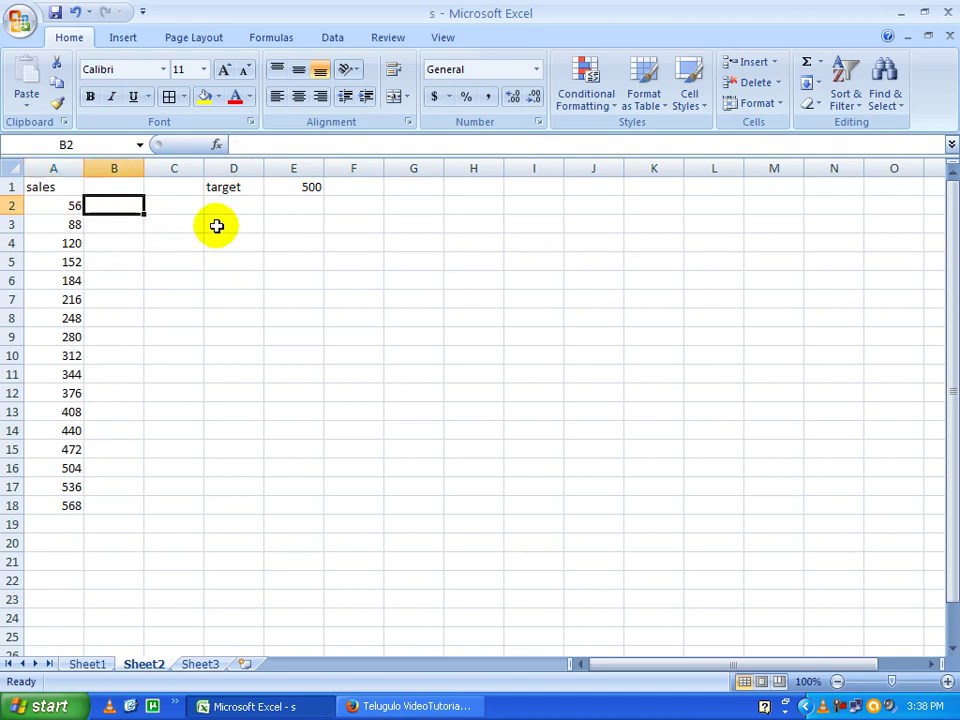
text(=)
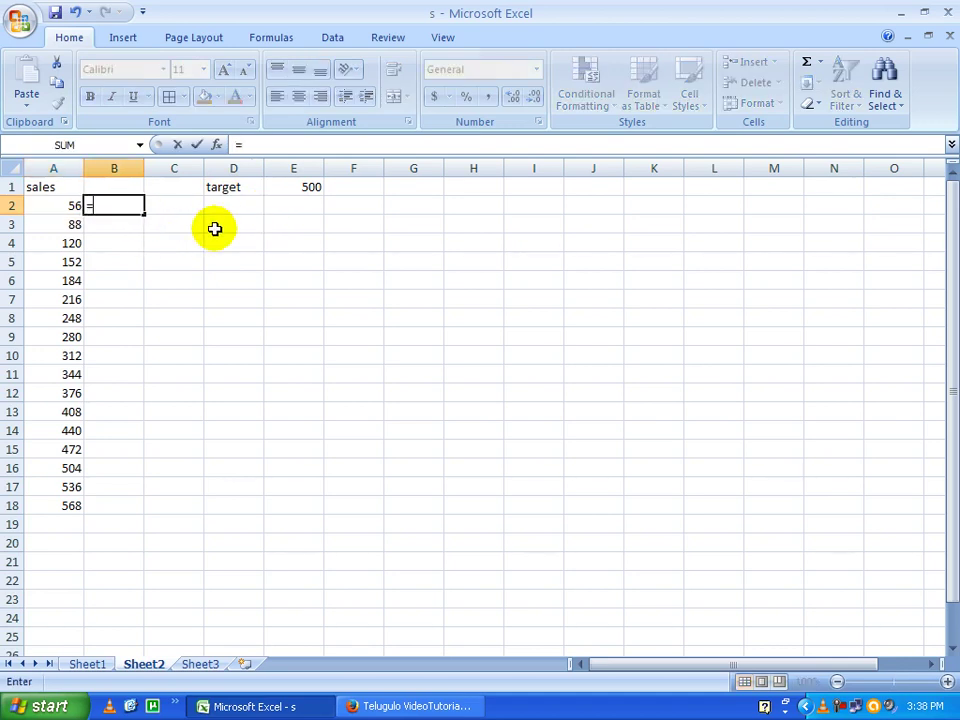
click(68, 206)
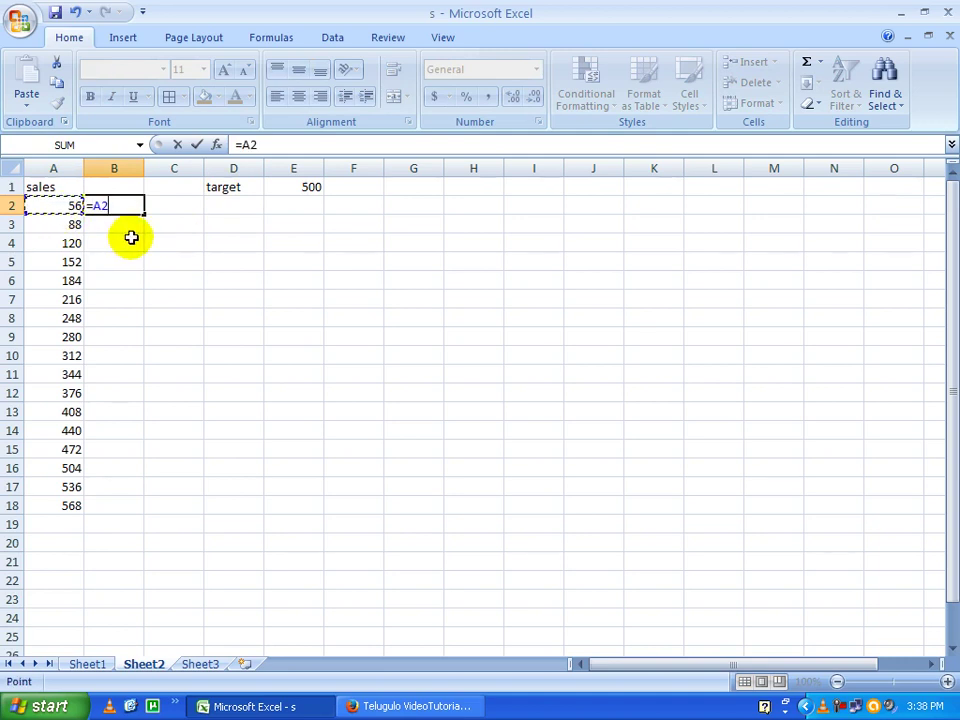
text(/)
click(318, 186)
key(Return)
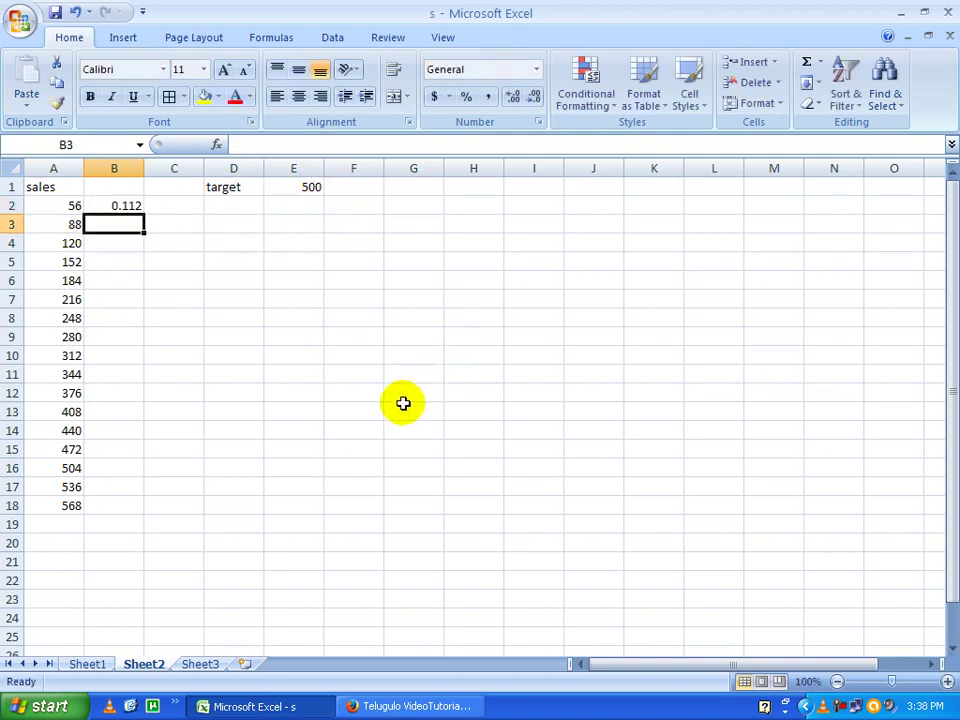
click(116, 204)
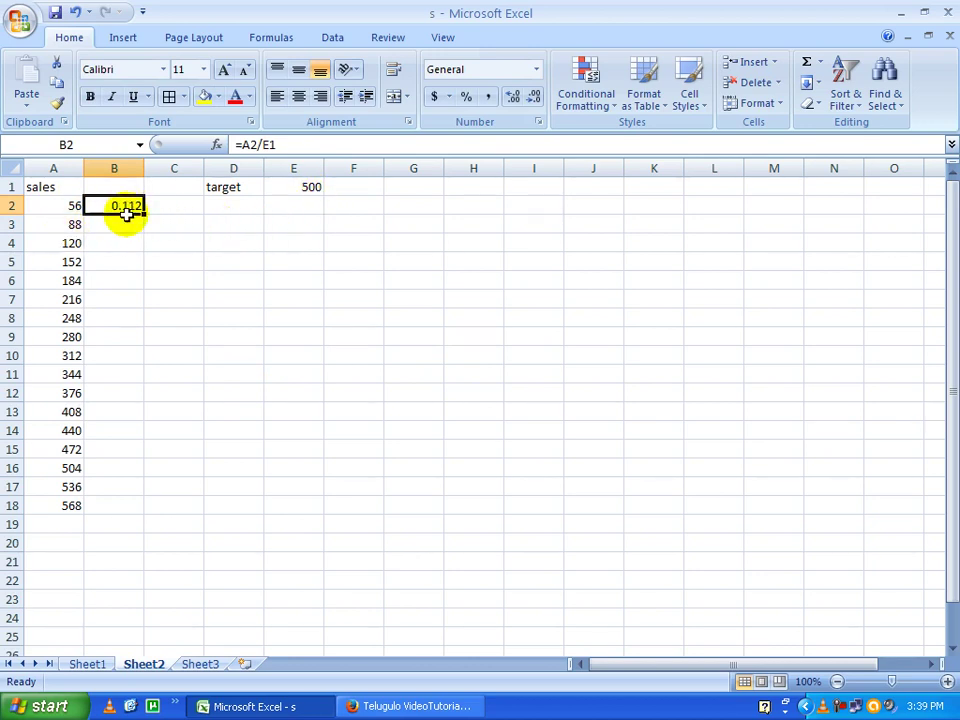
click(467, 101)
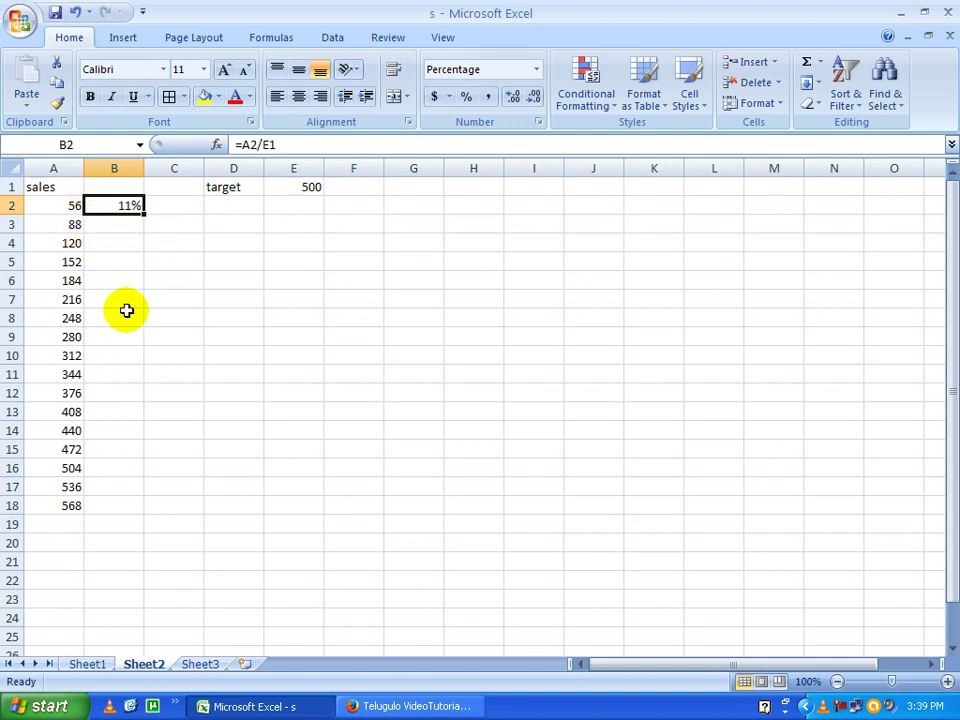
key(Delete)
click(232, 209)
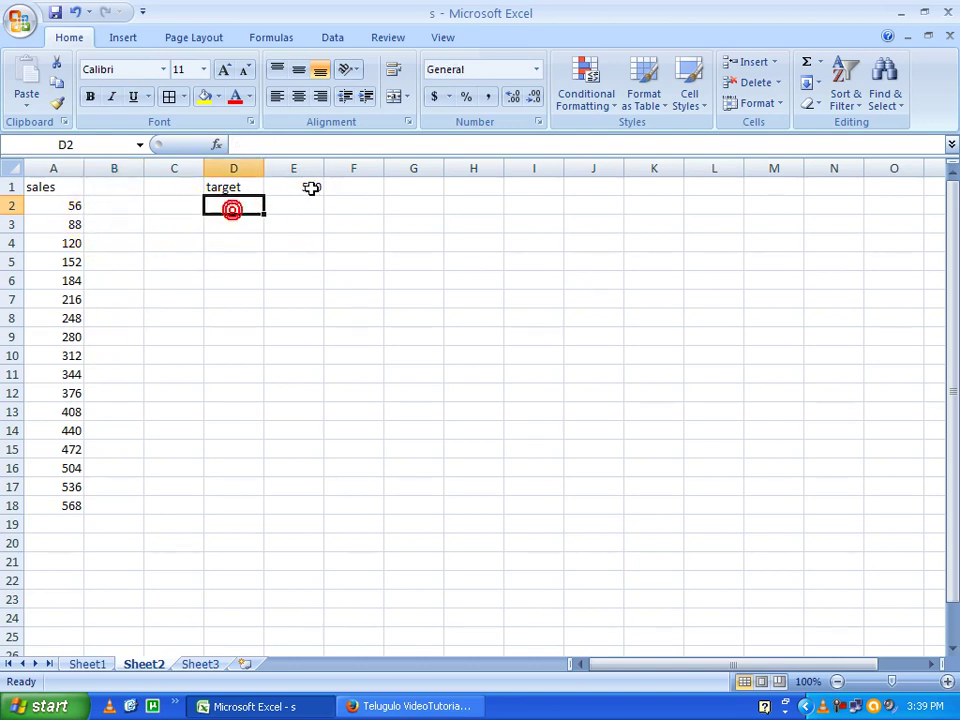
Divide column A by the copied 500 target using Paste Special Divide
click(311, 188)
key(ctrl+c)
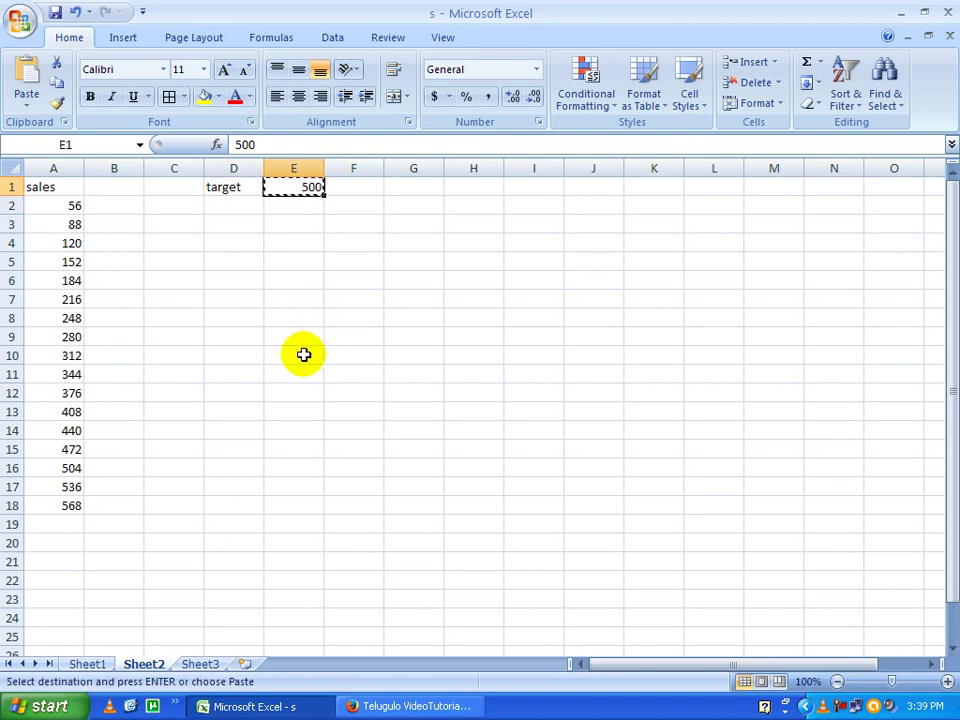
click(66, 168)
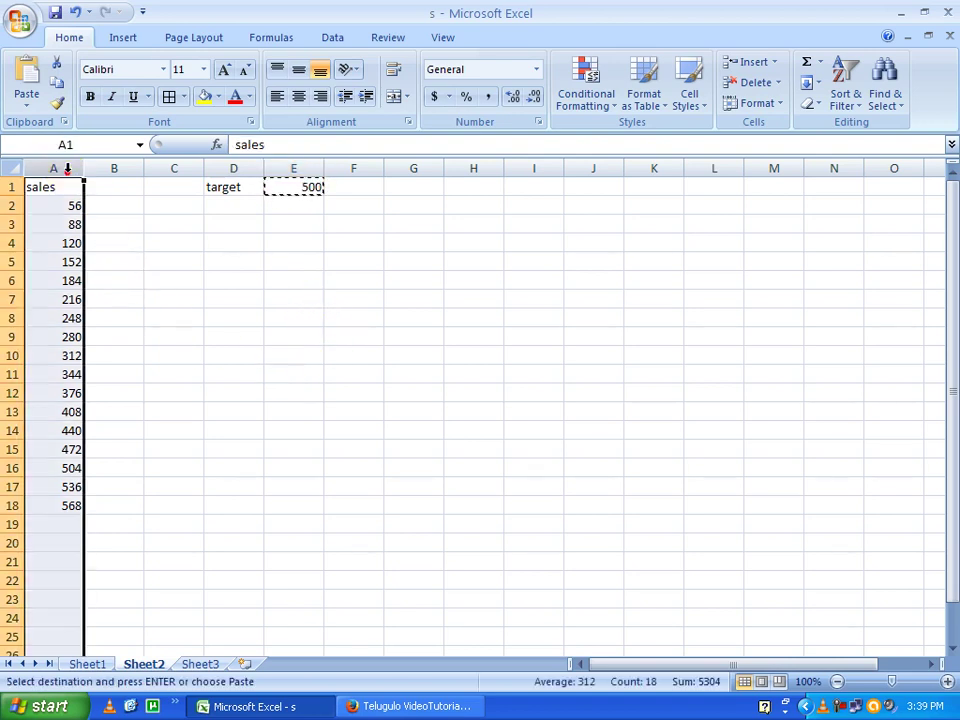
right_click(63, 165)
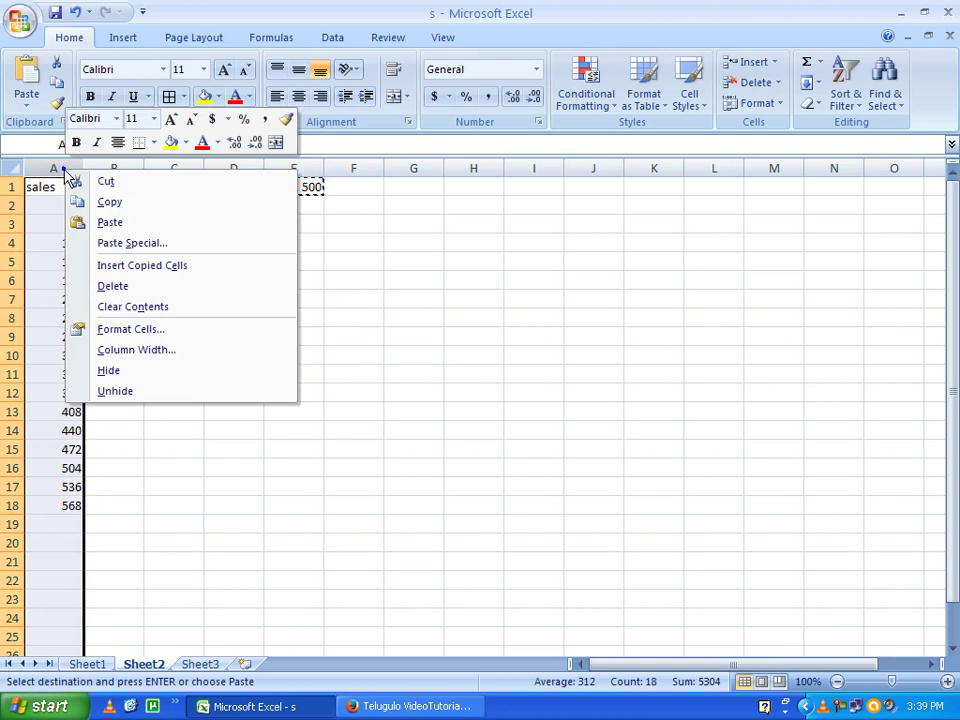
click(128, 242)
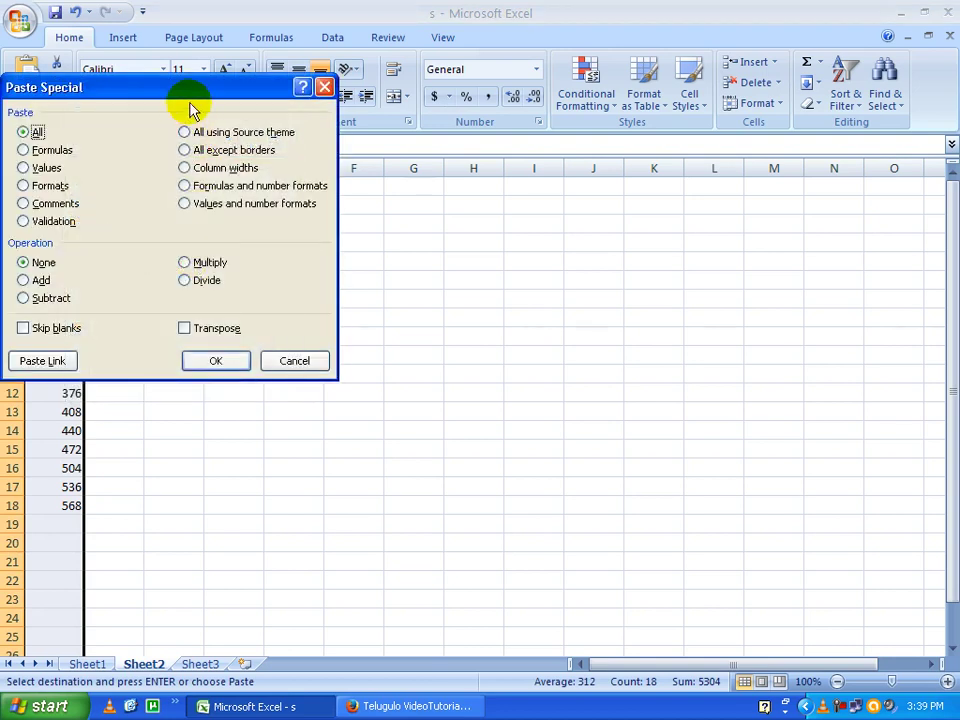
drag(192, 108, 395, 158)
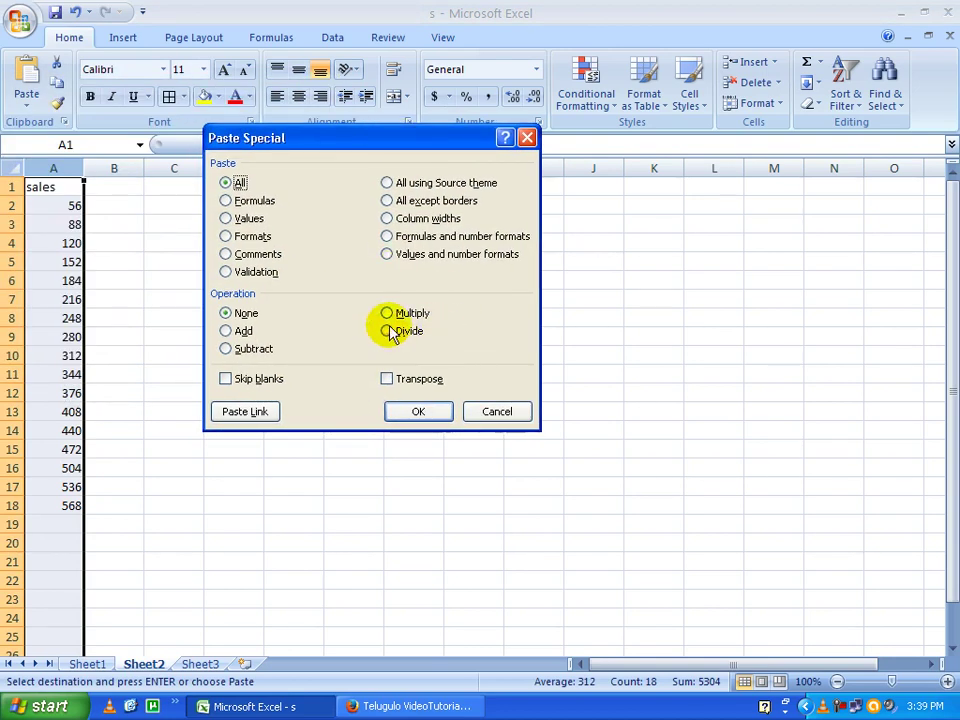
click(418, 410)
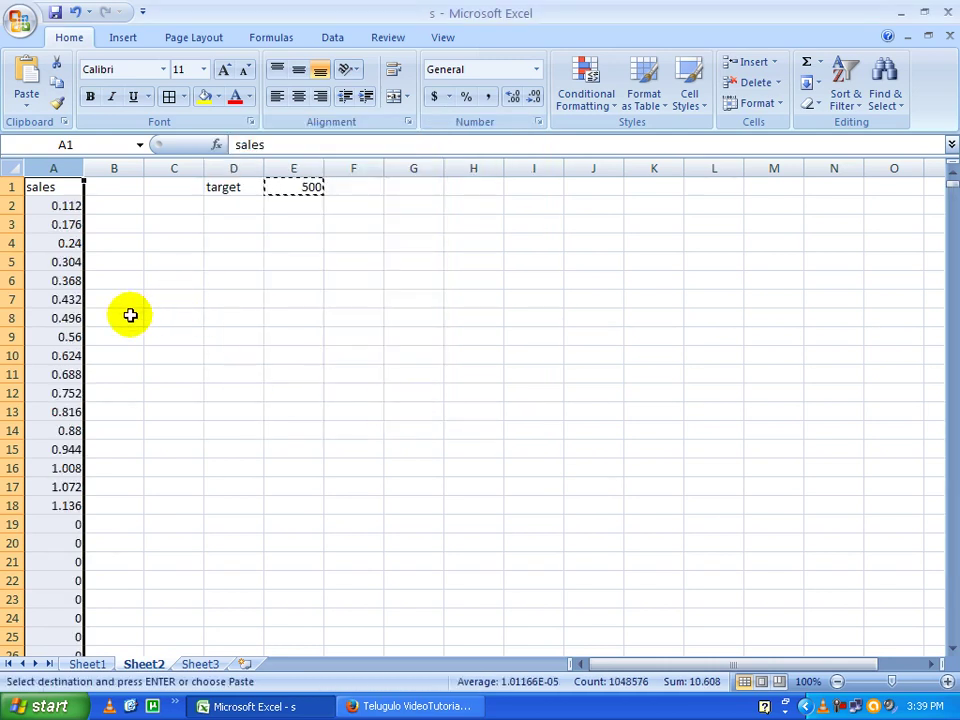
Format the divided sales values as percentages
click(98, 300)
drag(73, 205, 78, 505)
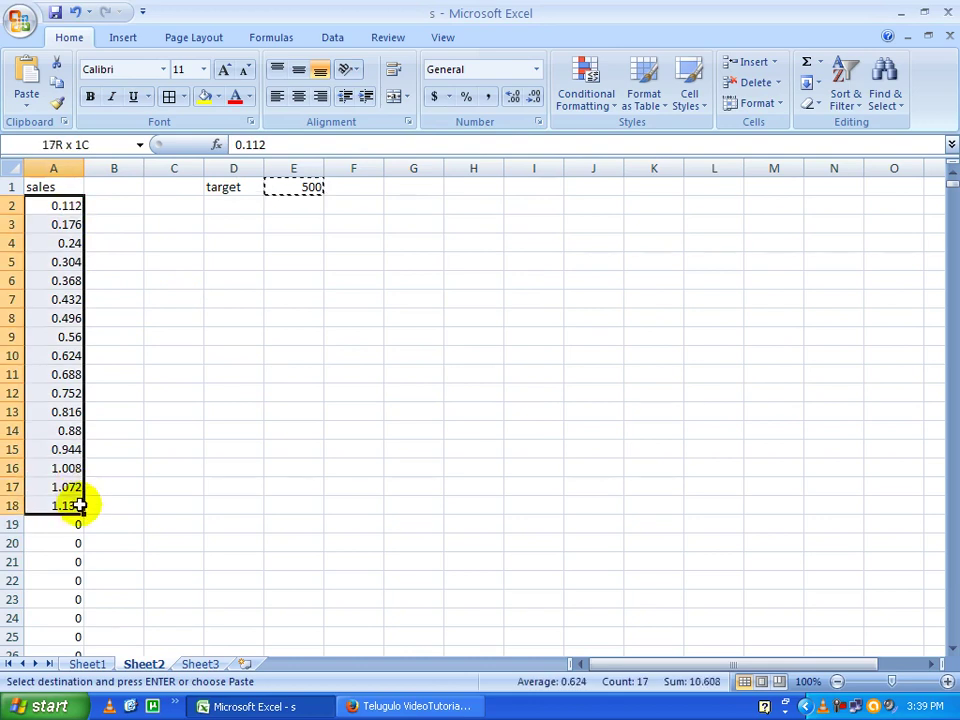
click(463, 98)
click(200, 322)
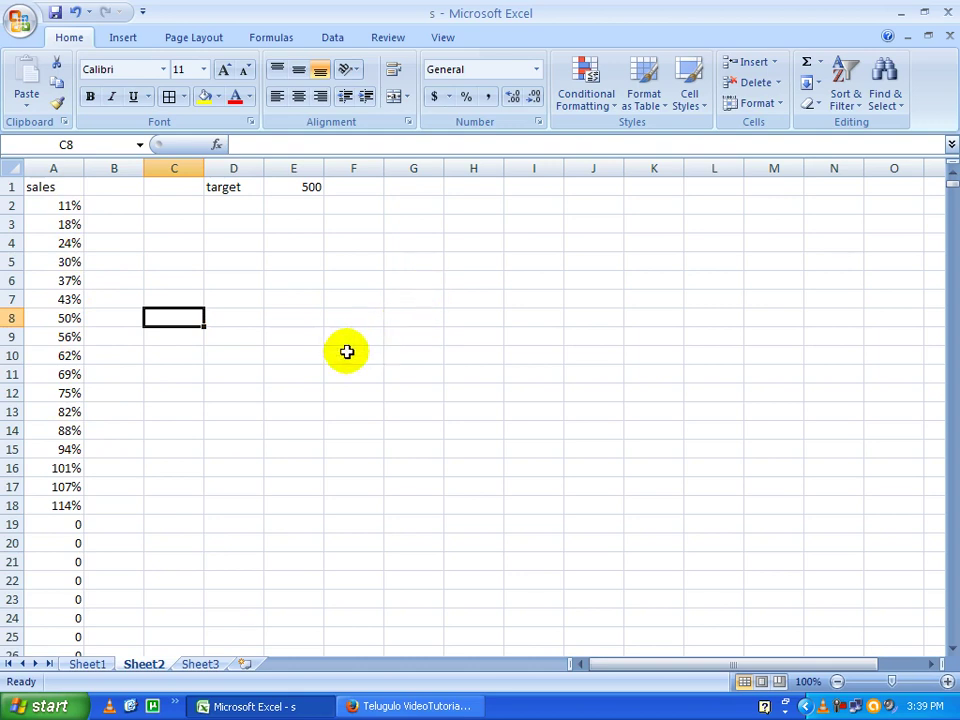
On Sheet3, enter test values 56 in C5 and 66 in C6
click(205, 663)
click(197, 263)
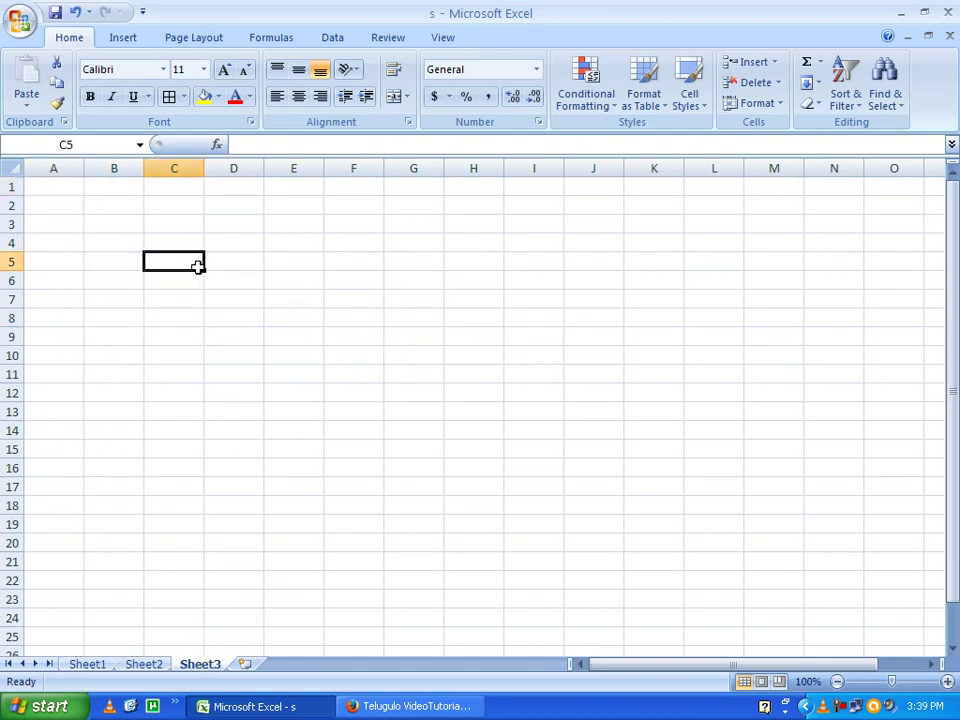
text(56)
key(Return)
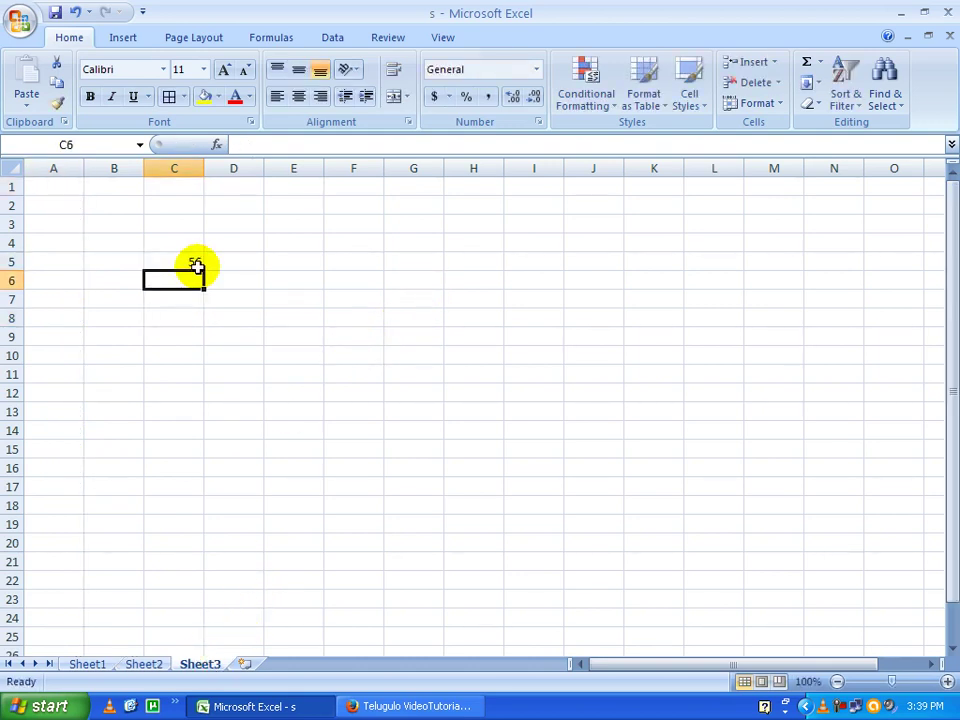
text(66)
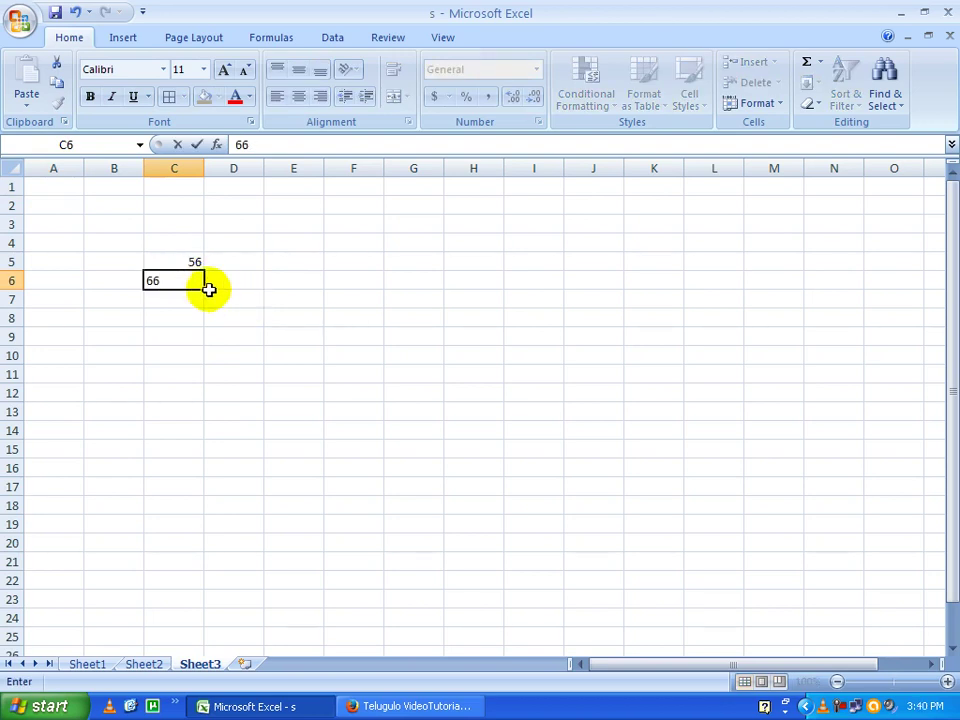
click(176, 260)
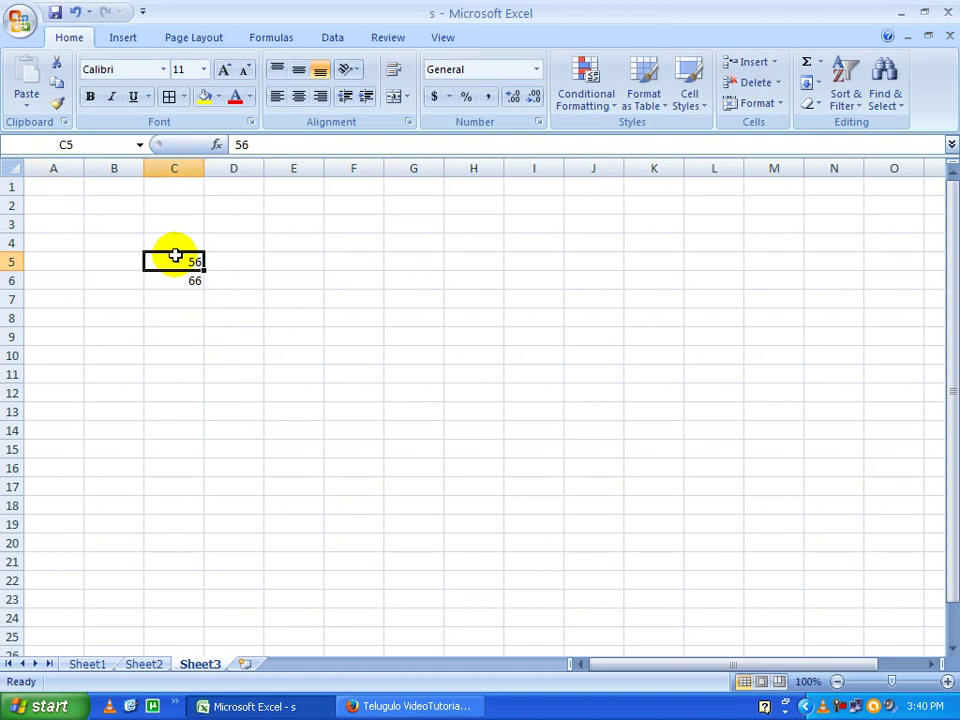
Enter the formula =RANDBETWEEN(10,100) in C5
text(=rand)
key(Down)
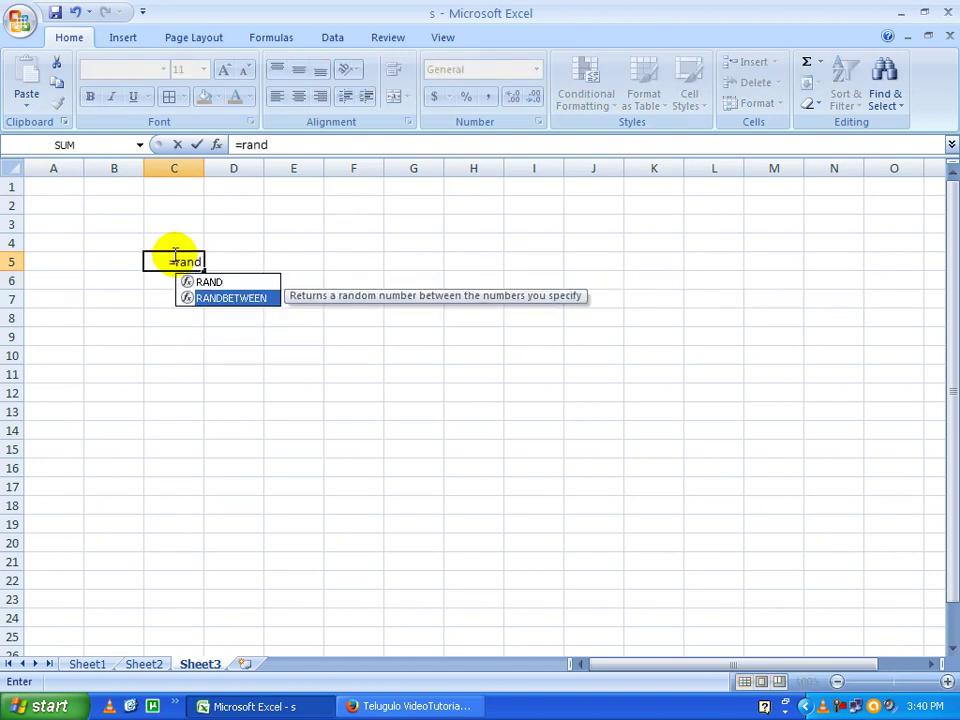
key(Tab)
text(10,100)
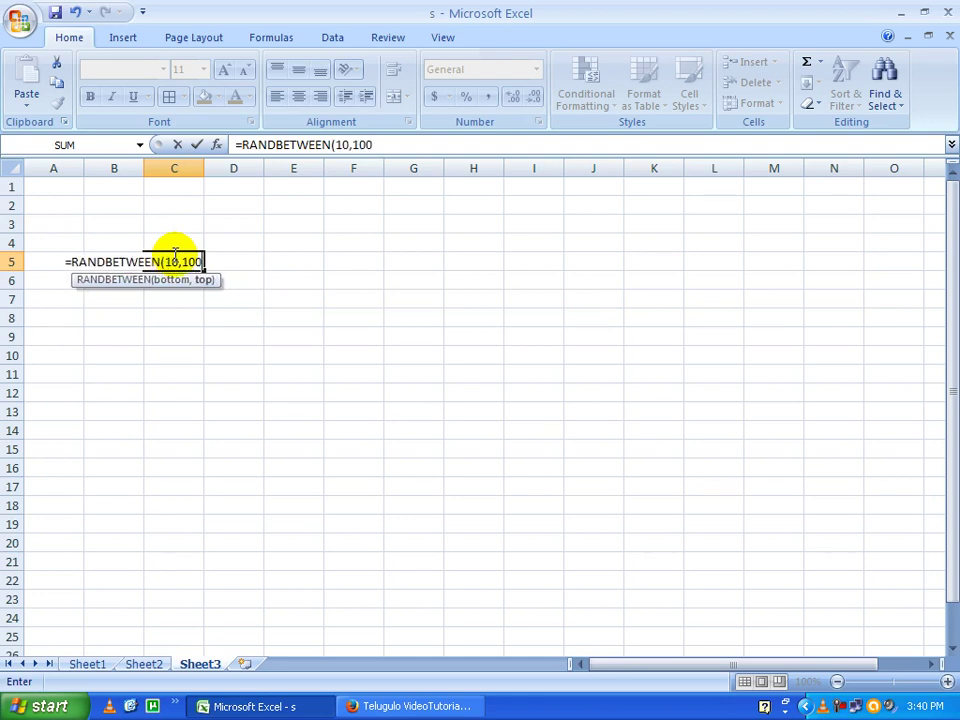
key(Return)
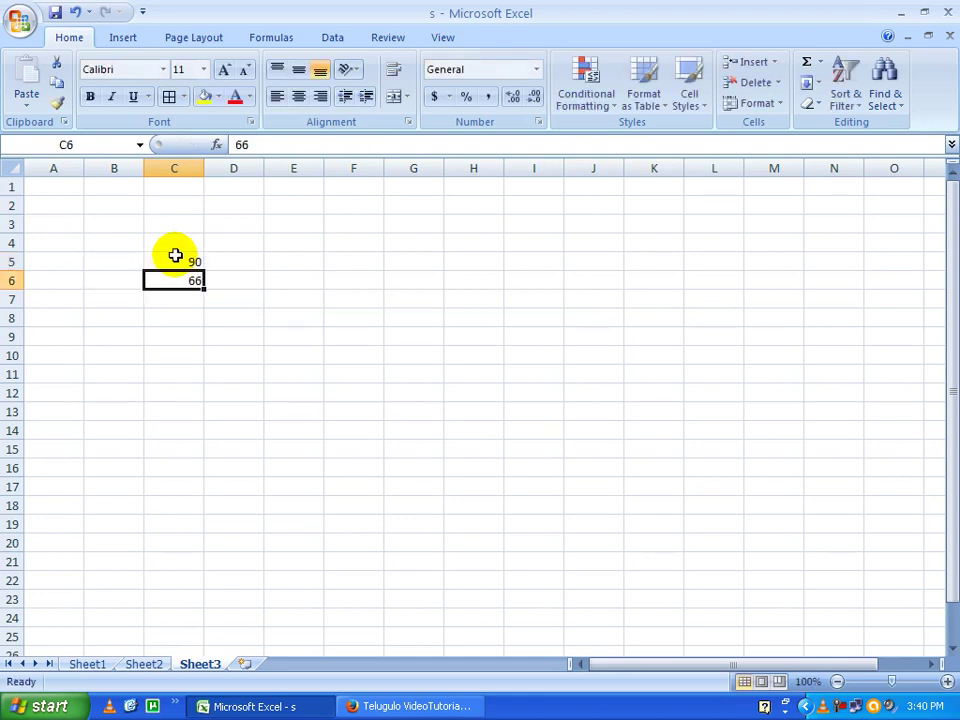
Fill the RANDBETWEEN formula across C5:K19 and copy the block
click(175, 256)
drag(203, 271, 685, 278)
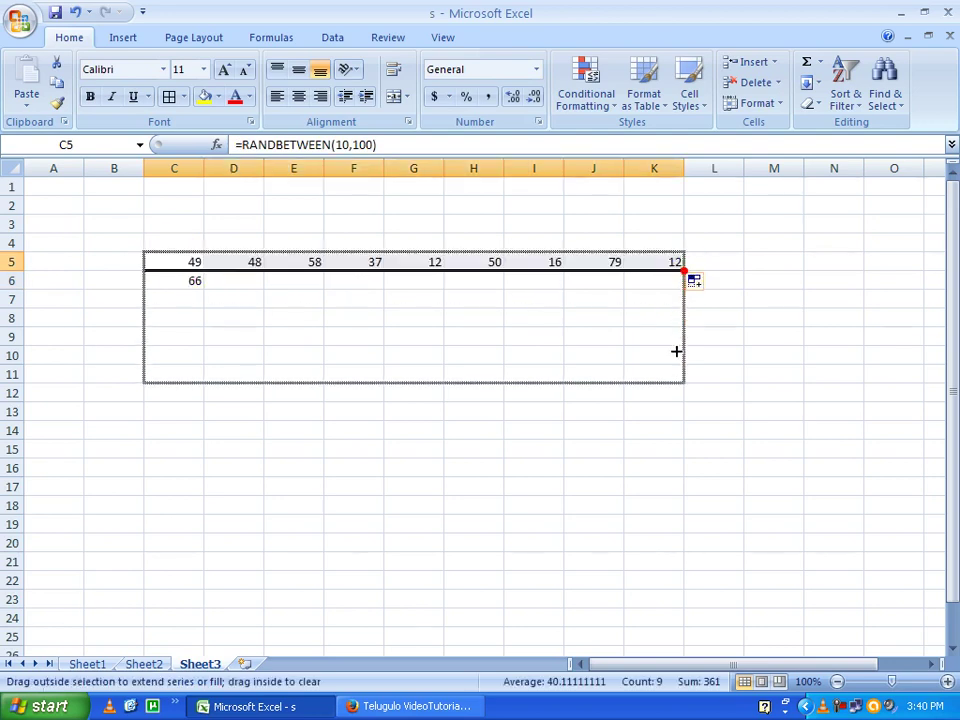
drag(686, 276, 683, 538)
click(394, 379)
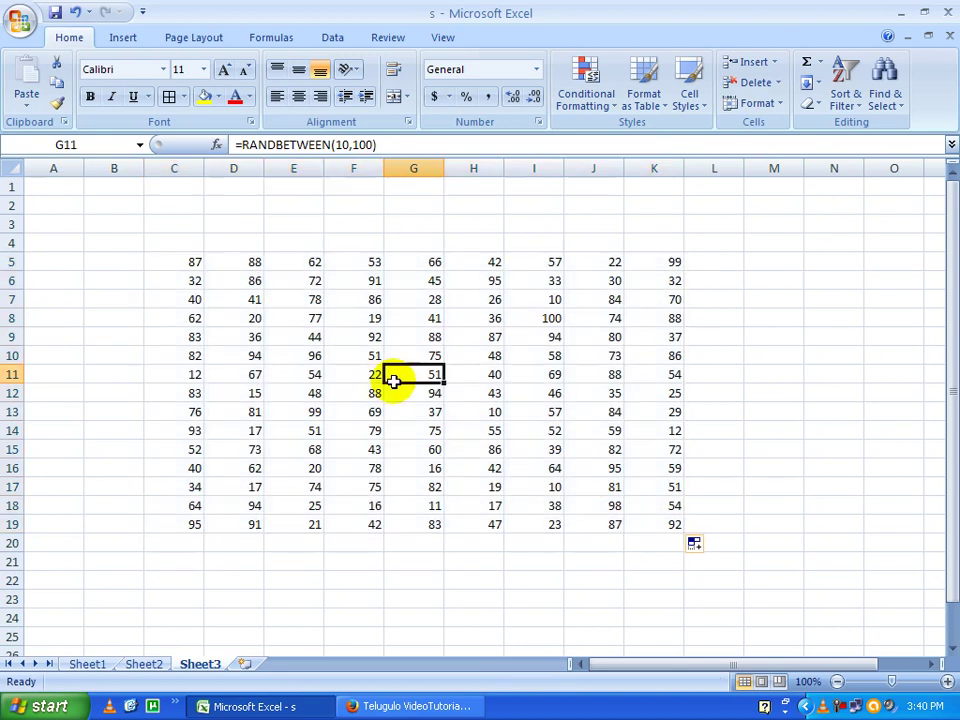
mouse_move(190, 261)
mouse_down()
mouse_move(554, 430)
mouse_move(666, 516)
mouse_up()
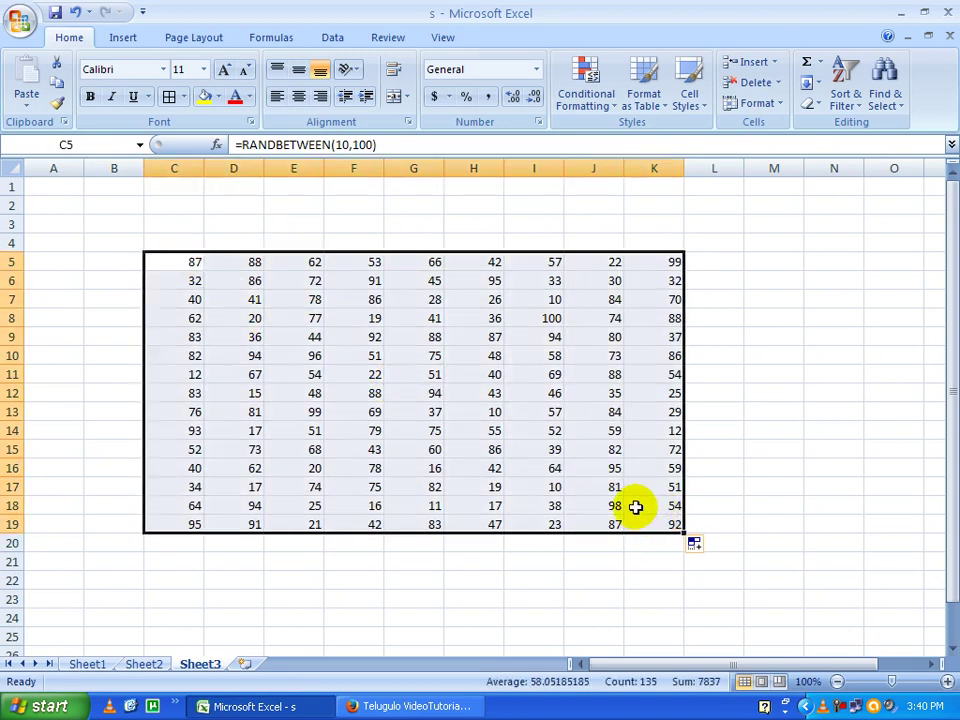
key(ctrl+c)
Open Paste Special on C5:K19, then cancel it and the pending copy
mouse_move(188, 262)
mouse_down()
mouse_move(648, 506)
mouse_move(650, 524)
mouse_up()
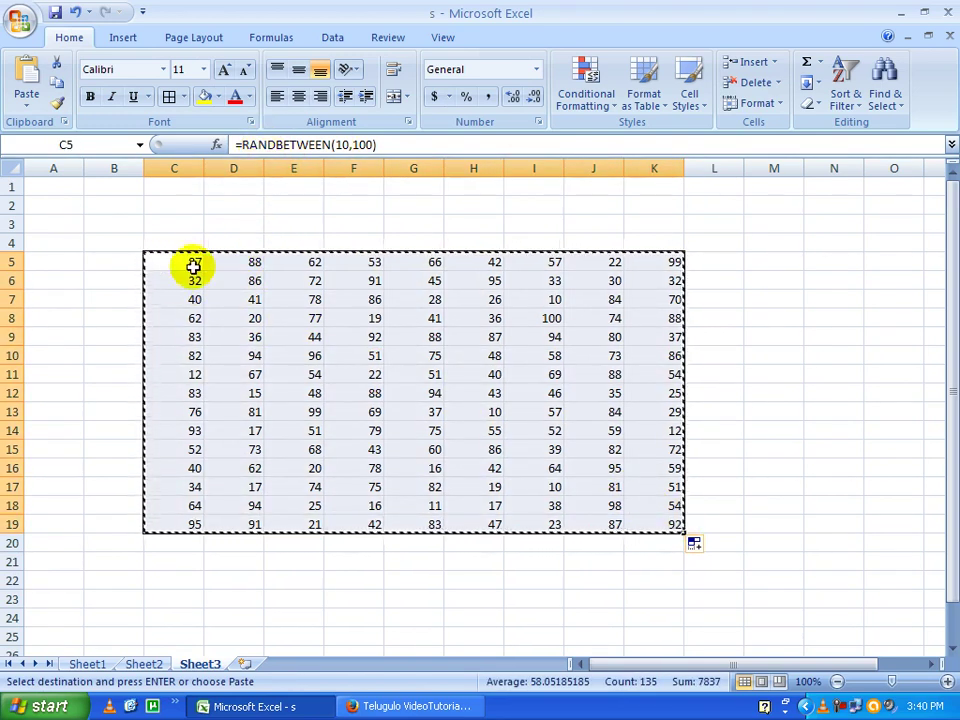
right_click(182, 260)
click(253, 336)
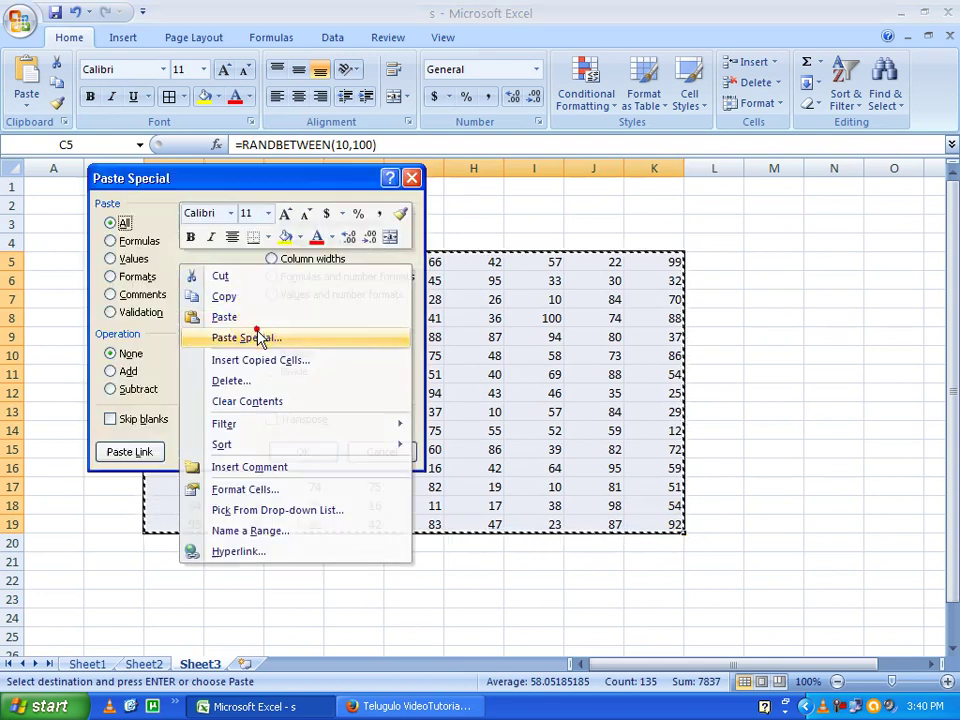
drag(280, 180, 688, 236)
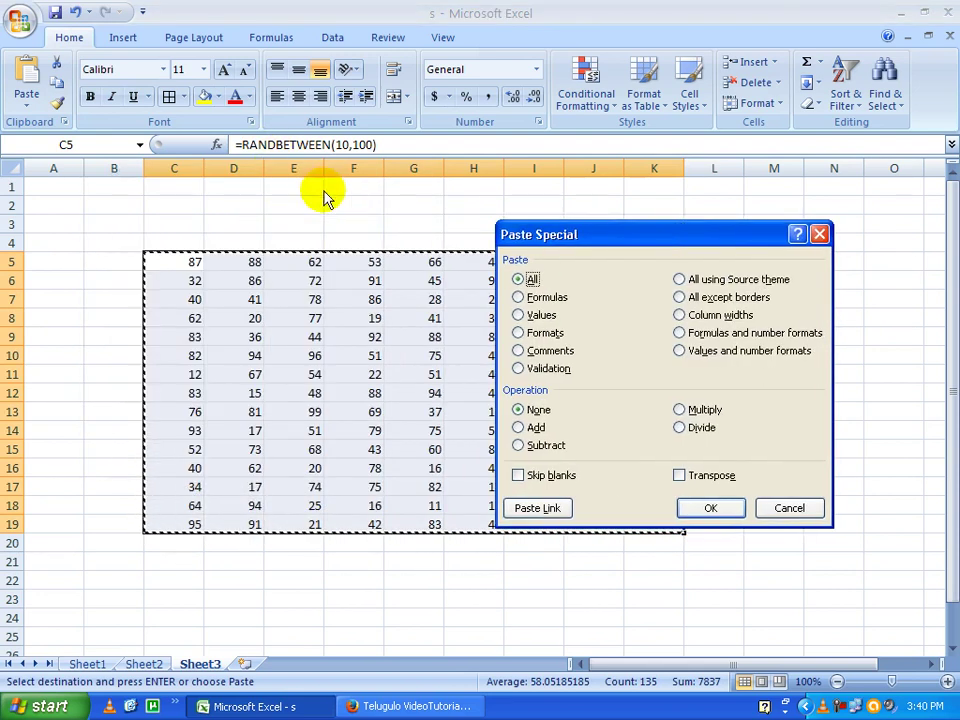
click(789, 508)
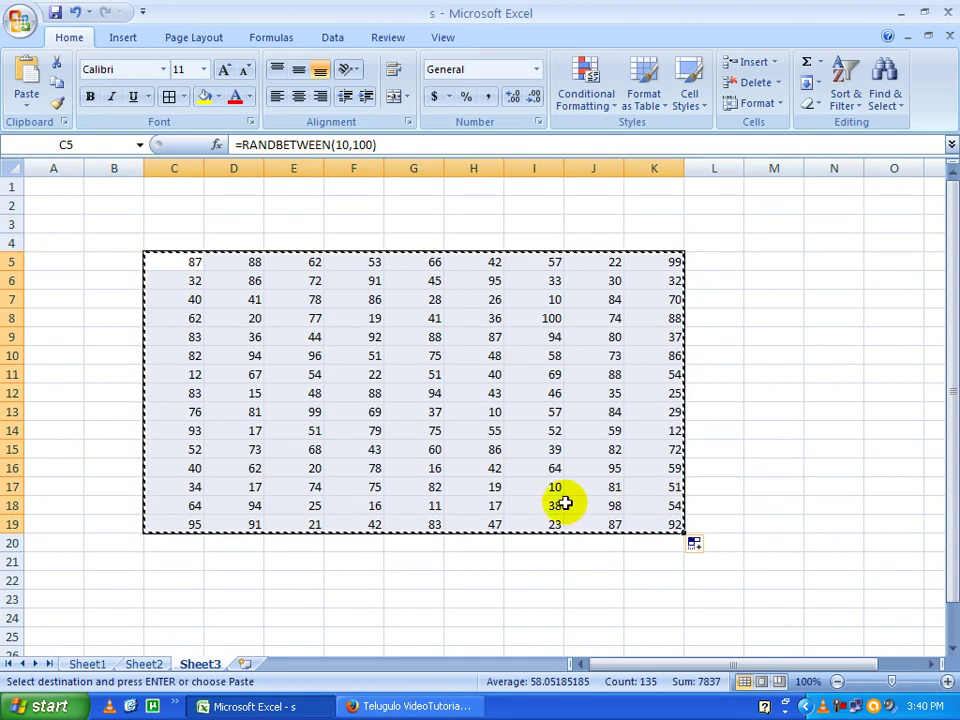
key(Escape)
click(405, 408)
Overwrite F9 with 99 and C5 with 55
click(368, 339)
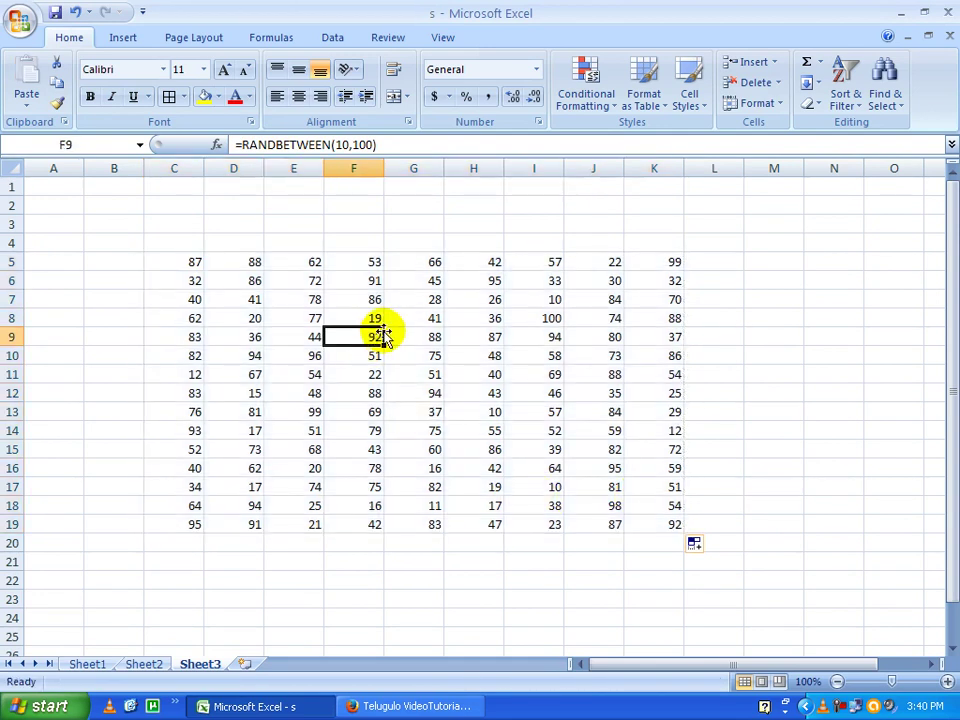
text(99)
click(406, 373)
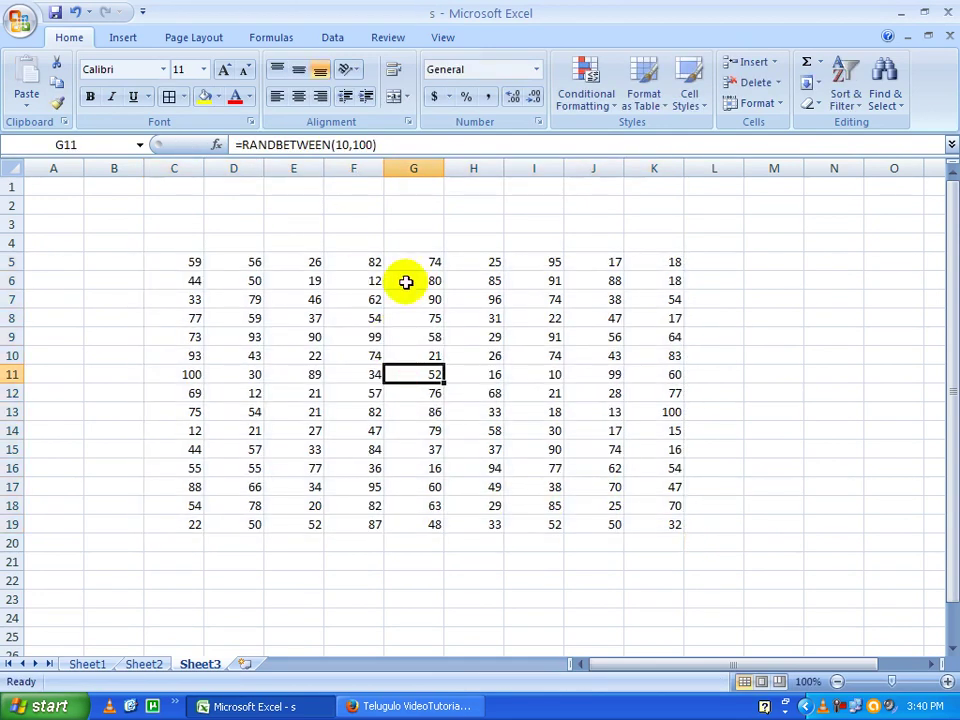
click(194, 263)
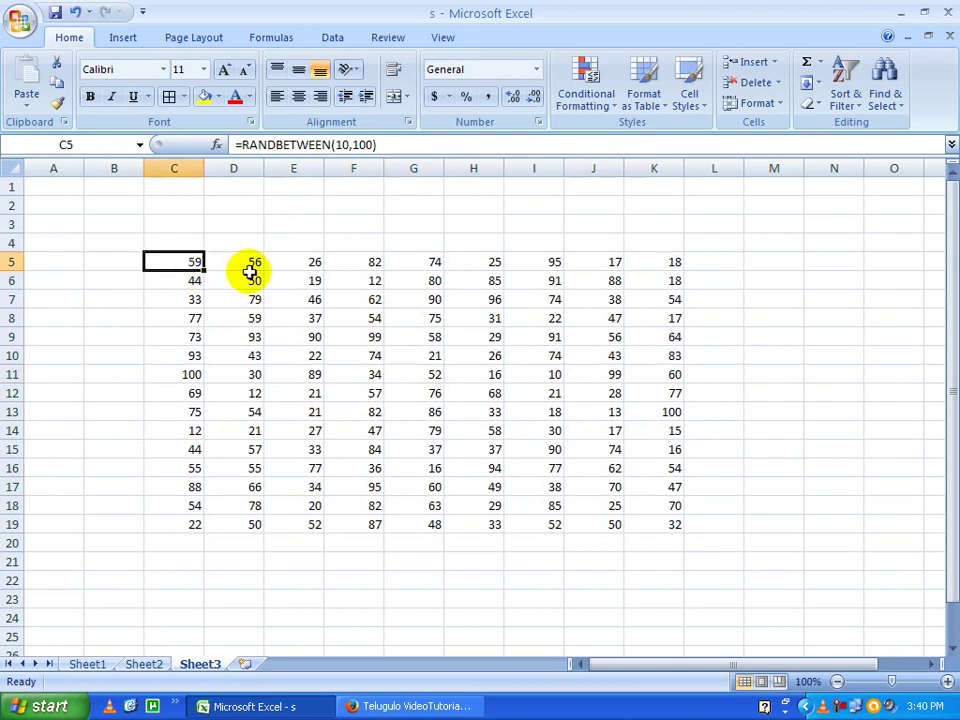
text(55)
click(255, 337)
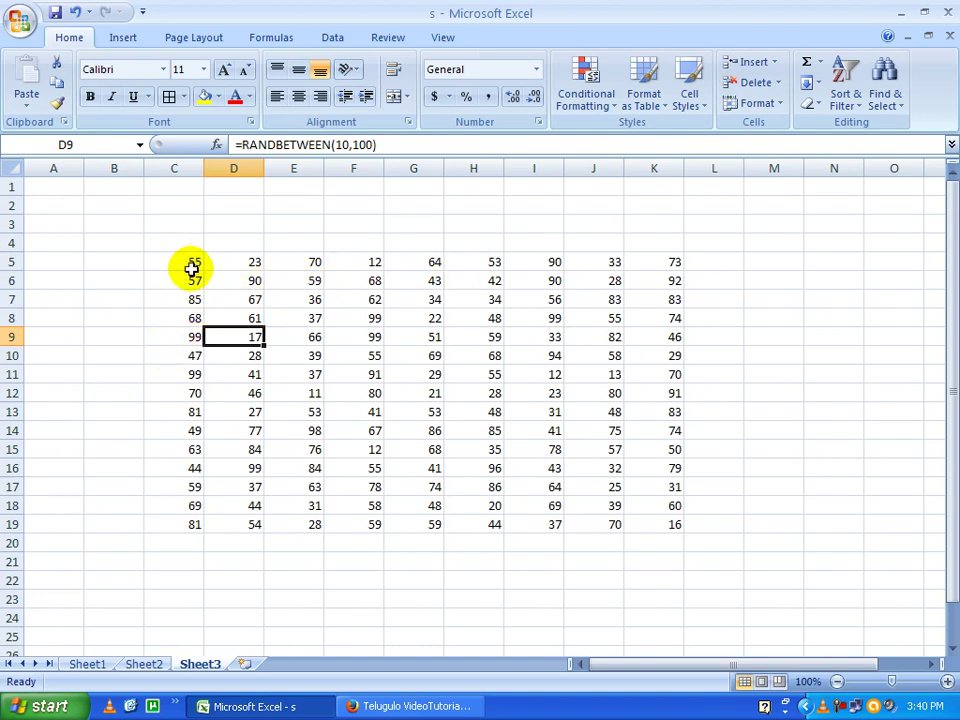
Copy C5:K19 and paste it back onto itself as values only
drag(185, 261, 640, 524)
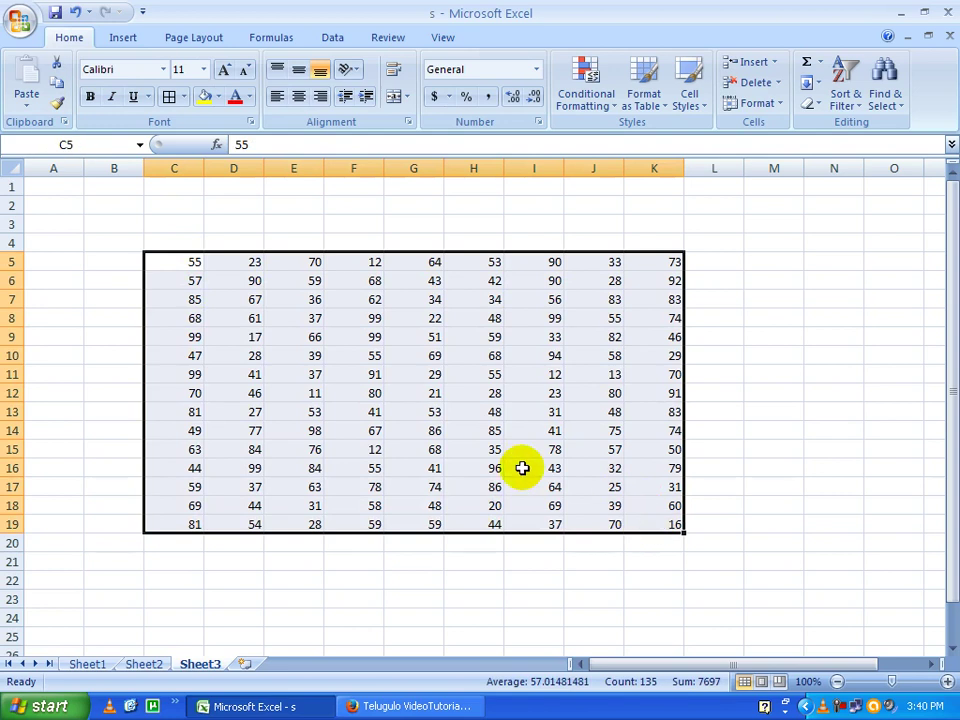
key(ctrl+c)
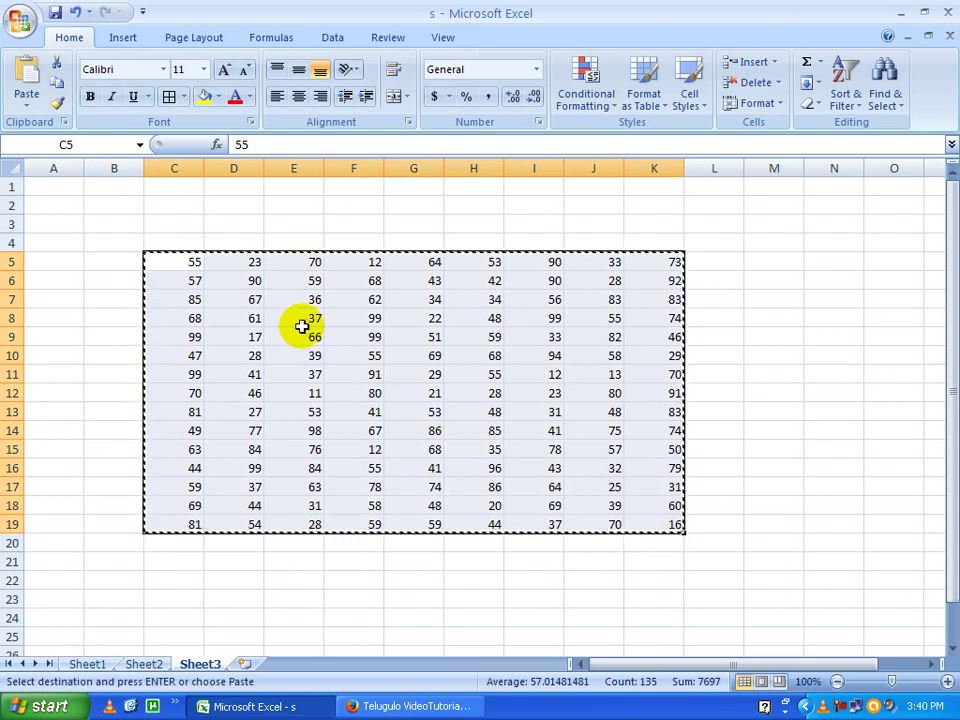
right_click(192, 265)
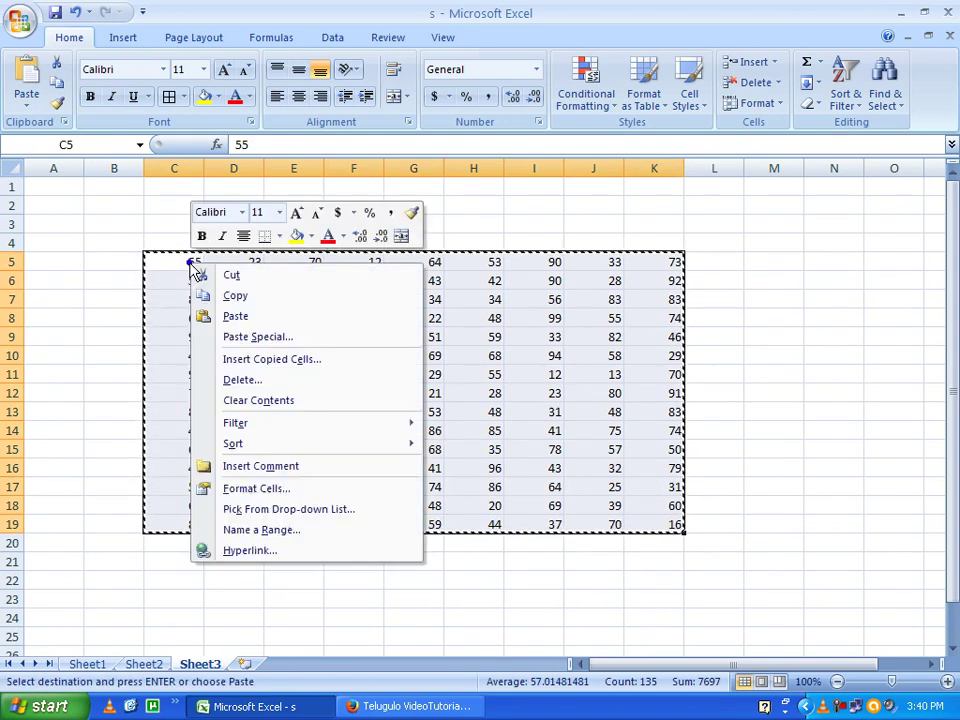
click(258, 338)
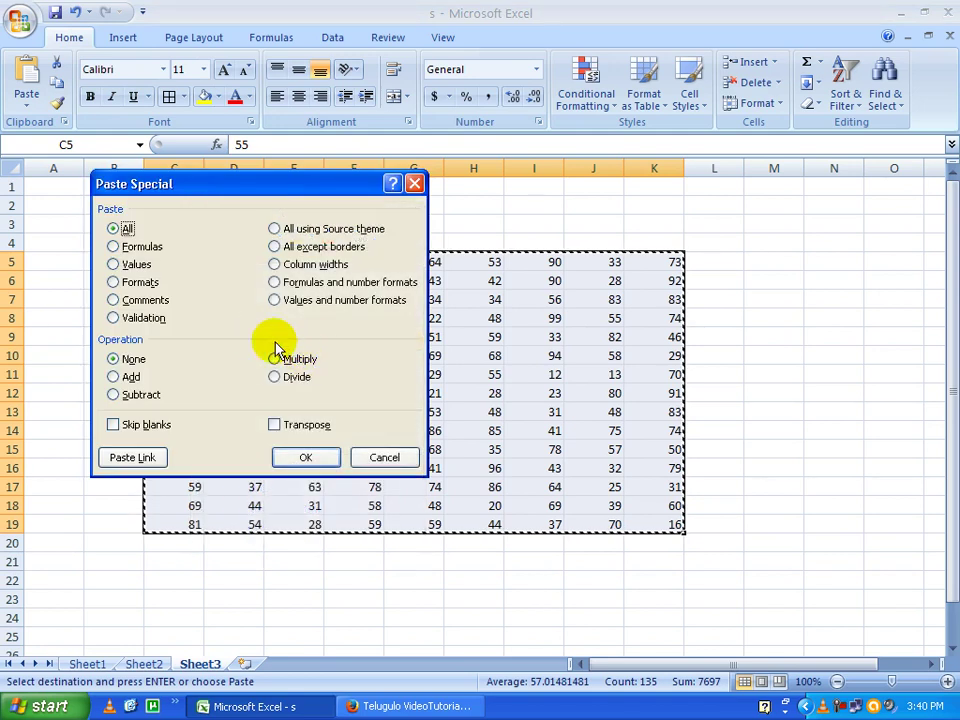
click(136, 264)
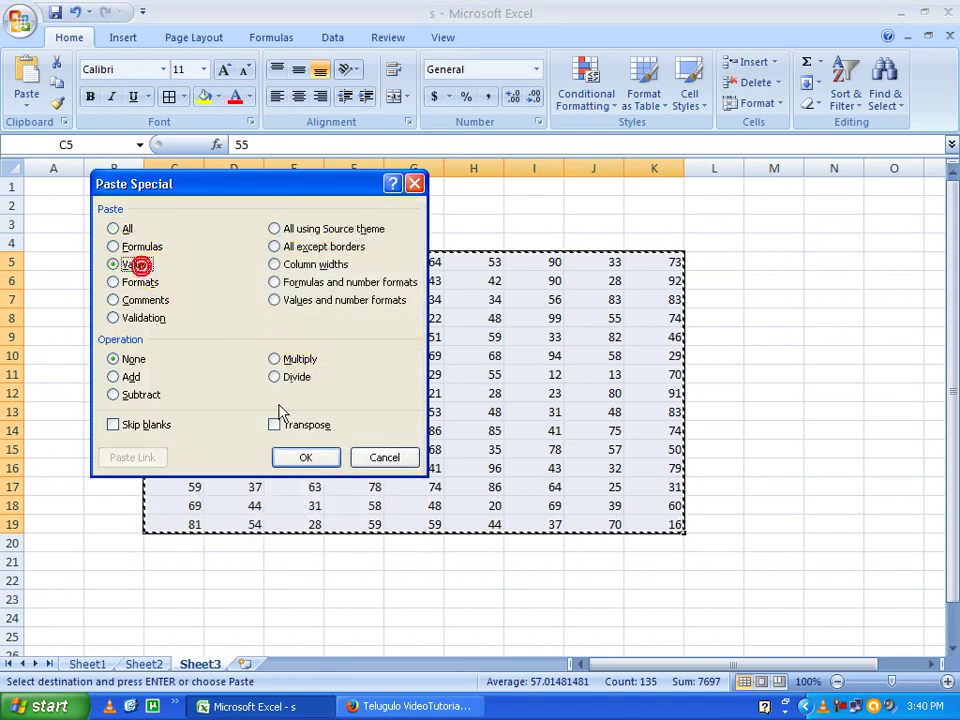
click(302, 457)
Inspect E10 and C5 to confirm they now hold plain values
click(297, 350)
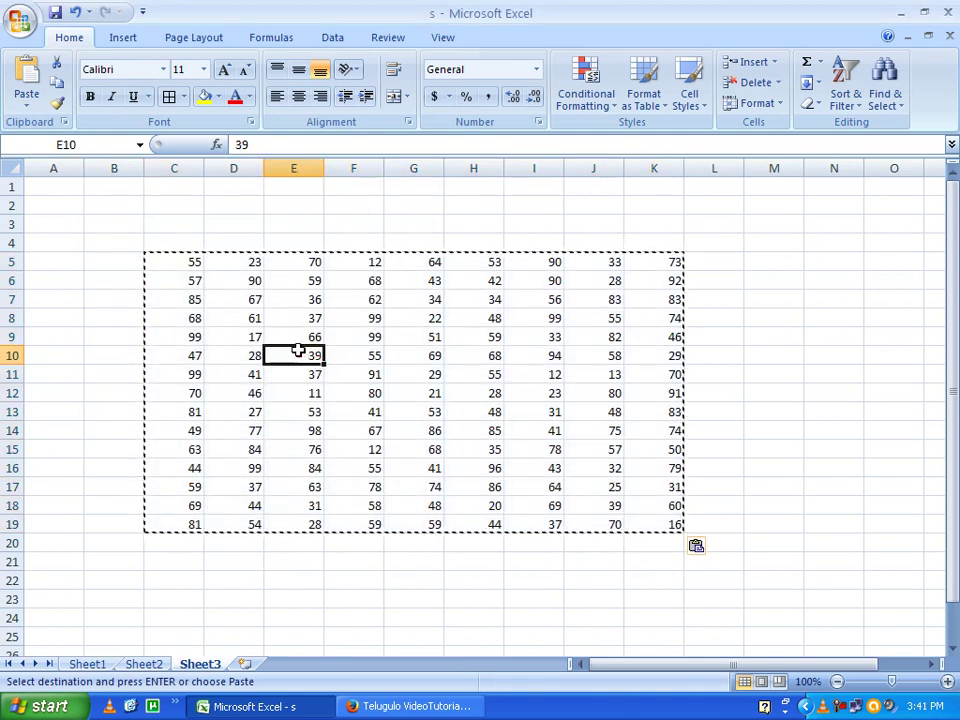
double_click(297, 350)
click(255, 317)
click(197, 300)
click(195, 261)
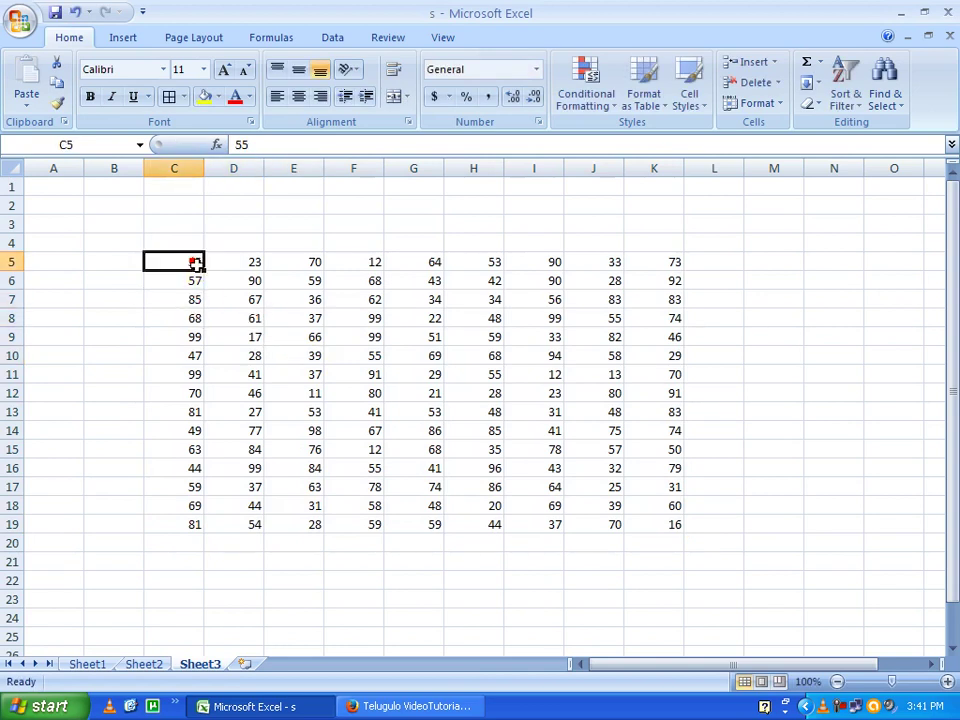
click(295, 190)
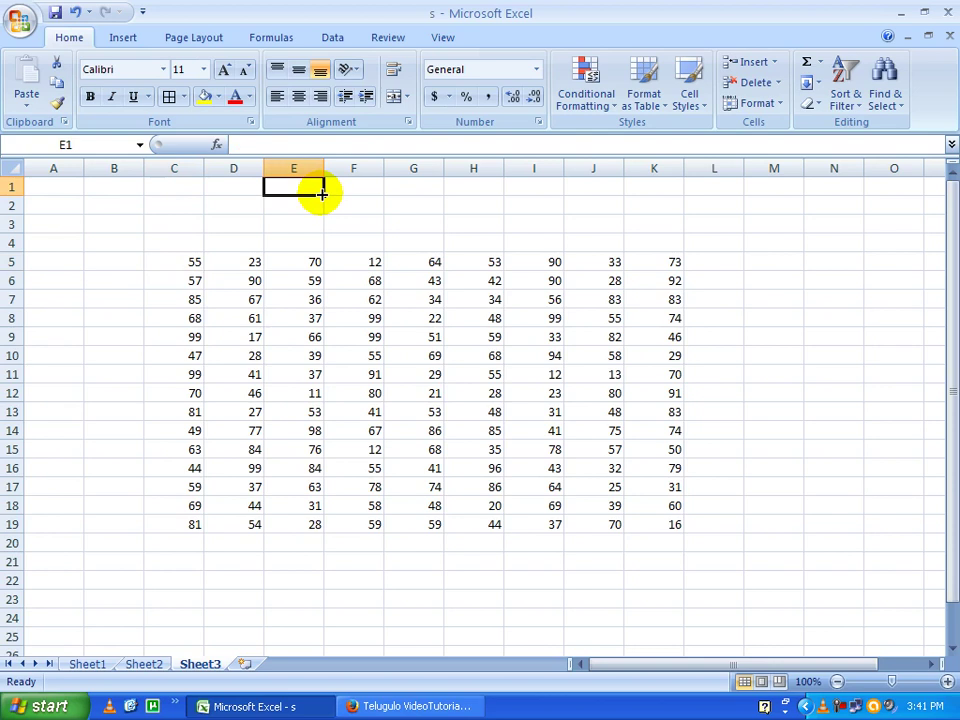
Enter 44 in E1 and copy it
text(44)
click(333, 263)
click(315, 190)
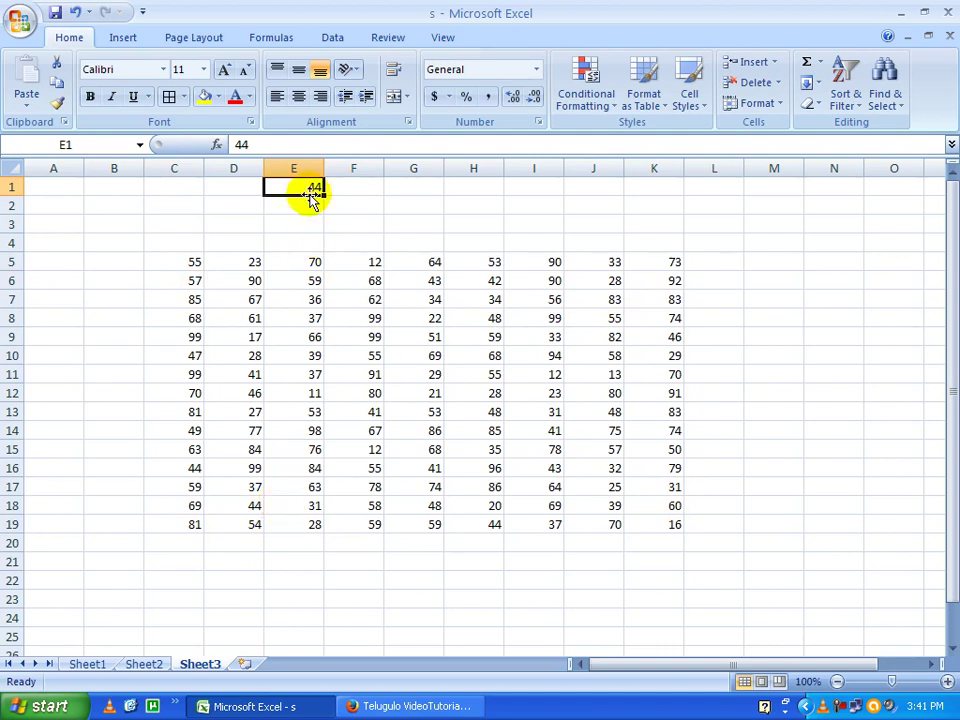
key(ctrl+c)
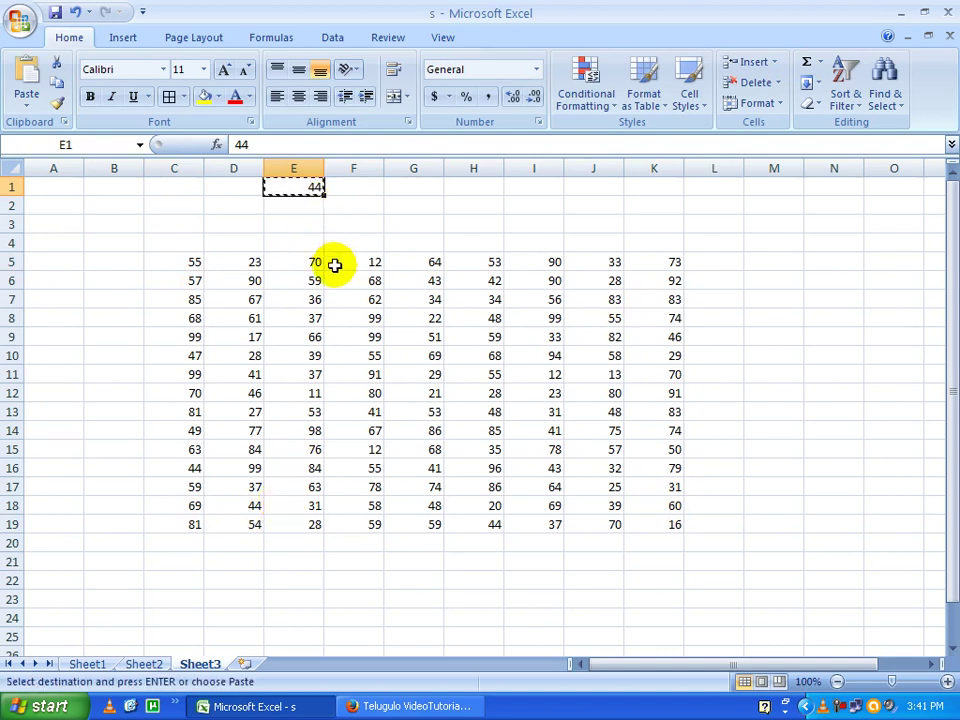
Multiply every number in C5:K19 by 44 with Paste Special Multiply
drag(652, 519, 645, 527)
right_click(407, 302)
click(470, 386)
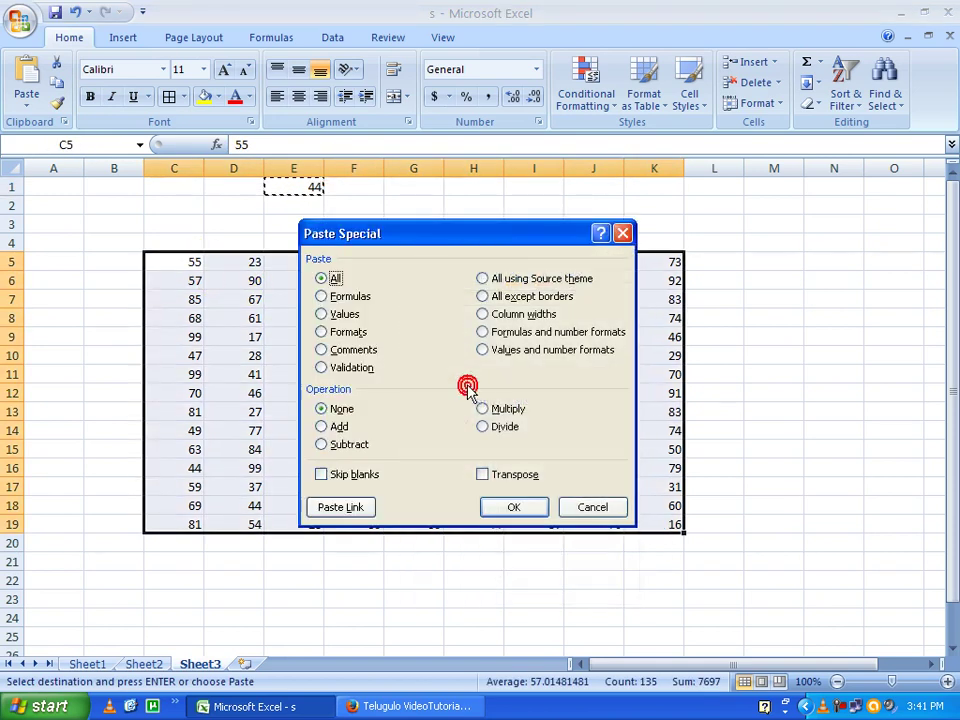
click(497, 411)
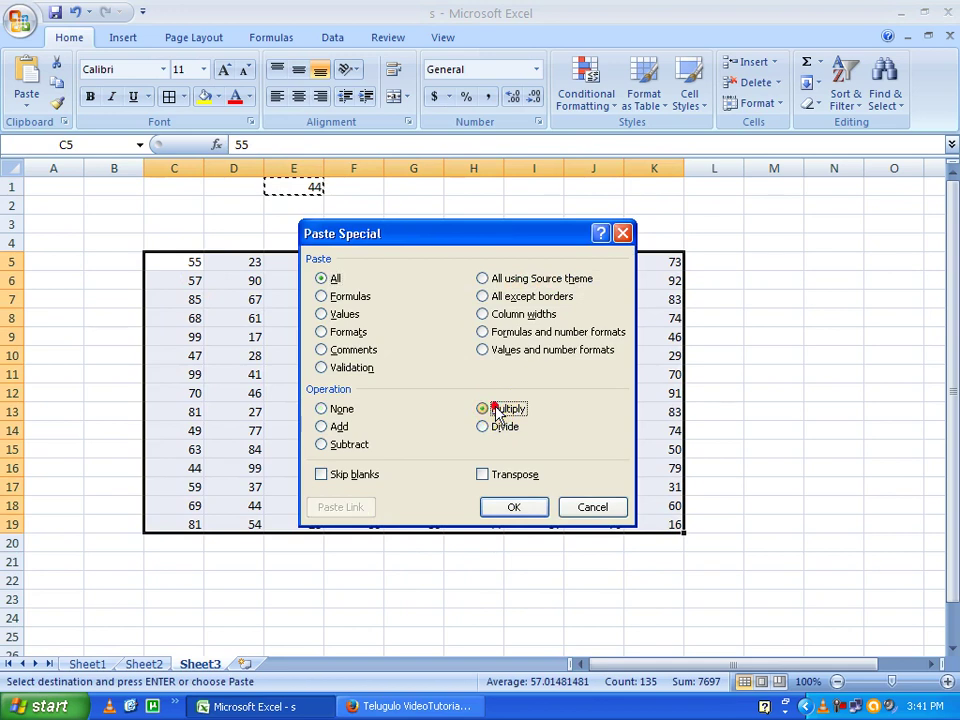
click(518, 509)
click(385, 340)
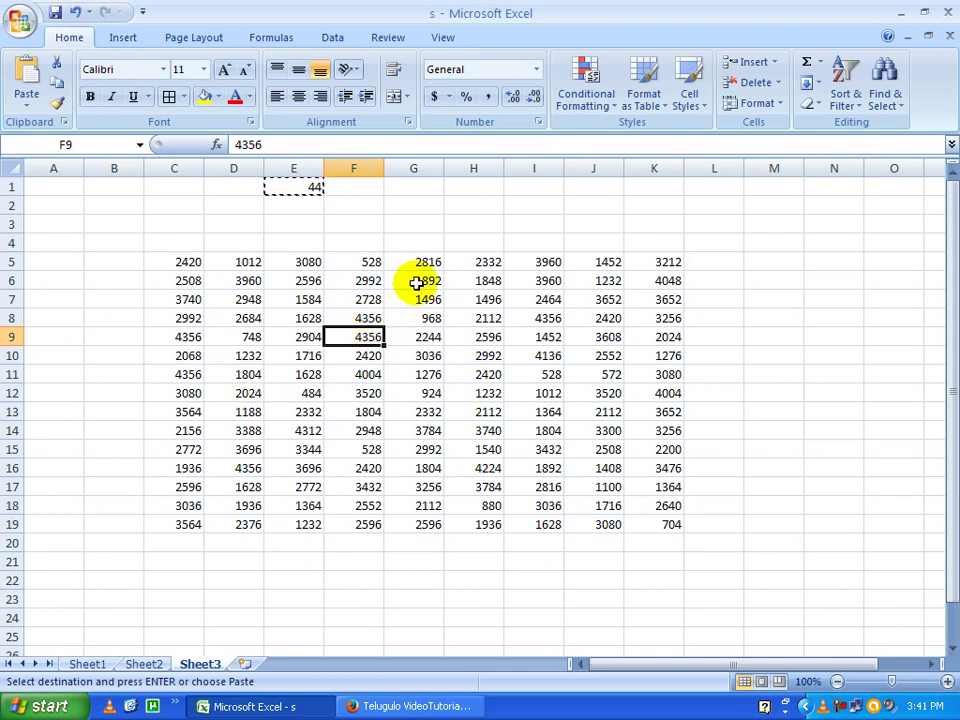
Cancel the copy and select E1 to clear the 44 multiplier
click(313, 182)
key(Escape)
click(338, 298)
click(310, 183)
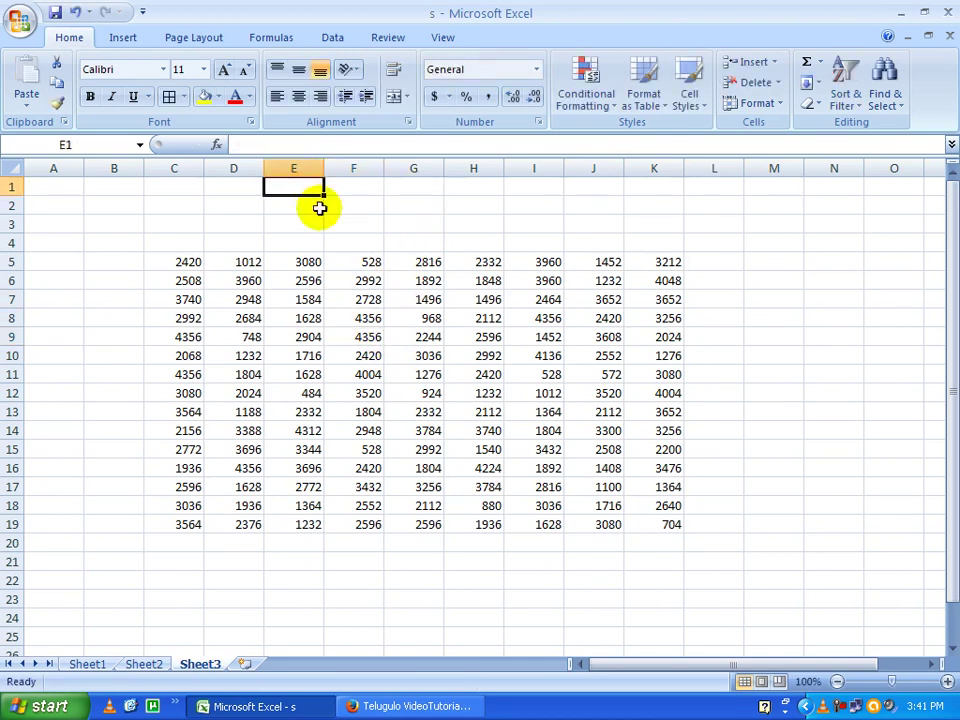
Undo the multiplication and clear the value in F7
right_click(408, 170)
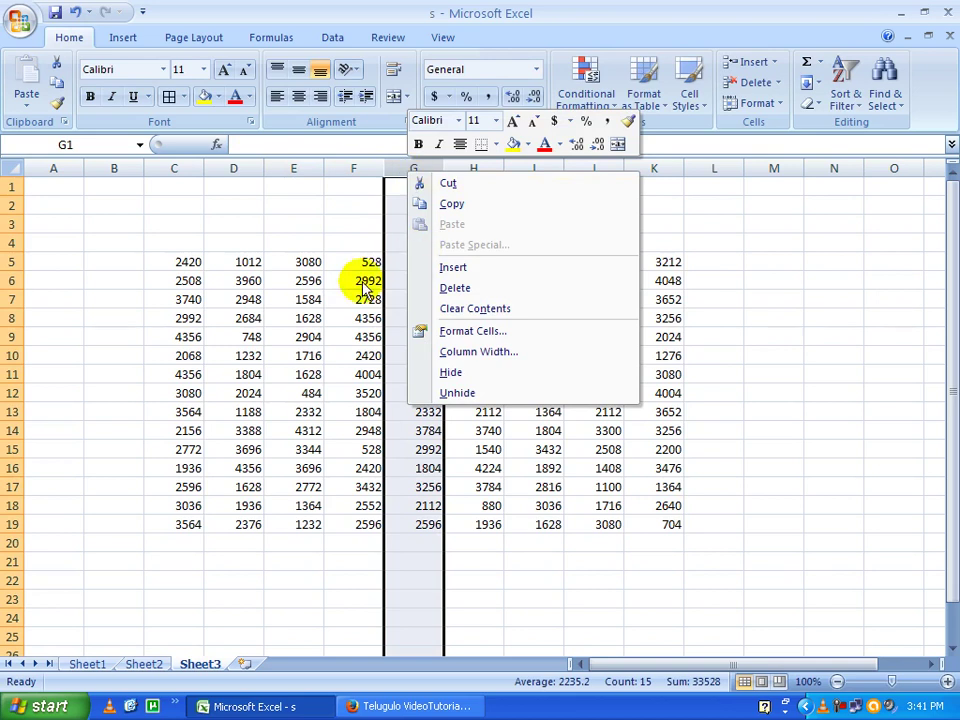
key(Escape)
key(ctrl+z)
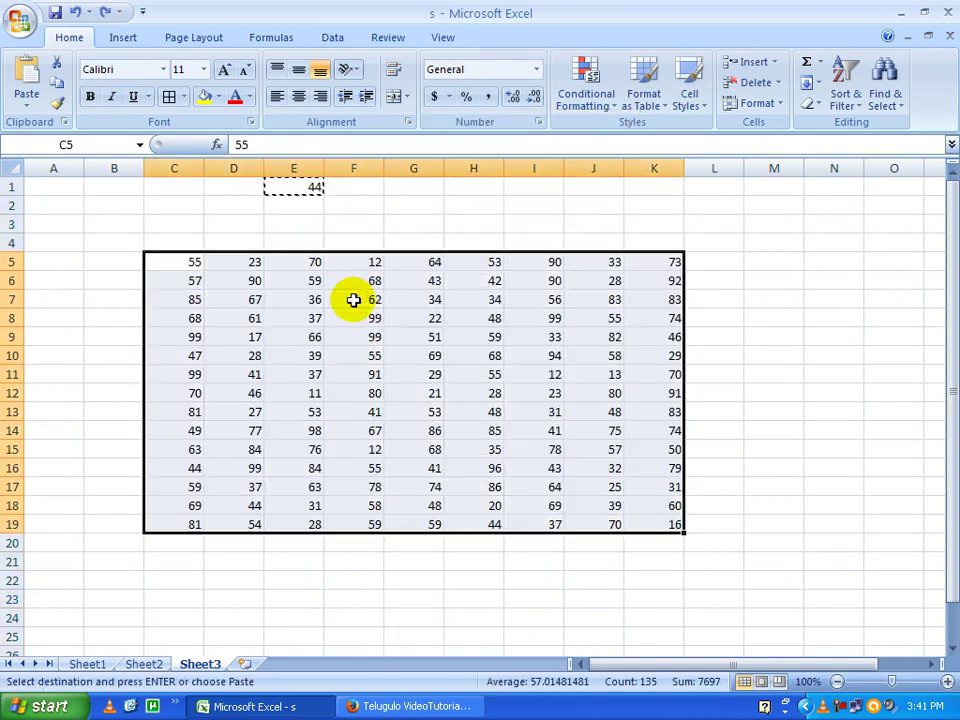
click(353, 300)
key(Delete)
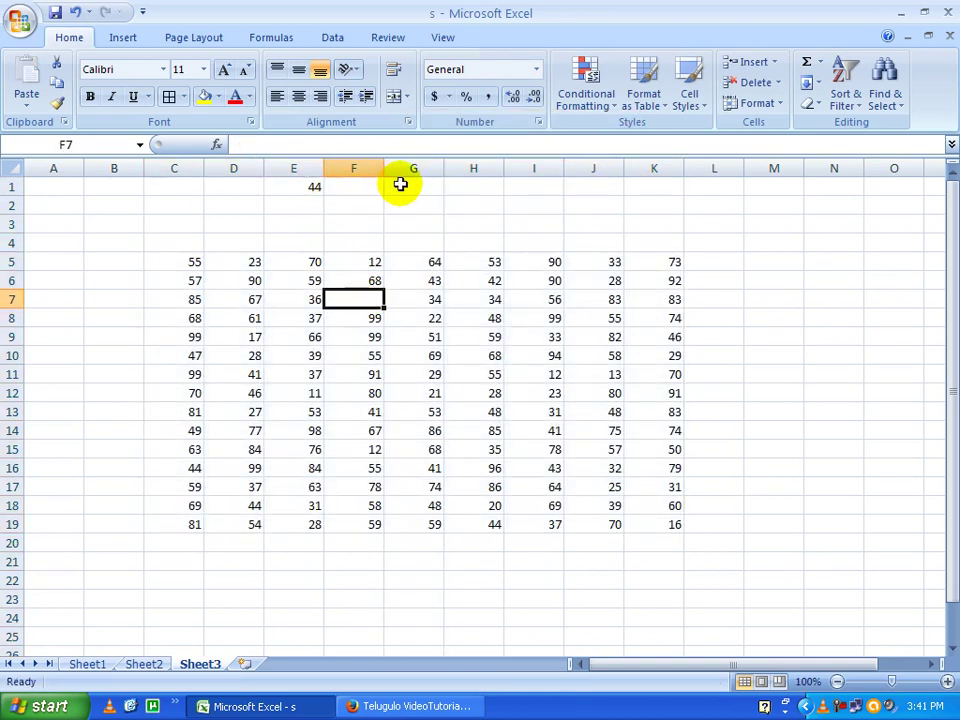
Insert a blank column at G through the number block
click(403, 167)
right_click(406, 169)
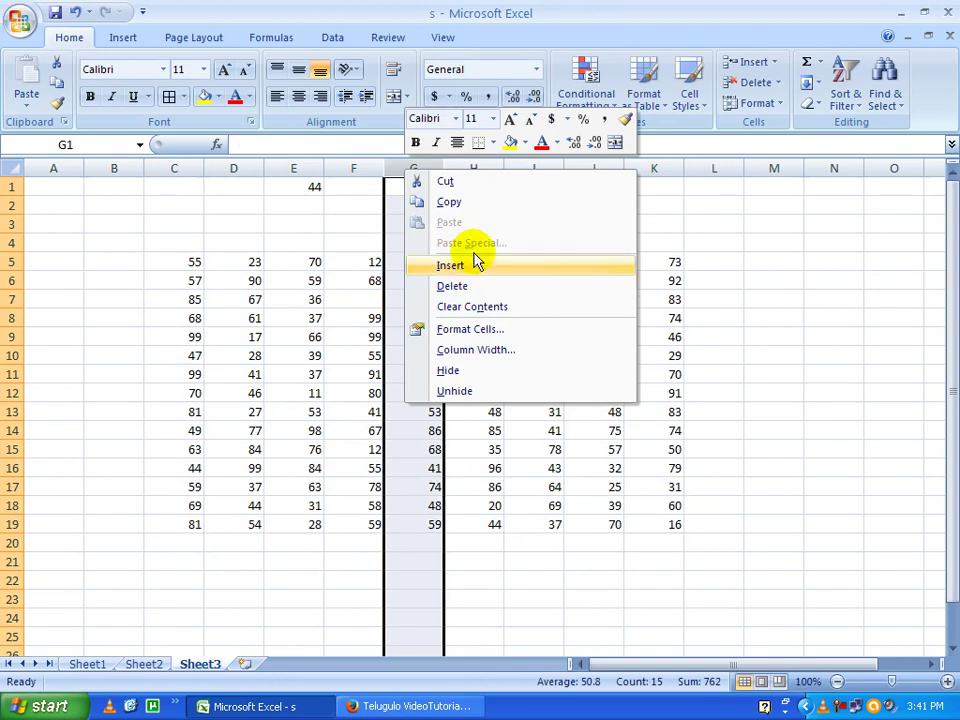
click(470, 266)
click(456, 297)
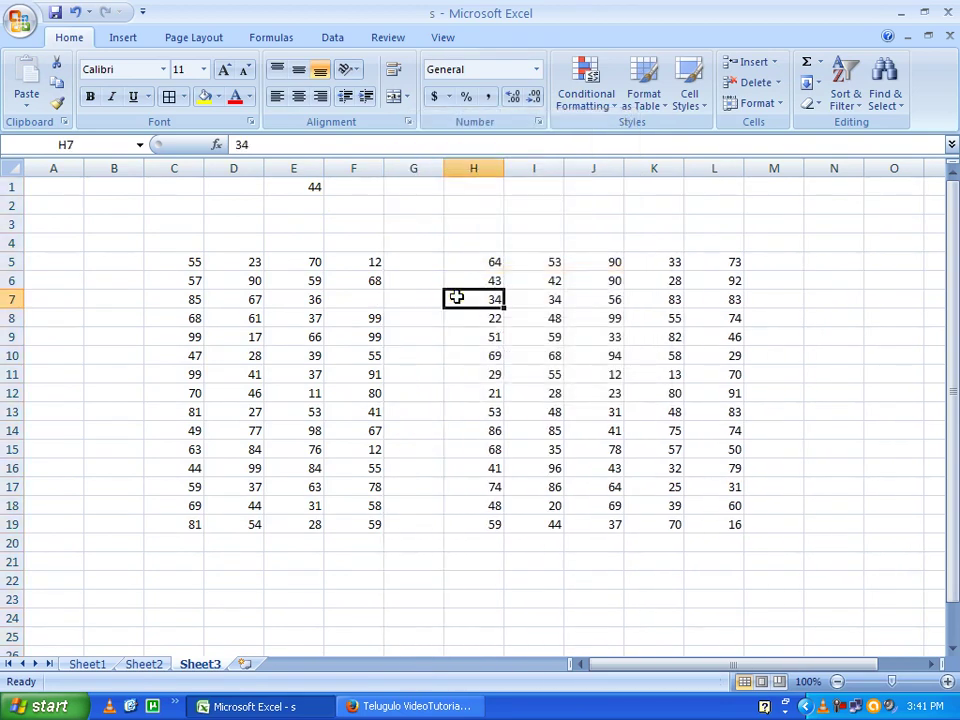
click(552, 282)
click(307, 265)
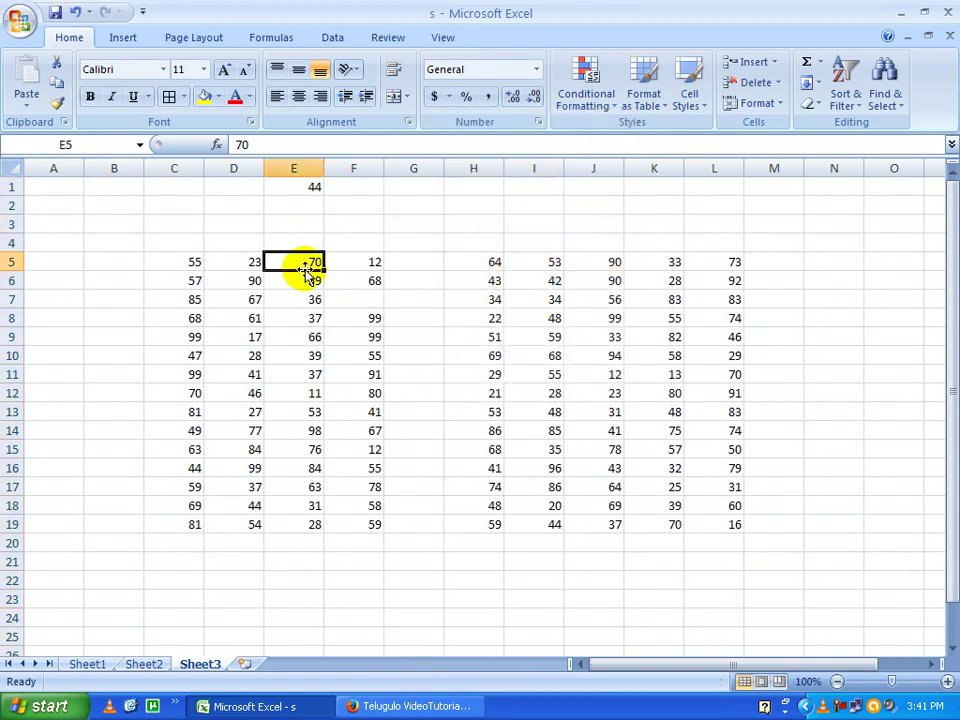
Clear E1 and delete column L
click(316, 185)
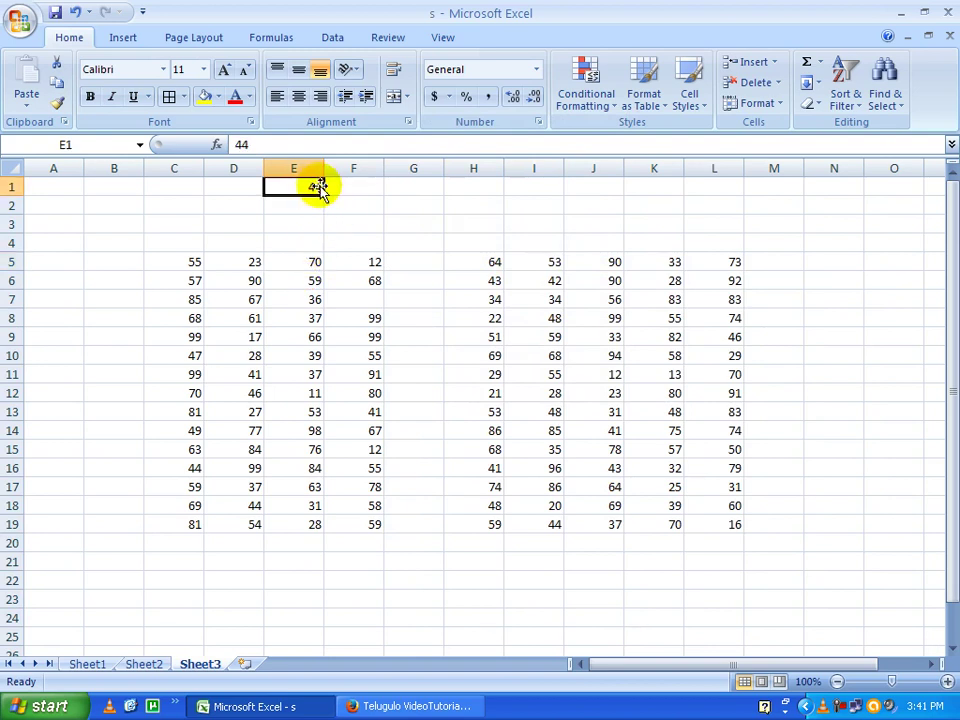
click(202, 267)
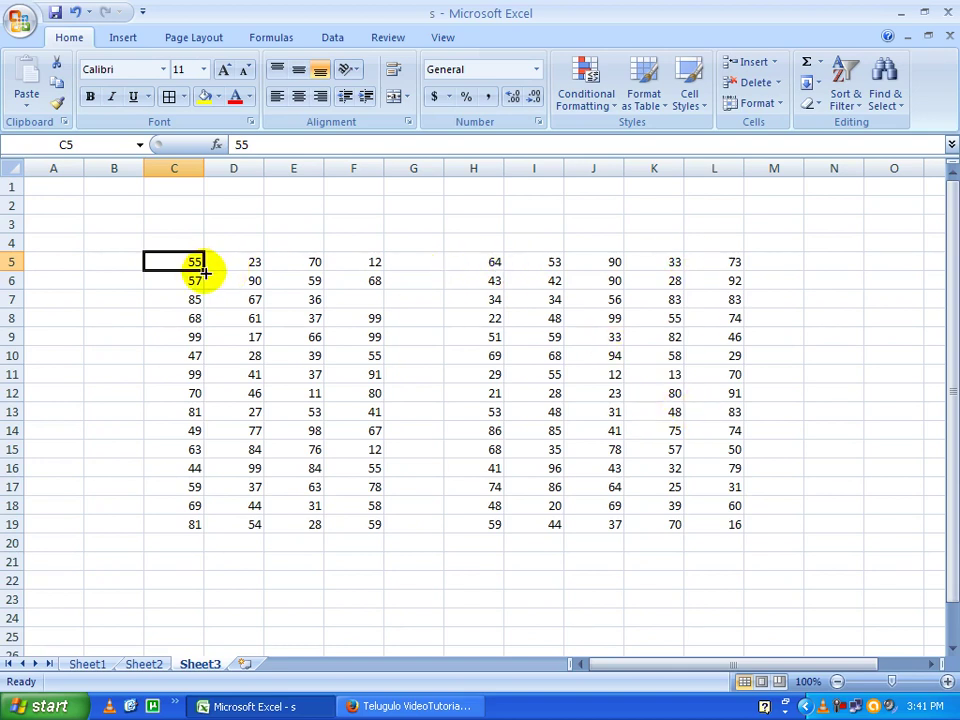
click(713, 347)
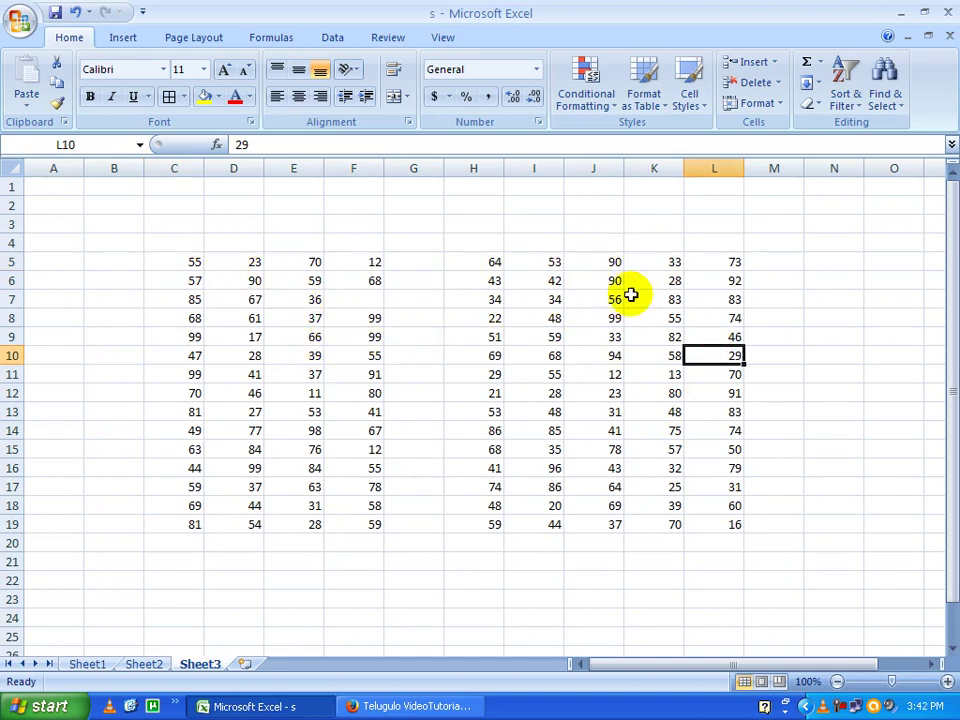
right_click(712, 170)
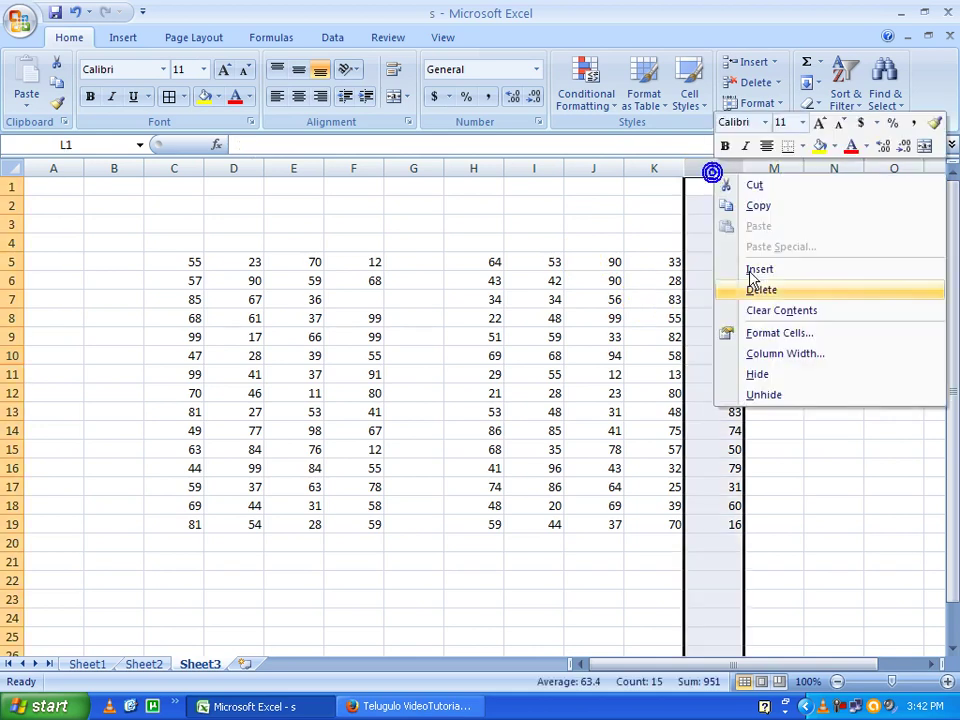
click(761, 289)
click(593, 320)
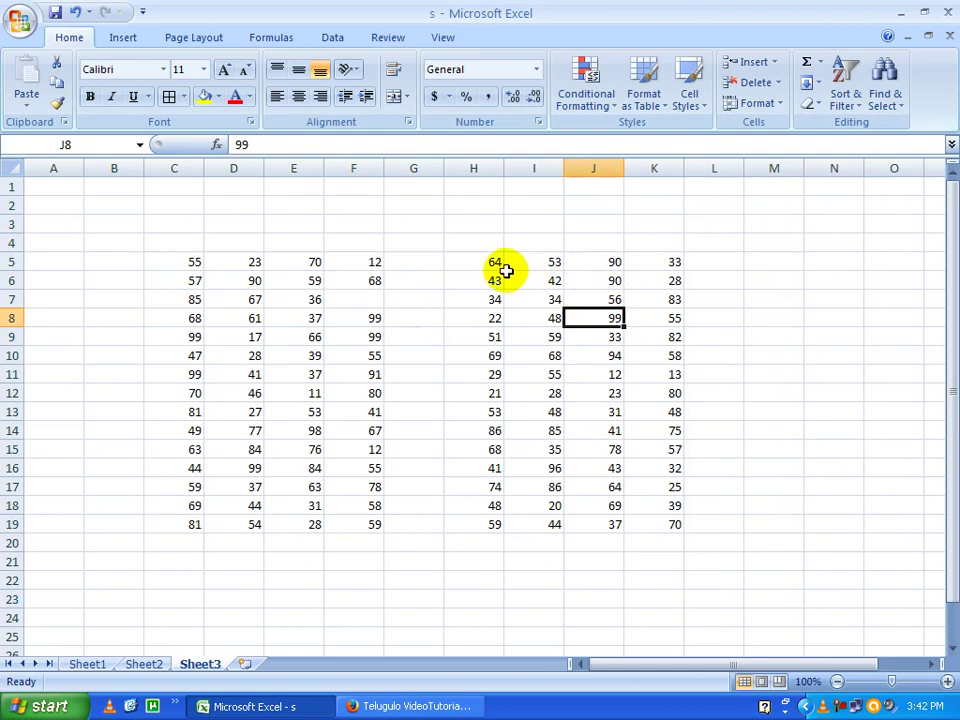
Divide C5:F19 by the copied H5:K19 values using Paste Special Divide
drag(497, 264, 645, 517)
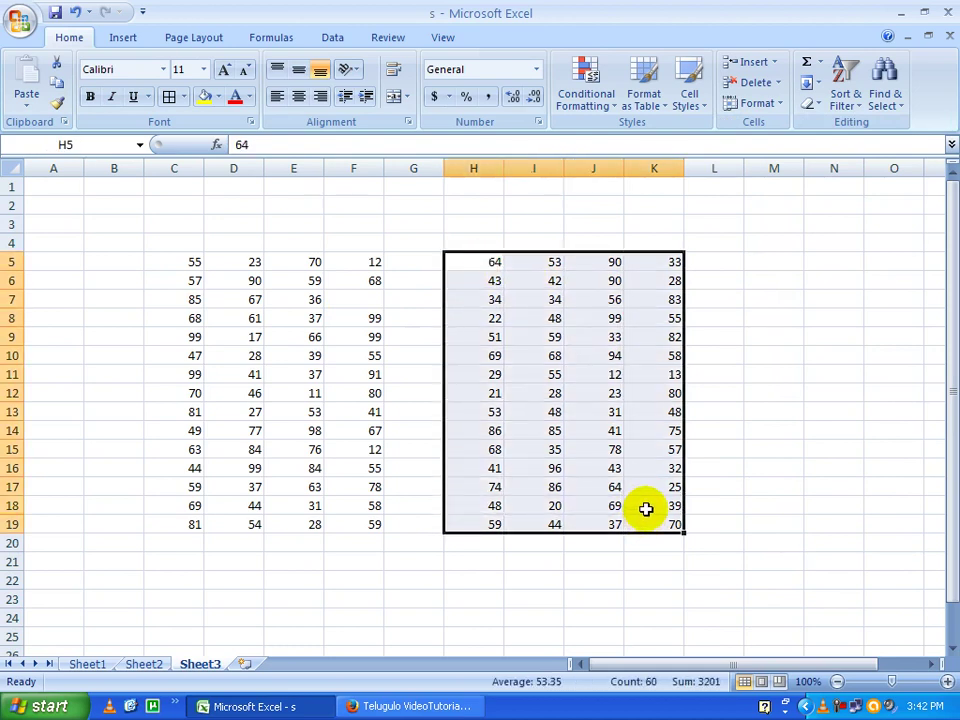
key(ctrl+c)
mouse_move(193, 261)
mouse_down()
mouse_move(390, 497)
mouse_move(368, 518)
mouse_up()
right_click(262, 280)
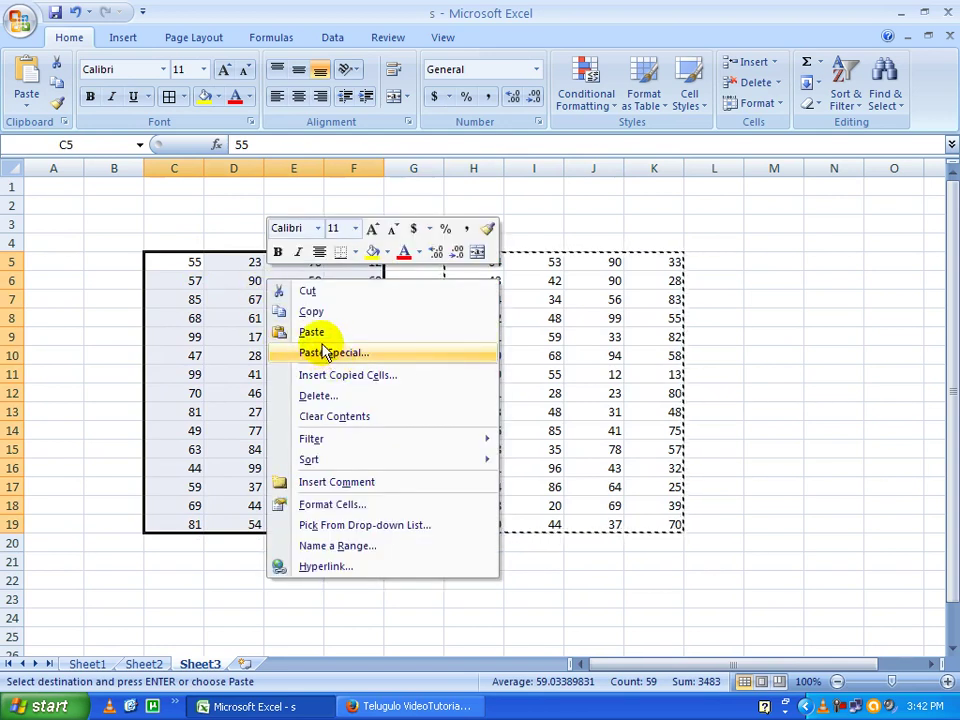
click(380, 352)
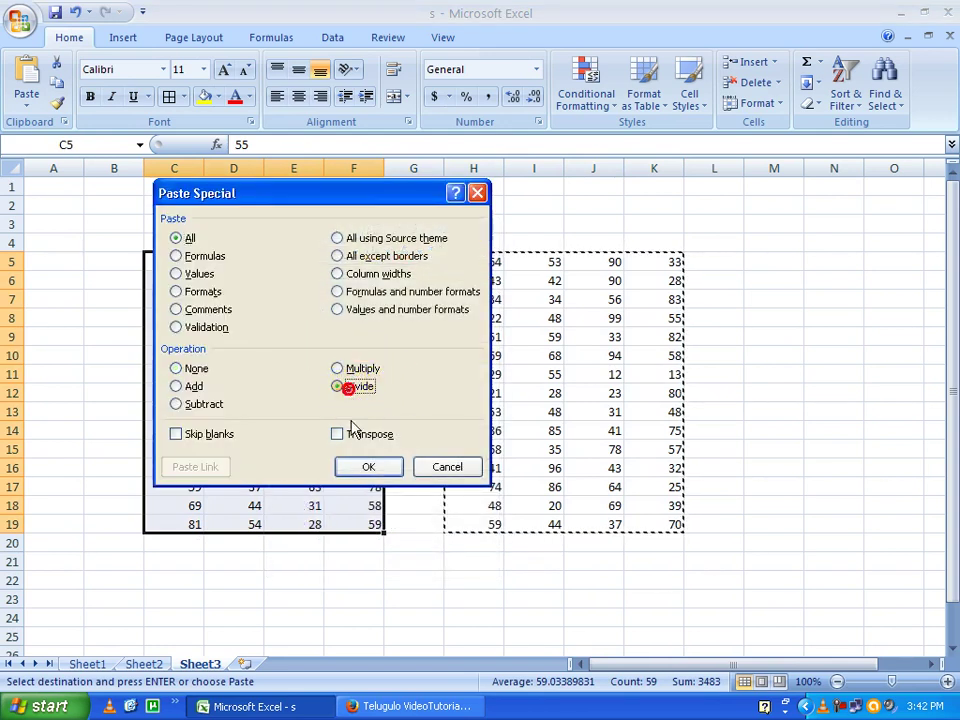
click(361, 468)
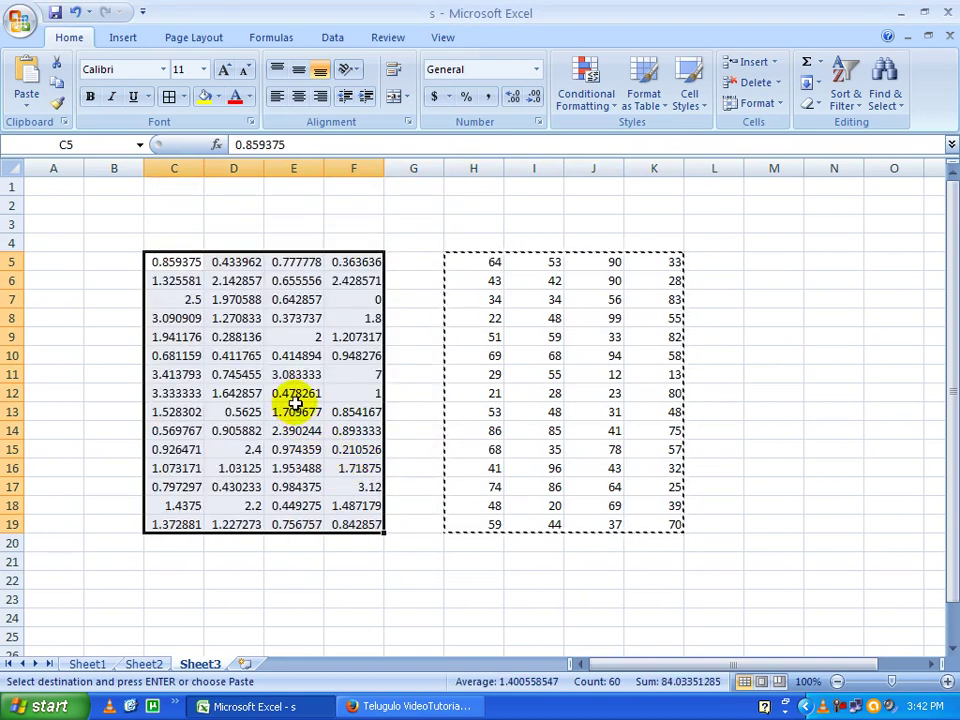
Format the results in C5:F18 as percentages
drag(175, 262, 339, 492)
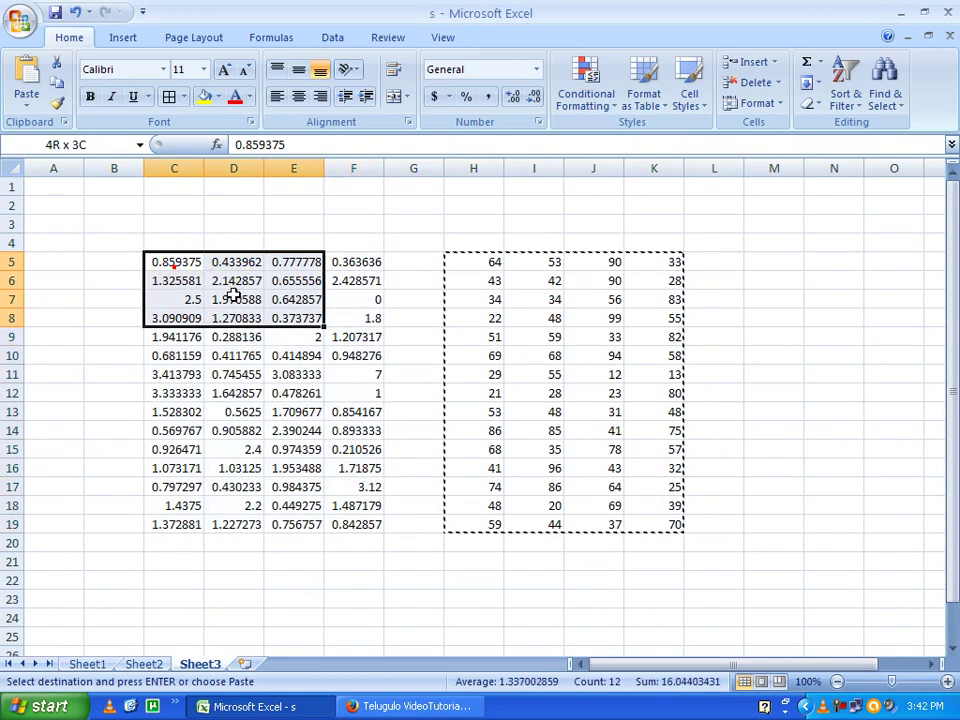
click(466, 96)
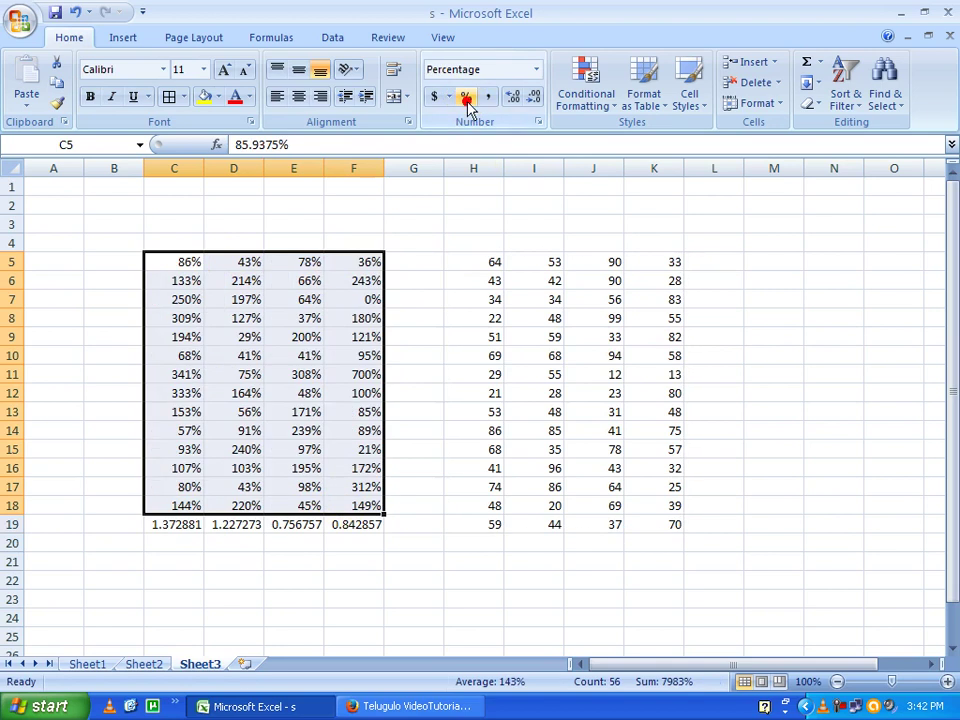
click(283, 371)
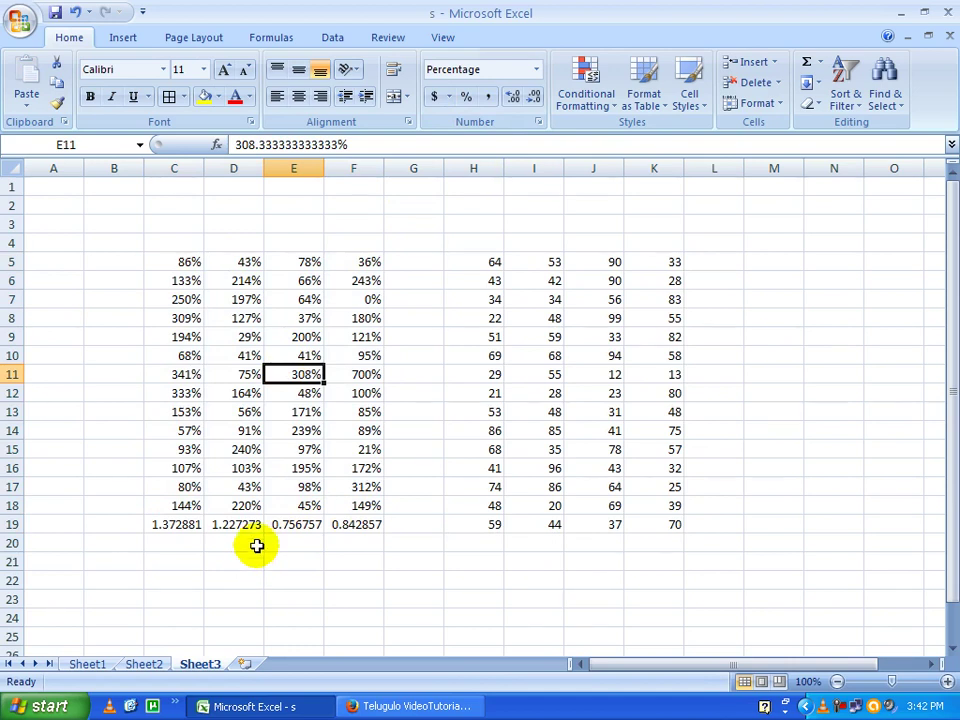
Enter 56 in D25 and 78 in E25
scroll(525, 536, down, 3)
click(472, 419)
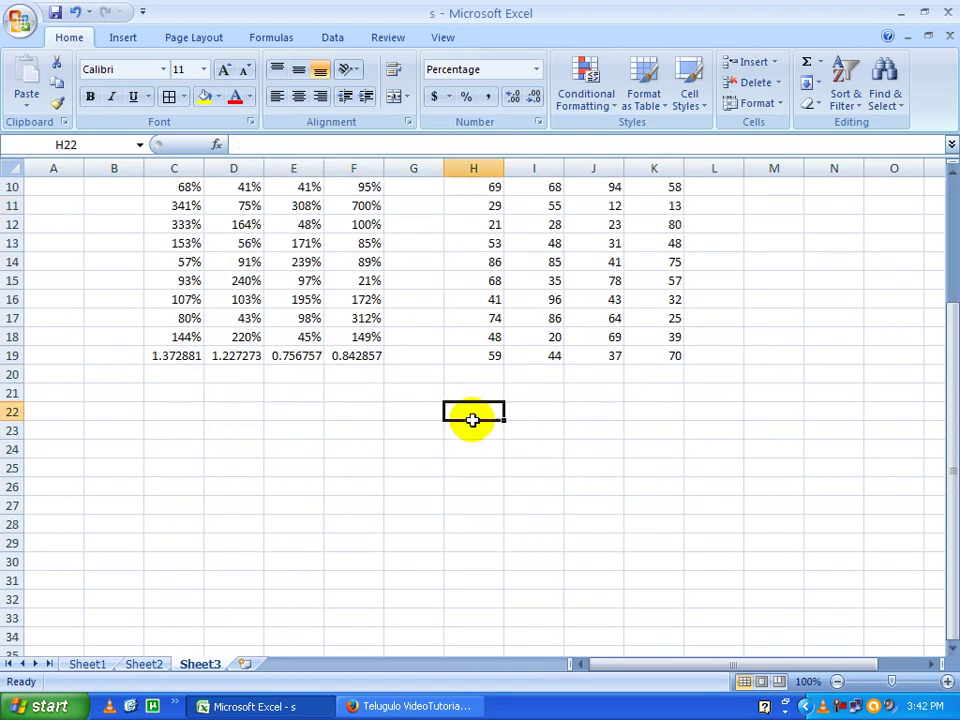
scroll(452, 439, up, 2)
scroll(332, 456, down, 3)
click(272, 409)
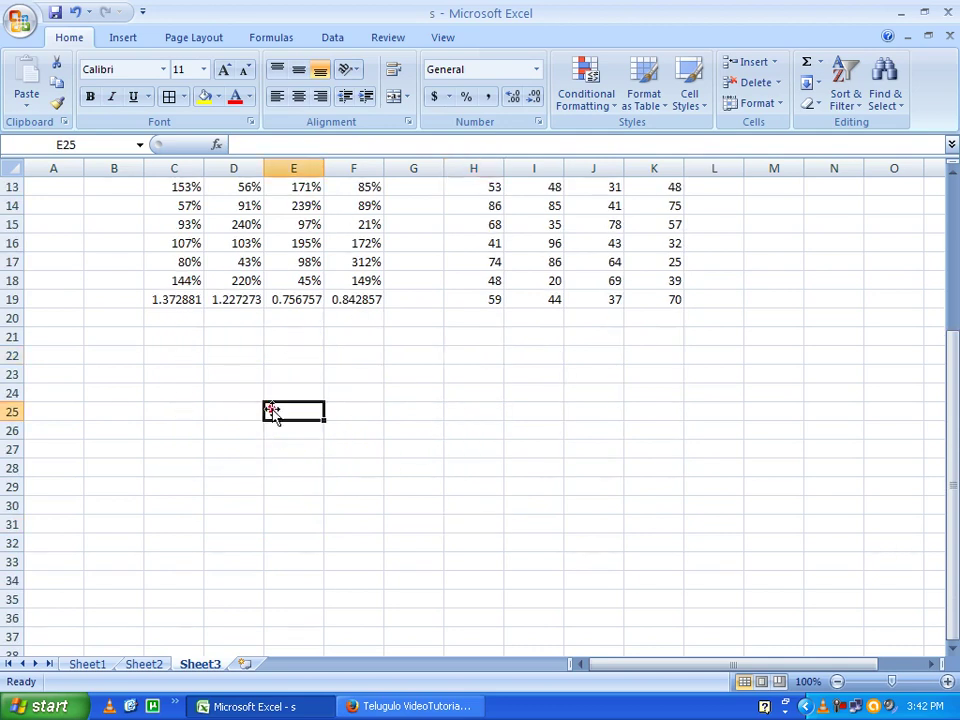
click(216, 406)
click(238, 382)
text(56)
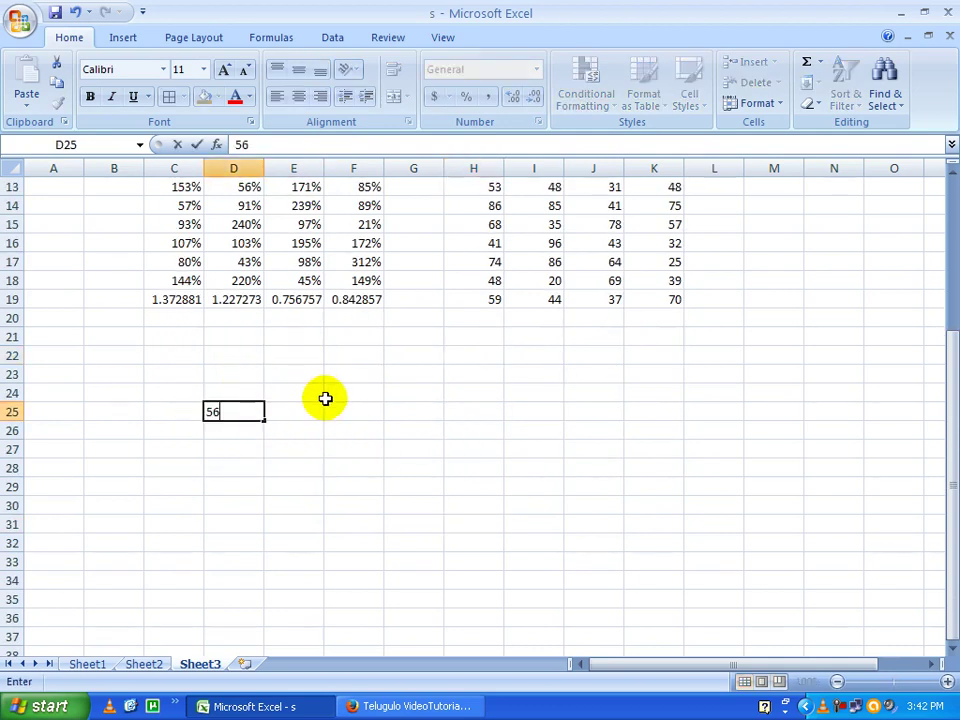
click(328, 408)
click(298, 422)
click(334, 437)
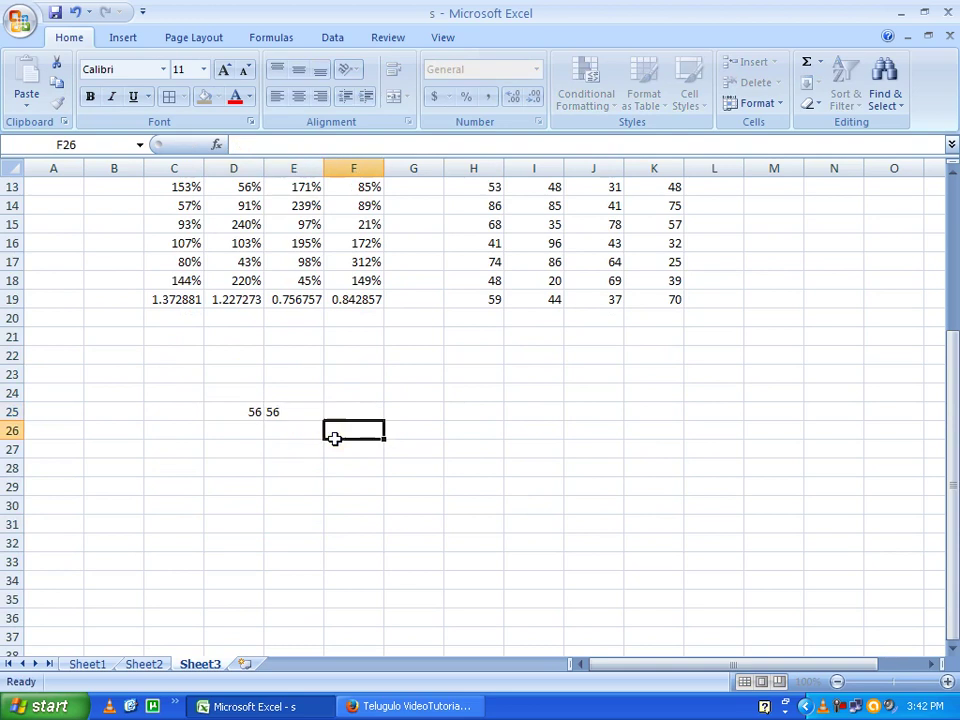
click(311, 411)
text(78)
click(325, 457)
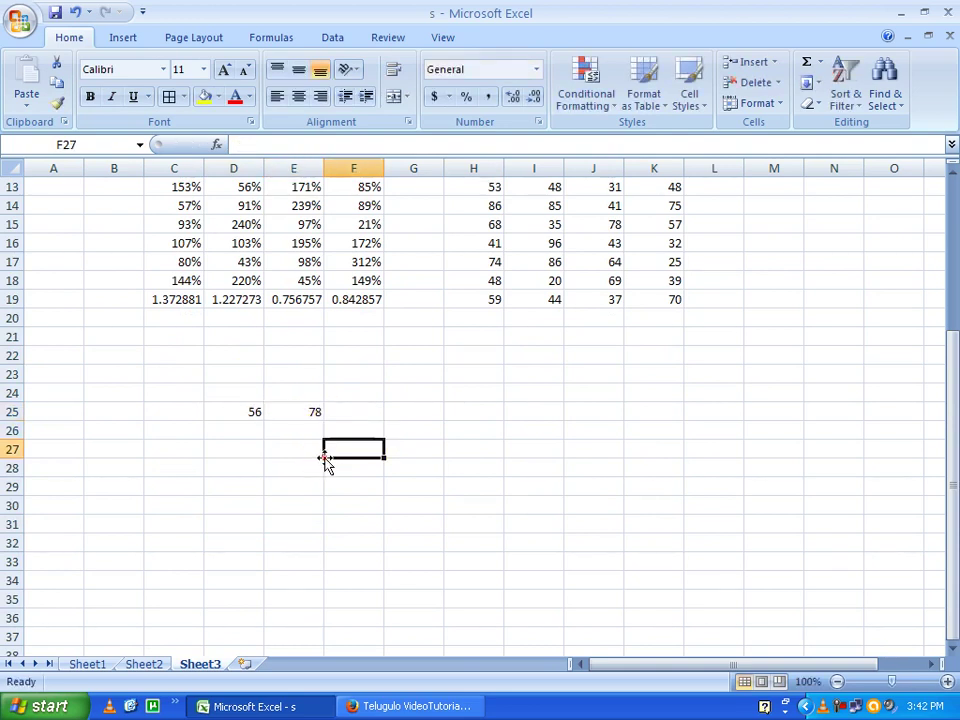
Copy the 78 from E25 and try a plain paste into D25
click(311, 418)
key(ctrl+c)
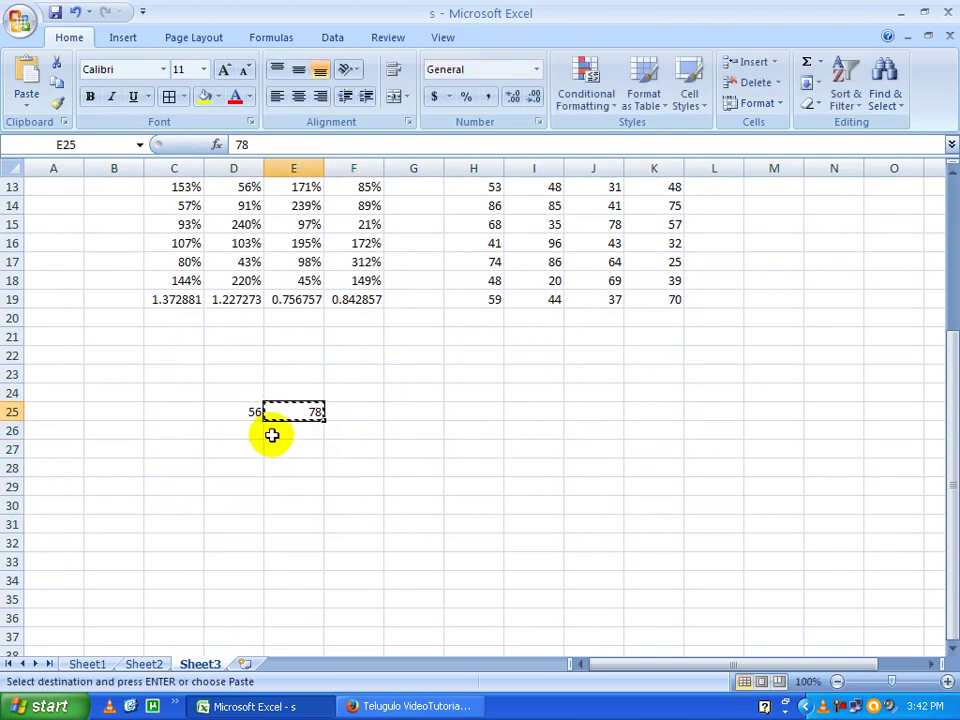
click(231, 411)
key(ctrl+v)
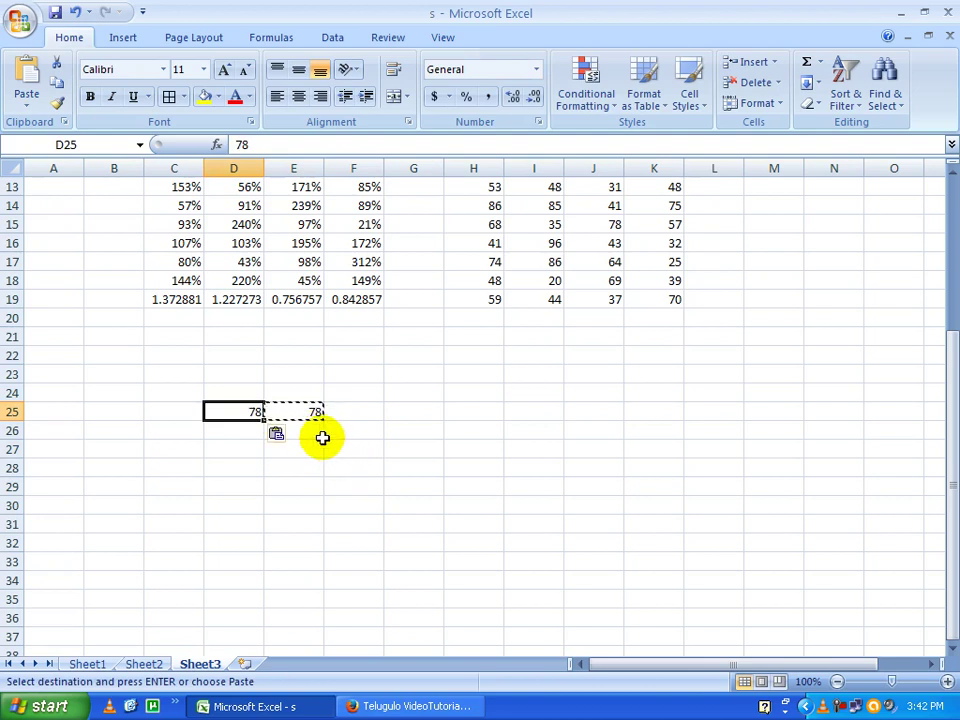
click(313, 437)
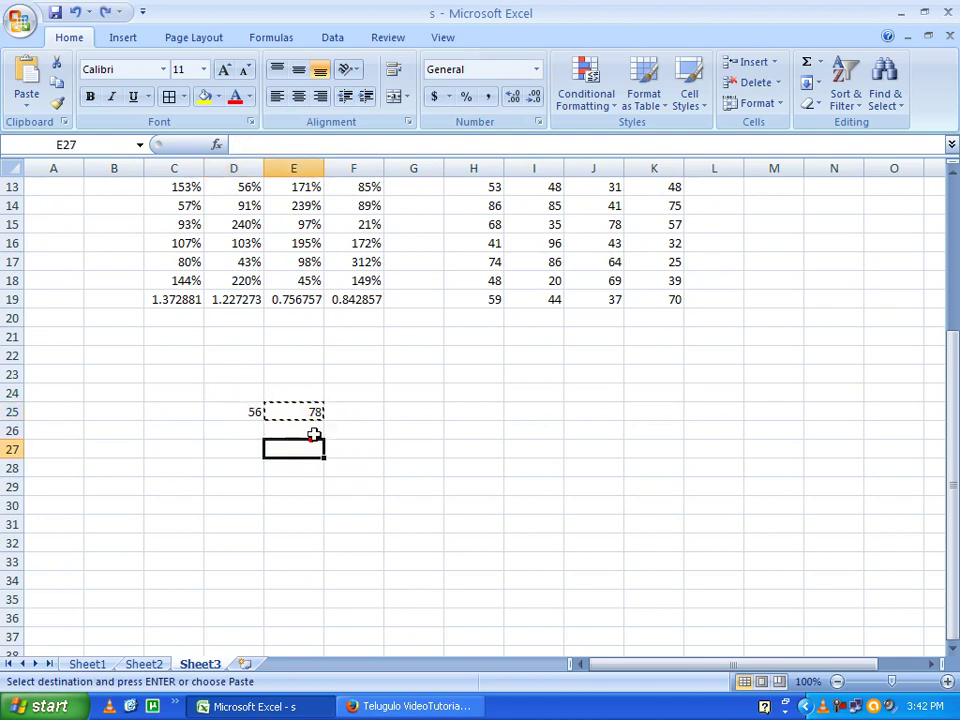
click(255, 428)
Paste E25's 78 onto D25 with Paste Special Add so D25 shows 134
click(286, 417)
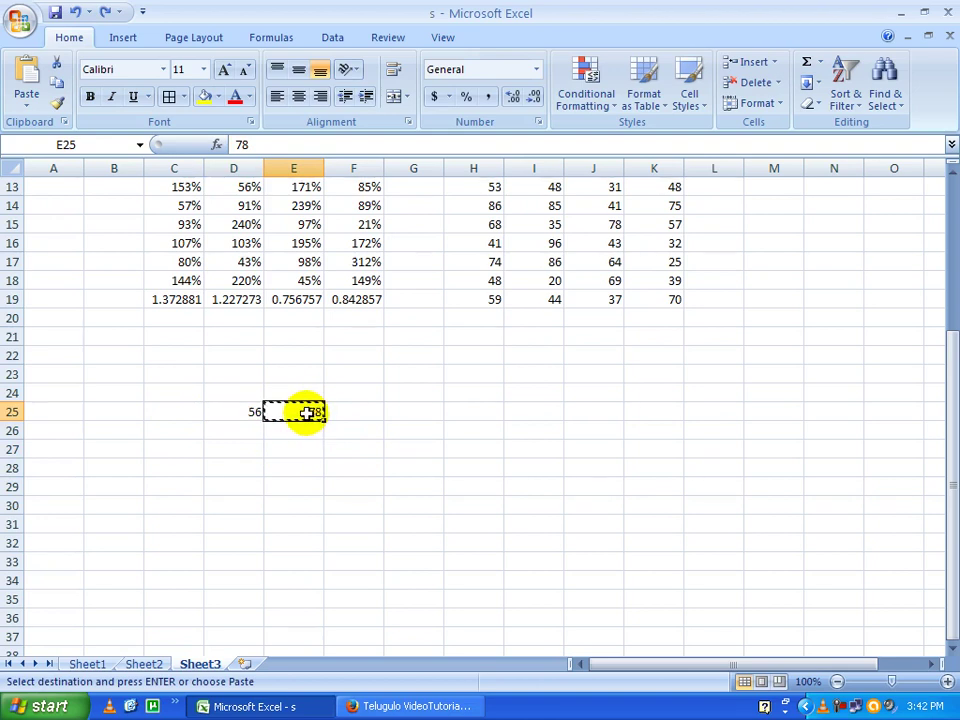
click(228, 412)
right_click(228, 412)
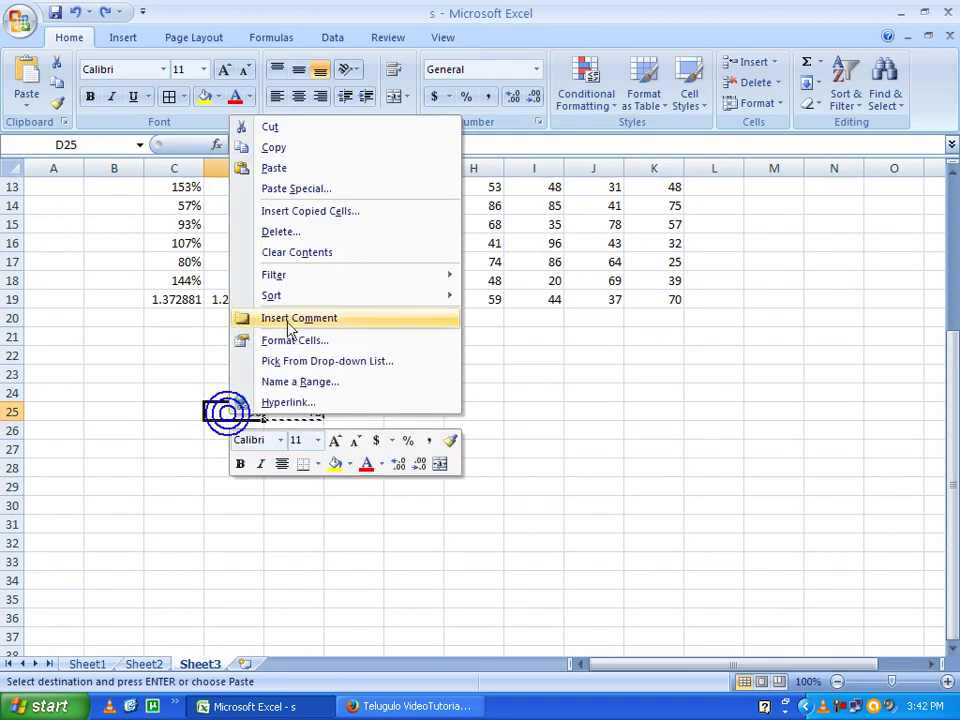
click(287, 190)
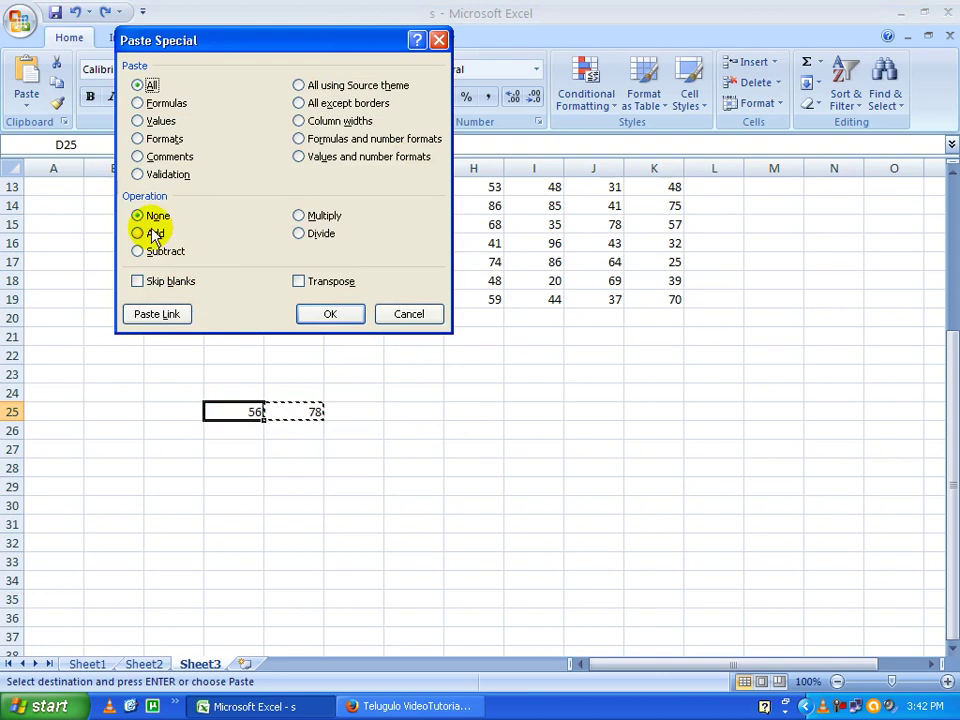
key(Escape)
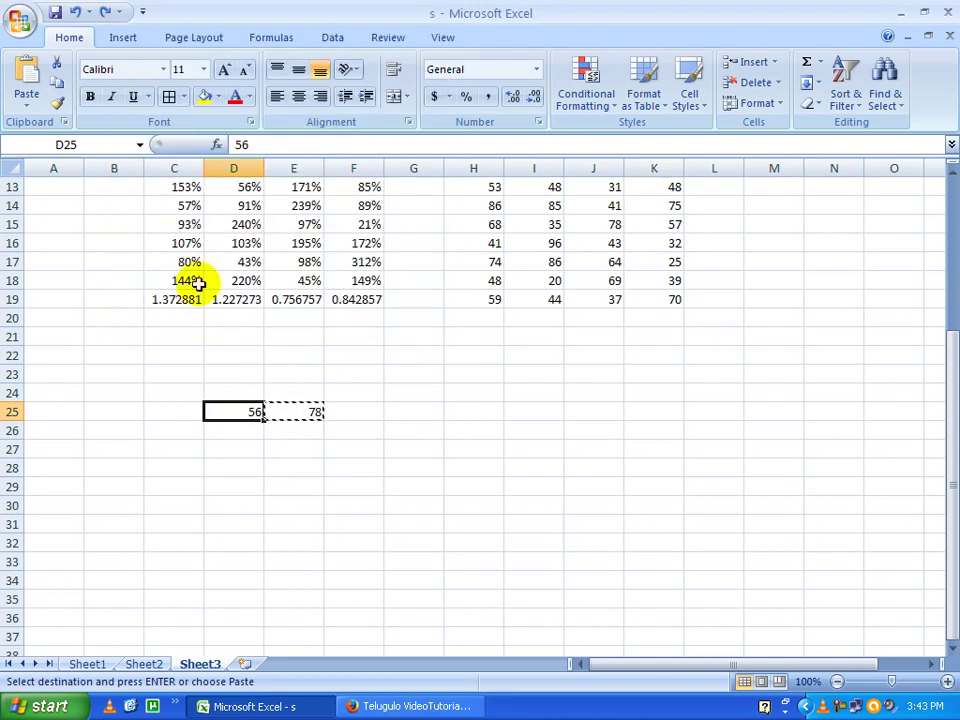
right_click(246, 407)
click(318, 183)
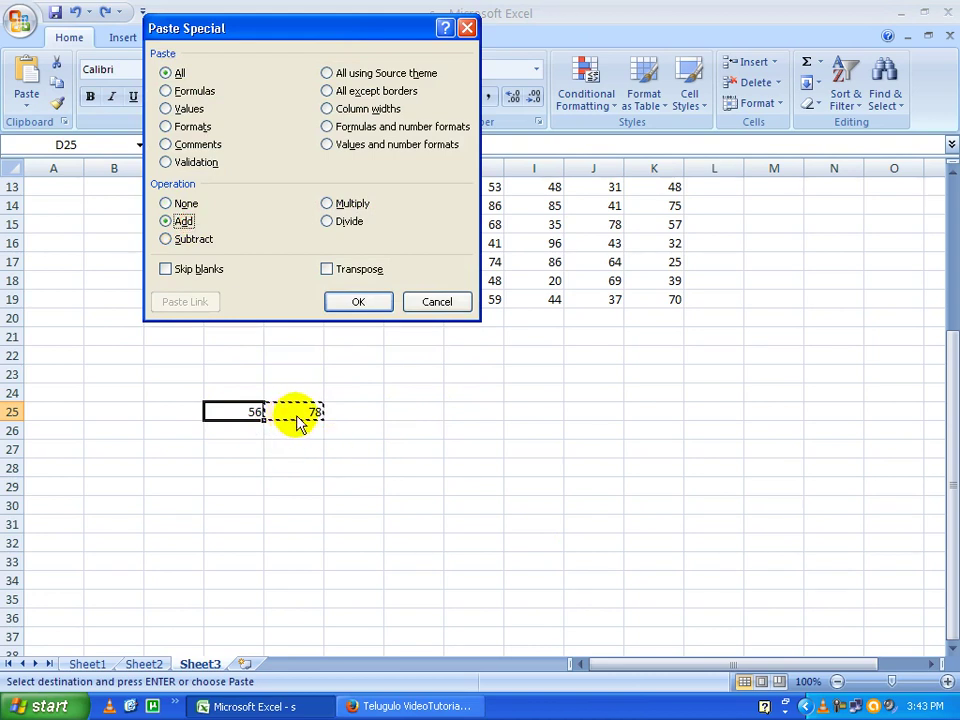
click(357, 305)
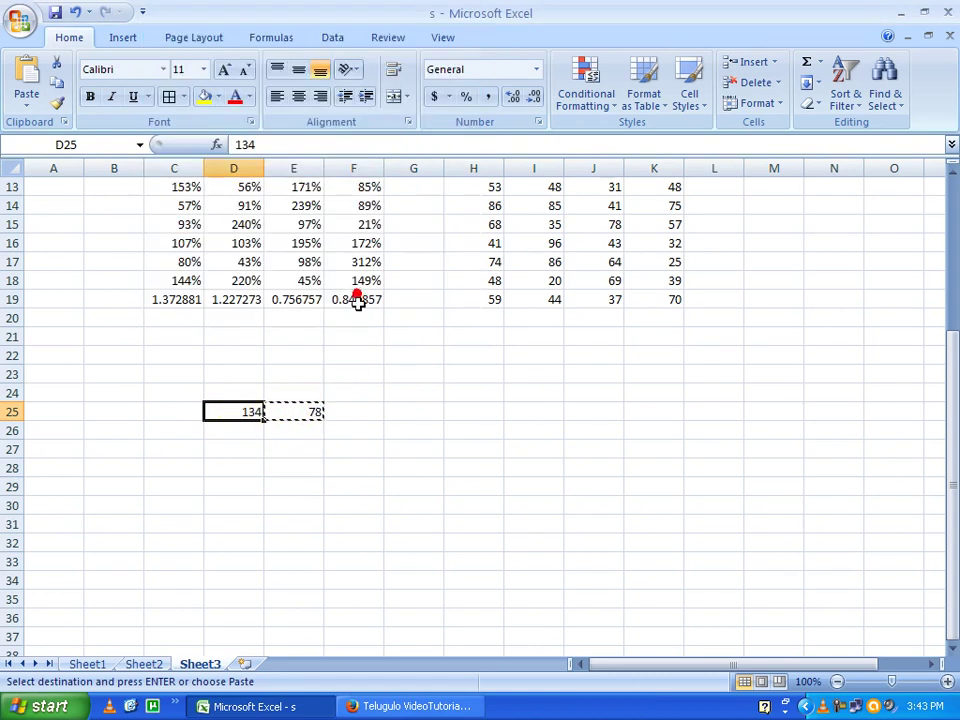
click(376, 448)
click(410, 410)
click(495, 392)
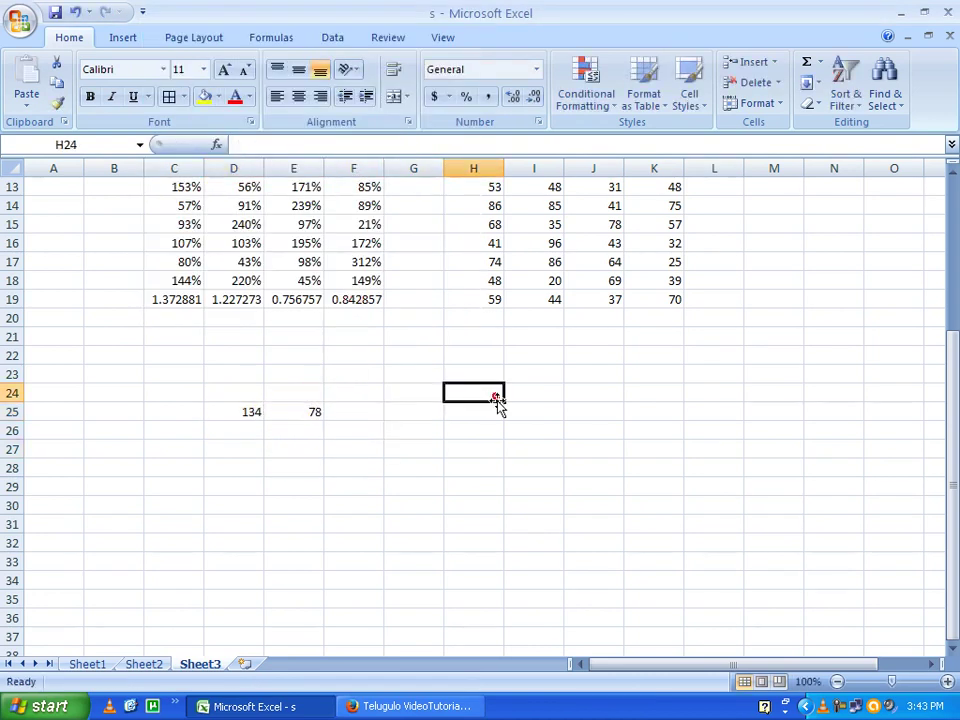
click(516, 426)
scroll(517, 426, up, 2)
scroll(440, 445, up, 2)
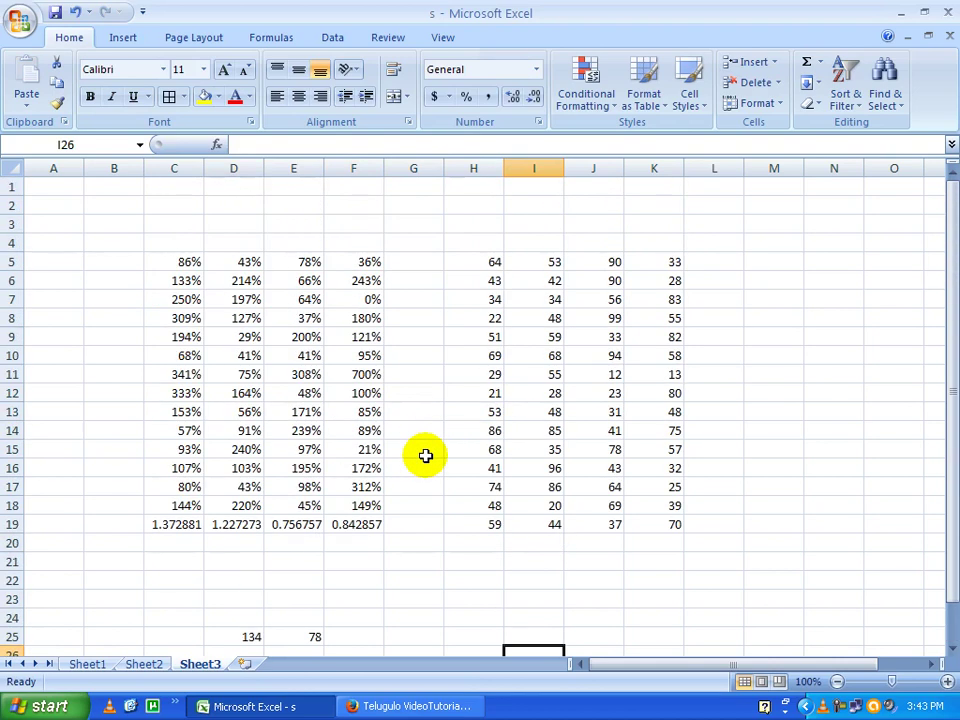
Clear all the earlier demo data from C4:L27
scroll(639, 488, down, 1)
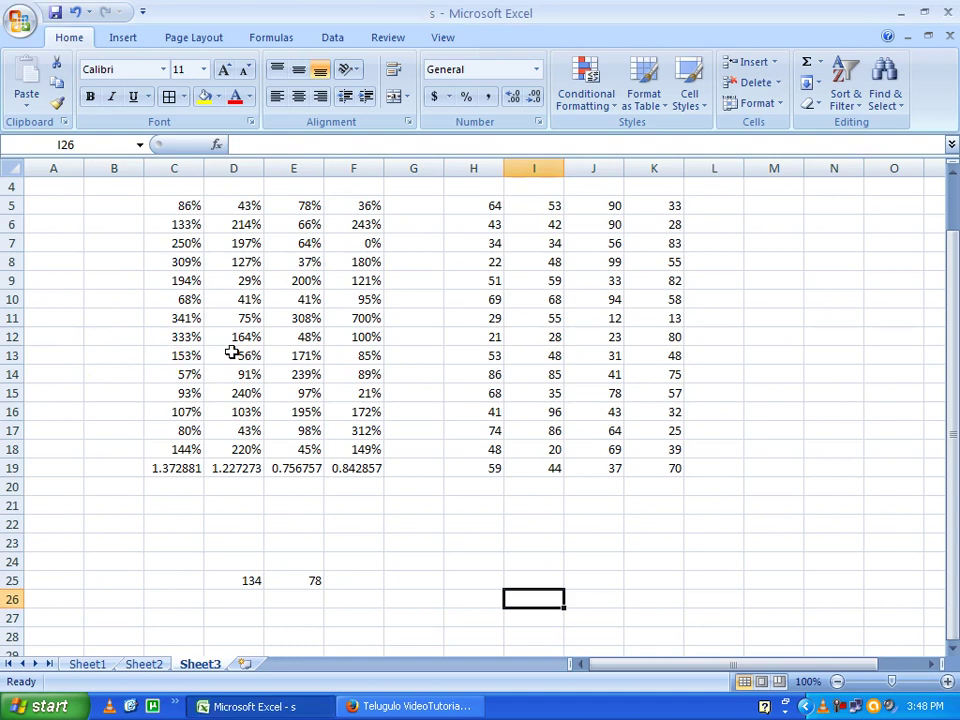
click(283, 334)
click(277, 361)
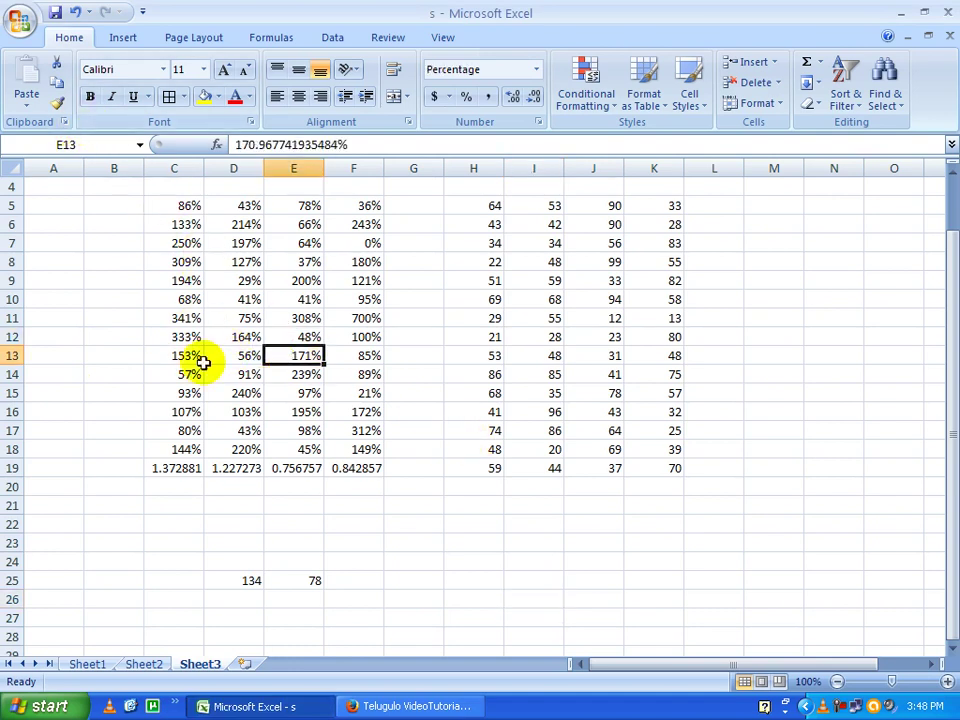
scroll(151, 236, up, 1)
drag(151, 236, 666, 617)
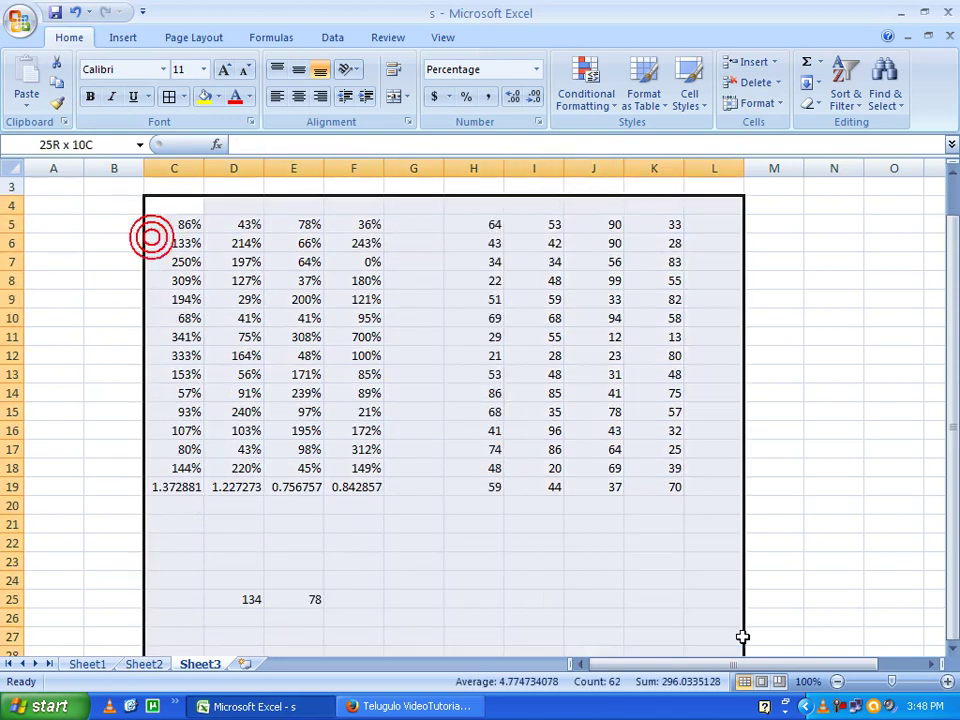
key(Delete)
Type a list of twelve numbers (45, 66, 34, …) down A4:A15
click(293, 317)
click(77, 205)
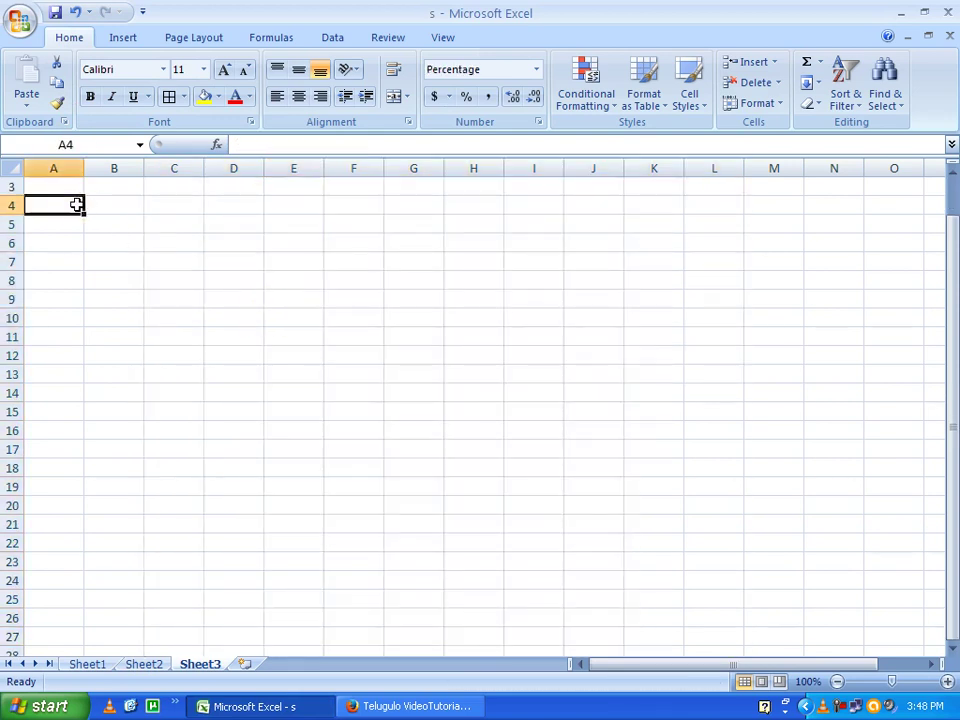
text(45)
key(ctrl+Return)
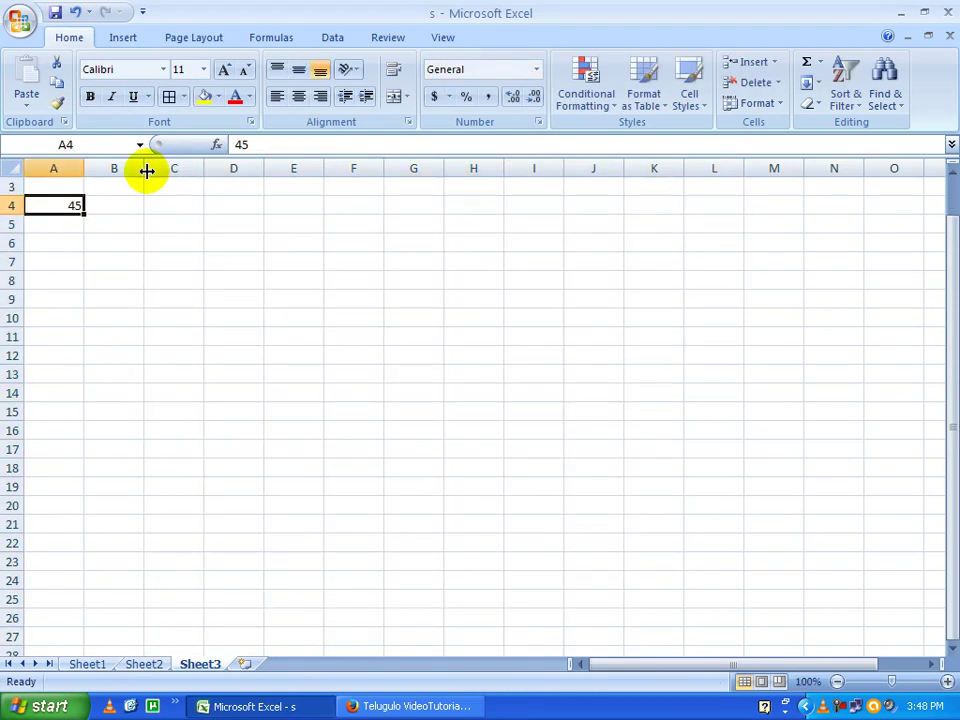
text(66)
key(Return)
text(34)
key(Return)
key(Return)
key(Up)
text(7 45)
key(Return)
text(4)
key(Return)
text(6)
key(Return)
text(7)
key(Return)
text(45)
key(Return)
text(7)
key(Return)
text(4)
key(Return)
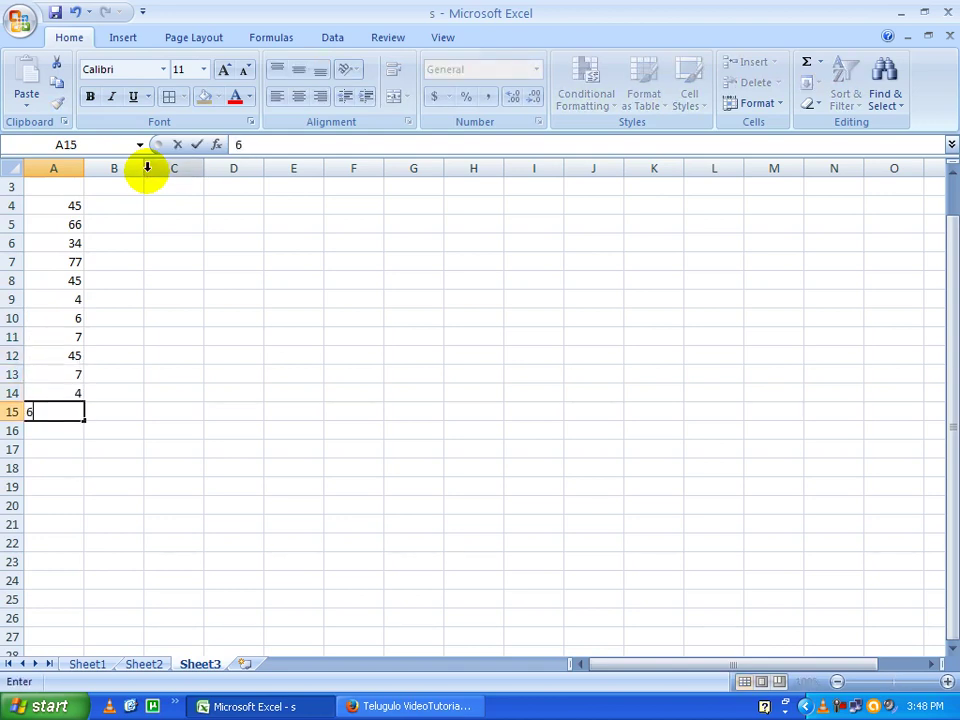
click(141, 302)
Enter 6, 56, 45, 56, 45 and 5 in scattered column B cells from B6 to B14
click(135, 245)
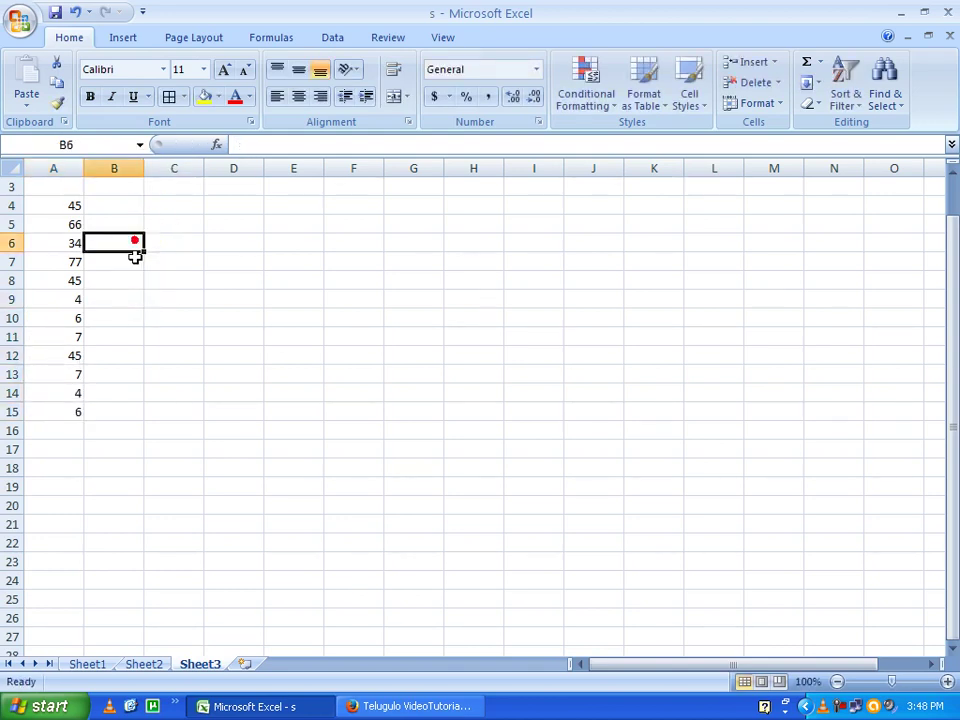
text(6)
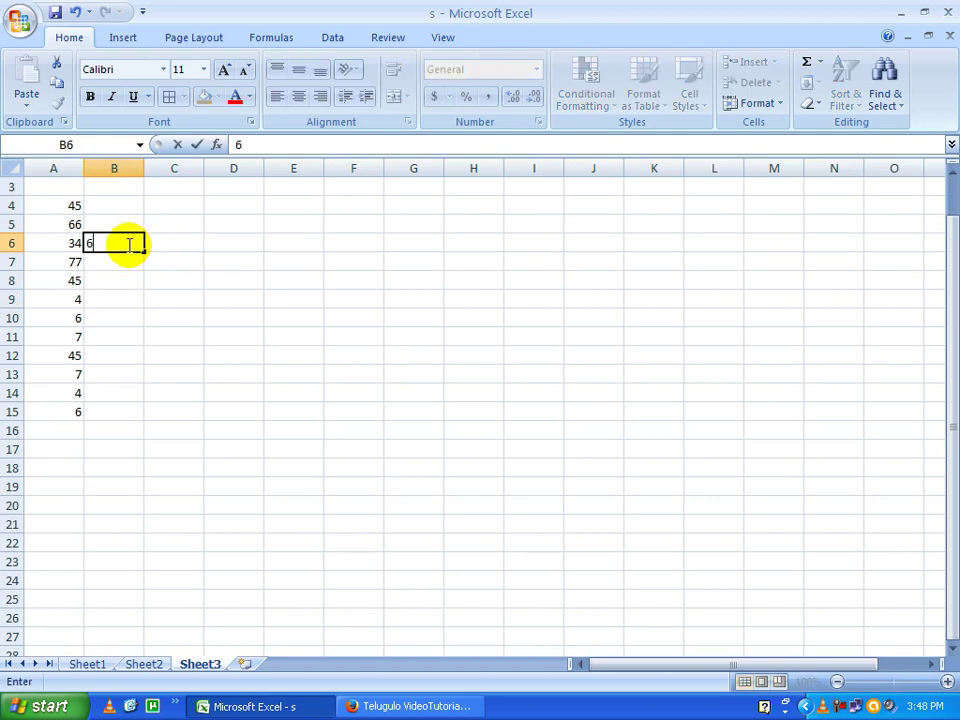
key(Return)
text(56)
click(126, 290)
text(45)
click(120, 334)
text(56)
key(Return)
text(4)
click(120, 388)
text(5)
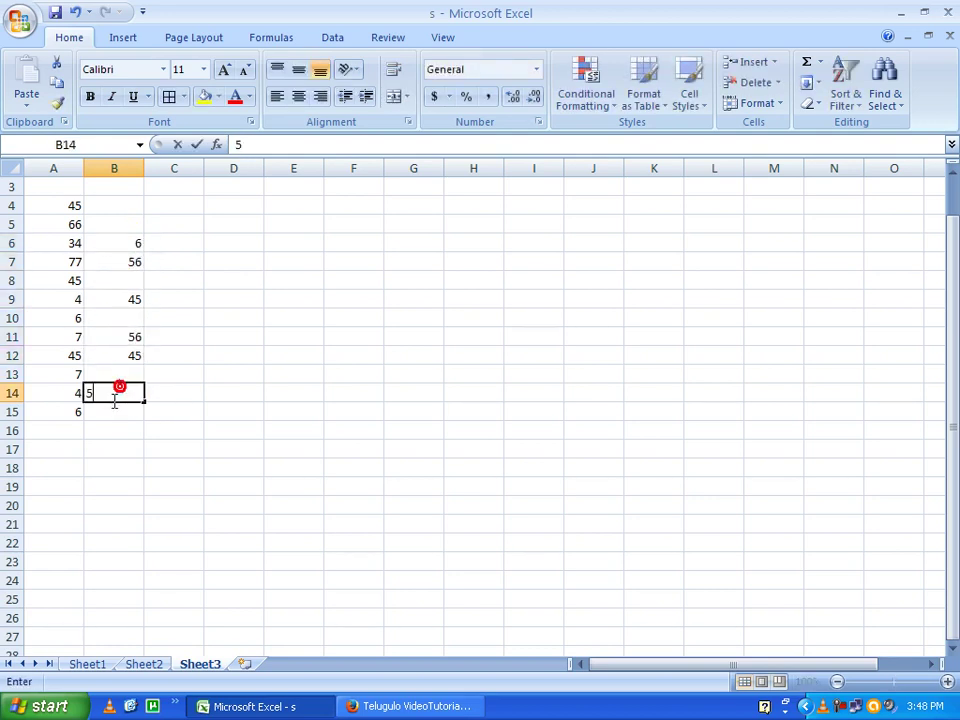
drag(71, 208, 78, 412)
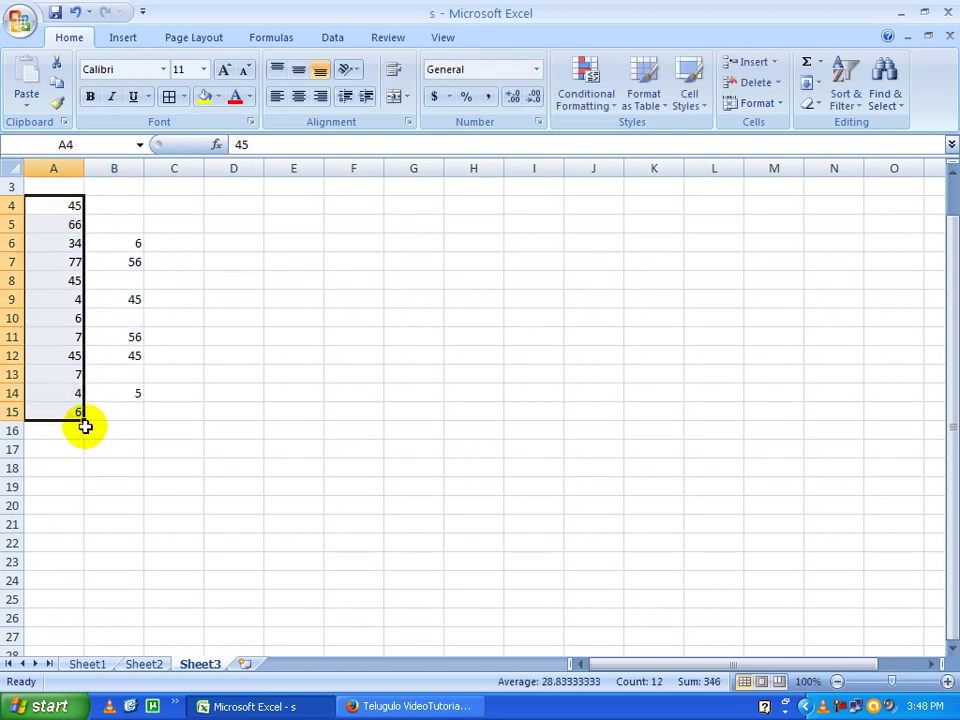
Try filling column A as a series to row 26, then undo it
click(82, 424)
drag(62, 208, 104, 612)
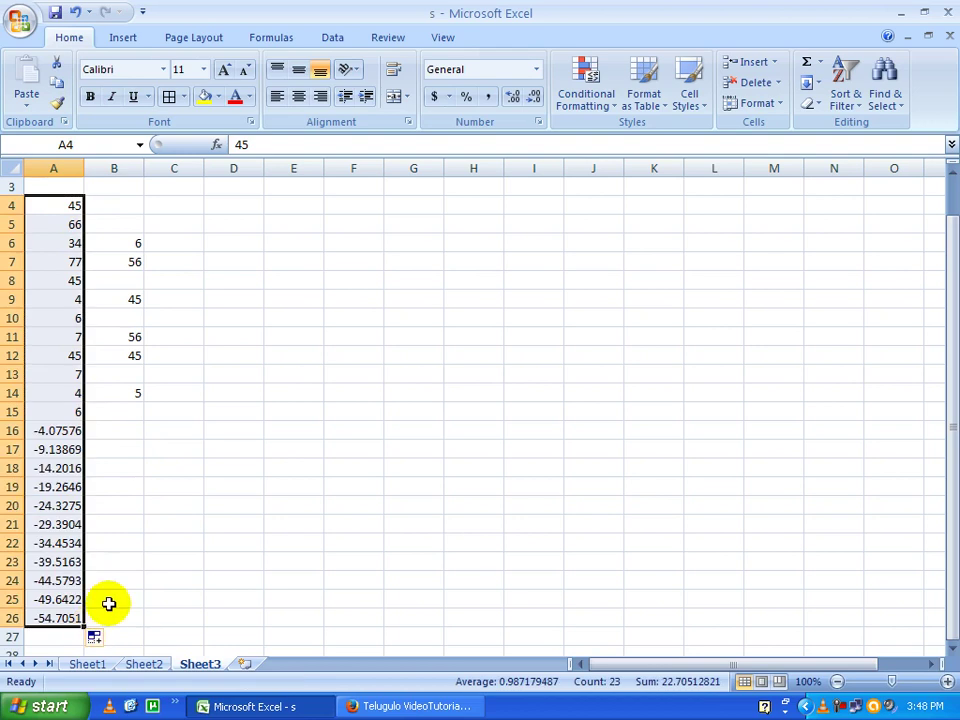
click(92, 430)
click(57, 431)
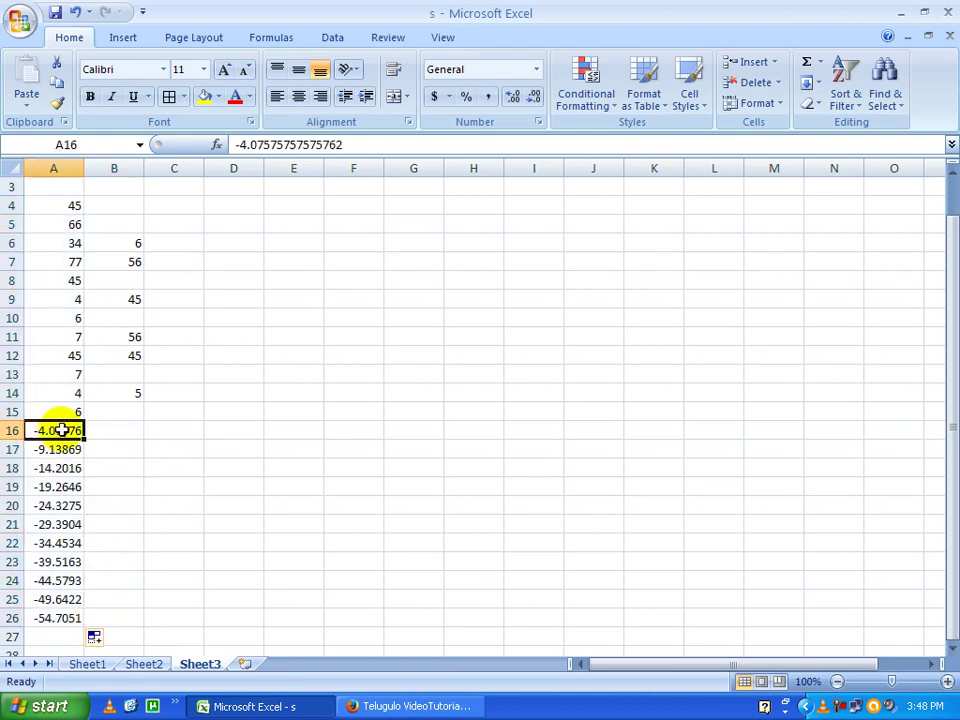
key(ctrl+z)
Change A14 to 56 and fill the A13:A14 series down to 546 in A24
click(90, 391)
click(76, 390)
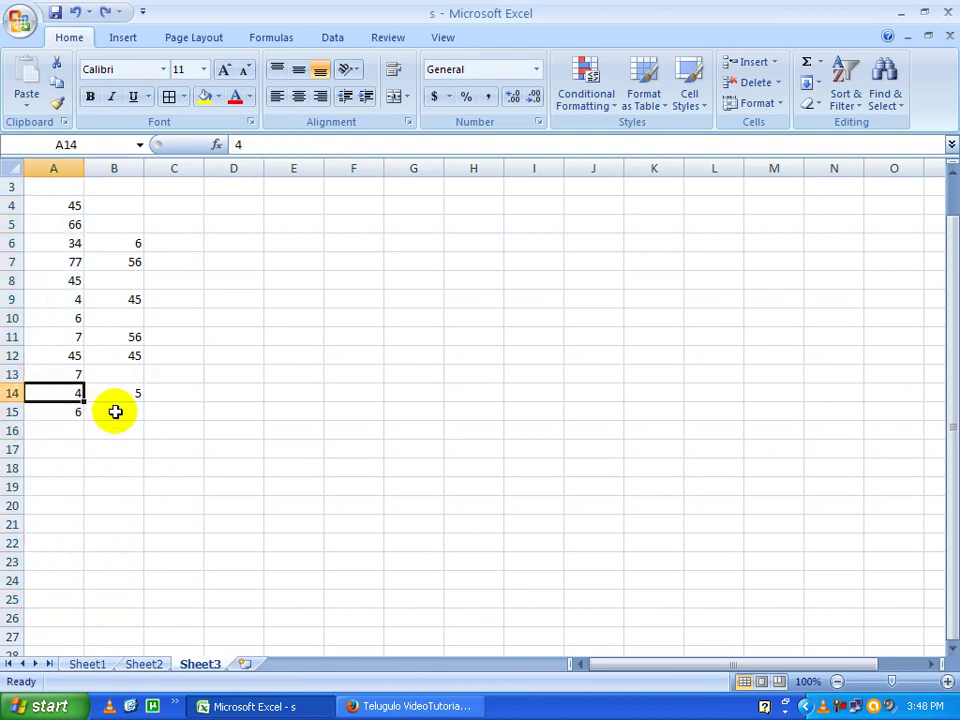
text(56)
mouse_move(73, 375)
mouse_down()
mouse_move(82, 397)
mouse_move(82, 582)
mouse_up()
click(163, 508)
Enter 88 in both B16 and B22
click(137, 434)
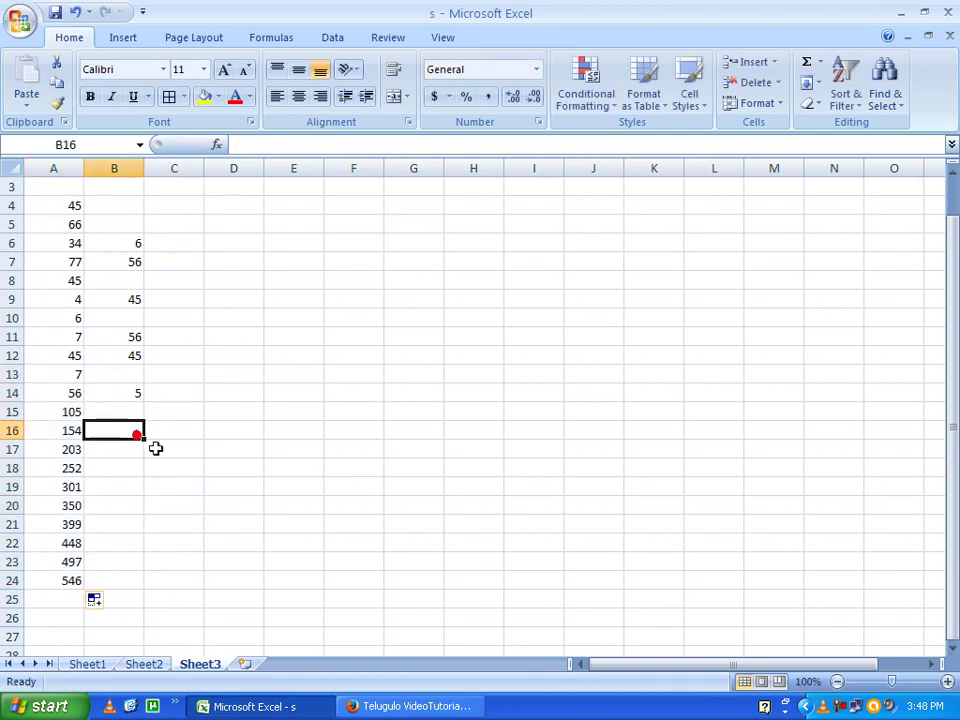
text(88)
click(186, 540)
click(122, 472)
click(139, 540)
text(88)
click(126, 506)
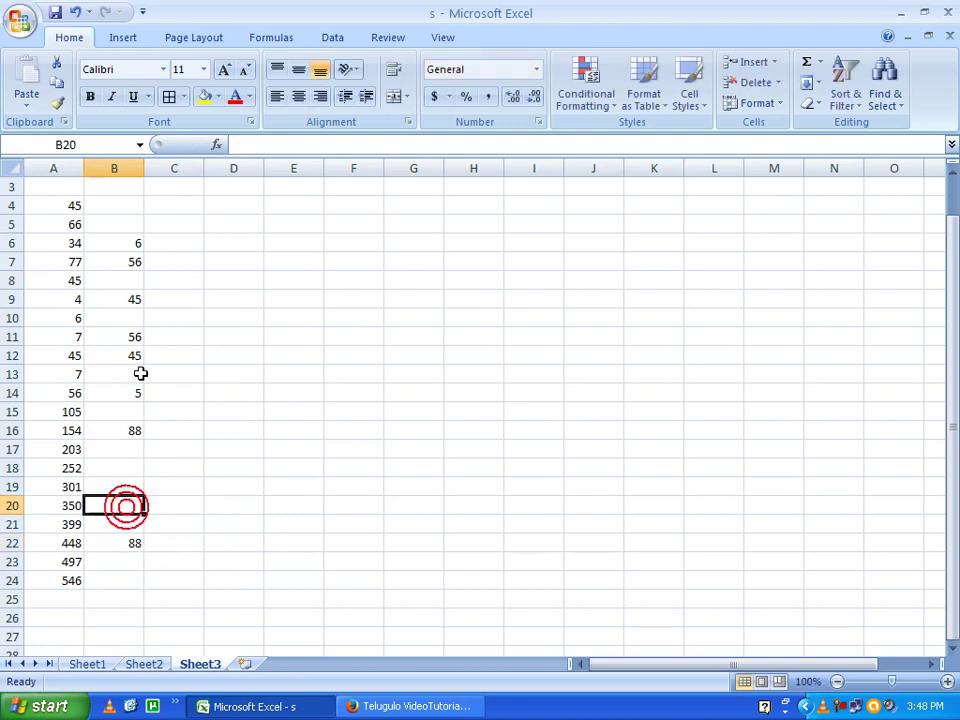
click(75, 245)
click(138, 247)
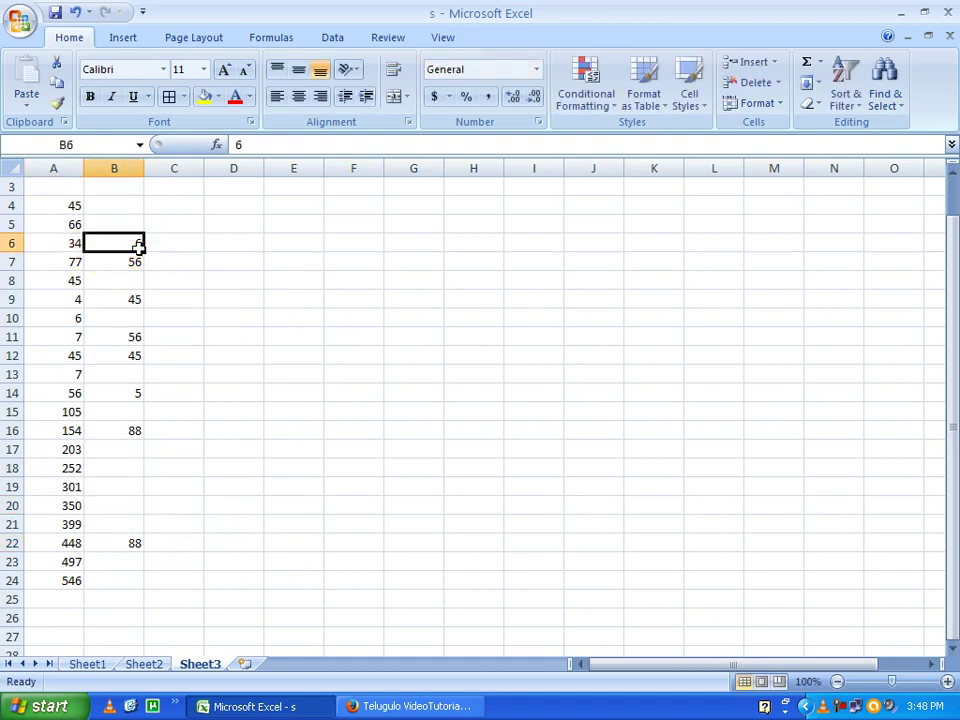
Check the values in A6, B6, A9, B9 and B11
click(74, 250)
click(129, 244)
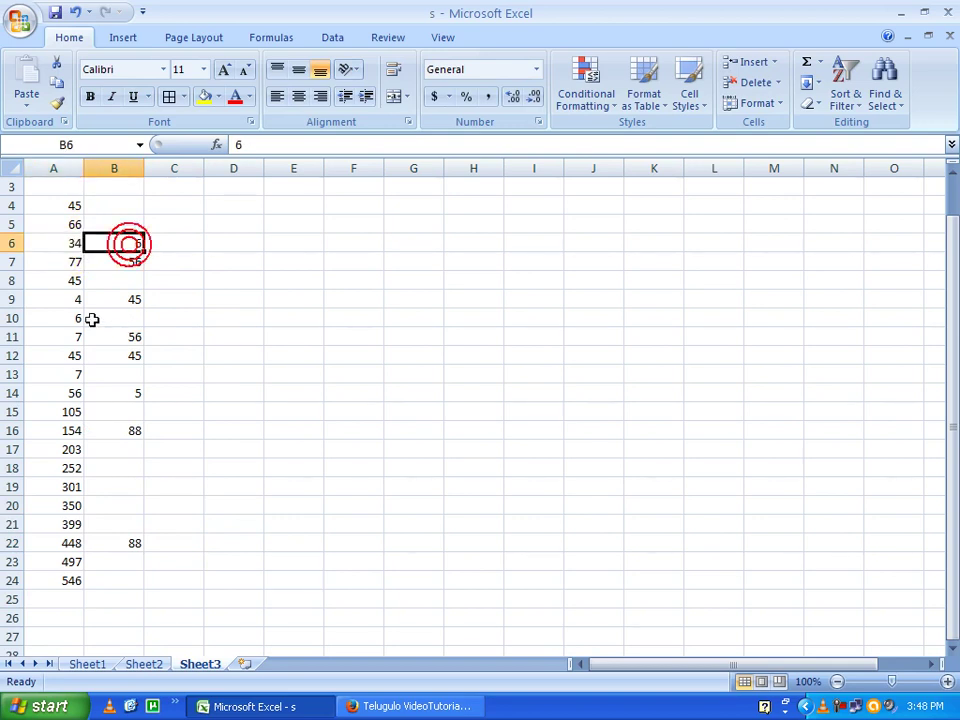
click(72, 302)
click(130, 310)
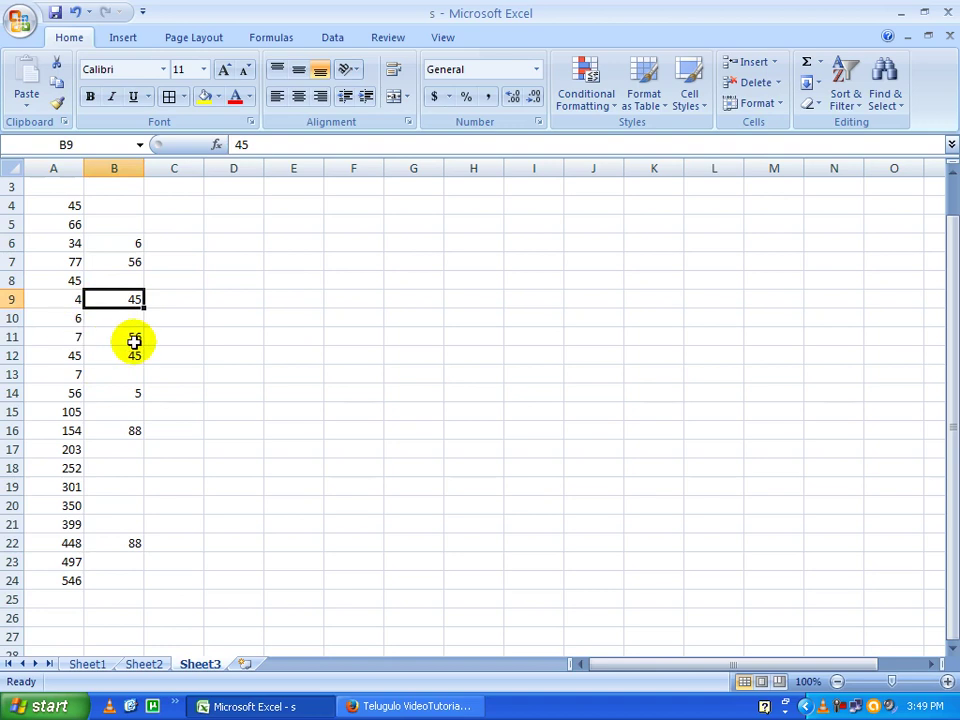
click(120, 340)
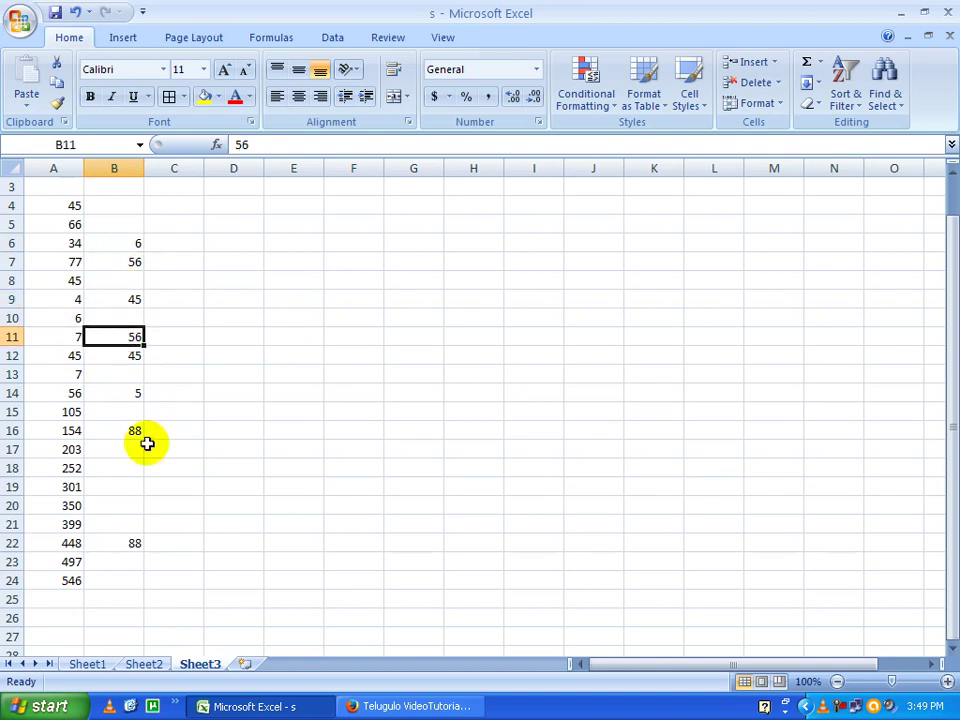
Paste B6's value into A6, then undo to restore both cells
click(130, 249)
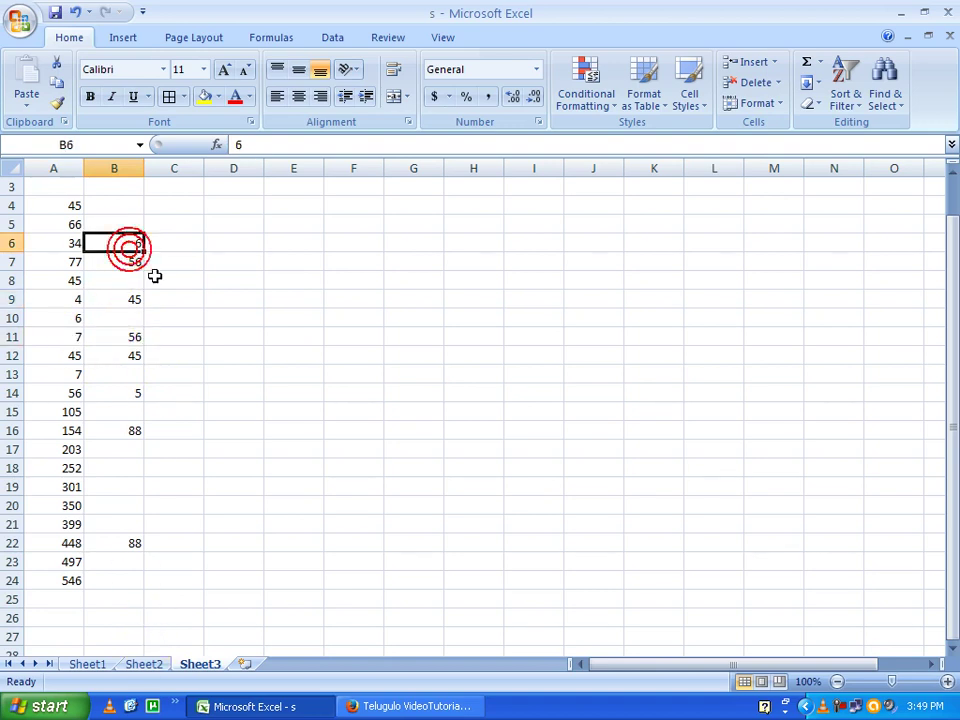
key(ctrl+c)
click(63, 244)
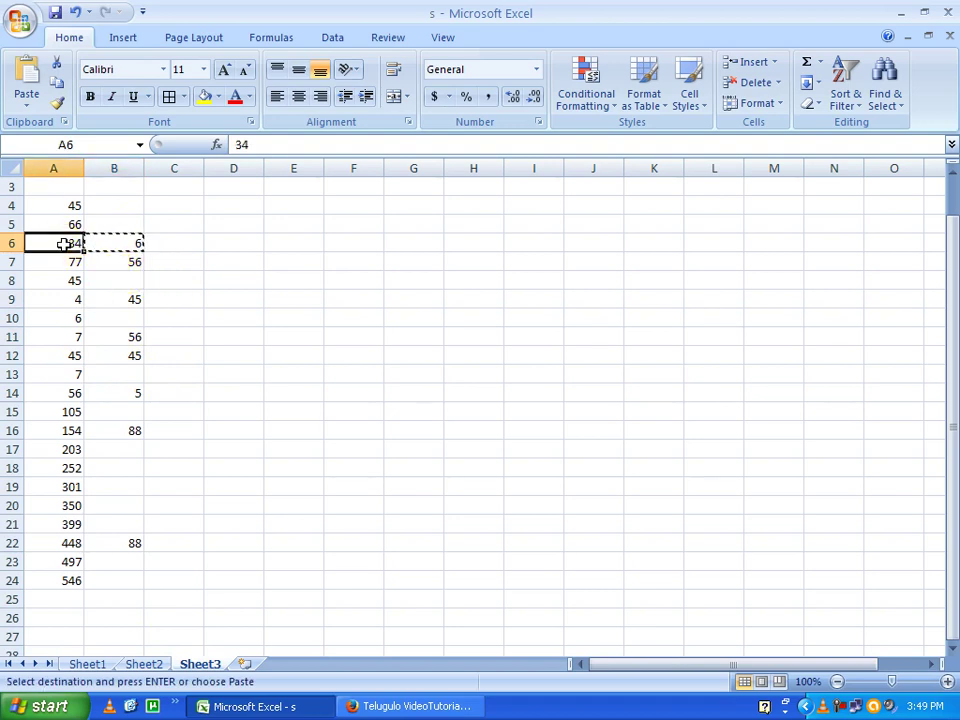
key(ctrl+v)
click(120, 244)
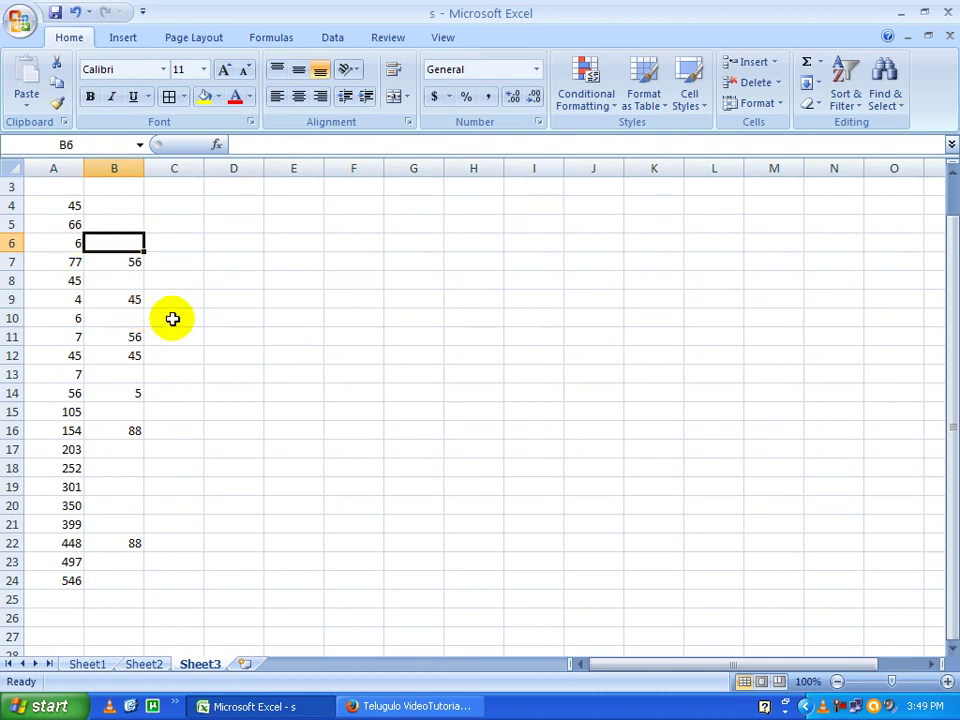
key(ctrl+z)
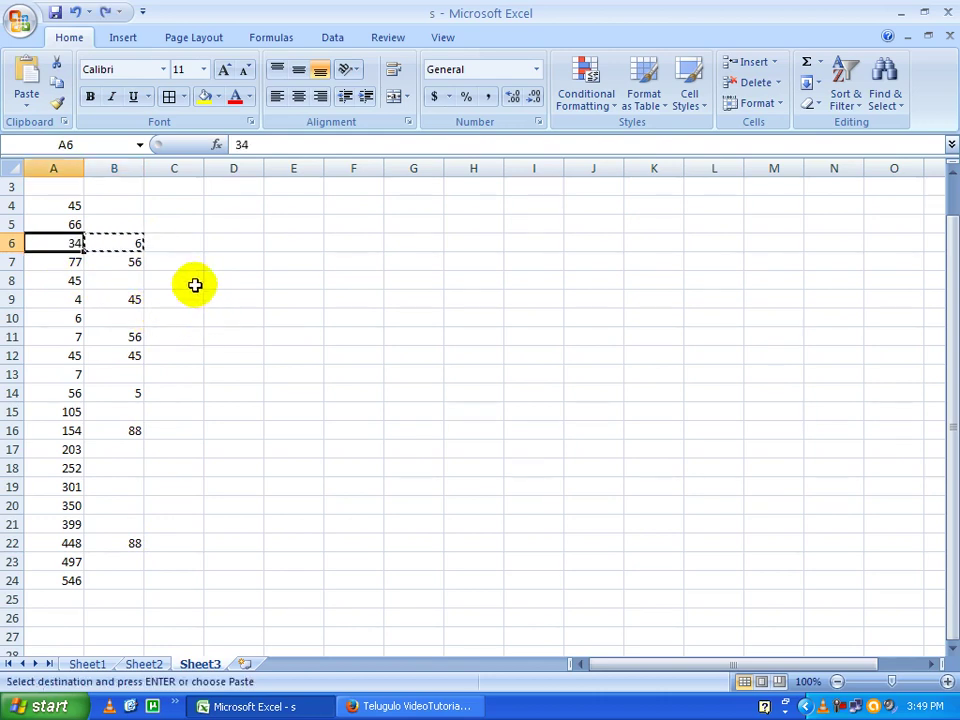
Copy all of column B and select column A as the destination
double_click(180, 246)
drag(263, 313, 280, 315)
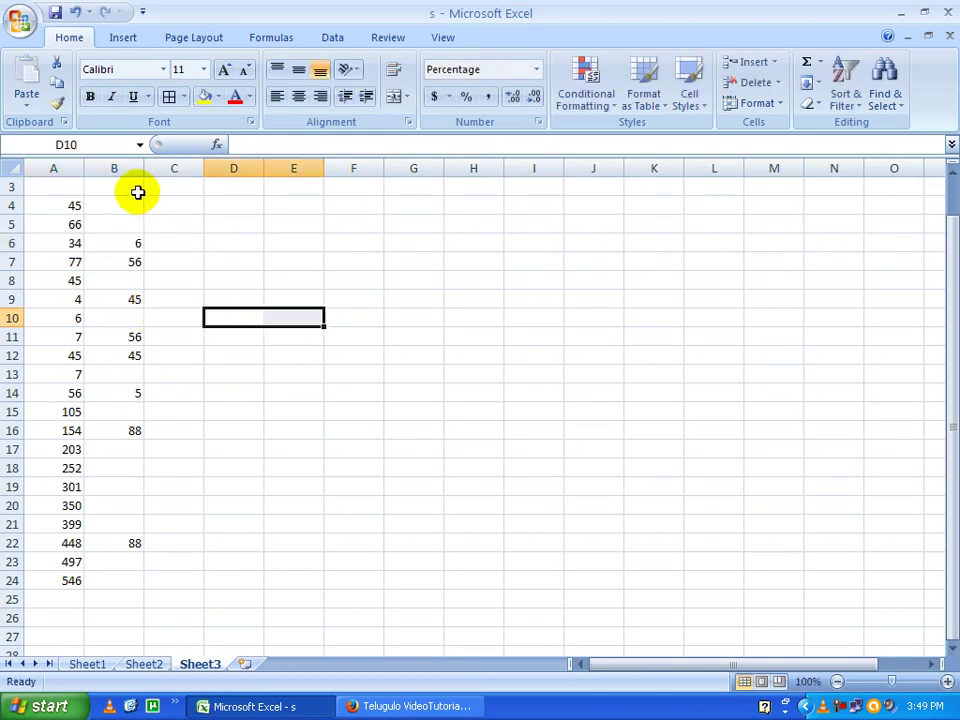
click(119, 169)
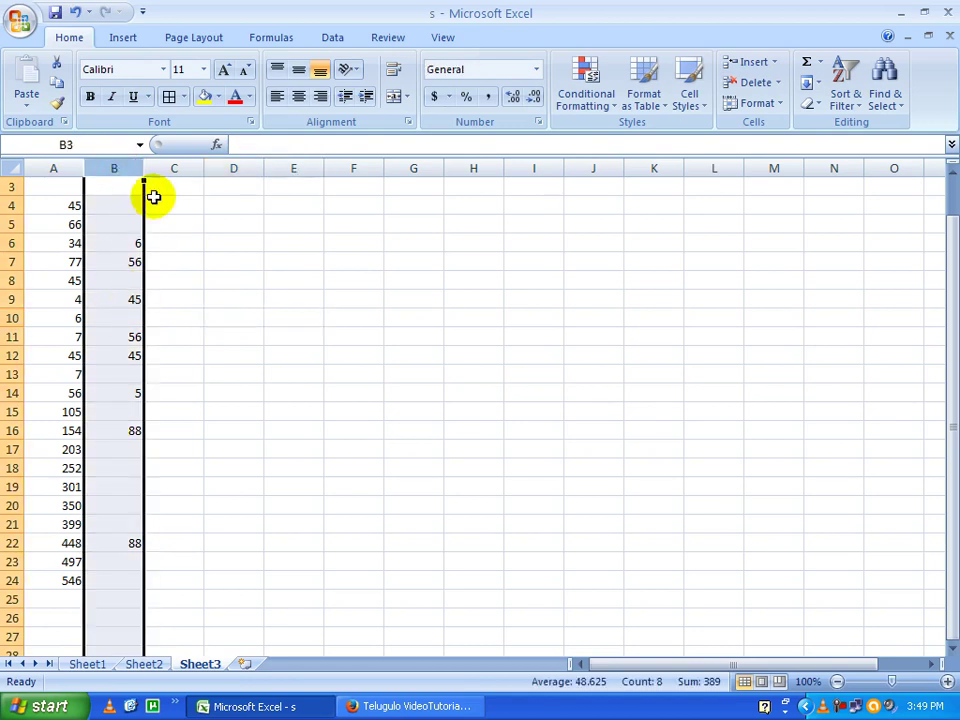
key(ctrl+c)
click(67, 169)
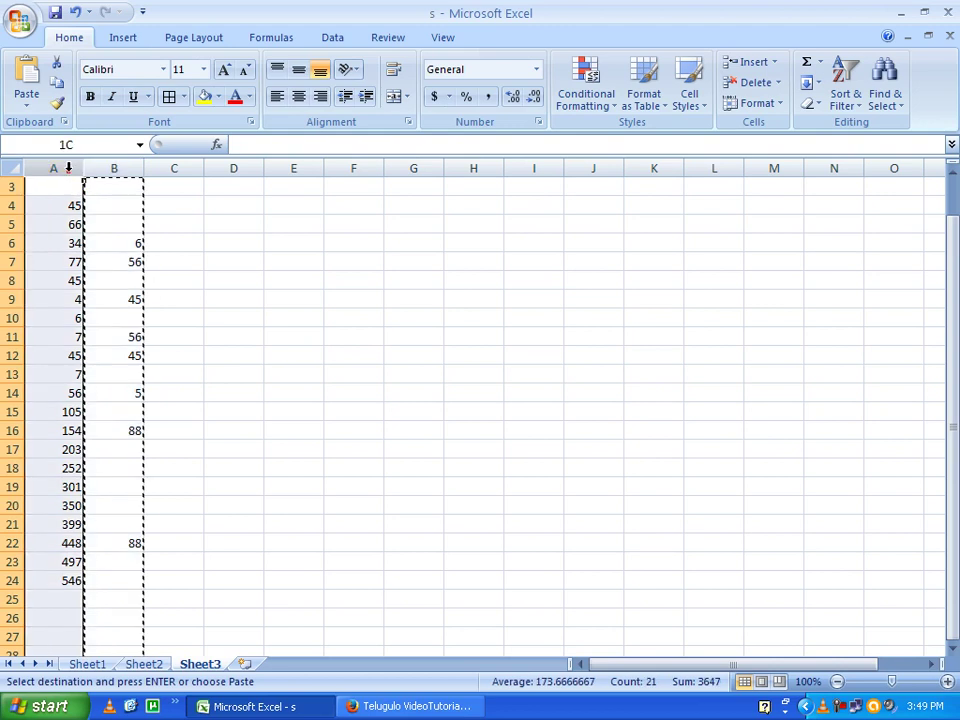
right_click(62, 170)
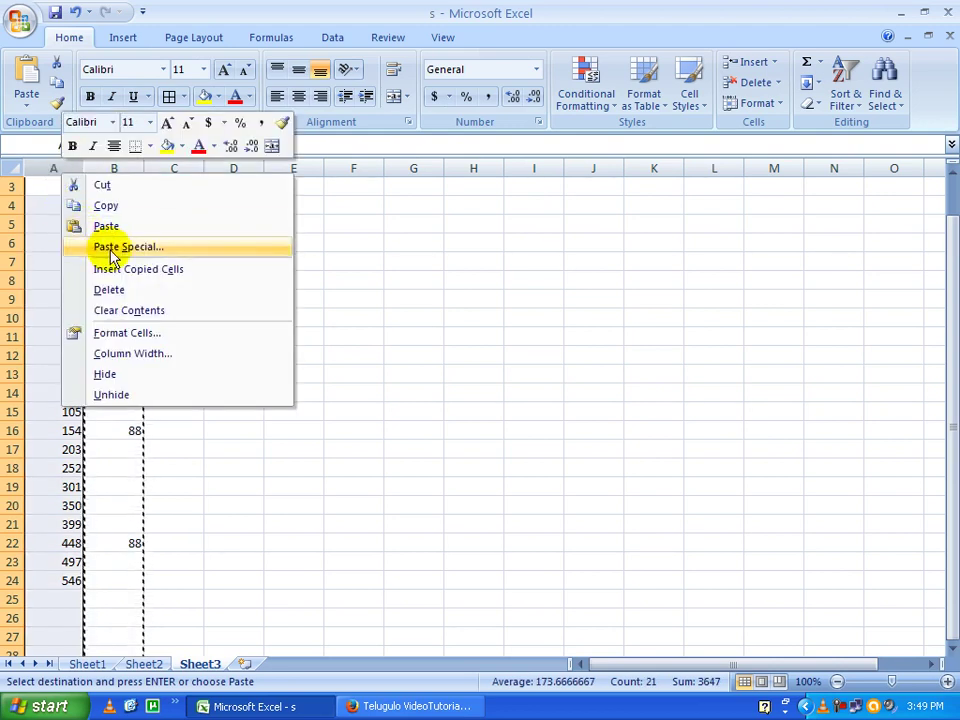
click(110, 249)
drag(165, 118, 467, 115)
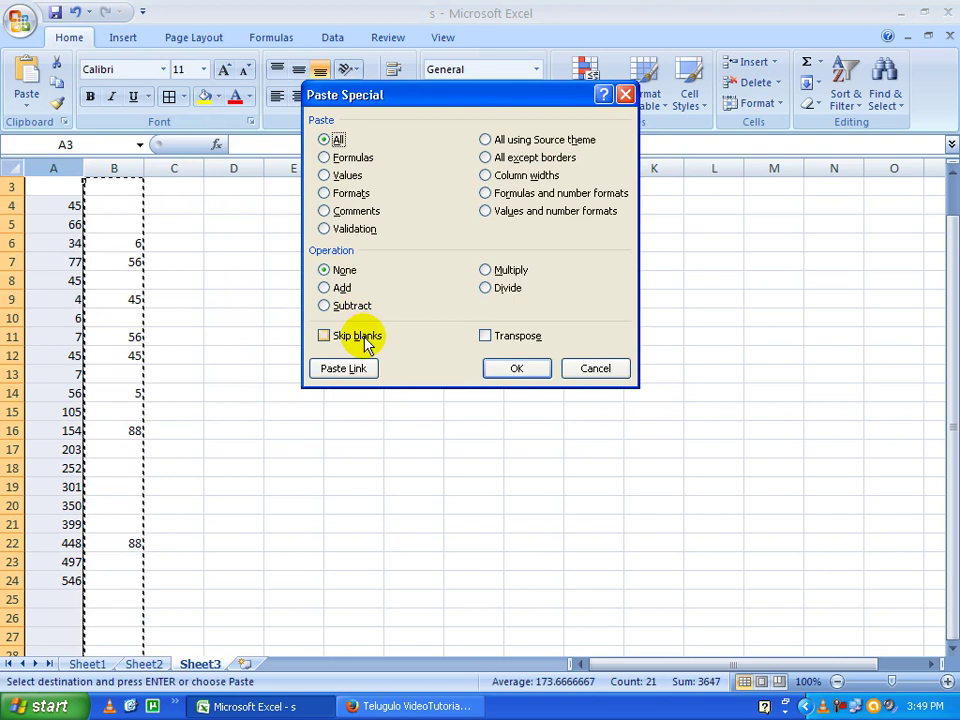
click(365, 337)
click(512, 369)
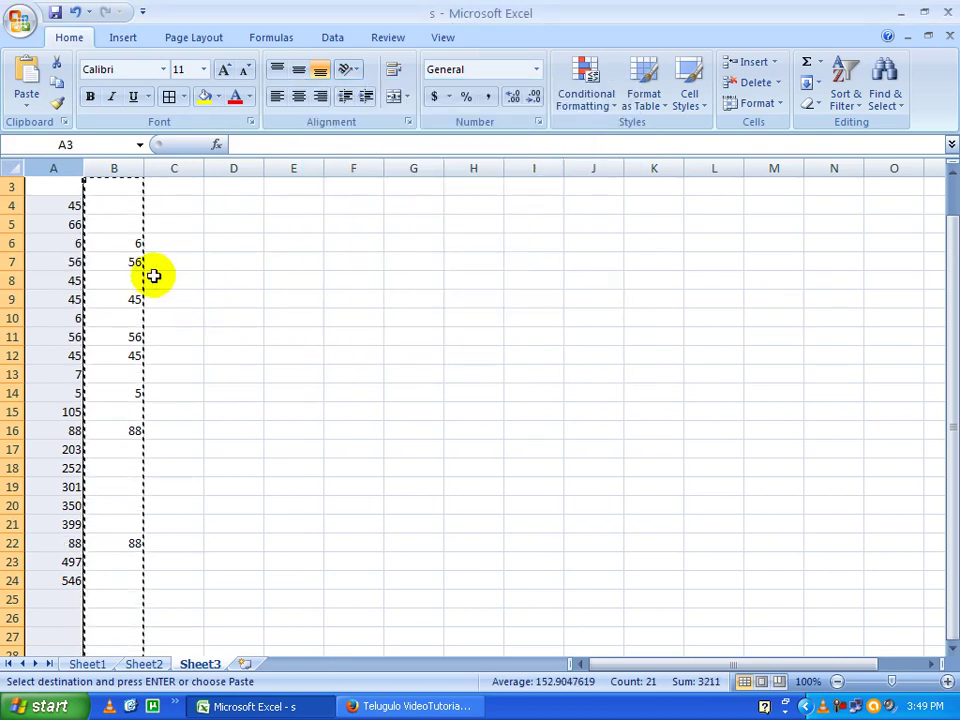
click(128, 243)
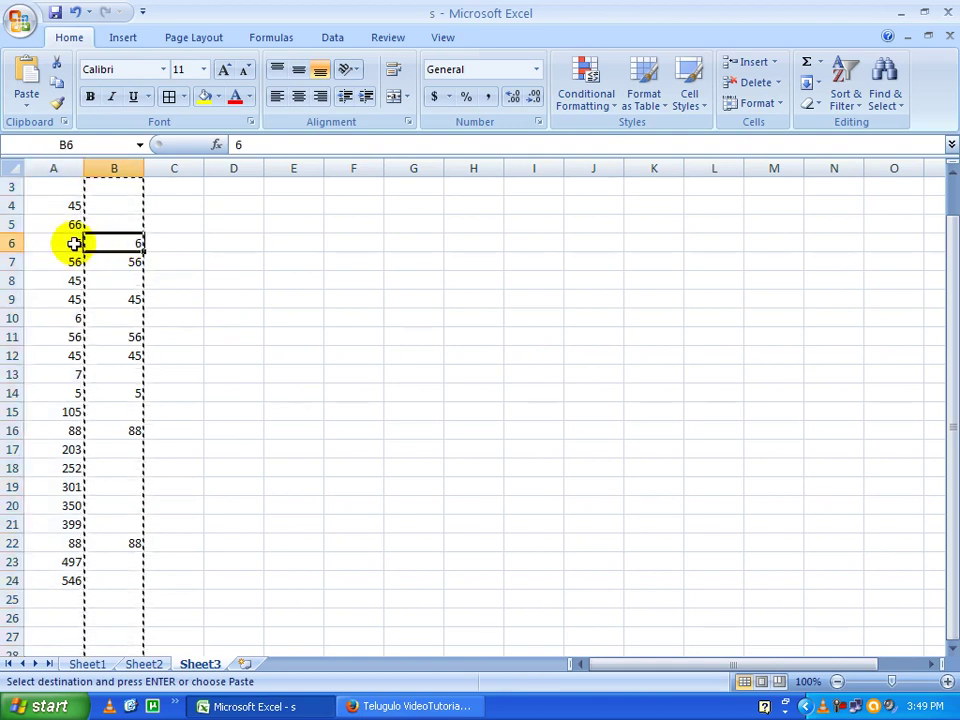
click(137, 300)
click(74, 300)
click(131, 335)
click(70, 333)
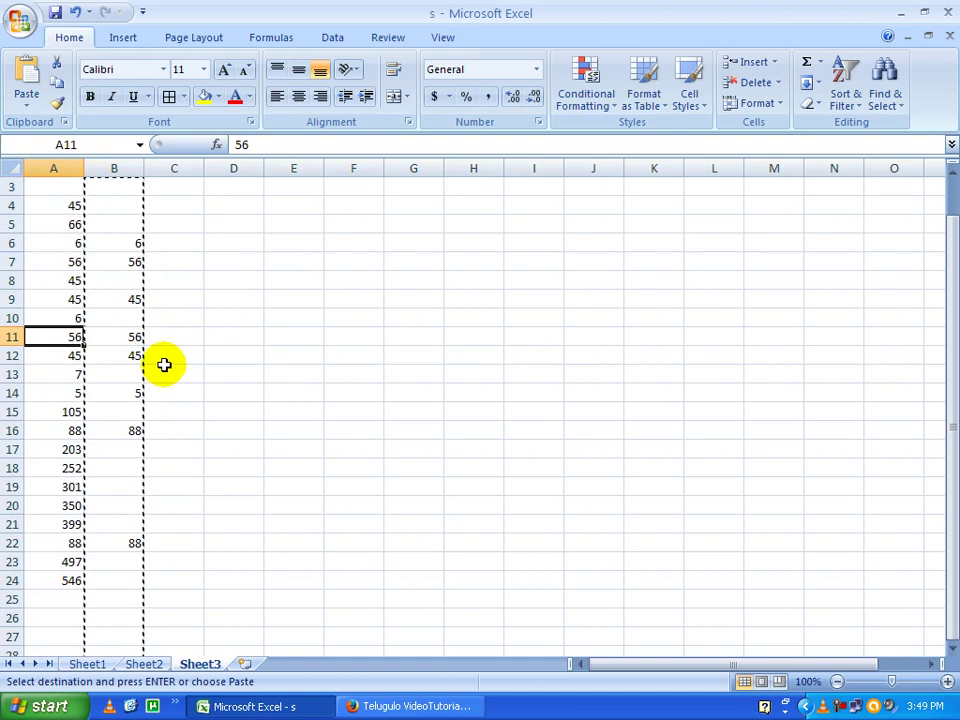
key(ctrl+z)
click(56, 170)
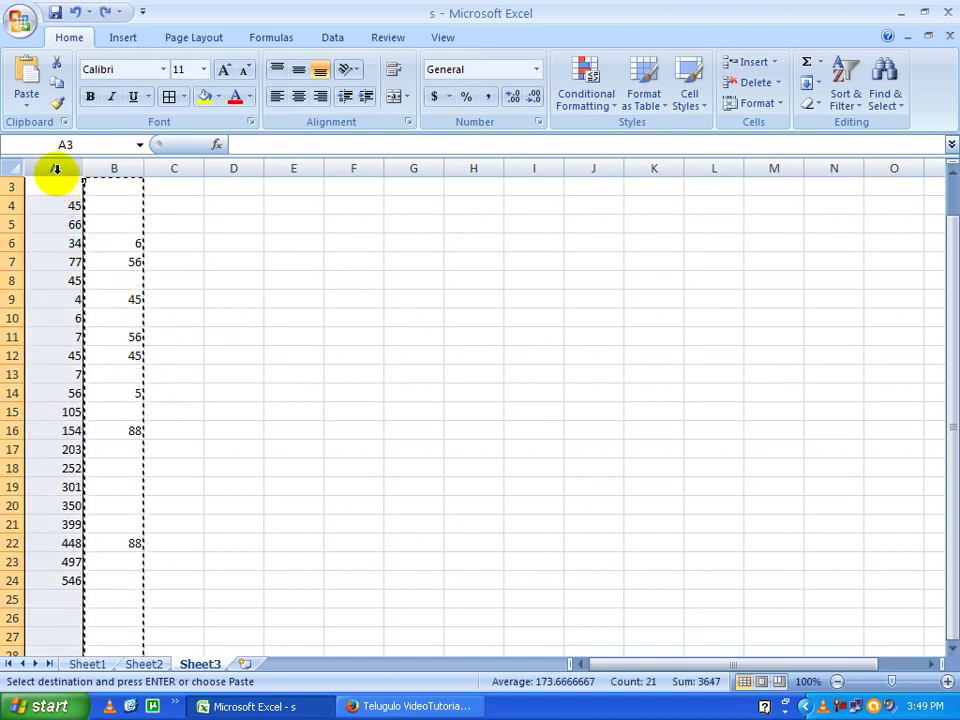
right_click(56, 170)
click(118, 249)
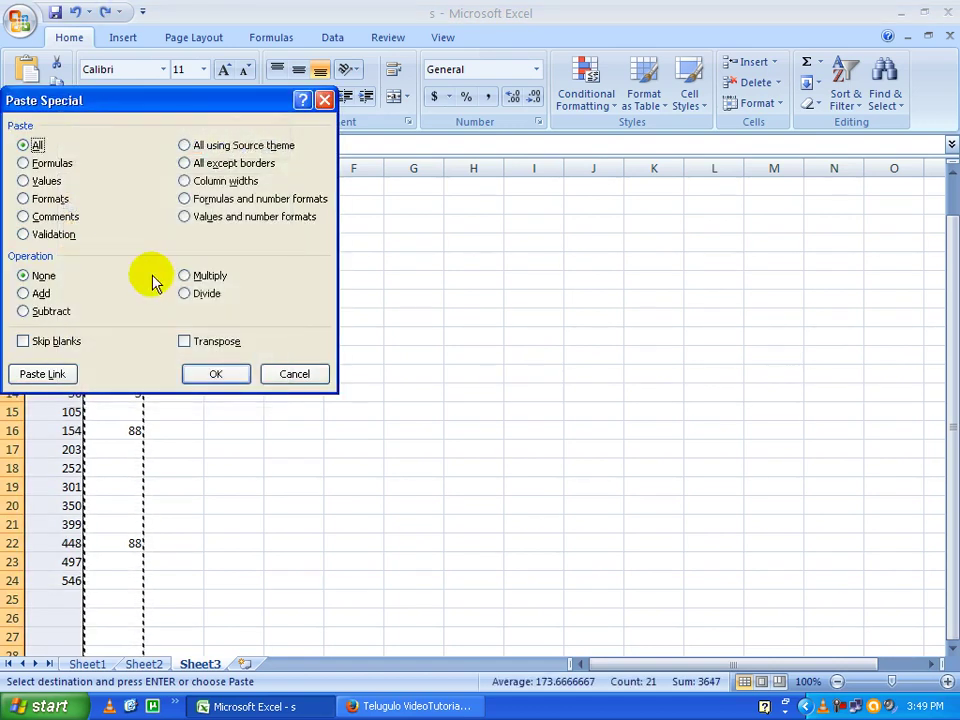
mouse_move(180, 100)
mouse_down()
mouse_move(312, 140)
mouse_move(457, 159)
mouse_up()
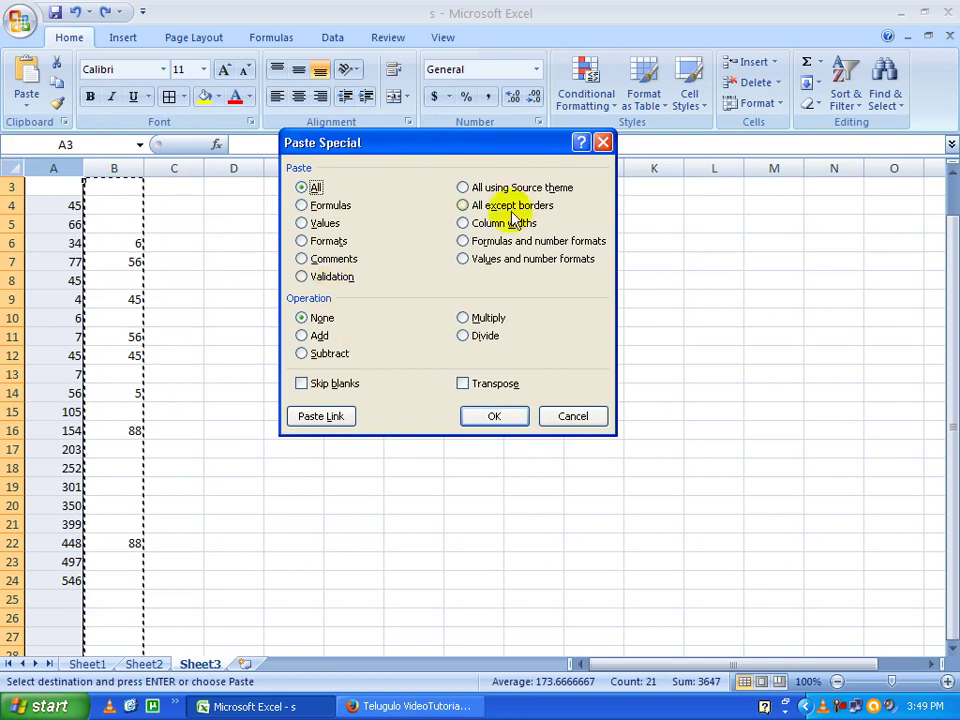
click(478, 416)
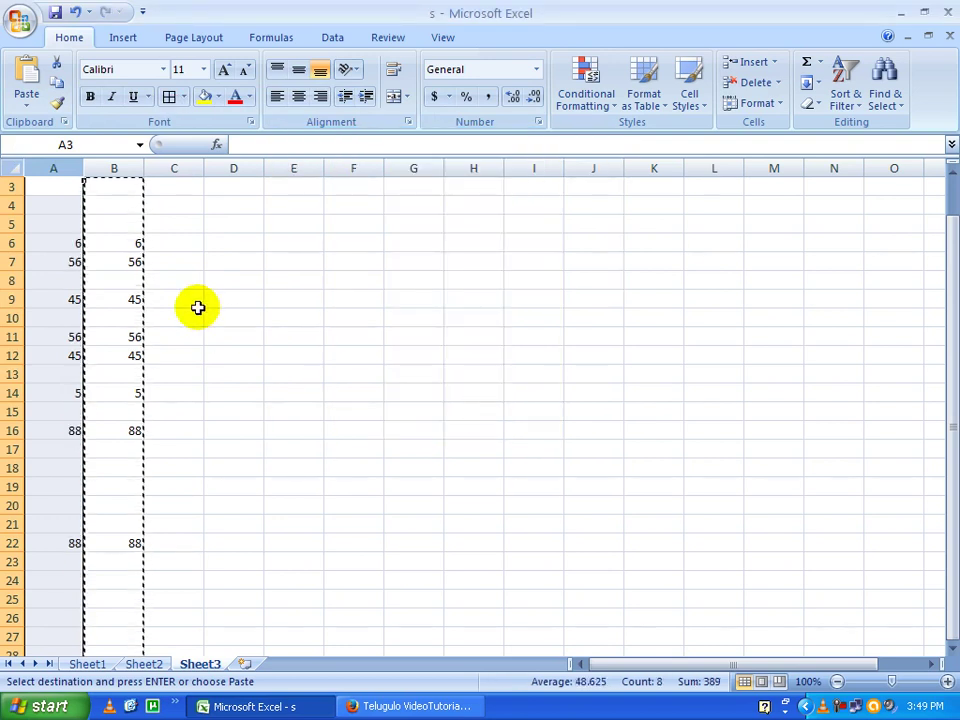
click(128, 240)
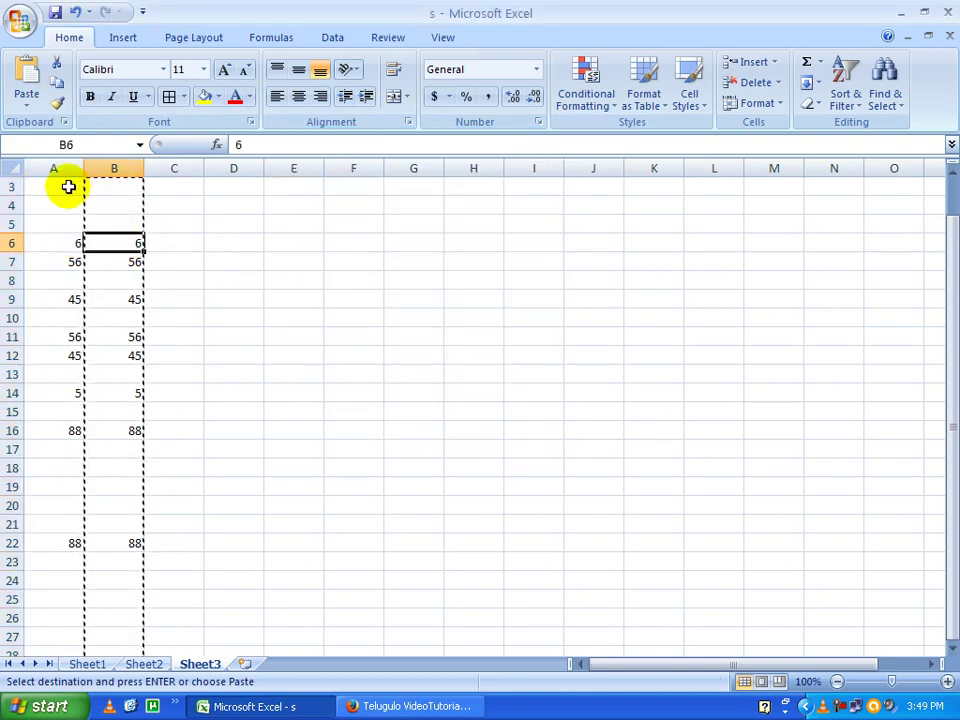
double_click(131, 221)
click(161, 242)
click(92, 223)
click(54, 223)
click(92, 224)
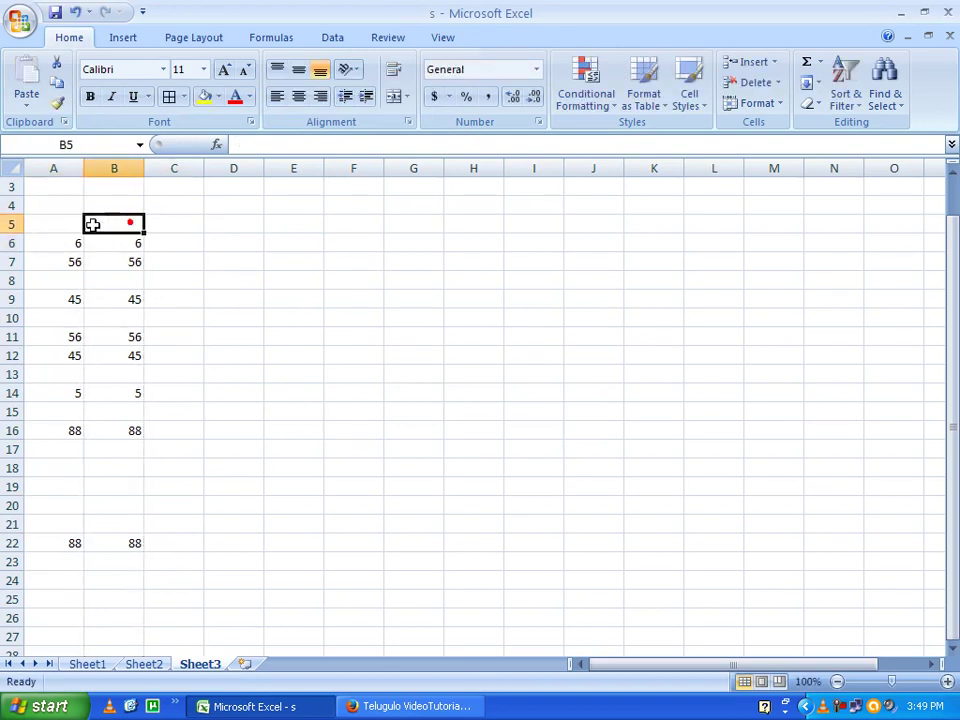
click(121, 284)
click(67, 281)
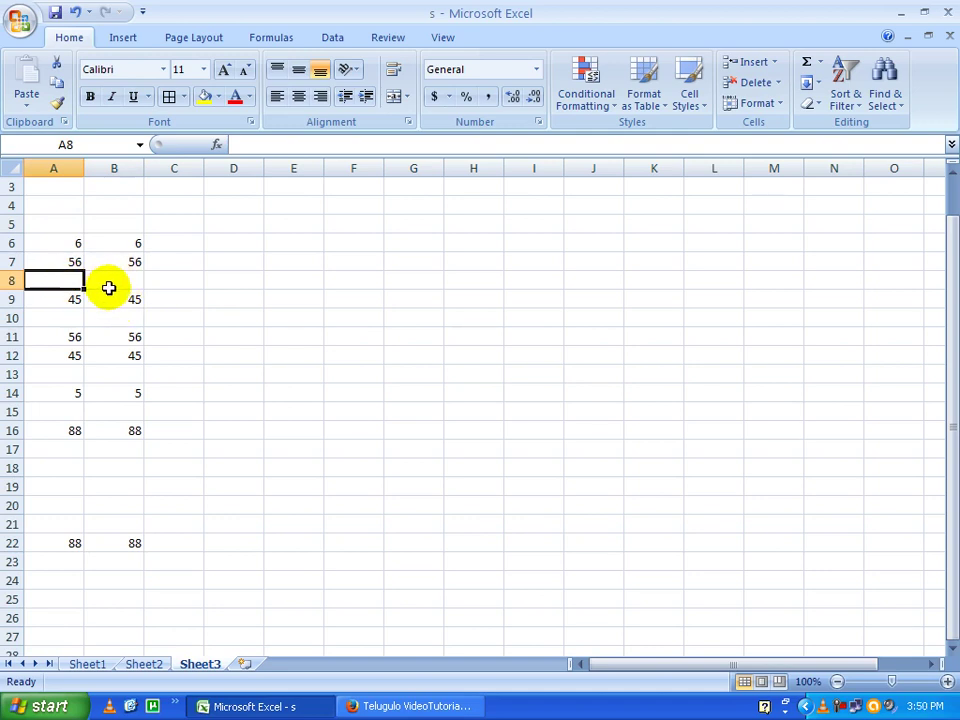
key(ctrl+z)
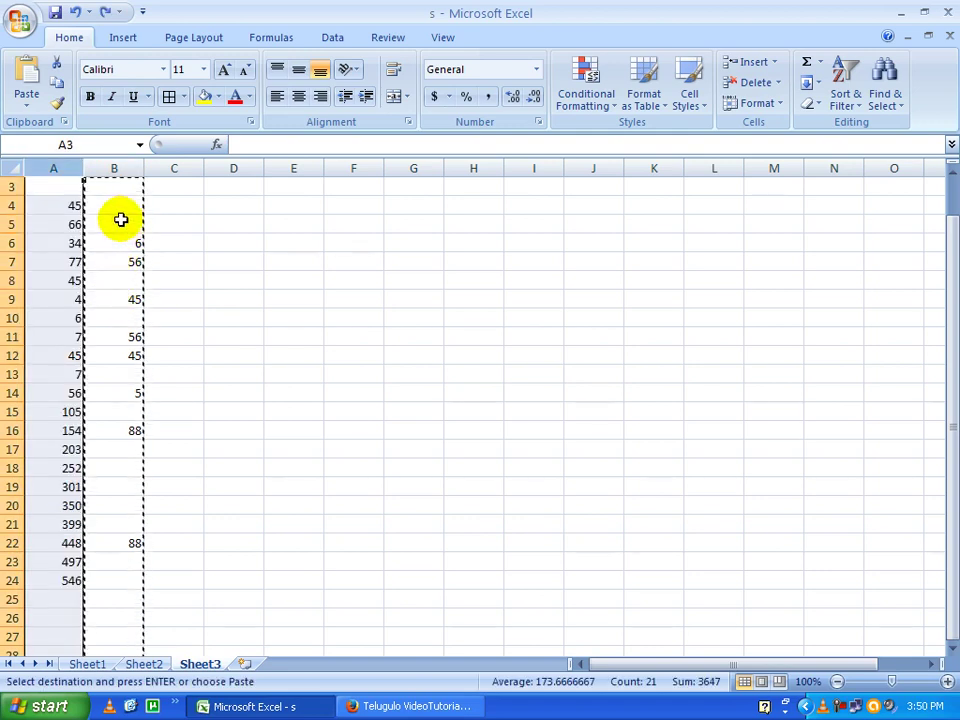
drag(122, 204, 125, 224)
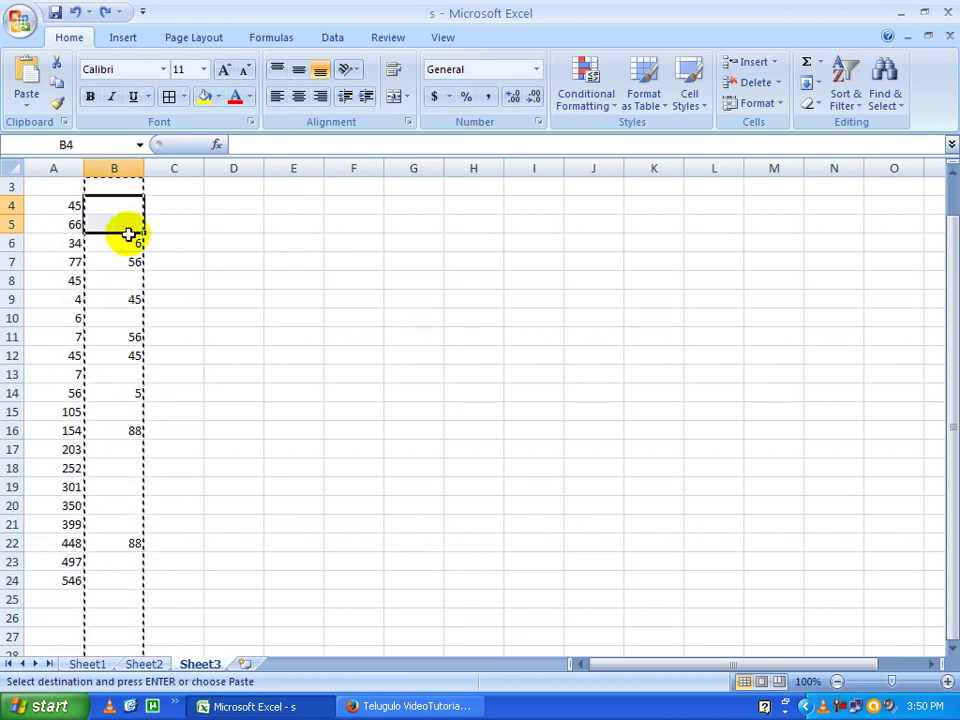
click(130, 243)
click(66, 243)
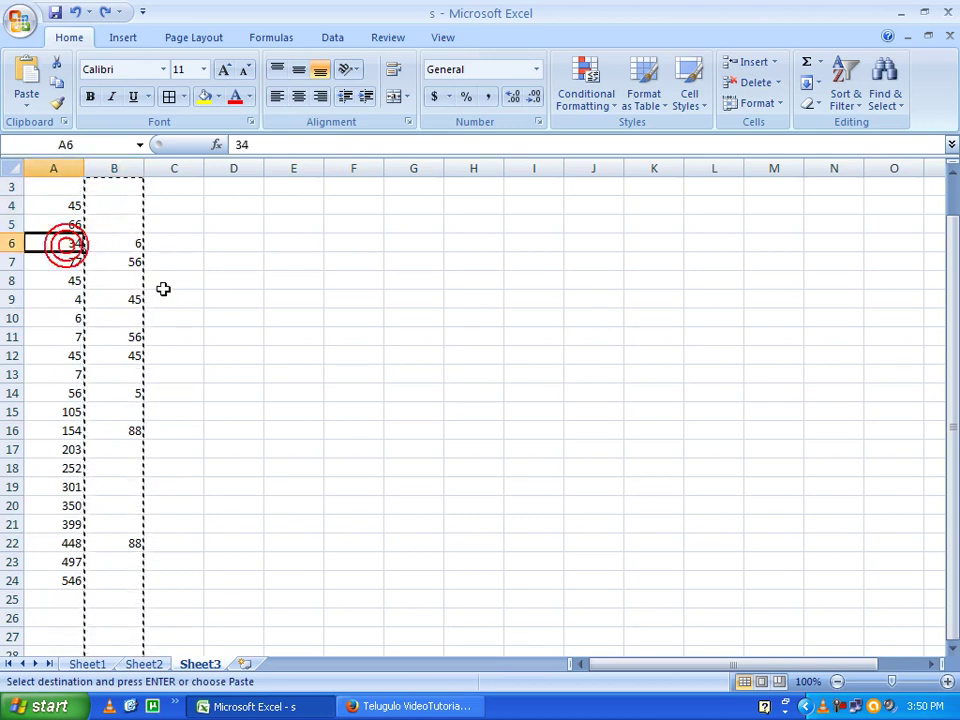
click(186, 292)
double_click(195, 261)
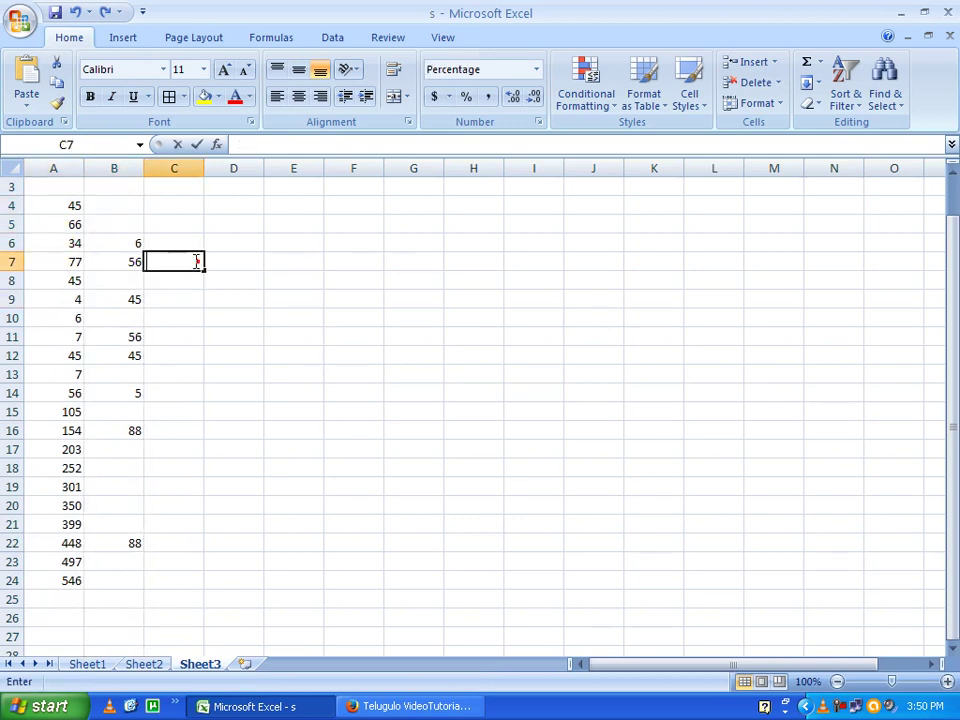
click(161, 238)
drag(290, 336, 323, 335)
click(273, 335)
right_click(362, 338)
click(176, 287)
drag(60, 205, 75, 255)
click(287, 284)
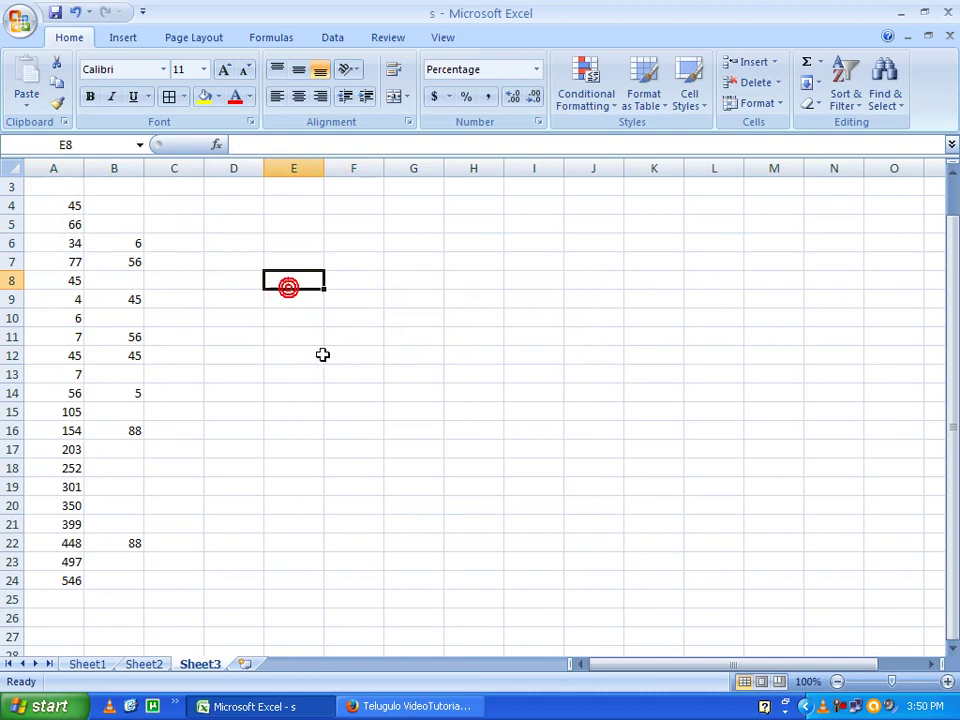
click(357, 340)
click(397, 315)
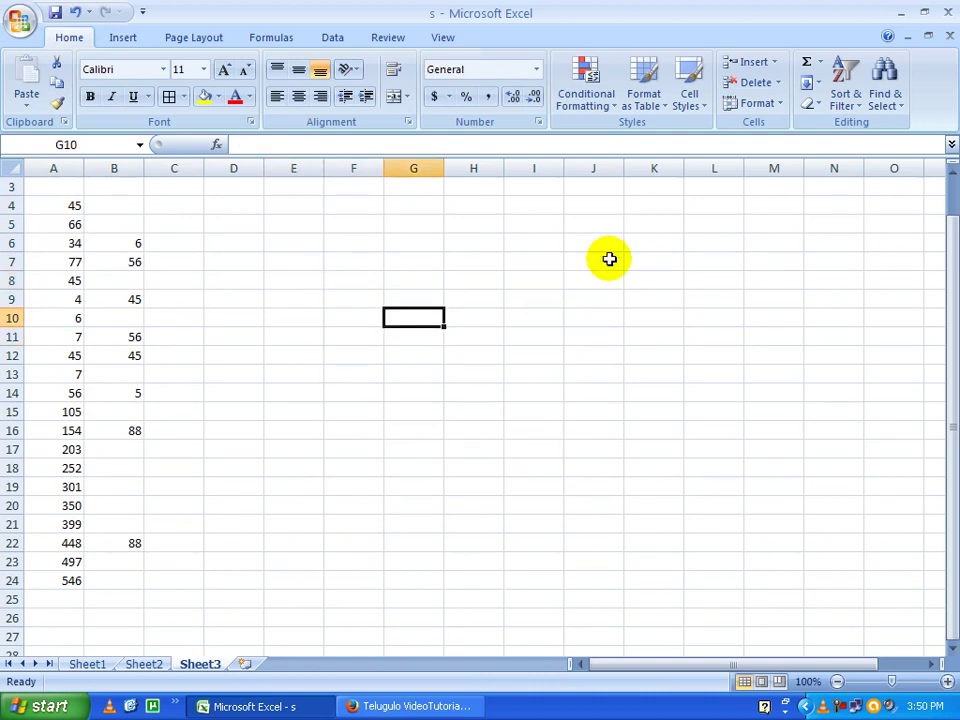
Type the headers name, time and two more labels across G10:J10
text(name)
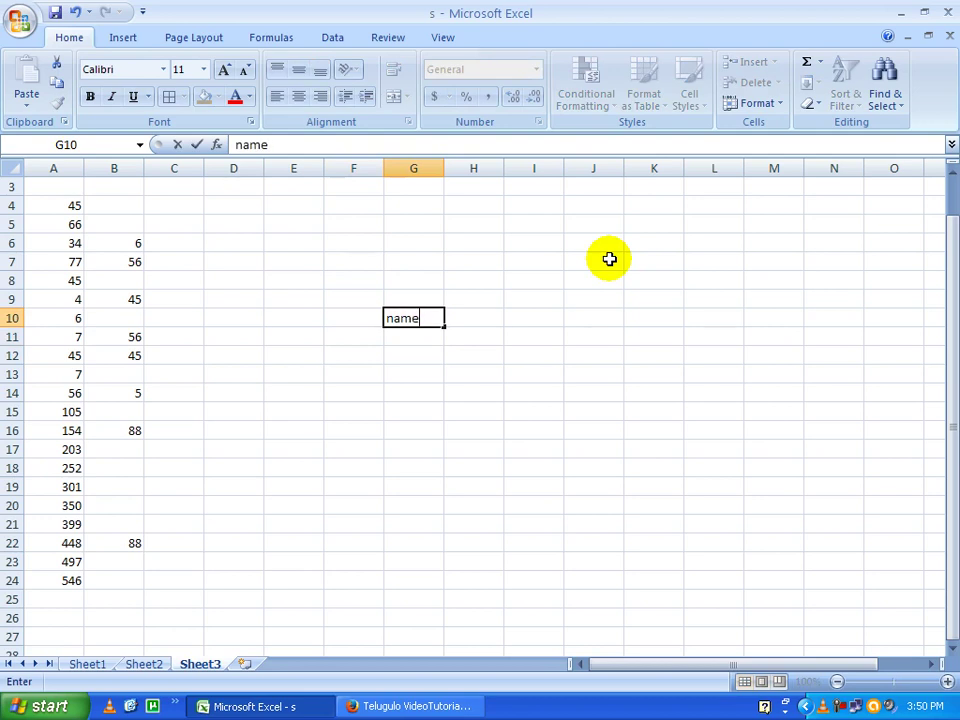
key(Tab)
text(time)
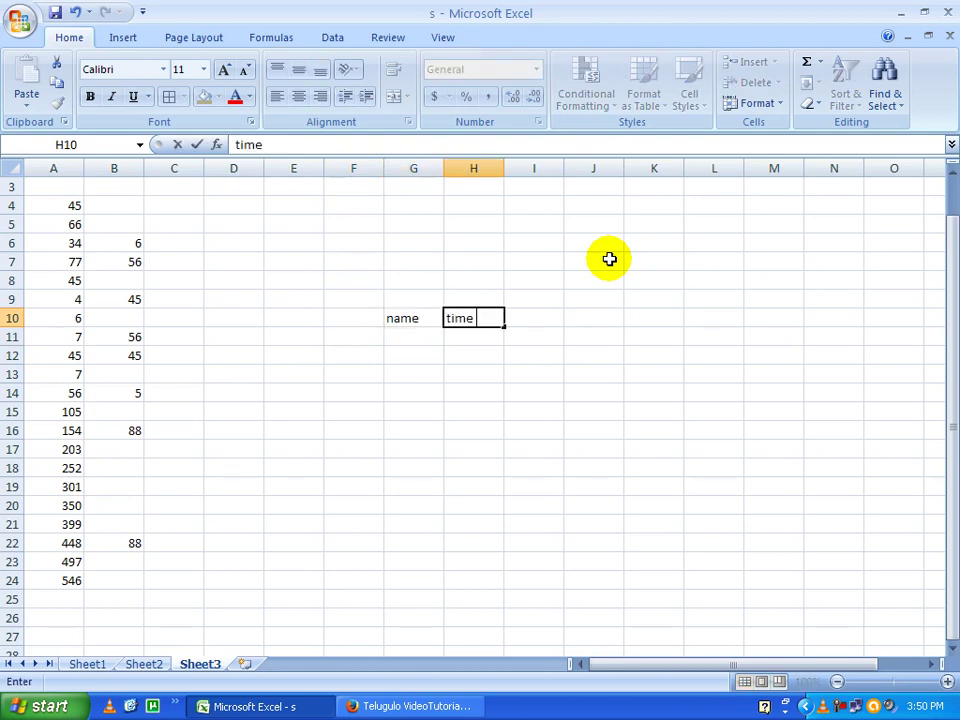
key(Return)
key(Up)
key(Right)
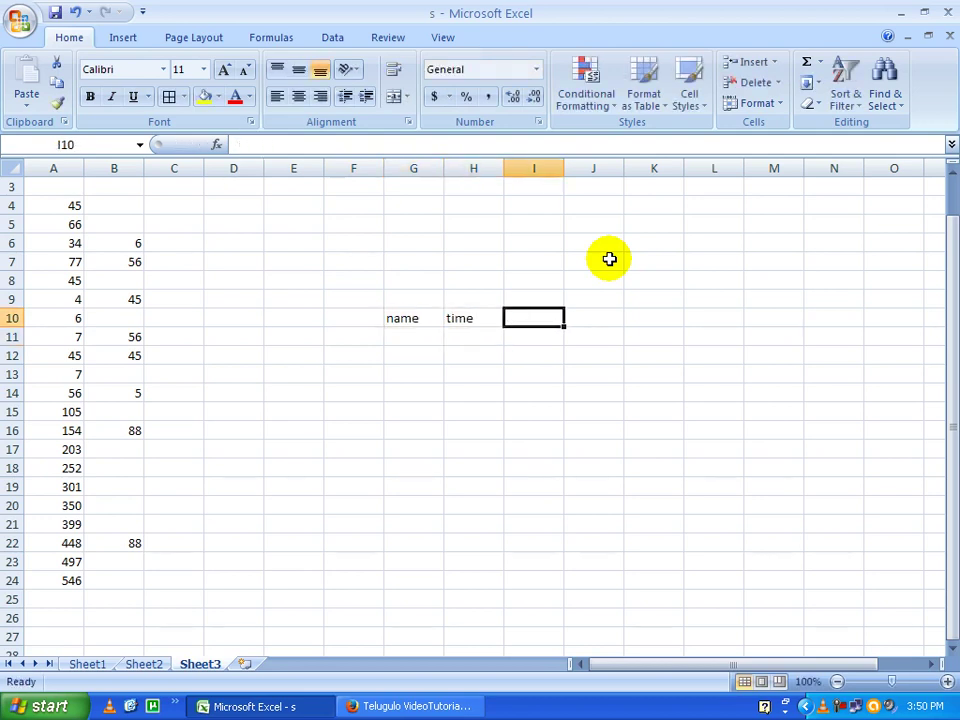
text(hafiz)
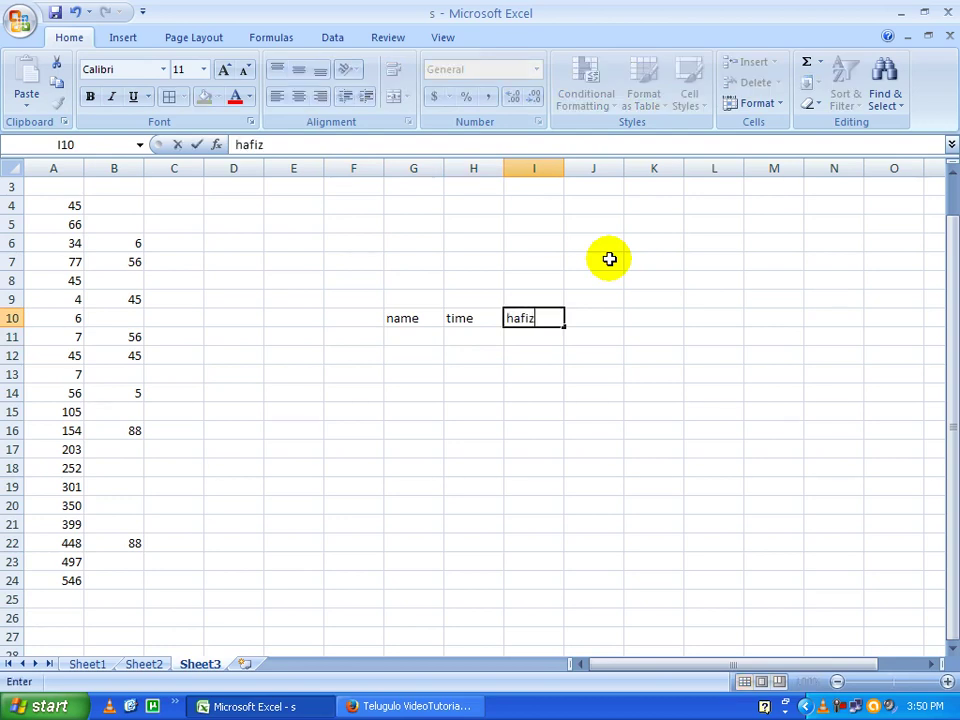
key(Tab)
text(sye)
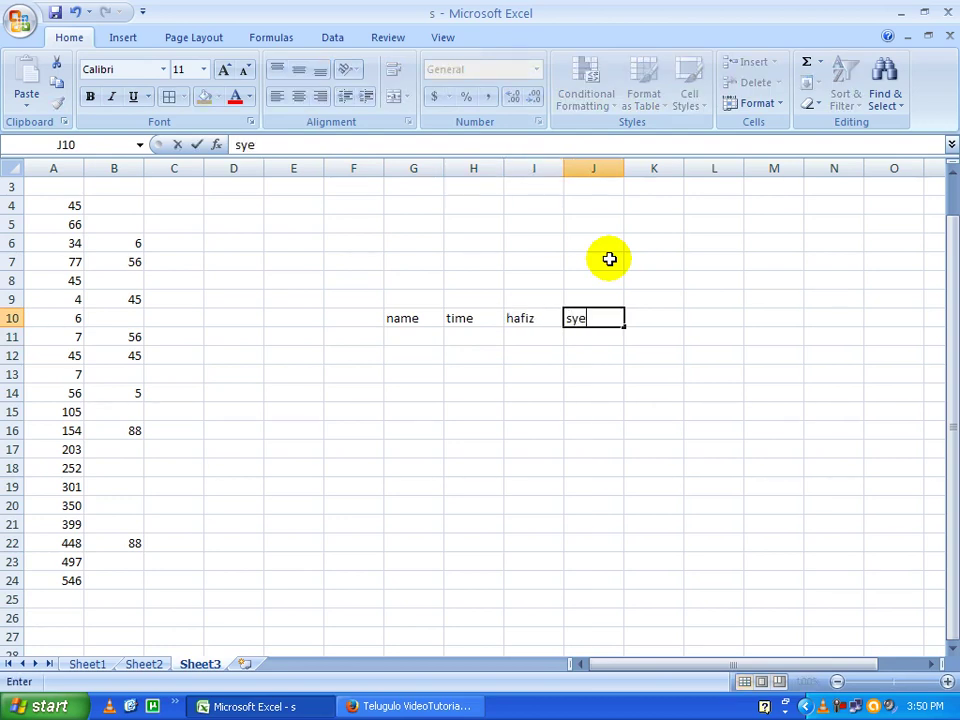
text(f)
key(Left)
key(Left)
key(Left)
key(Left)
key(Right)
key(Right)
key(Down)
key(Left)
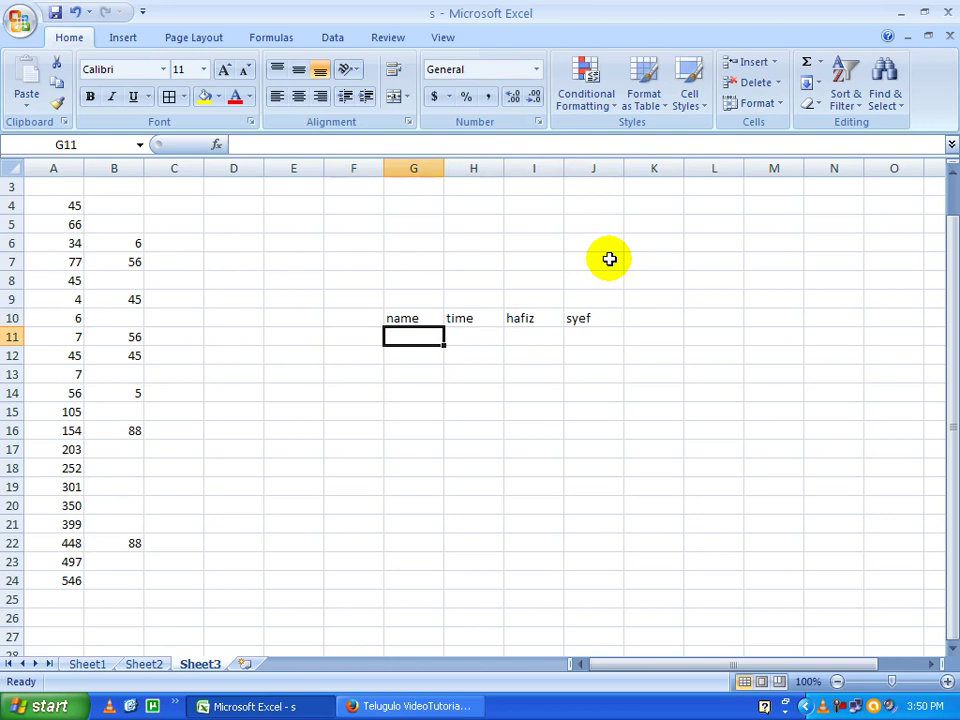
Enter 54, 77, 45 and 55 in G11:J11 beneath the headers
text(54)
key(Tab)
text(77)
key(Tab)
text(45)
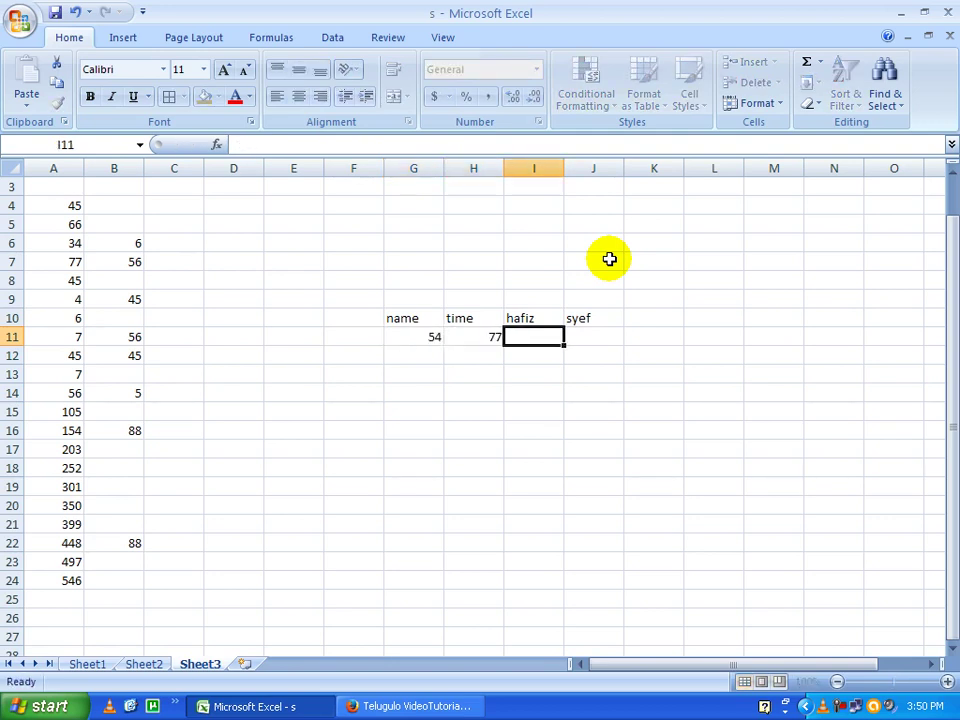
key(Tab)
text(55)
key(Up)
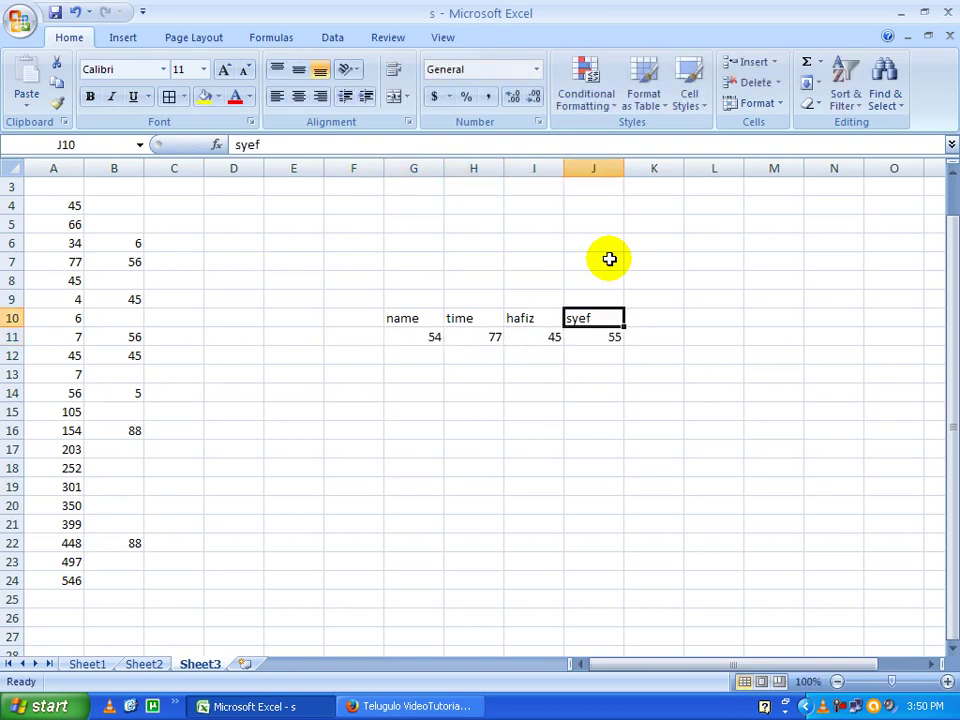
Paste the G10:J11 table transposed into L10:M13 with Paste Special
click(716, 390)
drag(409, 316, 570, 337)
click(490, 336)
mouse_move(409, 318)
mouse_down()
mouse_move(496, 337)
mouse_move(579, 336)
mouse_up()
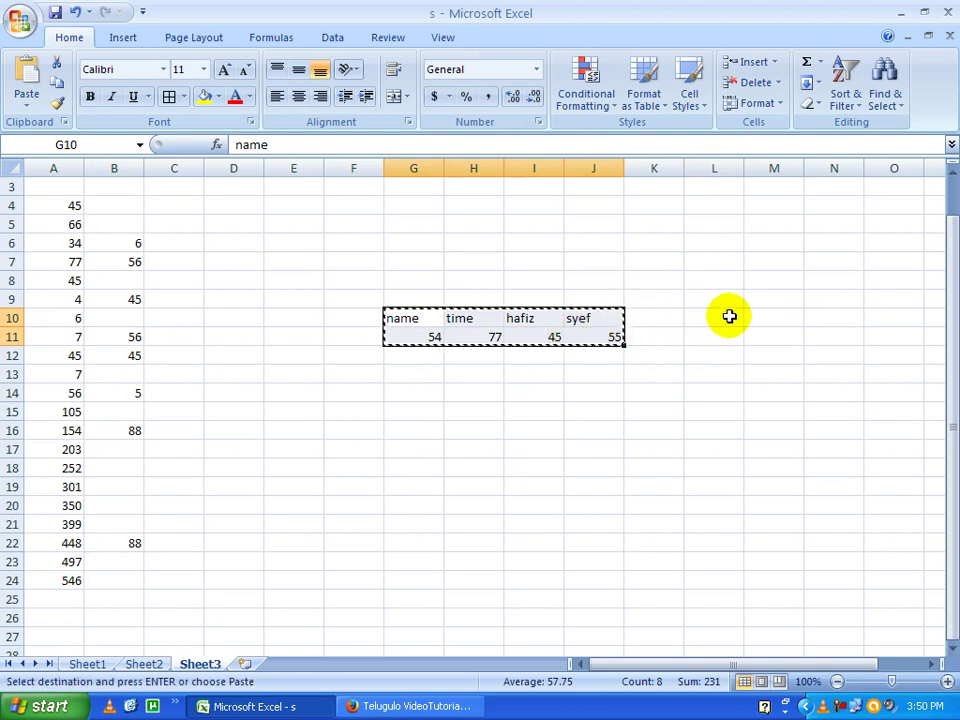
right_click(729, 316)
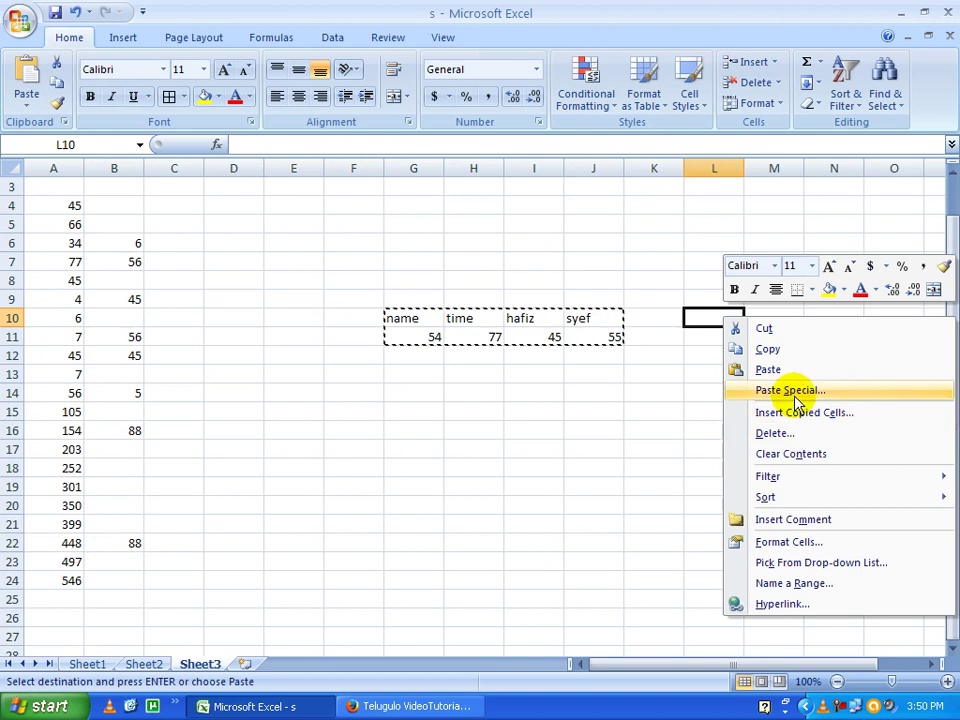
click(795, 392)
click(822, 484)
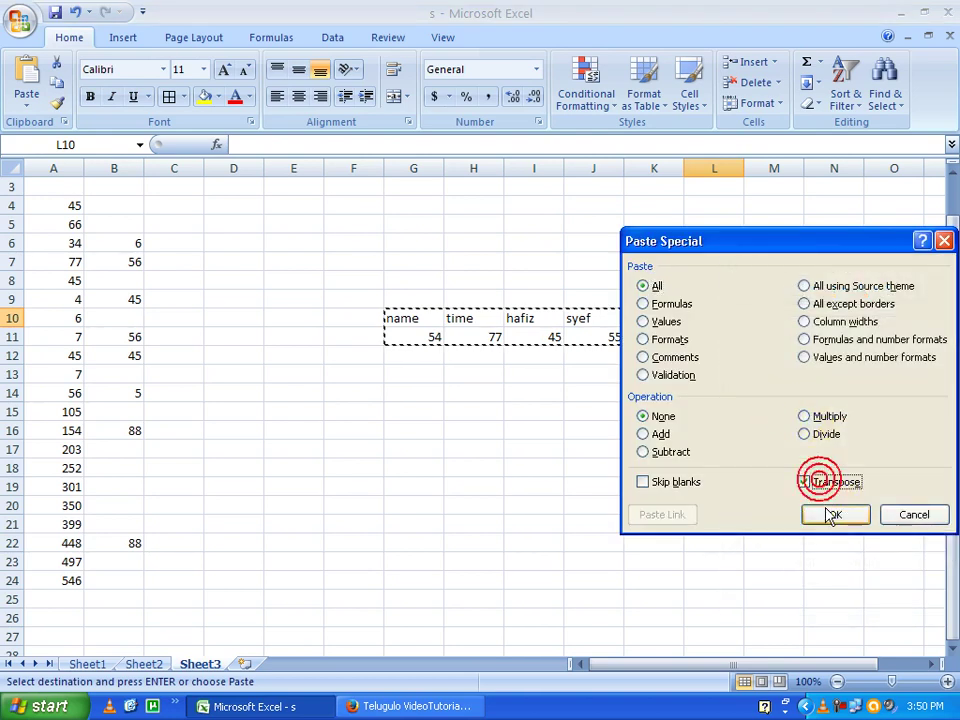
click(826, 512)
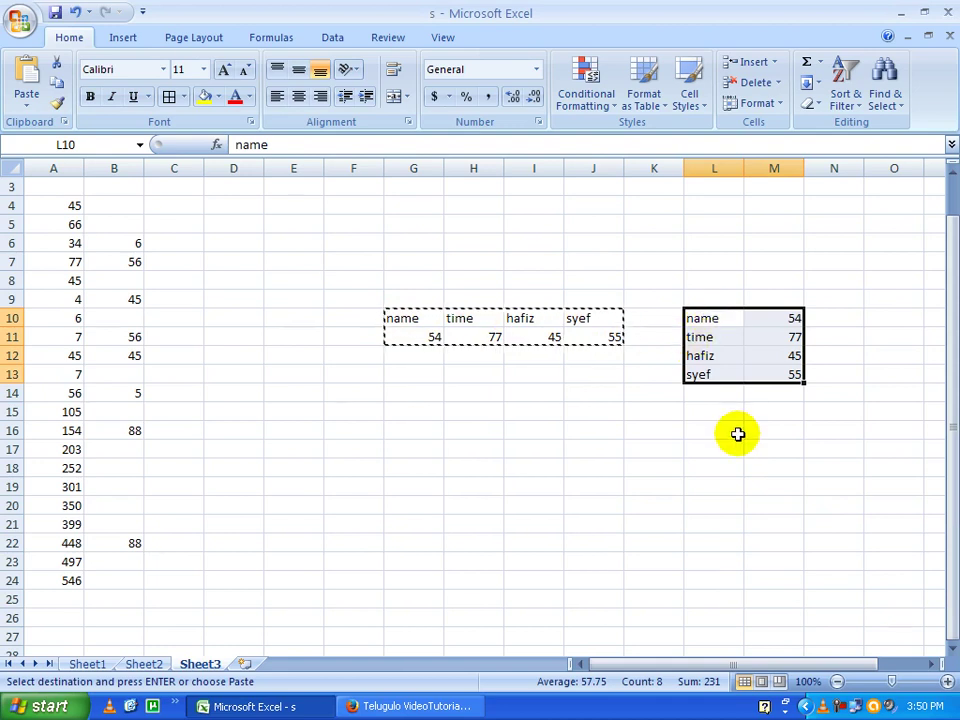
Copy L10:M13 and paste it transposed back into rows at G18:J19
click(735, 354)
drag(714, 318, 768, 385)
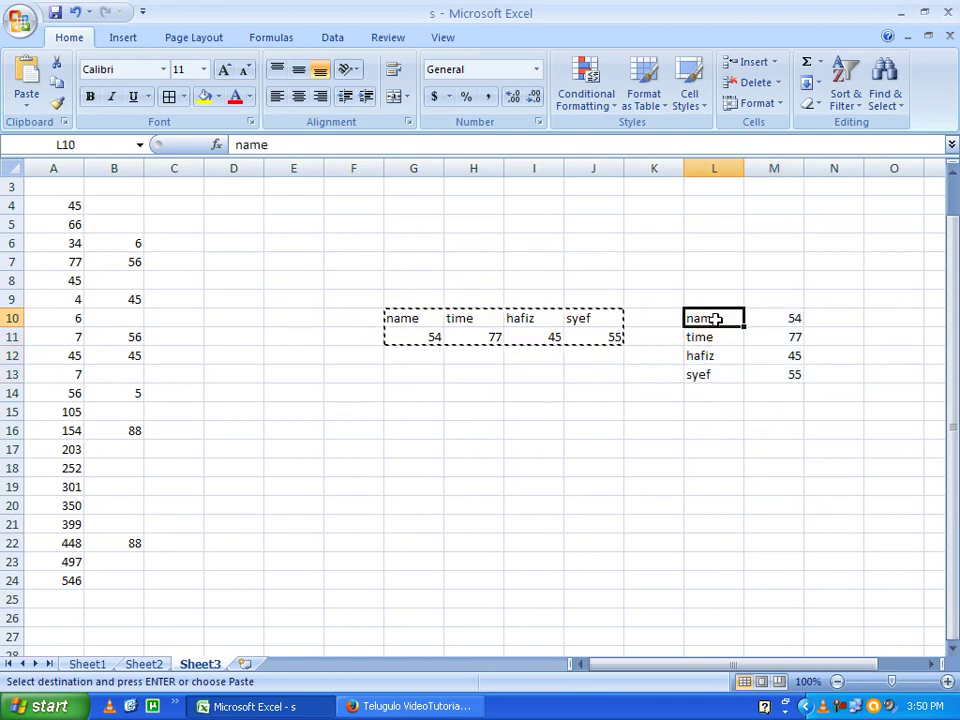
key(ctrl+c)
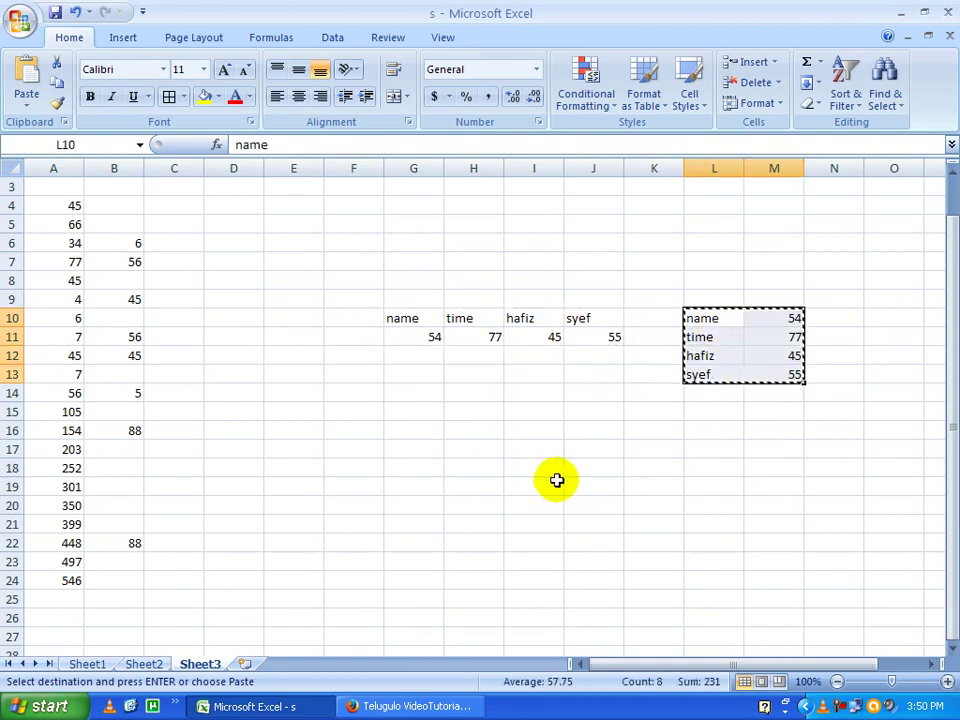
click(411, 468)
right_click(411, 468)
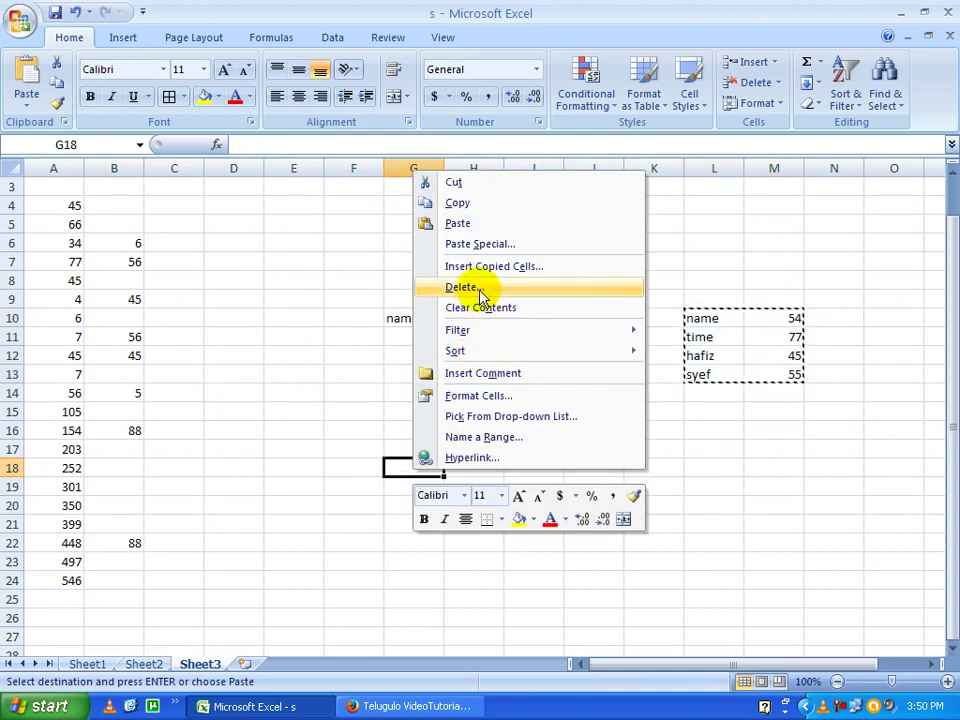
click(484, 243)
click(522, 336)
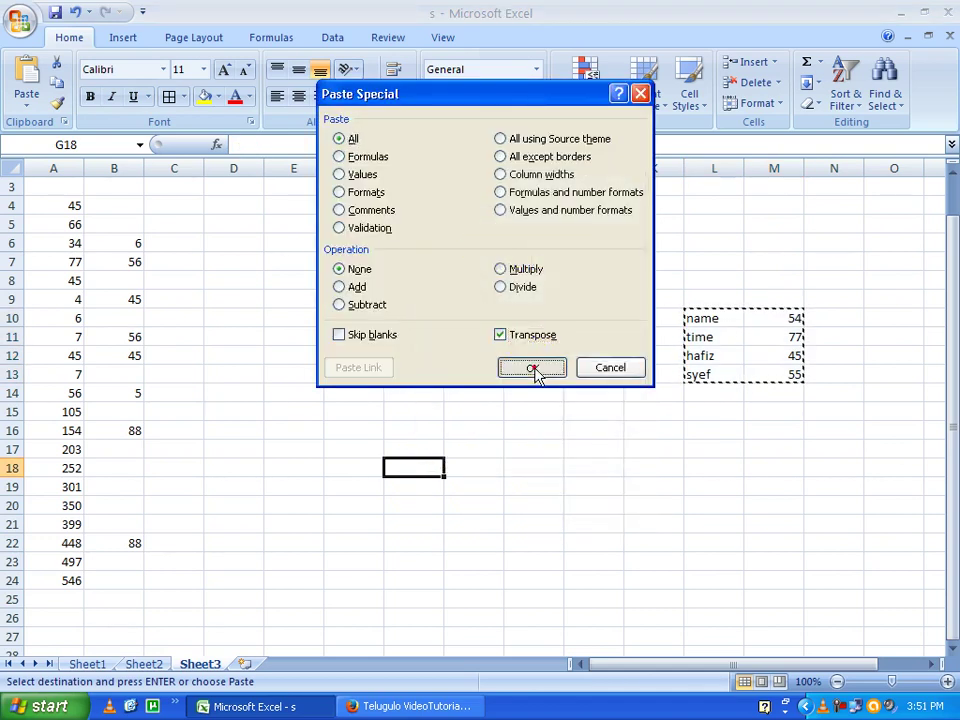
click(531, 367)
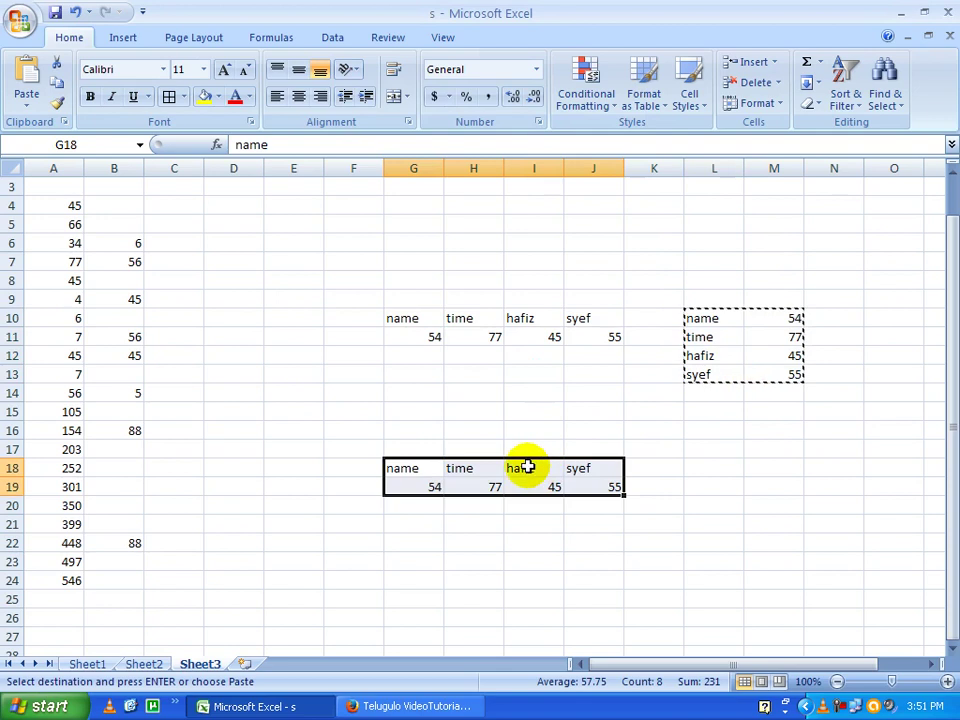
Select a few cells below the tables and scroll down to the empty rows
click(491, 486)
click(396, 540)
scroll(425, 435, down, 2)
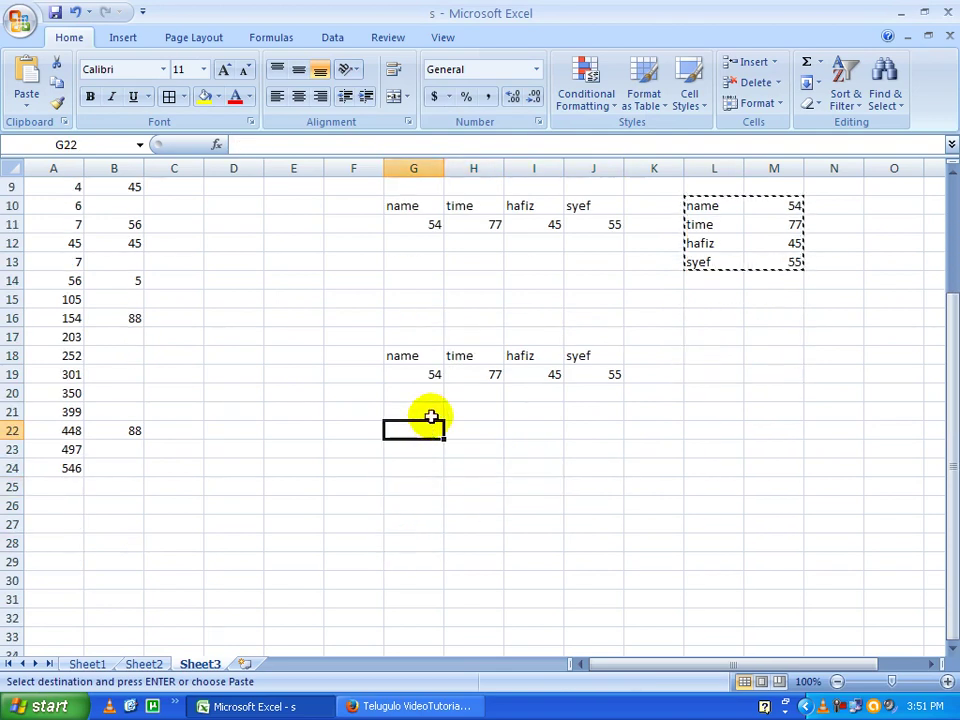
click(413, 468)
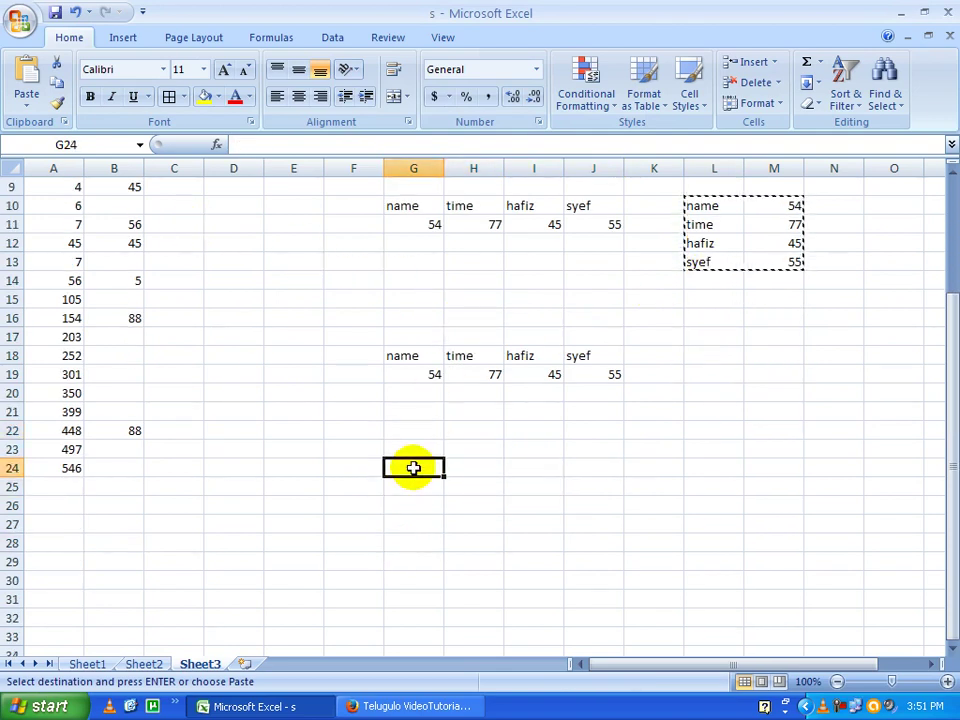
click(513, 467)
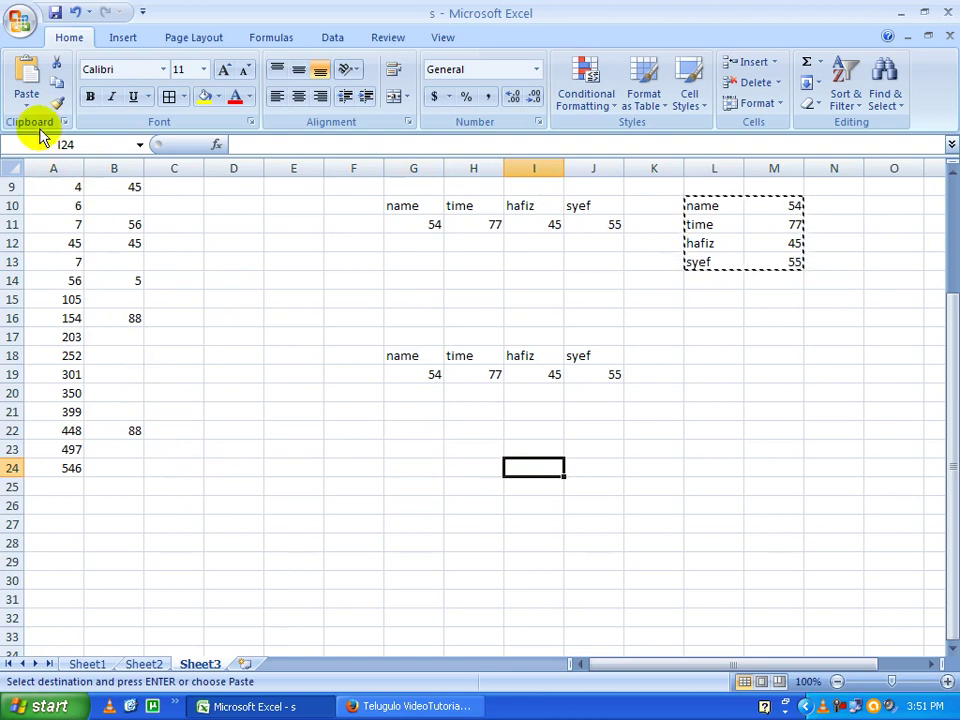
click(289, 486)
scroll(214, 514, down, 3)
scroll(176, 497, down, 3)
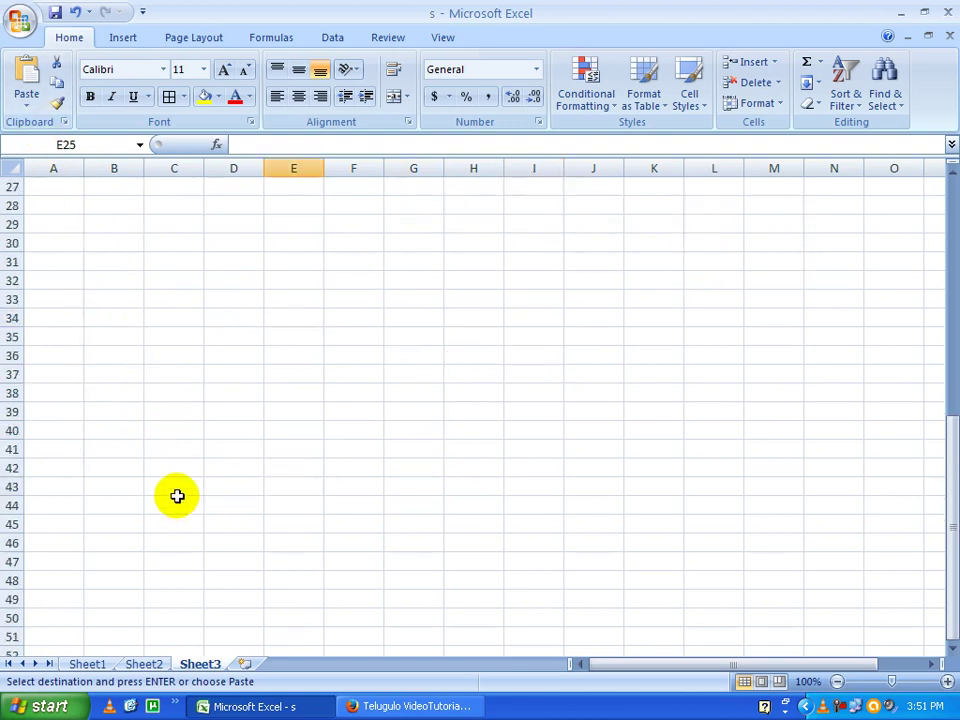
Fill A36:B39 with the rows 435/66, 45/345, 55/77 and 66/456
click(80, 352)
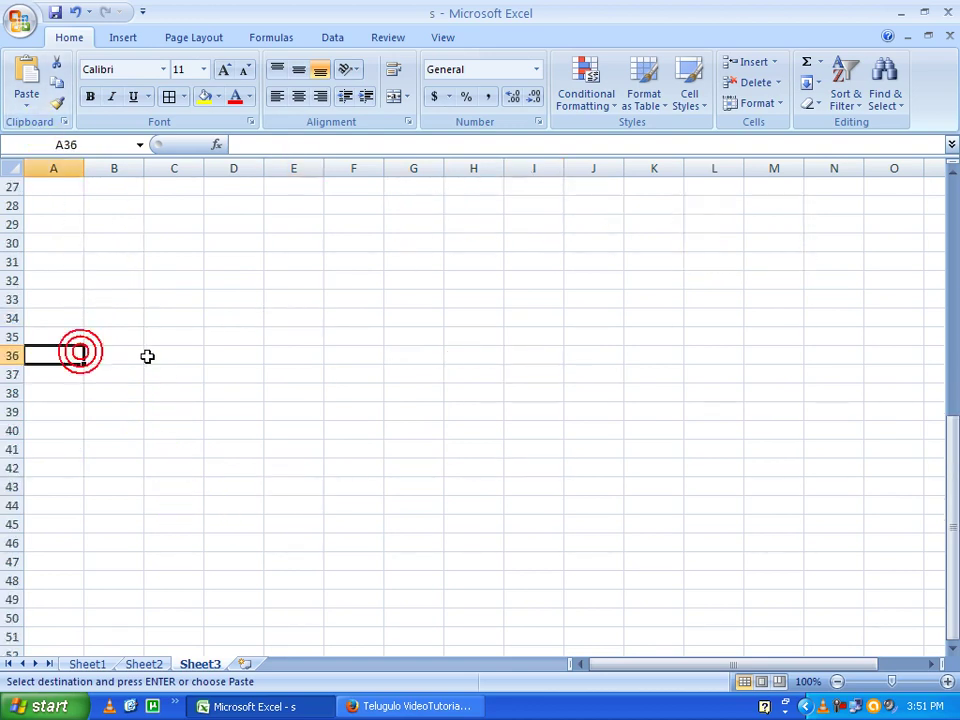
text(435)
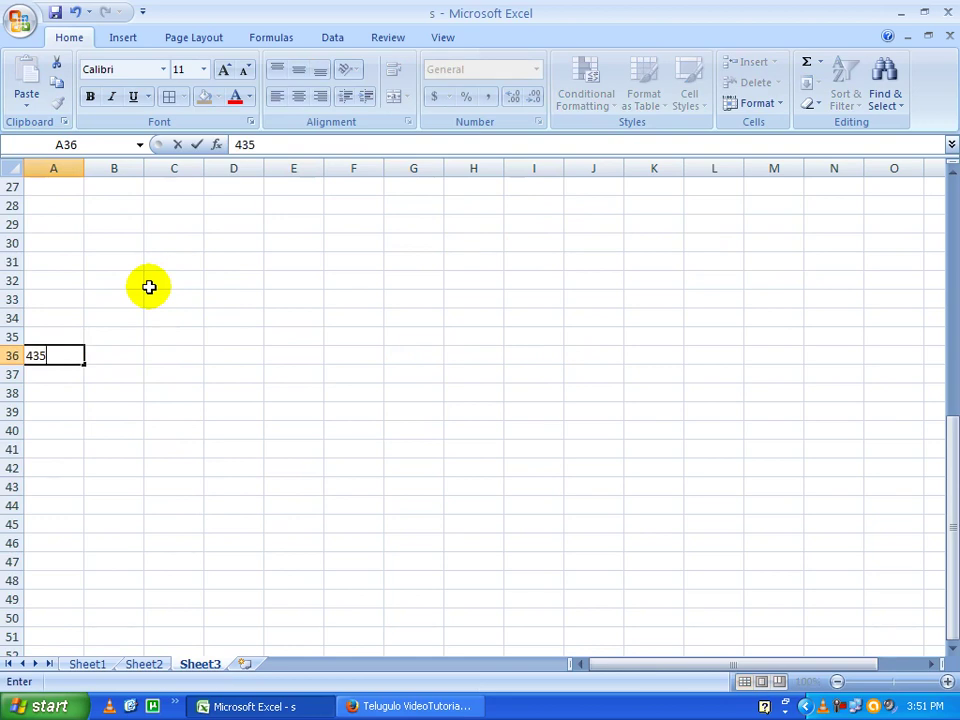
key(Return)
text(45)
key(Tab)
text(6 34)
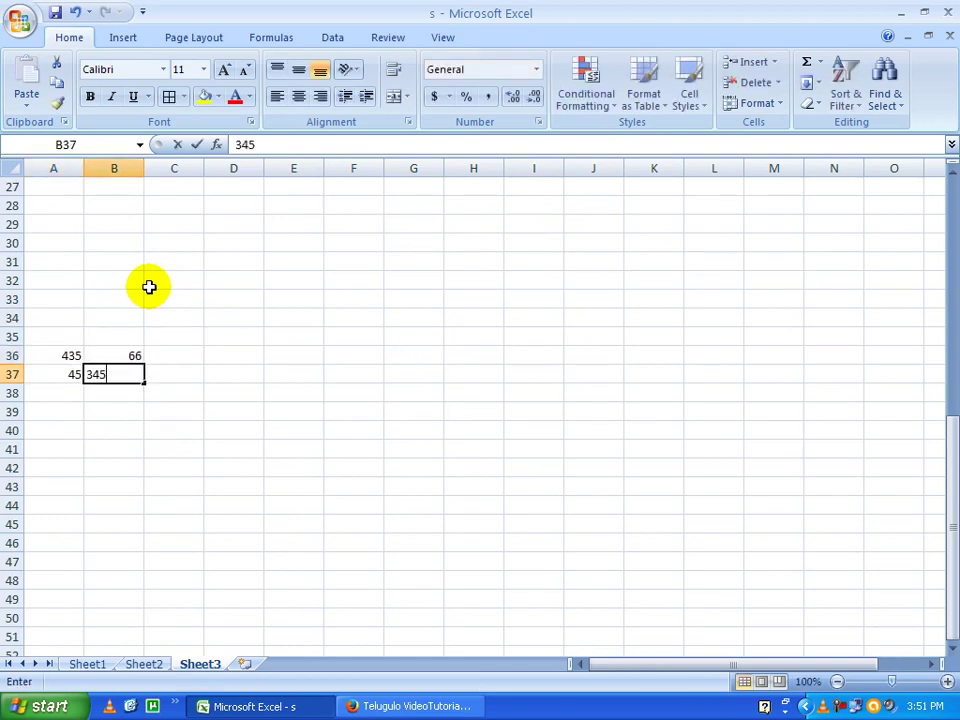
text(5)
key(Left)
key(Return)
text(55 6)
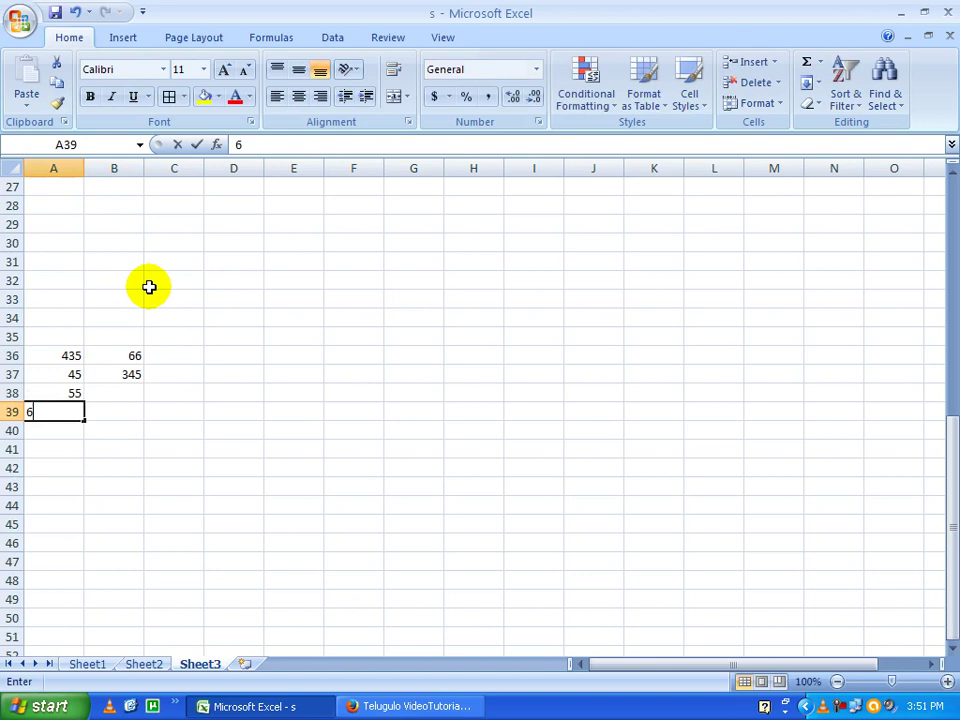
text(6)
key(Up)
key(Right)
text(77)
key(Return)
text(45)
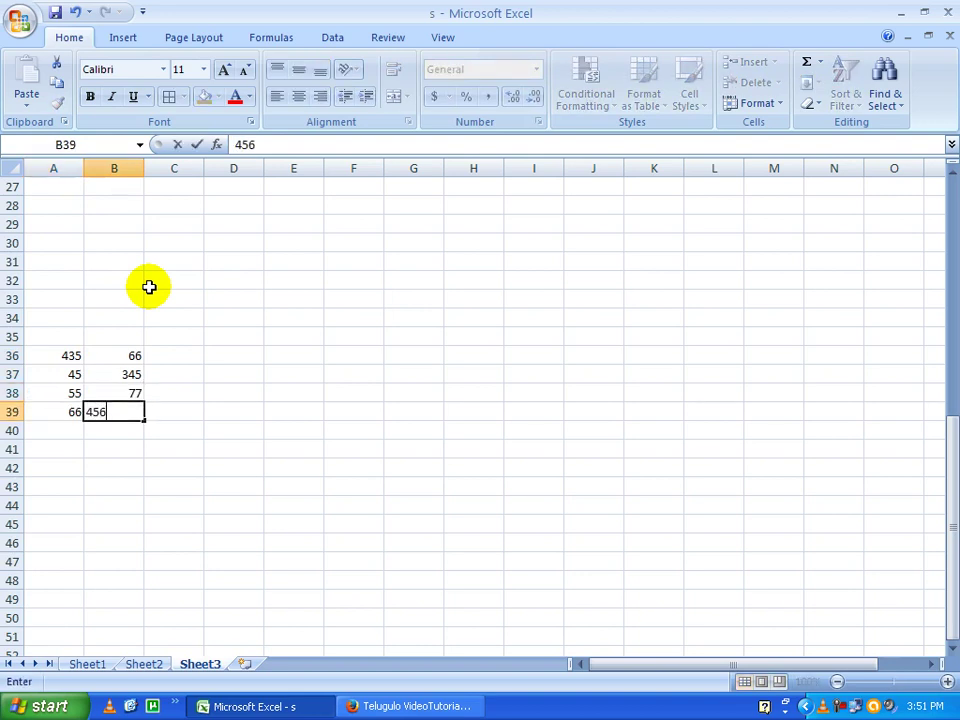
click(152, 293)
Copy A36:B39 and paste a plain copy at H35
drag(70, 355, 109, 410)
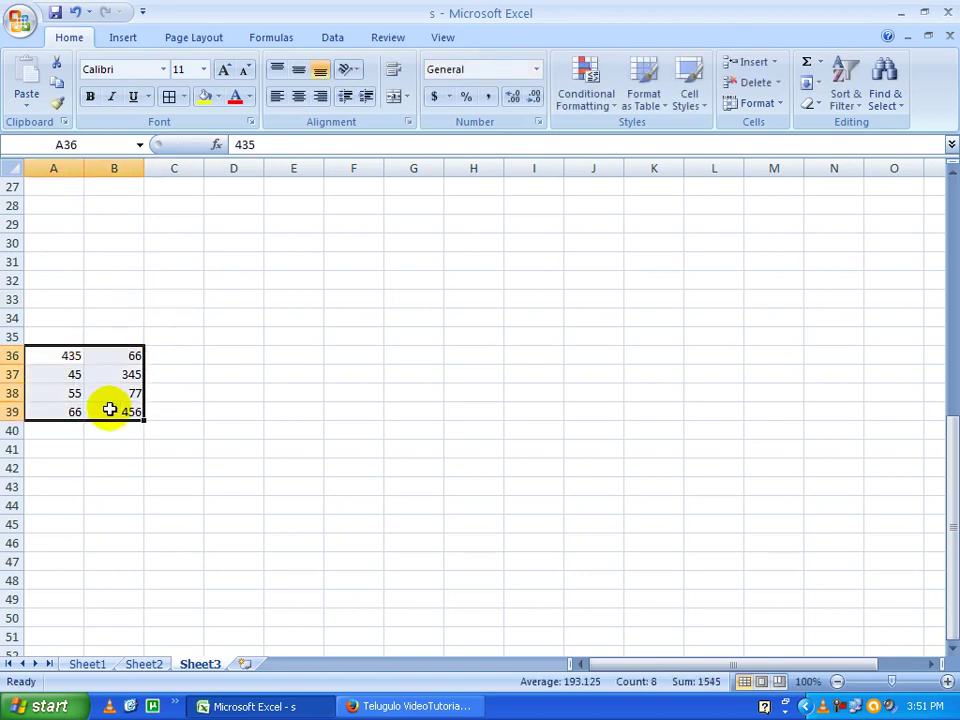
key(ctrl+c)
click(473, 337)
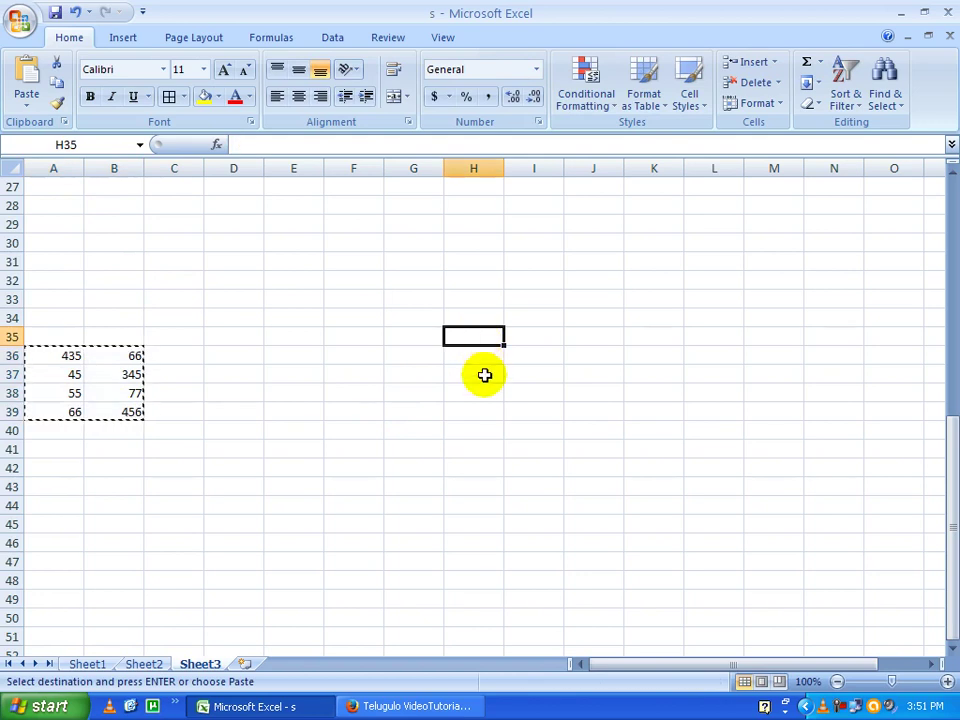
key(ctrl+v)
click(424, 411)
Change B37 to 355, confirm the H35 copy stays unchanged, then undo back to 345
double_click(133, 379)
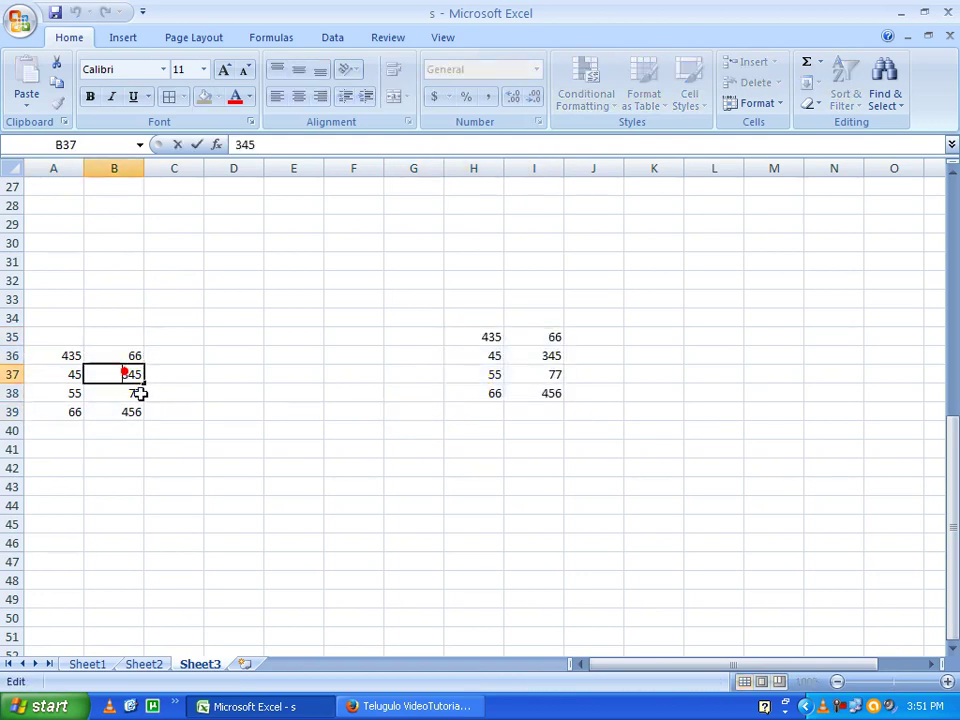
click(172, 396)
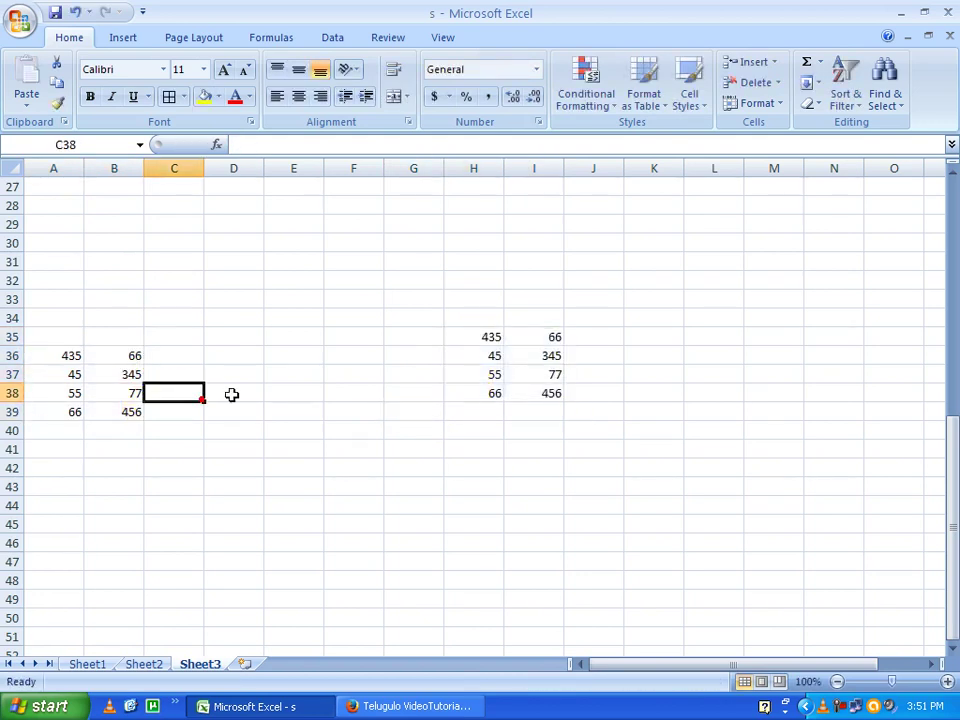
click(133, 374)
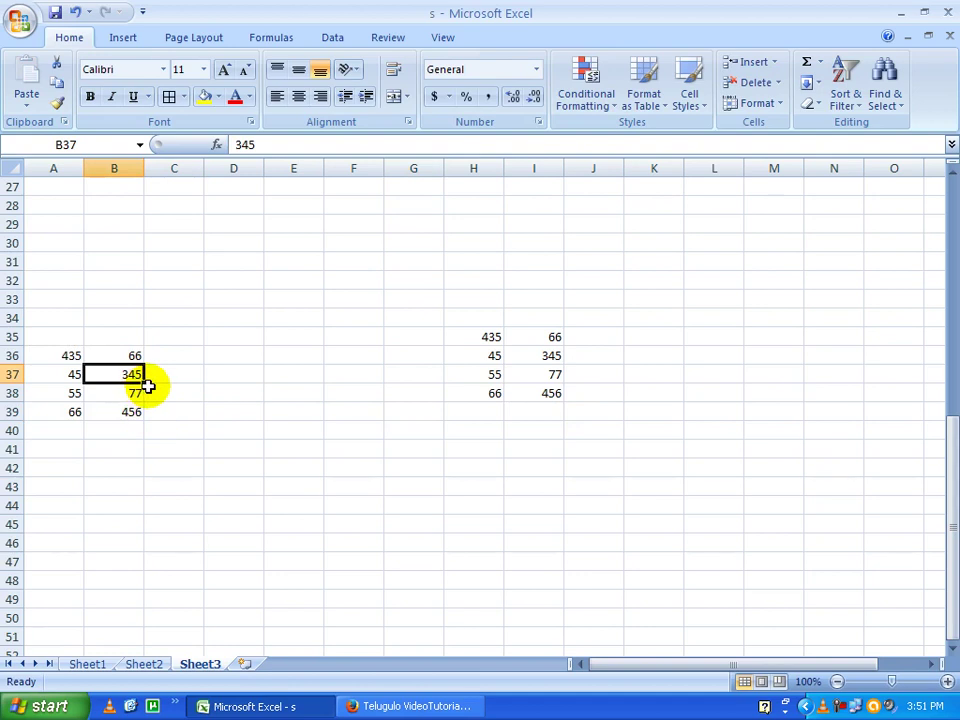
text(3)
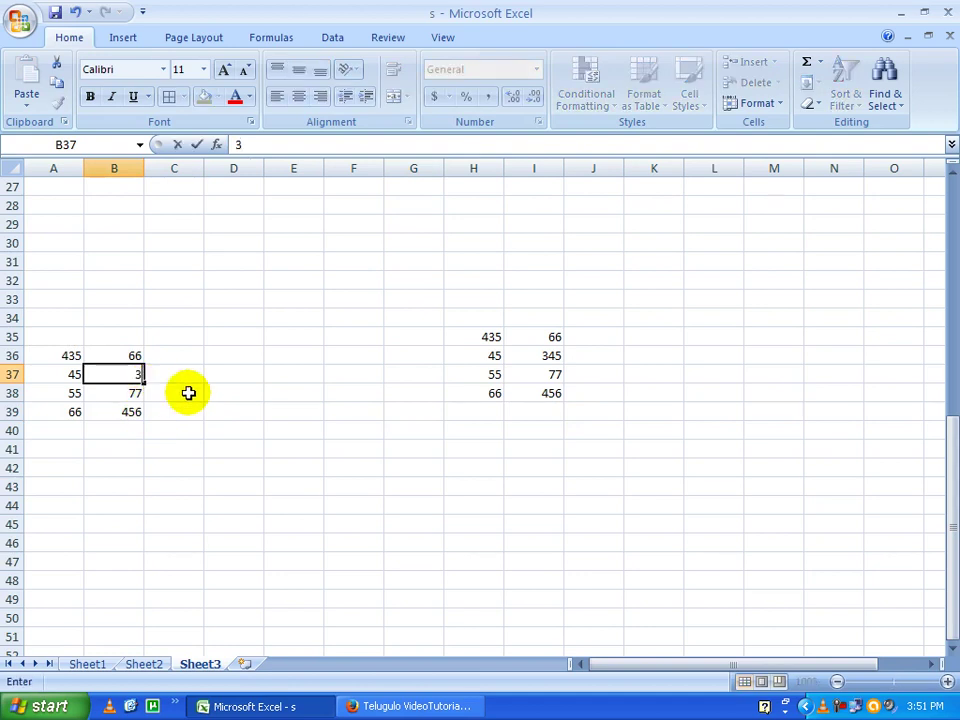
click(156, 408)
click(124, 373)
click(552, 370)
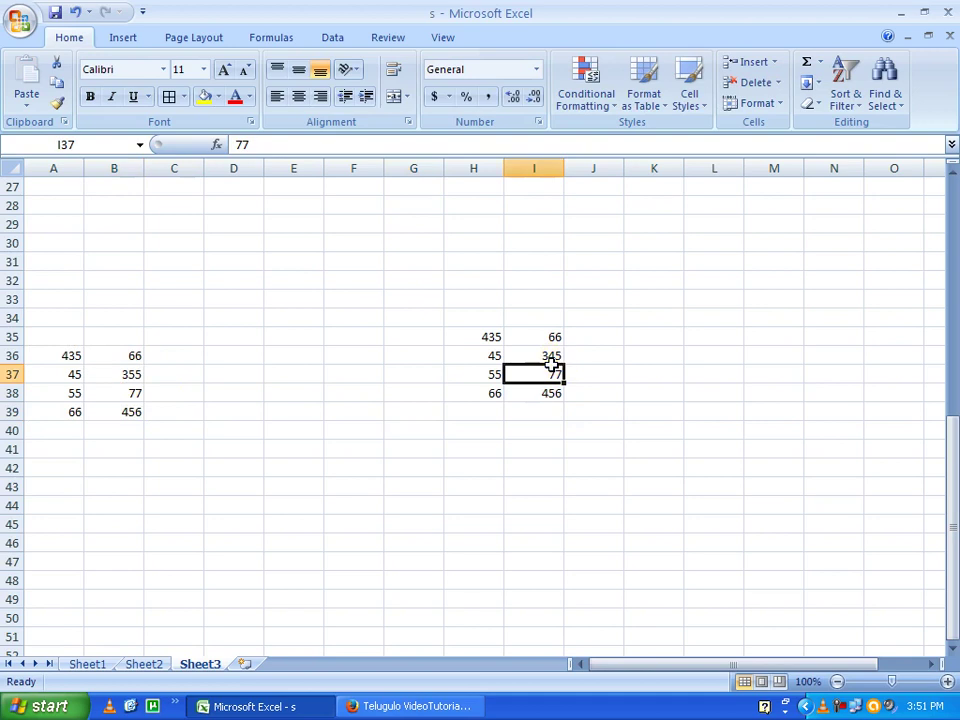
click(537, 361)
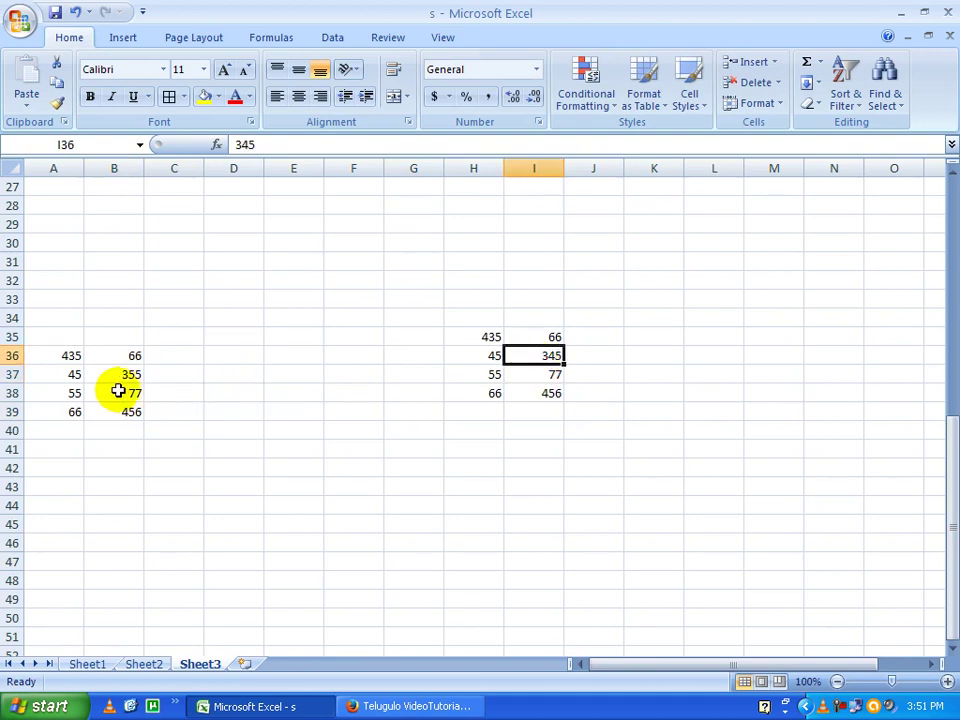
key(ctrl+z)
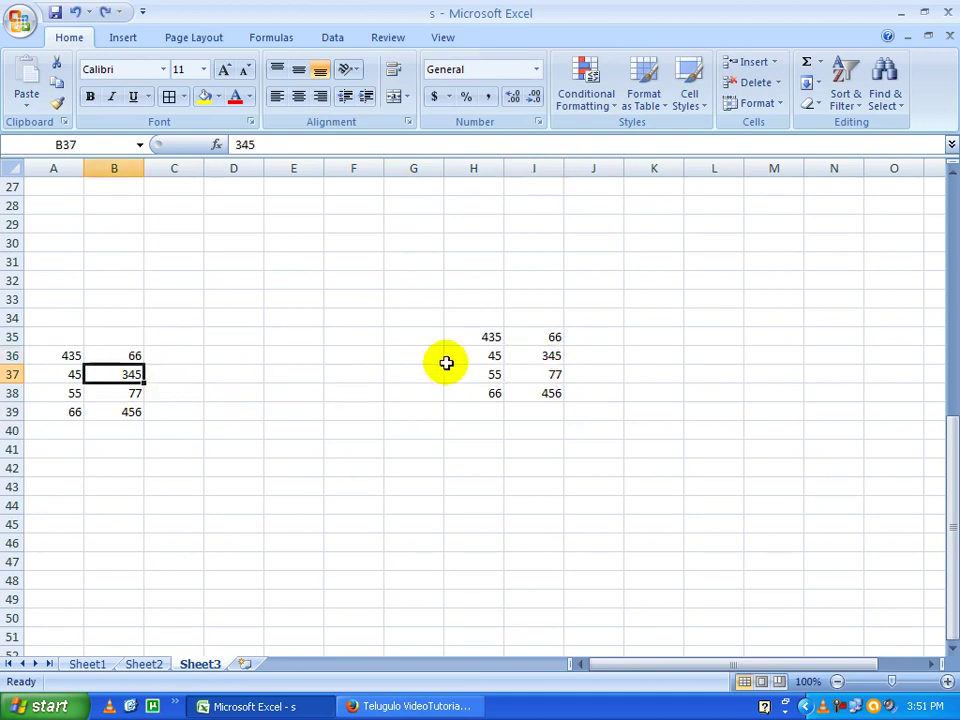
Clear the H35:I38 copy and copy A36:B39 again
drag(470, 340, 518, 390)
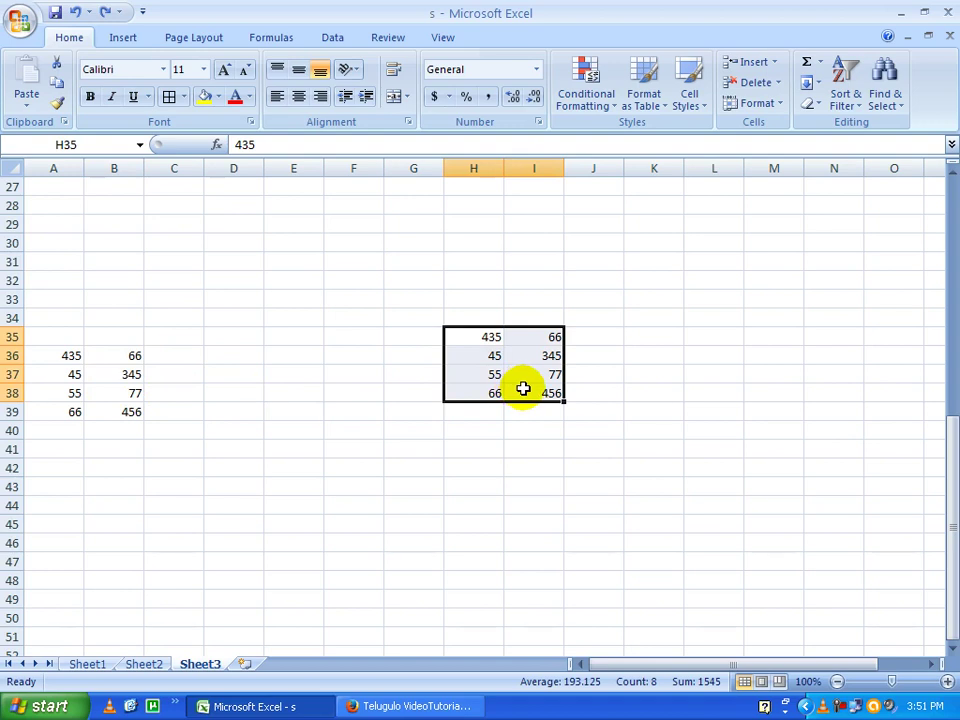
key(Delete)
click(355, 388)
click(86, 355)
drag(67, 355, 115, 405)
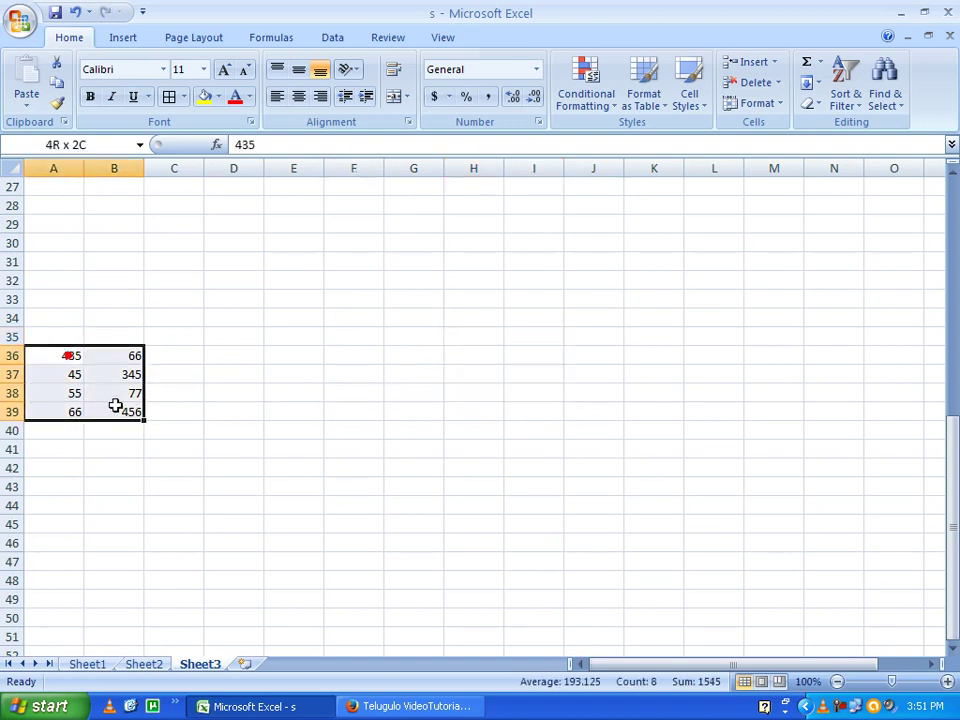
key(ctrl+c)
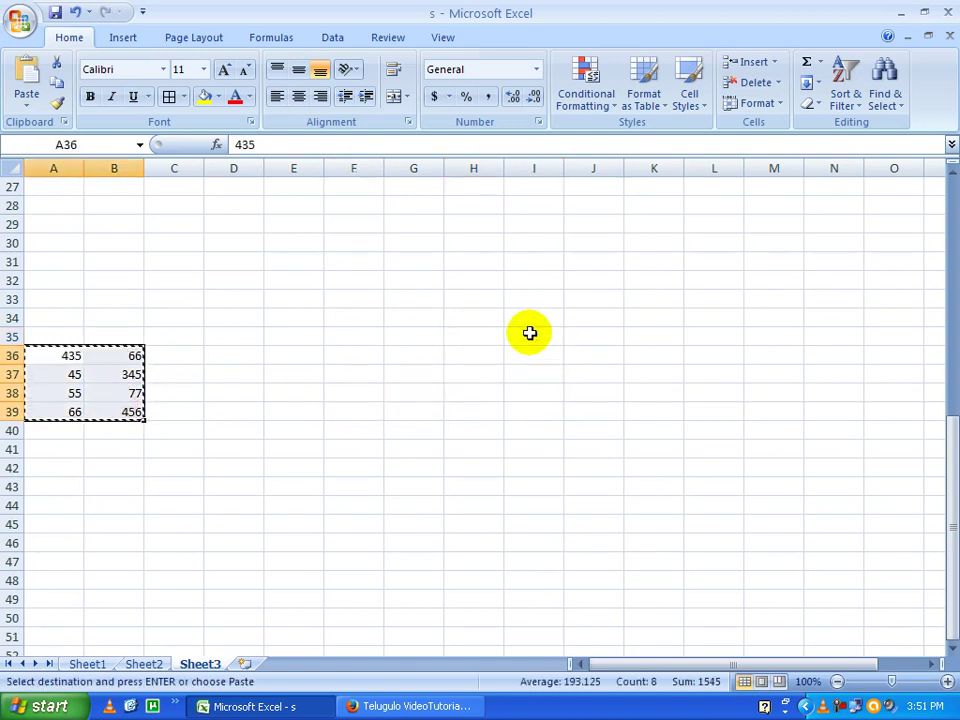
Paste A36:B39 as links into I35:J38 via Paste Special's Paste Link
right_click(530, 333)
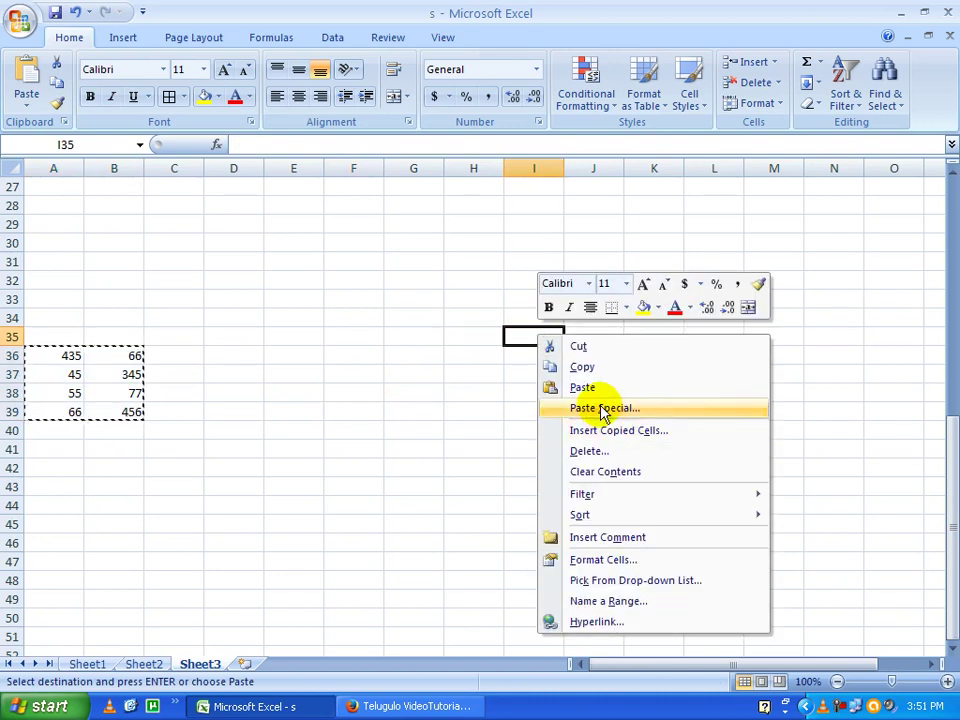
click(599, 405)
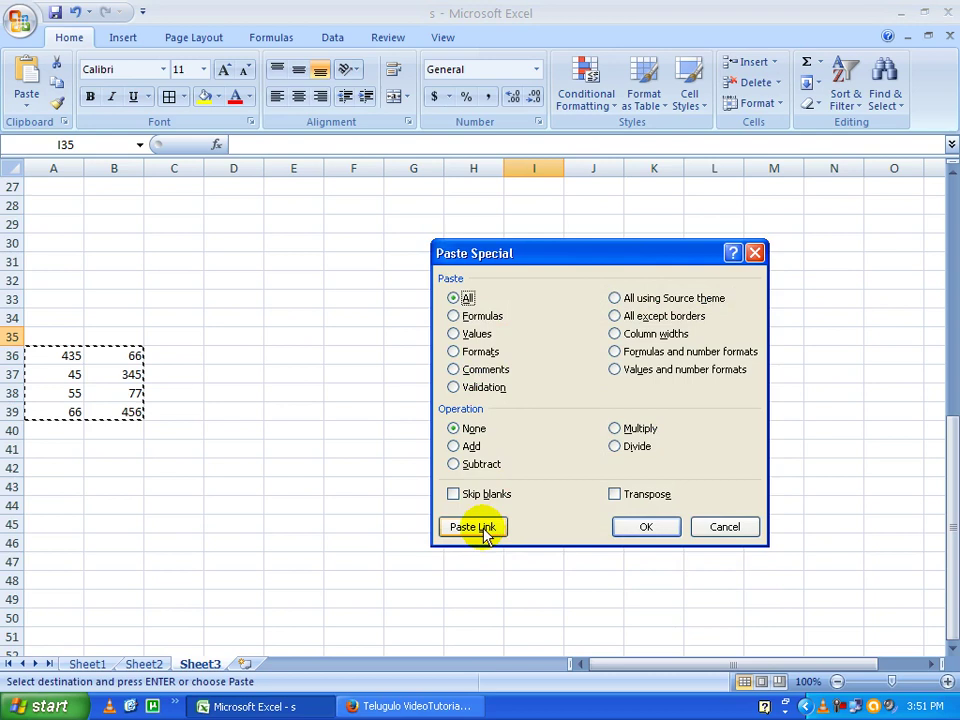
click(484, 527)
click(544, 450)
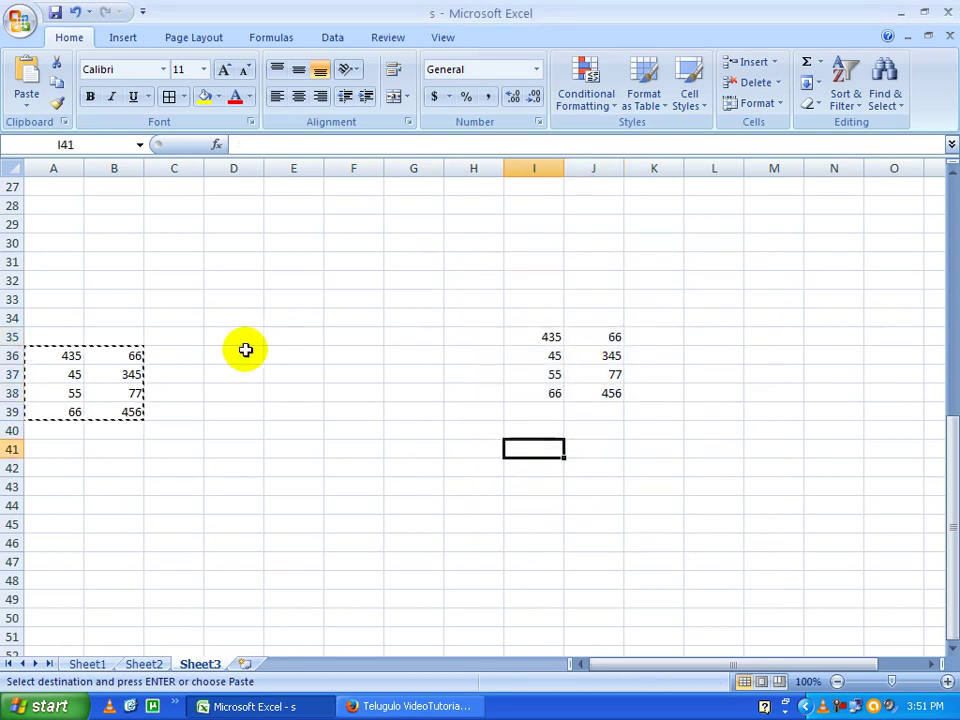
Change B36 to 78 and confirm the linked J35 now shows 78
double_click(122, 355)
text(78)
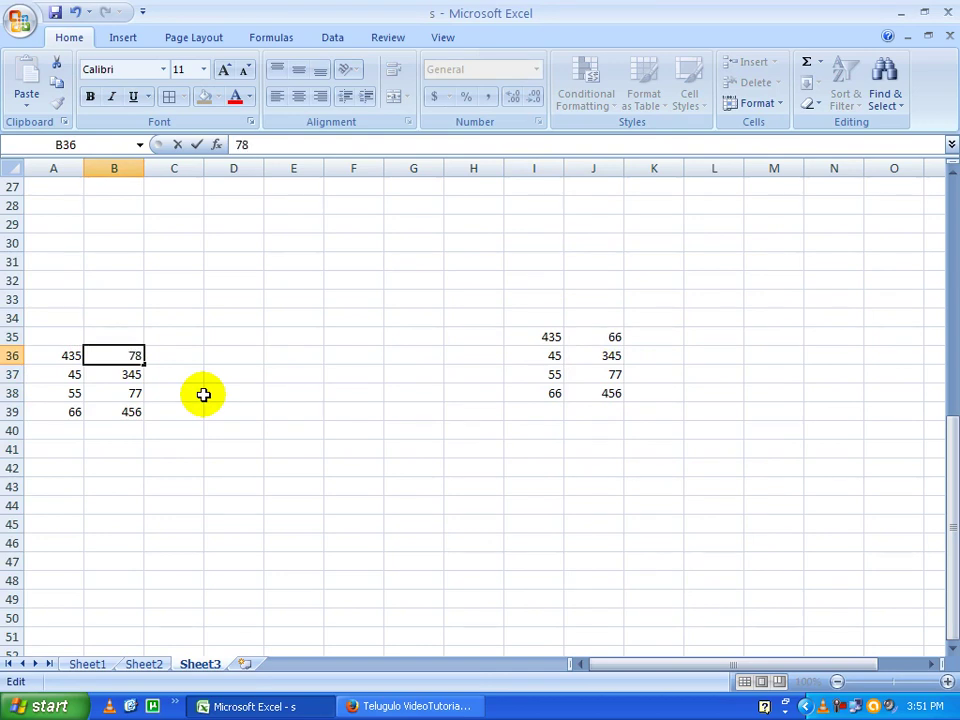
click(206, 394)
click(122, 358)
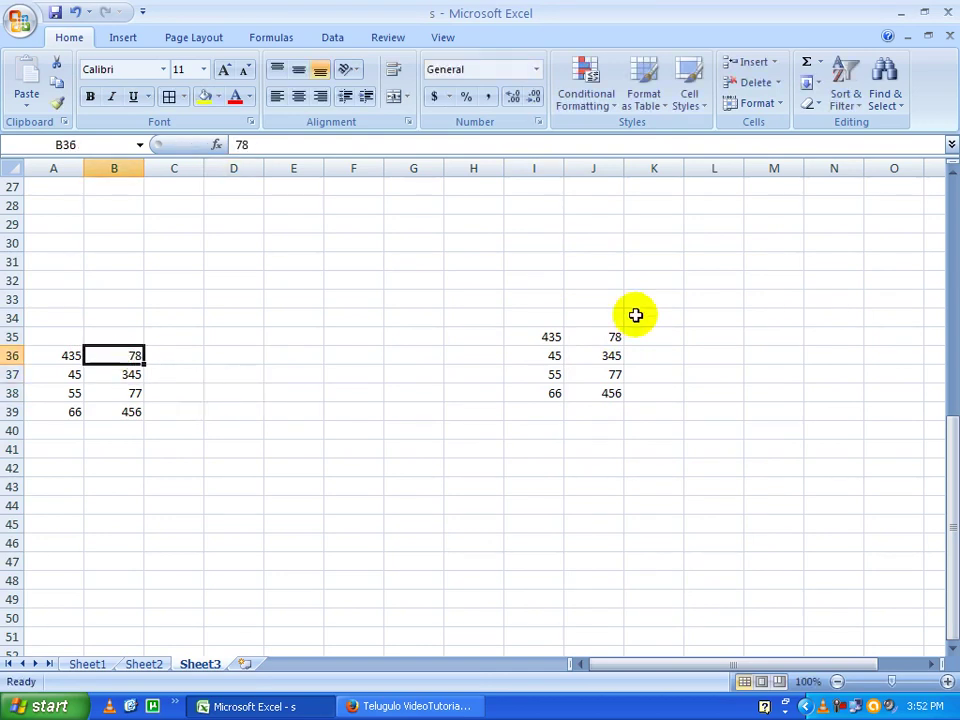
click(614, 338)
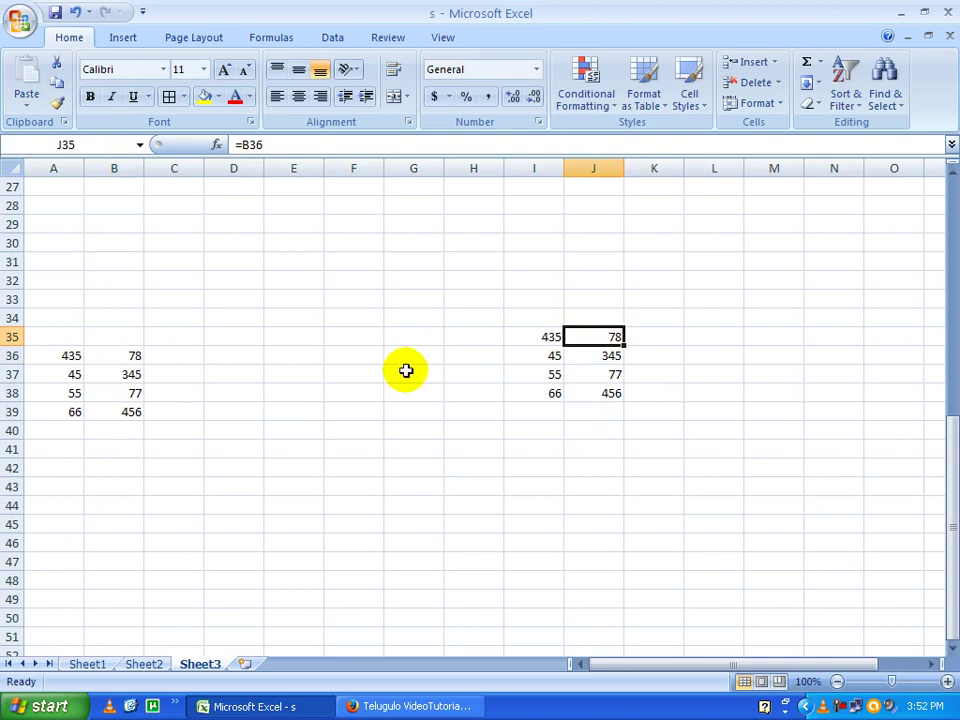
scroll(339, 424, down, 1)
scroll(240, 398, down, 2)
click(137, 390)
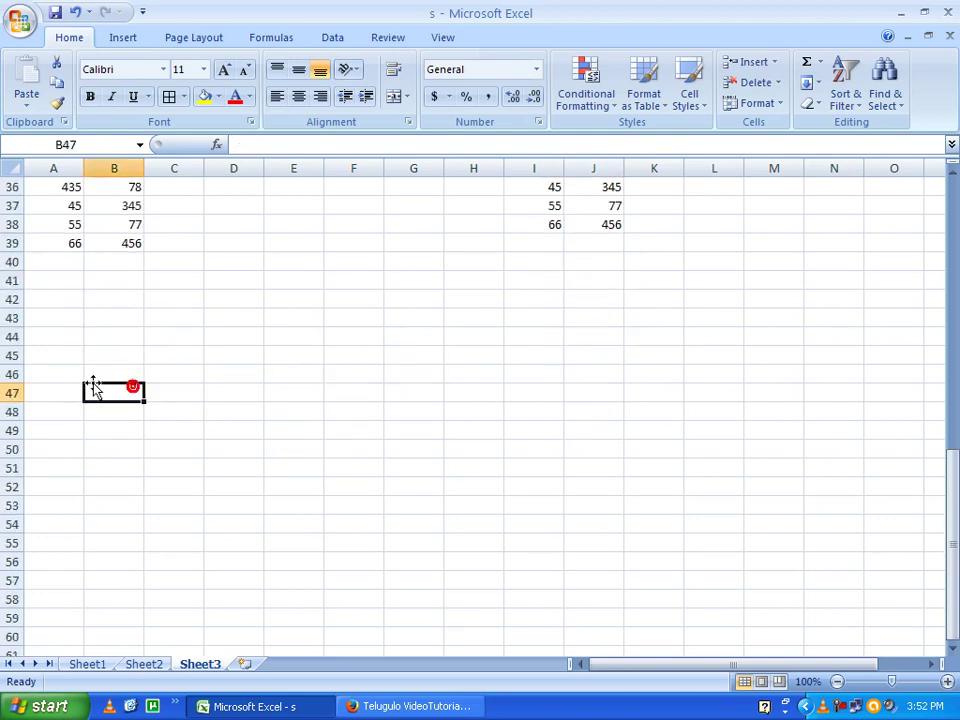
click(143, 664)
On Sheet2, enter 65, 77, 77, 77 down D8:D11
click(190, 445)
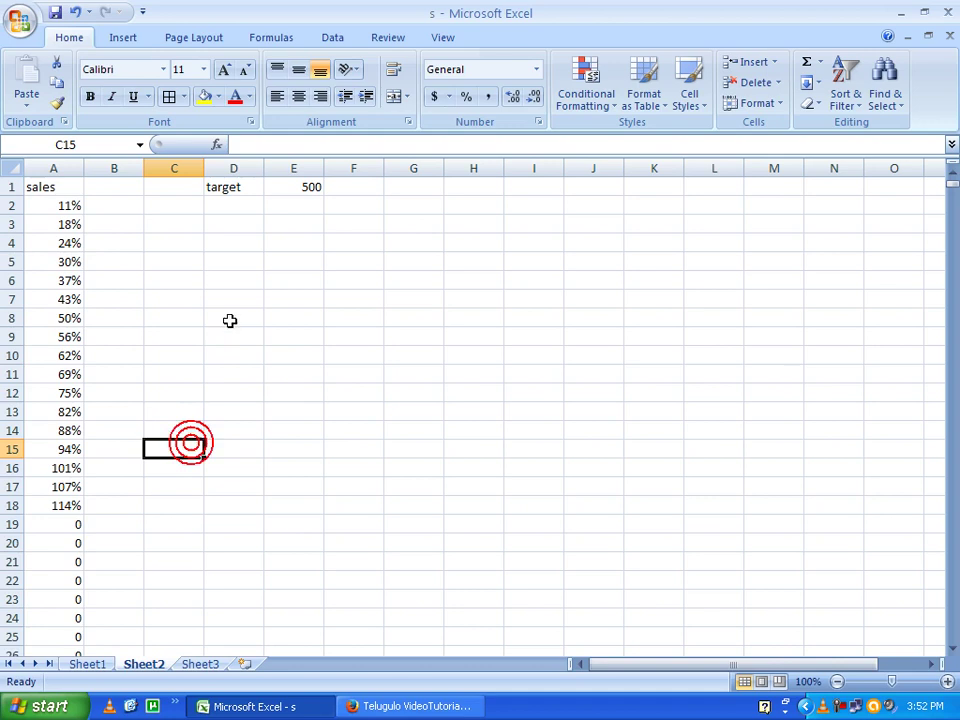
click(345, 320)
click(270, 336)
click(245, 337)
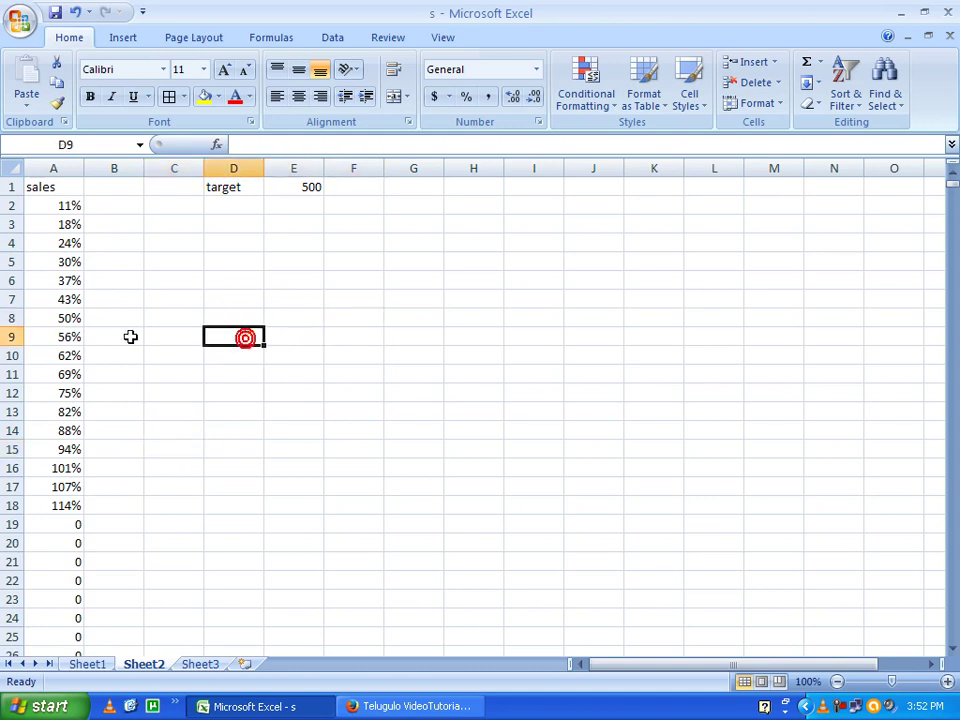
drag(60, 299, 60, 374)
click(255, 318)
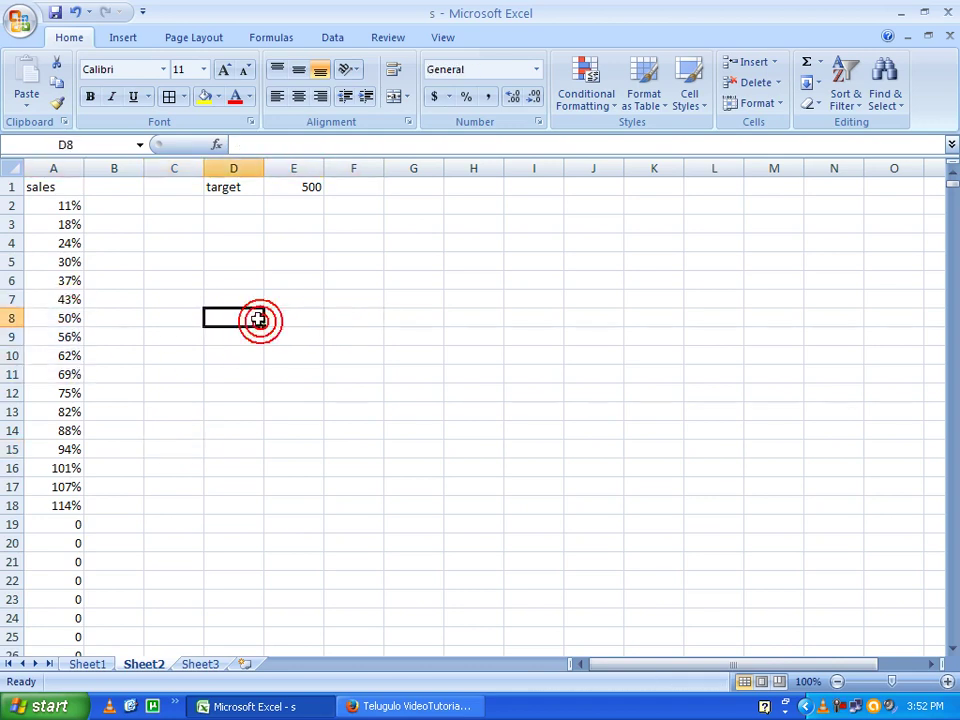
text(65)
key(Return)
click(242, 340)
text(77)
click(244, 357)
text(77)
key(Return)
text(77)
click(248, 409)
Enter 88, 77, 56, 97 down E8:E11
click(302, 320)
text(88)
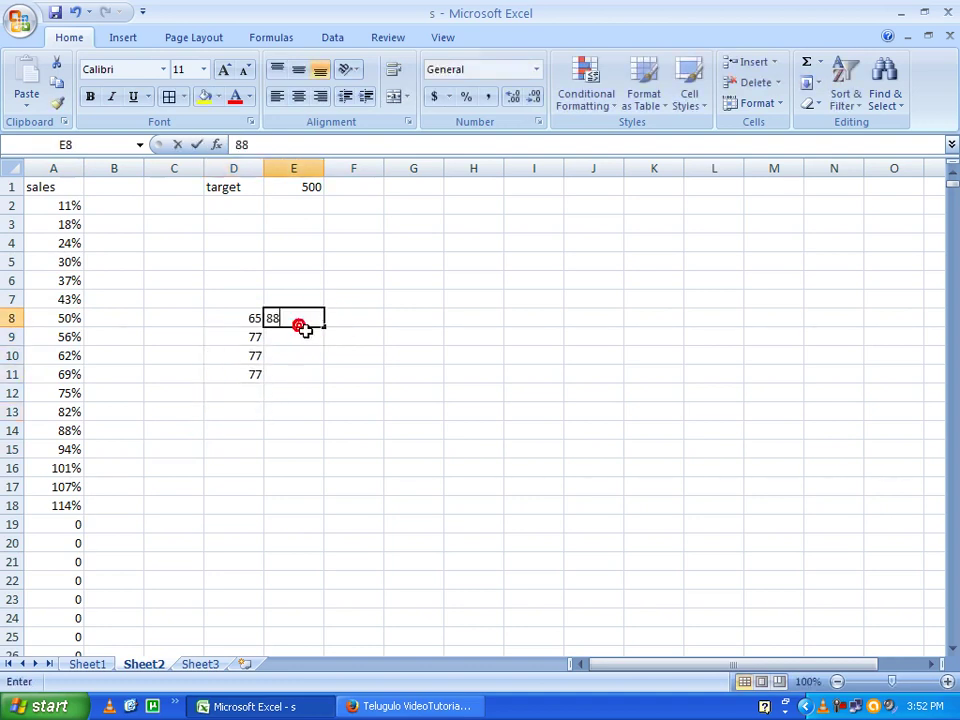
click(300, 340)
text(77)
click(296, 355)
text(56)
text(9)
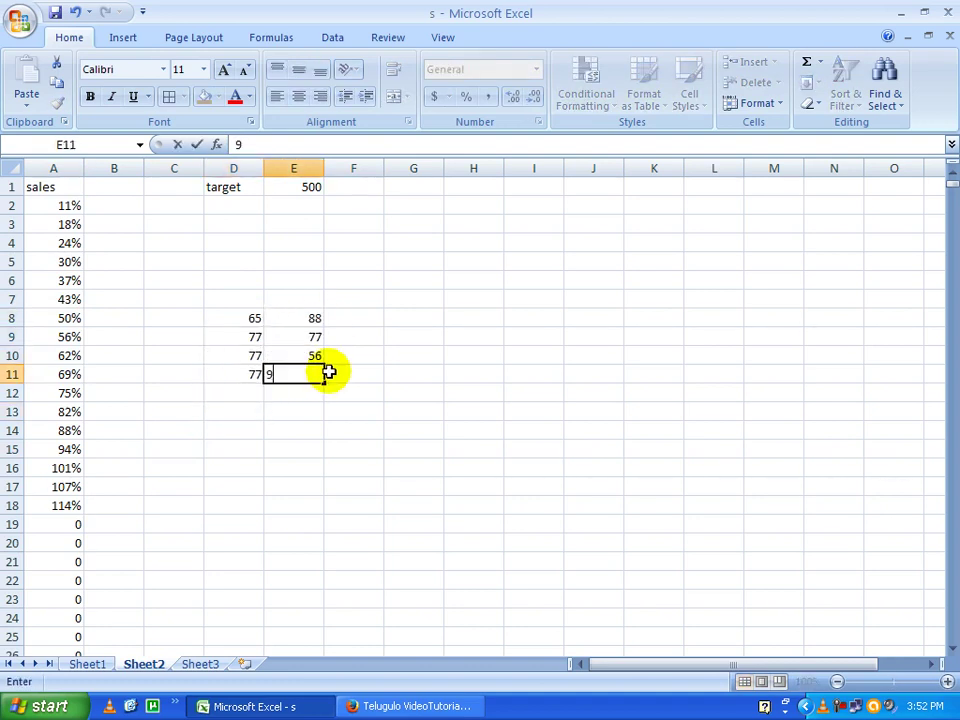
text(7)
click(338, 370)
Copy D8:E11 and bring up the paste choices for cell I8
drag(245, 318, 301, 373)
key(ctrl+c)
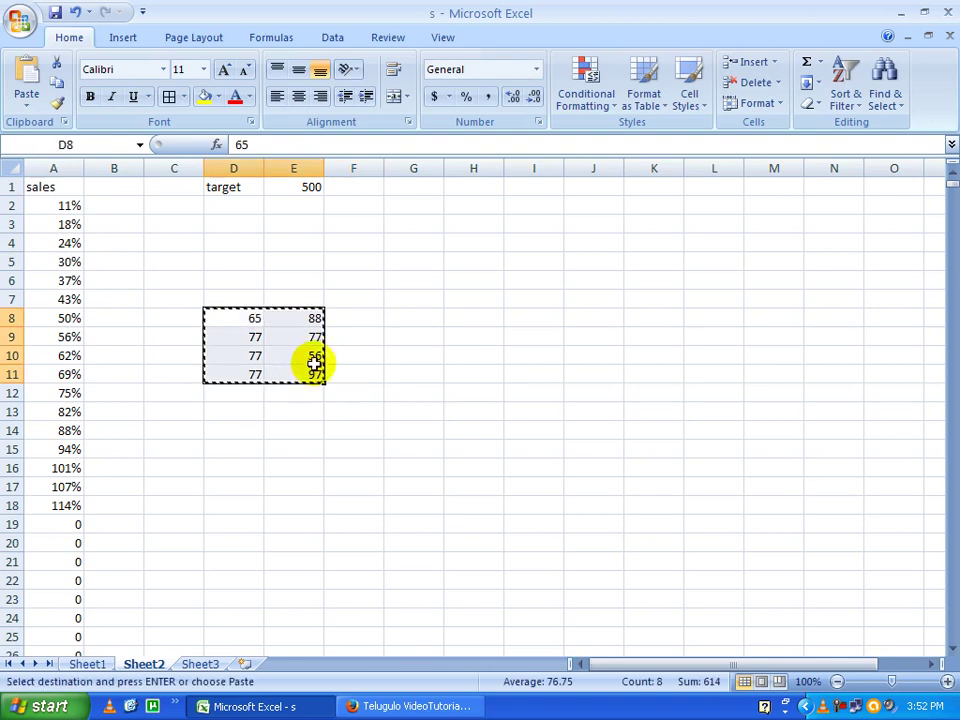
click(533, 310)
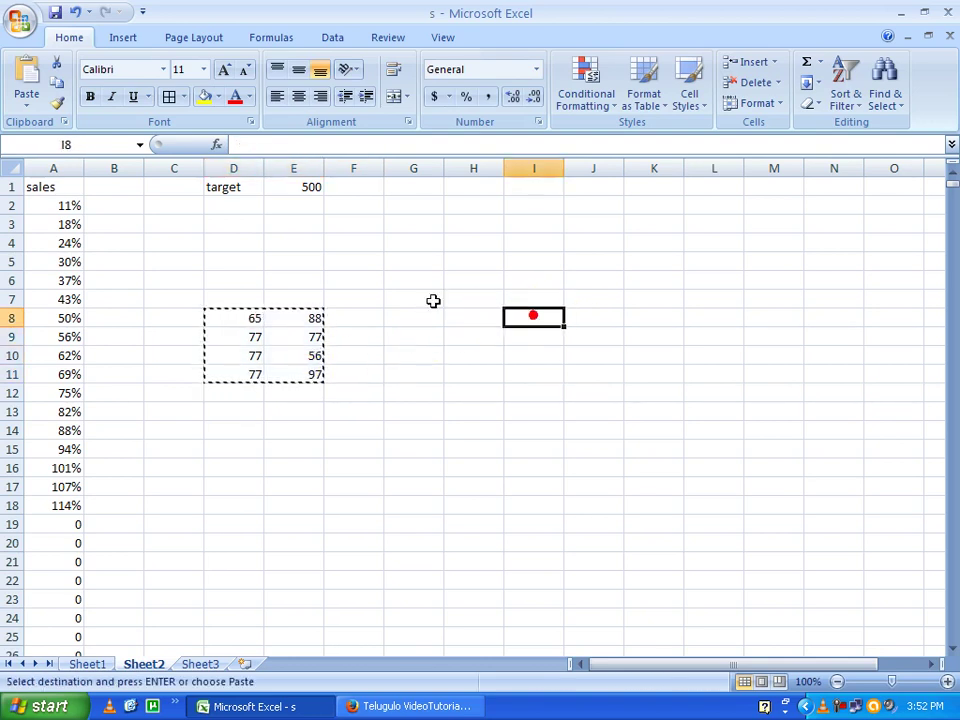
click(30, 104)
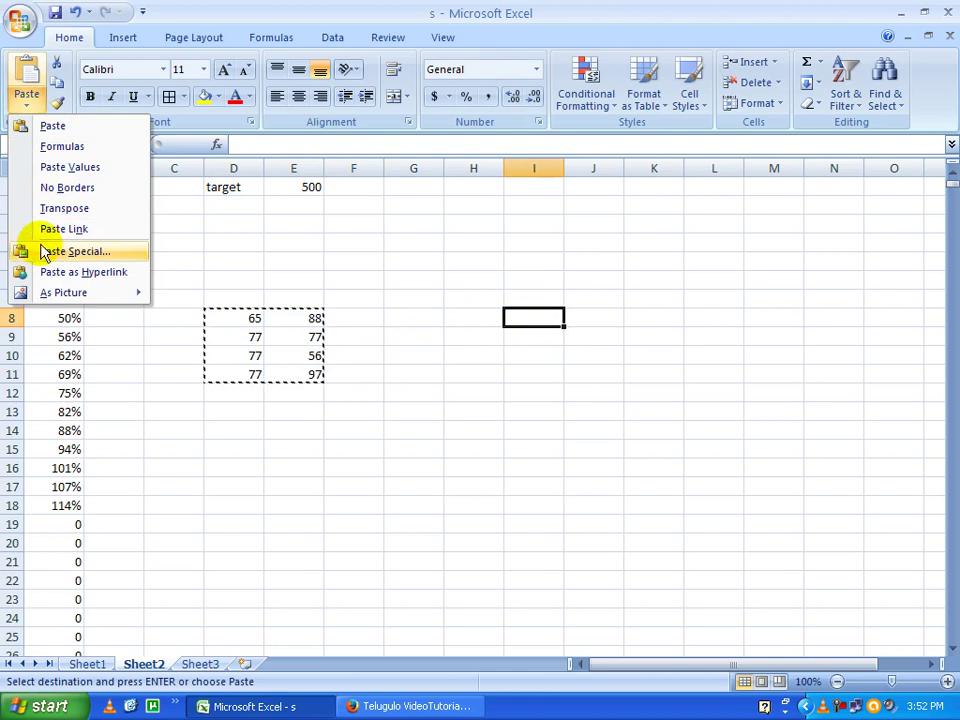
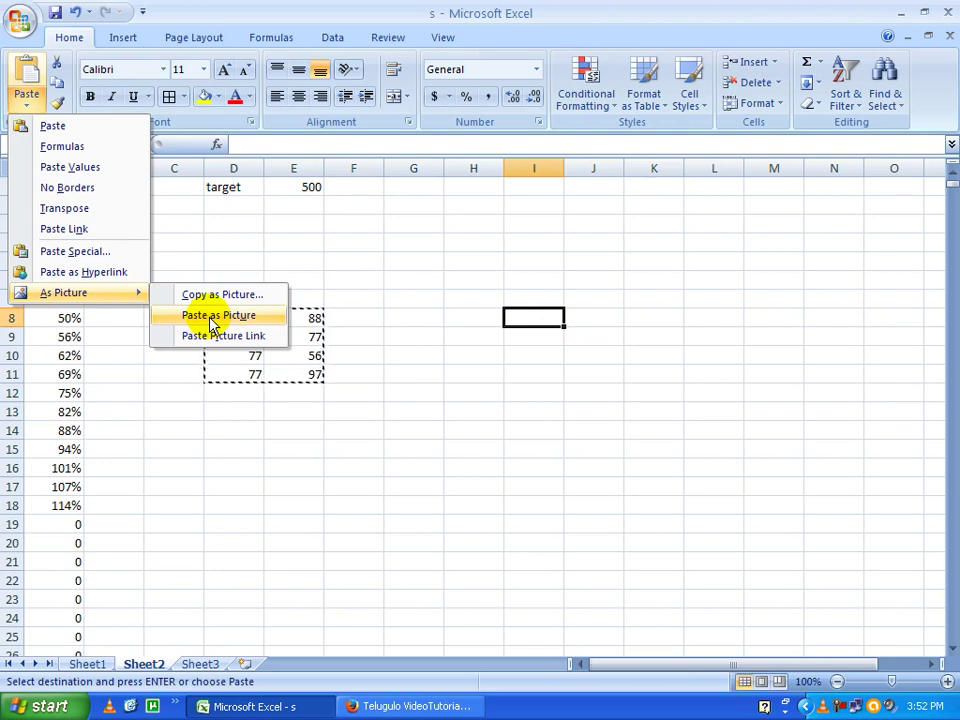
Paste the copied D8:E11 block as a static picture at I8 and resize it slightly
click(355, 360)
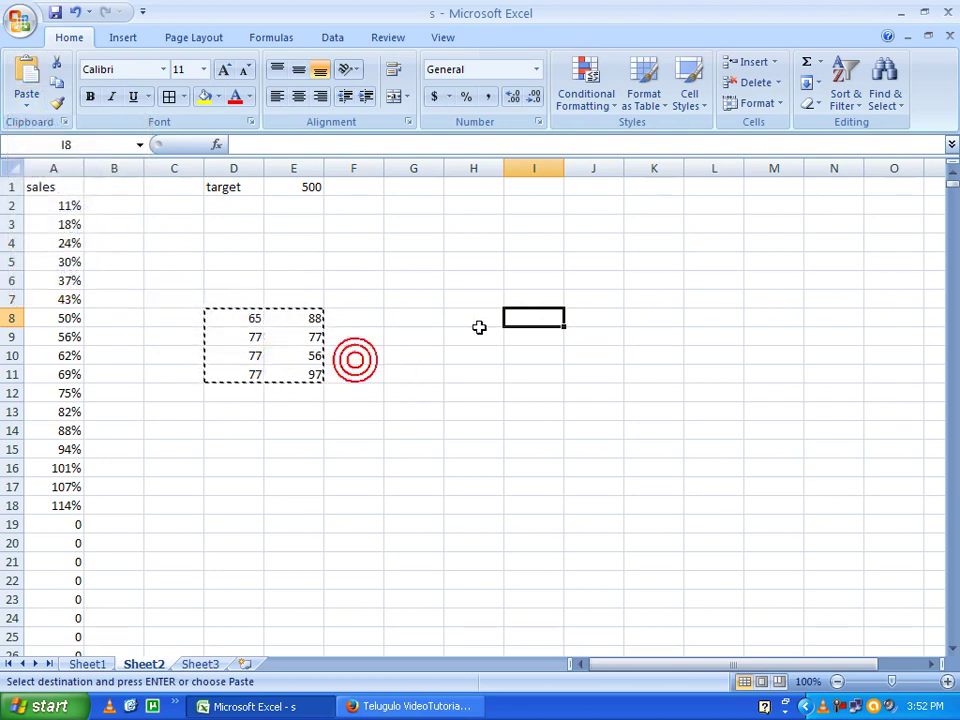
click(26, 104)
mouse_move(64, 292)
click(210, 318)
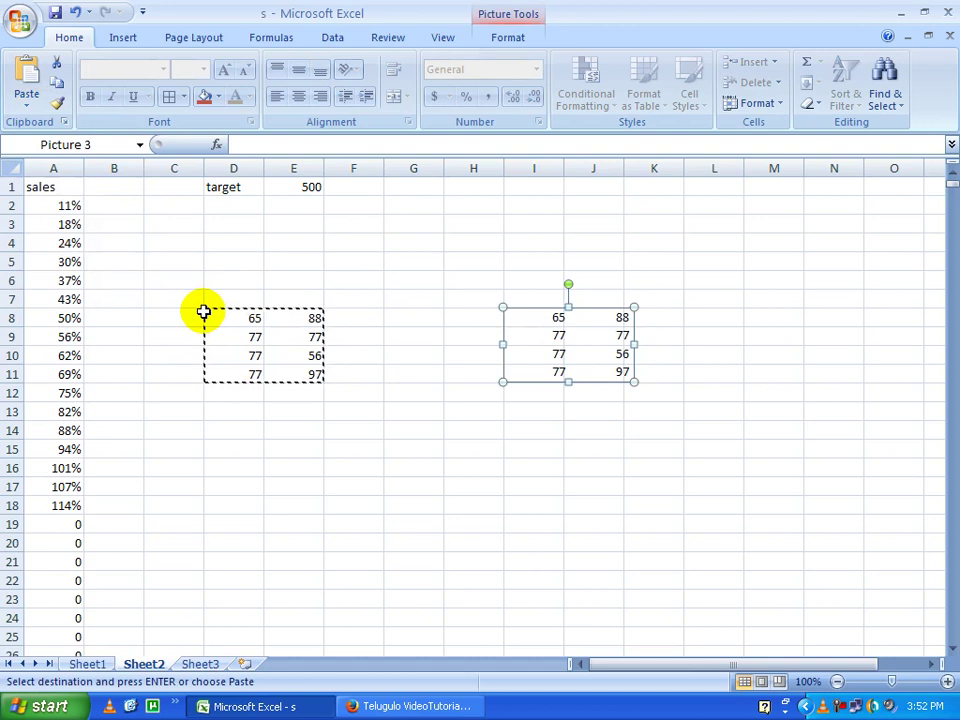
click(243, 343)
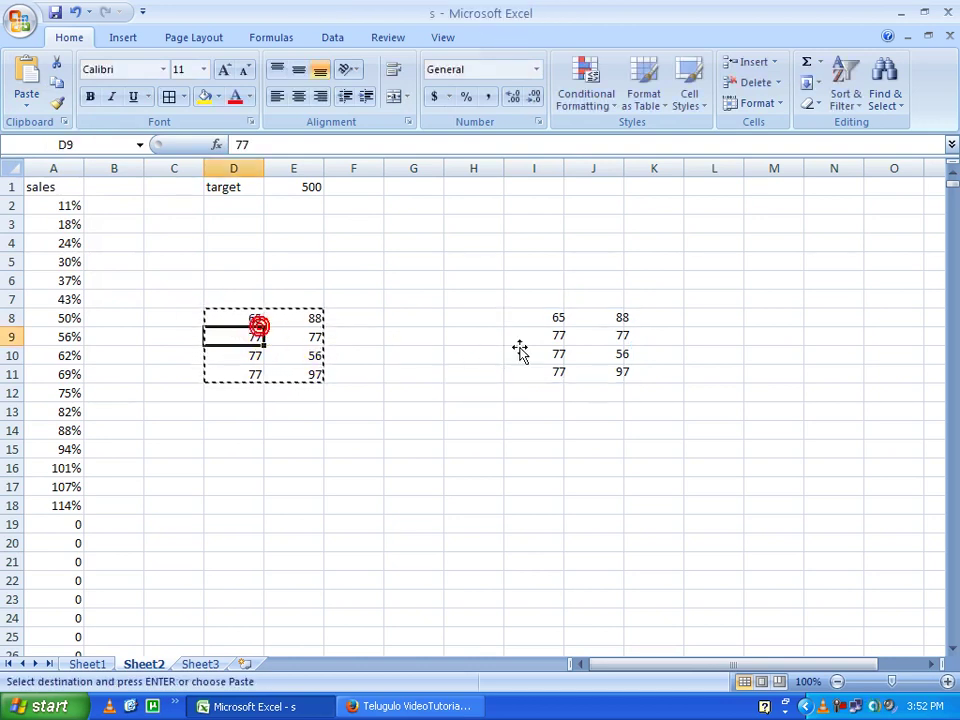
click(561, 336)
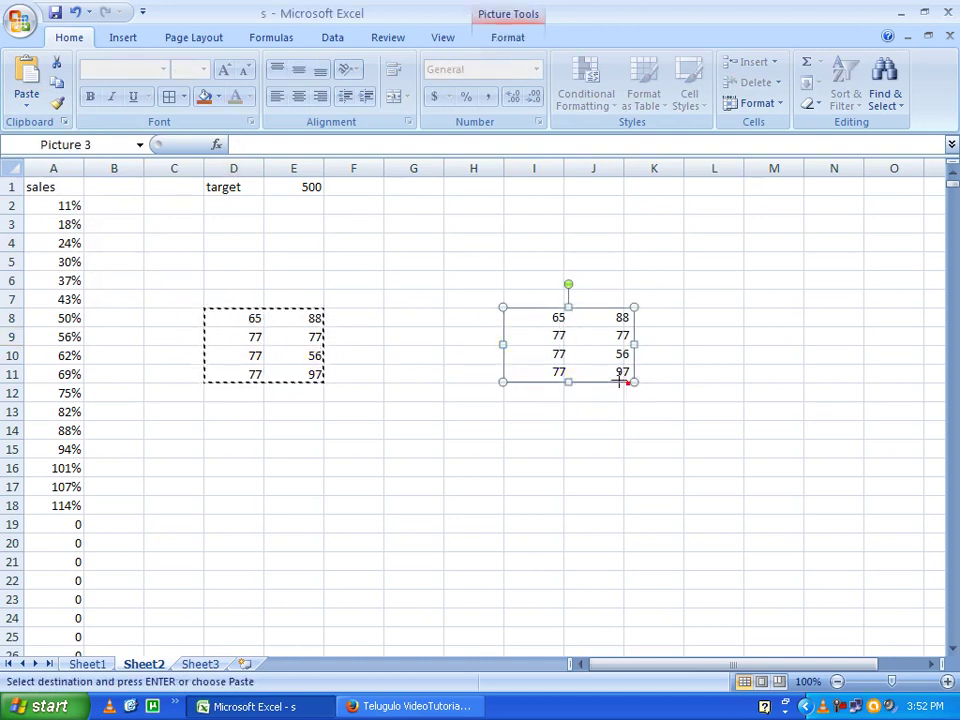
drag(597, 367, 645, 390)
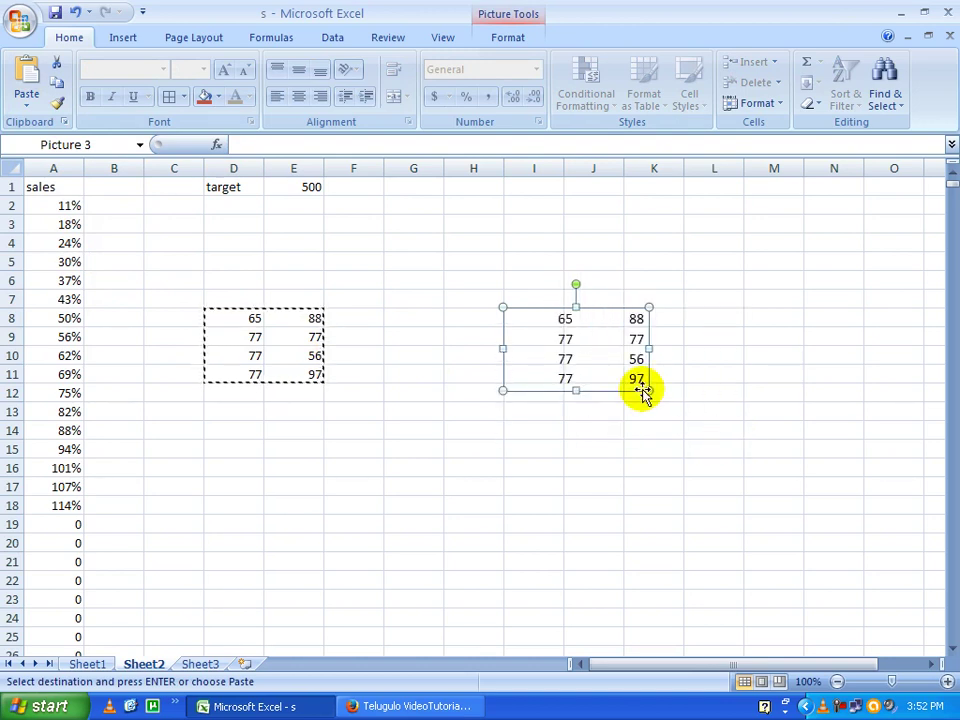
drag(643, 388, 630, 383)
click(261, 319)
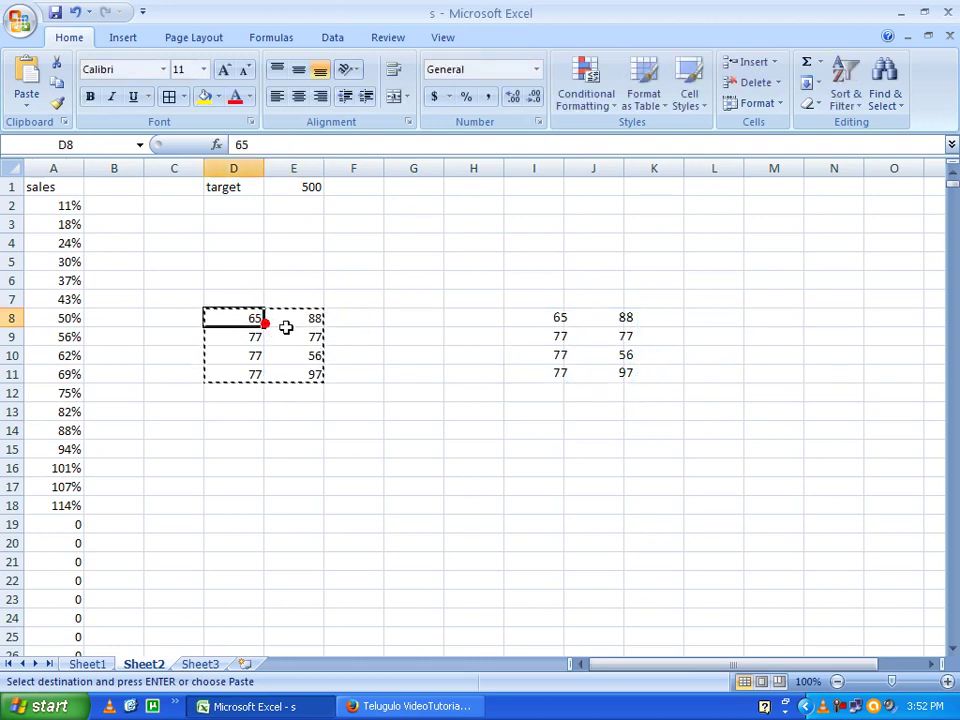
Cancel the pending copy and change E10 to 77 and E11 to 99
click(292, 327)
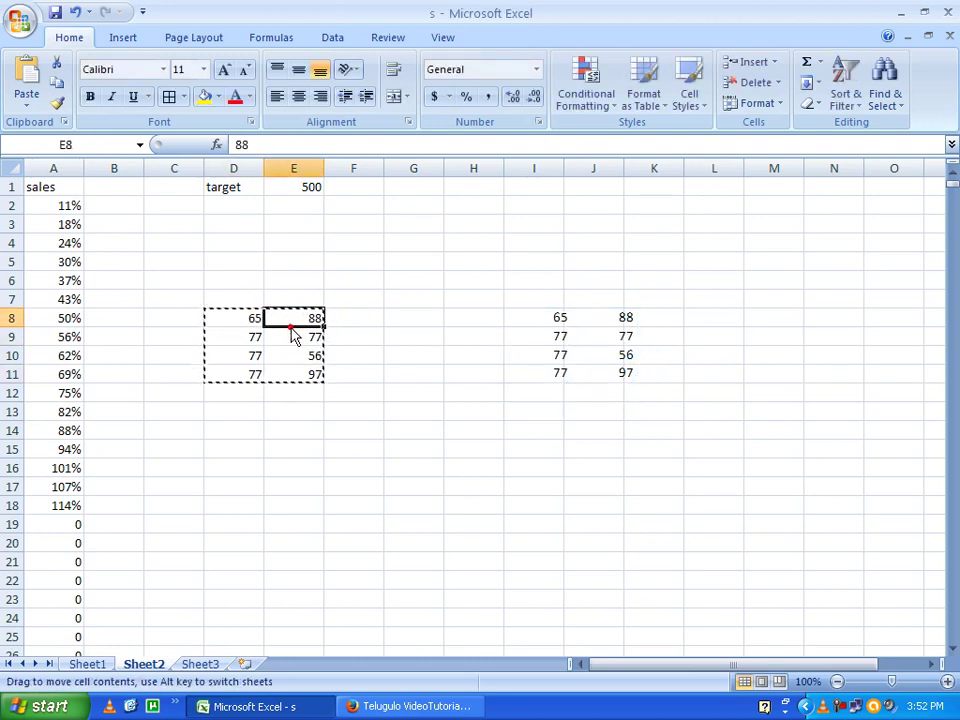
key(Escape)
click(296, 352)
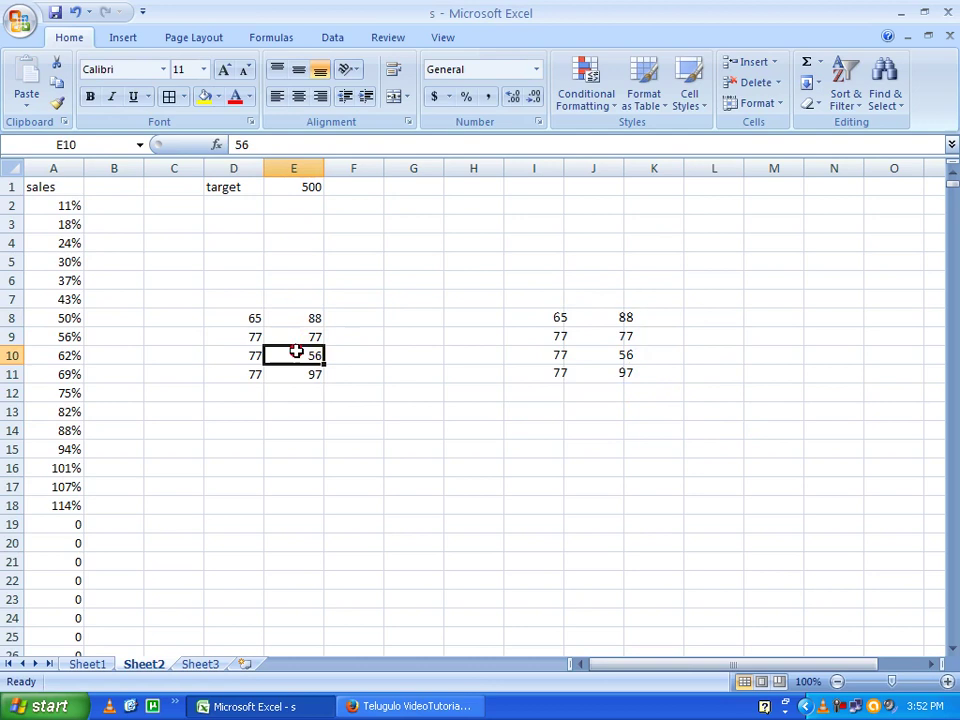
text(77)
click(336, 394)
click(315, 373)
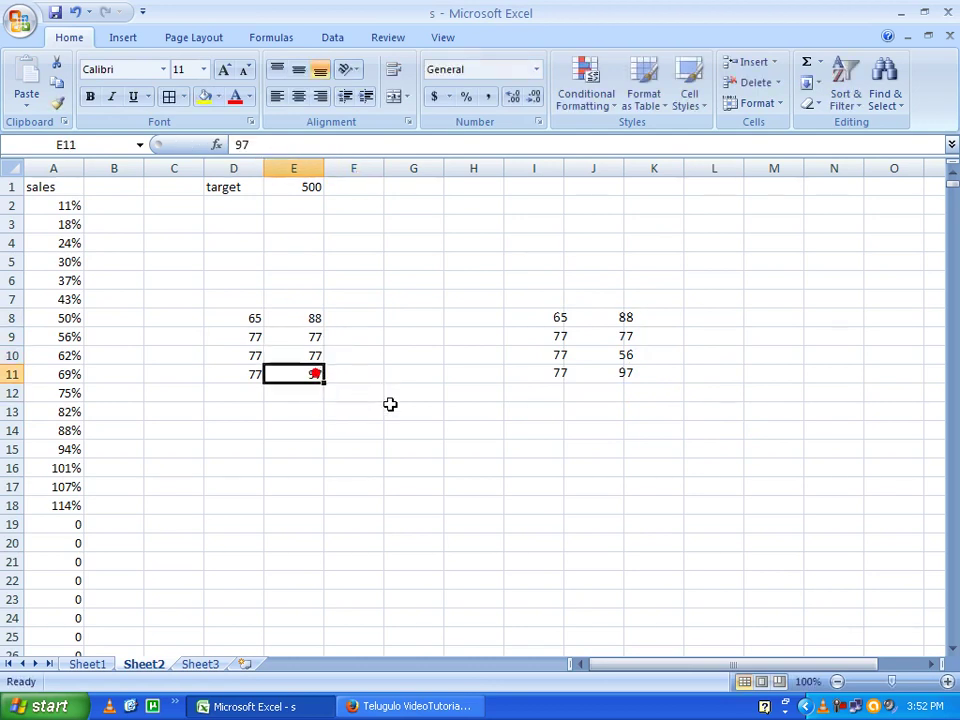
text(99)
click(549, 435)
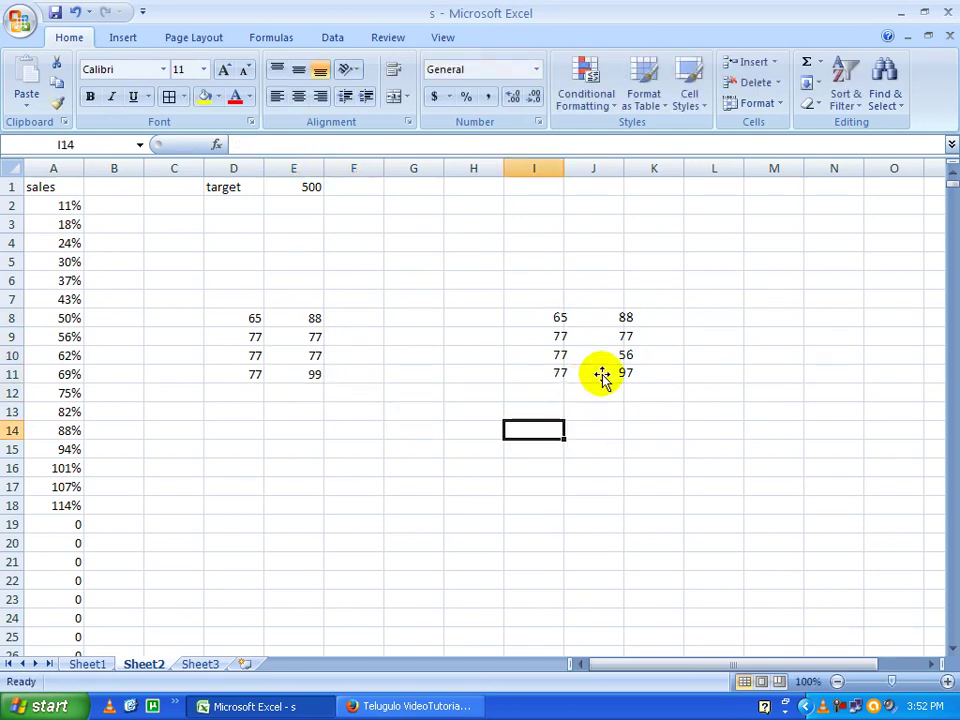
click(584, 357)
Delete the static picture that did not update and select D8:E11
click(584, 357)
key(Delete)
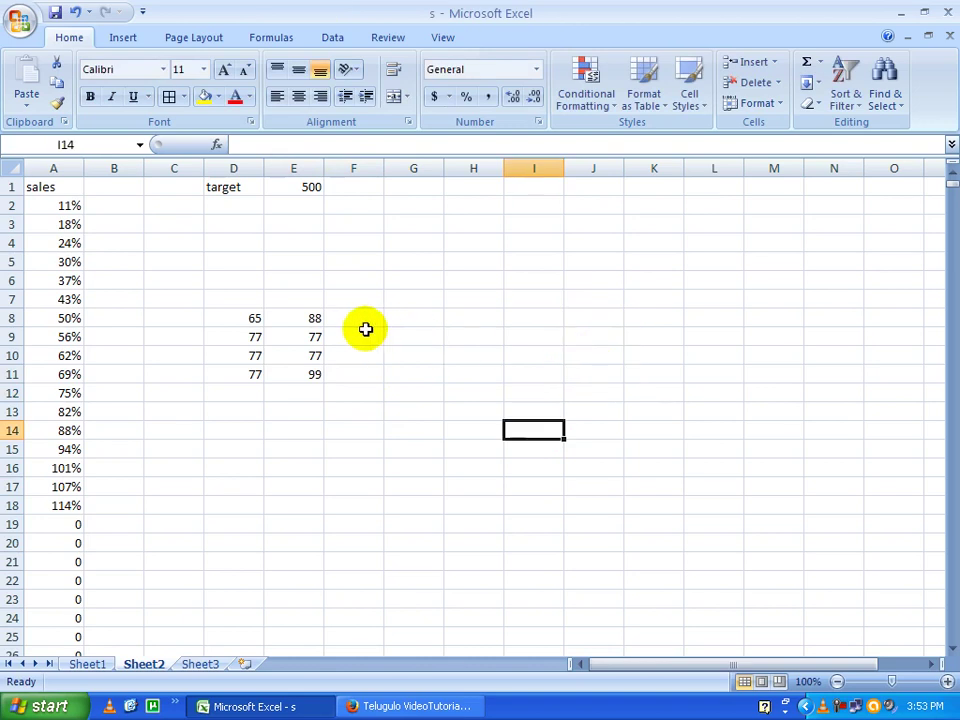
drag(248, 318, 290, 373)
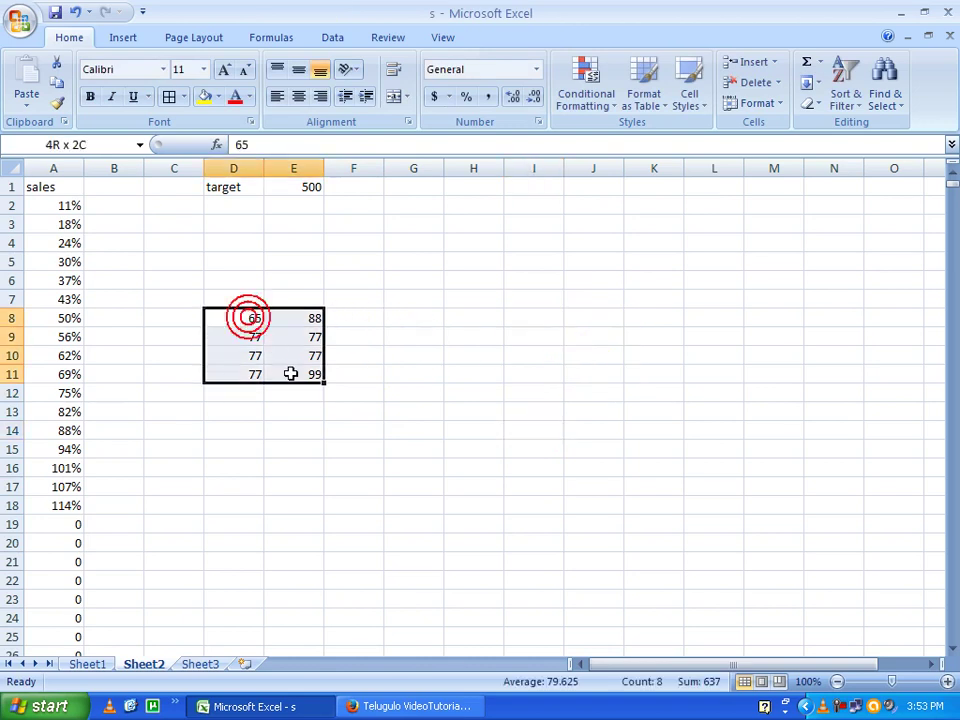
Copy D8:E11 and paste it at J8 as a linked picture
click(60, 102)
key(ctrl+c)
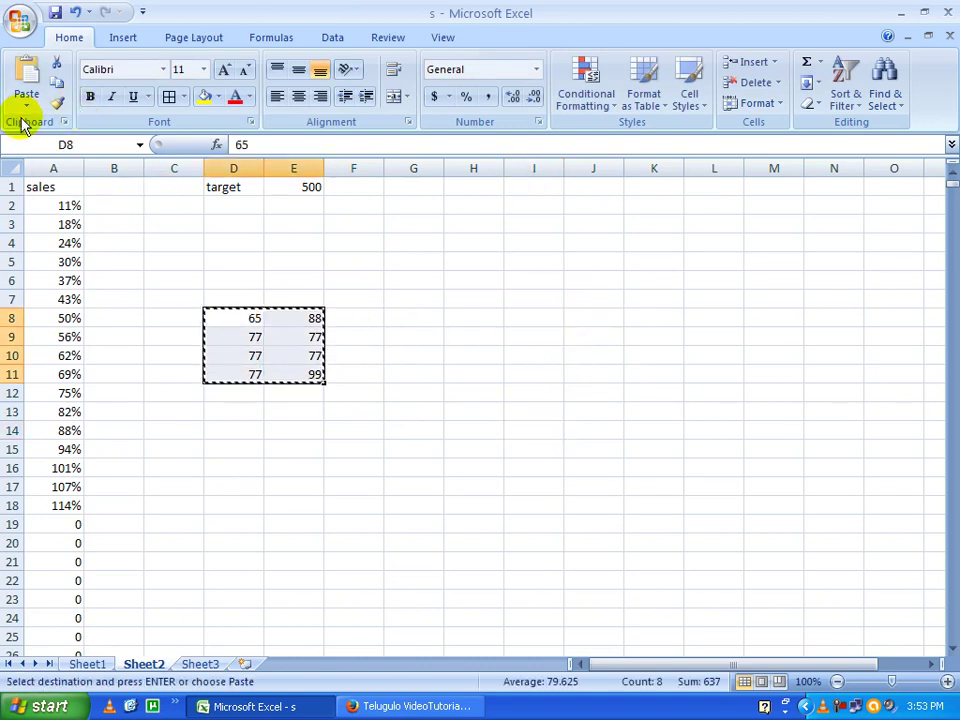
click(26, 105)
mouse_move(64, 292)
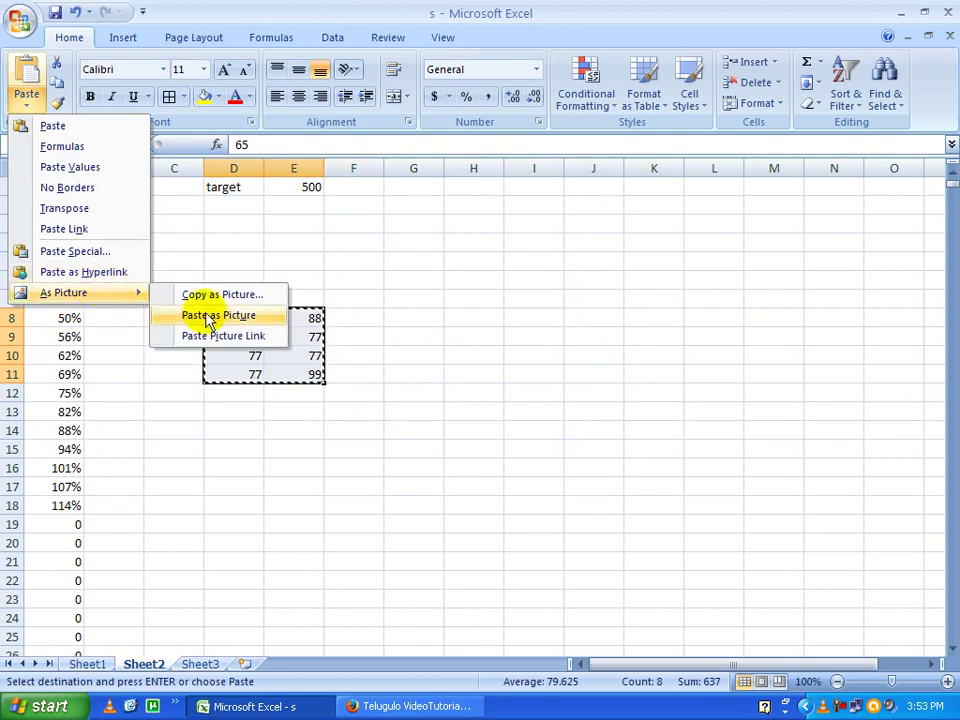
click(575, 318)
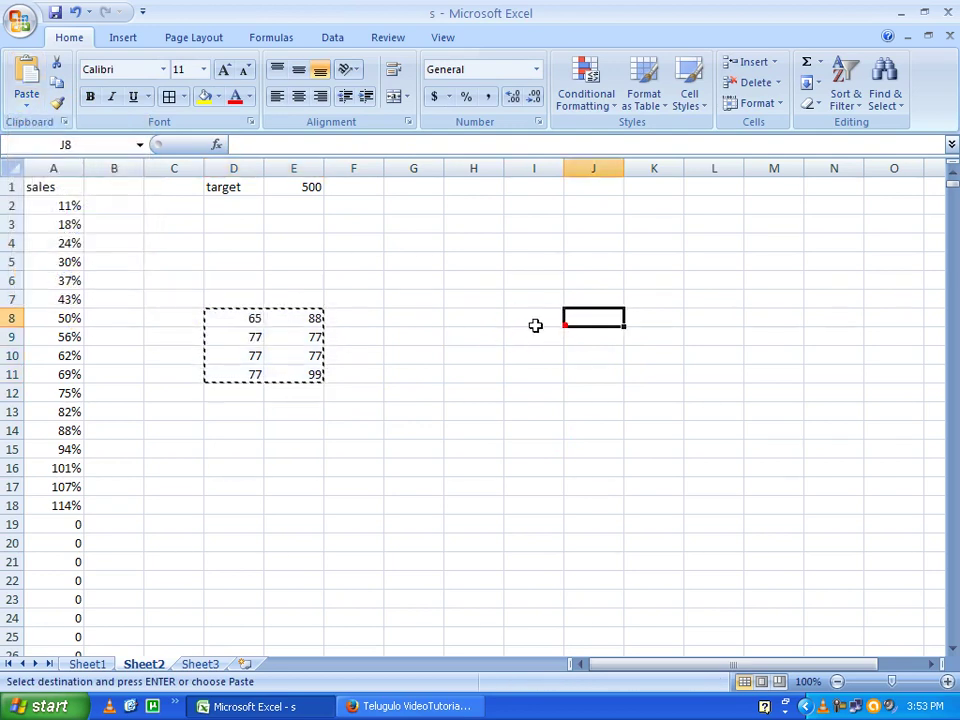
click(27, 100)
mouse_move(64, 292)
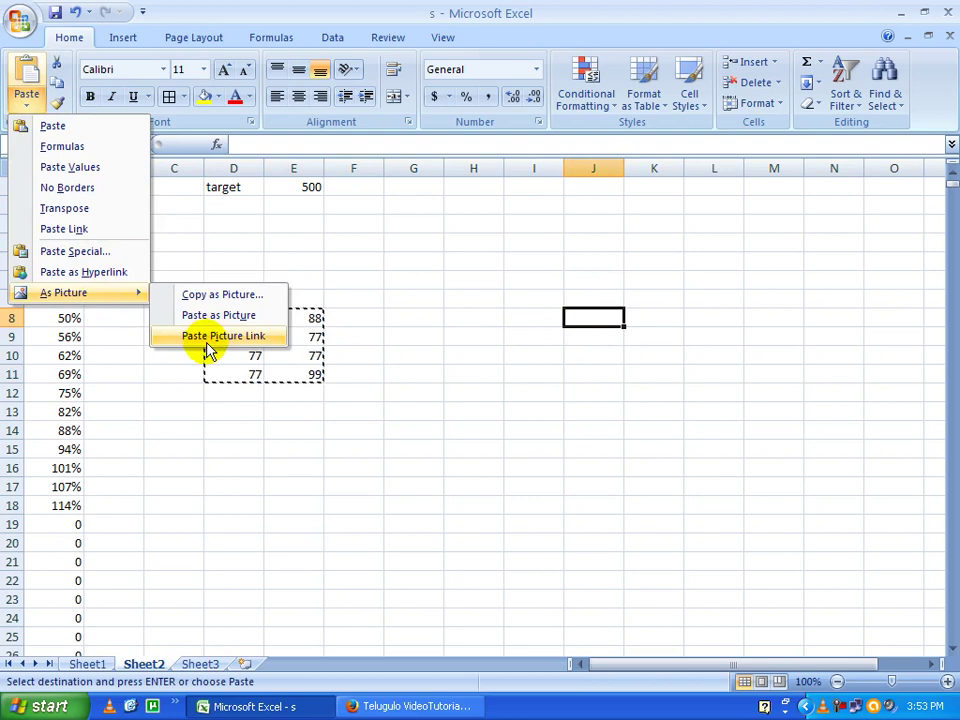
click(235, 339)
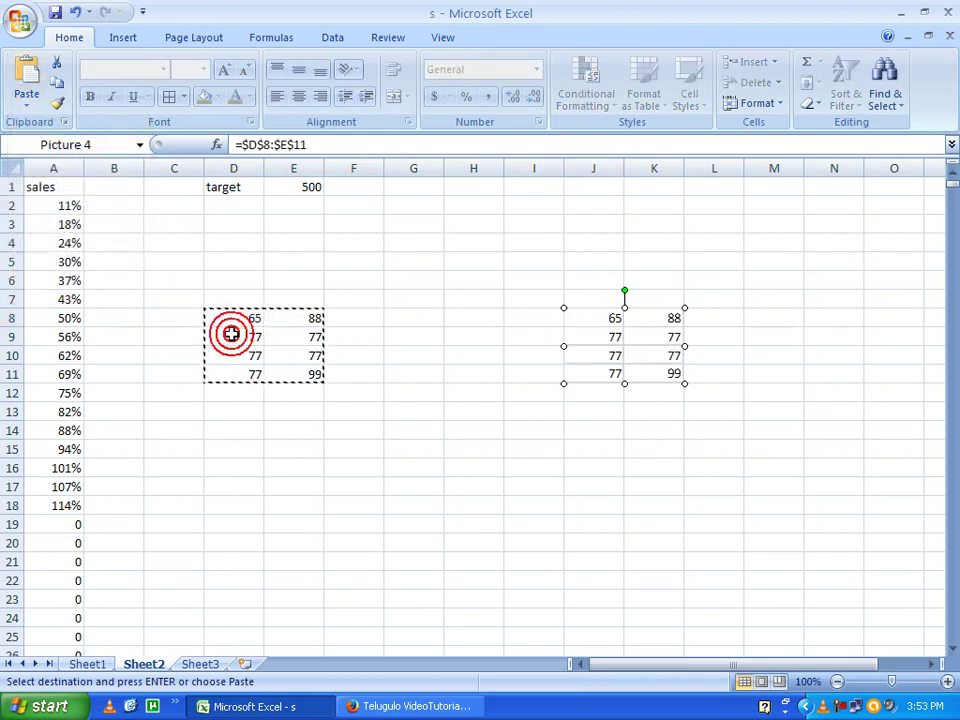
Change E8 to 99 so the linked picture updates, then go to Sheet3
click(290, 320)
double_click(300, 317)
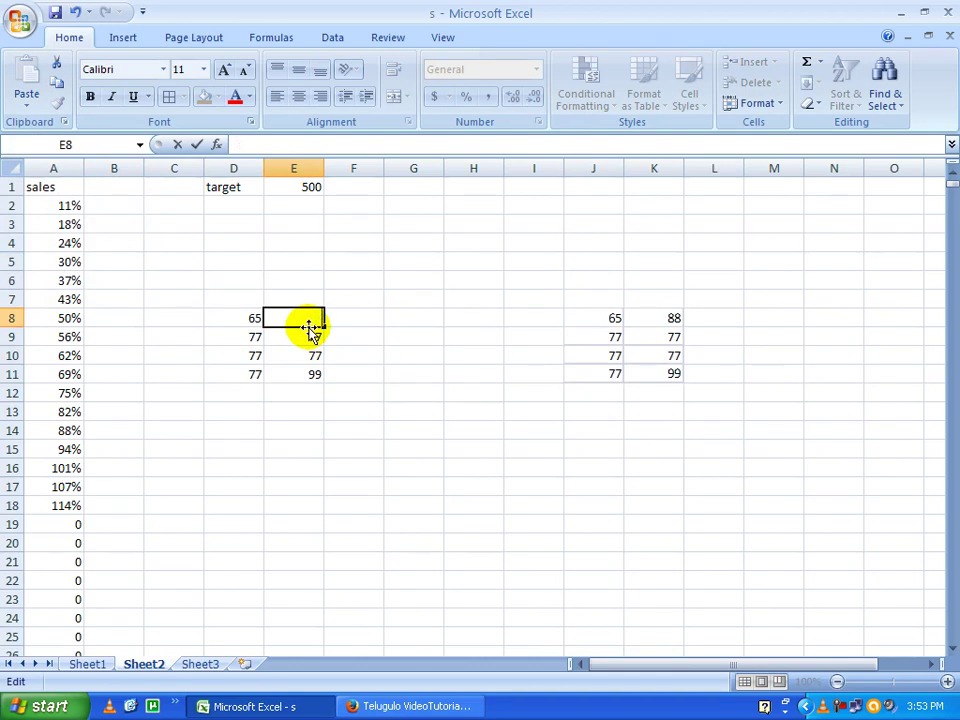
text(9)
click(350, 448)
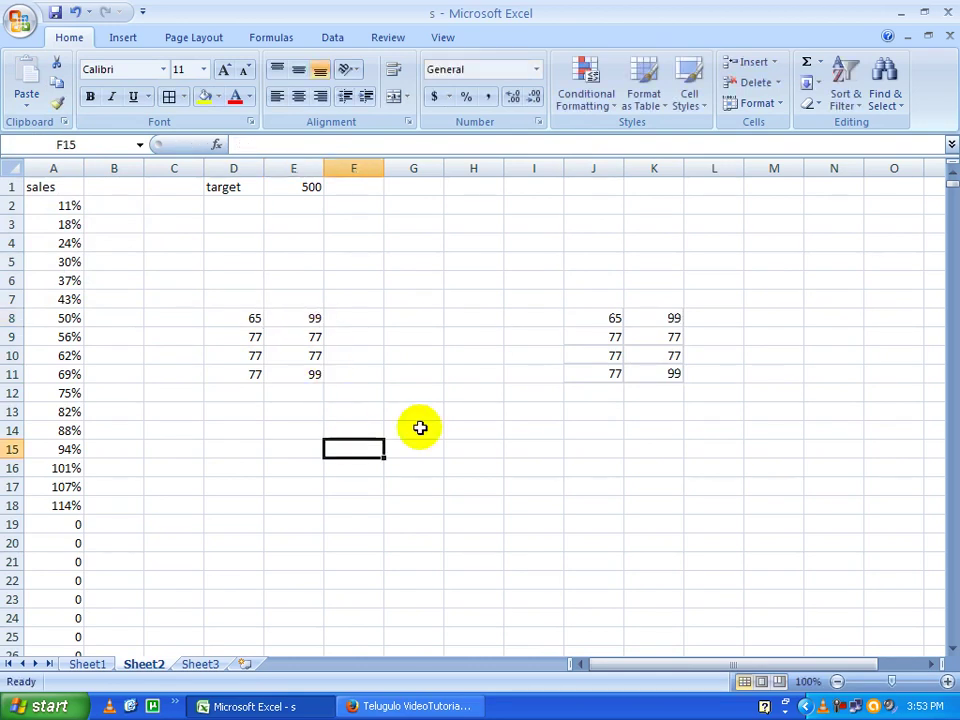
click(200, 664)
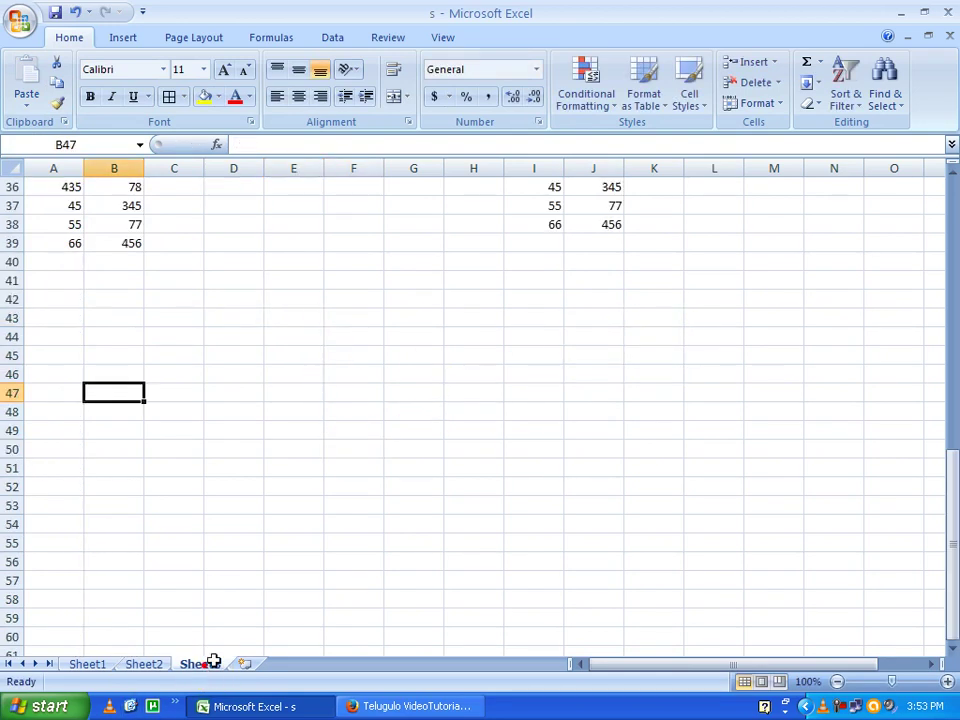
Copy Sheet2's D8:E11 and paste it on Sheet3 at G45 as a linked picture
click(437, 349)
right_click(438, 350)
click(21, 108)
mouse_move(64, 292)
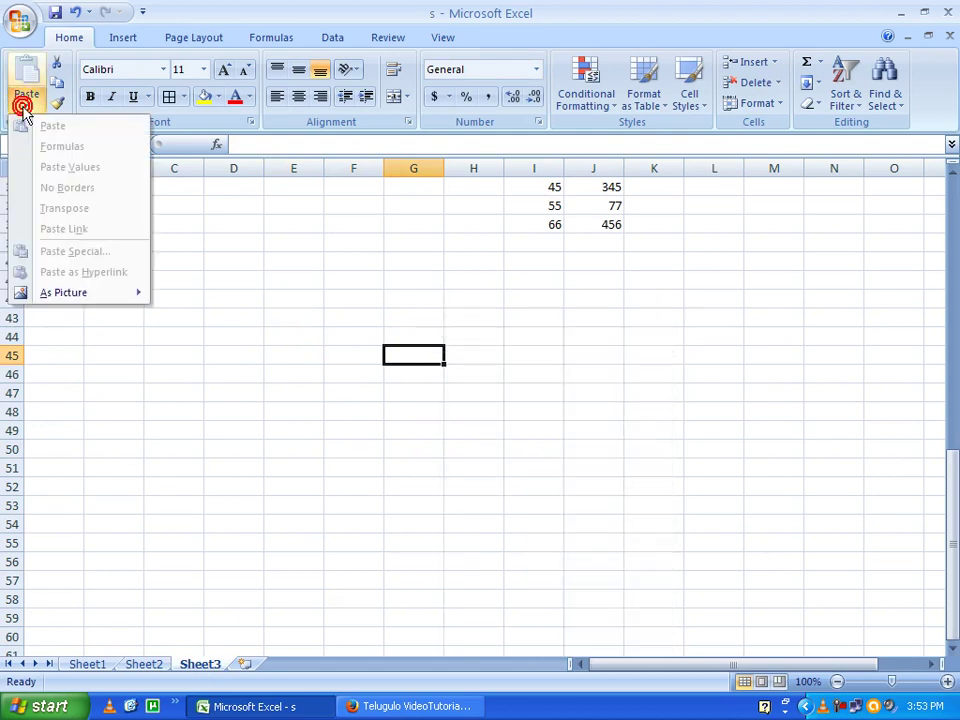
click(300, 377)
click(150, 664)
drag(254, 315, 293, 372)
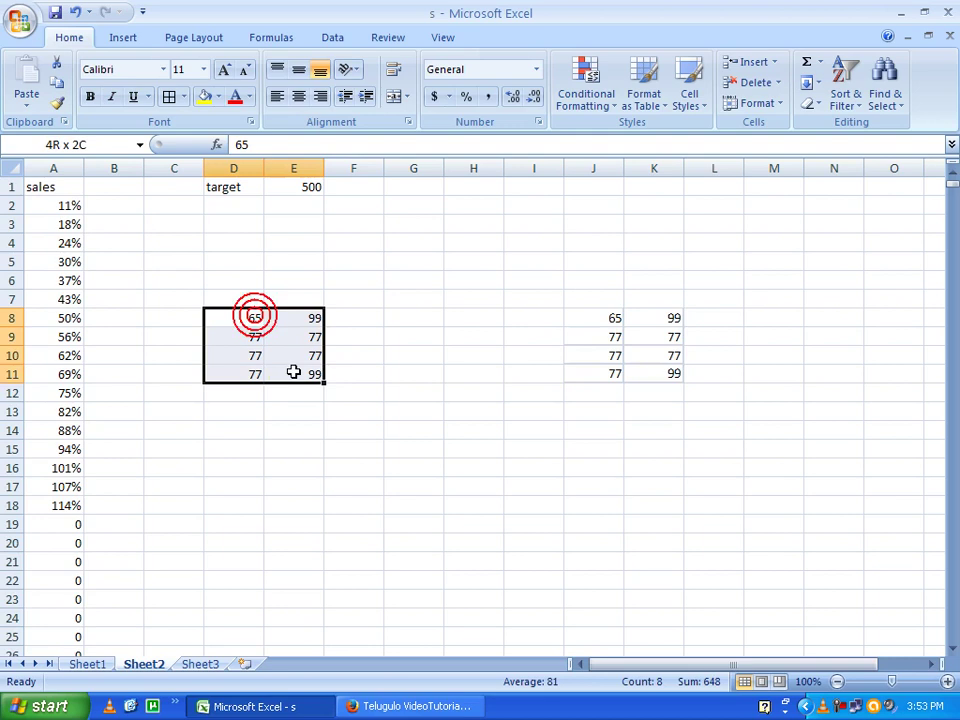
key(ctrl+c)
click(200, 664)
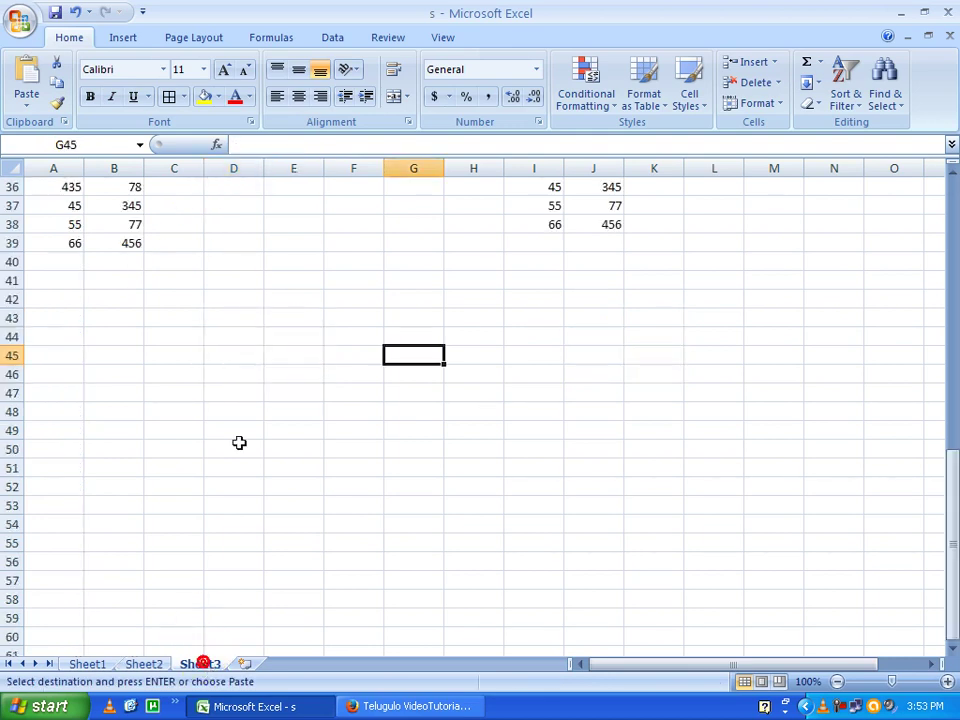
click(27, 100)
mouse_move(64, 292)
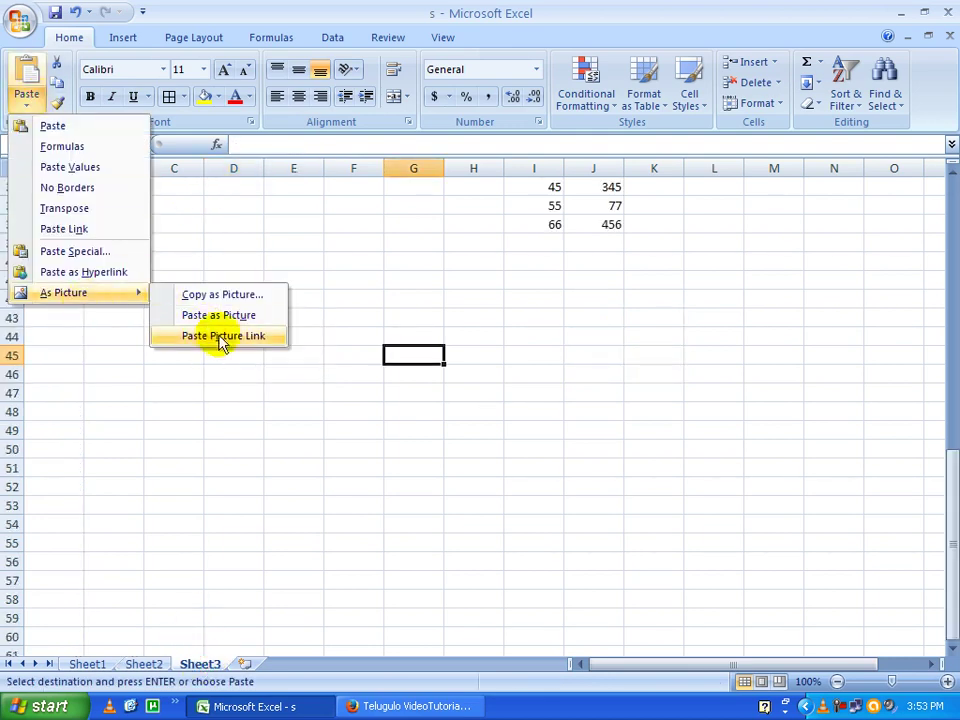
click(230, 336)
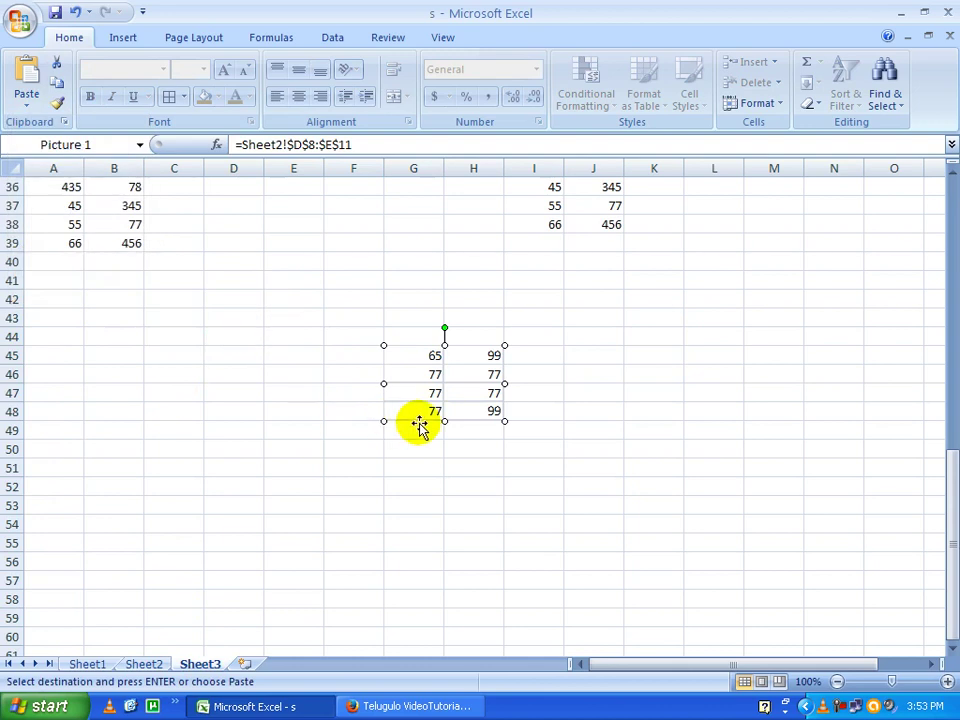
Change Sheet2's E11 to 100 and check the linked picture on Sheet3 updated
click(143, 664)
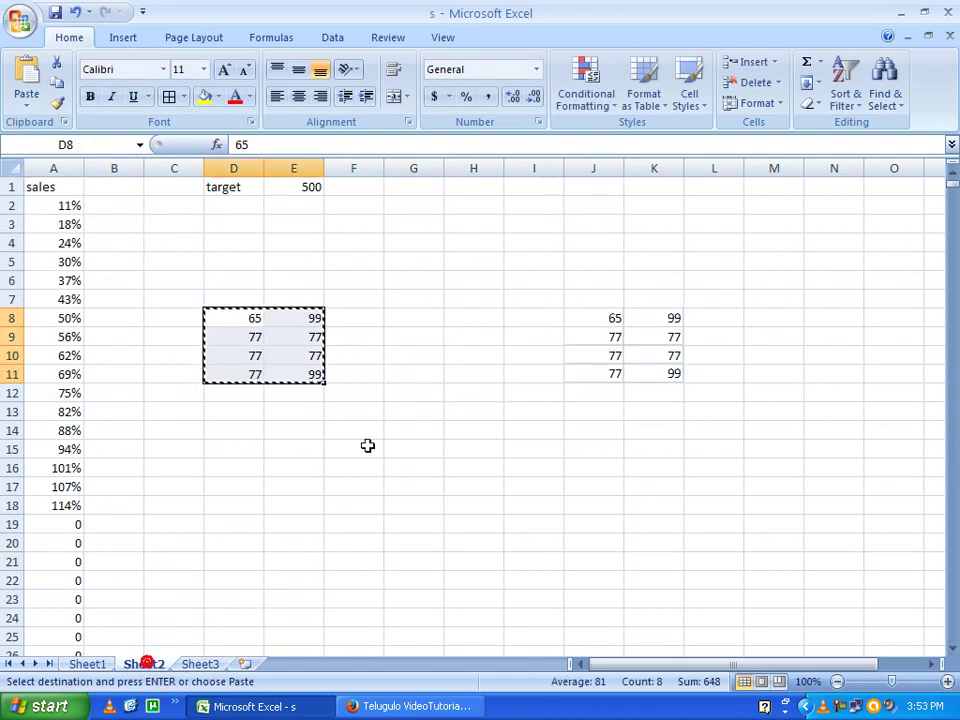
click(292, 373)
text(100)
click(311, 450)
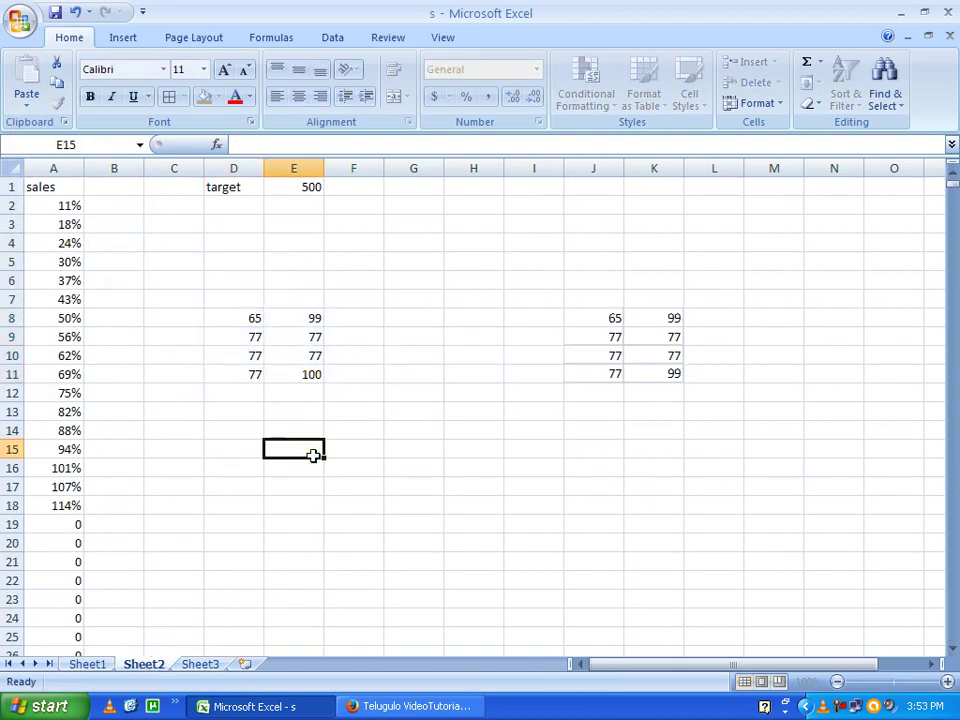
click(212, 664)
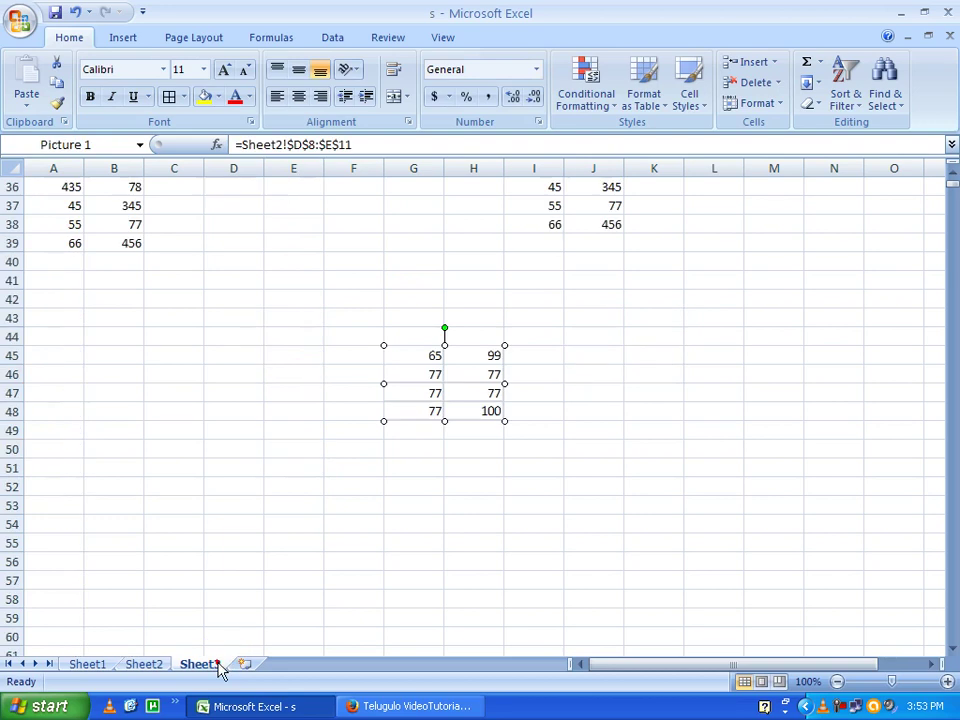
click(490, 446)
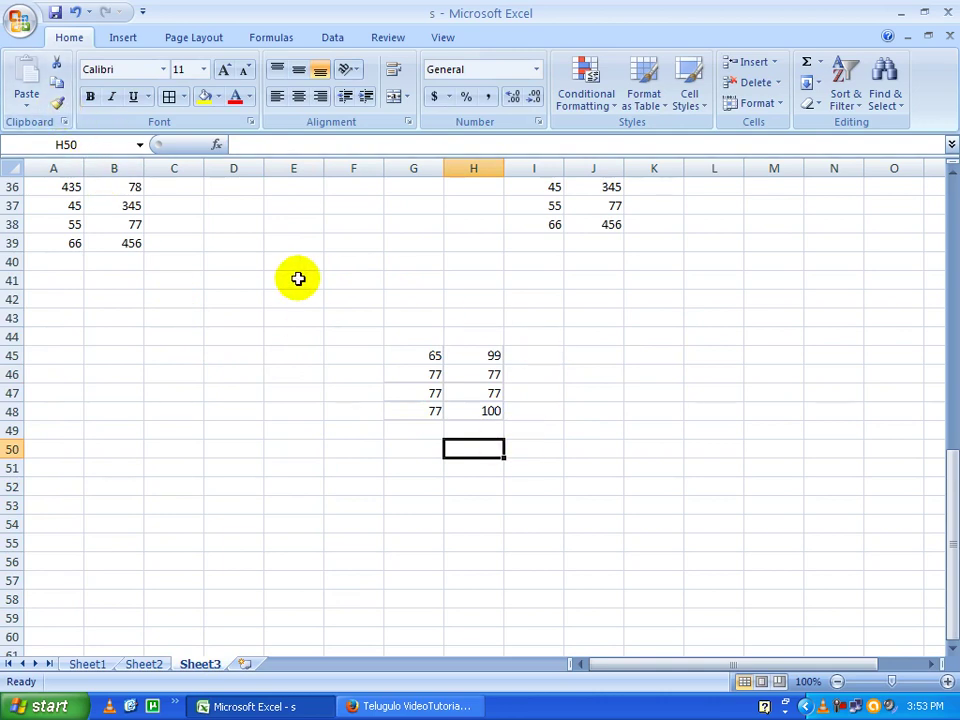
Fill D44 orange and copy the cell
click(198, 264)
click(235, 332)
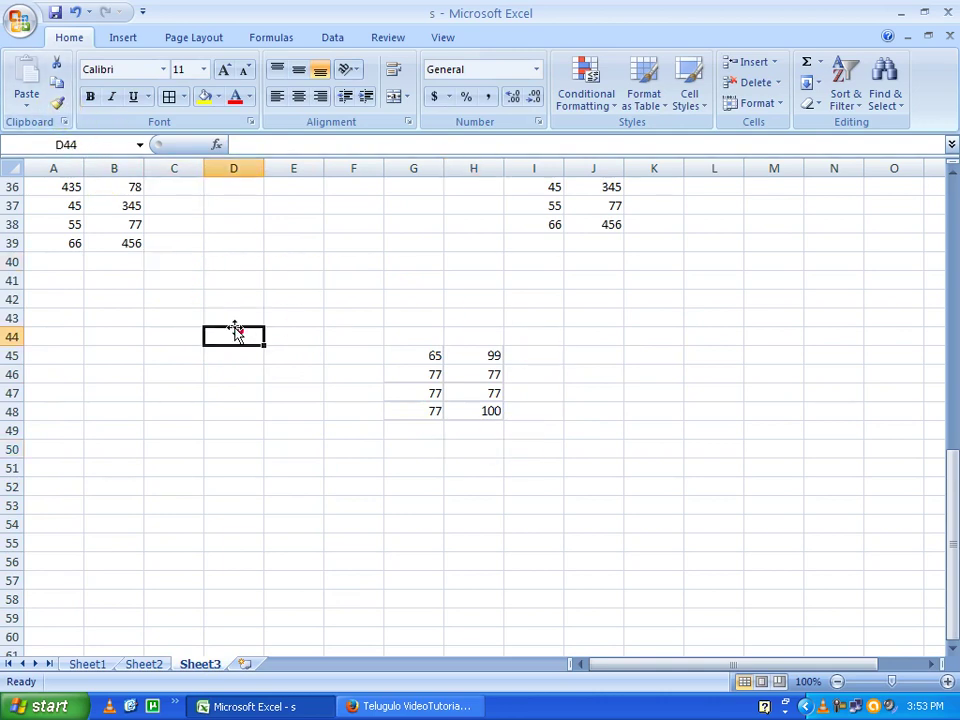
click(218, 96)
click(233, 236)
click(271, 444)
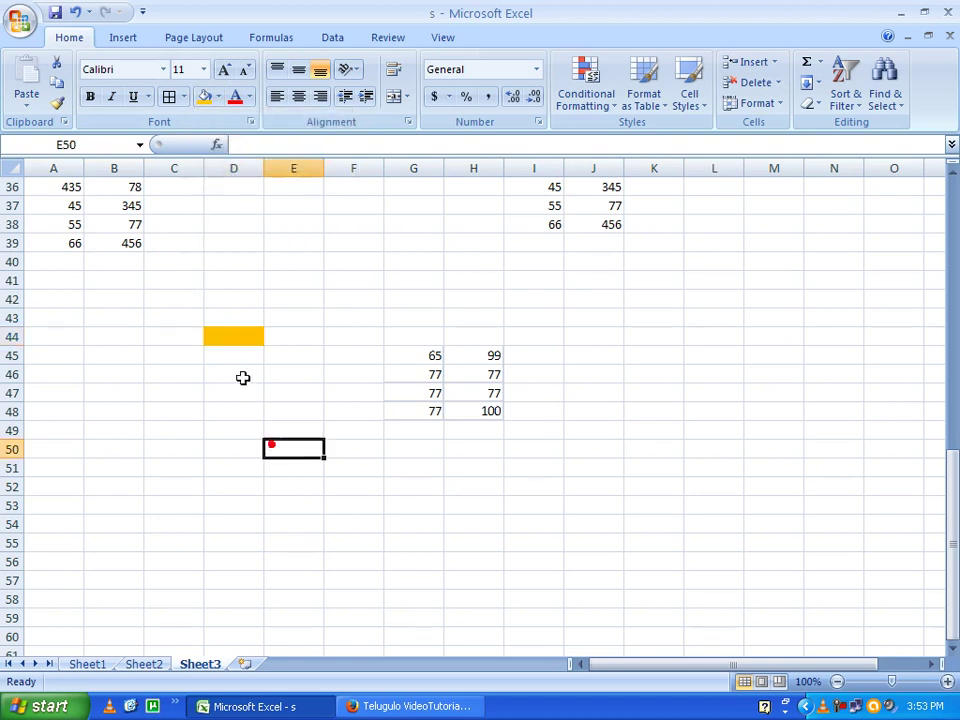
click(230, 339)
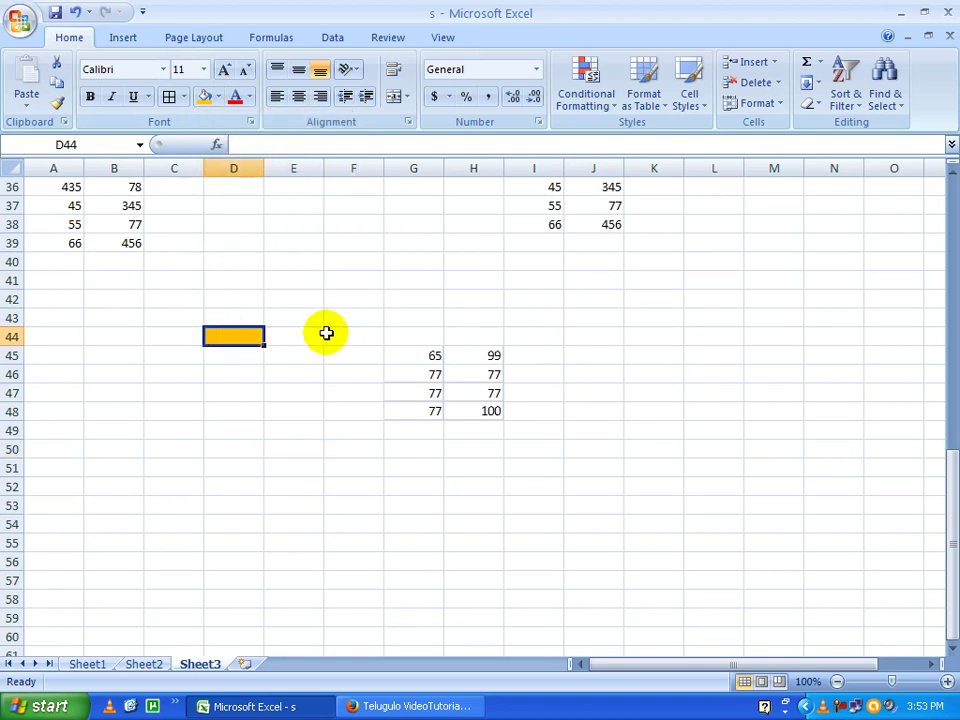
key(ctrl+c)
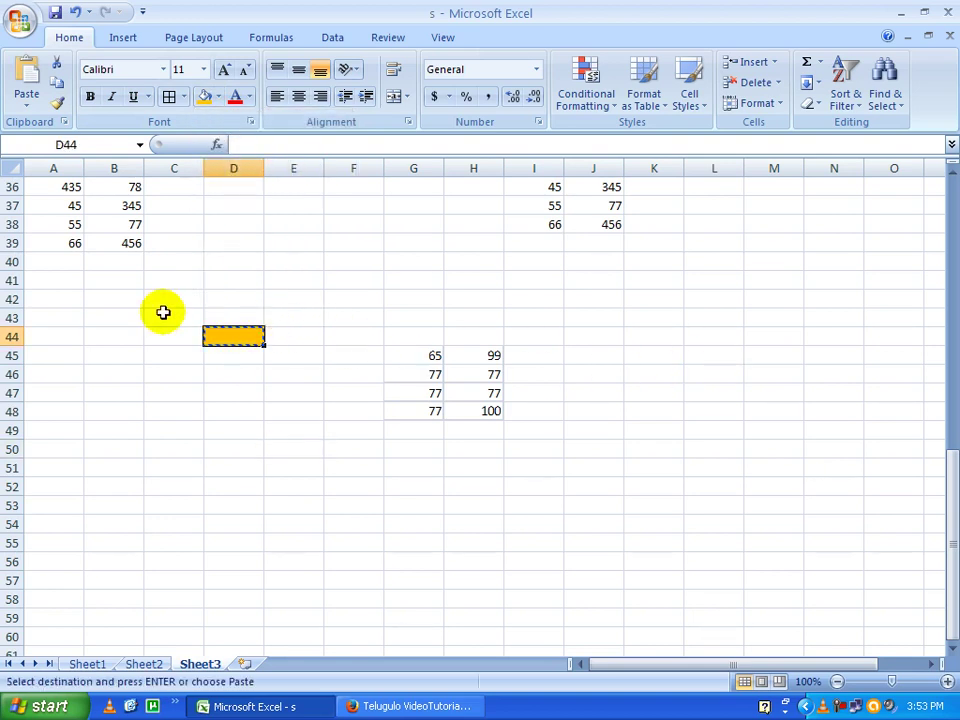
Use Format Painter to copy the orange fill to K45, M43, L54, E52 and H54
click(57, 110)
click(650, 358)
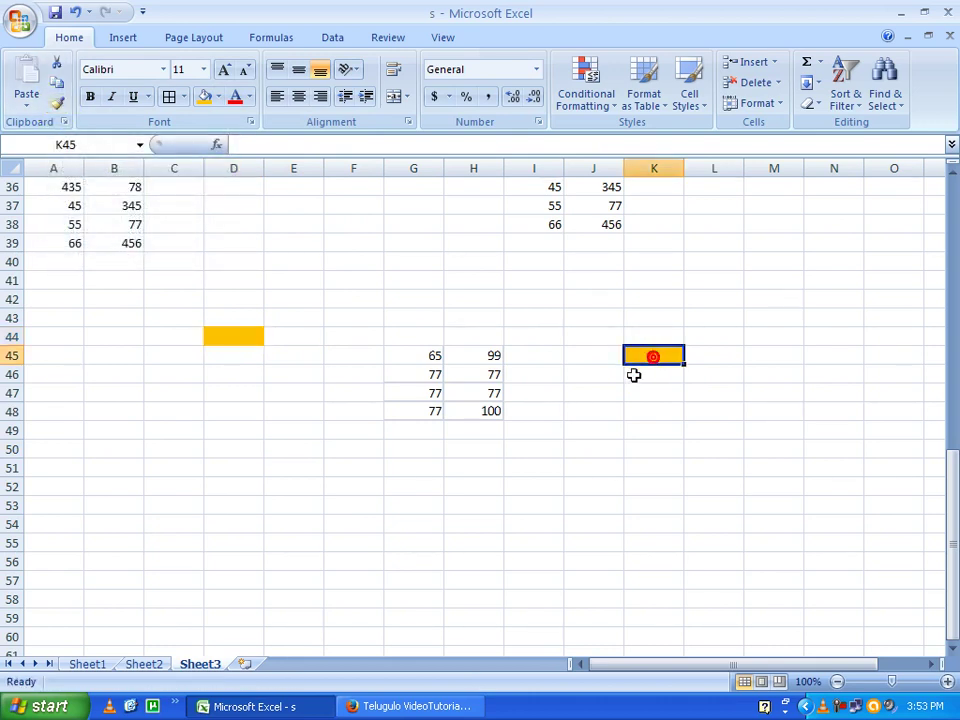
click(60, 110)
click(774, 316)
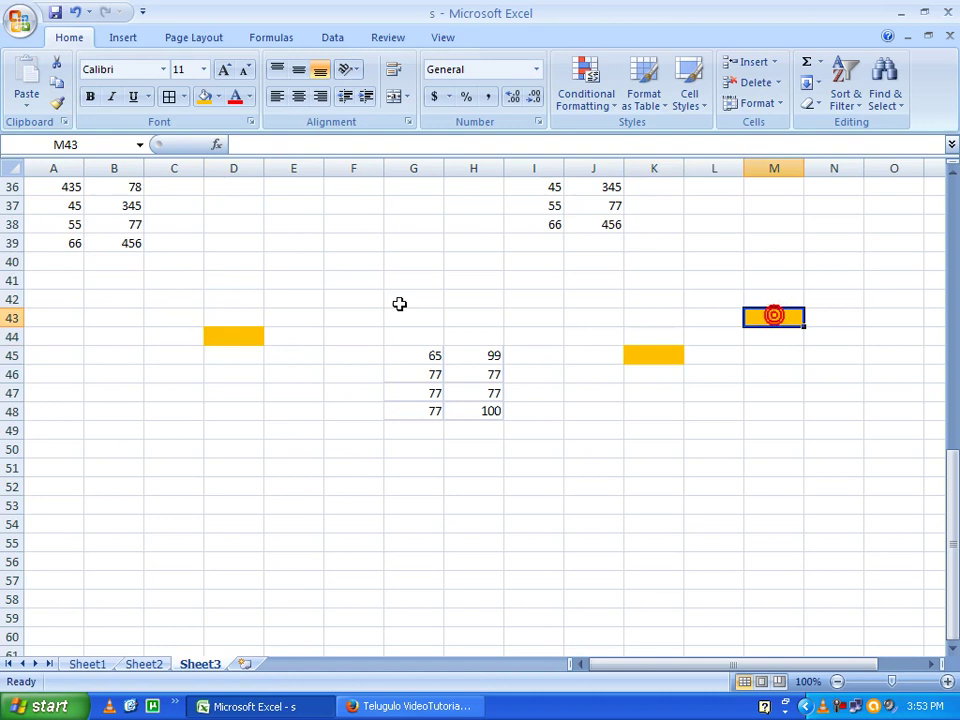
click(62, 105)
click(690, 522)
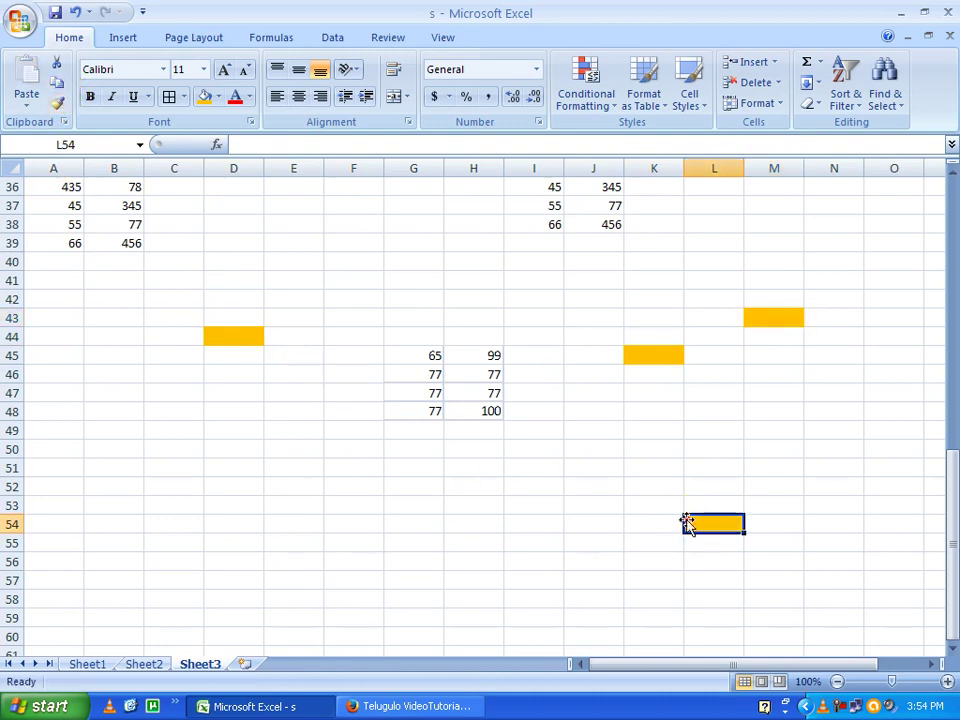
click(57, 107)
click(285, 485)
click(58, 107)
click(490, 523)
click(130, 451)
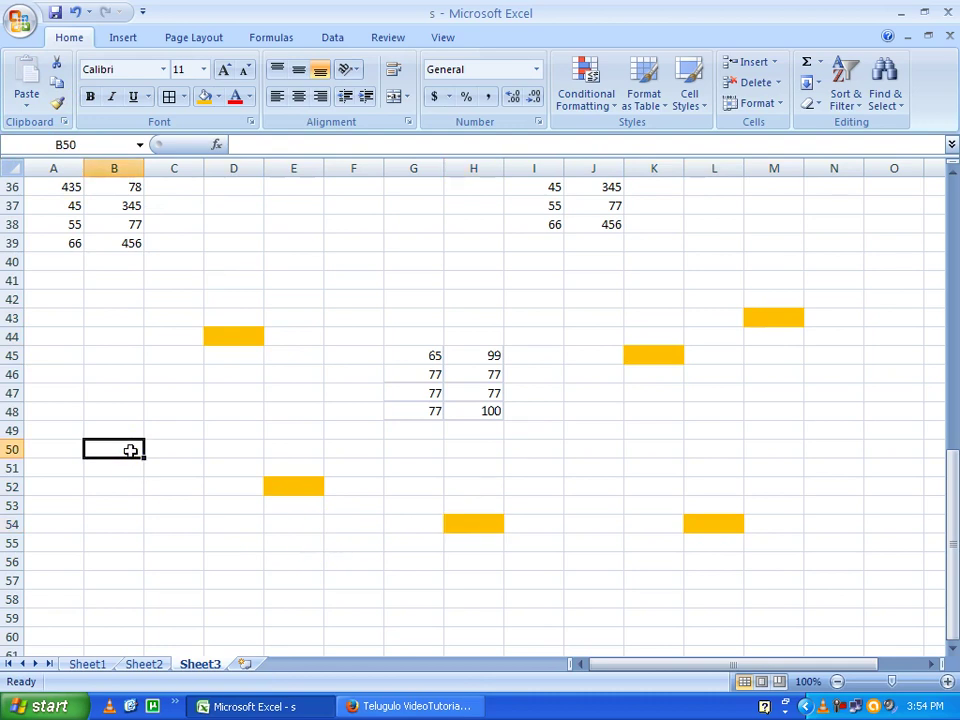
Lock Format Painter on D44 and paint N39, O46, O54, N57:O57, K60 and G59 orange
click(57, 104)
drag(714, 411, 850, 317)
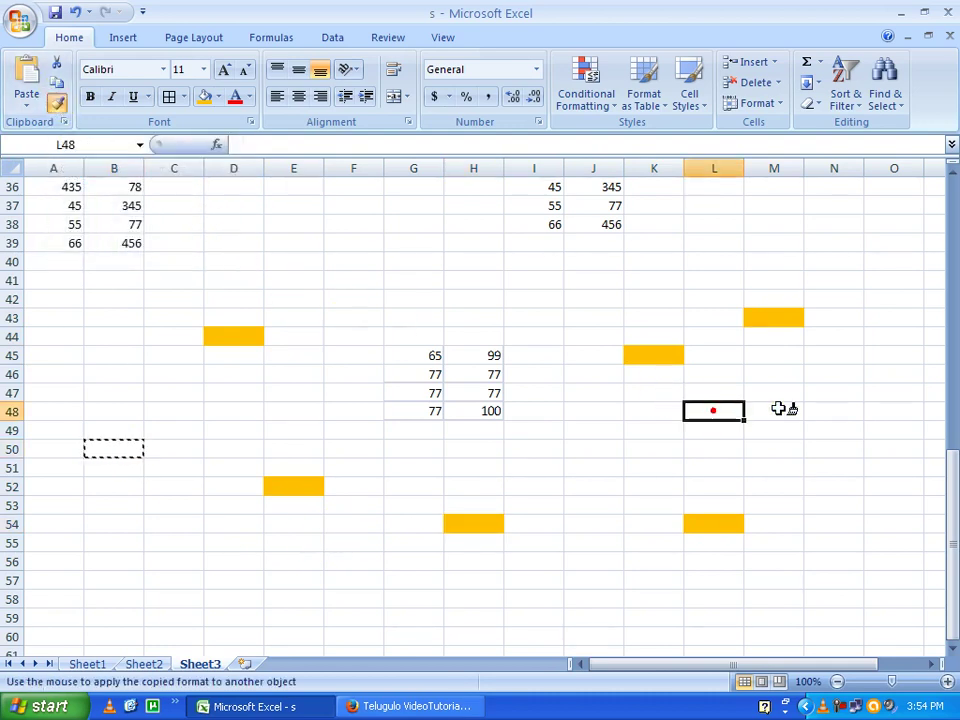
click(260, 335)
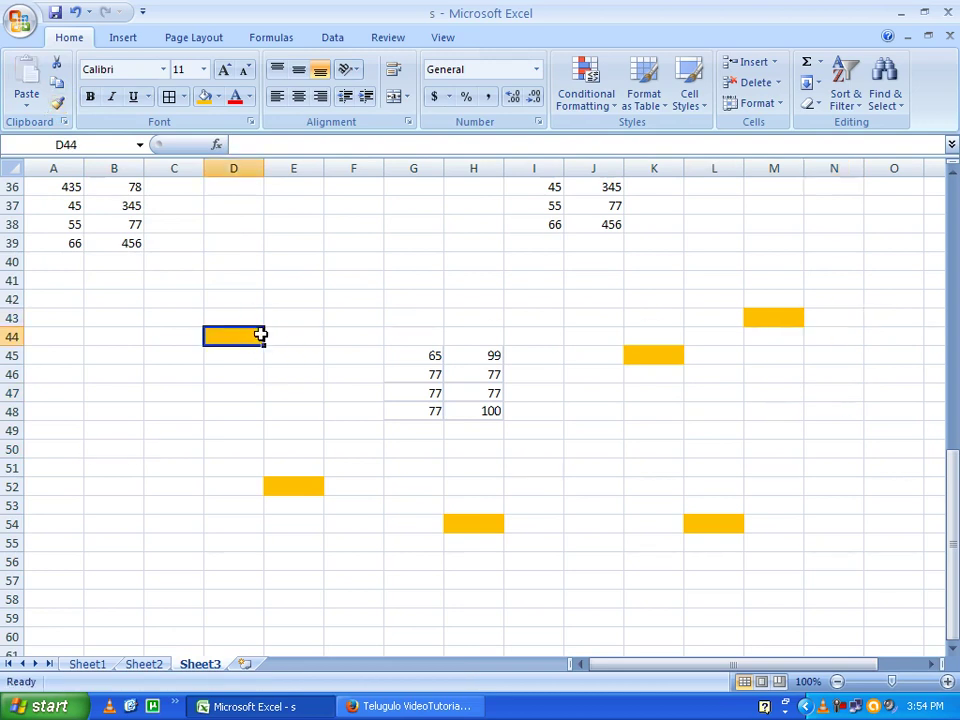
click(57, 104)
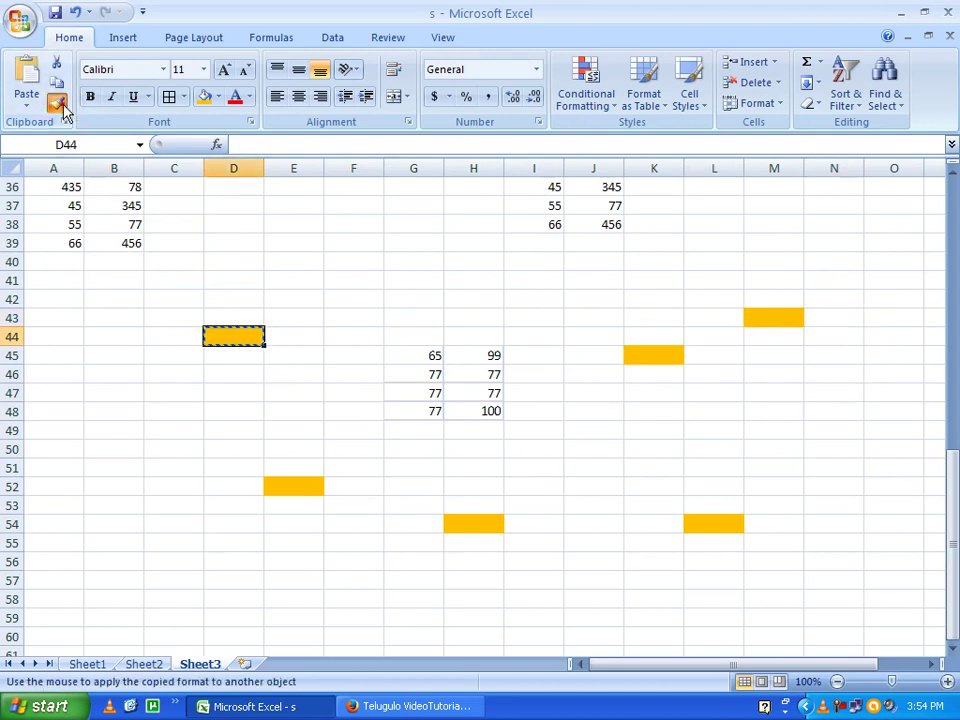
click(830, 243)
click(890, 374)
click(880, 524)
drag(820, 580, 905, 580)
click(680, 637)
click(430, 615)
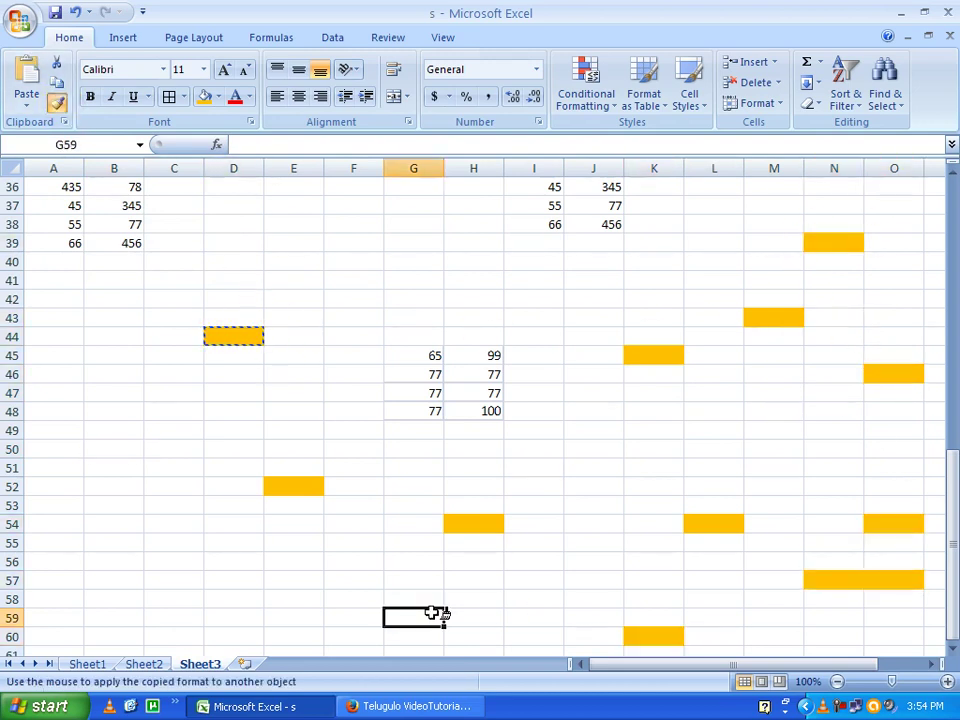
Paint D57, B53:C54, B49, B44, E40, G38 and I42 orange, then turn off Format Painter
click(225, 575)
drag(113, 505, 173, 524)
click(105, 430)
click(95, 336)
click(287, 256)
click(411, 223)
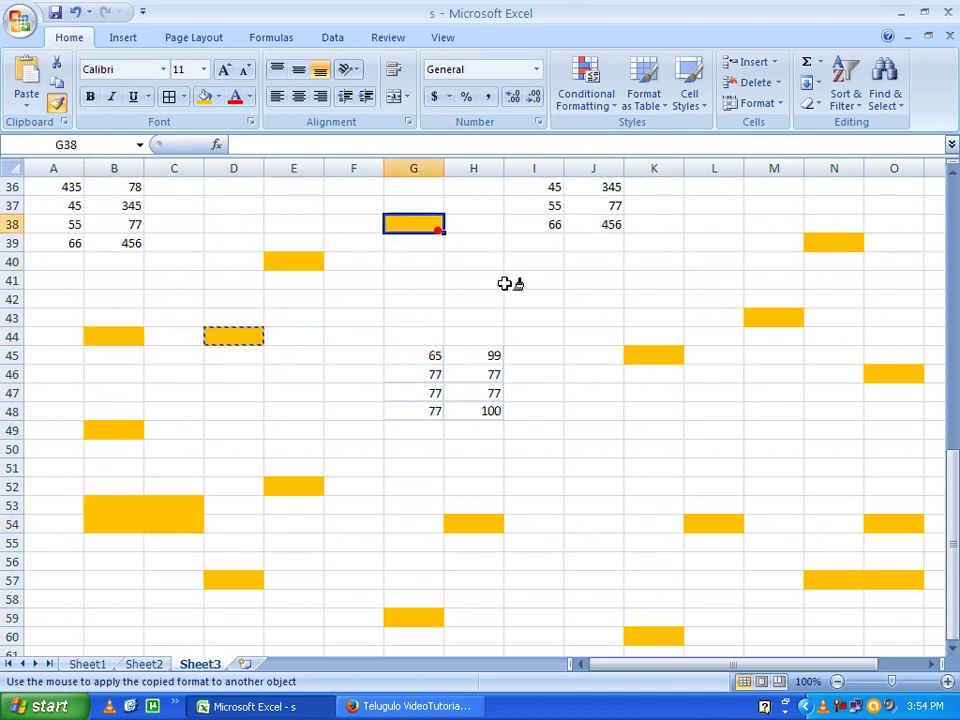
click(533, 298)
key(Escape)
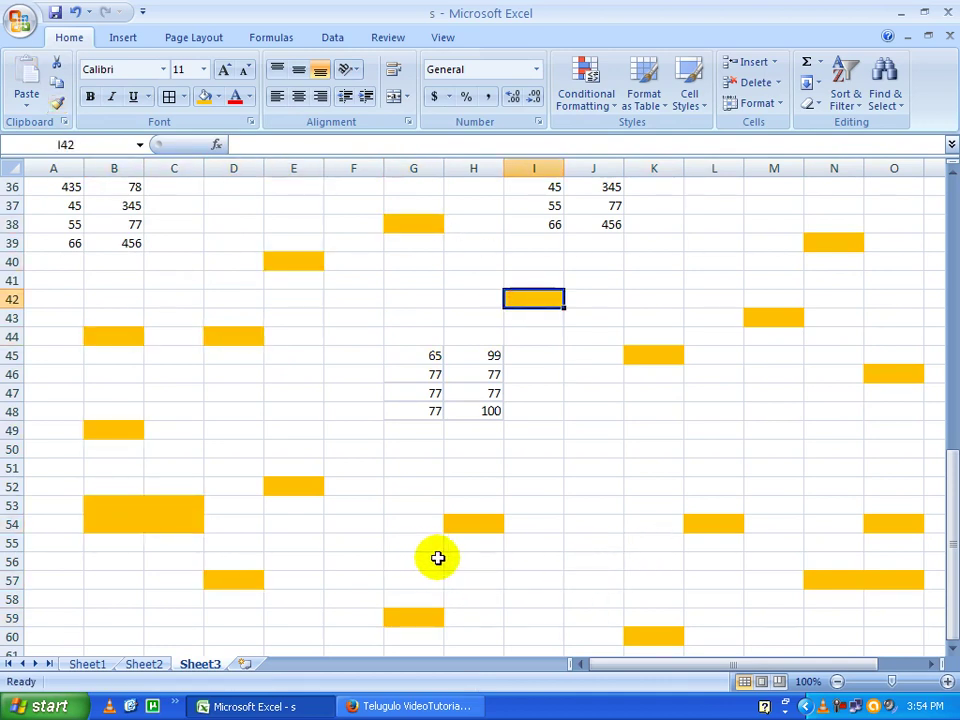